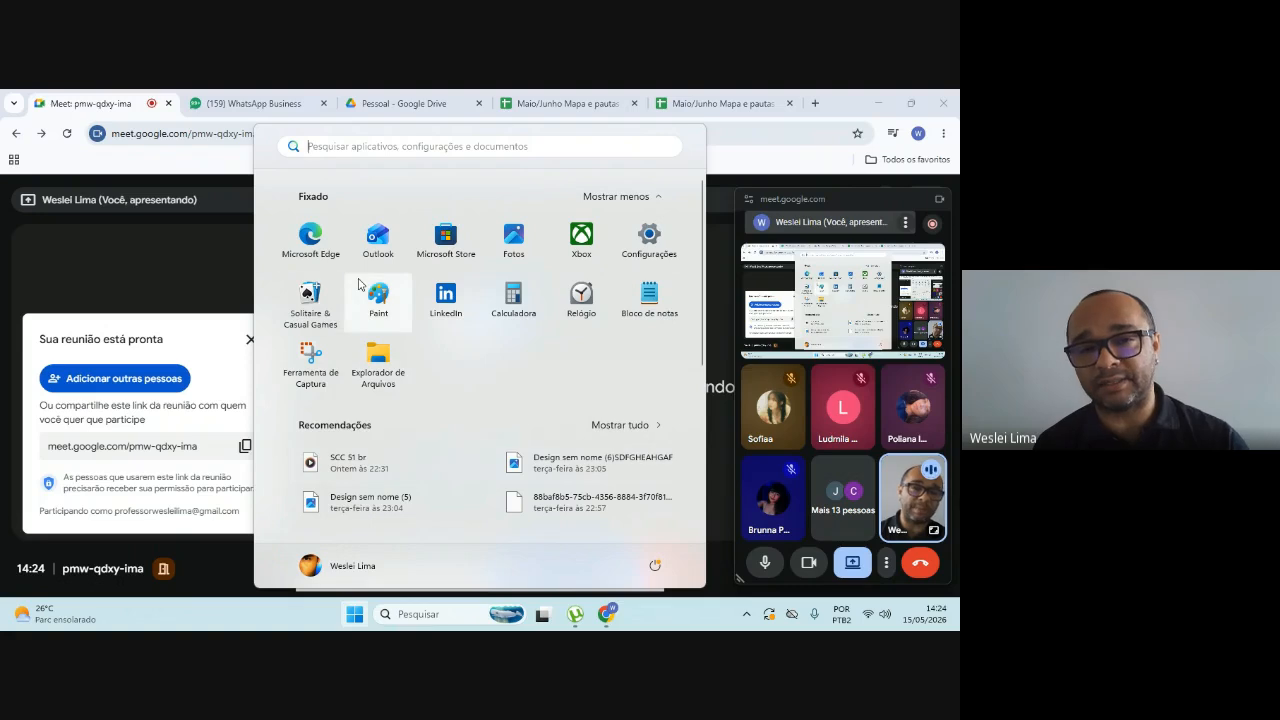
Step: Search the installed apps for Microsoft Word 2010, open it with a blank document and close the activation wizard
click(337, 147)
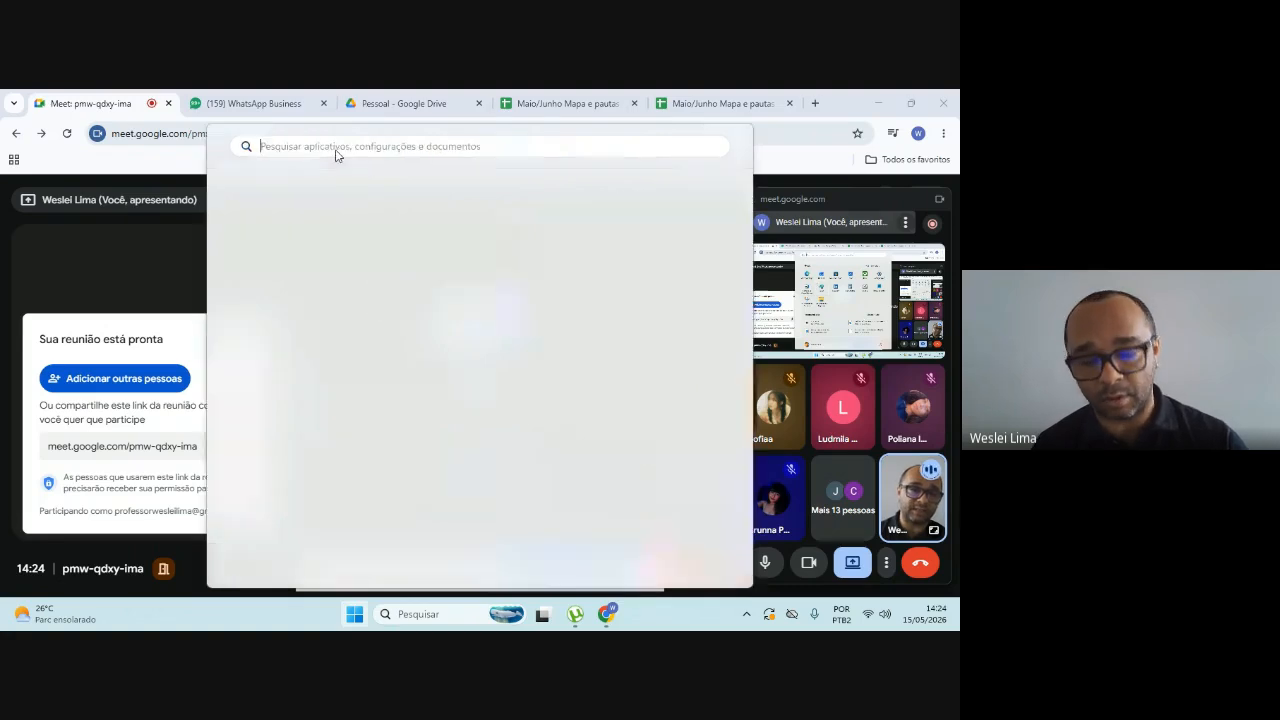
text(wi)
key(BackSpace)
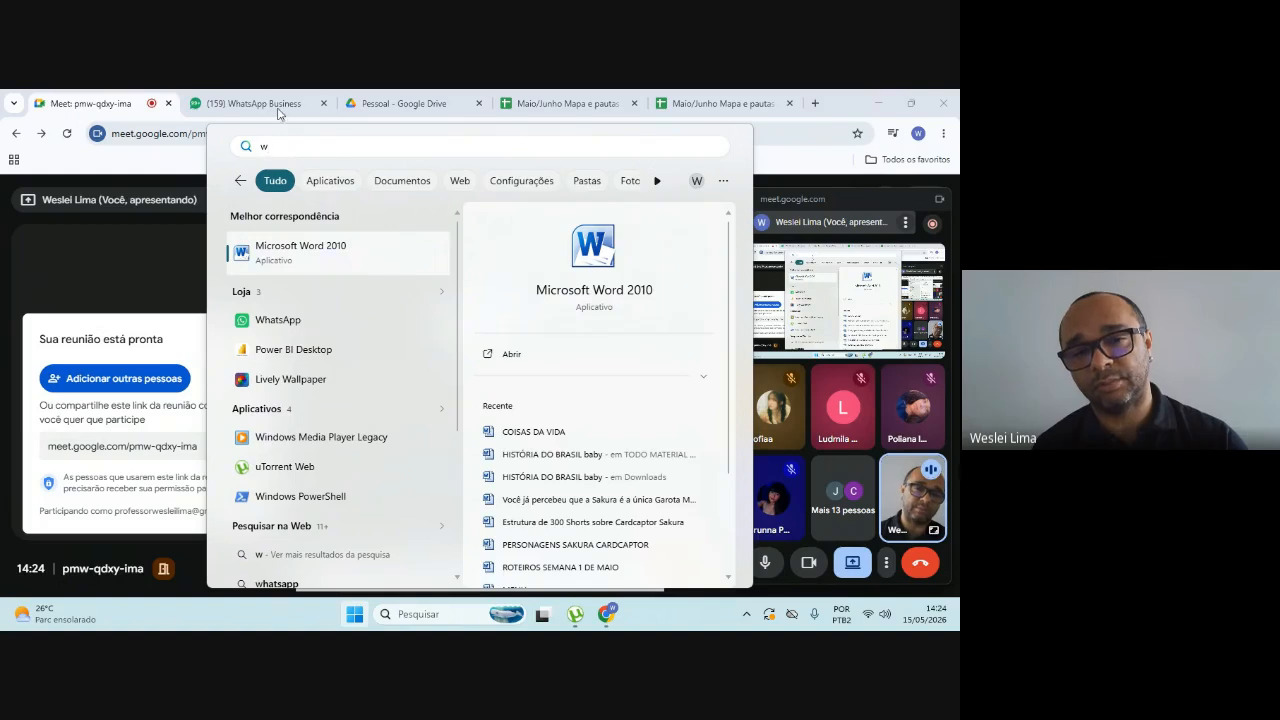
click(512, 354)
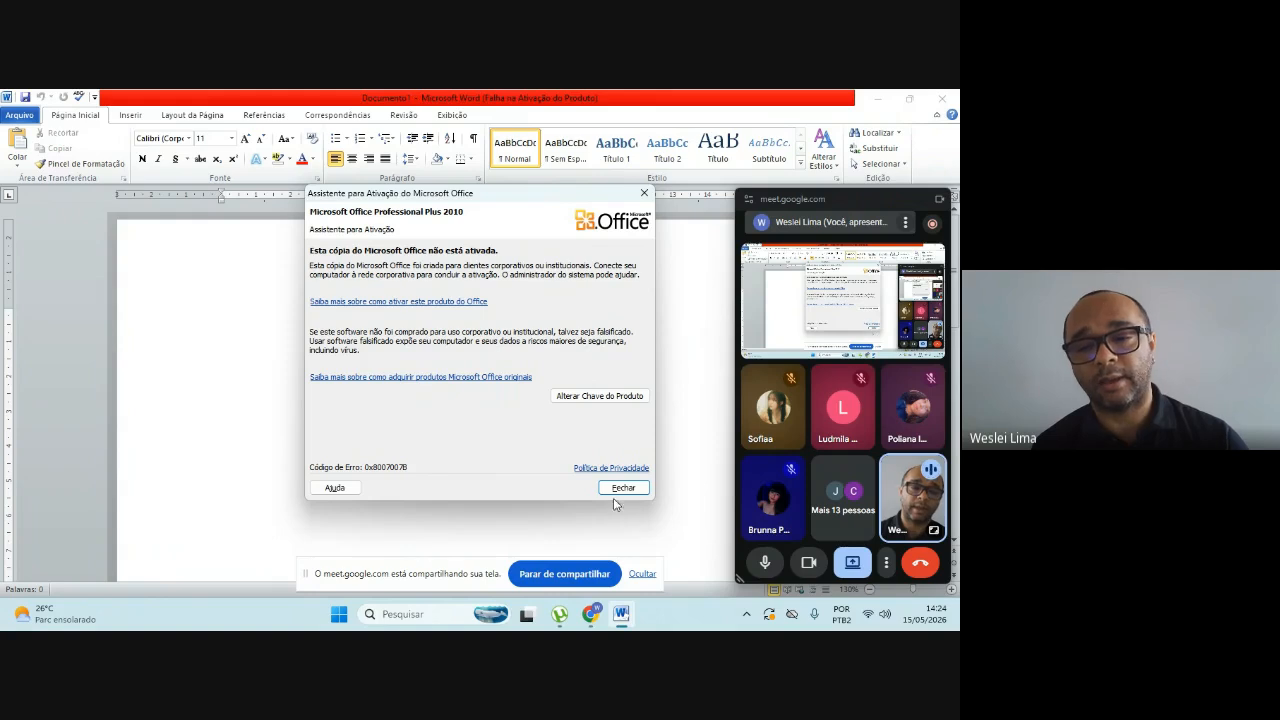
click(616, 489)
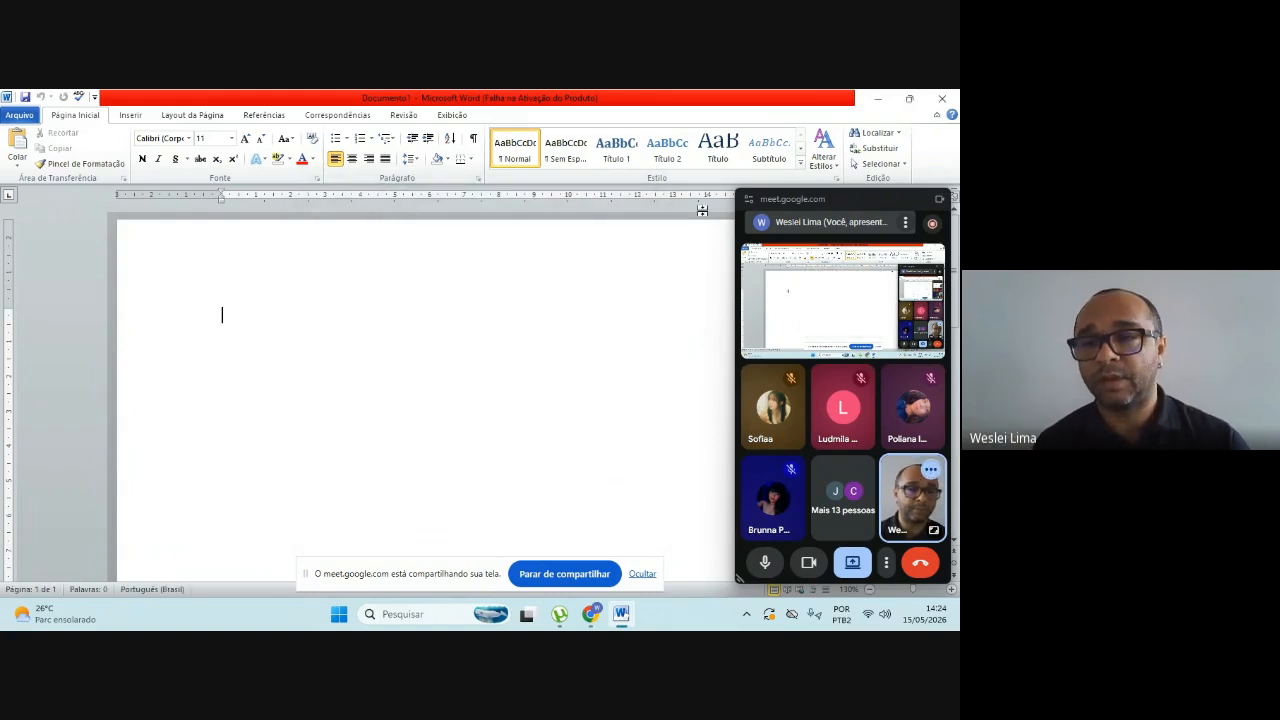
Step: Restore the maximized document window to a smaller size and leave the blank page empty
mouse_move(897, 101)
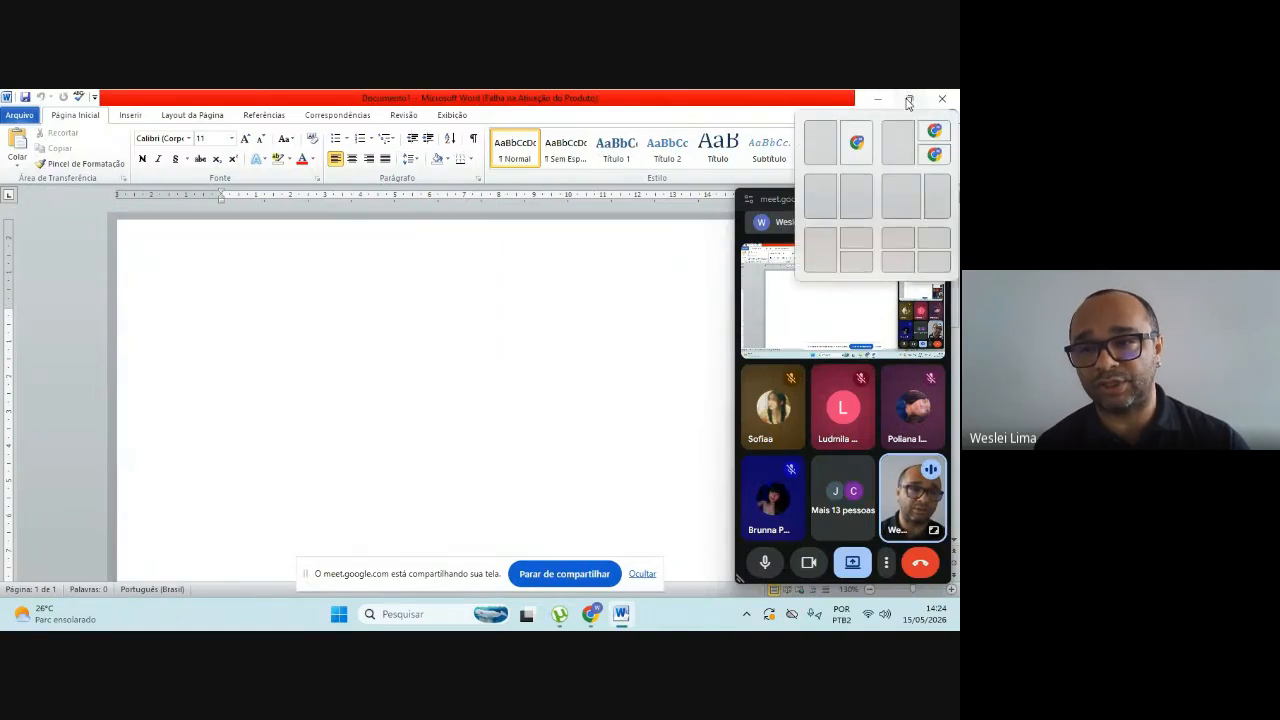
click(909, 102)
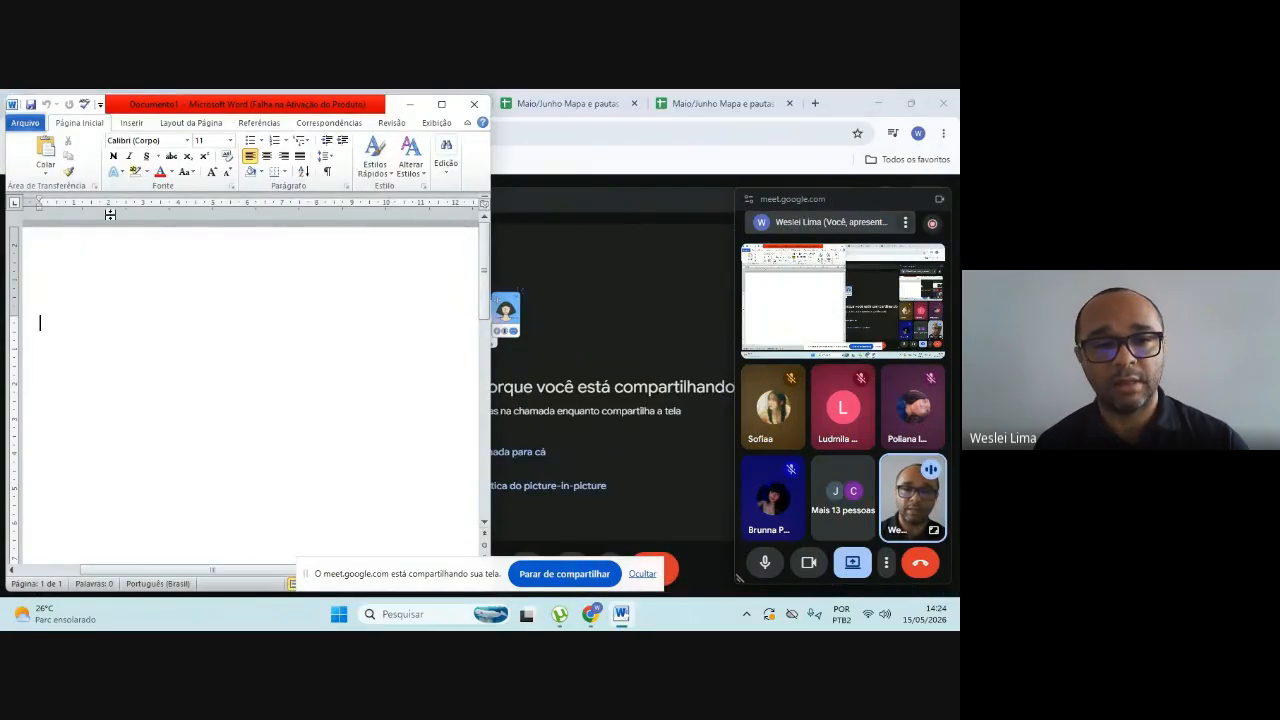
text(—)
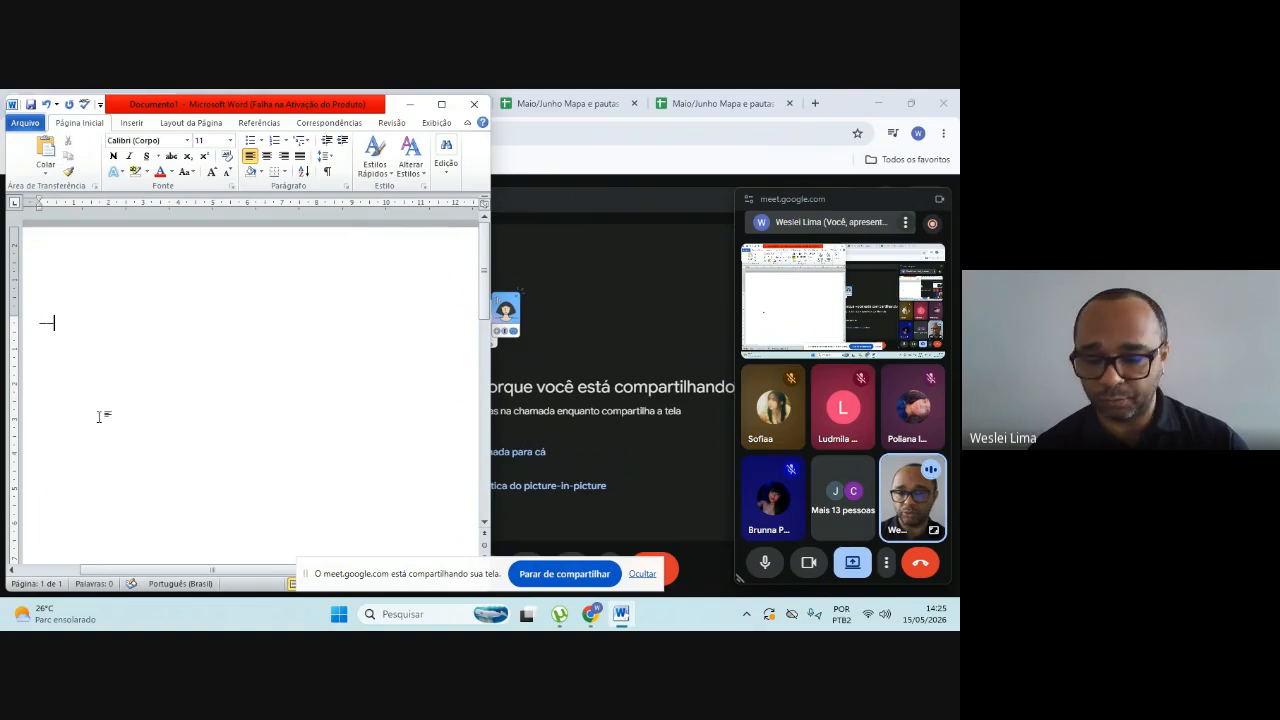
key(BackSpace)
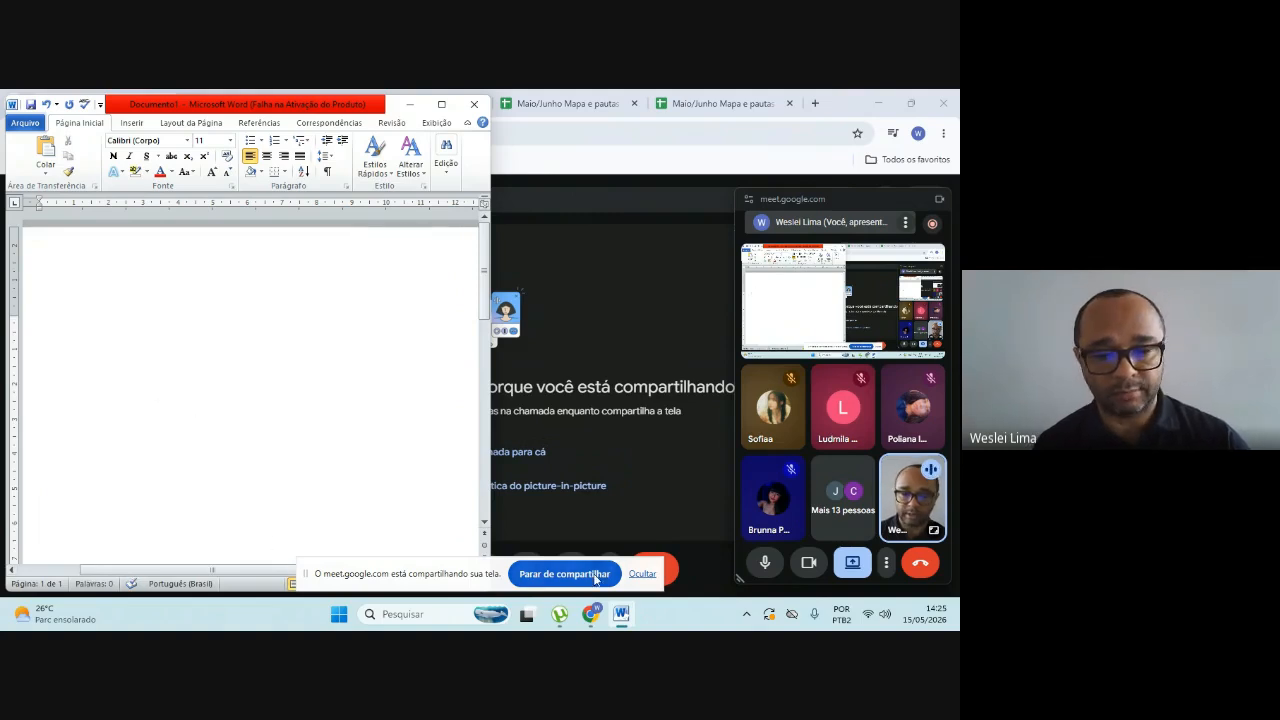
Step: Hide the screen-sharing notice and set the document zoom to 80%
click(644, 576)
click(409, 584)
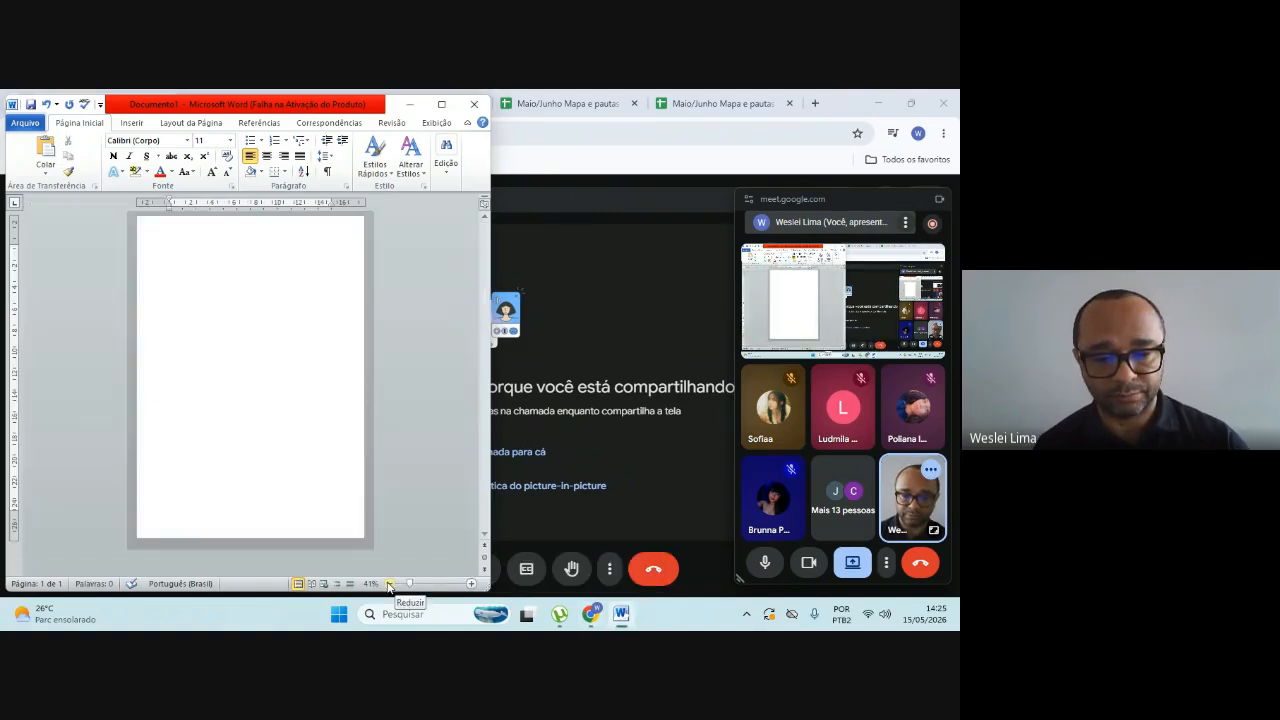
click(470, 584)
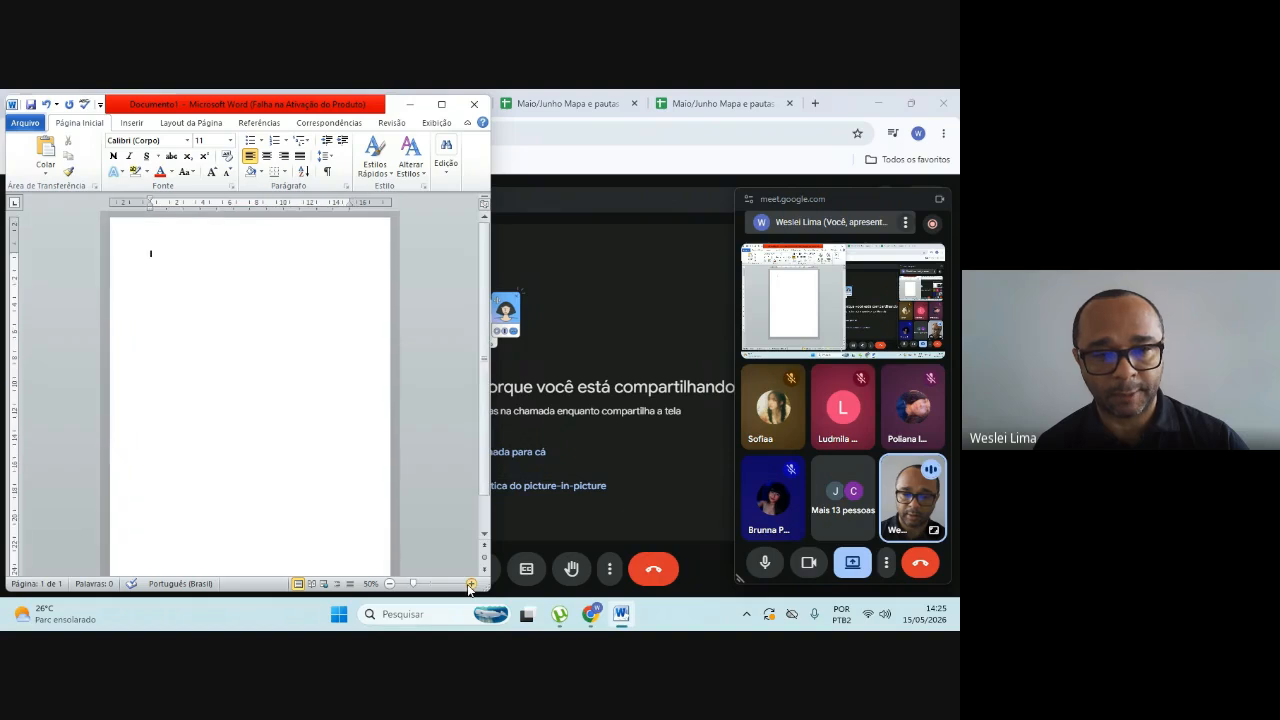
click(470, 584)
click(470, 584)
click(470, 584)
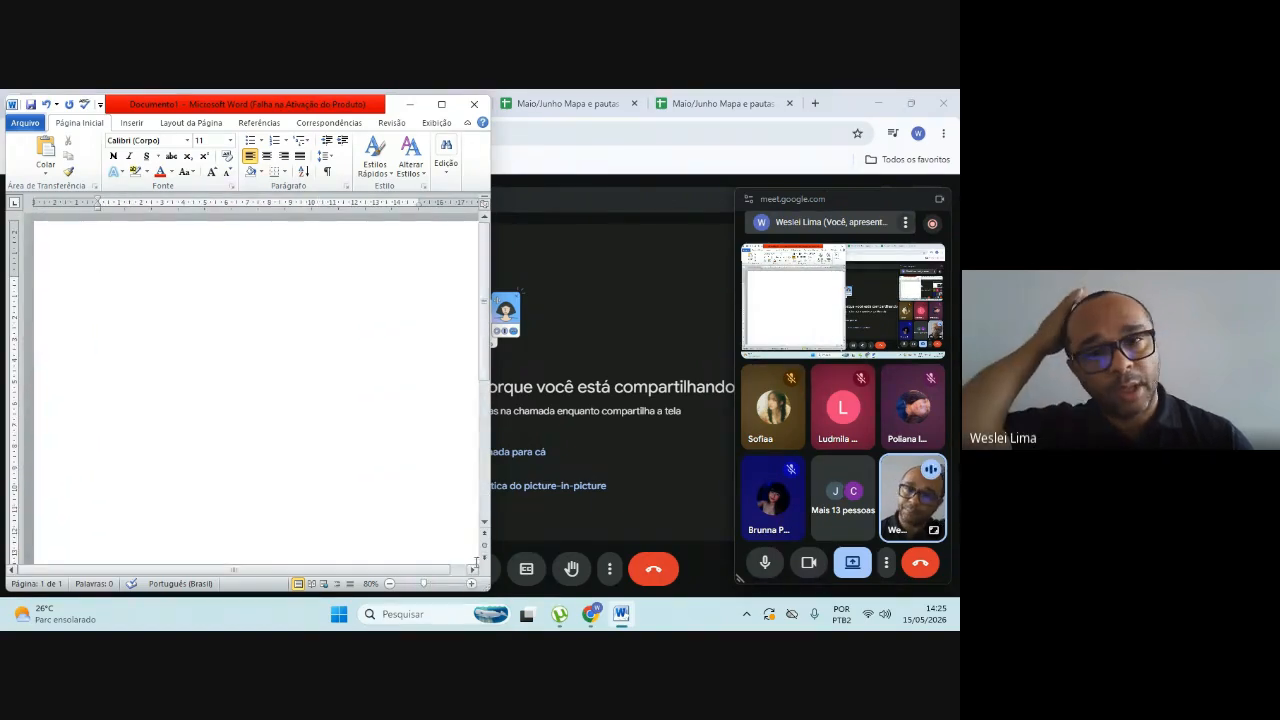
Step: Switch to the browser window with the avalun.com.br course exercises, un-maximize it beside the document area and move the Meet panel out of the way
click(829, 101)
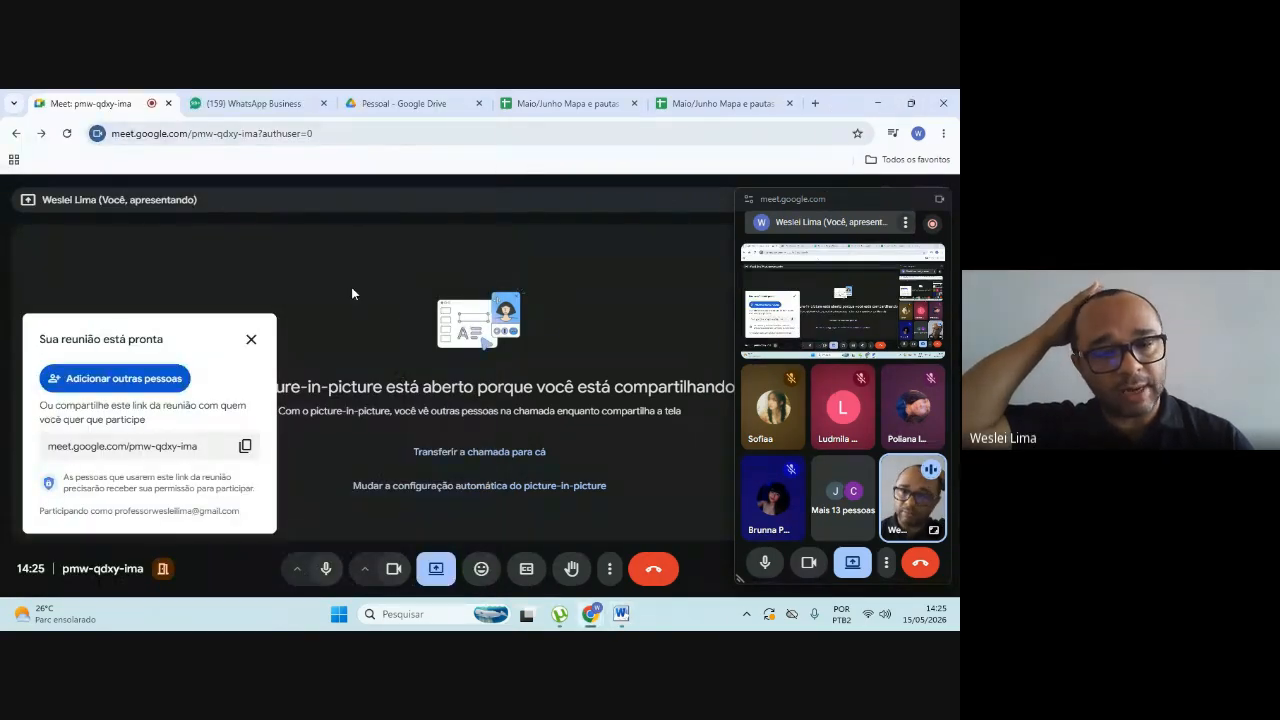
click(593, 615)
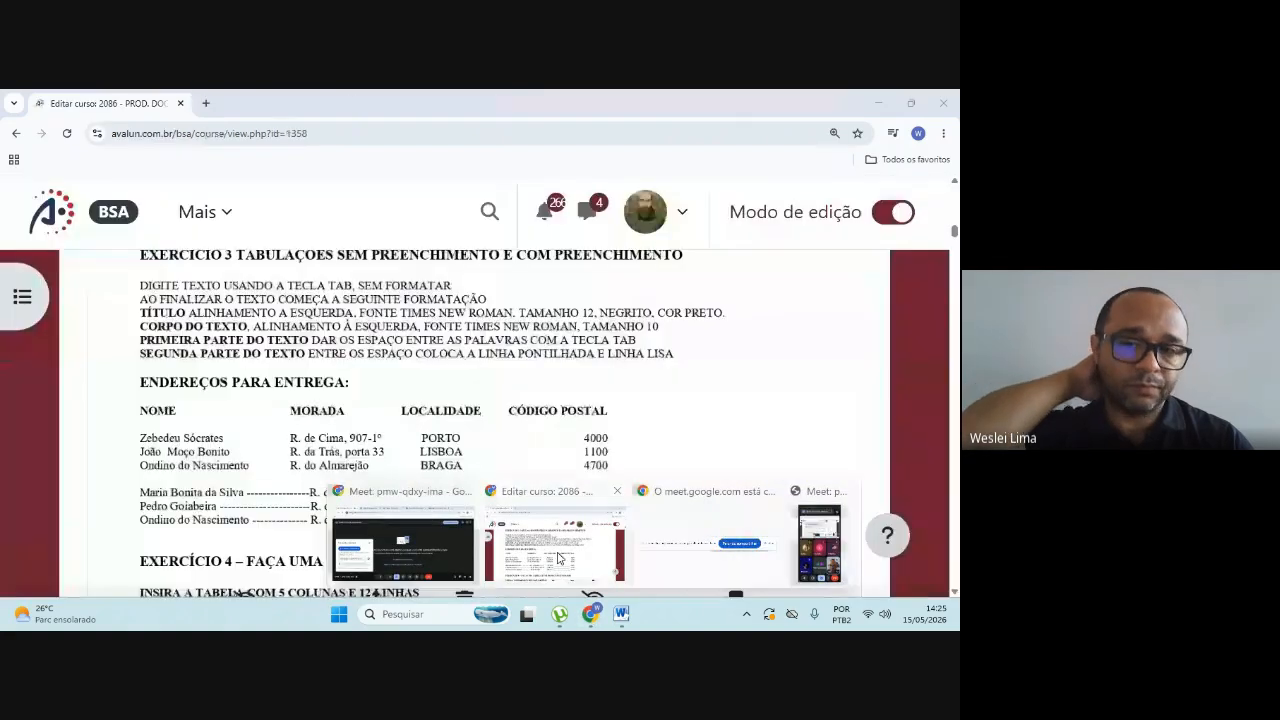
click(400, 555)
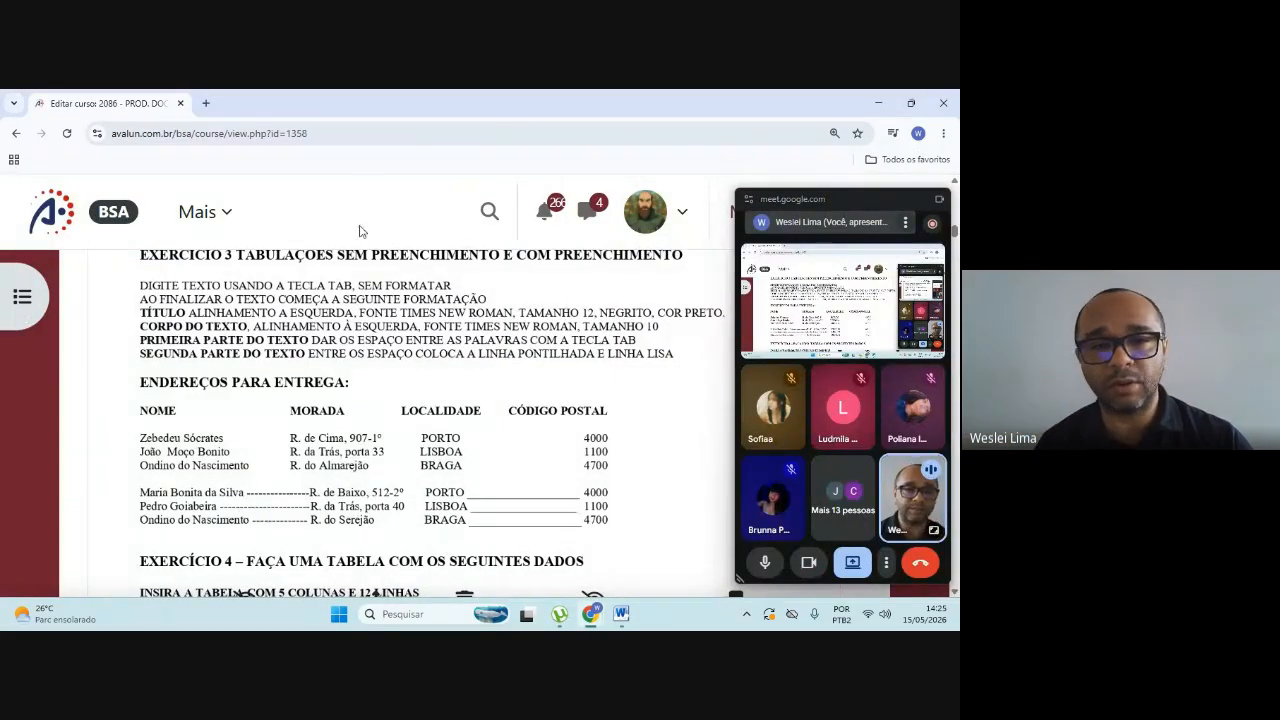
click(911, 104)
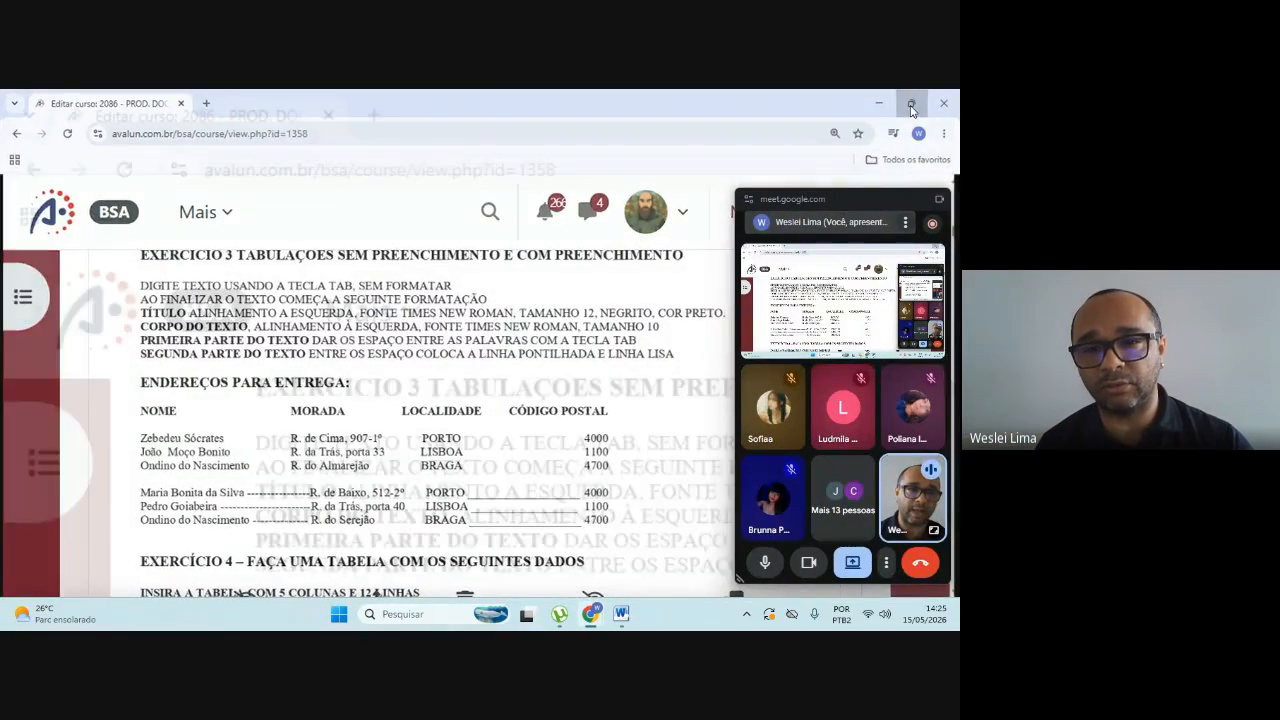
drag(475, 160, 759, 114)
drag(857, 201, 856, 558)
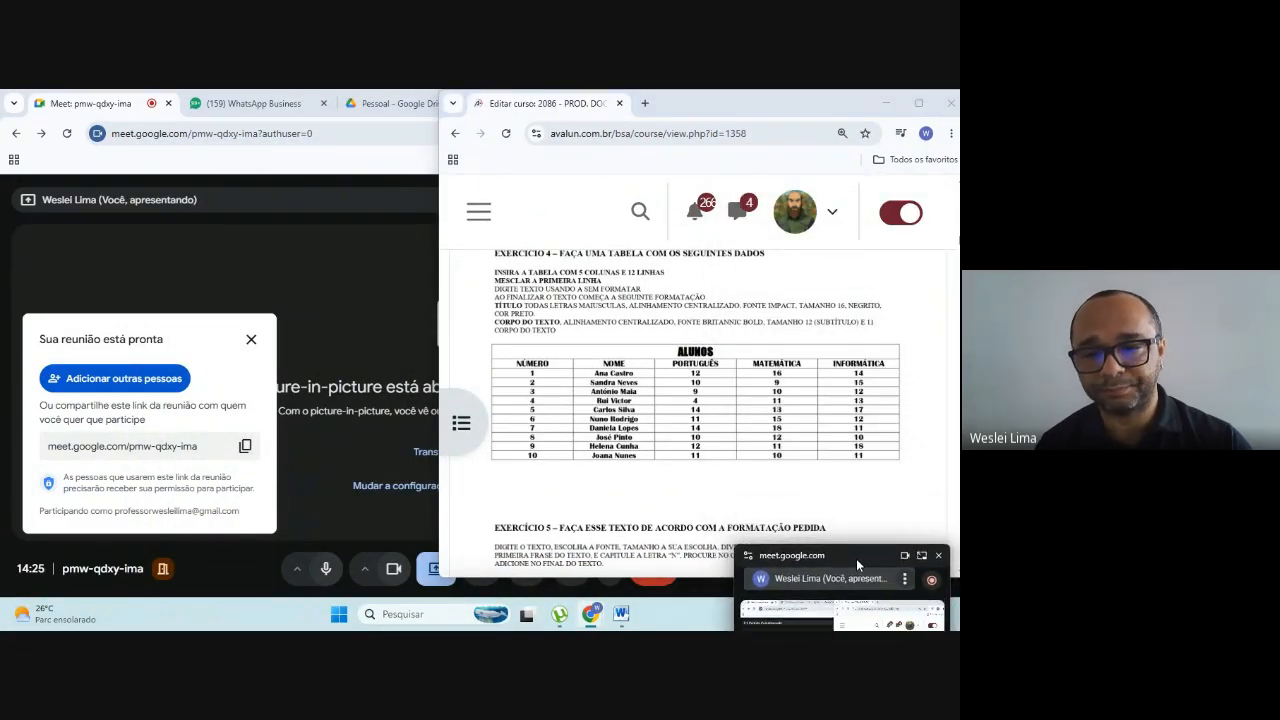
Step: Switch back to Word and arrange its window side by side with the course page, showing exercise 3
click(619, 615)
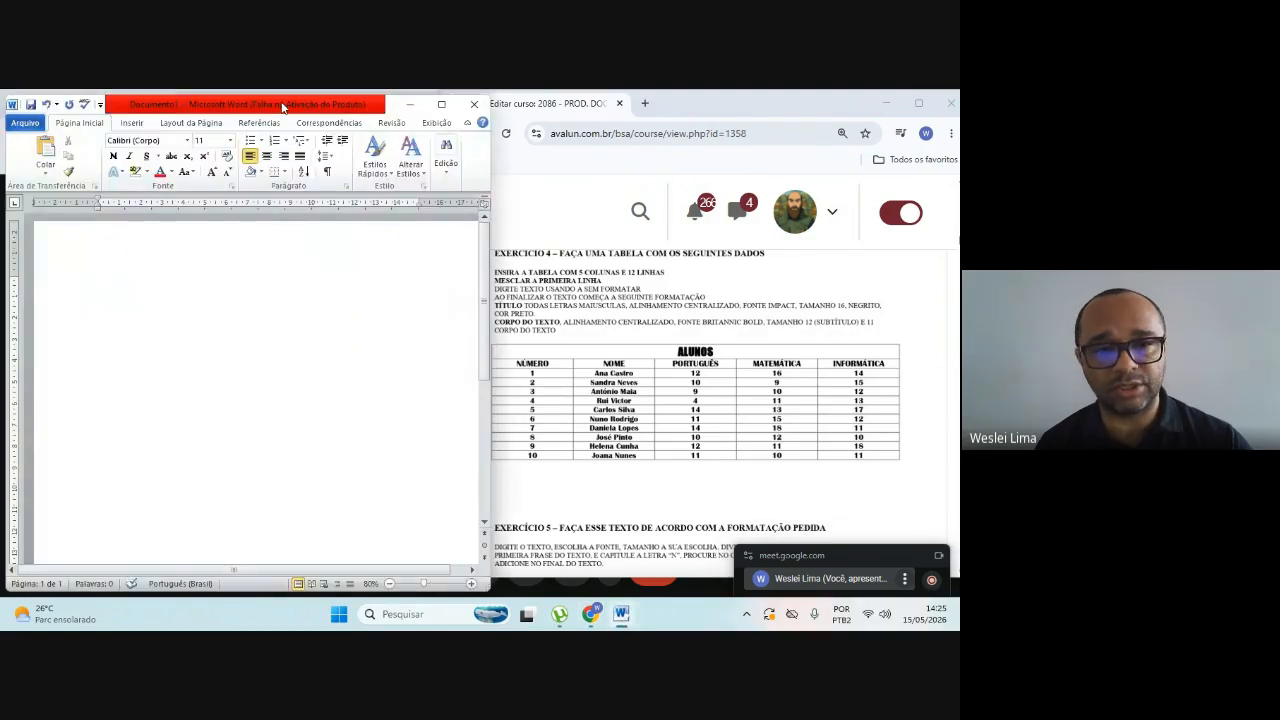
drag(283, 107, 266, 107)
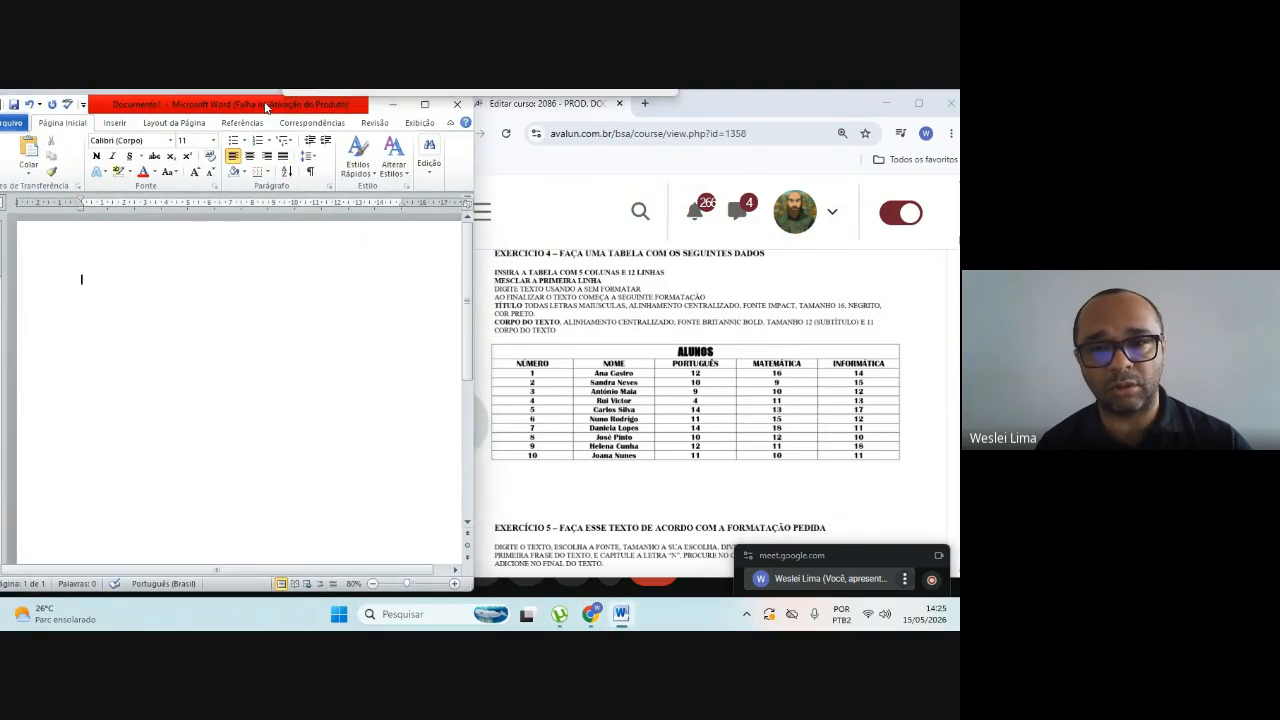
drag(675, 107, 695, 108)
click(333, 108)
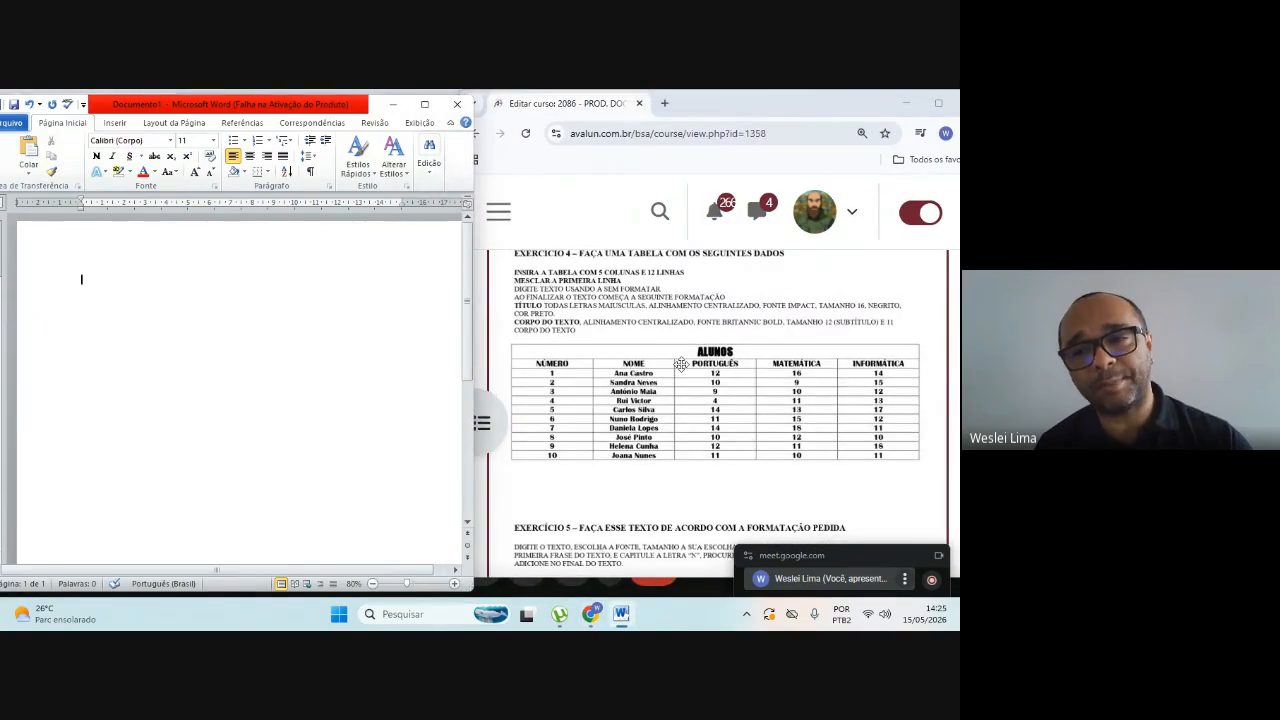
scroll(680, 364, up, 3)
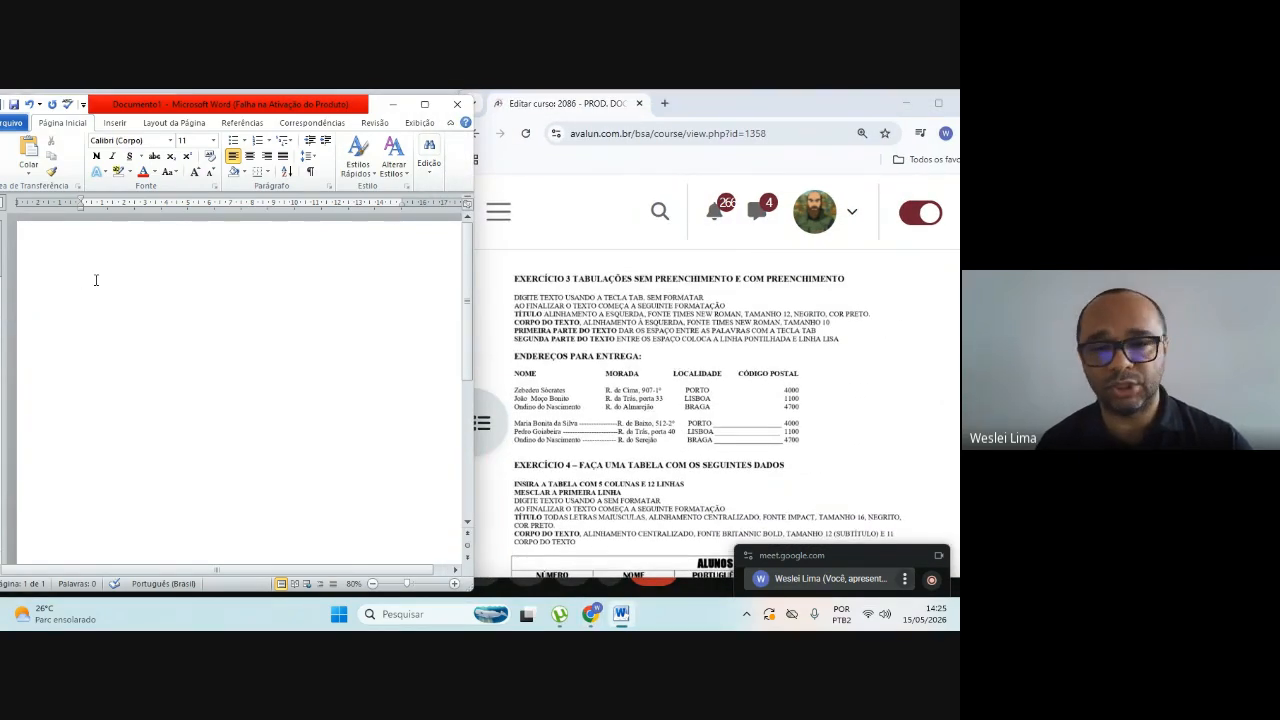
Step: Enter the title line "ENDEREÇOS PARA ENTREGO" in capitals at the start of the document
text(E)
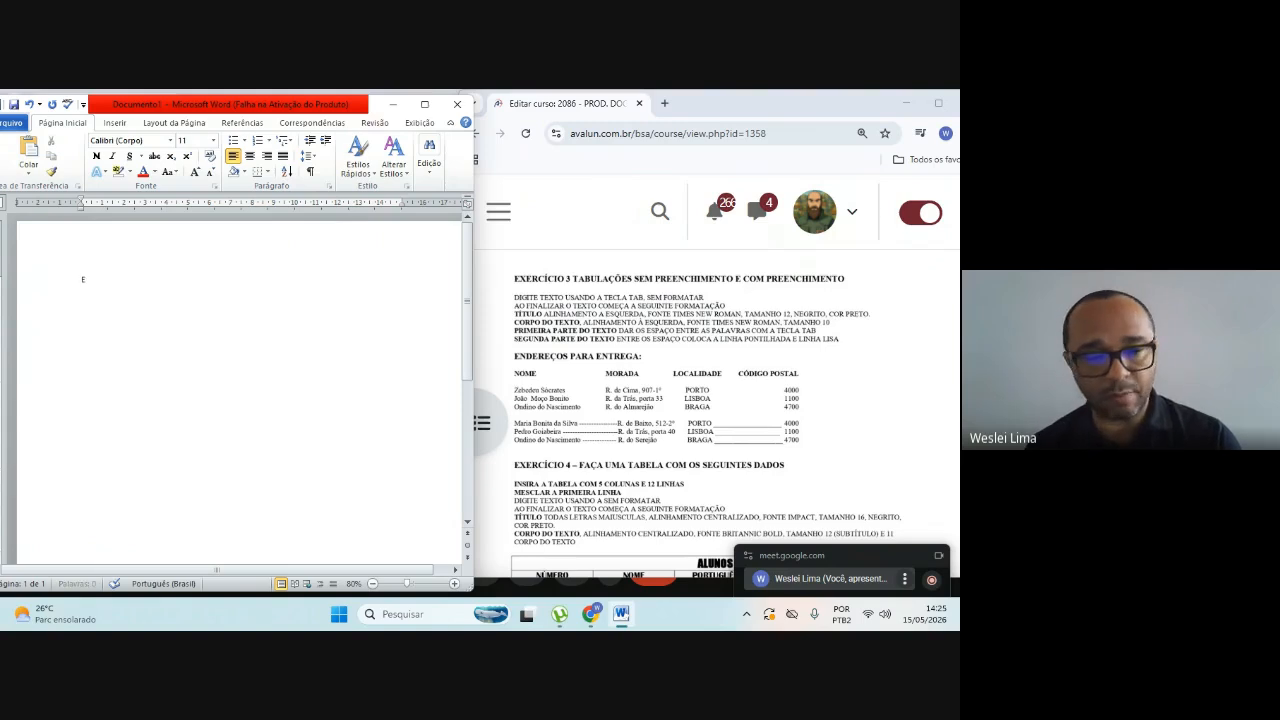
text(NDEREÇO)
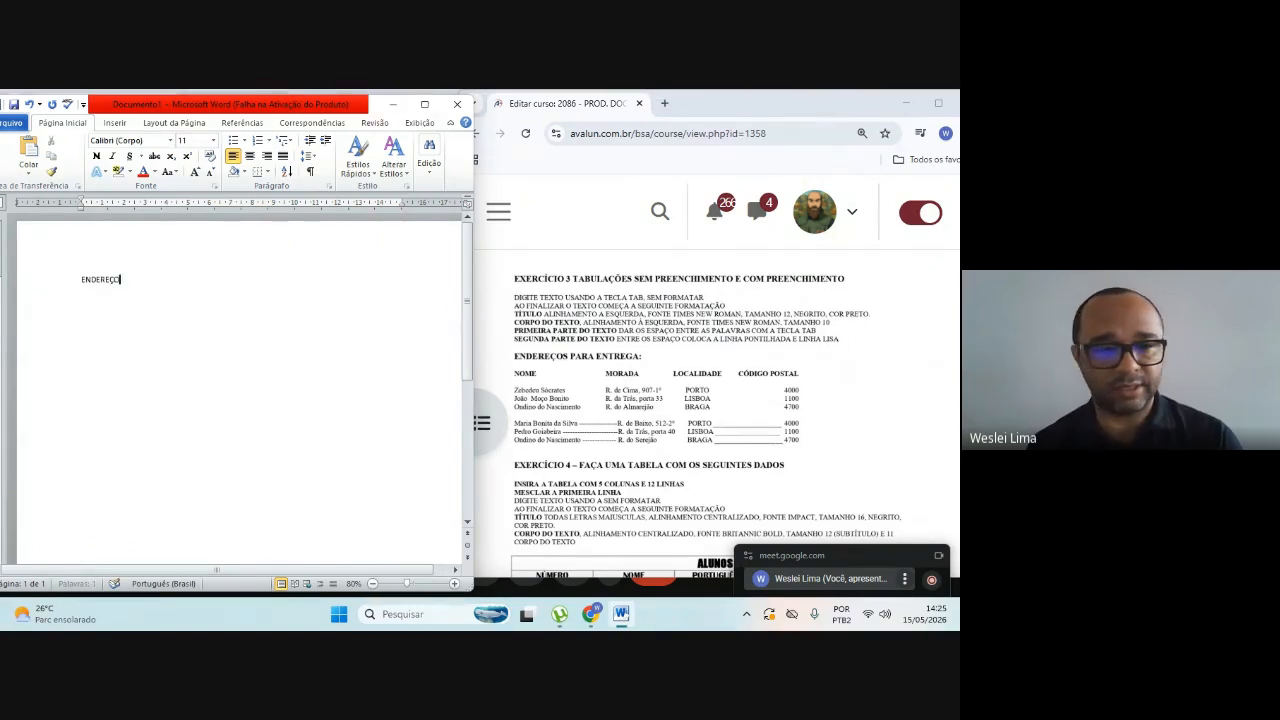
text( PARA)
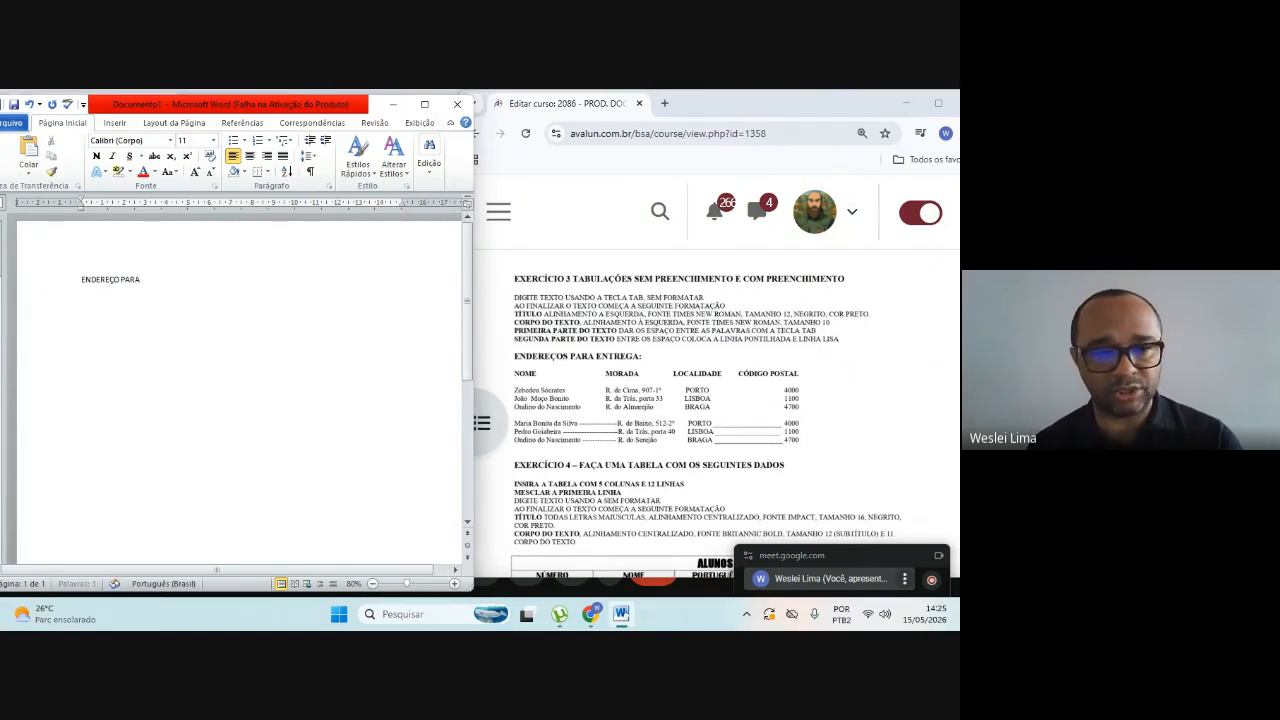
text( ENTREGAR)
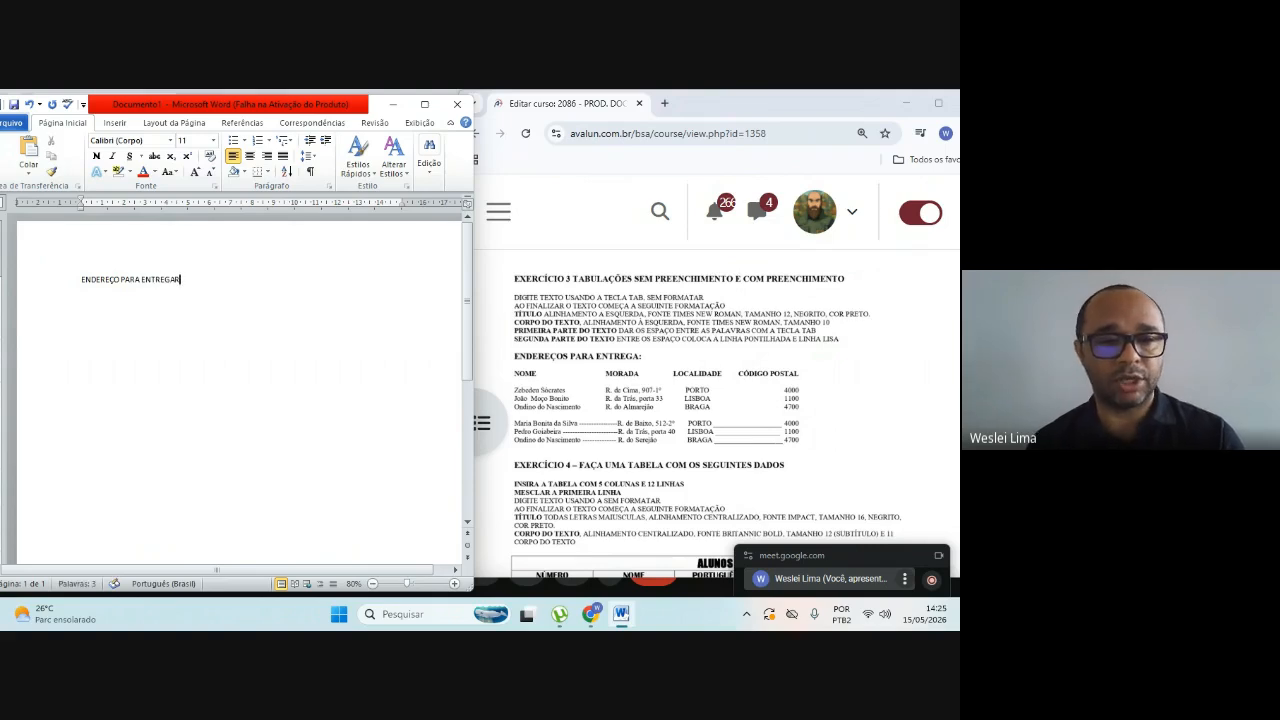
key(BackSpace)
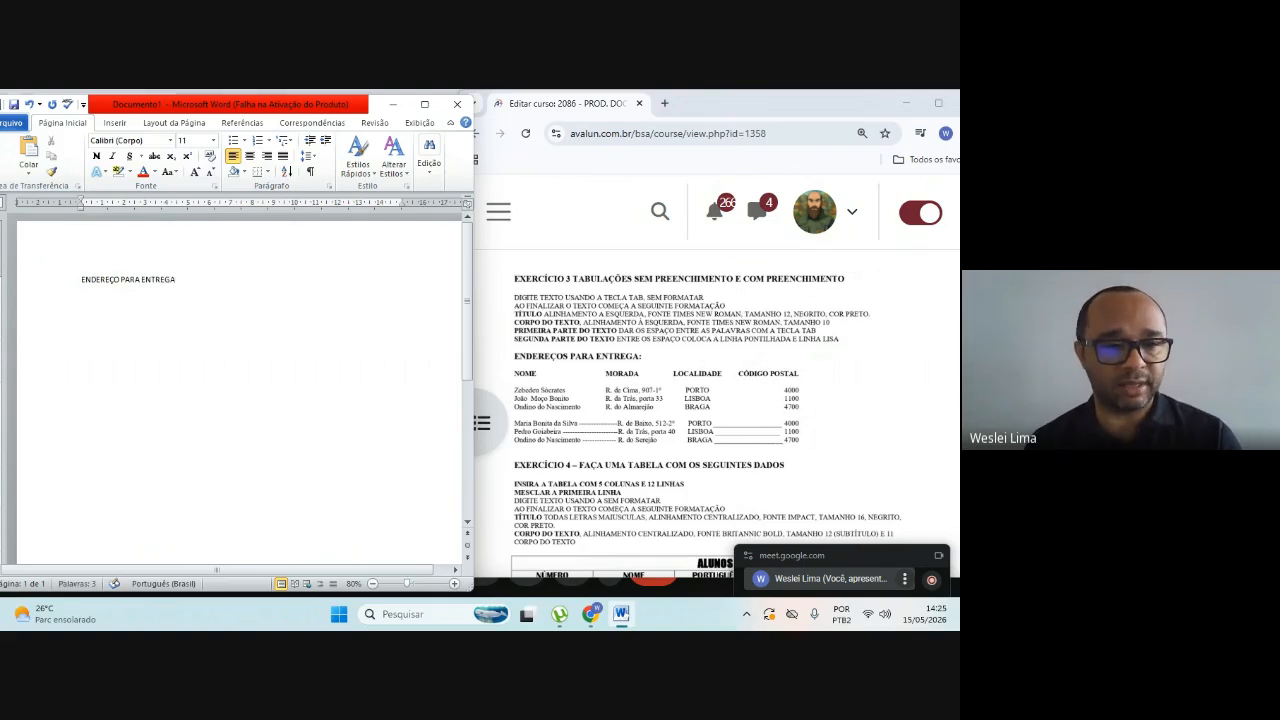
key(BackSpace)
key(BackSpace)
key(BackSpace)
key(BackSpace)
key(BackSpace)
key(BackSpace)
key(BackSpace)
key(BackSpace)
key(BackSpace)
key(BackSpace)
key(BackSpace)
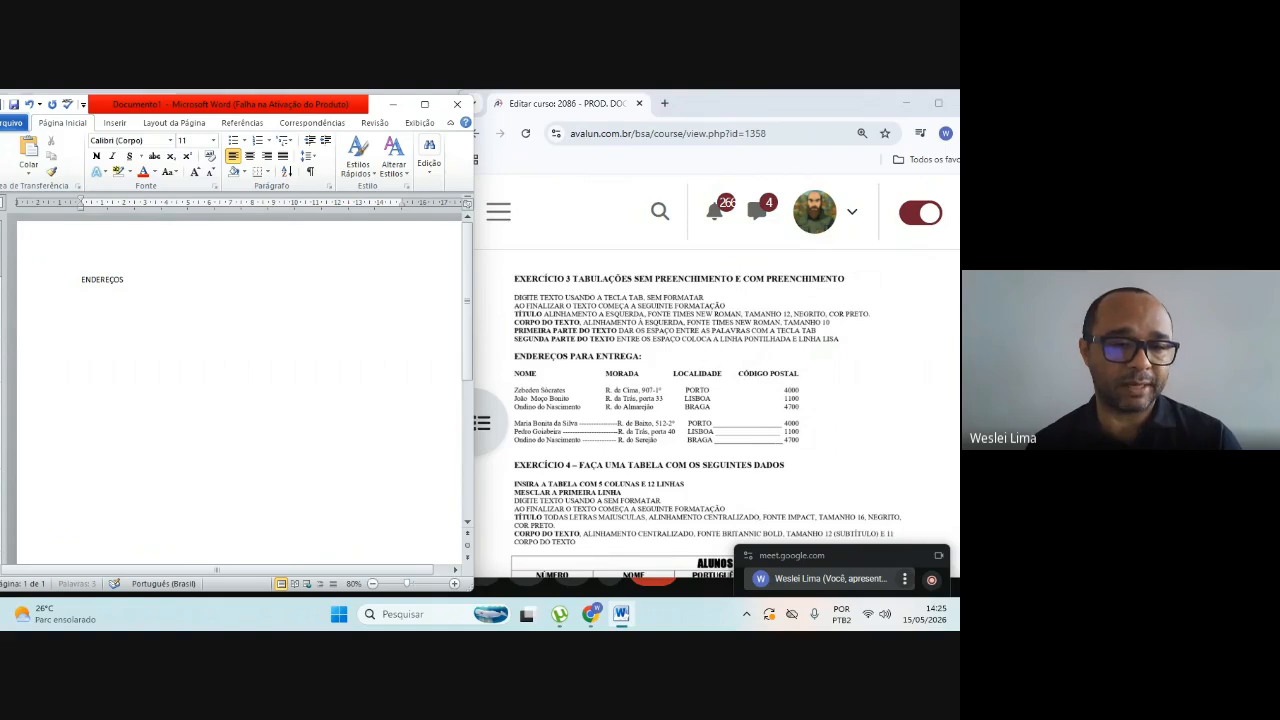
text(PARA ENT)
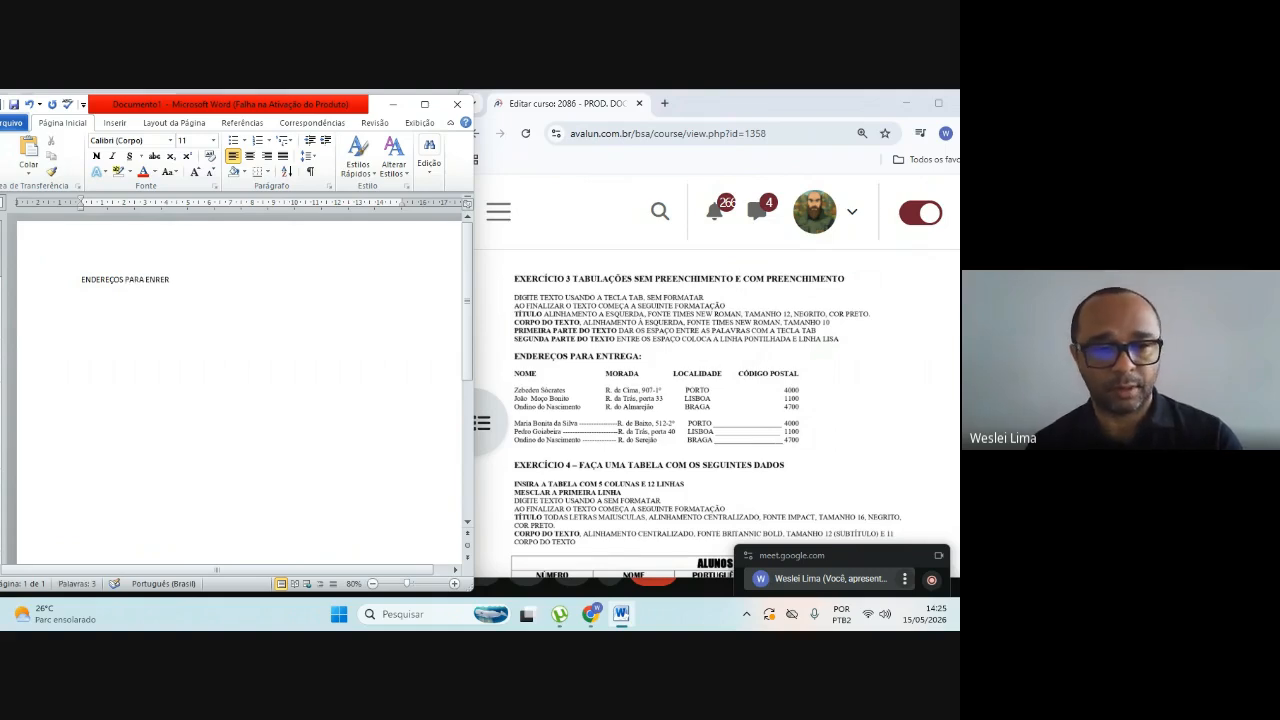
text(REG)
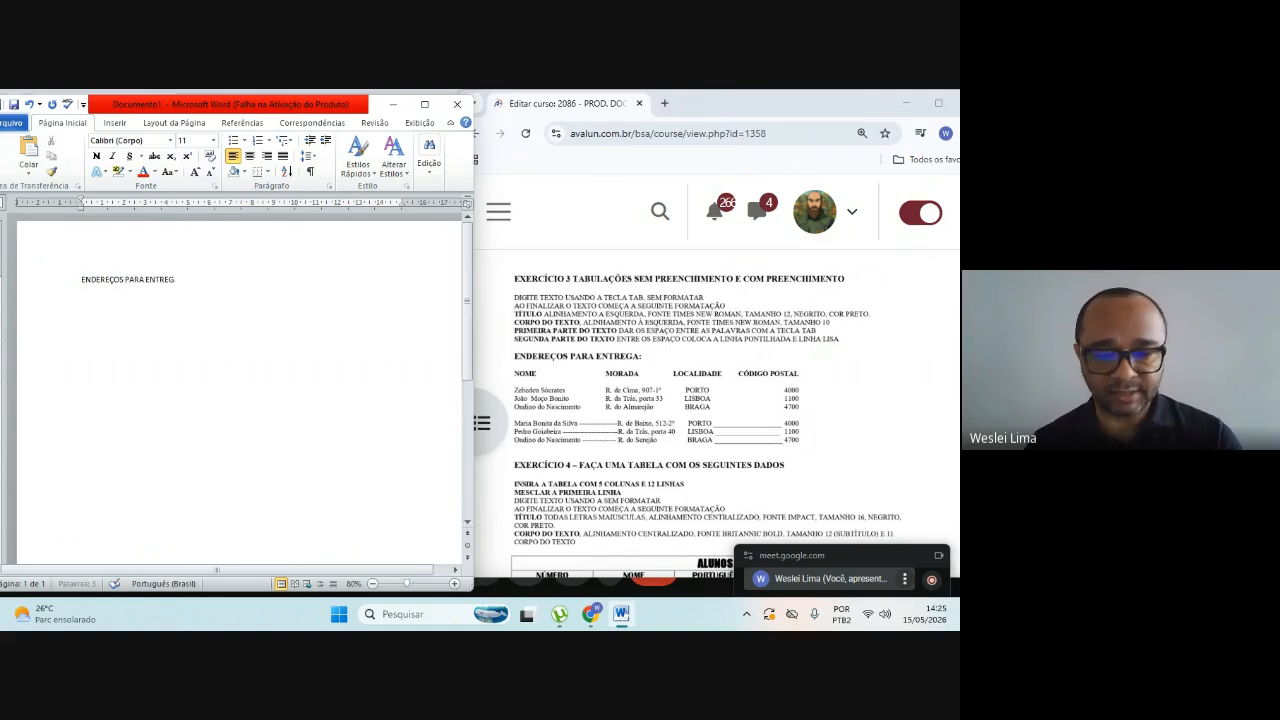
text(A)
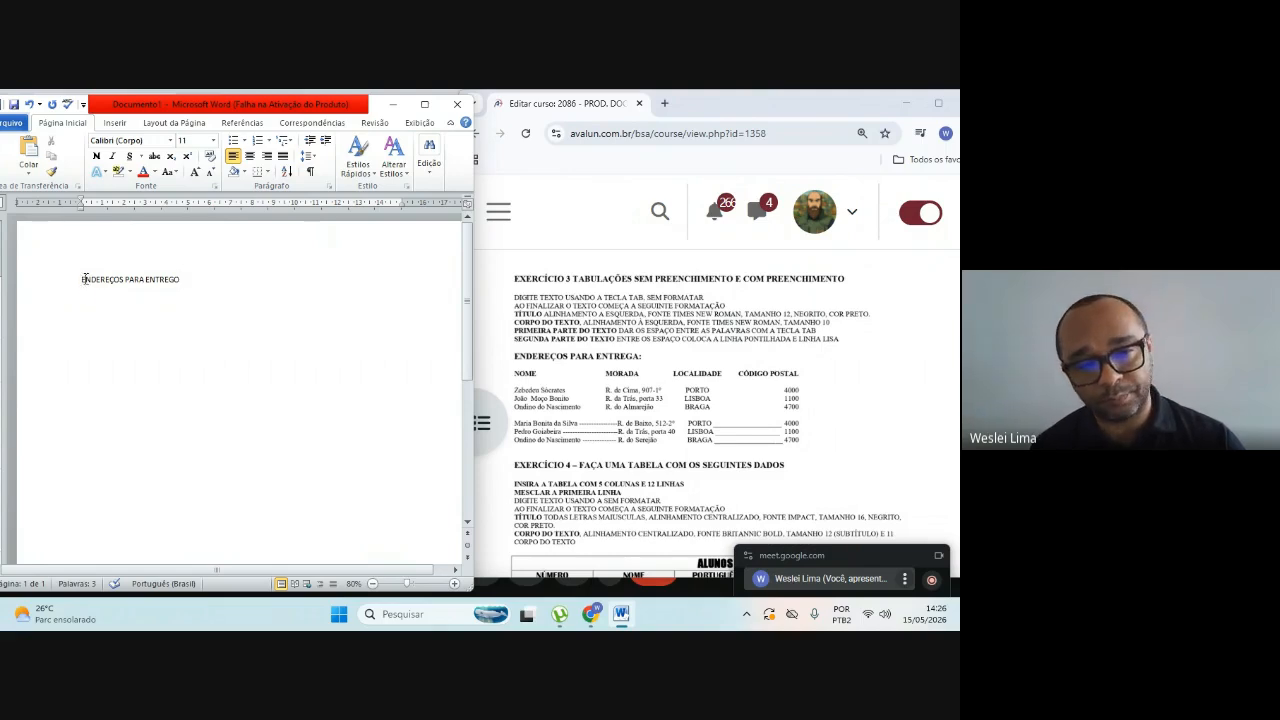
Step: Convert the title line to lowercase and return it to uppercase with the change-case options
drag(84, 279, 174, 281)
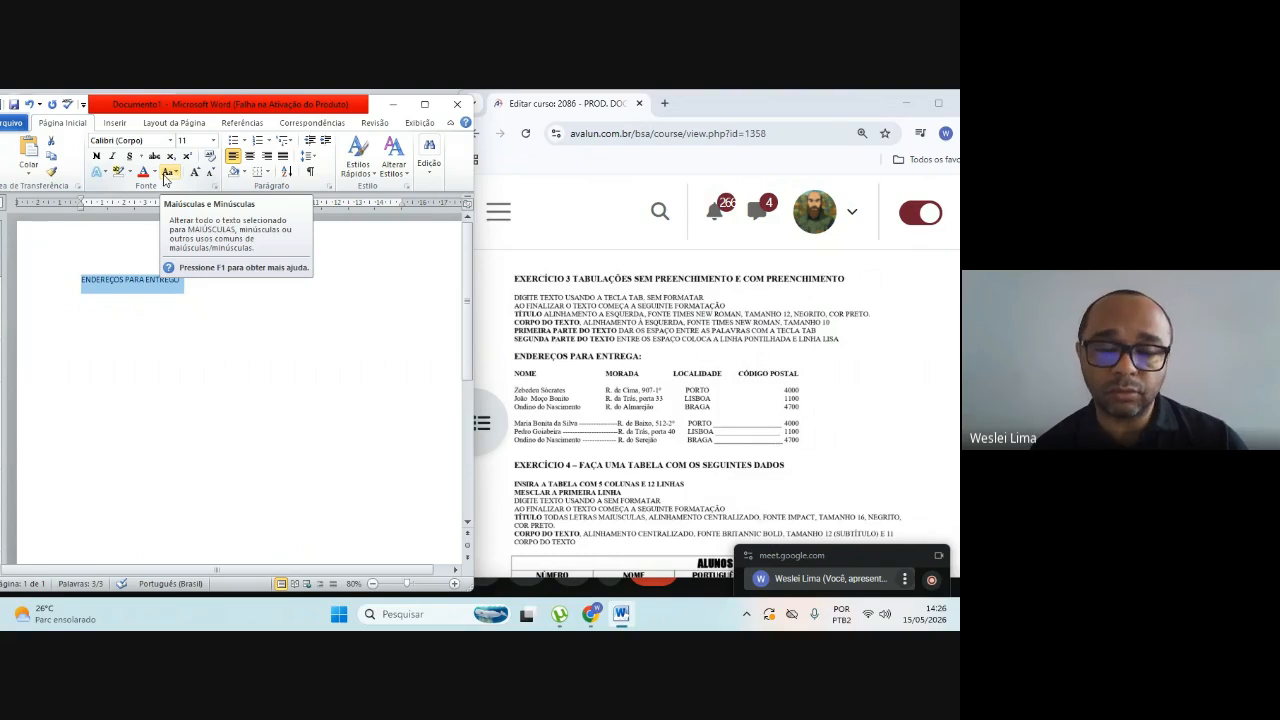
click(170, 174)
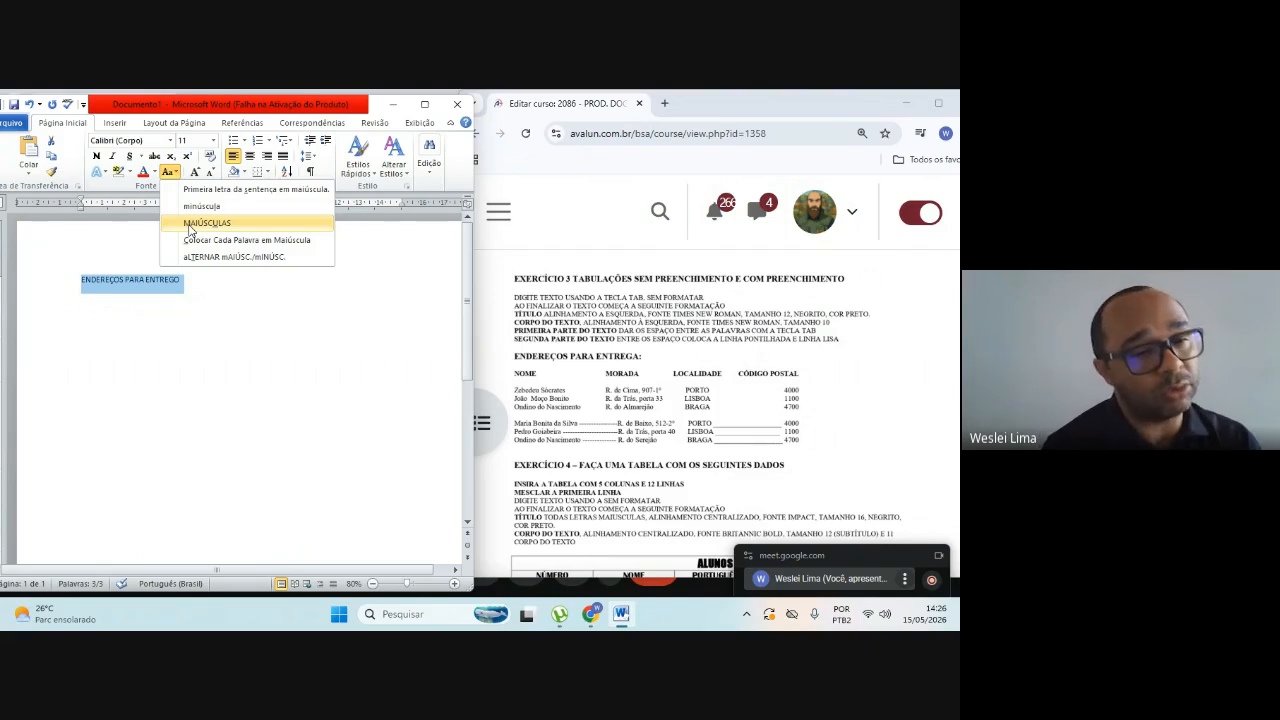
click(201, 206)
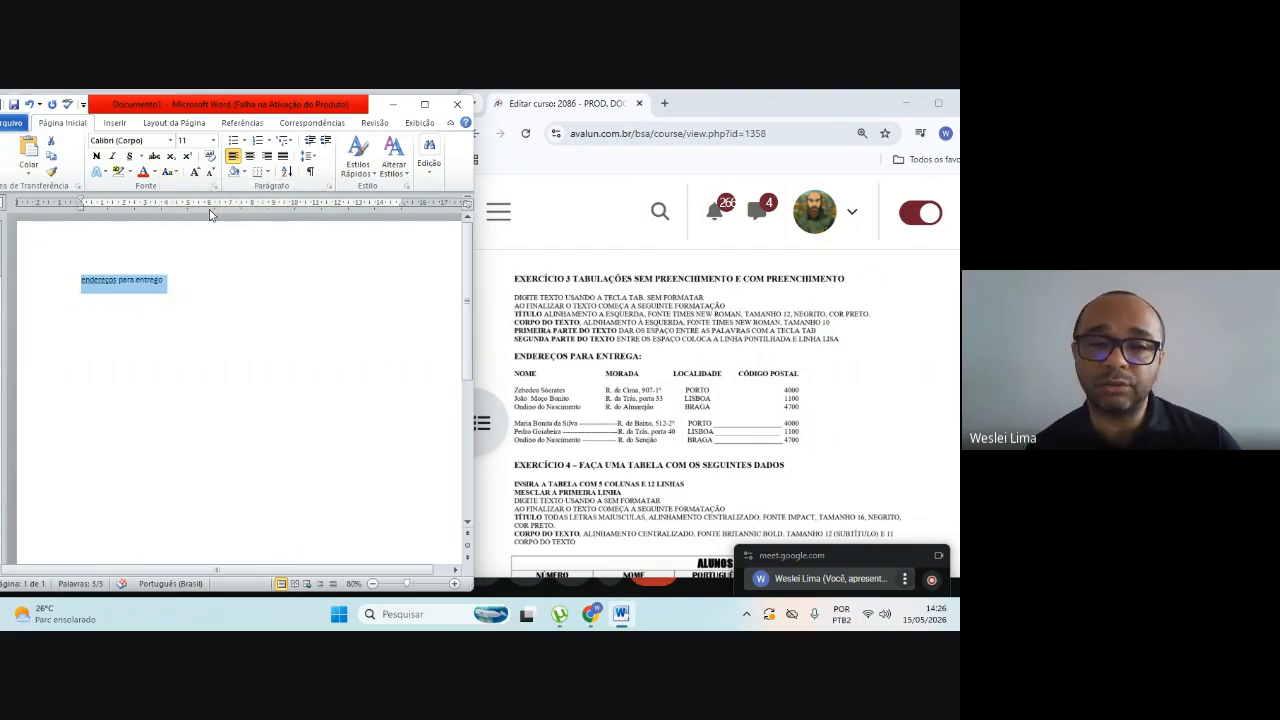
click(176, 173)
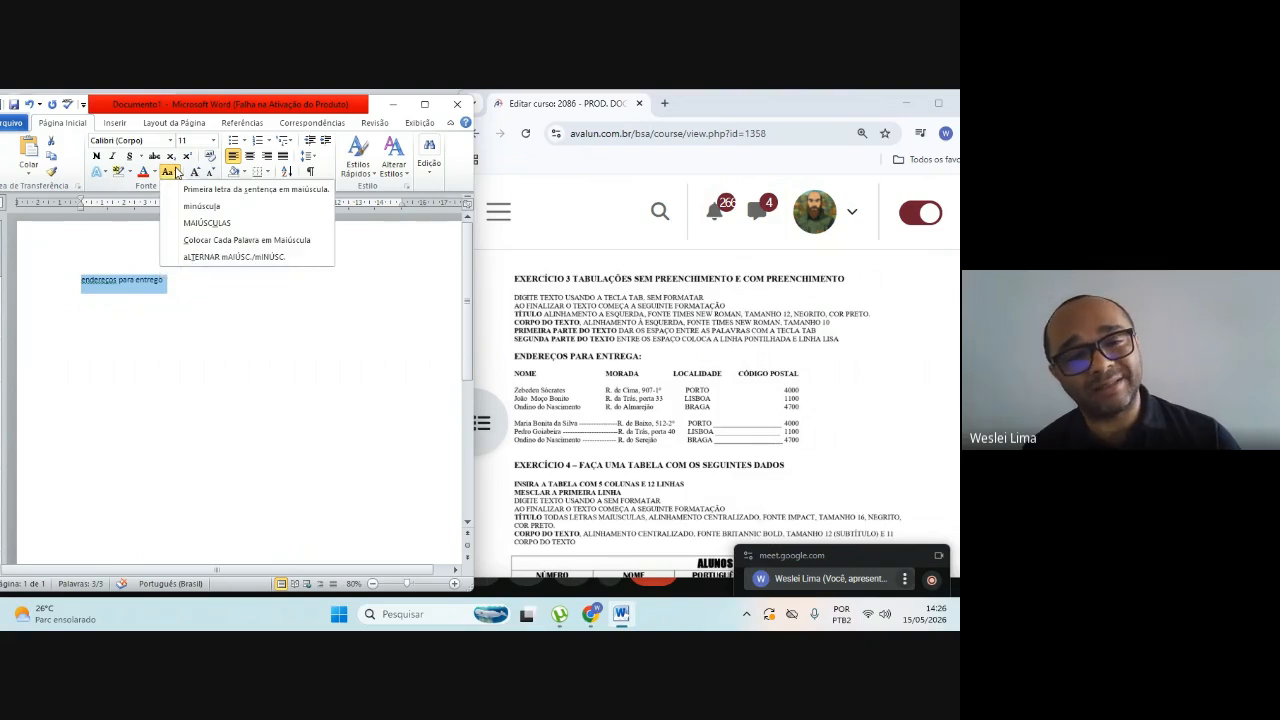
click(195, 226)
Step: End the title with a colon and add a tab-separated heading line below it: NOME, MORADA, LOCALIDADE, CÓDIGO POSTAL
click(123, 344)
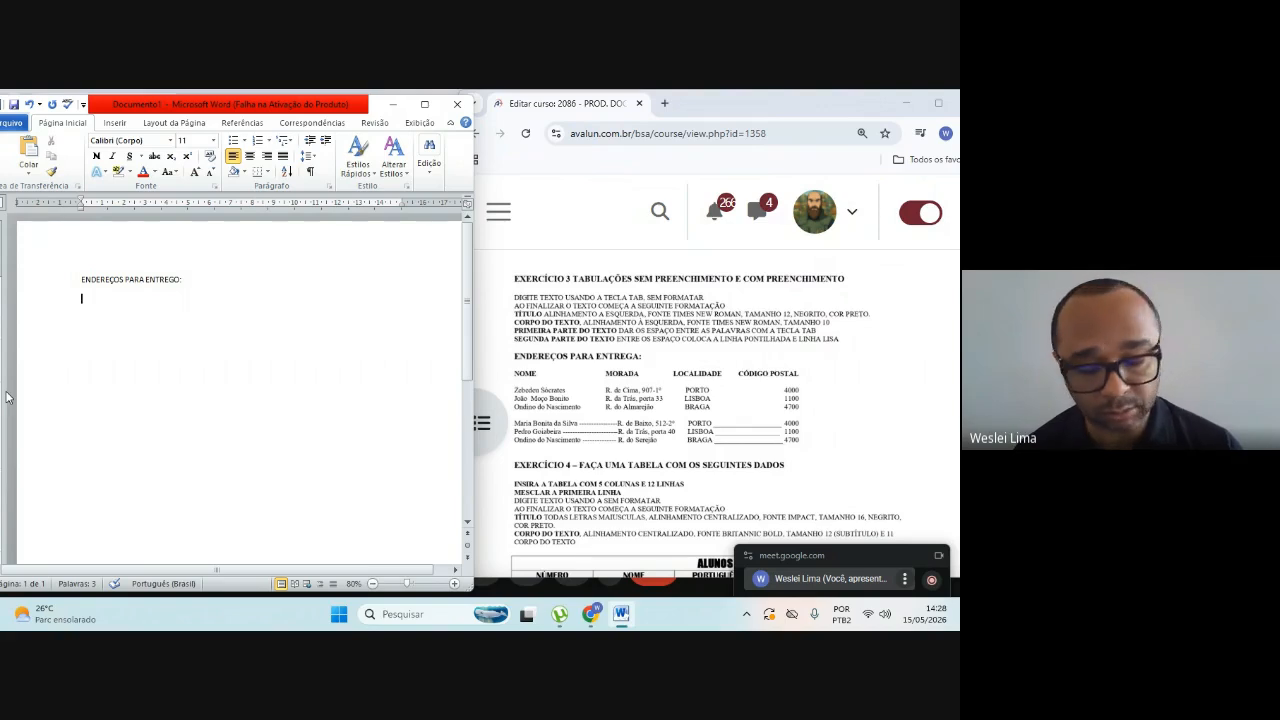
text(NOME)
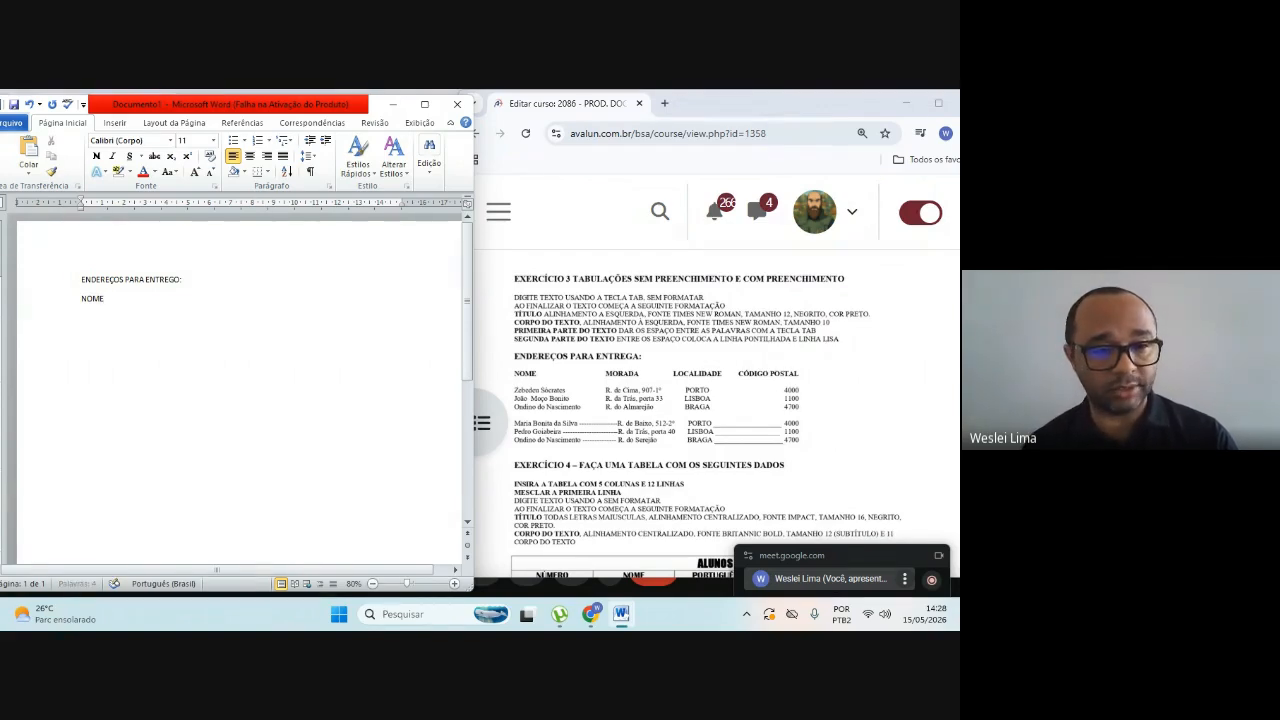
key(Tab)
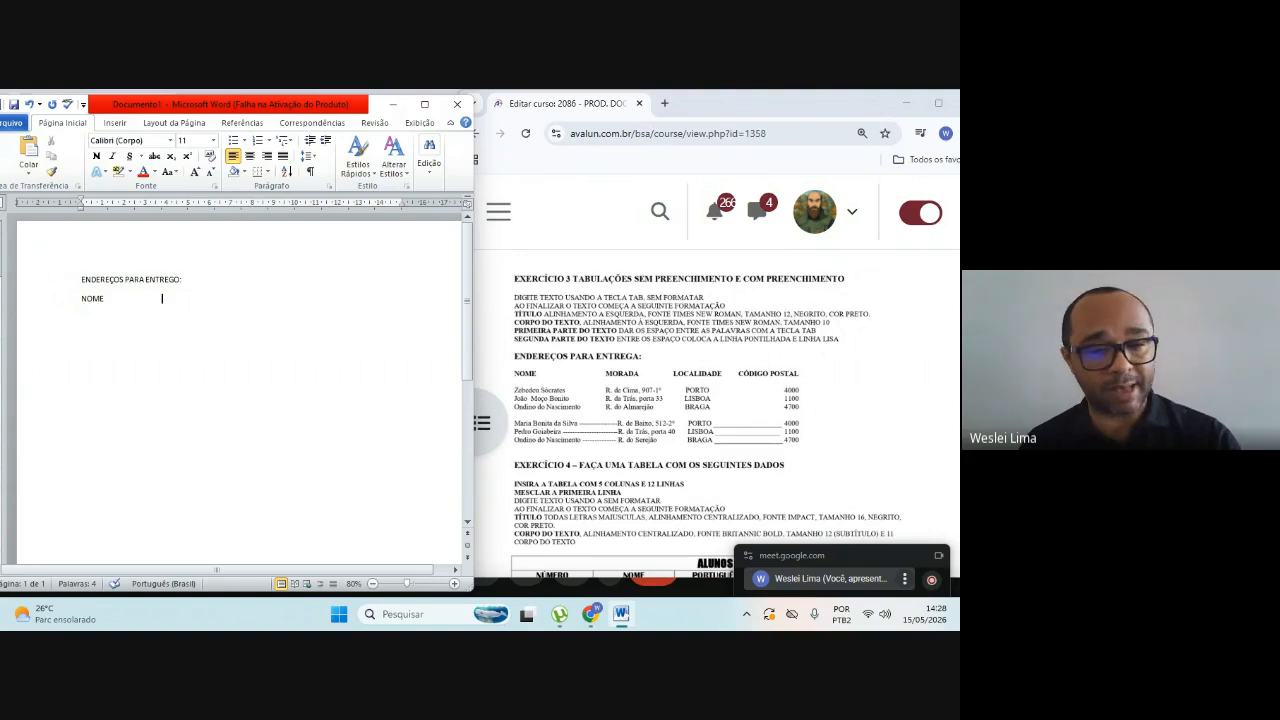
text(MORADA)
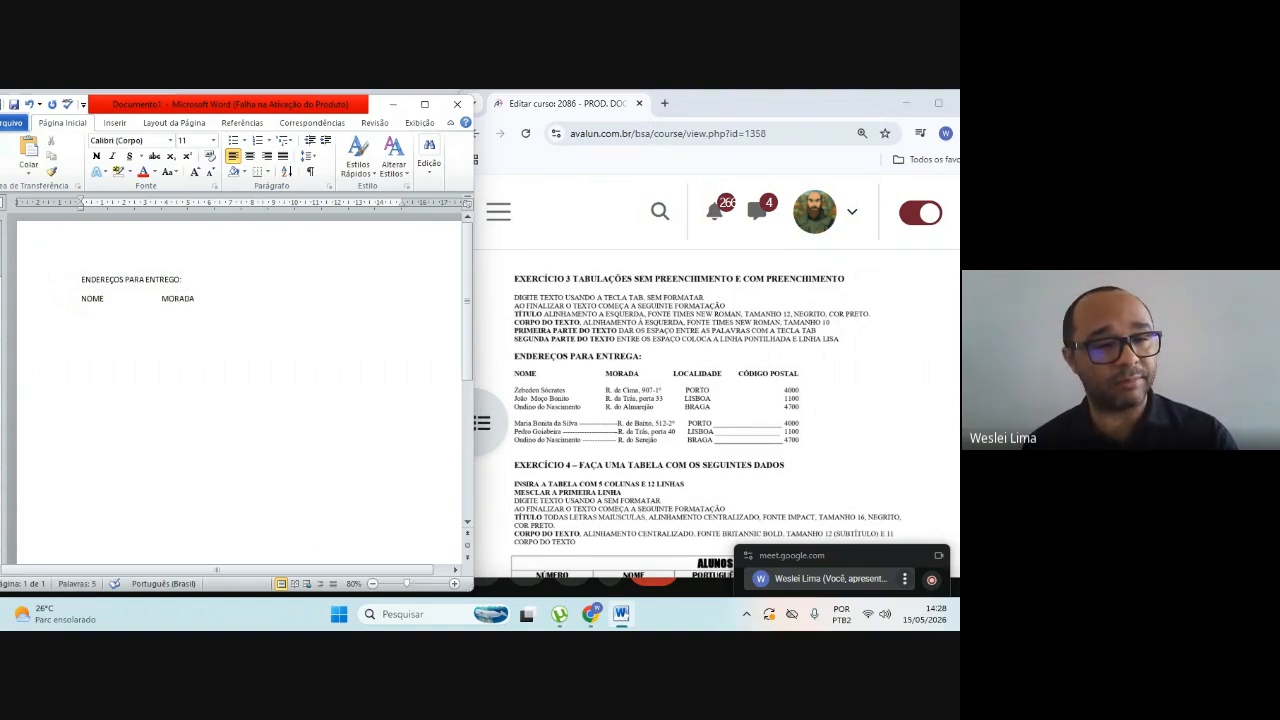
key(Tab)
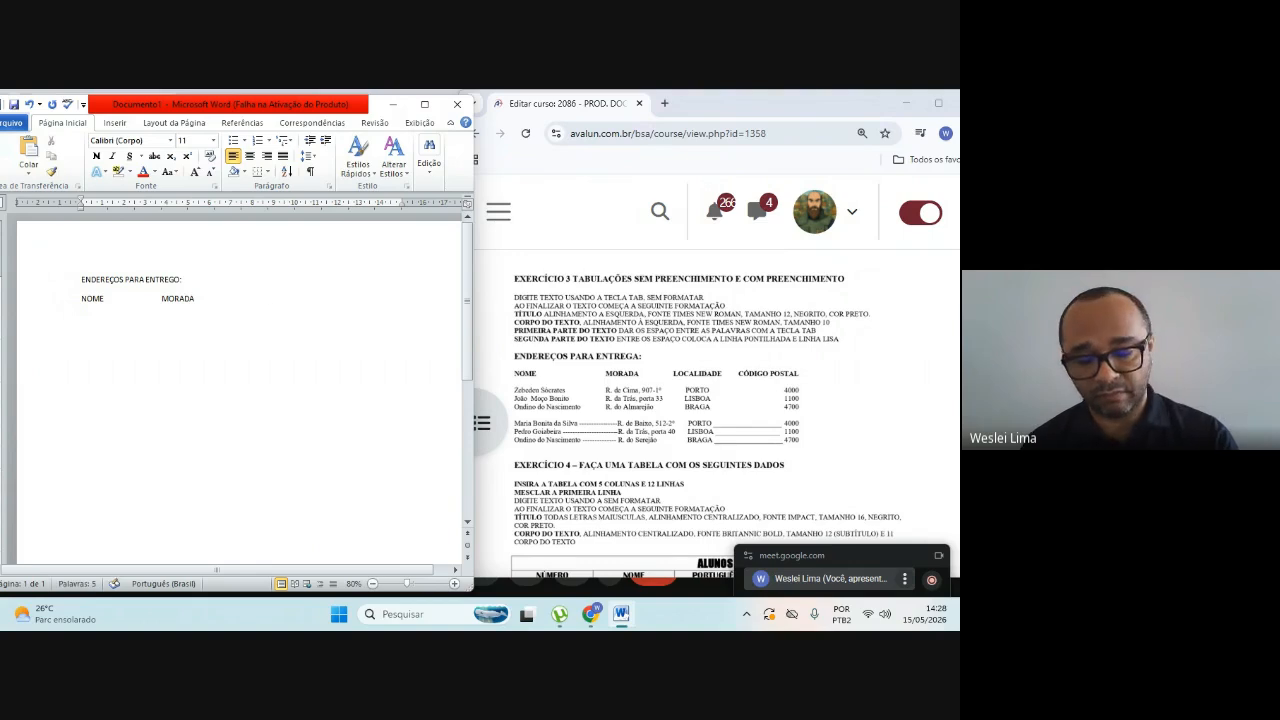
text(LOCALIDADE)
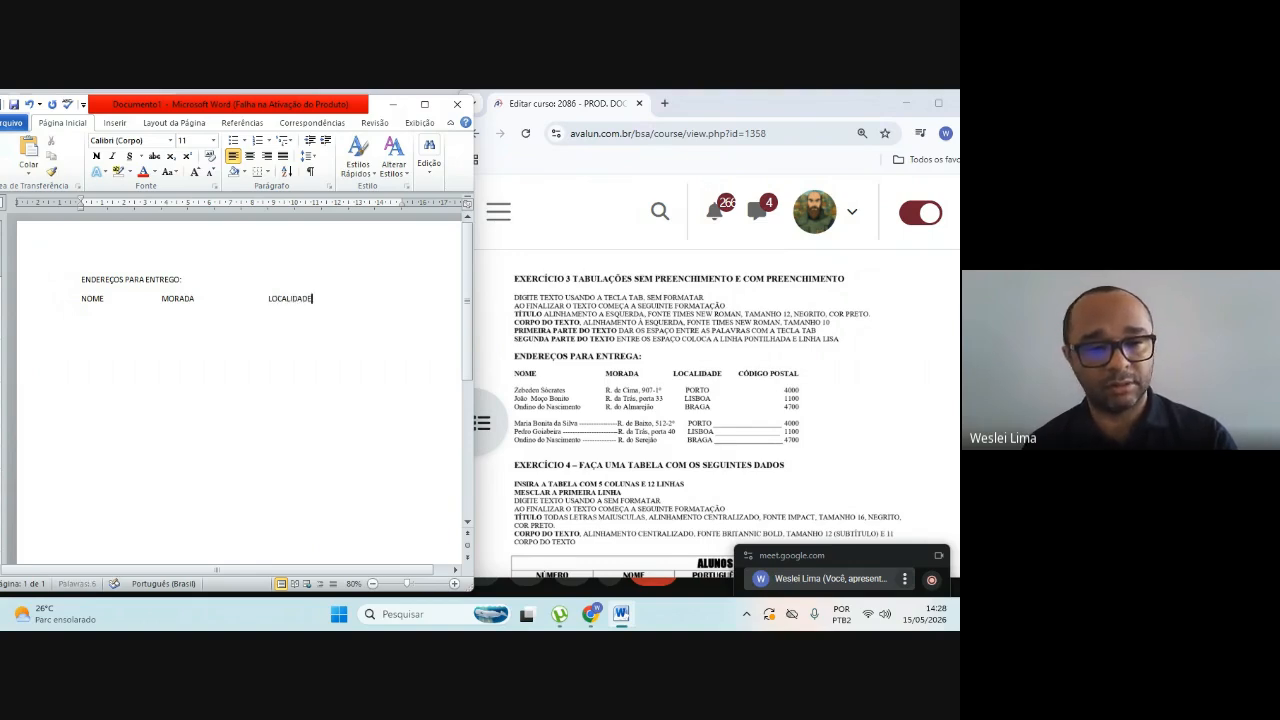
key(Tab)
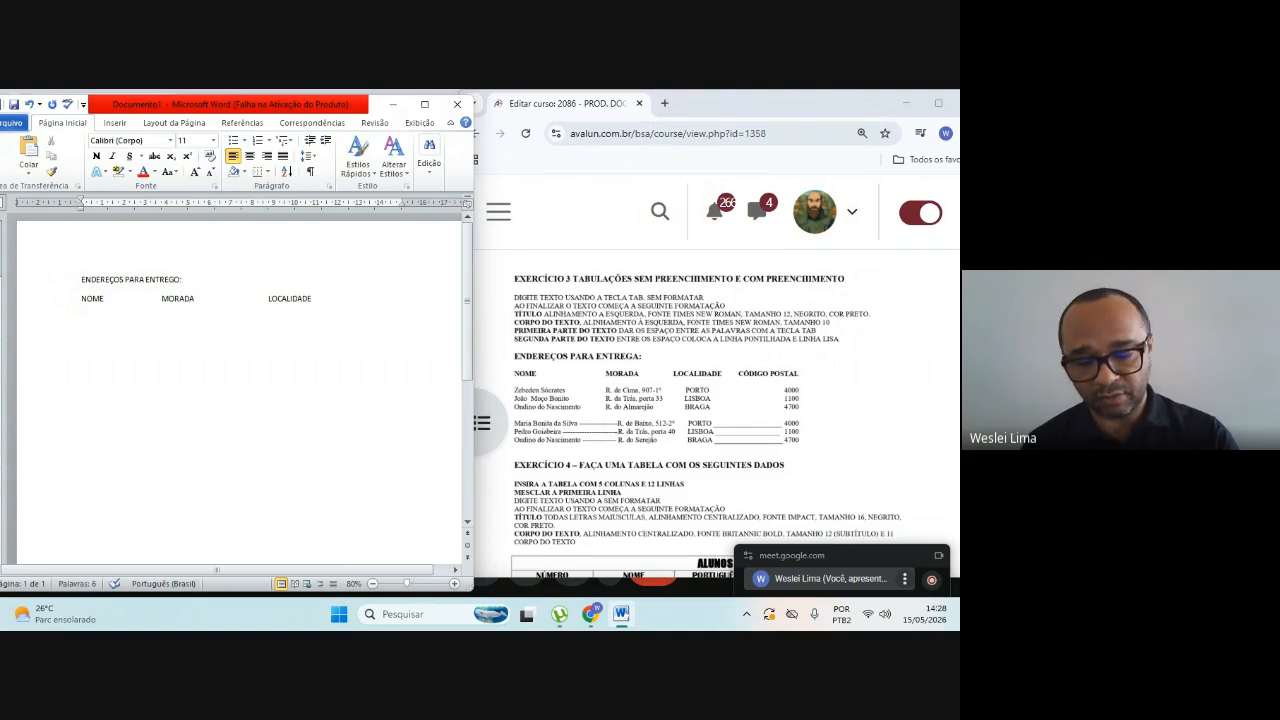
text(C)
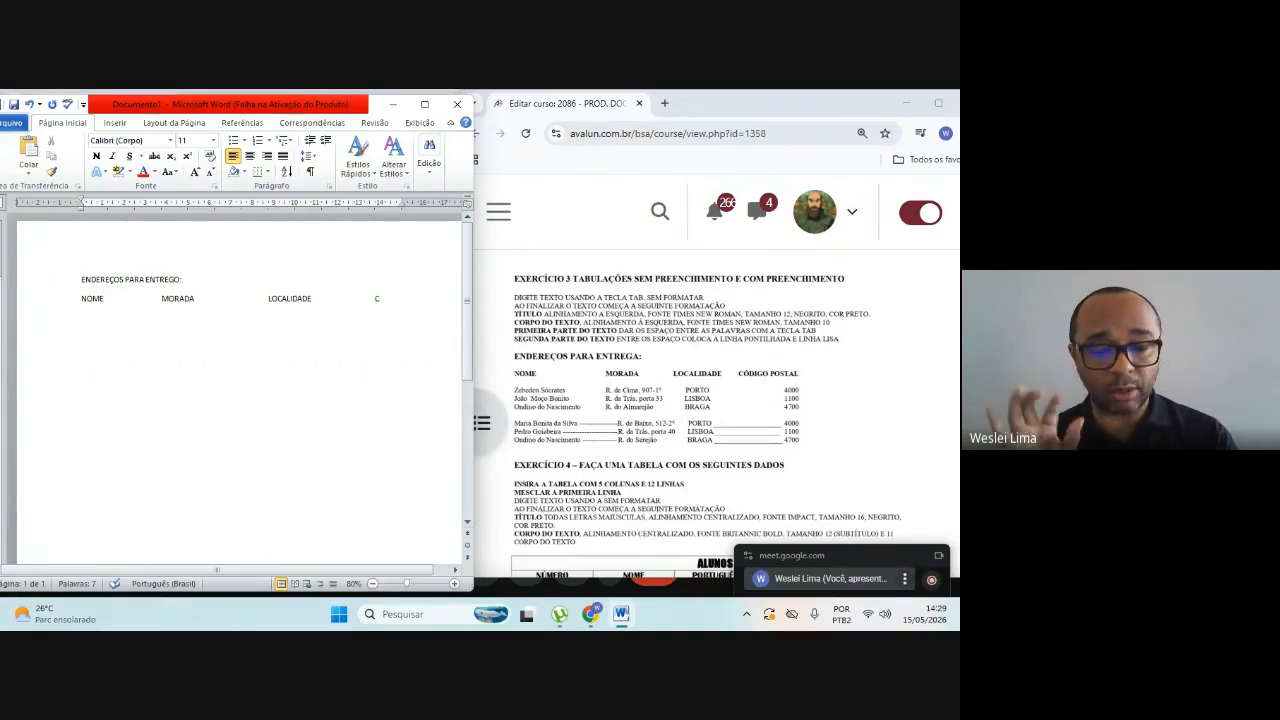
text(Ó)
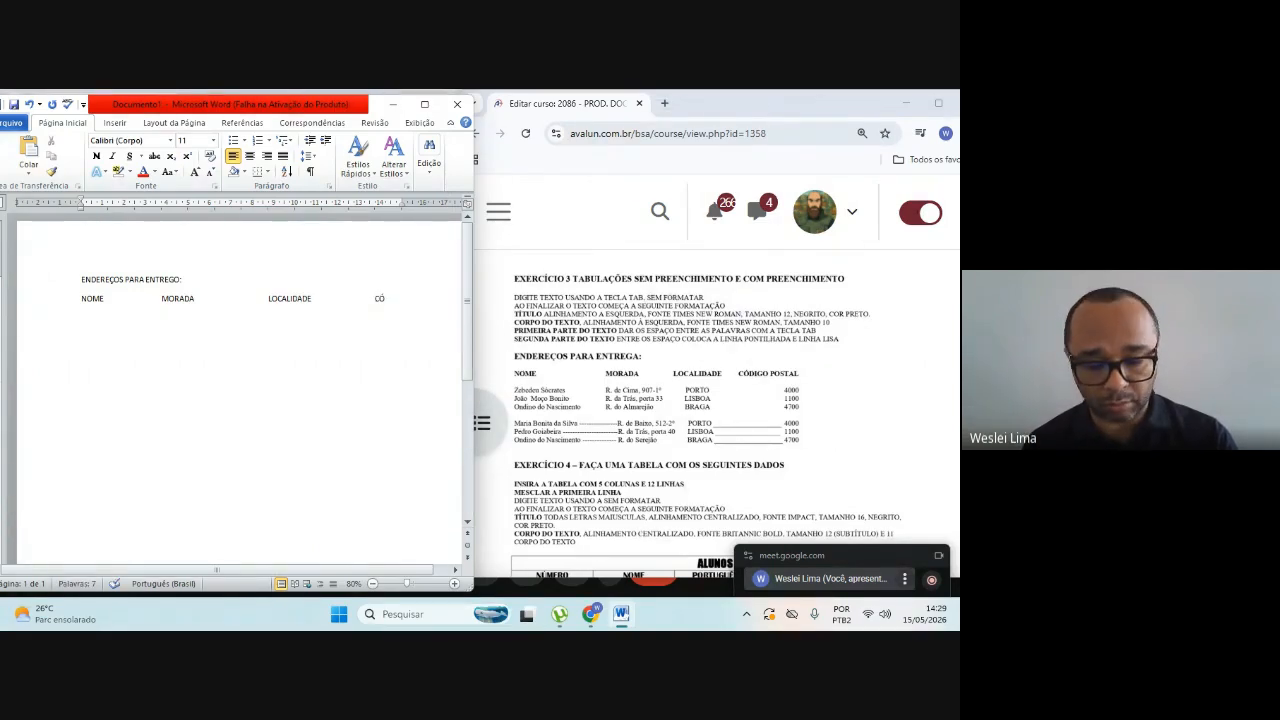
text(DIGO)
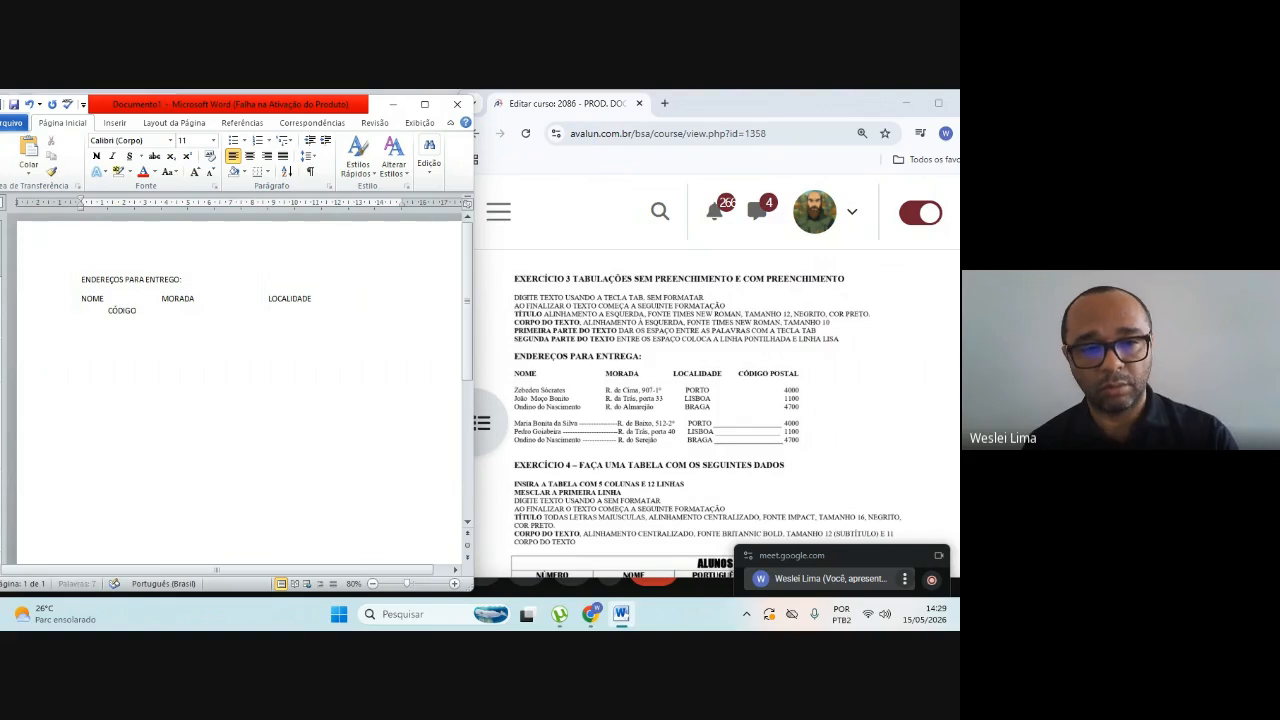
text( POSTAL)
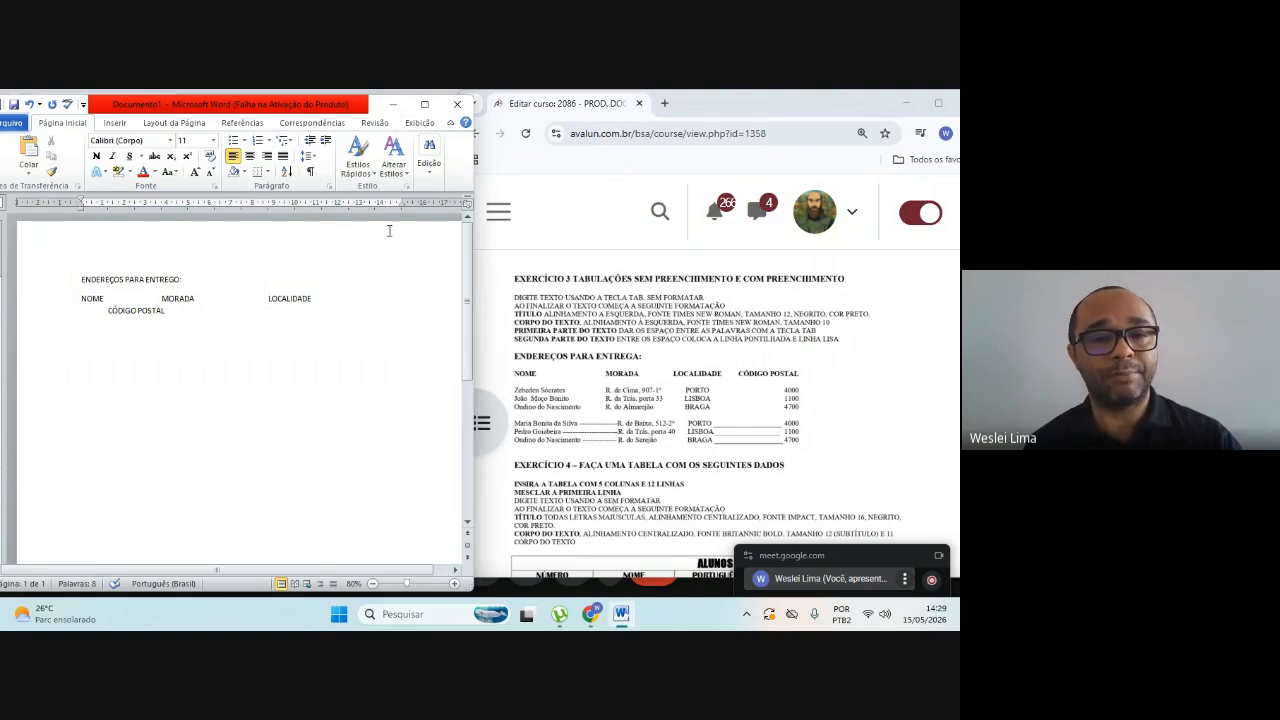
Step: Widen the text area by moving the right margin out to about 17 cm and the left margin outward by about 2 cm
click(304, 570)
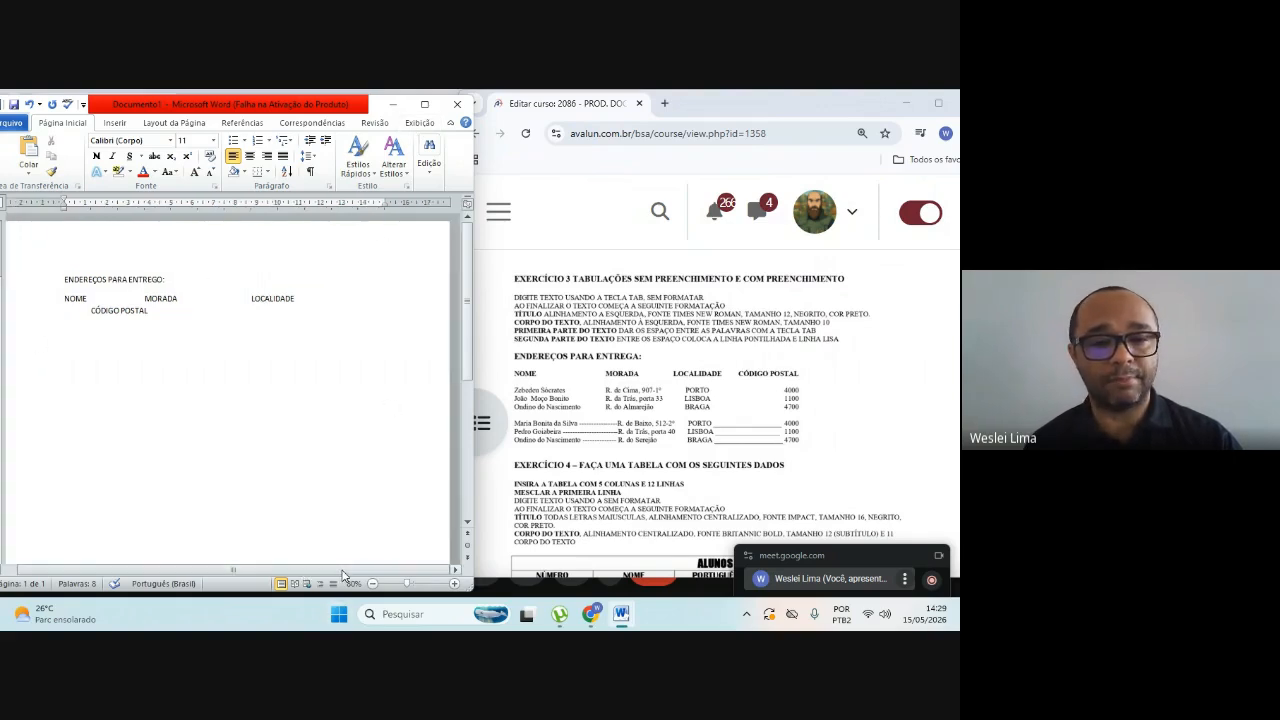
drag(315, 574, 261, 569)
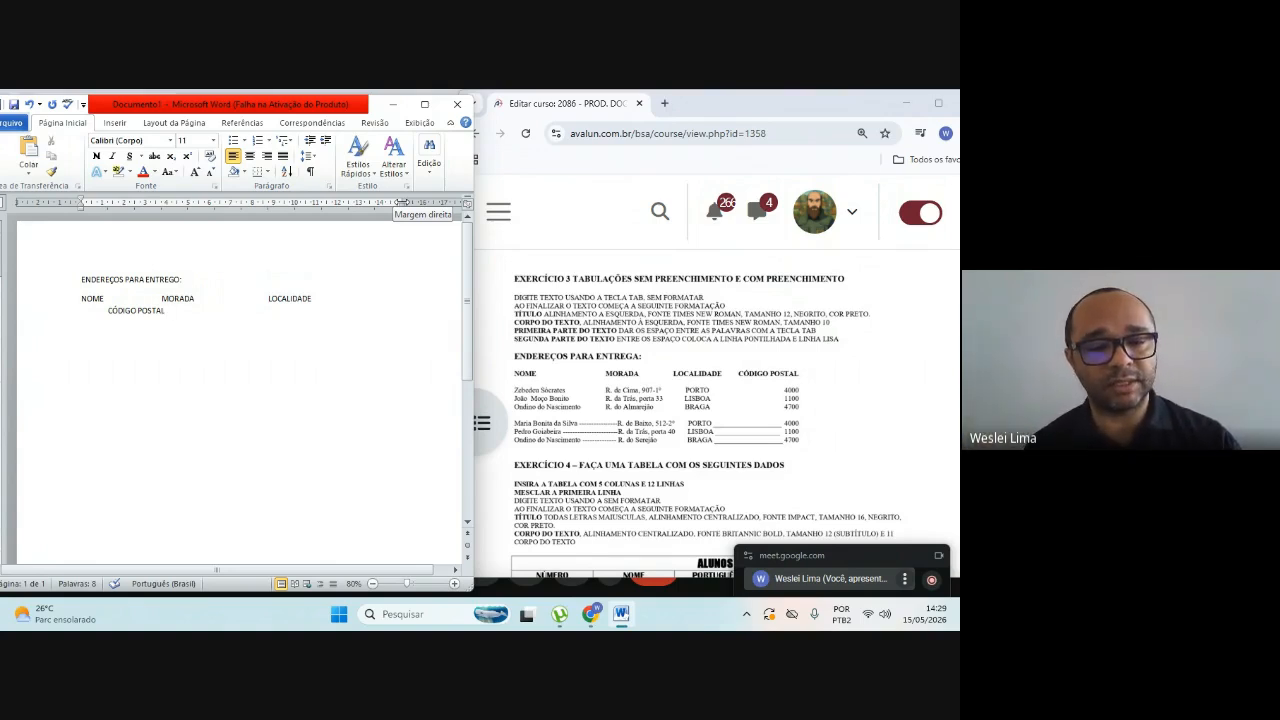
drag(402, 202, 439, 198)
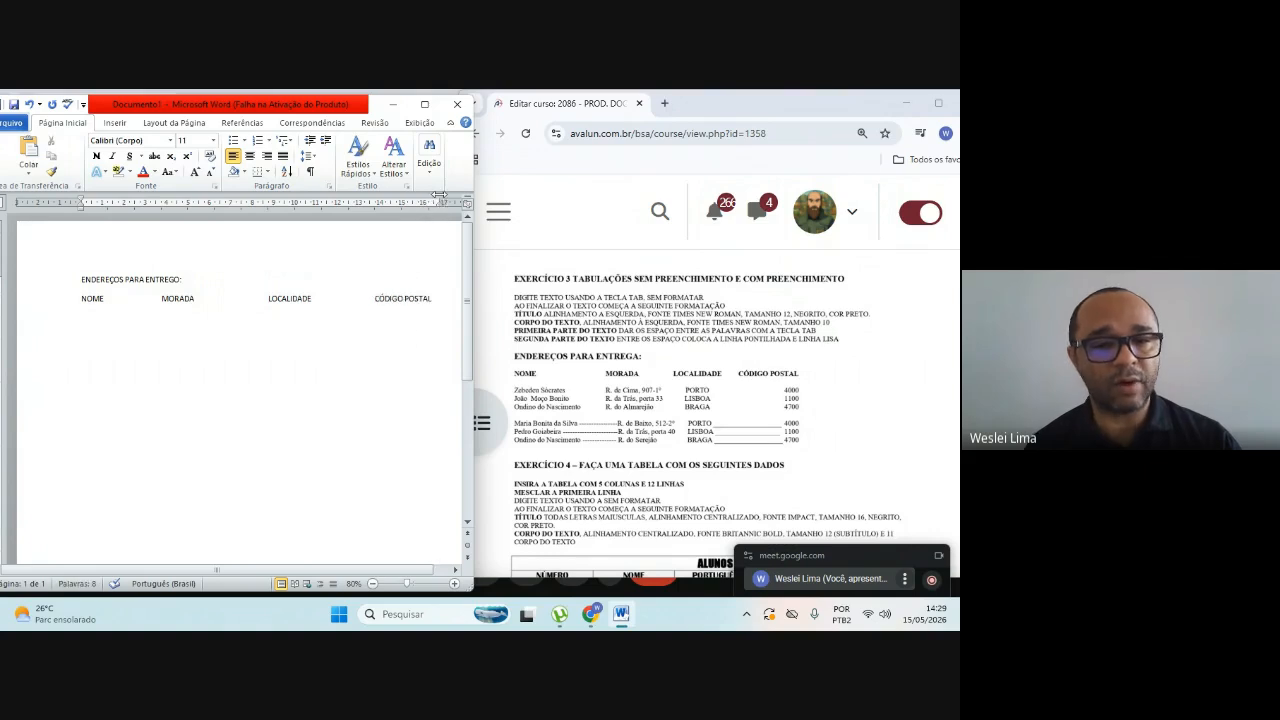
click(435, 571)
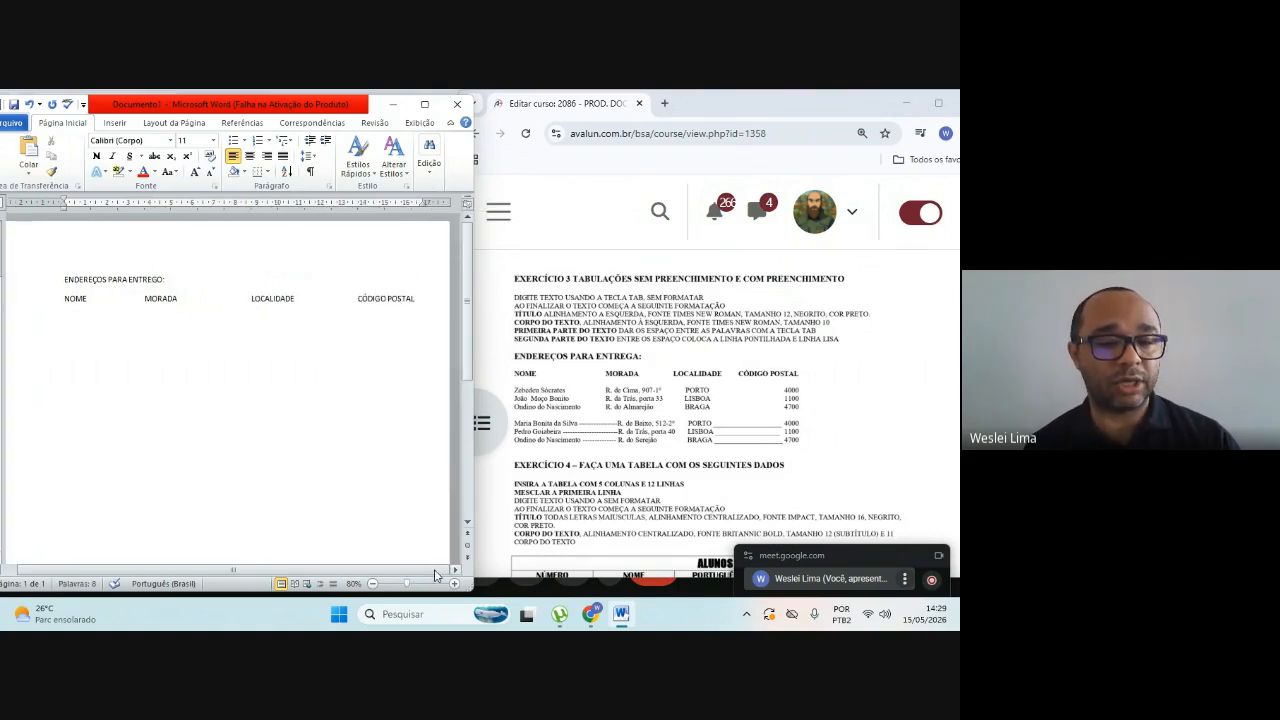
drag(435, 571, 273, 581)
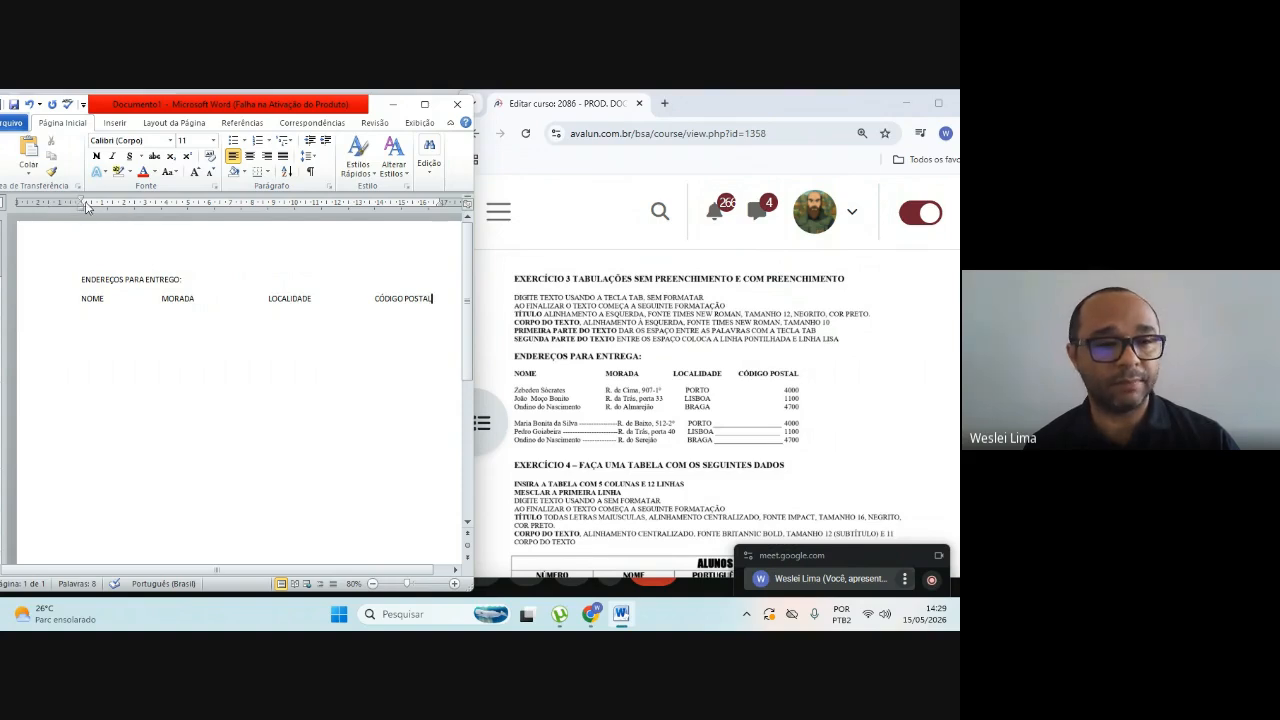
drag(83, 205, 37, 204)
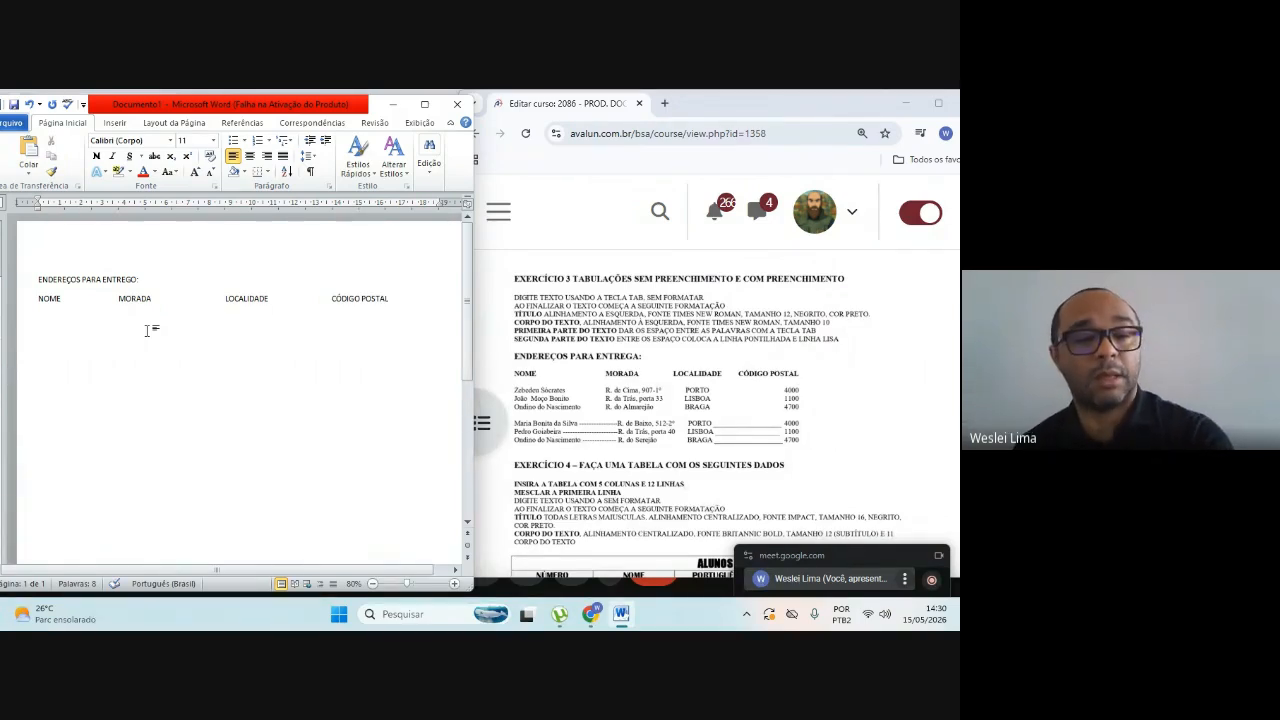
Step: Start a new line below the headings and enter the first recipient's full name from the exercise under NOME
key(Return)
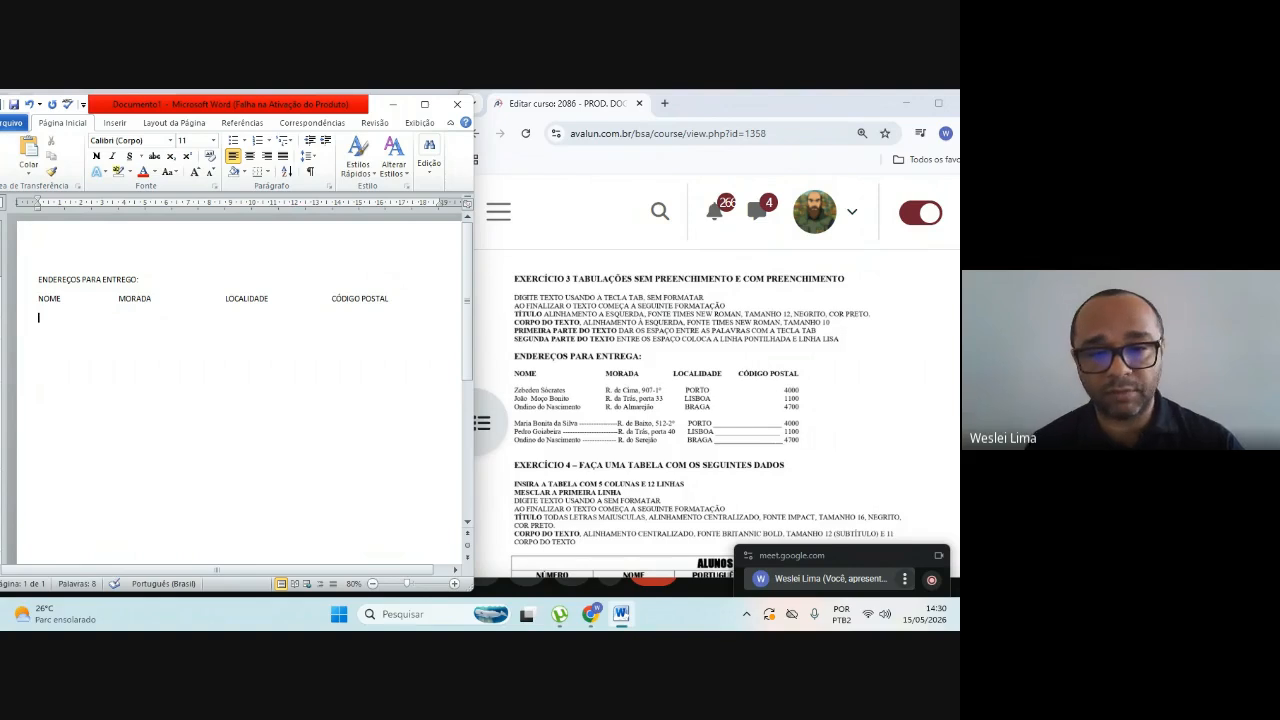
text(Z)
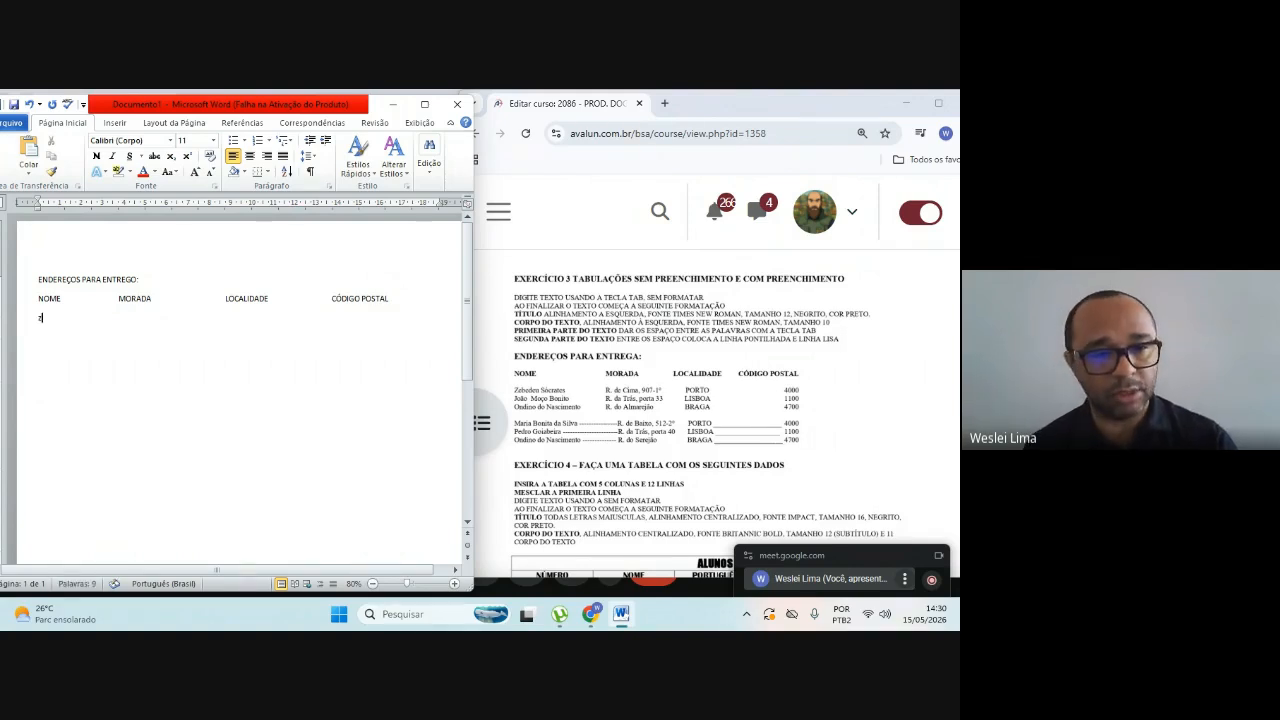
text(ebeu)
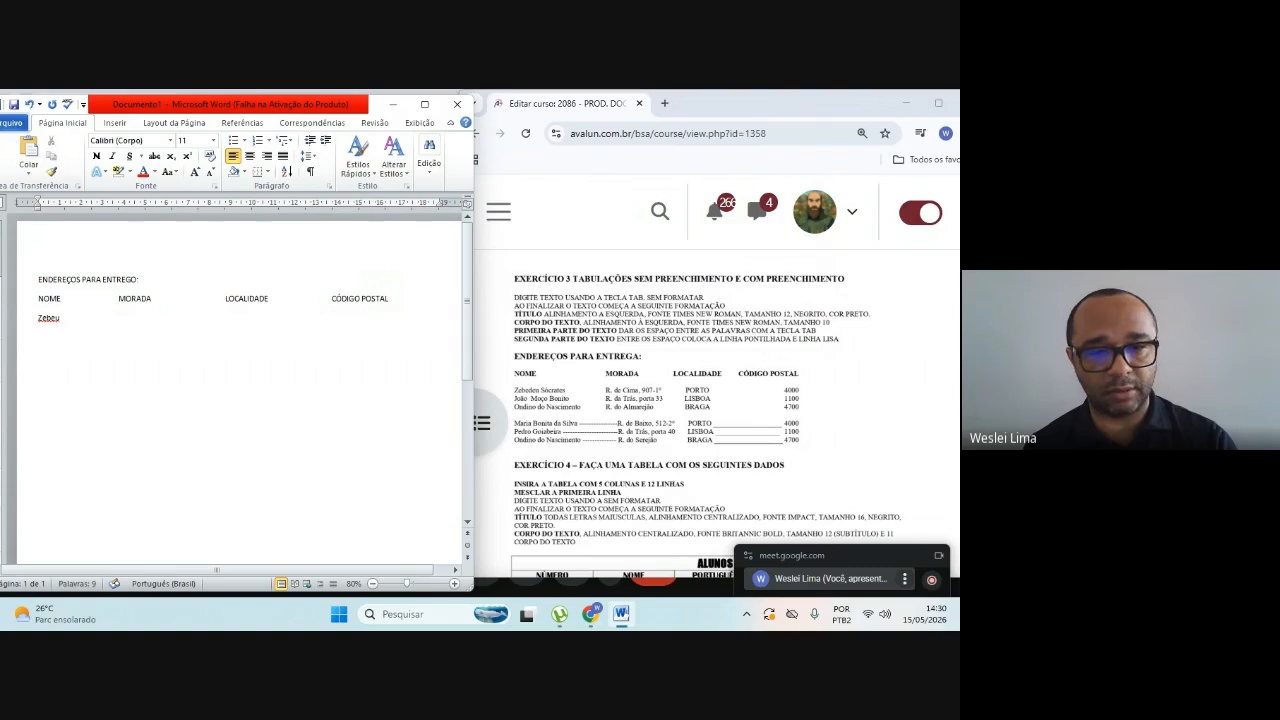
key(BackSpace)
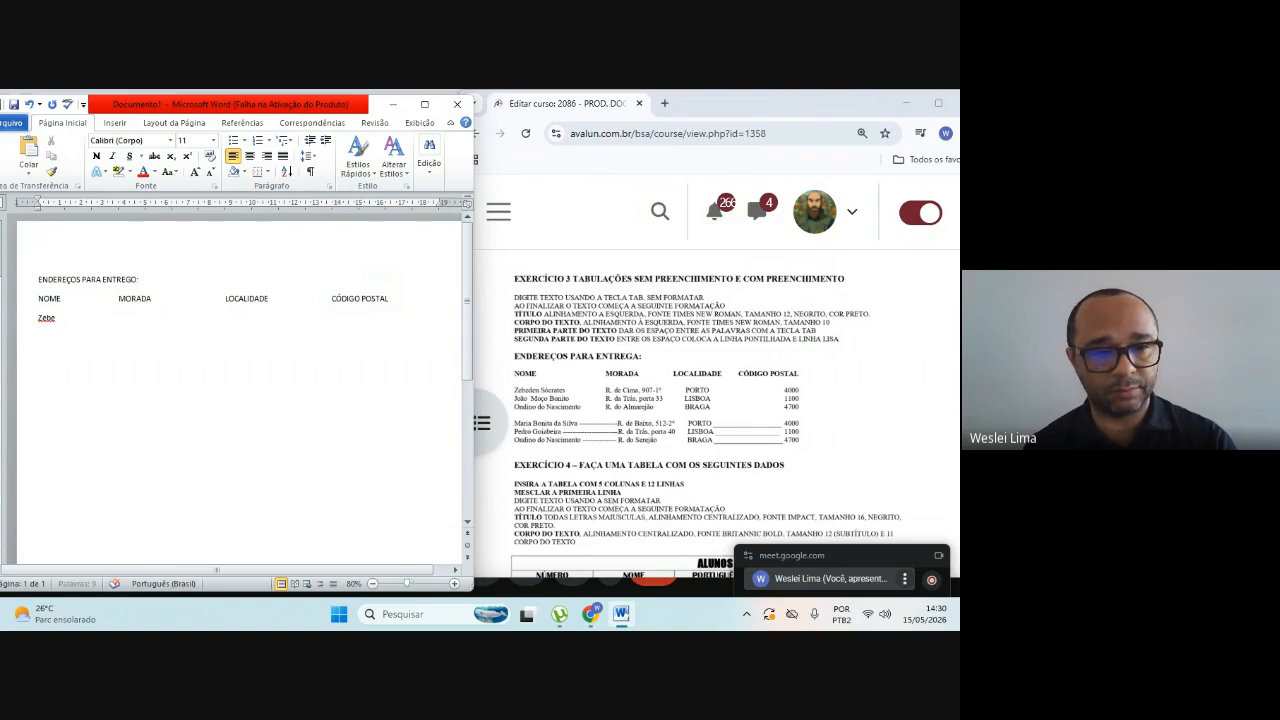
text(deu S)
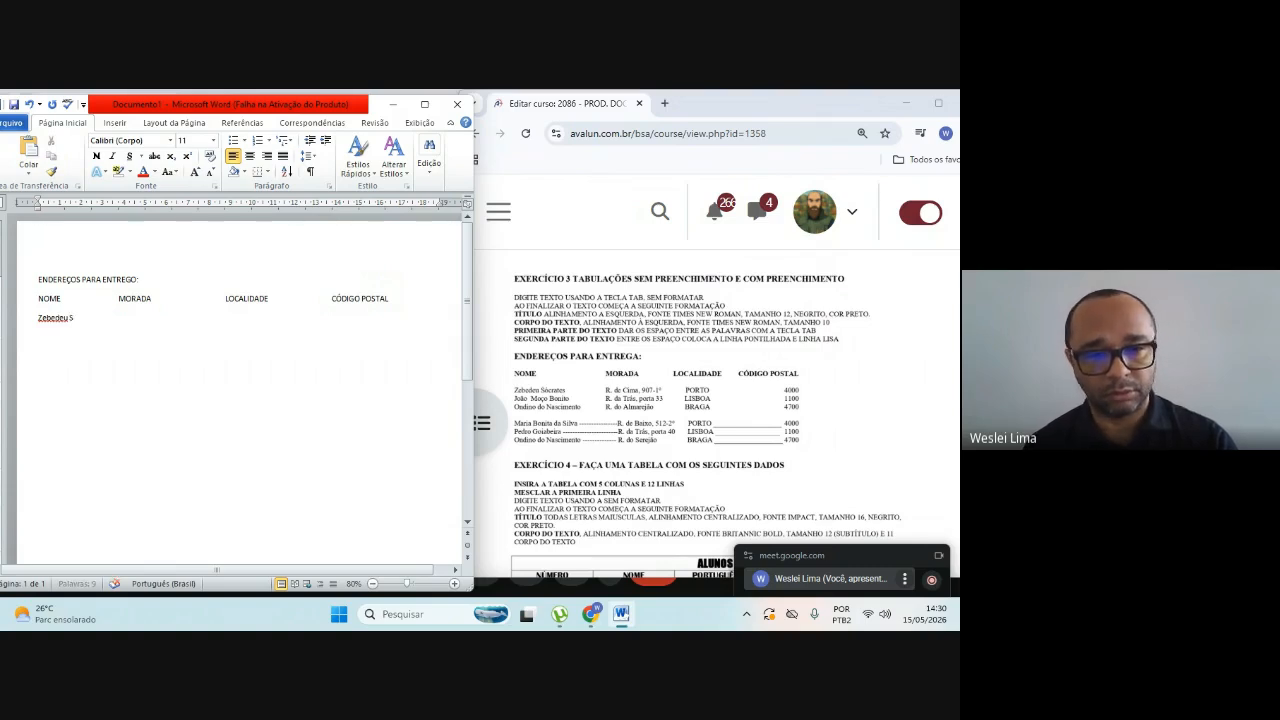
text(ócrates)
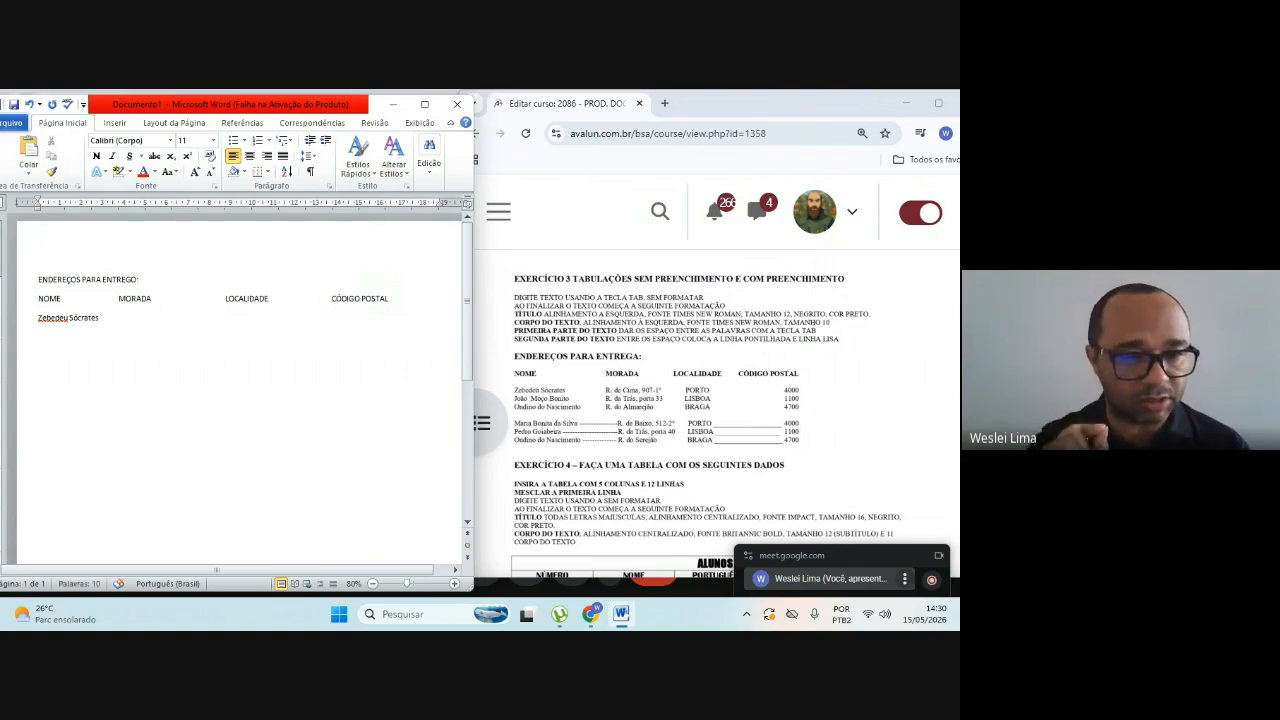
Step: Tab to the MORADA column and enter the first recipient's street address as given in exercise 3
key(Tab)
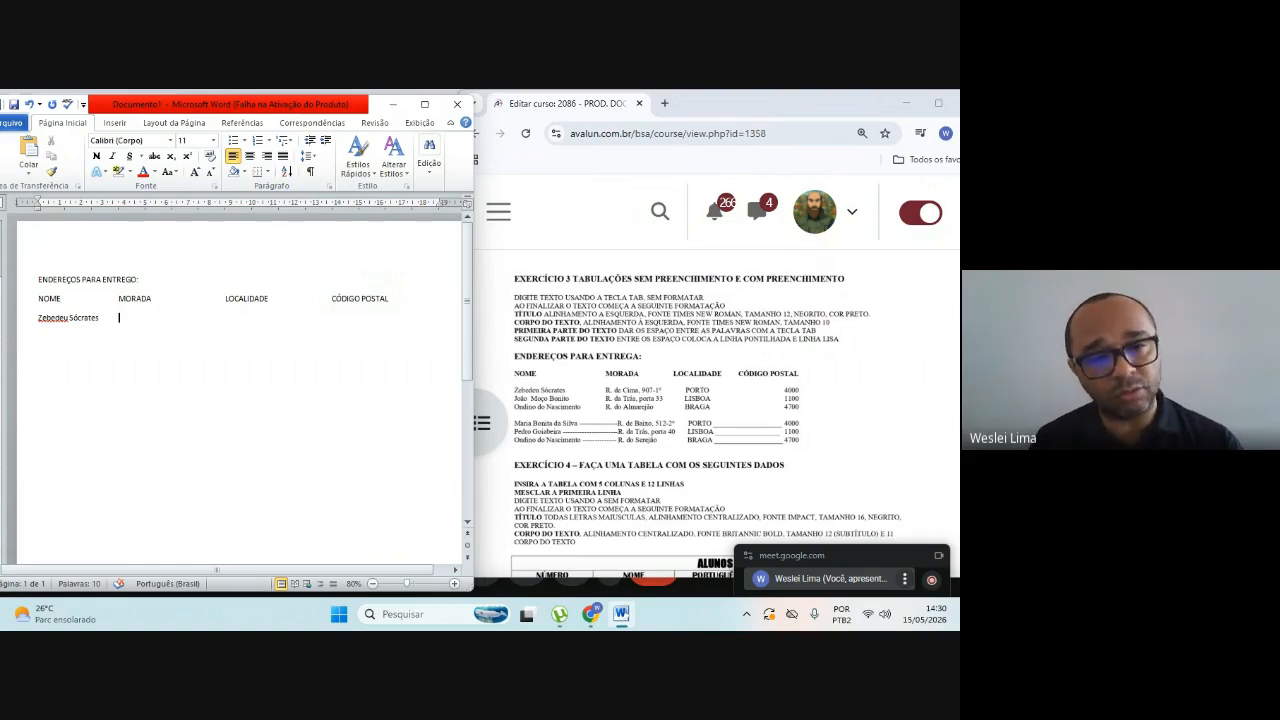
text(R)
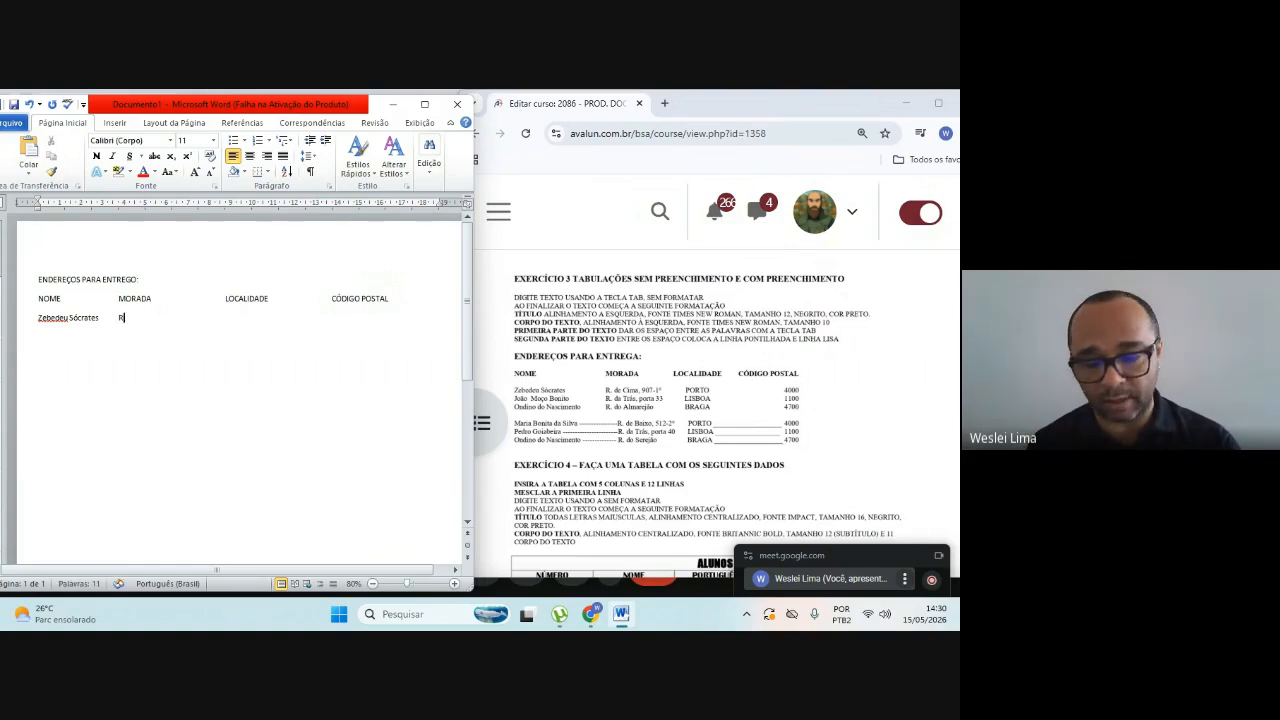
text(. d)
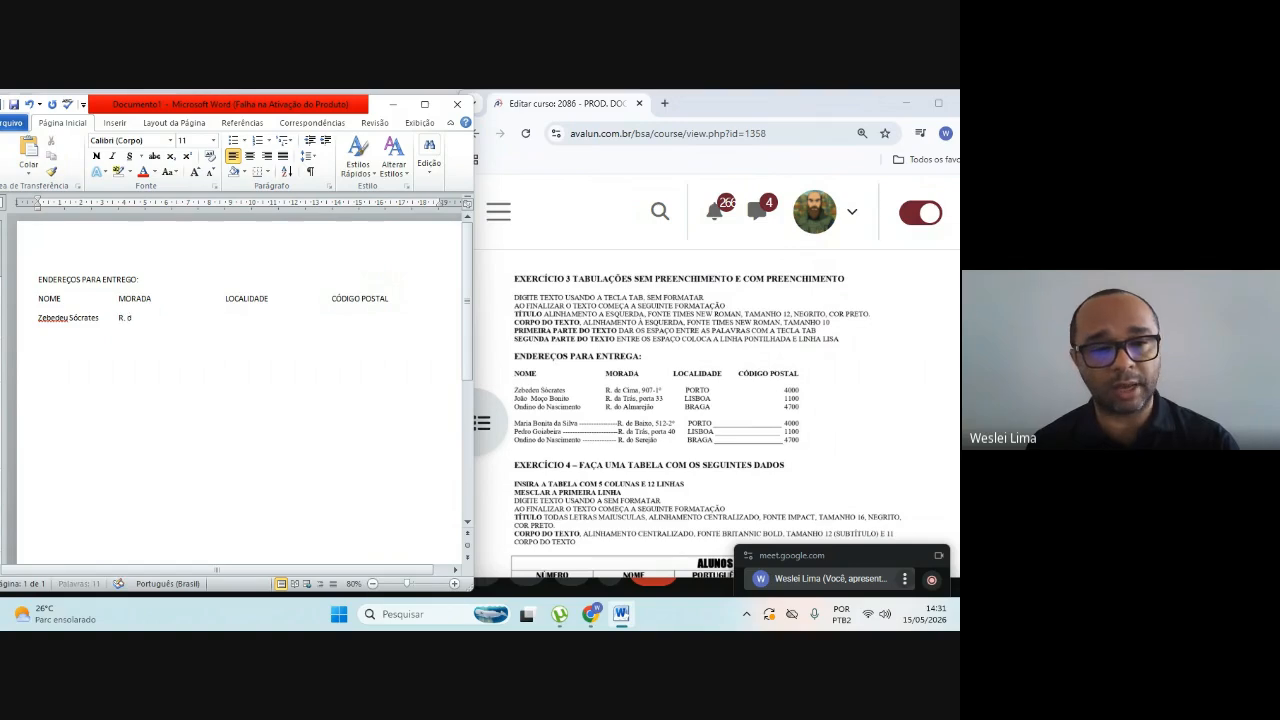
text(e Cima,)
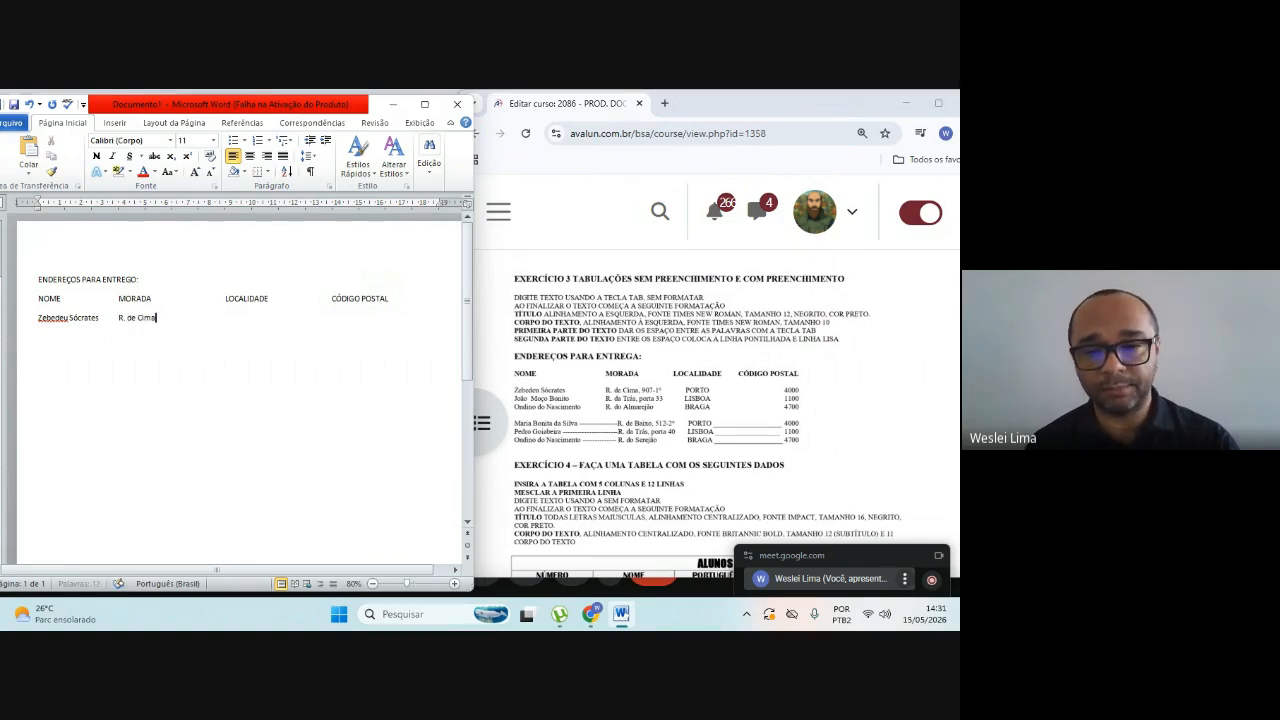
text( 907)
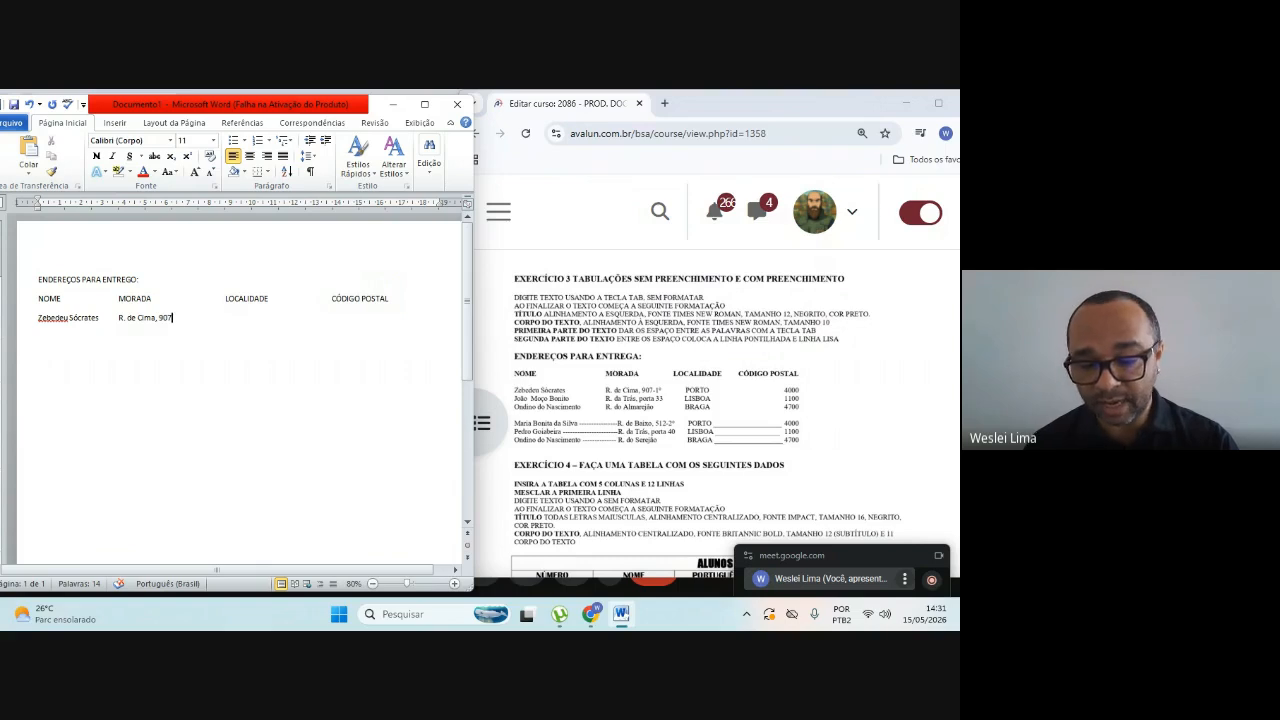
text(-)
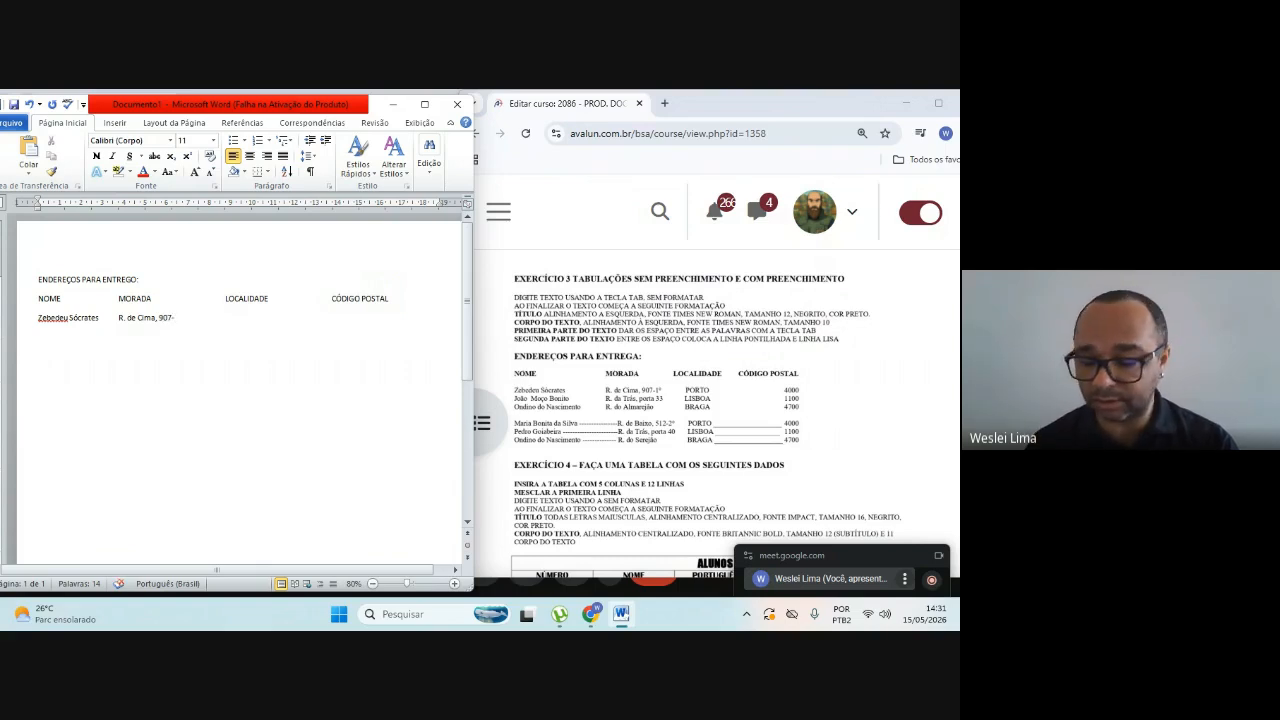
text(1)
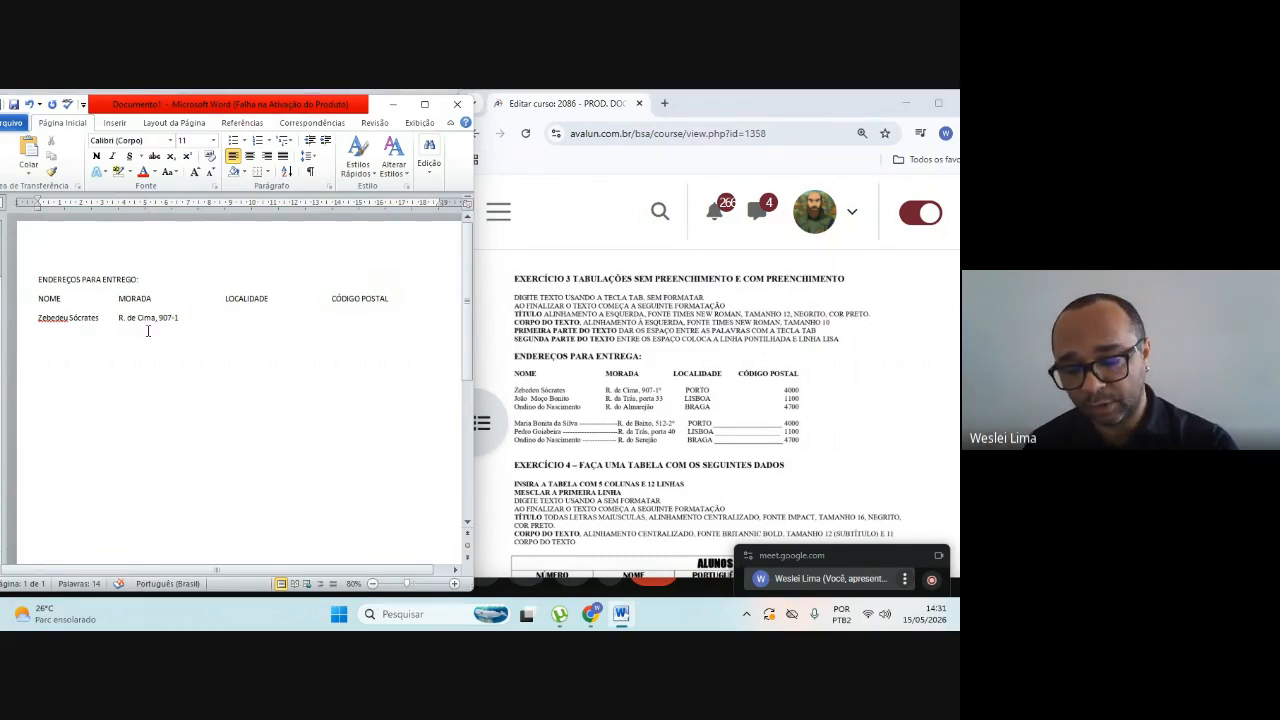
text(º)
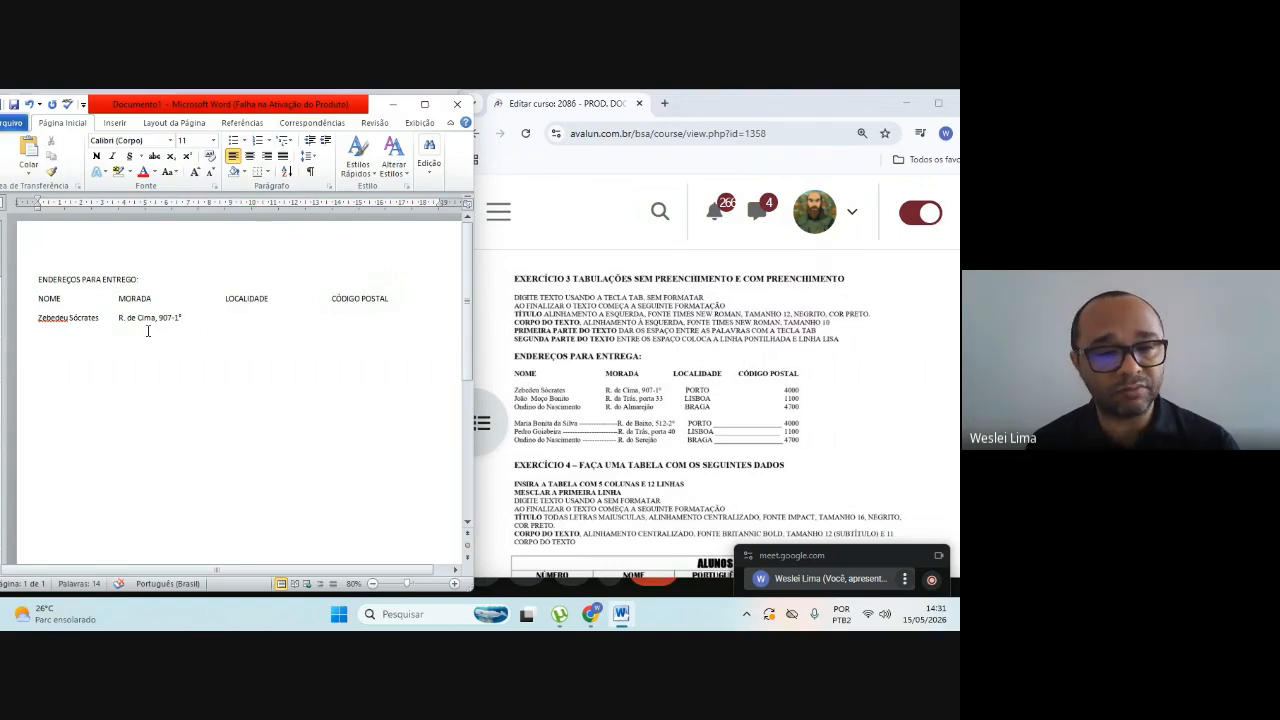
Step: Complete the first recipient's row with PORTO under LOCALIDADE and the postal code from exercise 3 under CÓDIGO POSTAL
key(Tab)
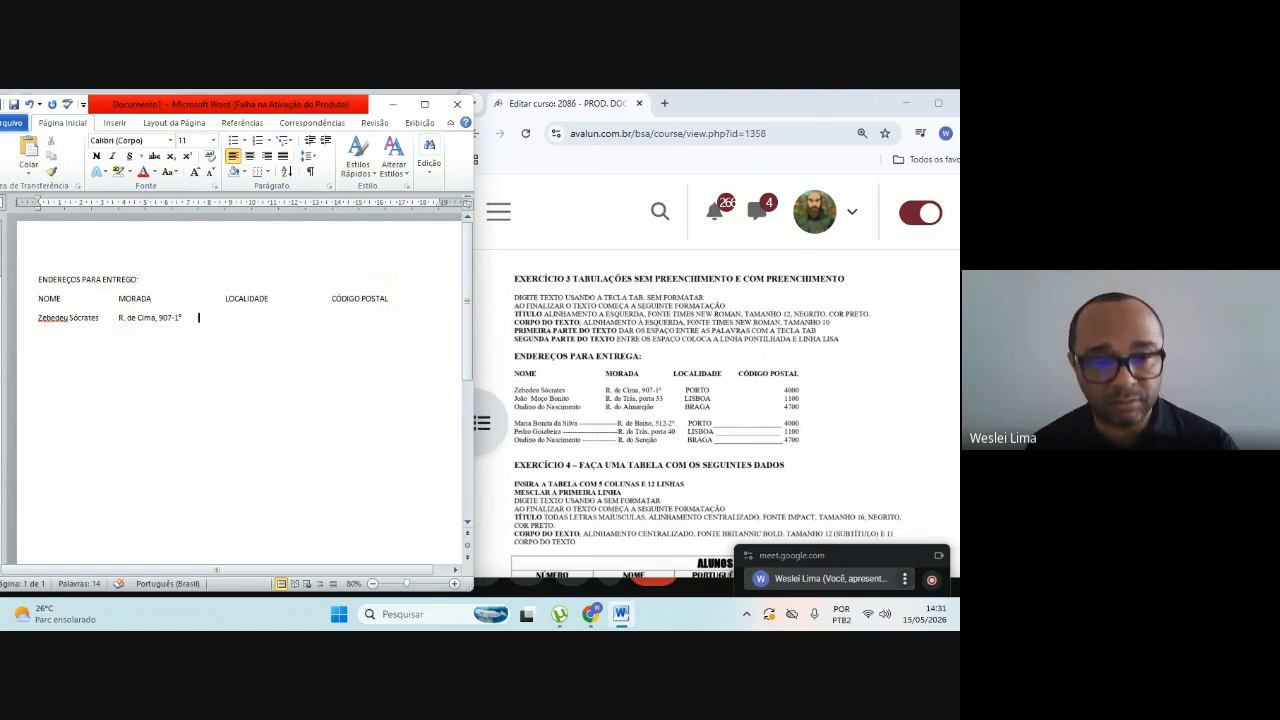
key(Tab)
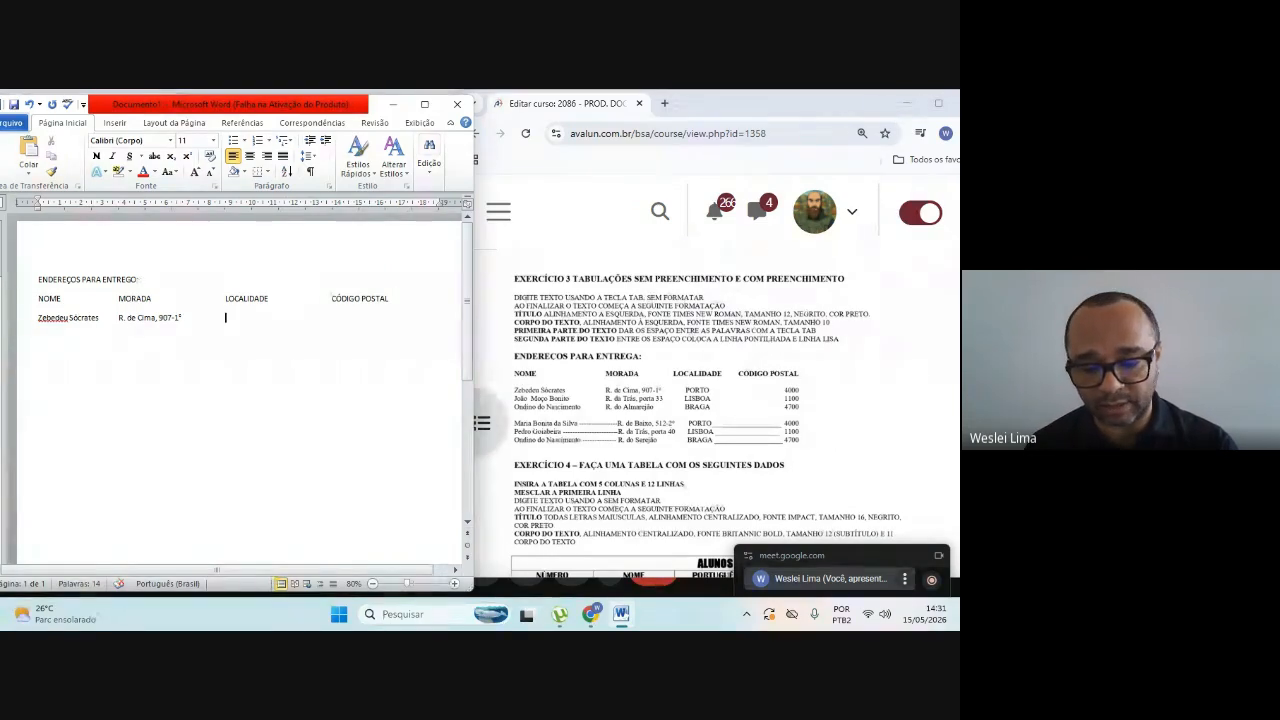
text(PORTO)
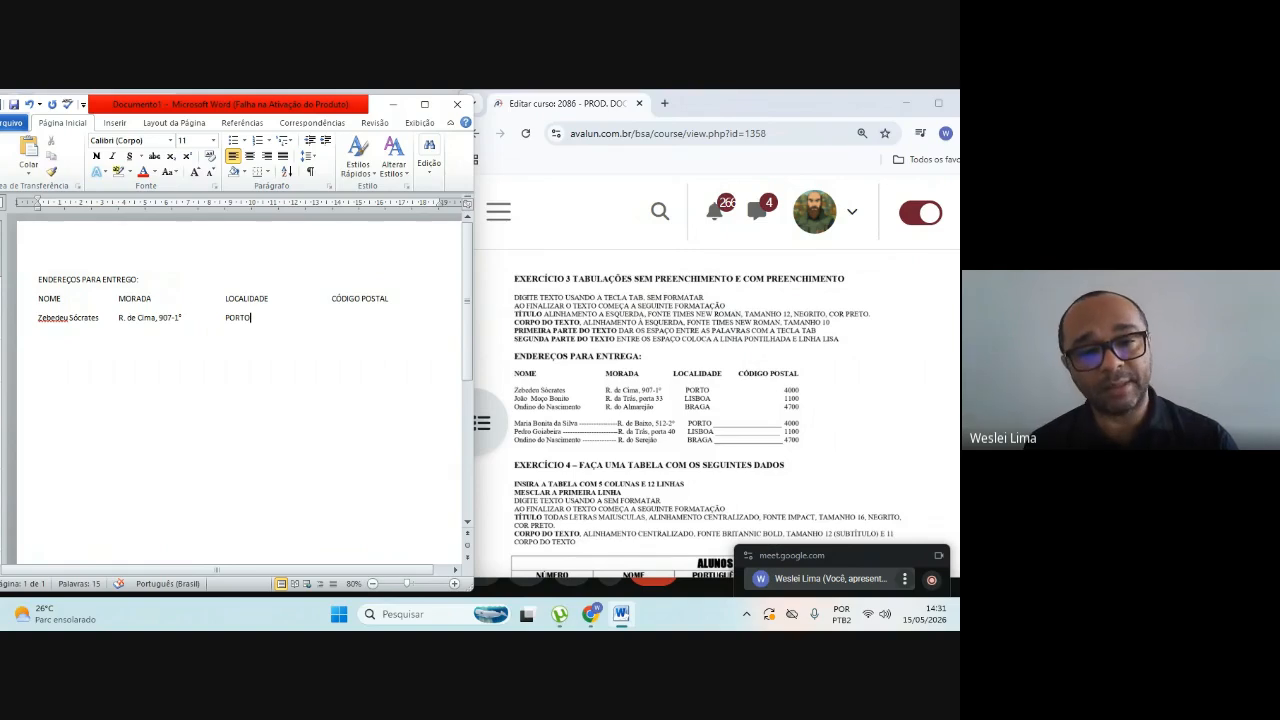
key(Tab)
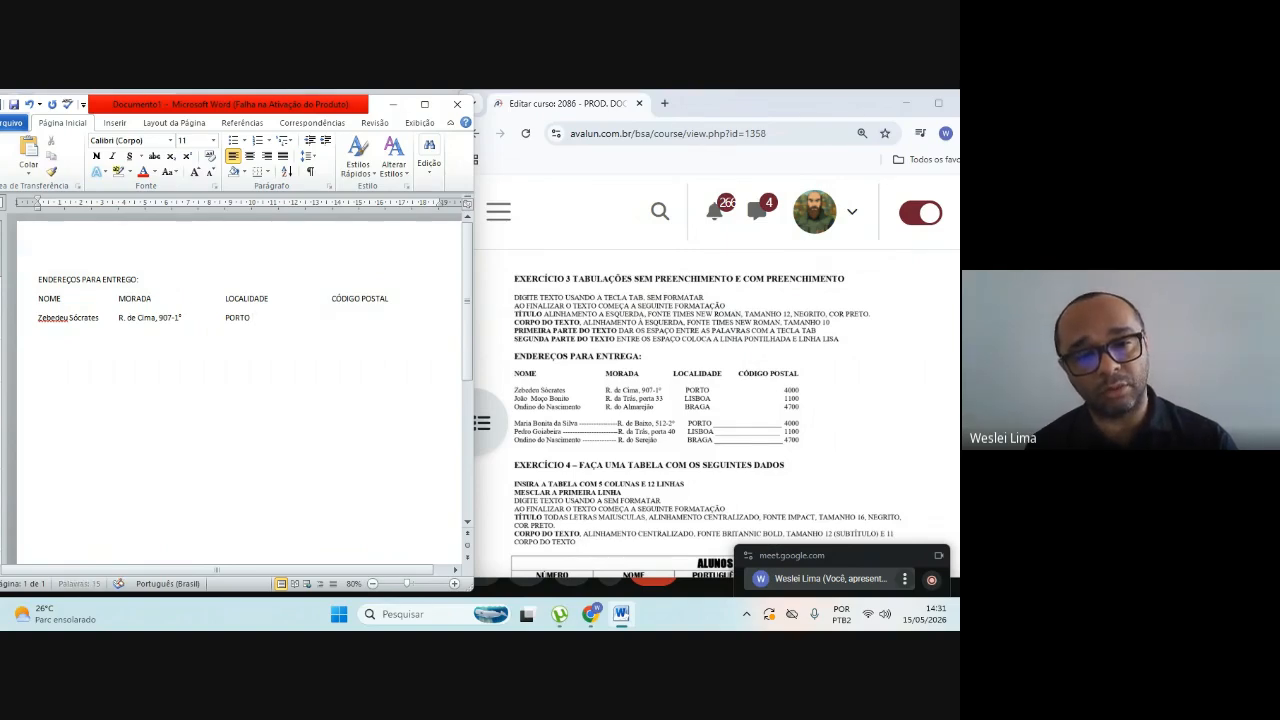
key(Tab)
key(Tab)
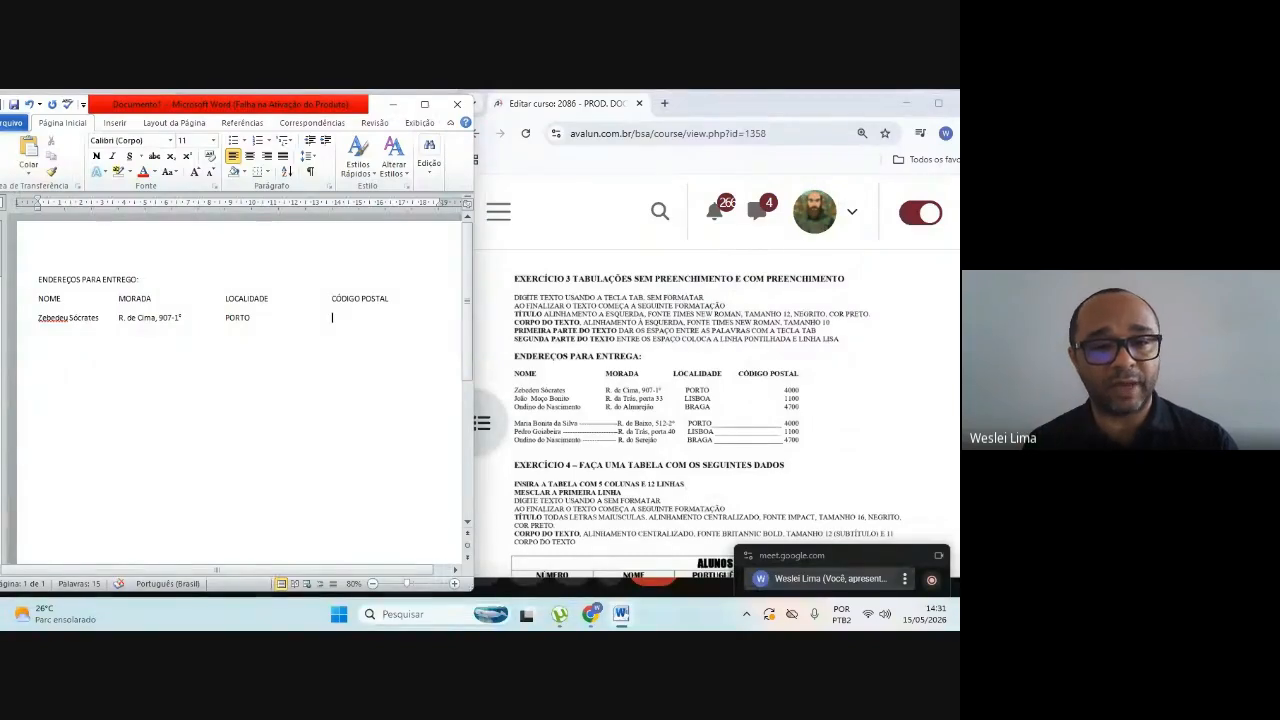
text(40)
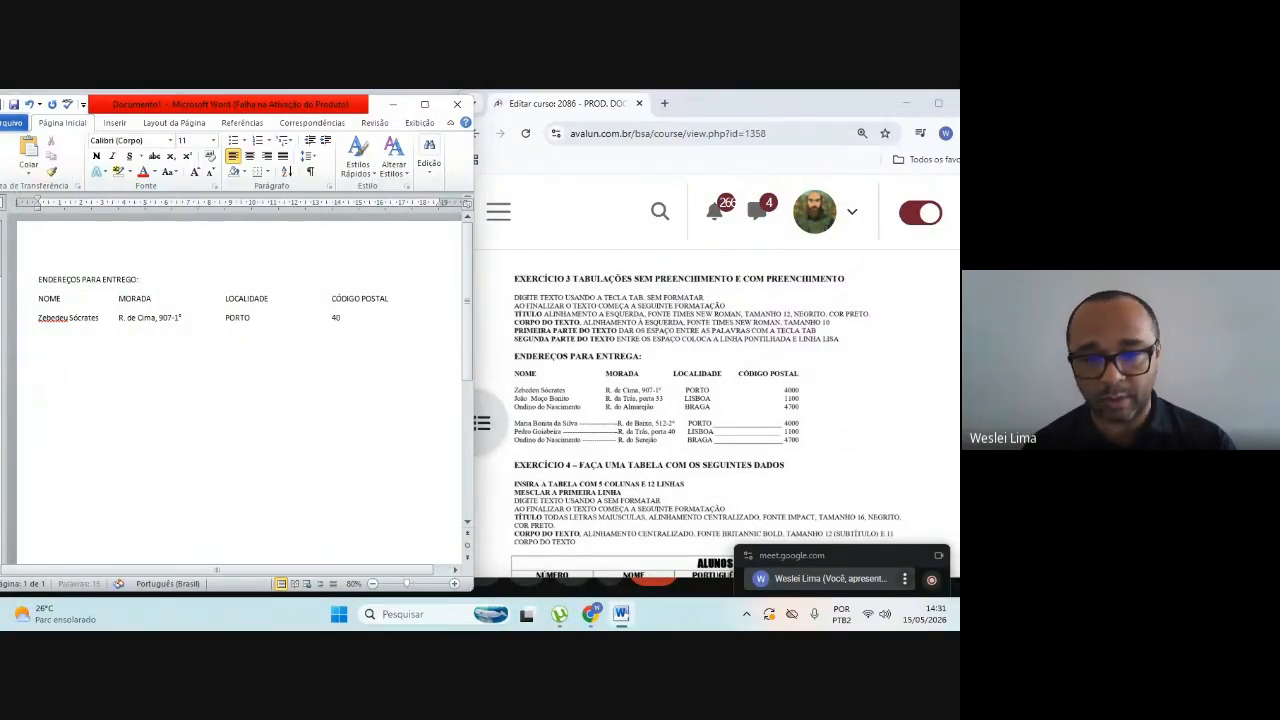
text(00)
Step: Start a new line below the first recipient and enter the second recipient's full name under NOME
key(Return)
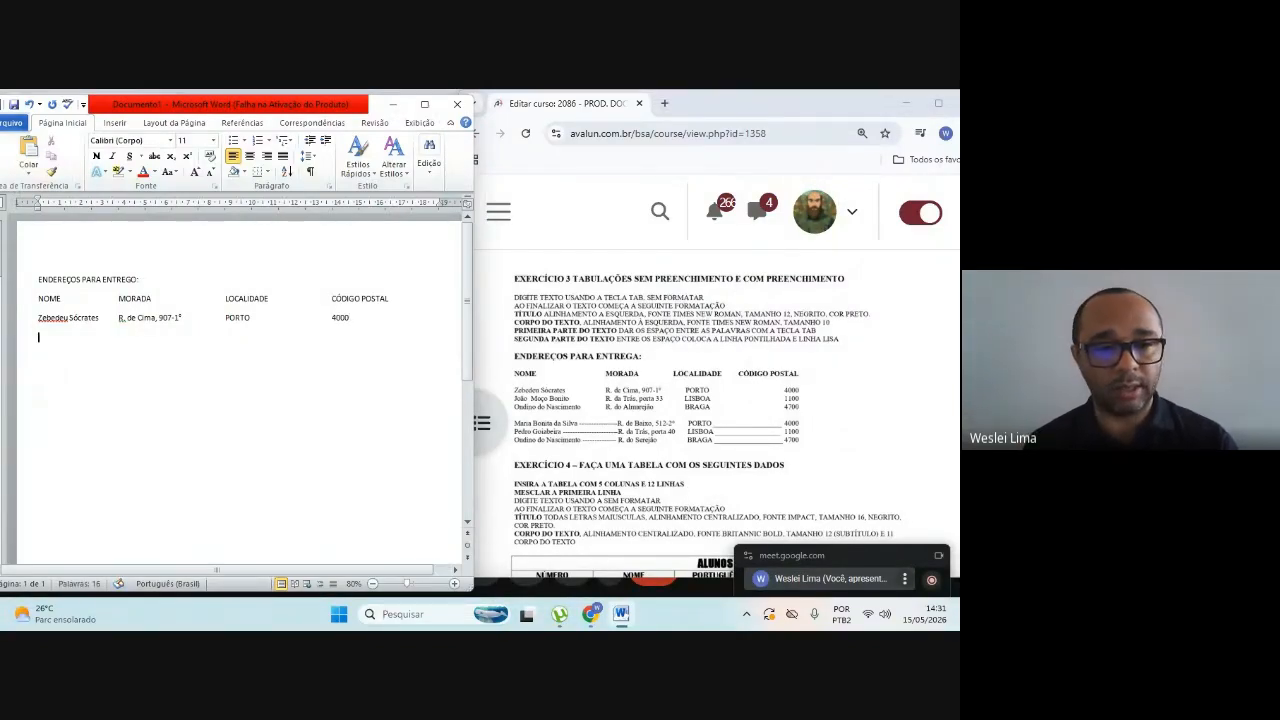
text(J)
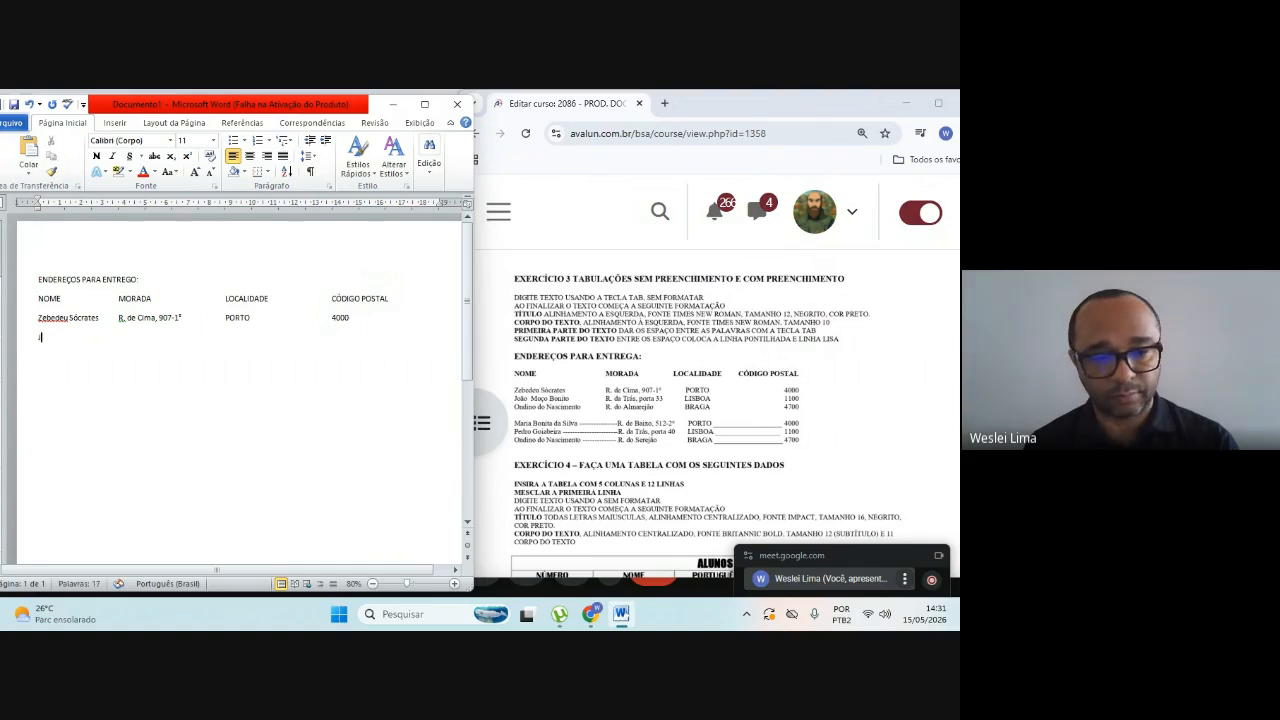
text(oão)
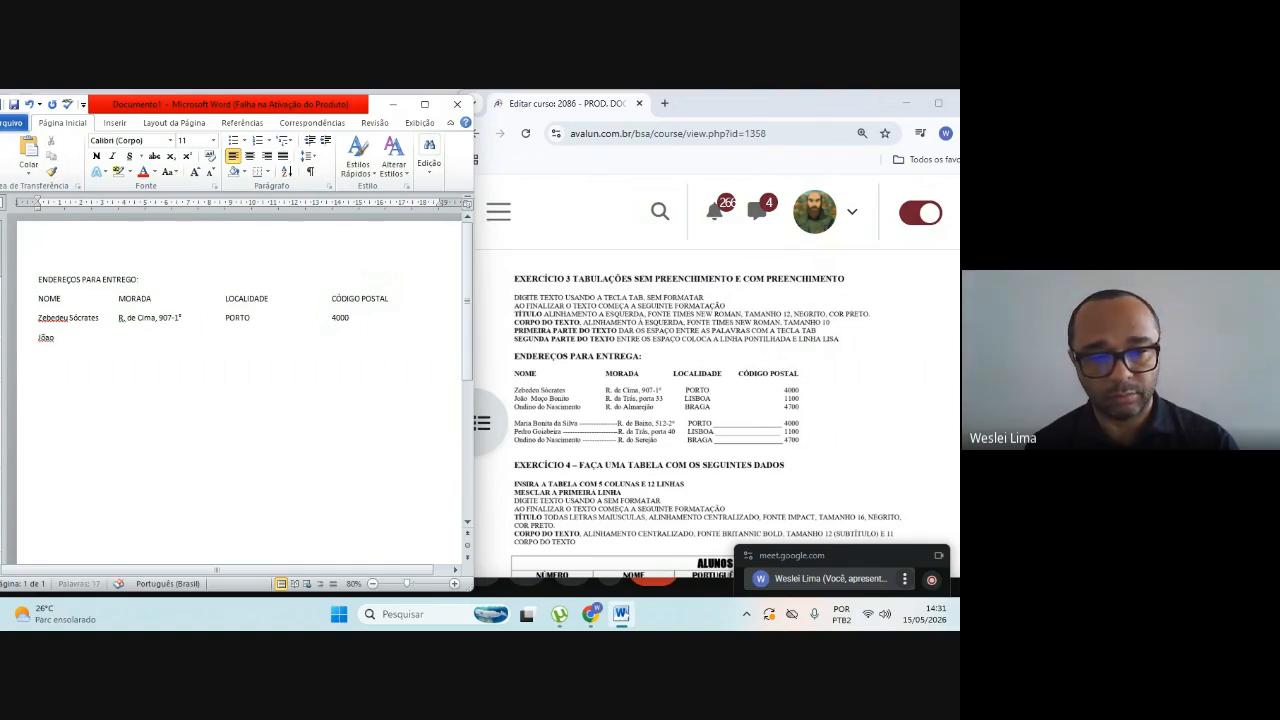
text( Moço)
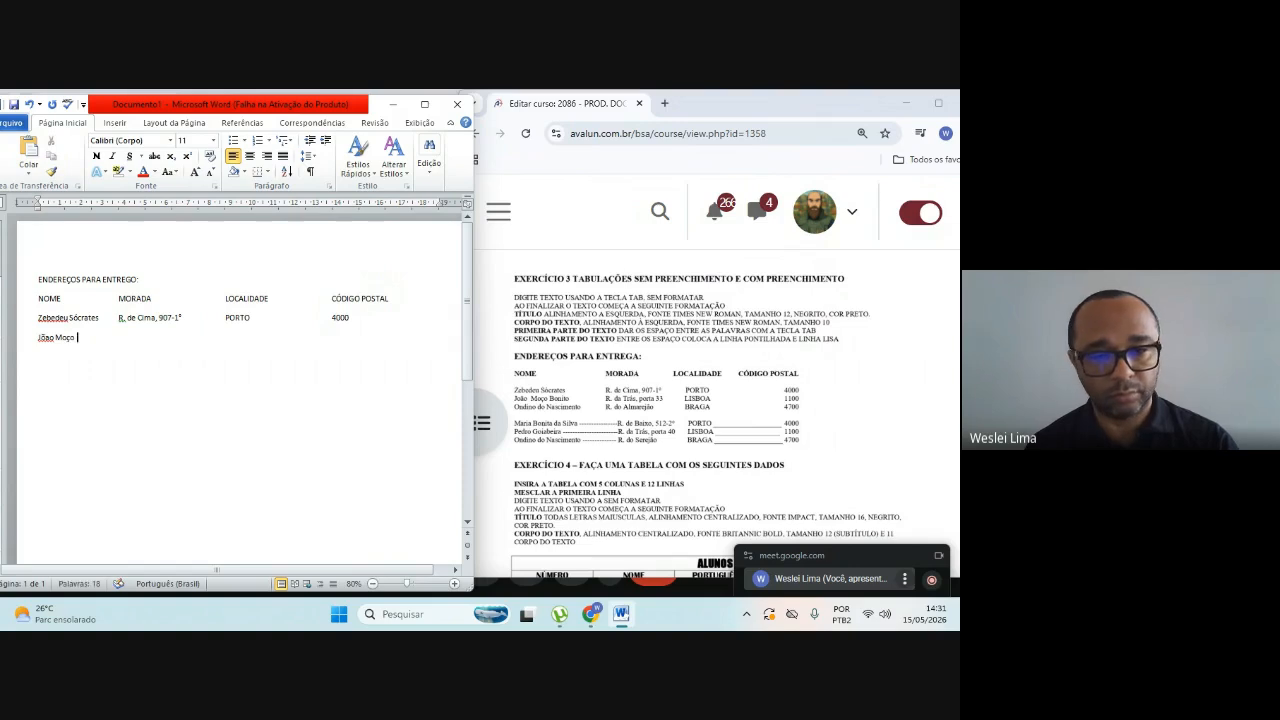
text( Bonito)
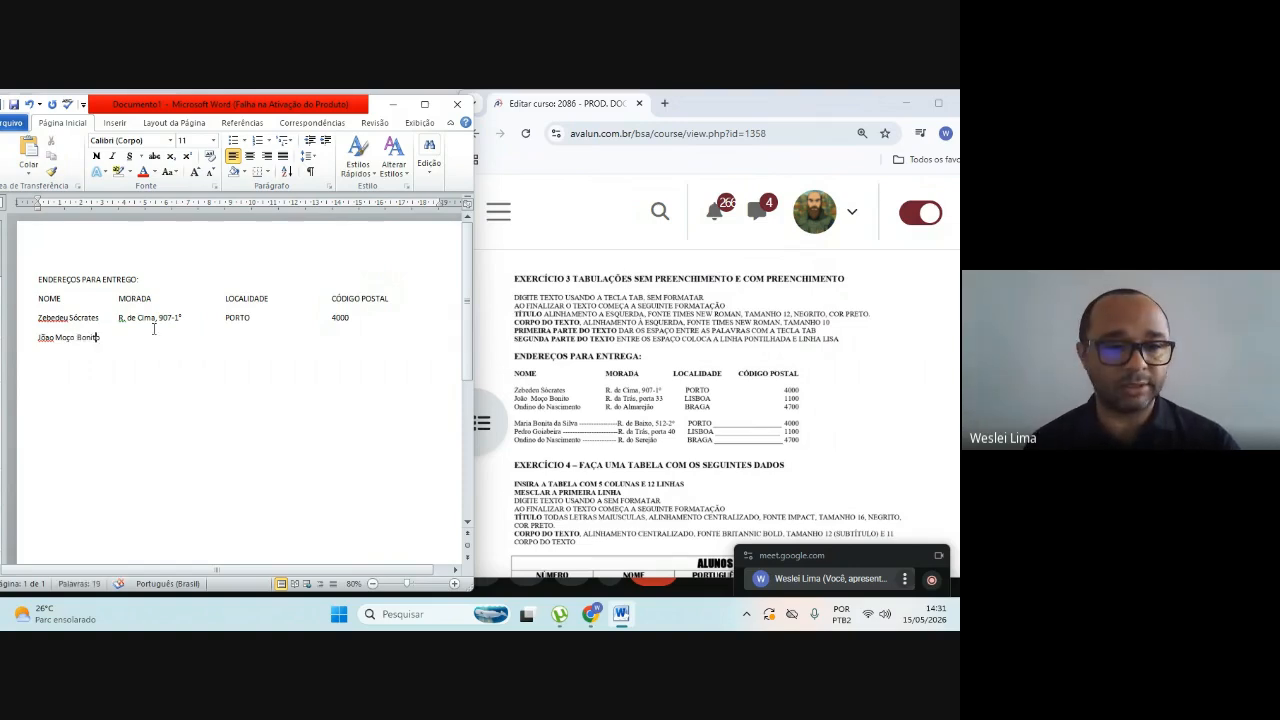
Step: Correct the misplaced tilde in the second recipient's first name to match the exercise
key(Left)
key(Left)
key(Left)
key(Left)
key(Left)
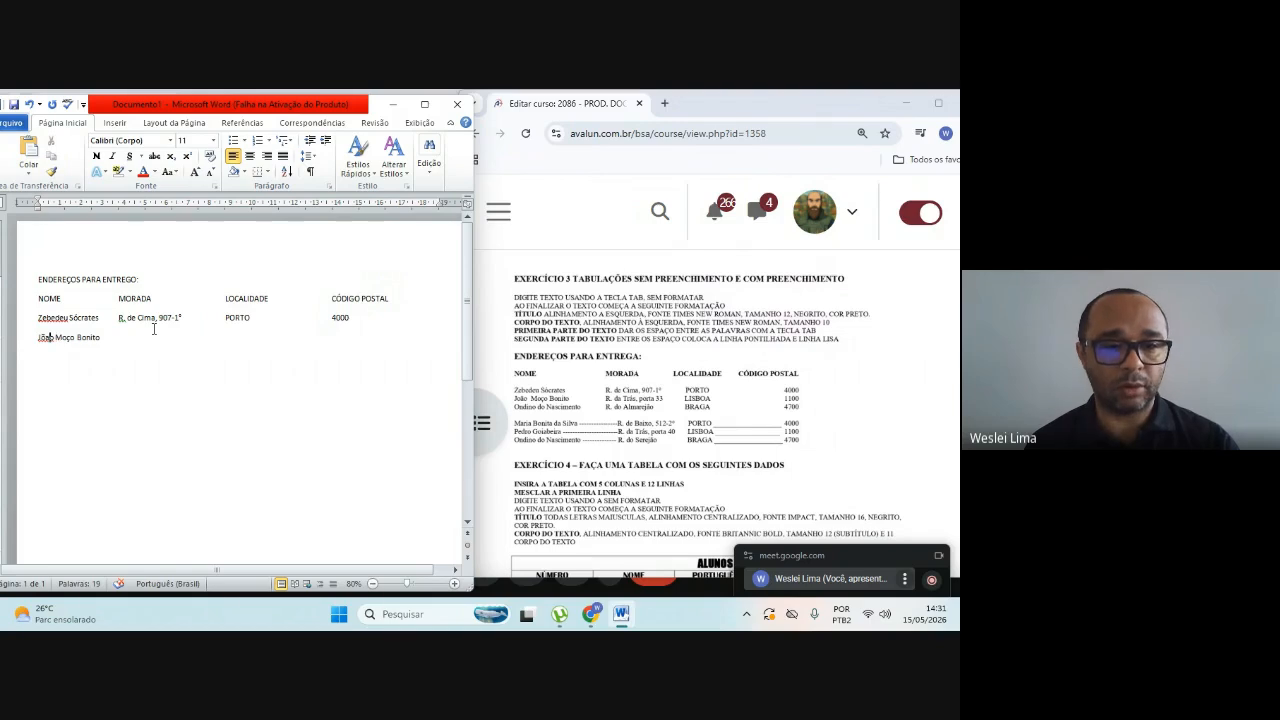
key(BackSpace)
key(BackSpace)
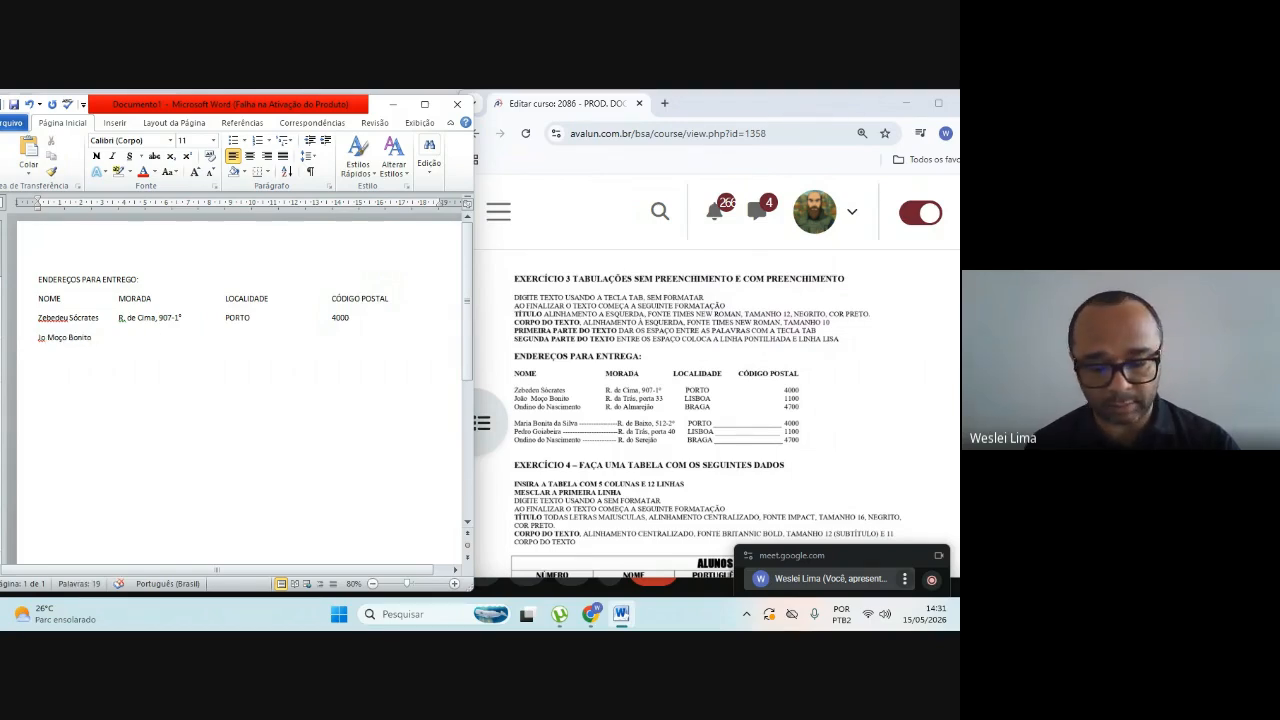
text(ã)
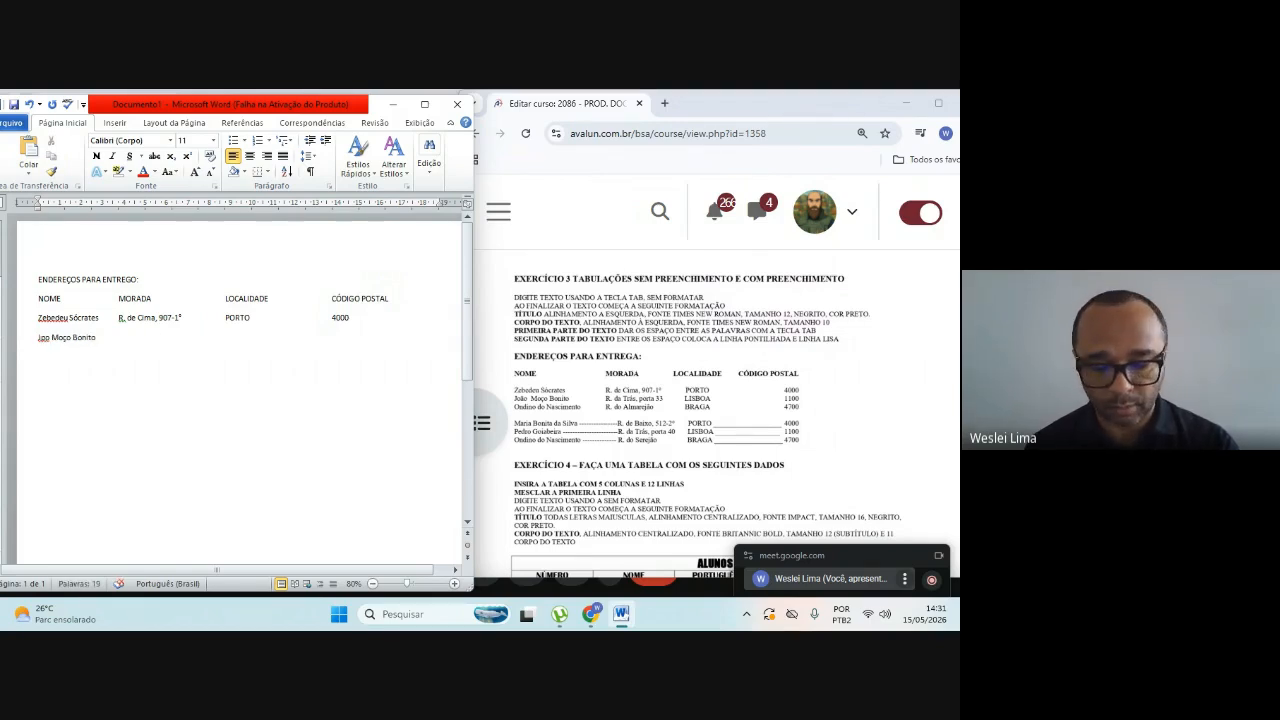
key(BackSpace)
text(o)
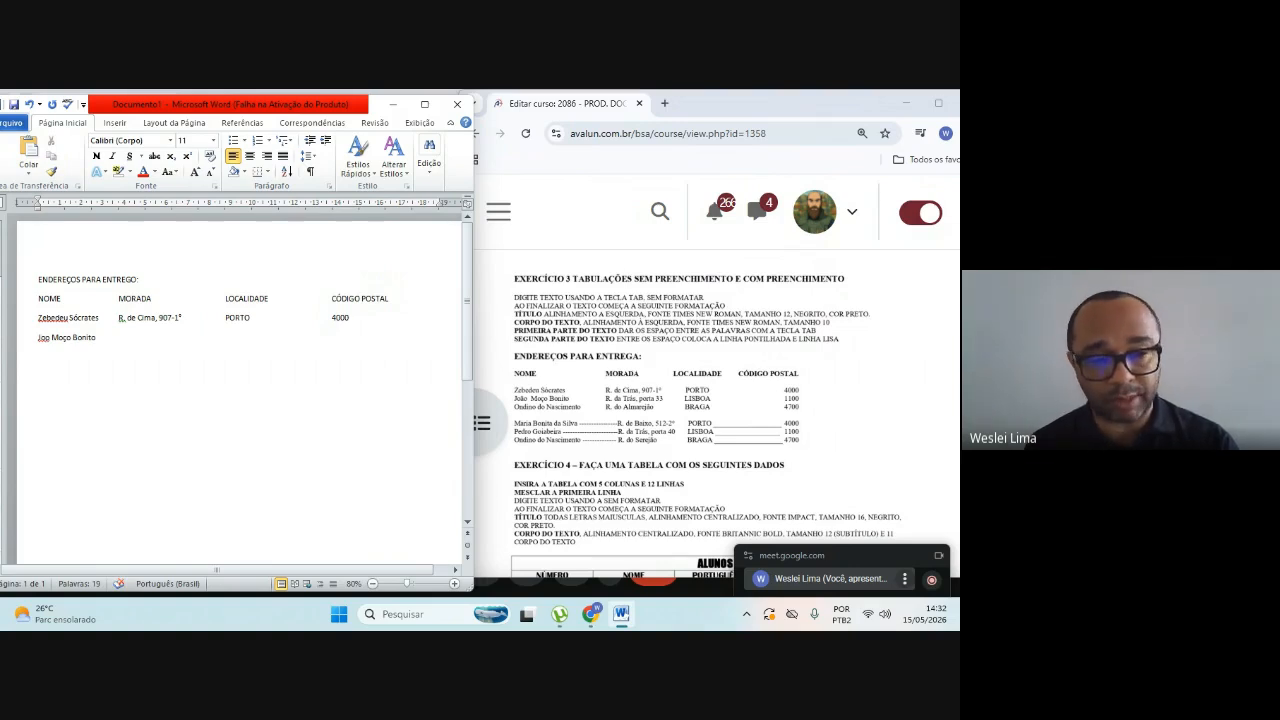
text(ã)
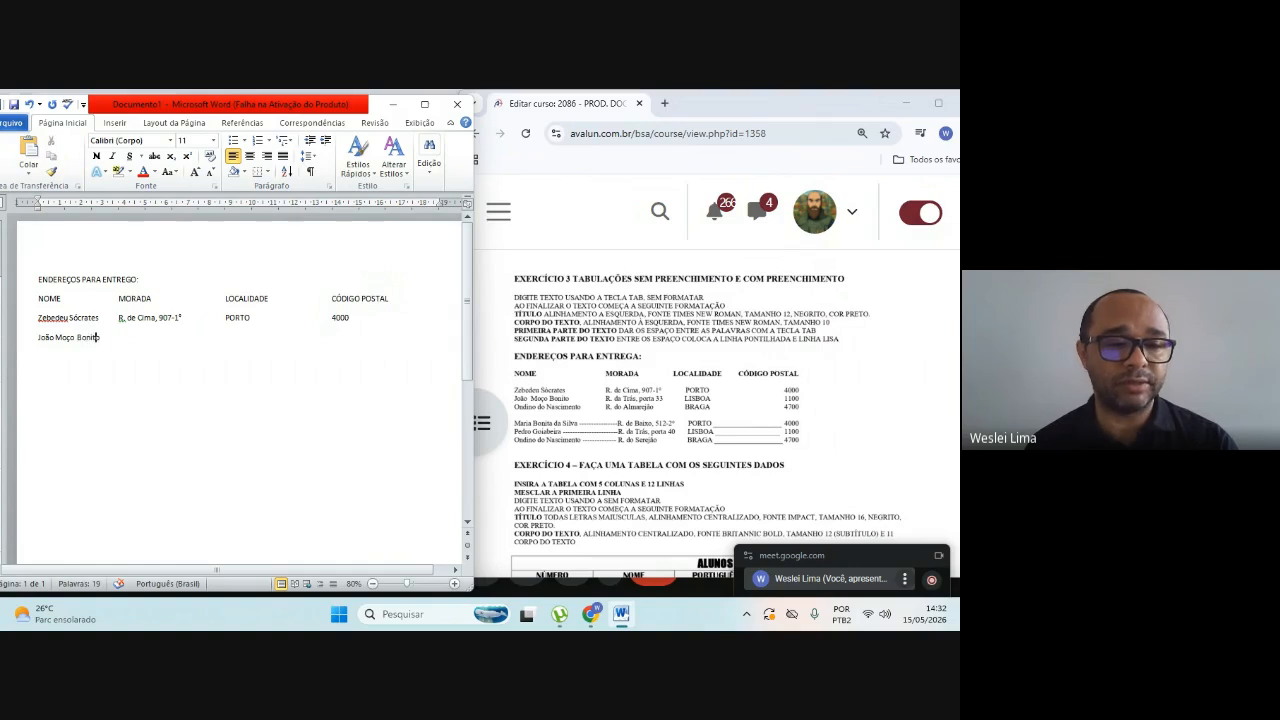
Step: Tab to the MORADA column and enter the second recipient's street address, including the door number, as given in exercise 3
key(Tab)
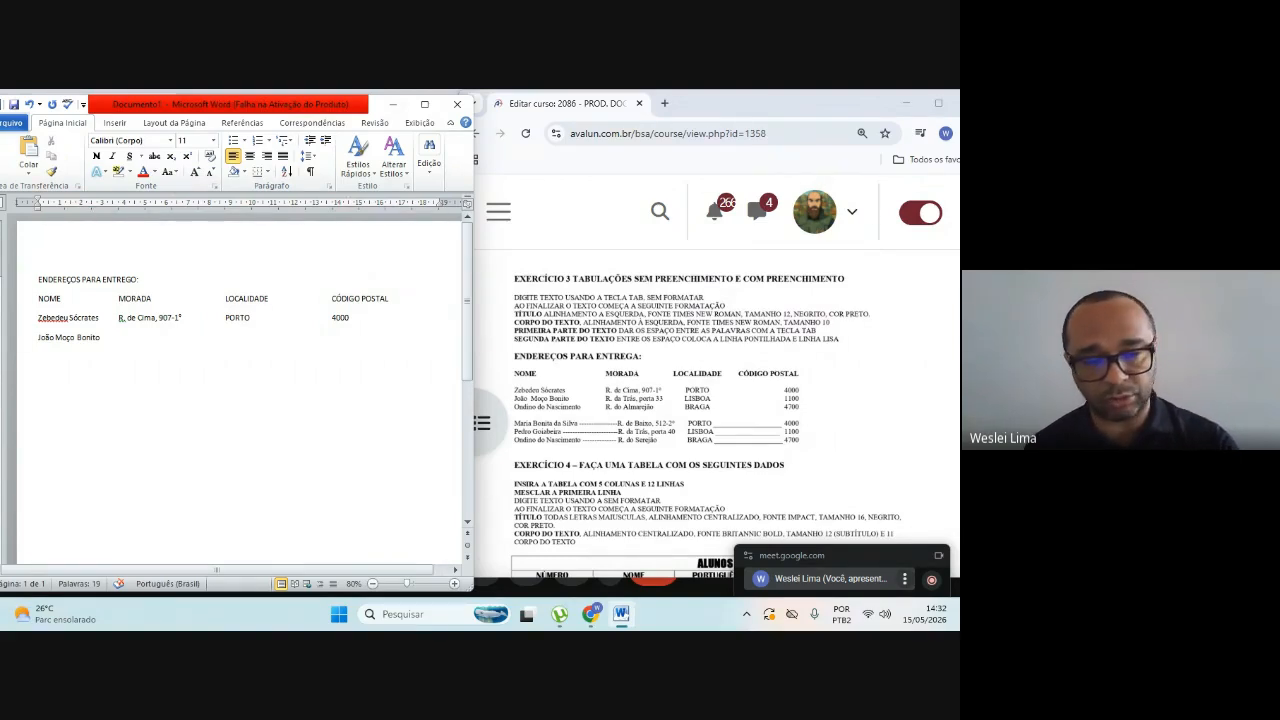
text(R.)
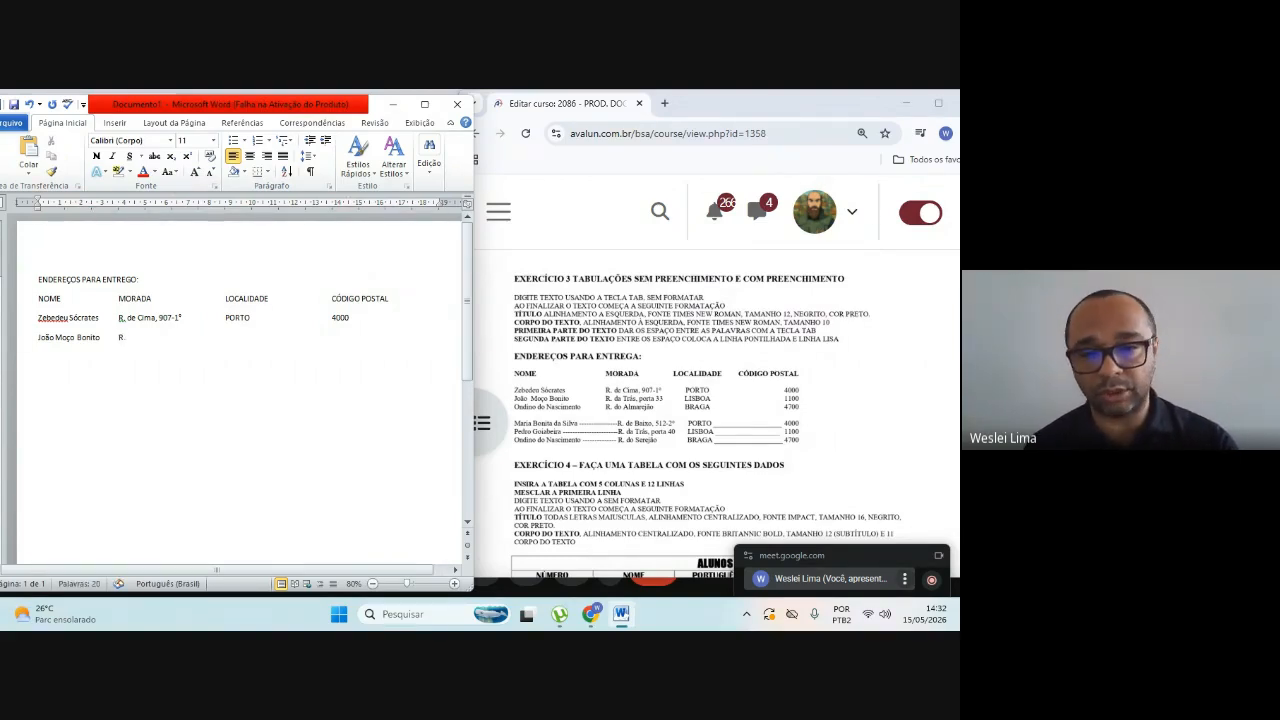
text( de Tr)
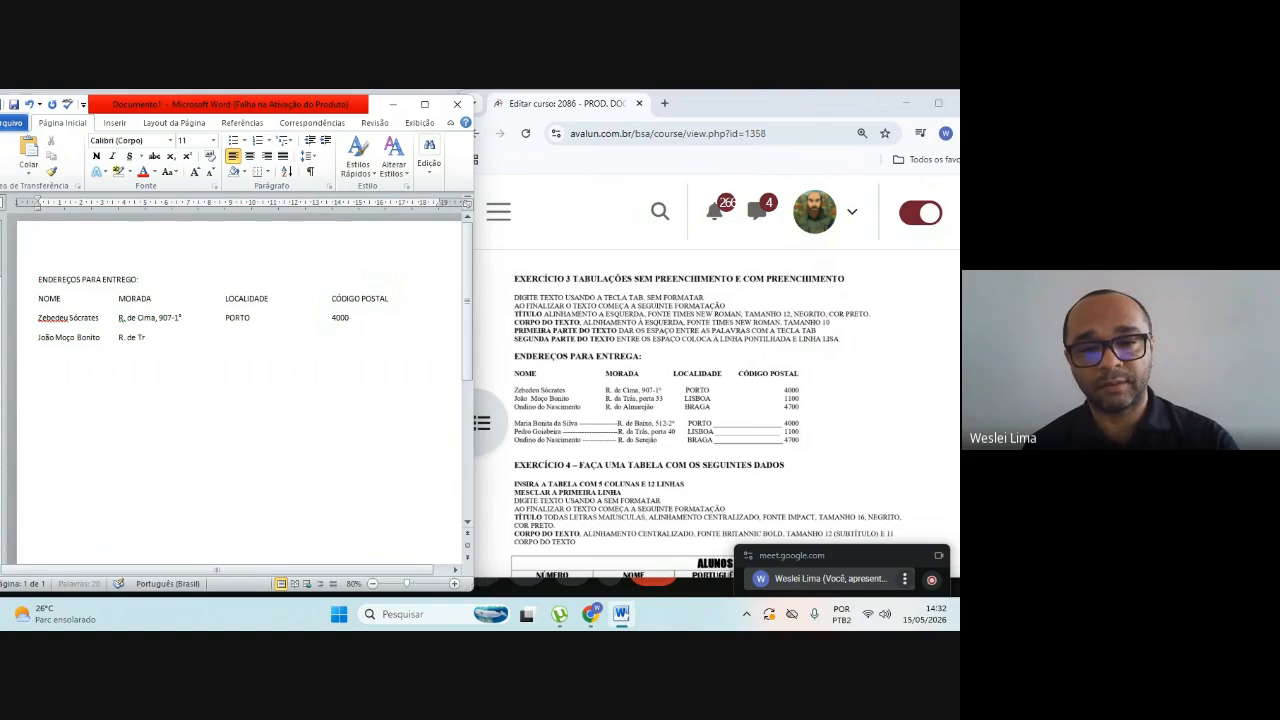
text(ás)
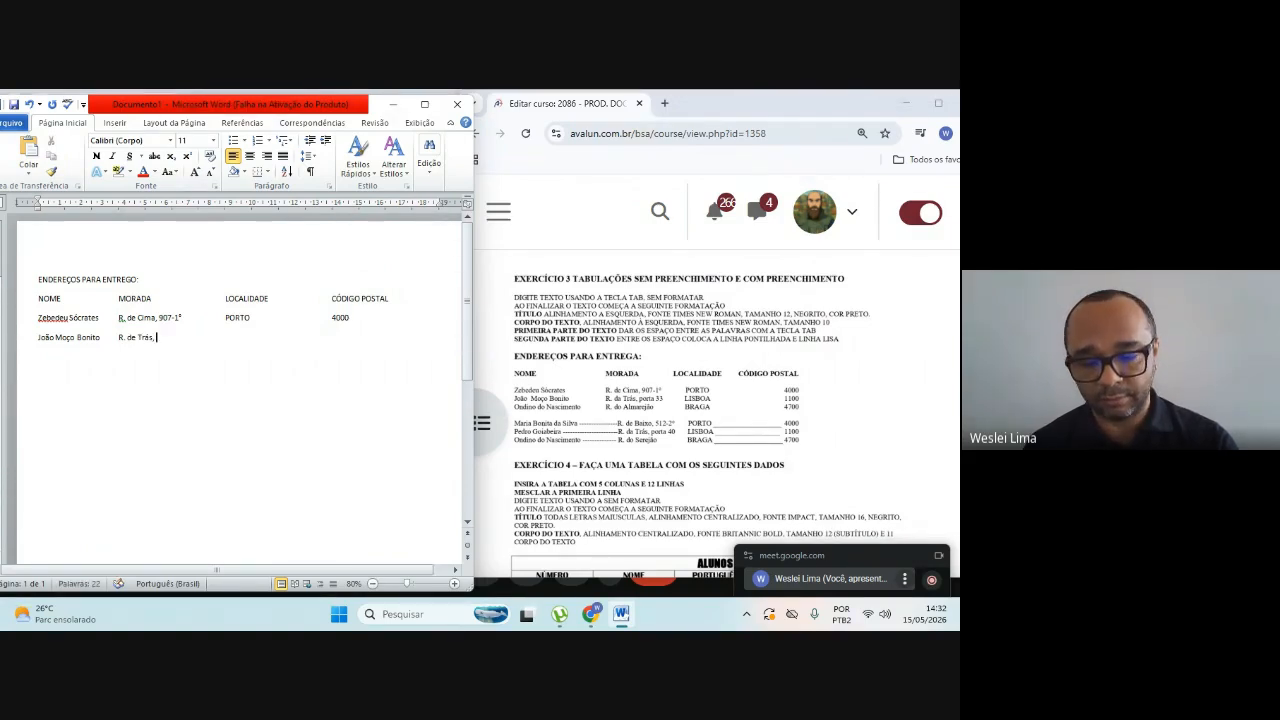
text(, porta 33)
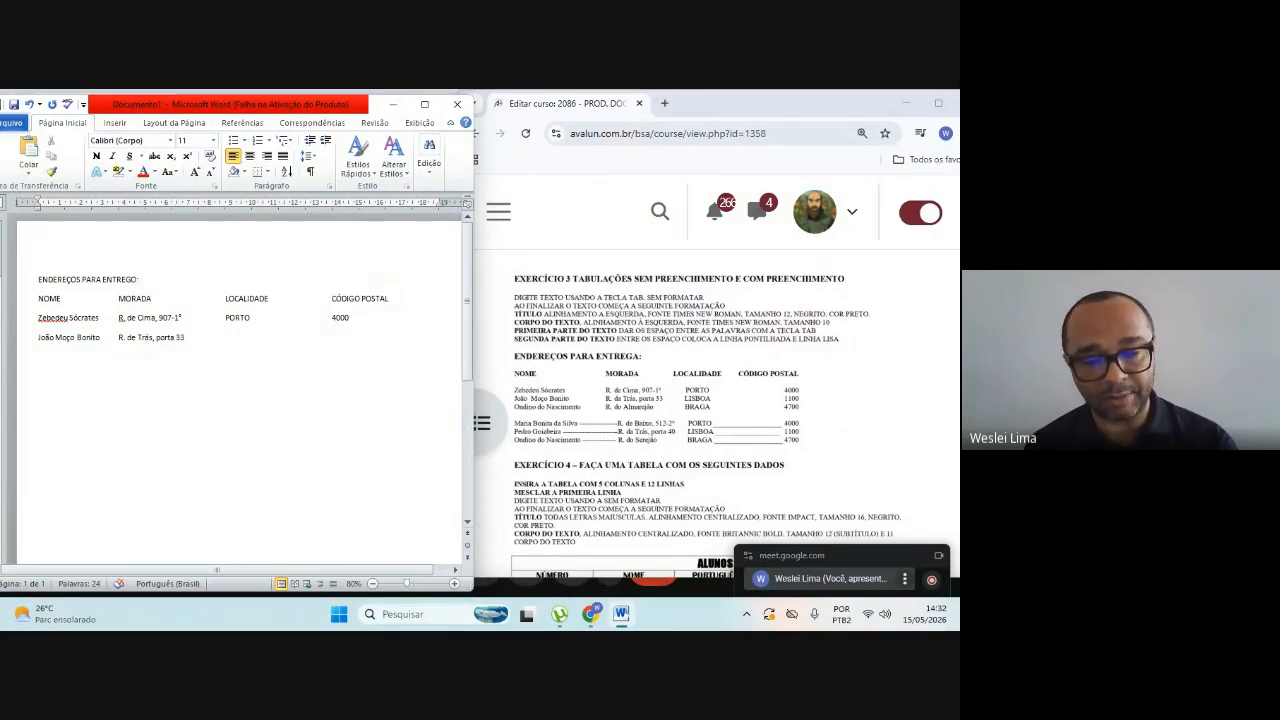
Step: Complete the second recipient's row with LISBOA under LOCALIDADE and the exercise's postal code under CÓDIGO POSTAL
key(Tab)
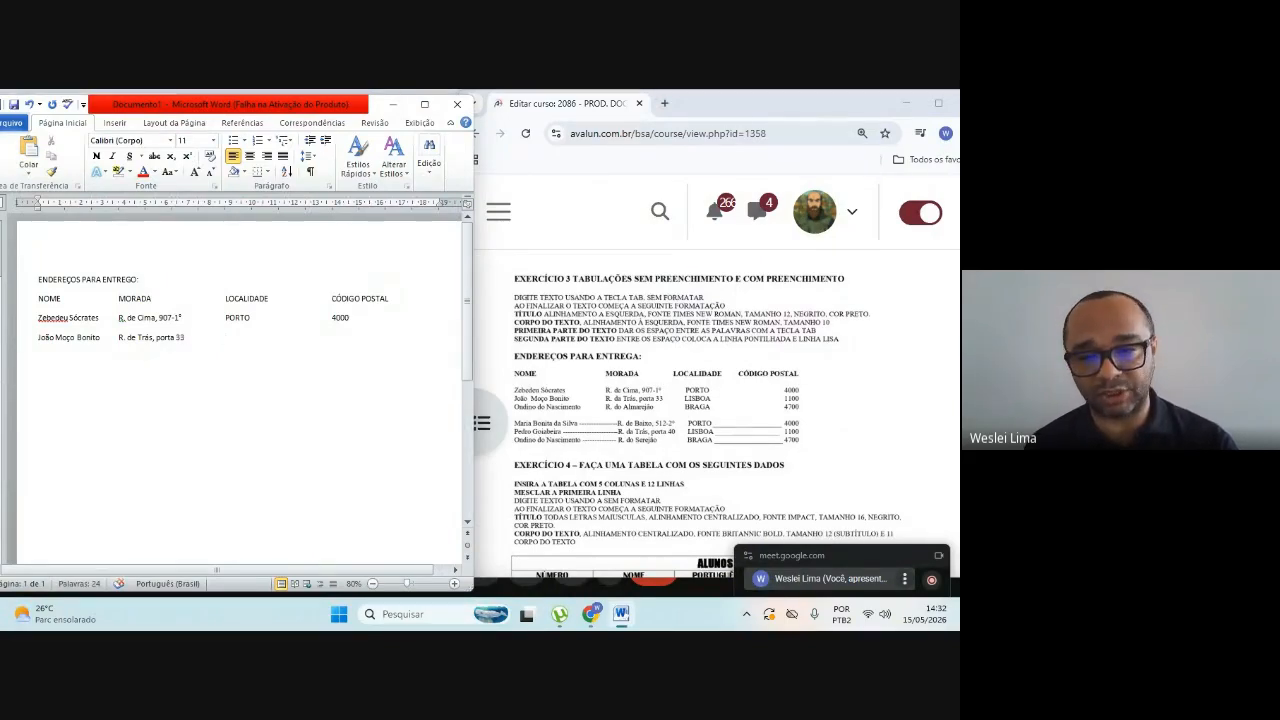
text(L)
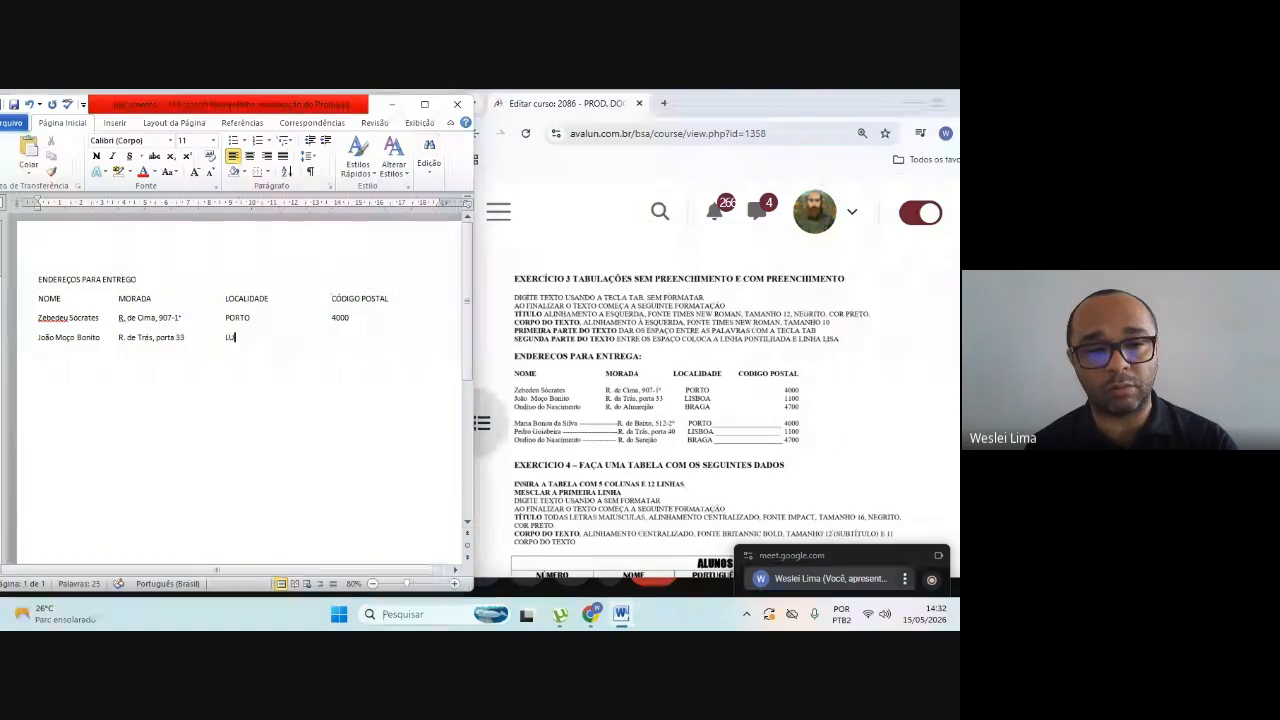
text(ISBOA)
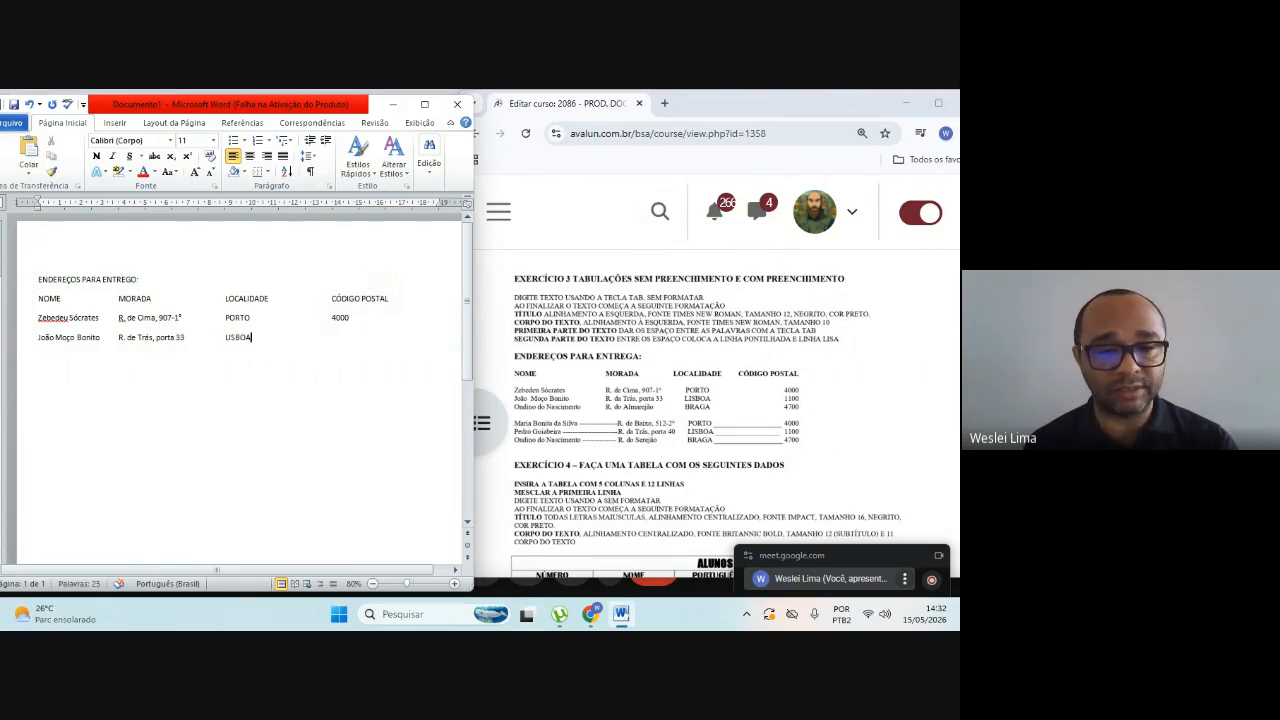
key(Tab)
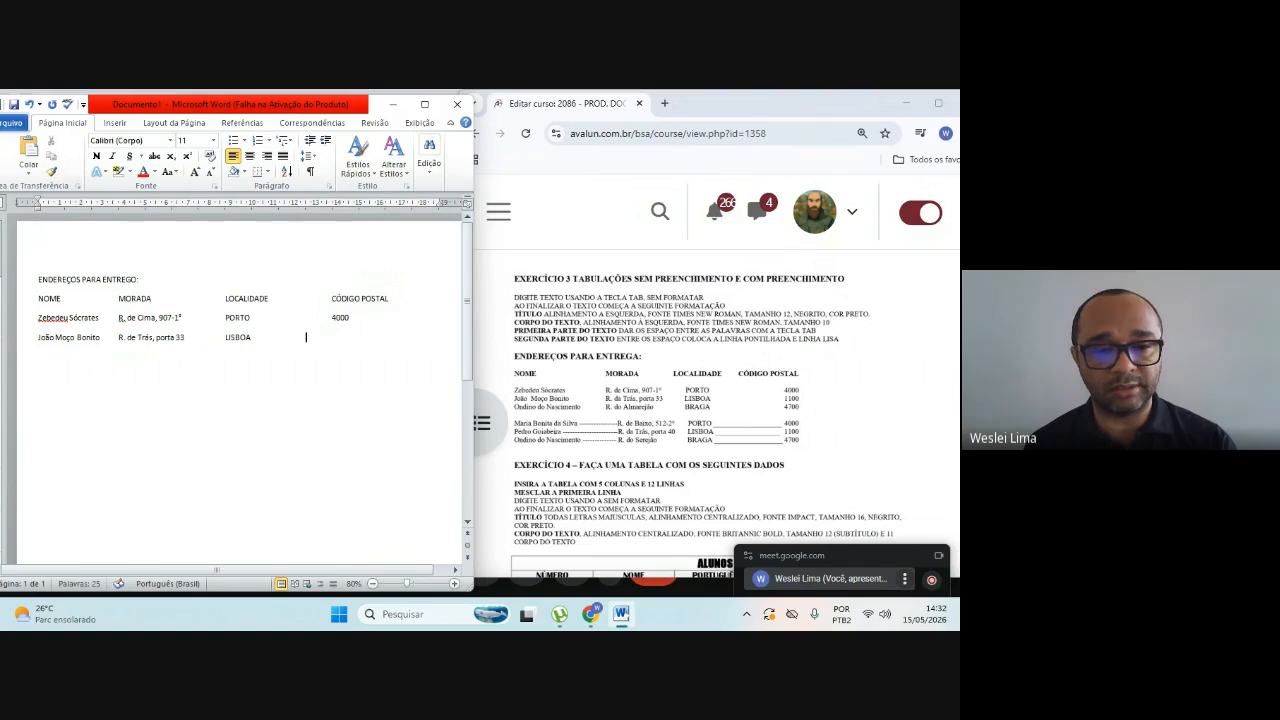
key(Tab)
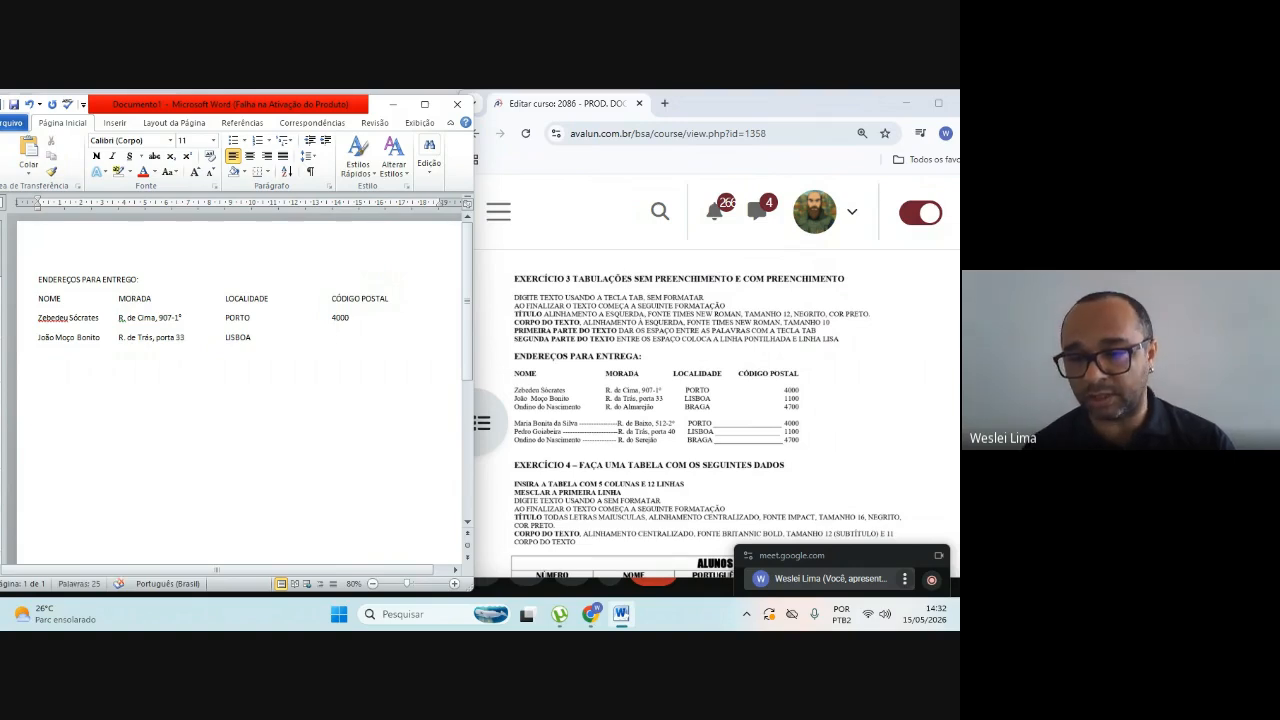
text(1100)
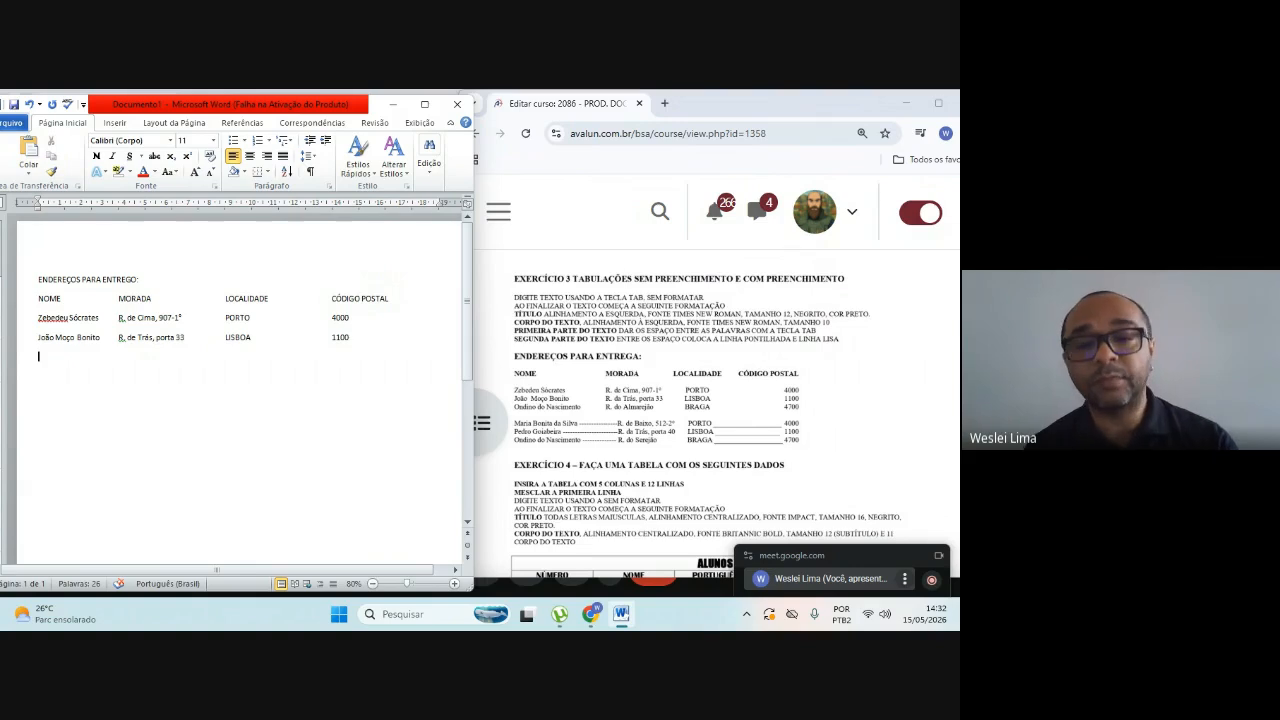
Step: Start a new line below the second recipient and enter the third recipient's full name under NOME
key(Return)
text(O)
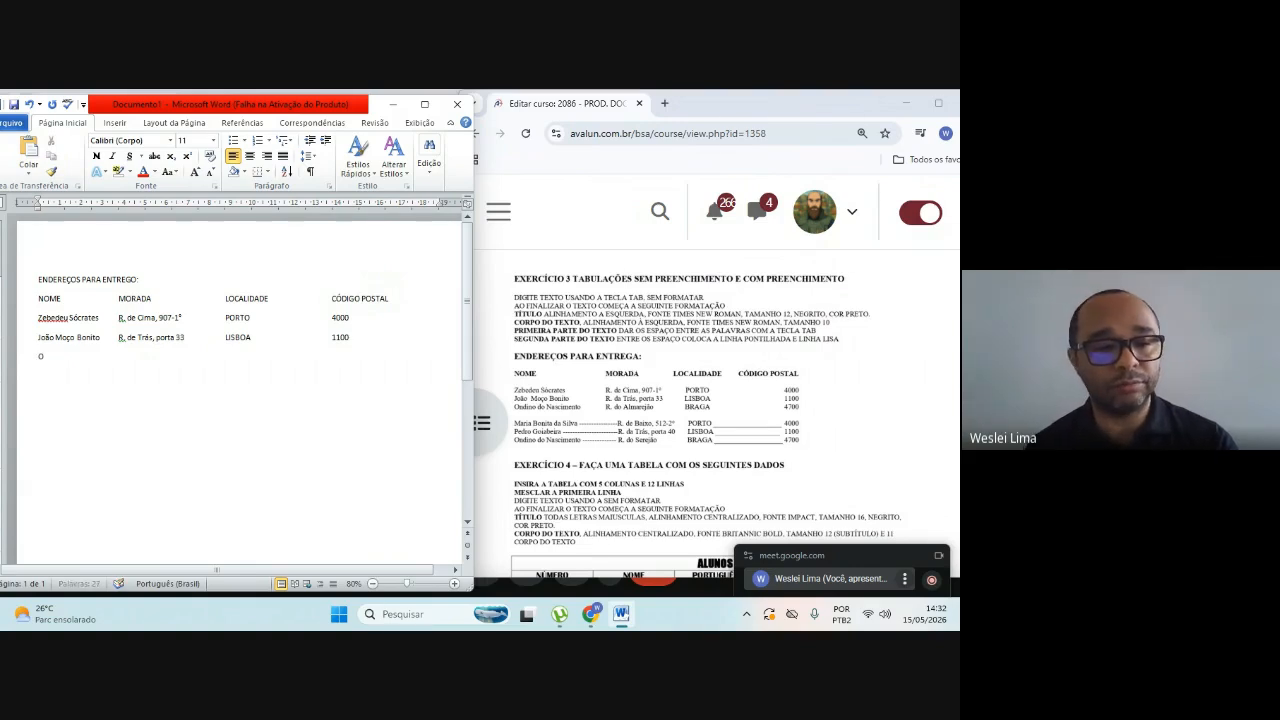
text(ndino)
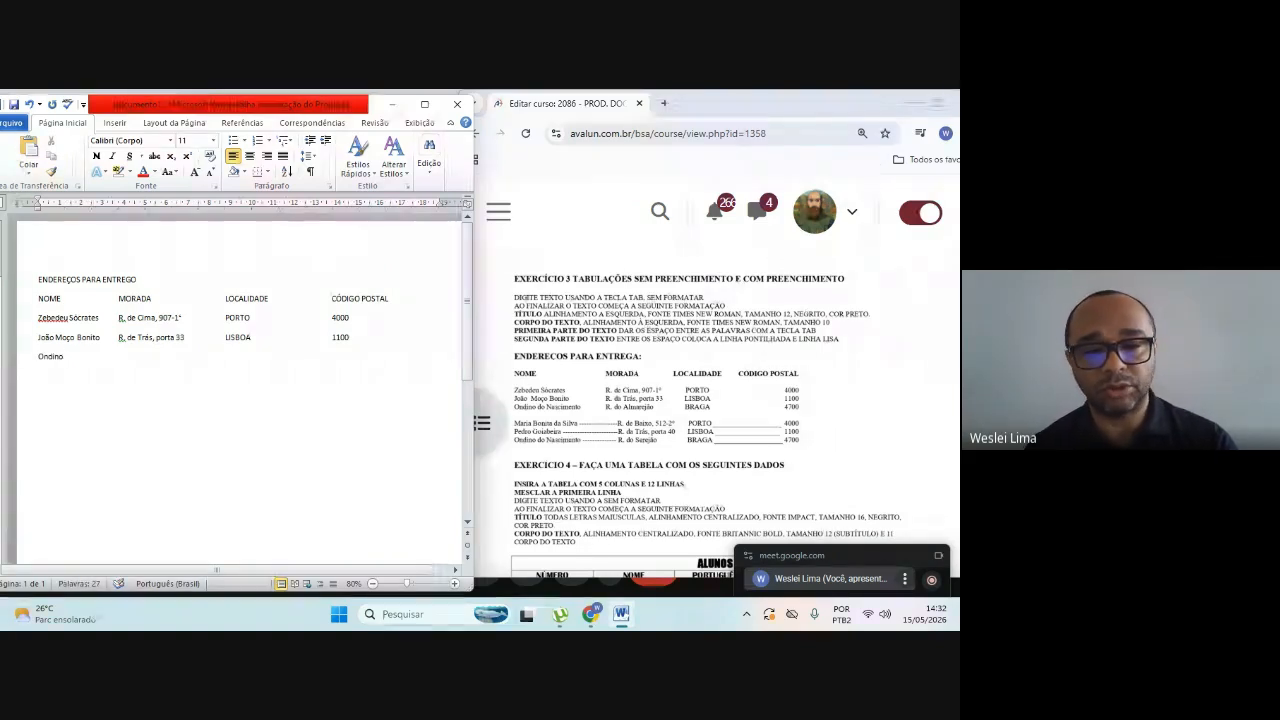
text( do Nas)
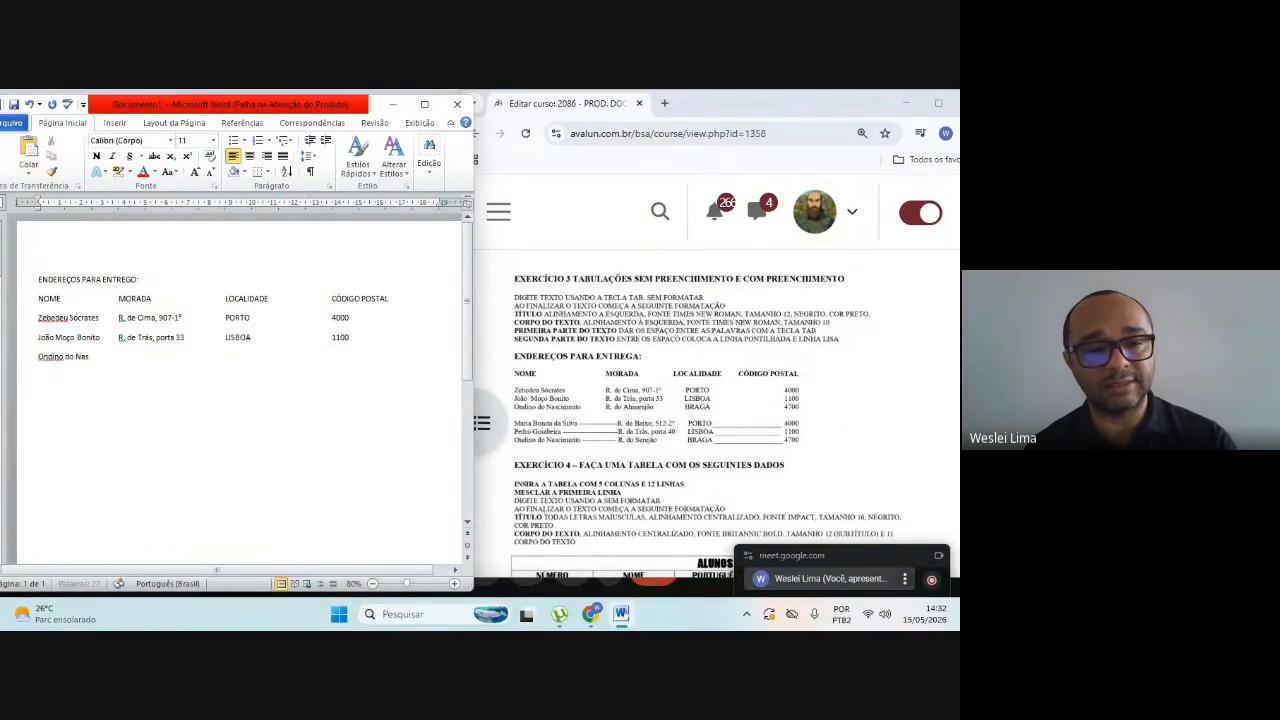
text(cimento)
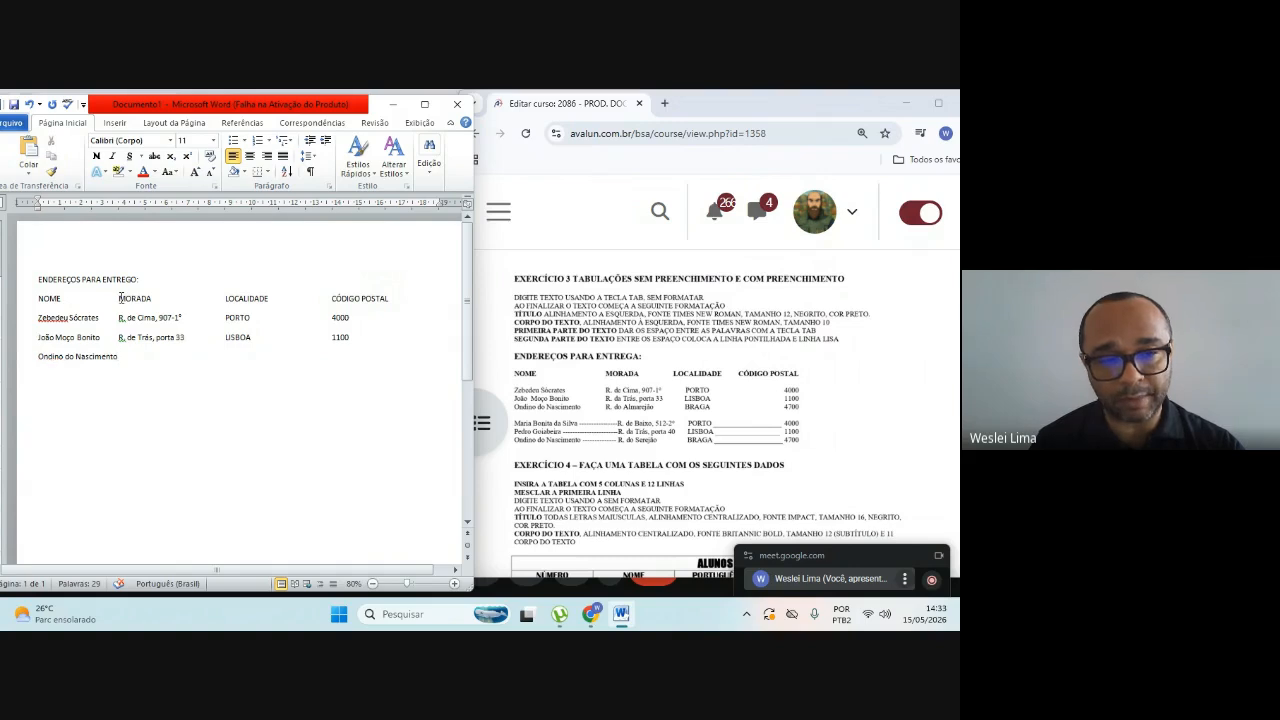
Step: Insert an extra tab before the MORADA column in the heading line and the first two recipient rows, and return to the third recipient's line
click(120, 298)
key(Tab)
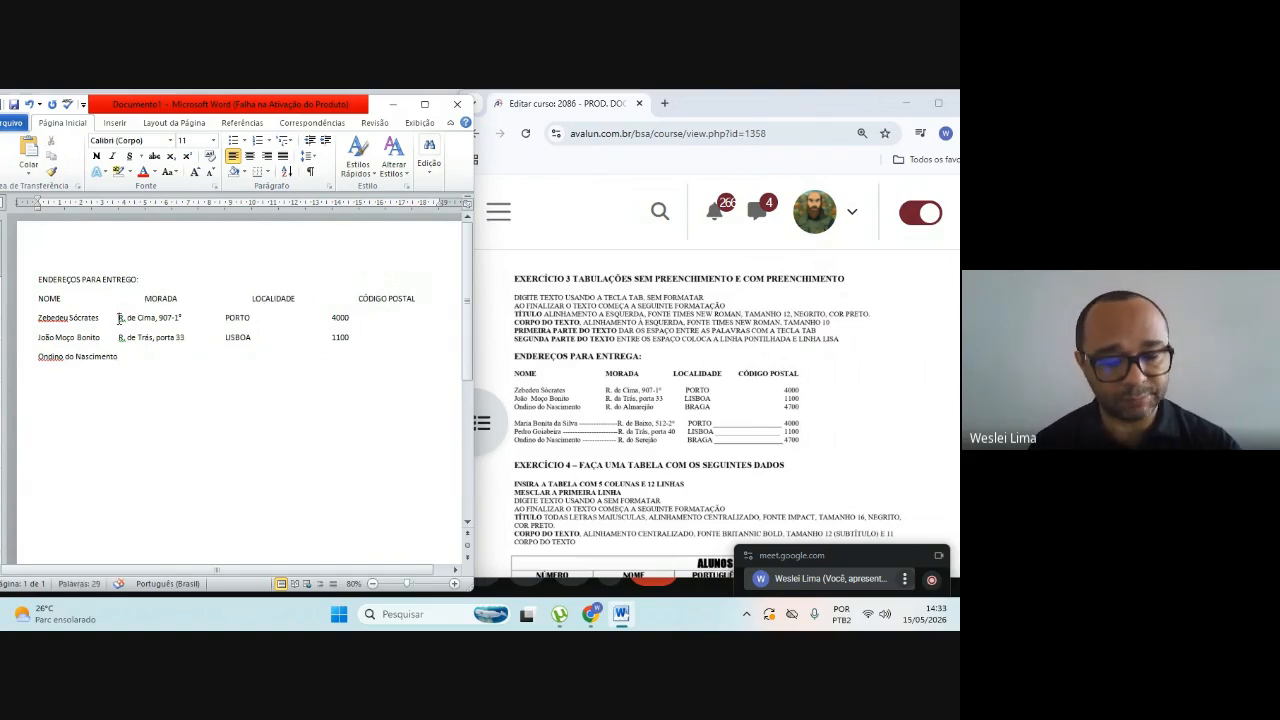
click(119, 318)
key(Tab)
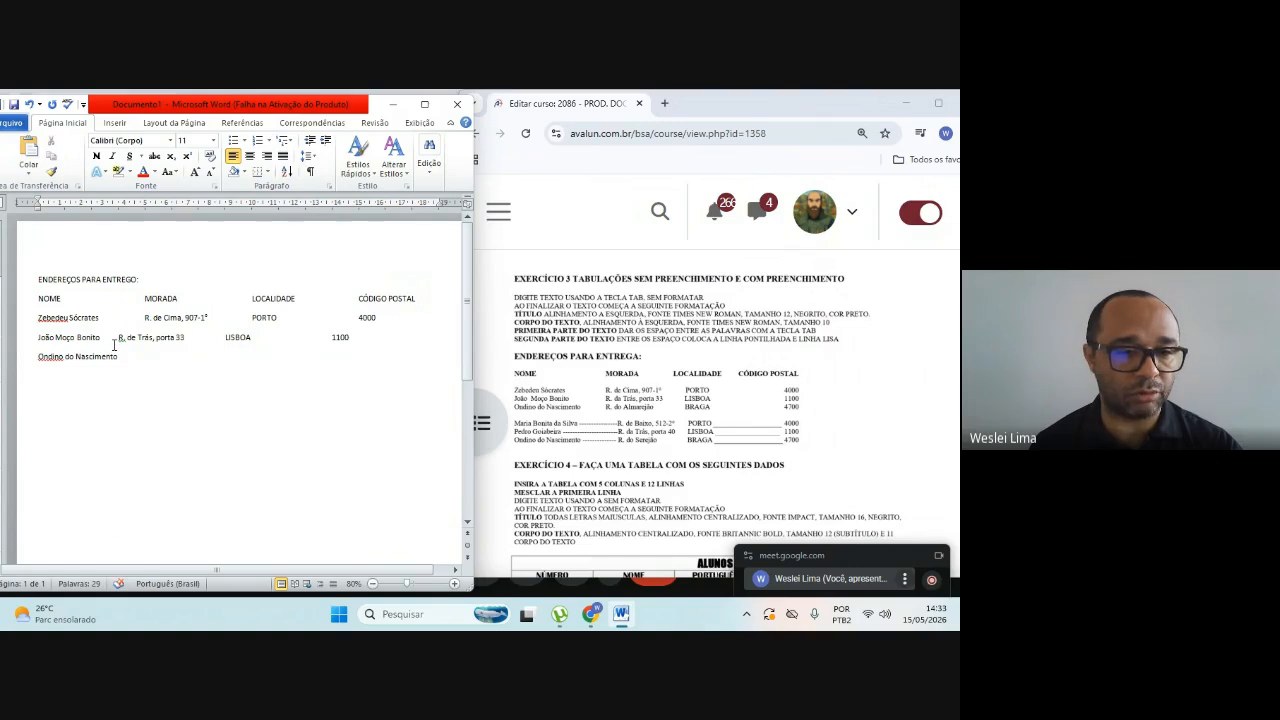
click(118, 337)
key(Tab)
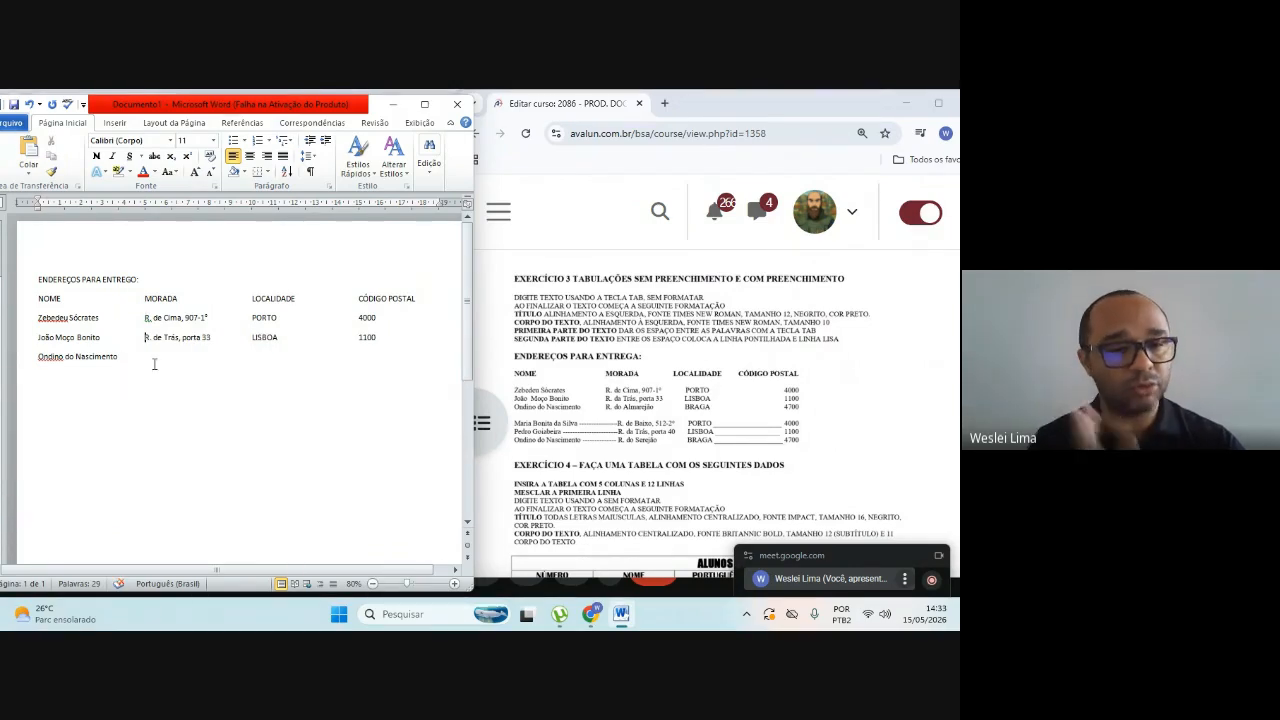
click(119, 356)
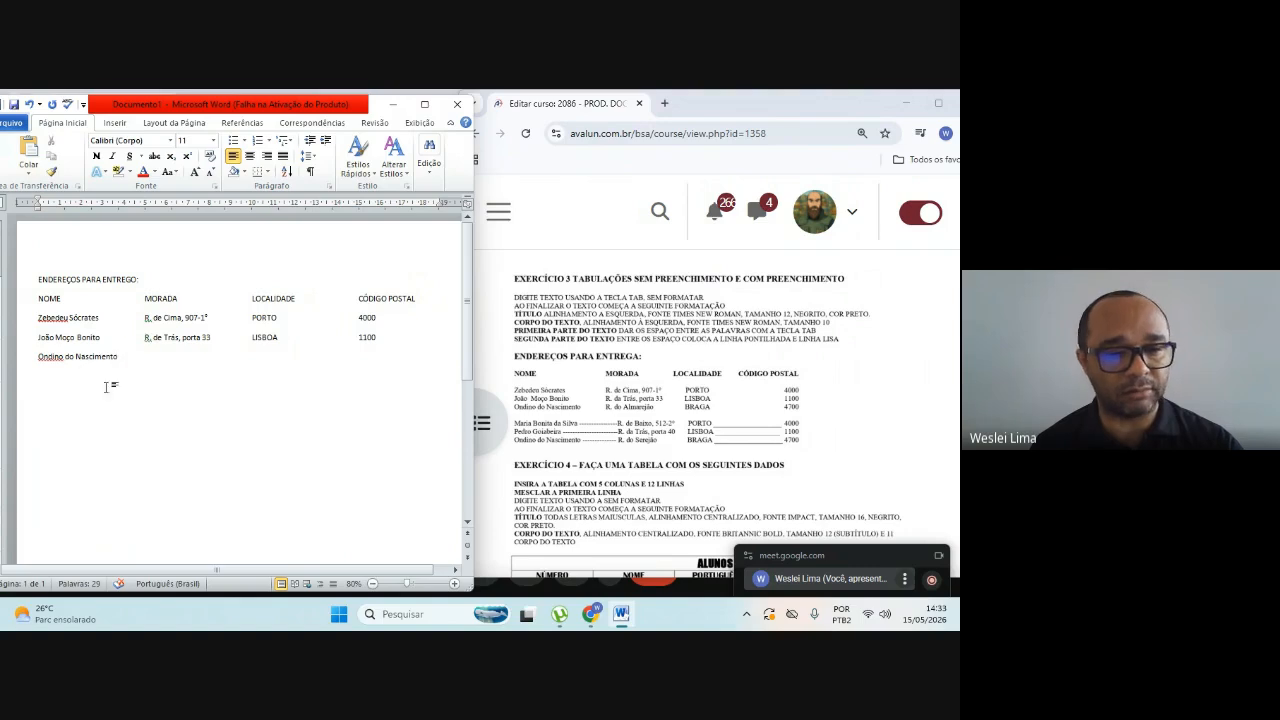
Step: Tab to the MORADA column and enter the third recipient's street address as given in exercise 3
key(Tab)
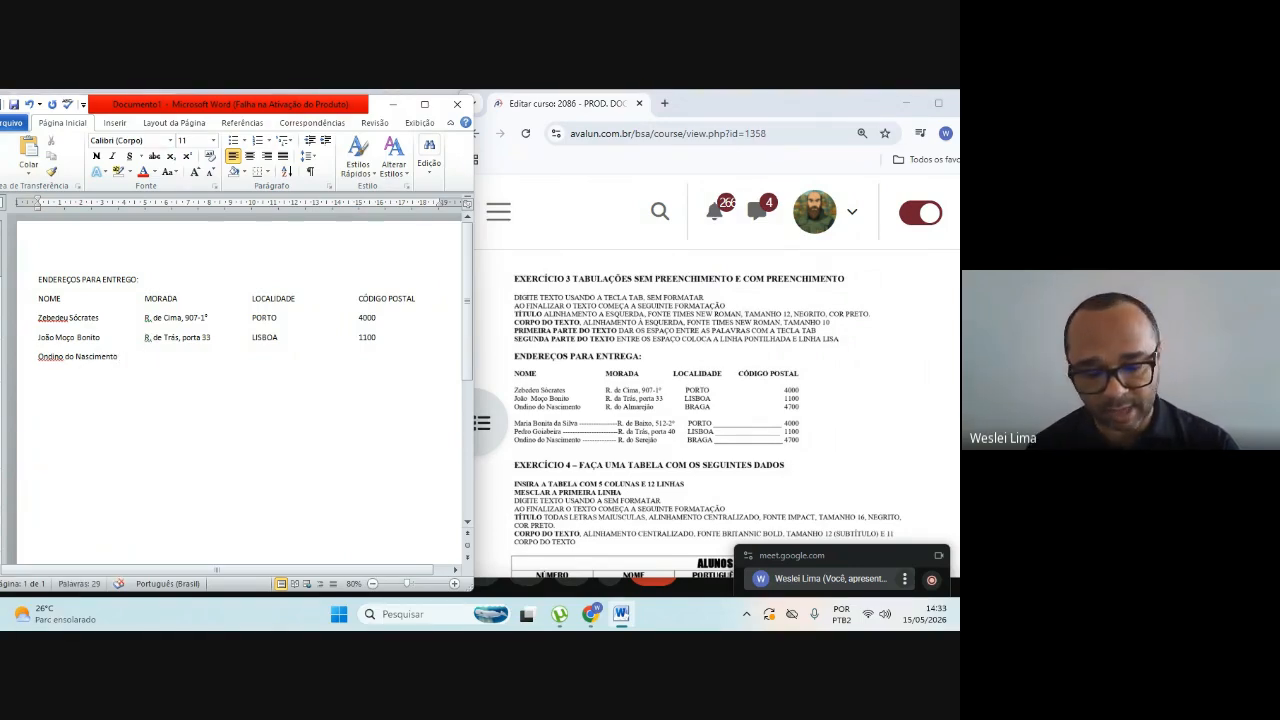
text(R.)
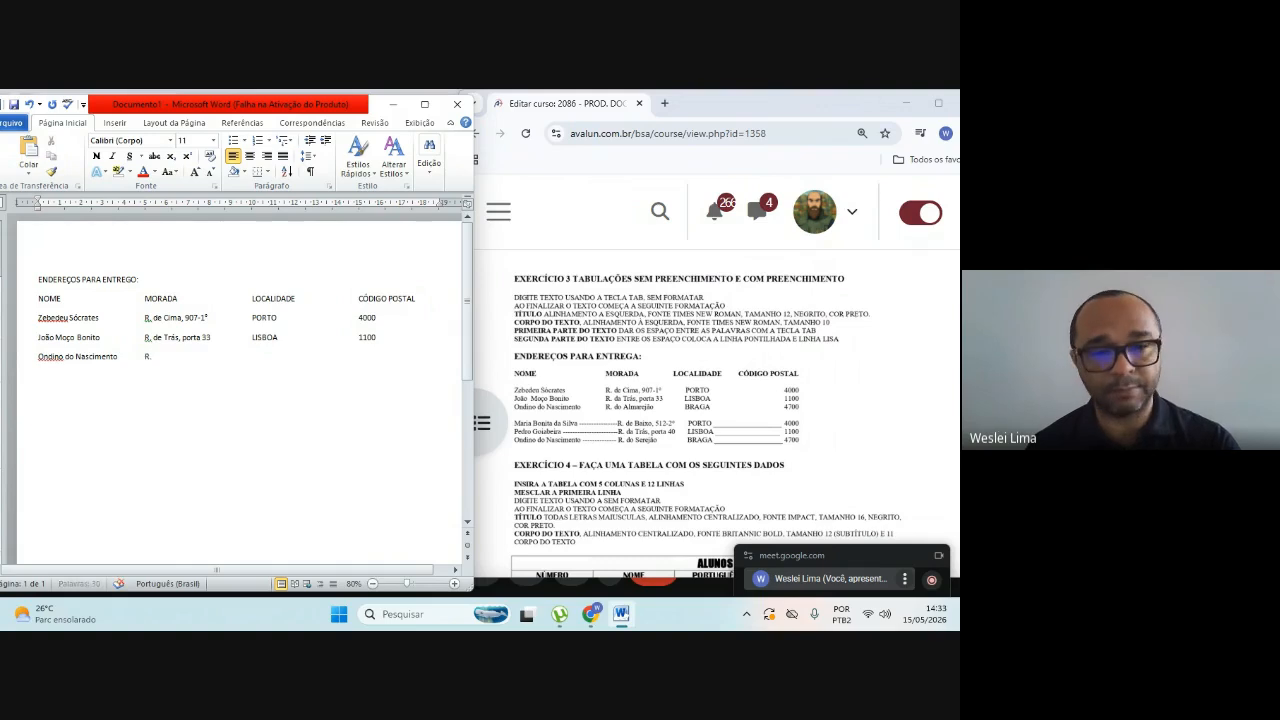
text( do)
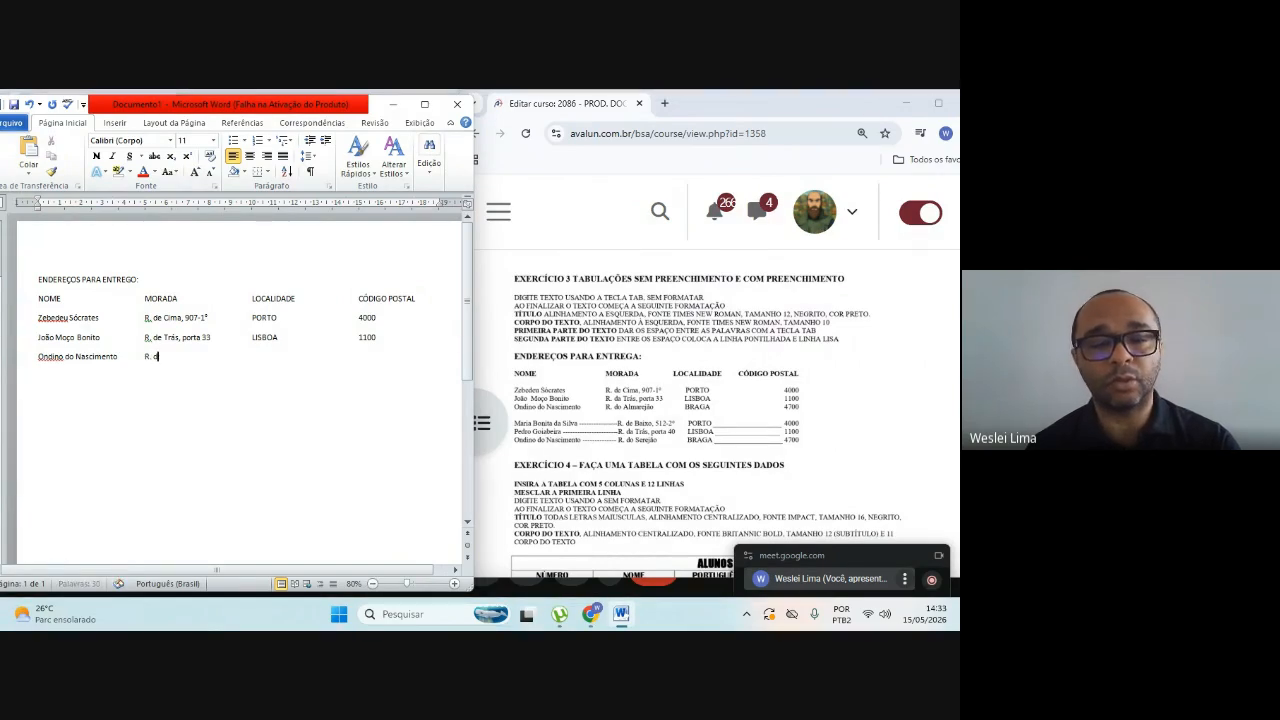
text( Al)
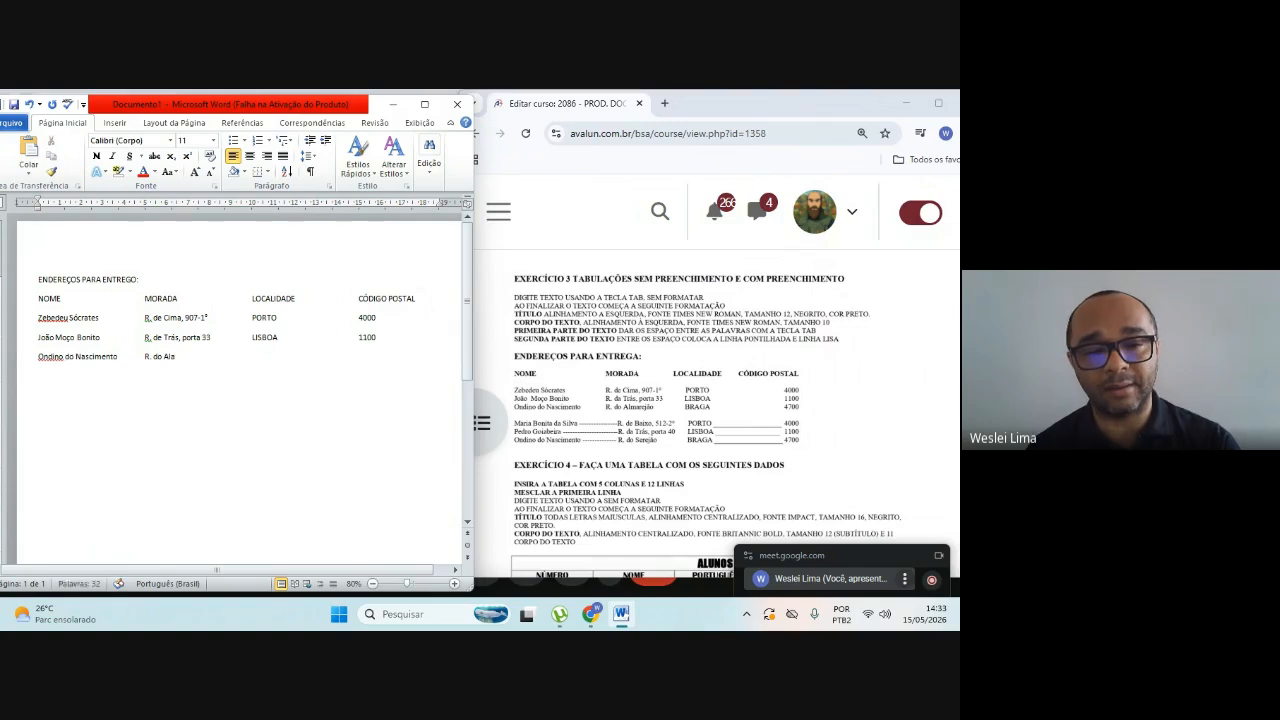
text(mare)
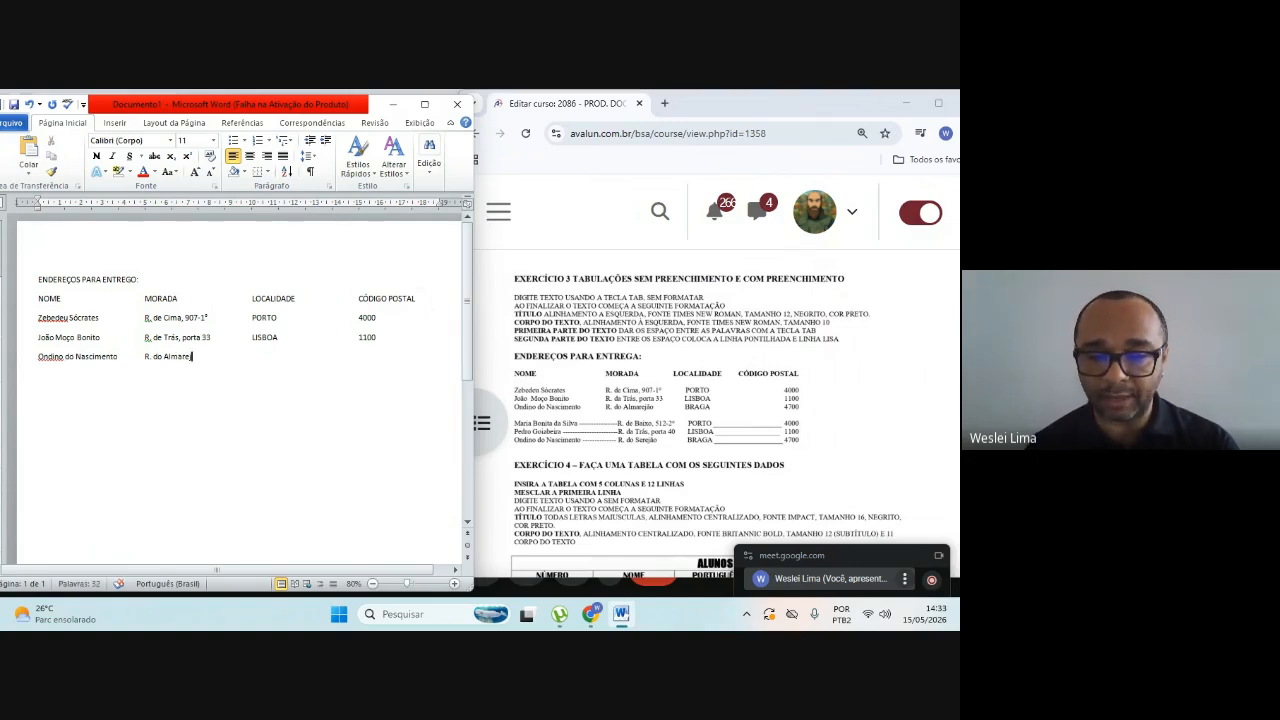
text(jão)
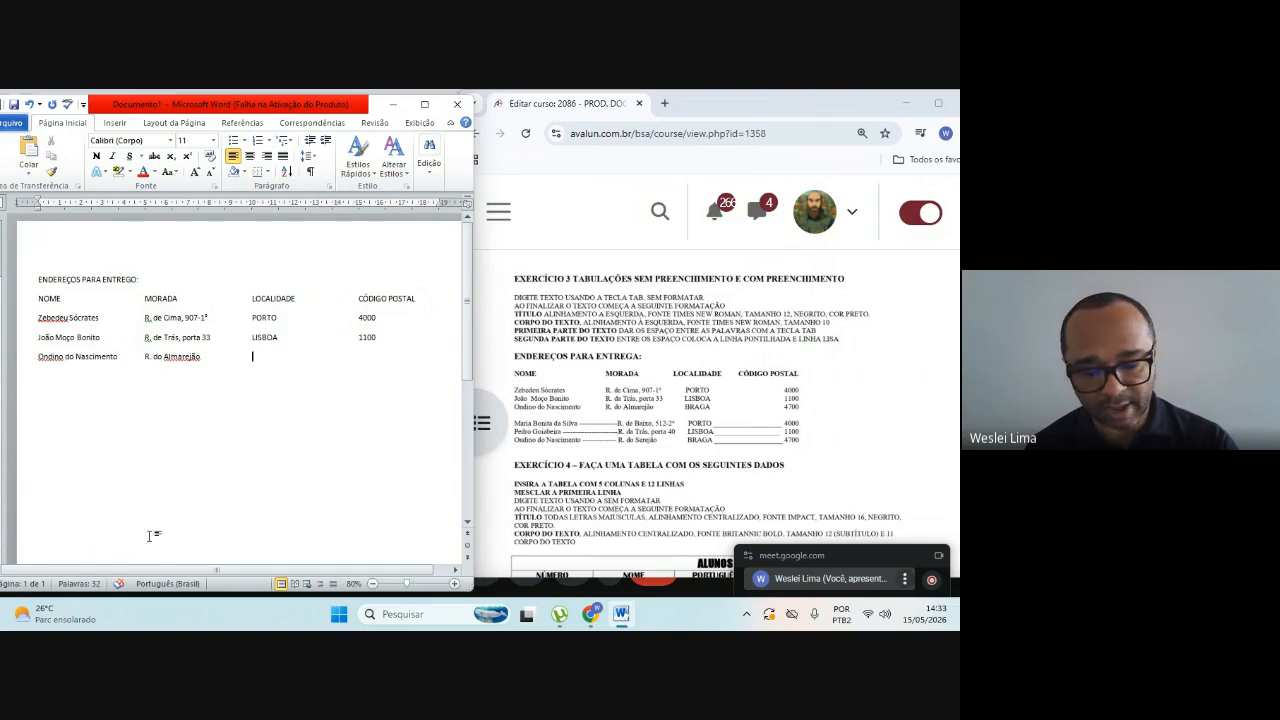
Step: Complete the third recipient's row with BRAGA under LOCALIDADE and the exercise's postal code under CÓDIGO POSTAL
text(BRAGA)
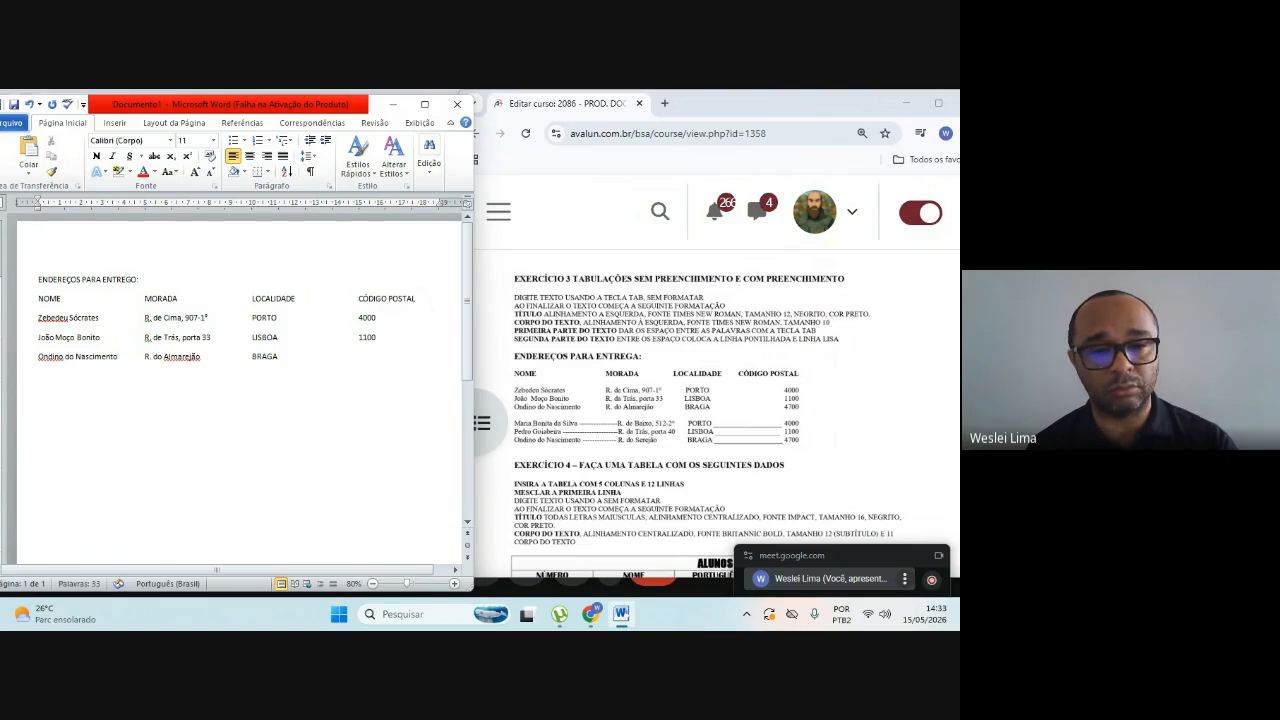
key(Tab)
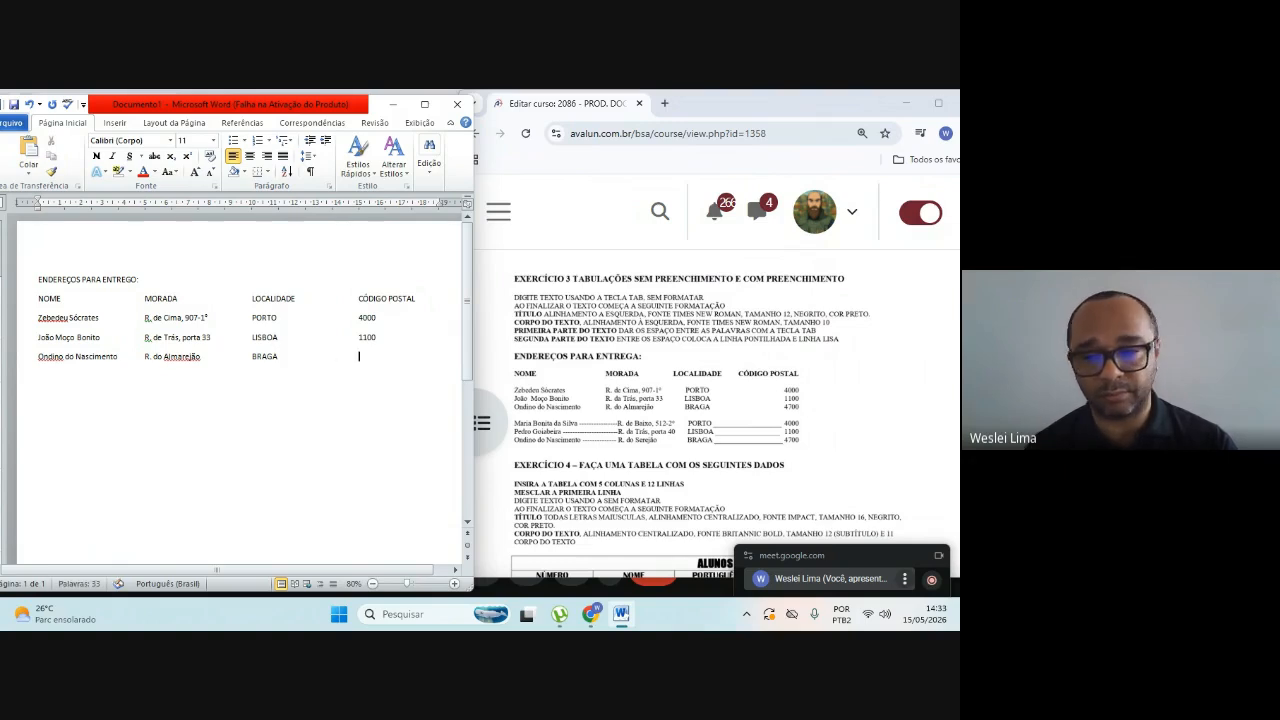
text(4700)
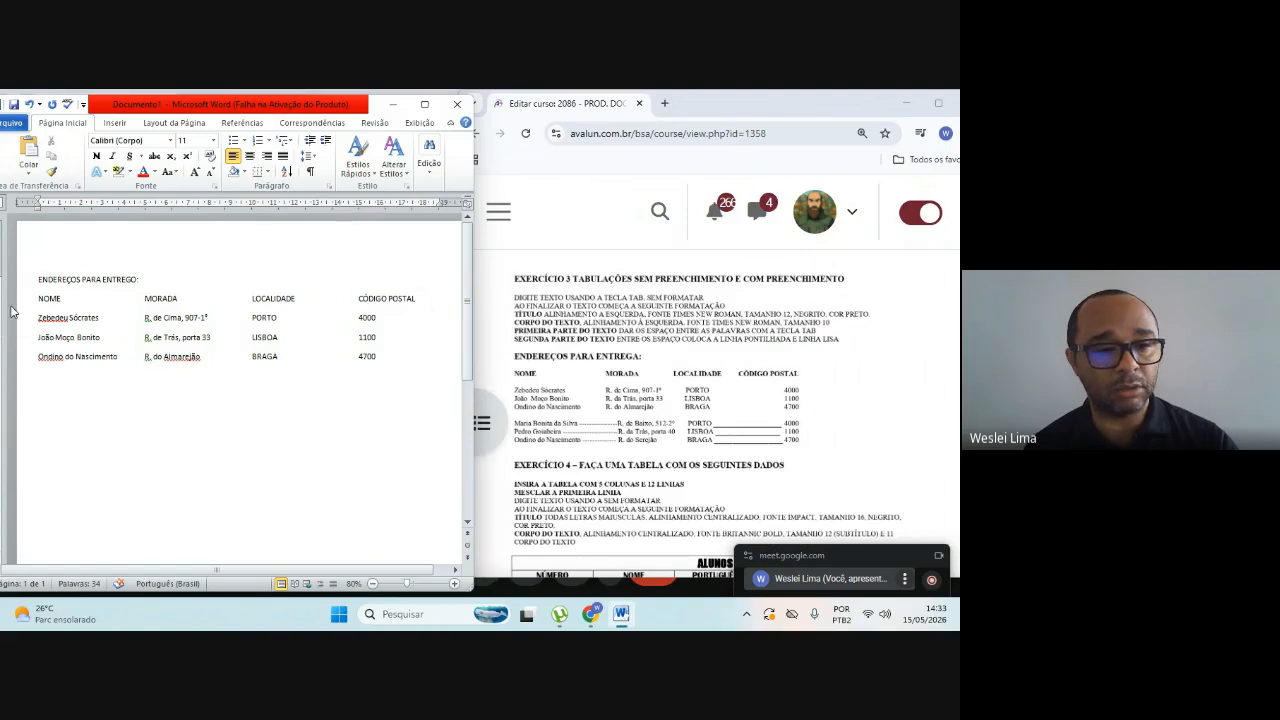
Step: Make the ENDEREÇOS PARA ENTREGO title and the column heading line bold
drag(38, 279, 411, 294)
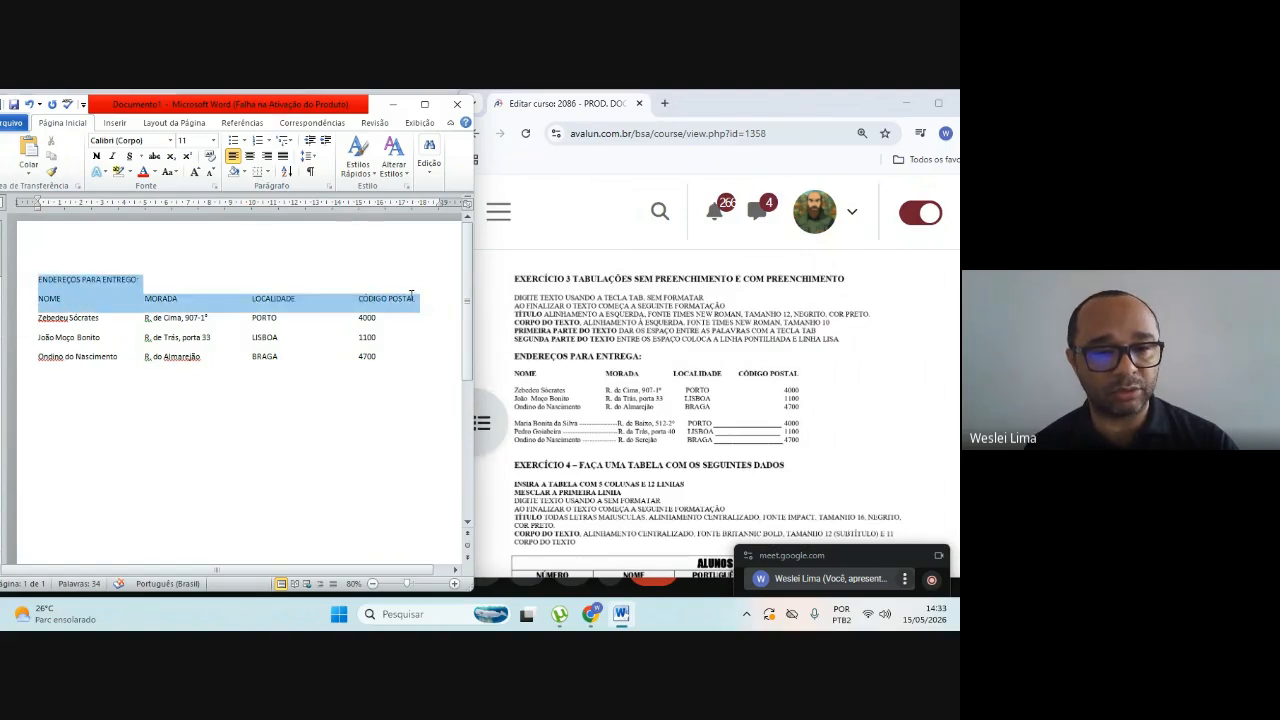
click(96, 156)
click(55, 395)
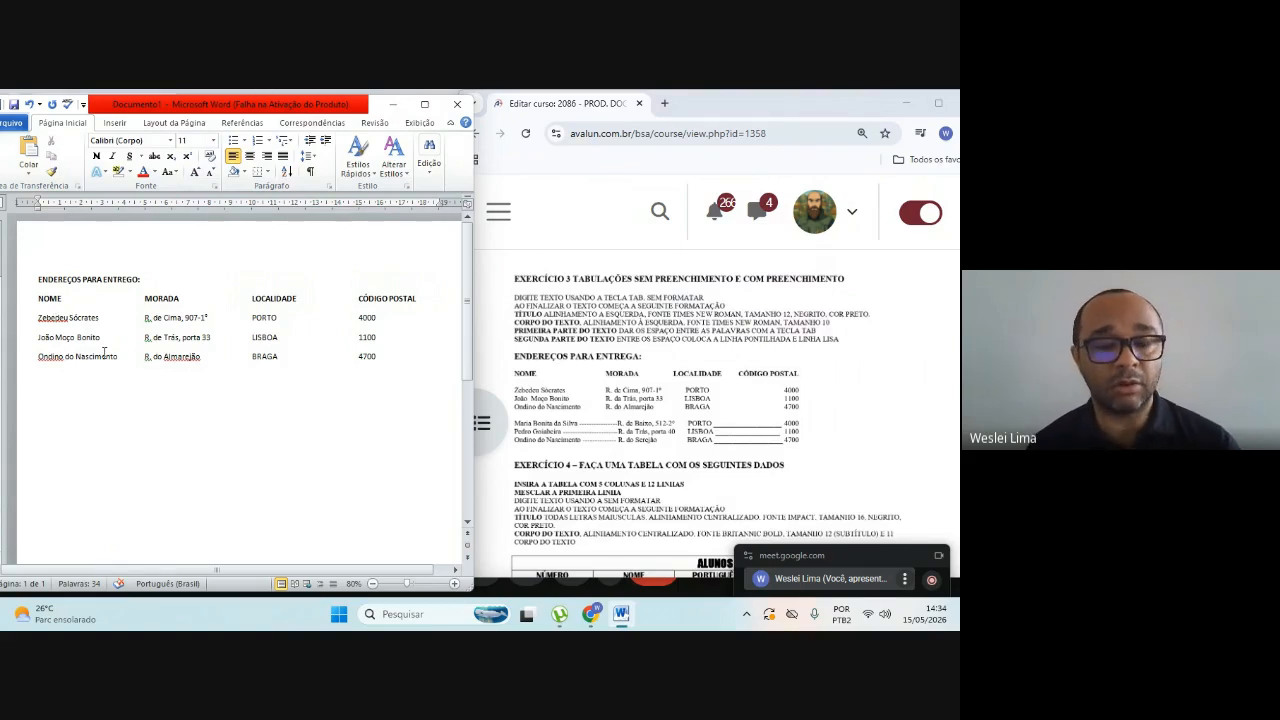
Step: Add the spell-checker's flagged words to the dictionary: the first and third recipients' first names and the third recipient's street name
right_click(59, 321)
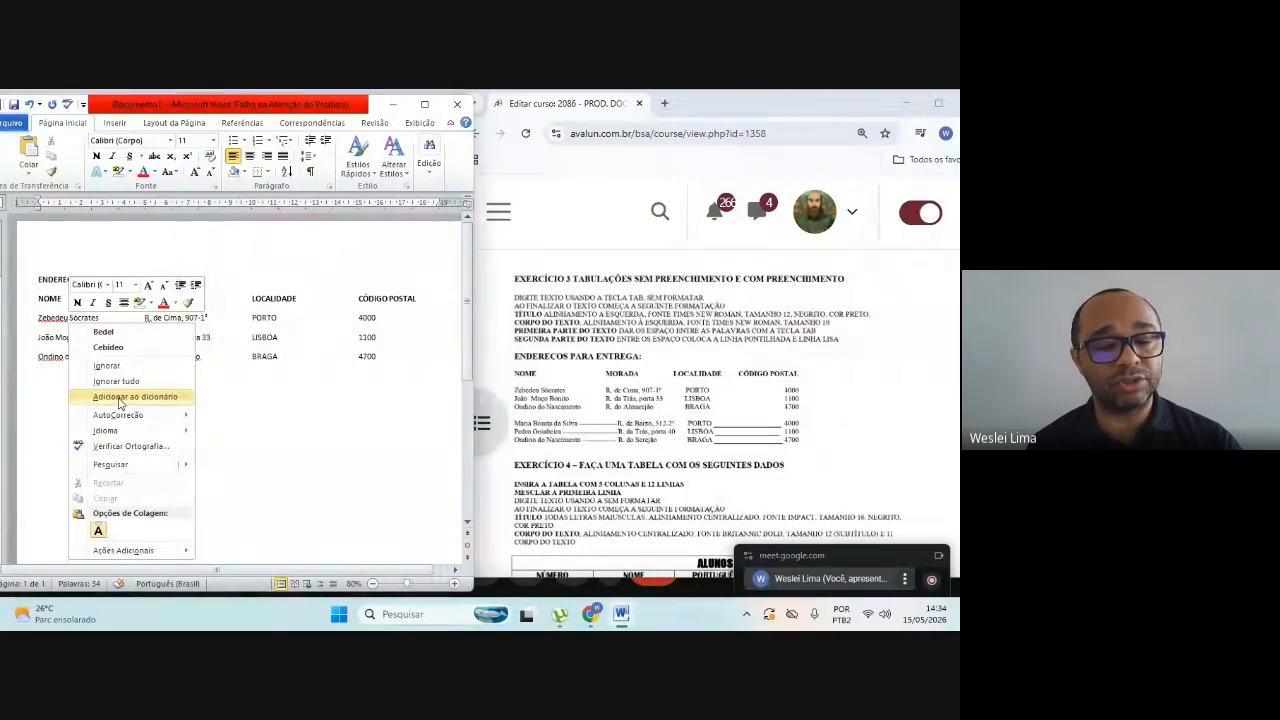
click(119, 398)
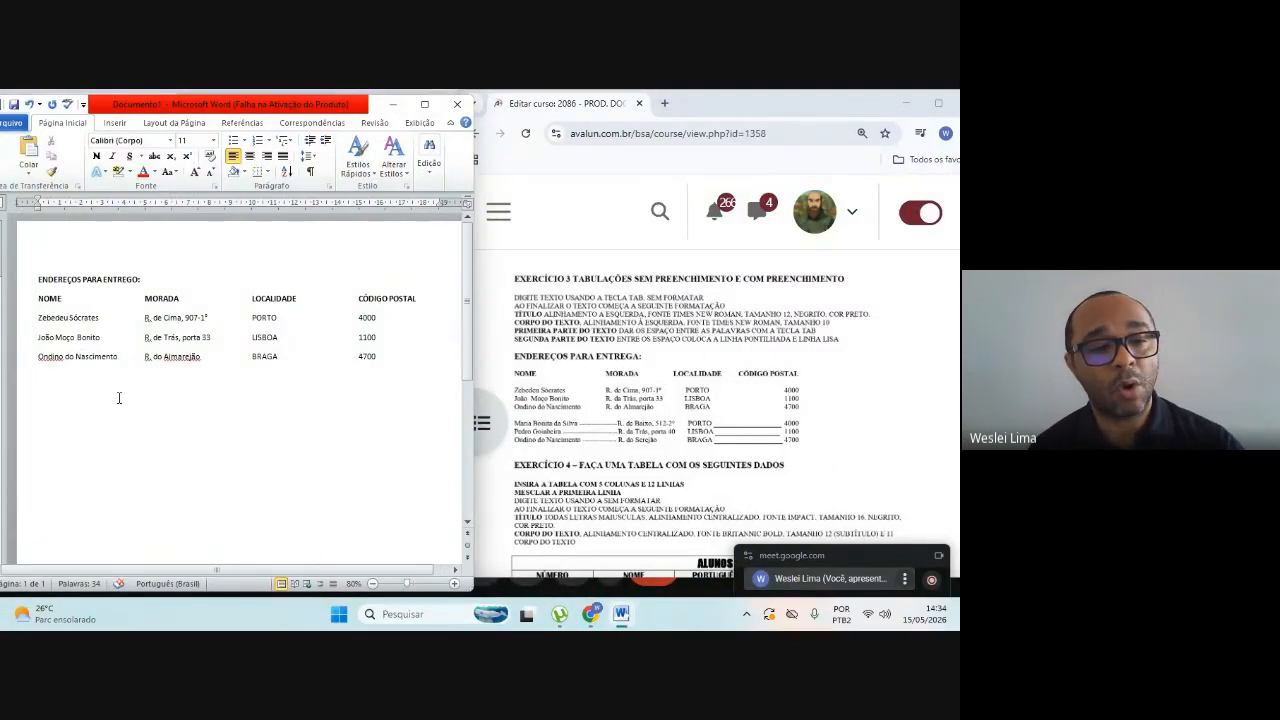
right_click(48, 357)
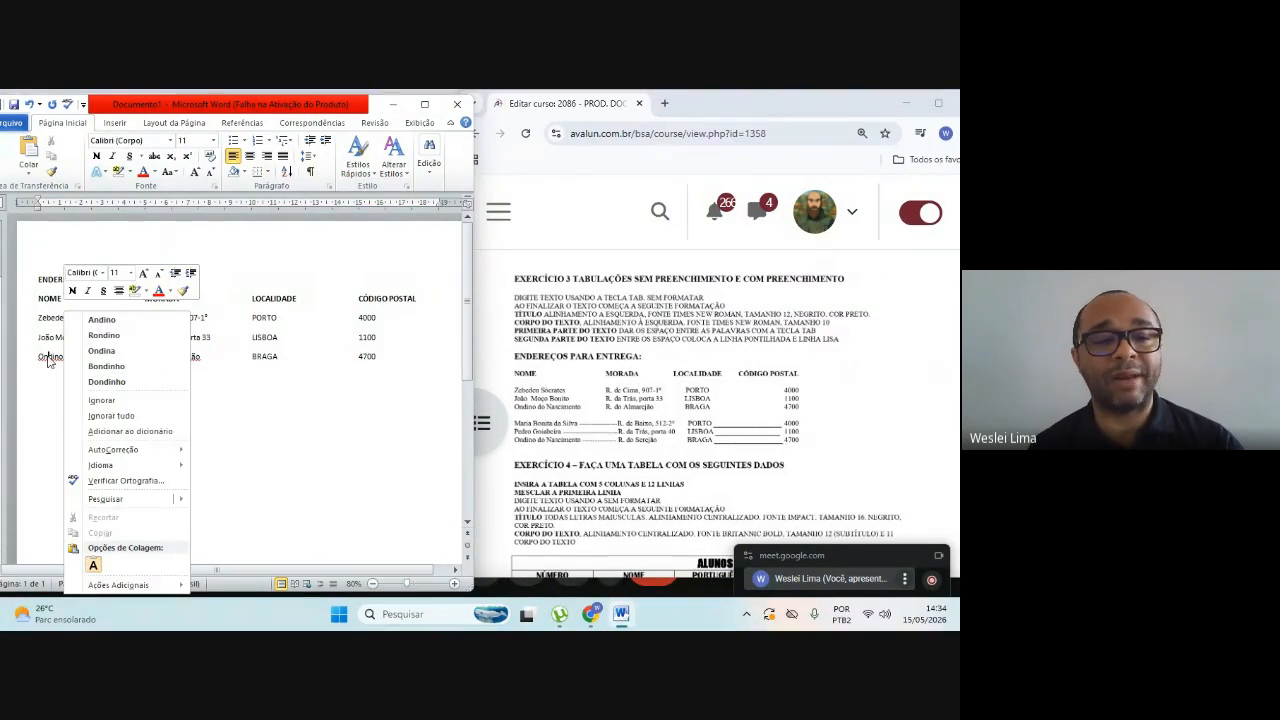
click(104, 431)
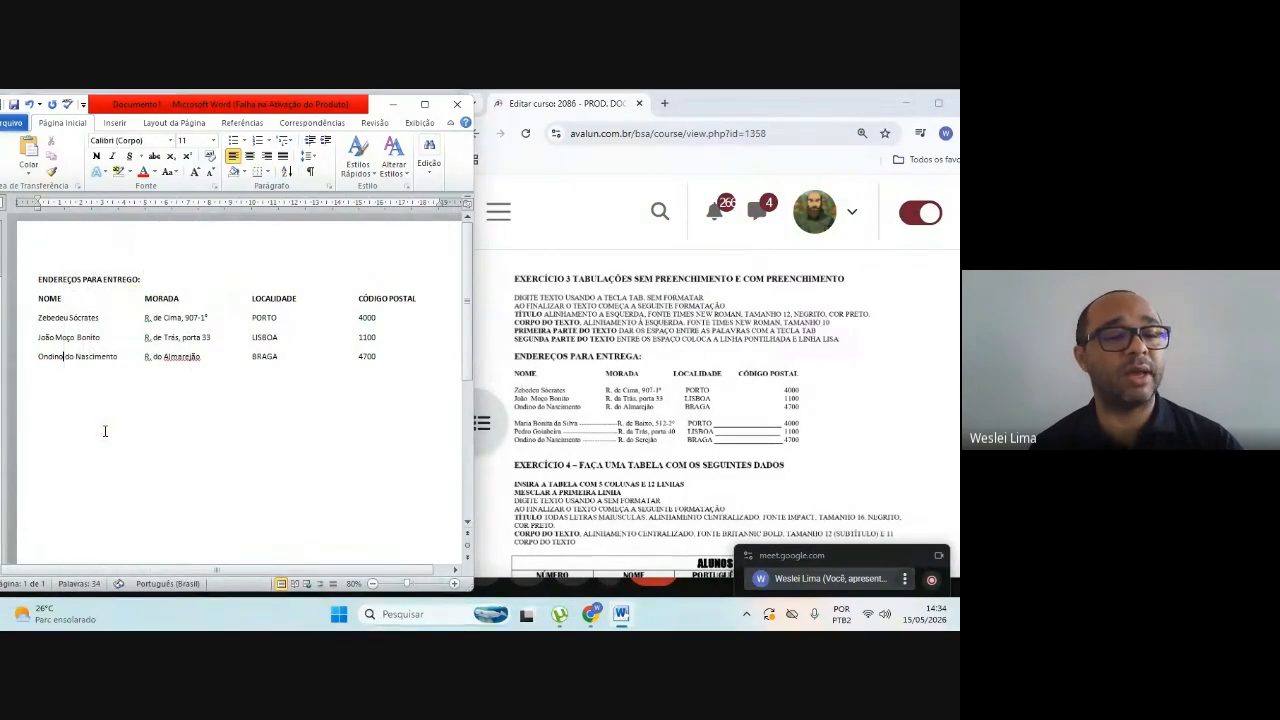
right_click(177, 357)
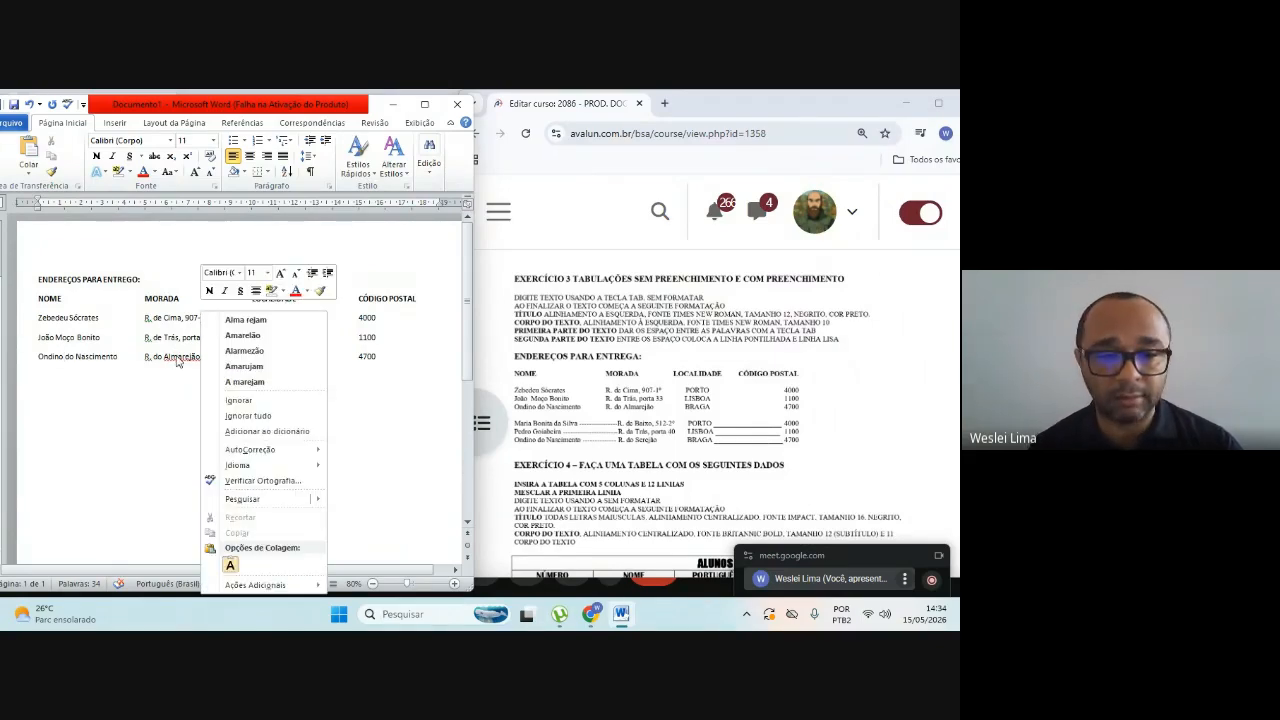
click(245, 431)
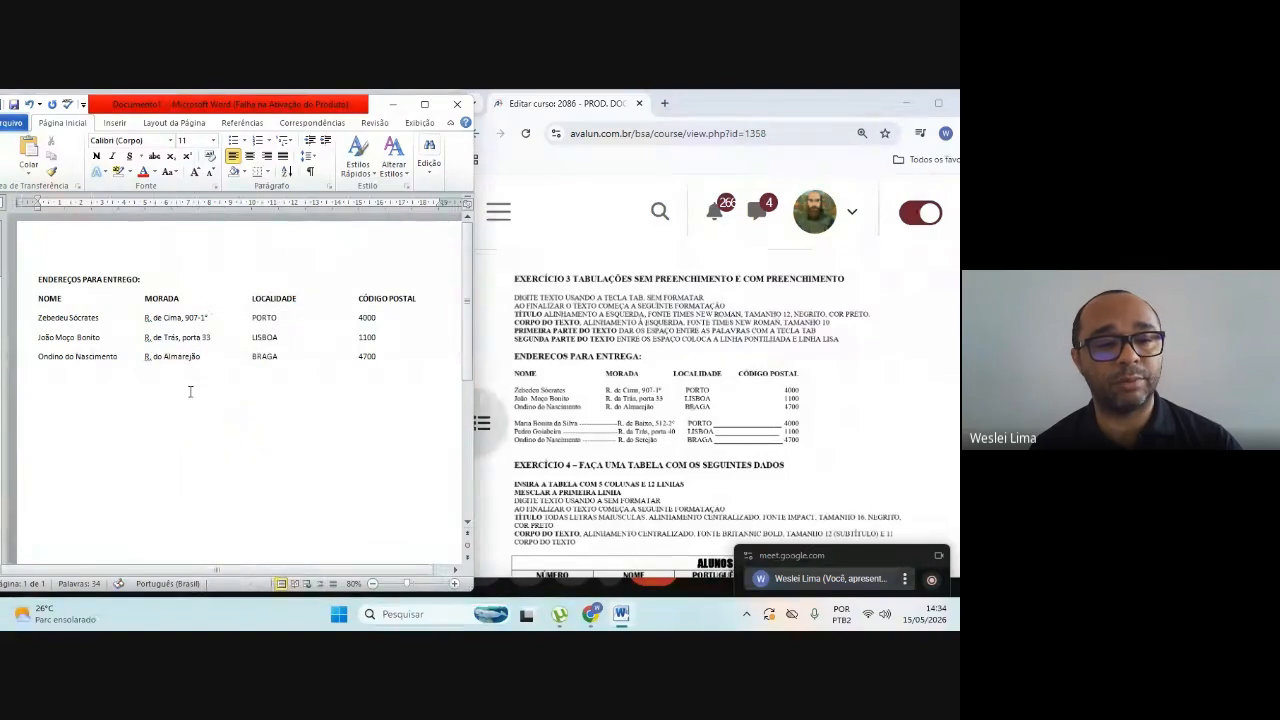
Step: Ignore the grammar suggestion for the abbreviated street prefix "R." in each of the three recipients' MORADA entries
right_click(147, 319)
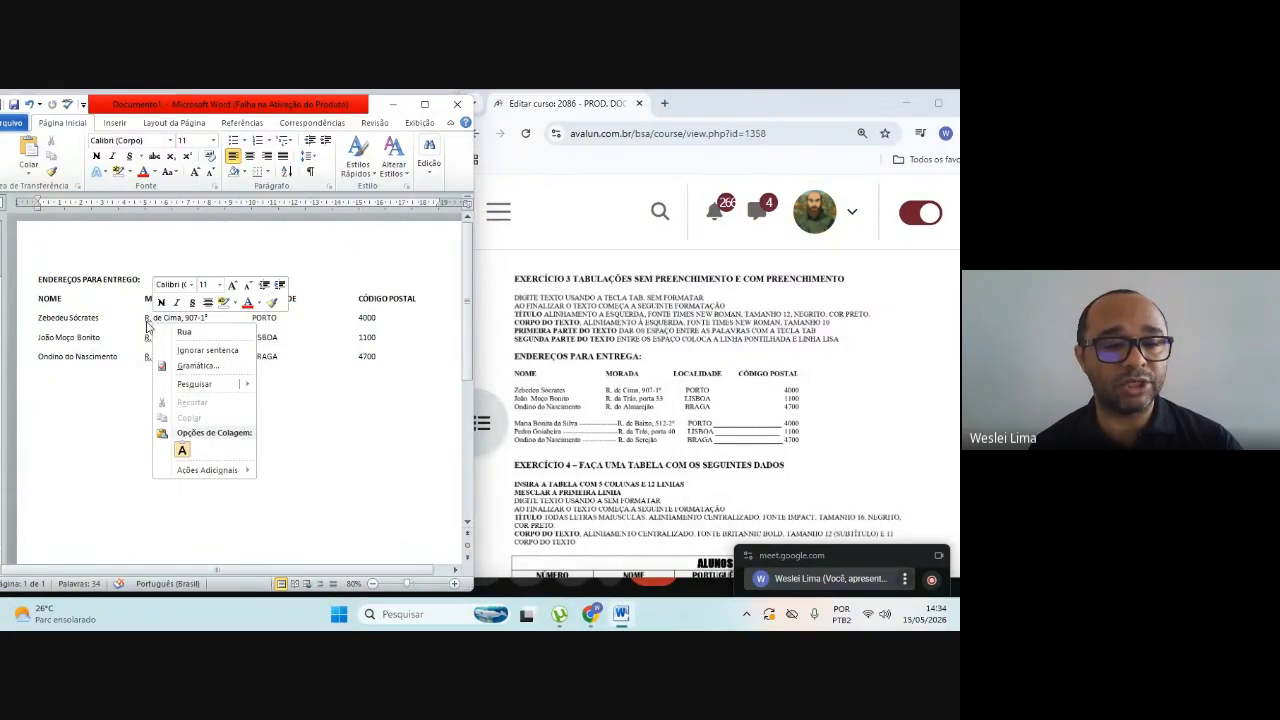
click(198, 350)
right_click(147, 339)
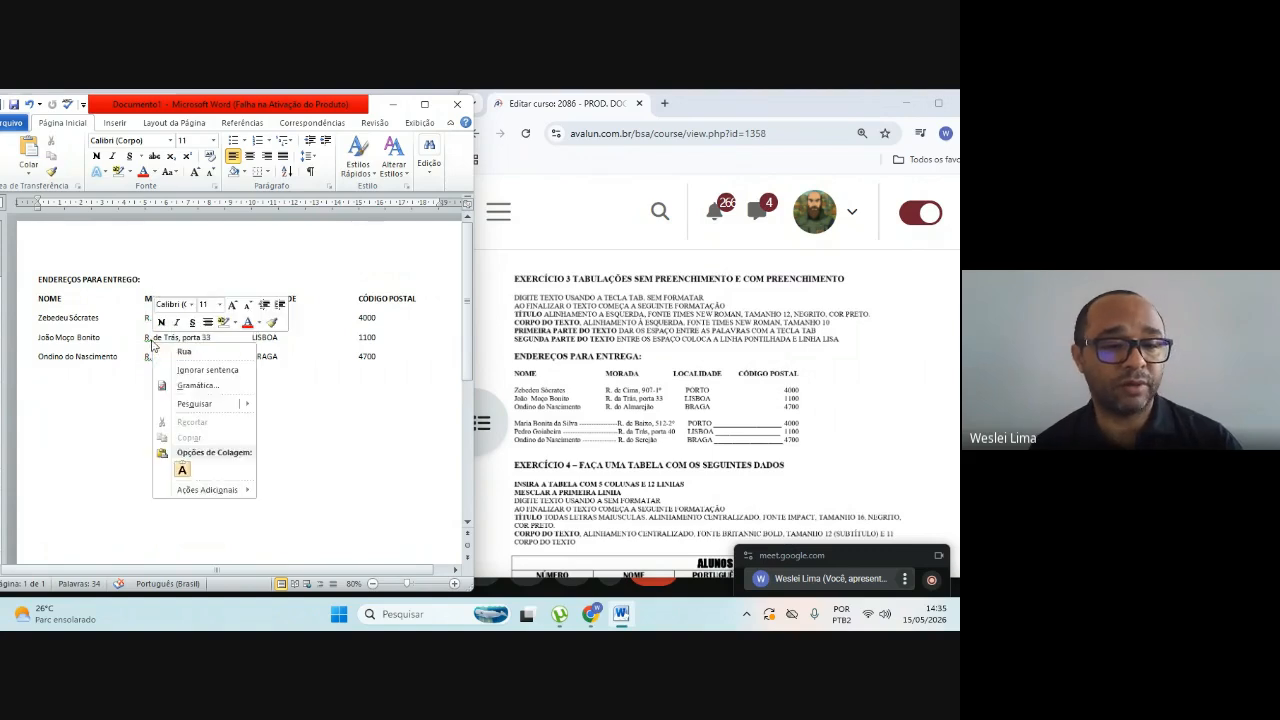
click(200, 374)
right_click(148, 357)
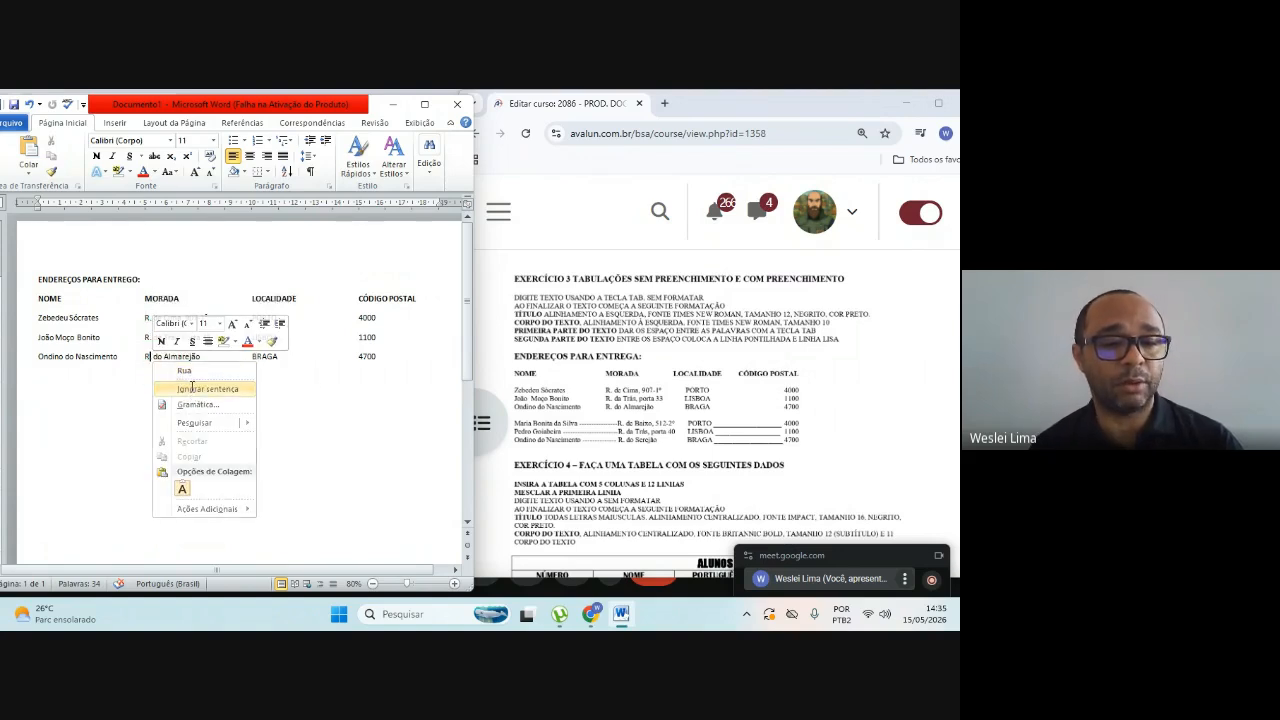
click(192, 386)
Step: Leave a blank line below the third recipient and enter the fourth recipient's full name on a new line
click(393, 355)
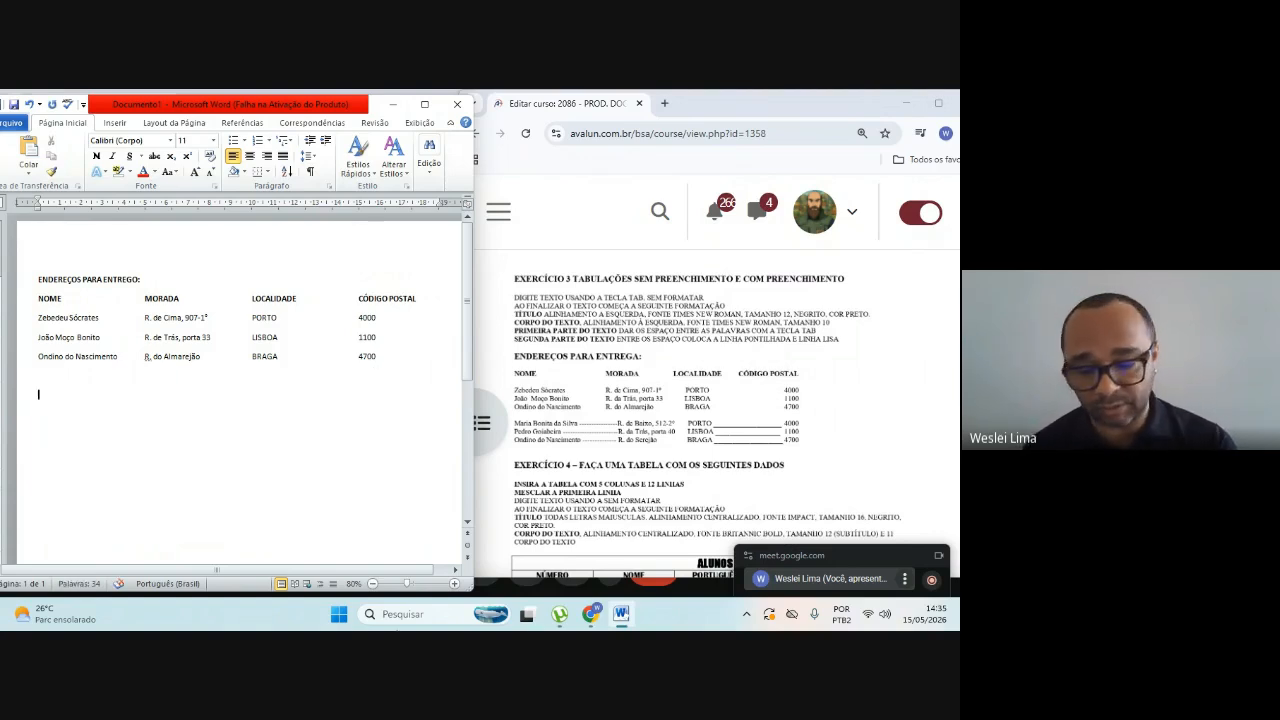
key(Return)
key(Return)
text(ma)
key(BackSpace)
key(BackSpace)
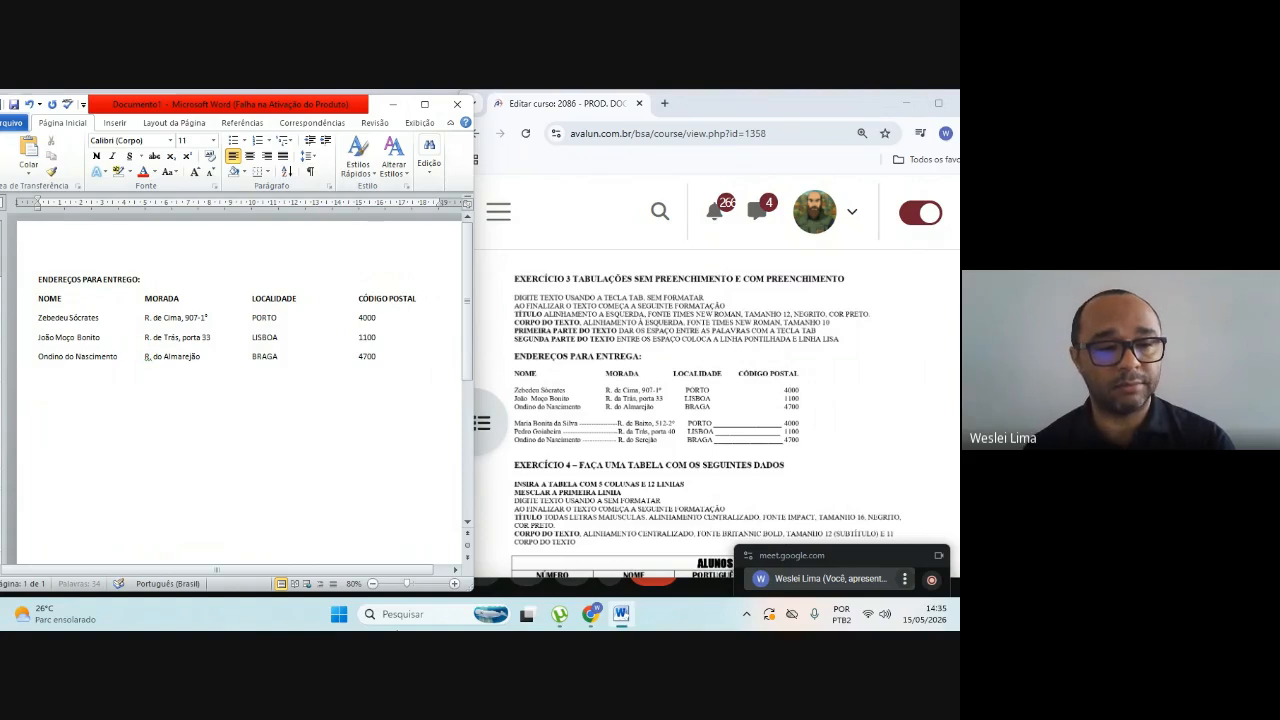
text(Ma)
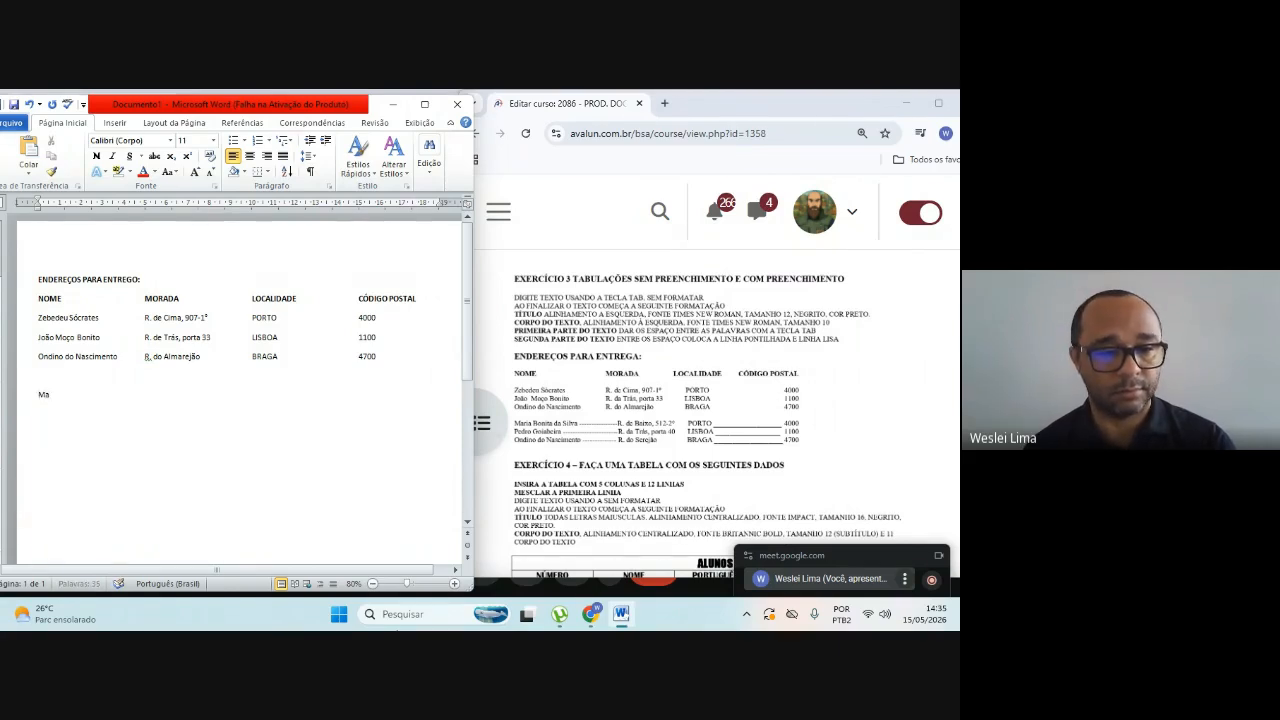
text(ria Bo)
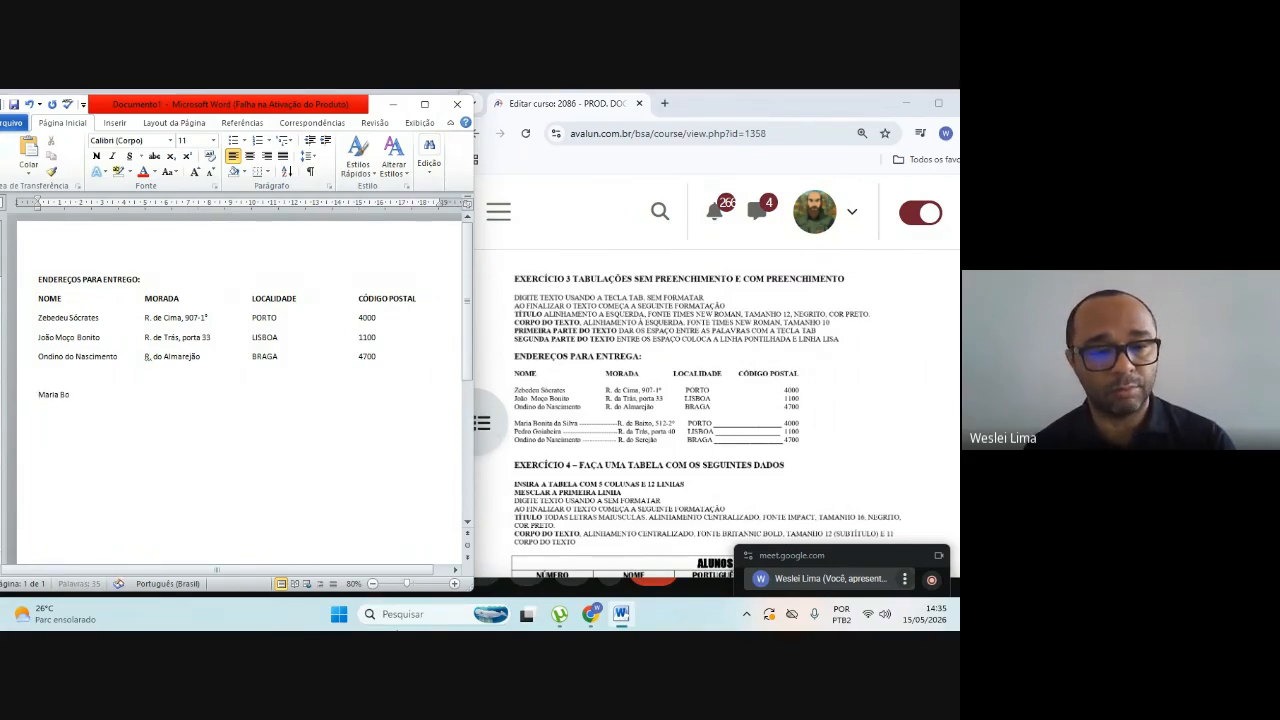
text(nita da)
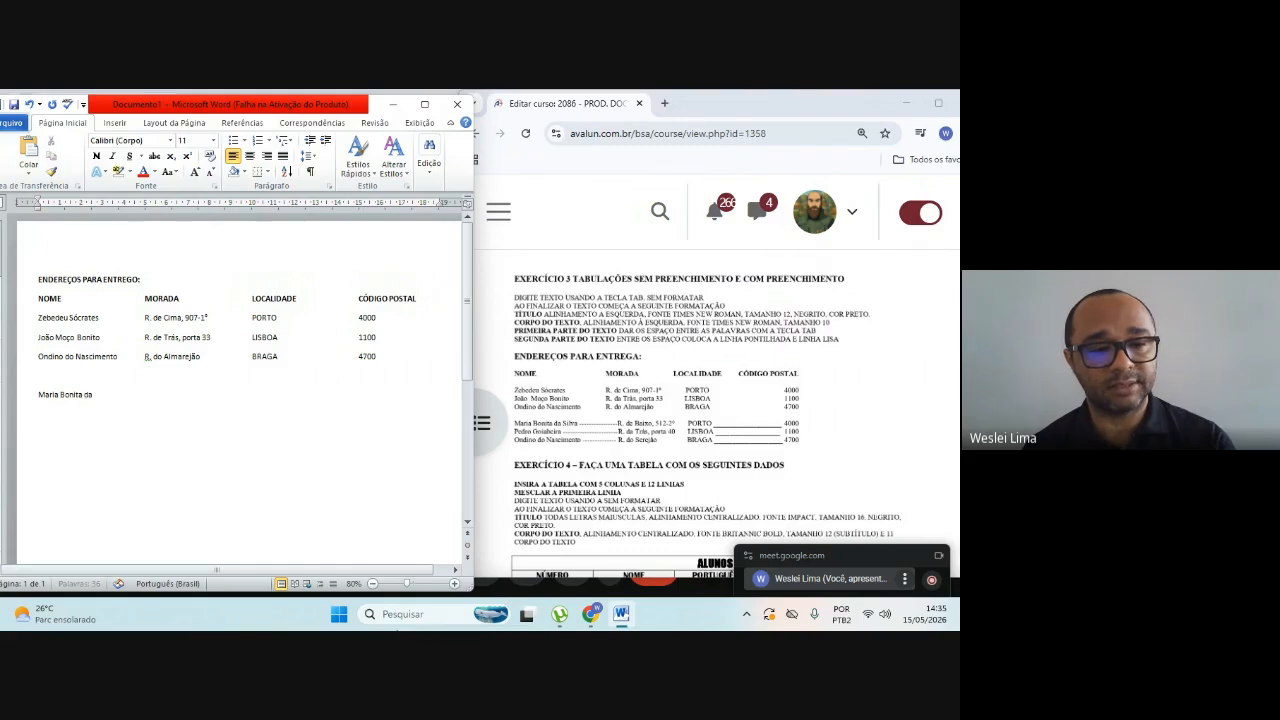
text( Sil)
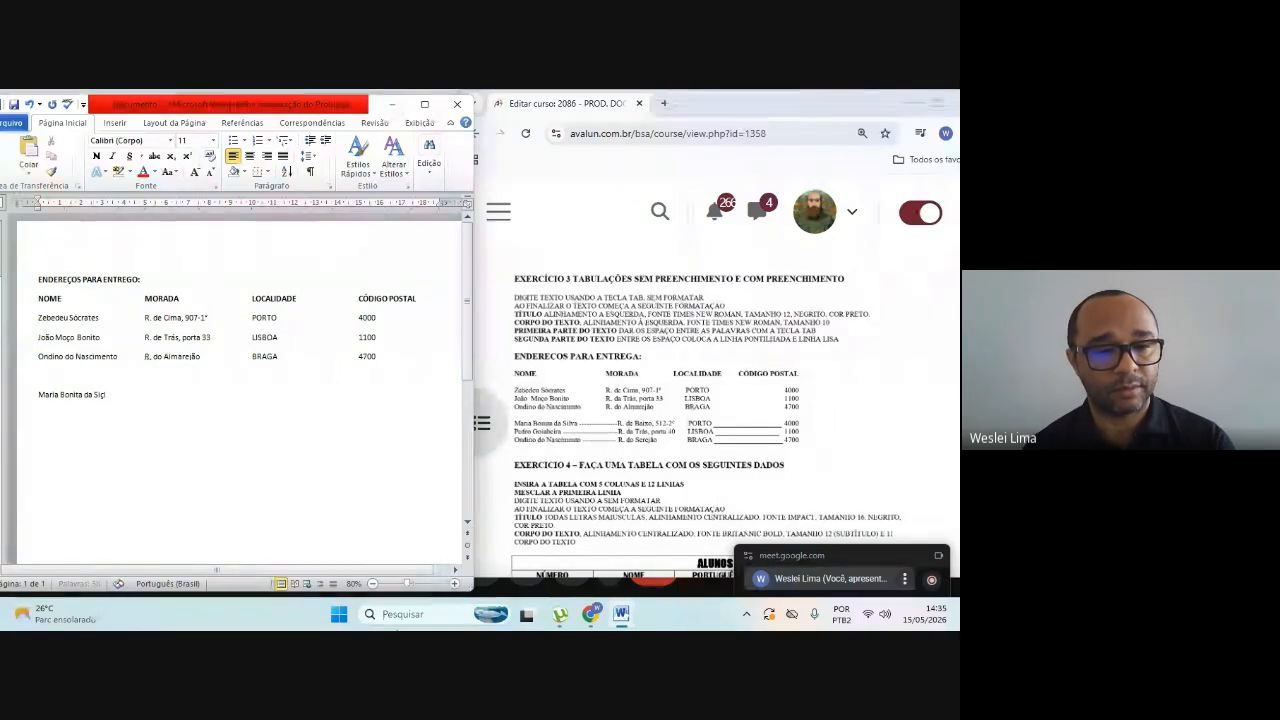
text(va)
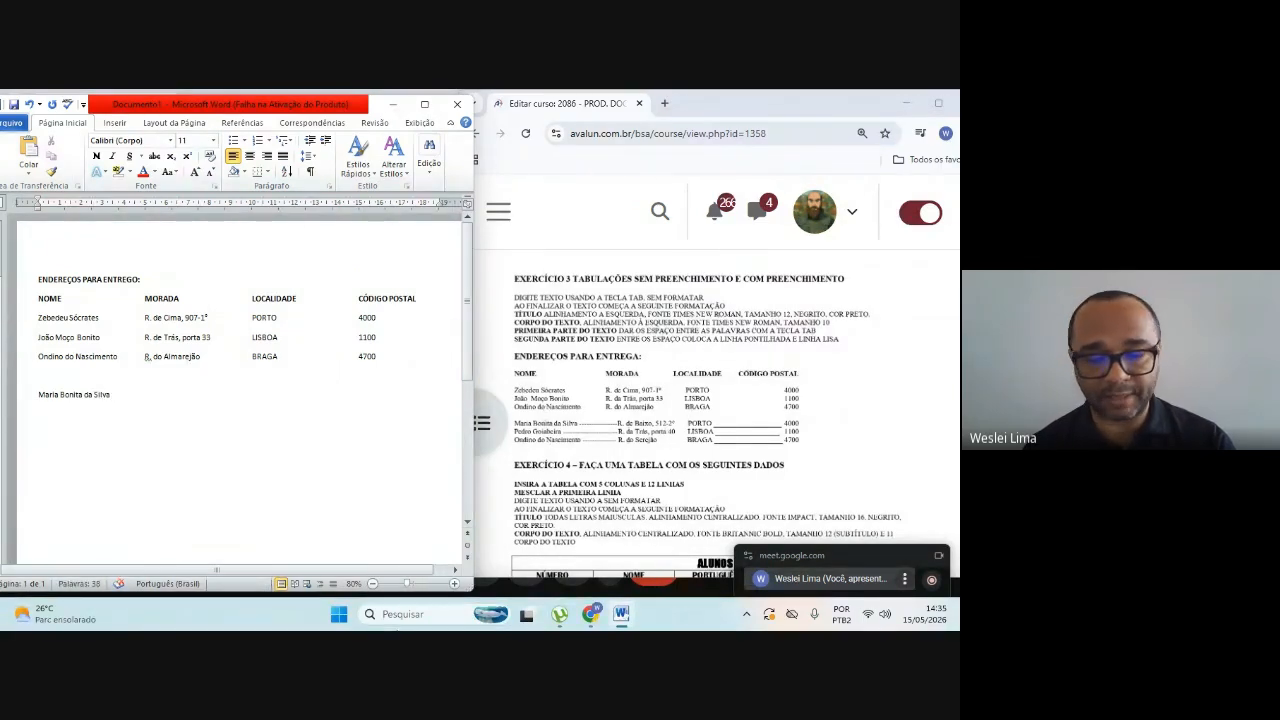
text(-------)
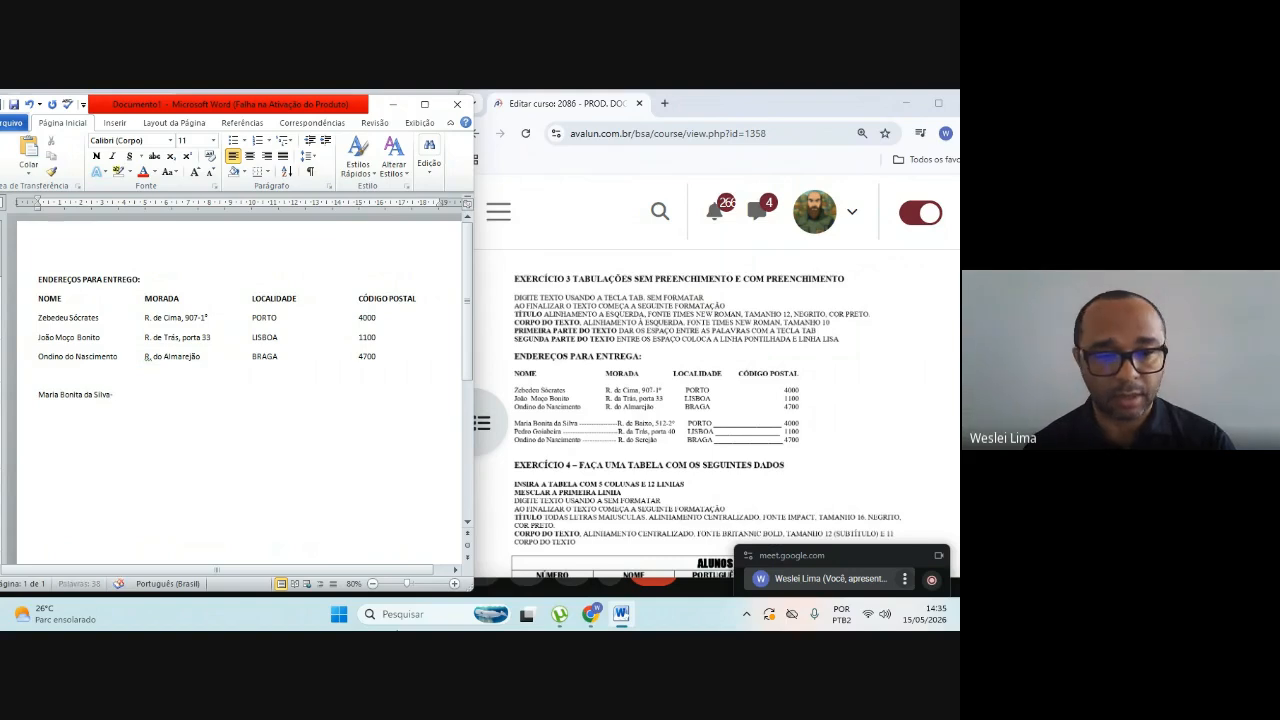
text(-----)
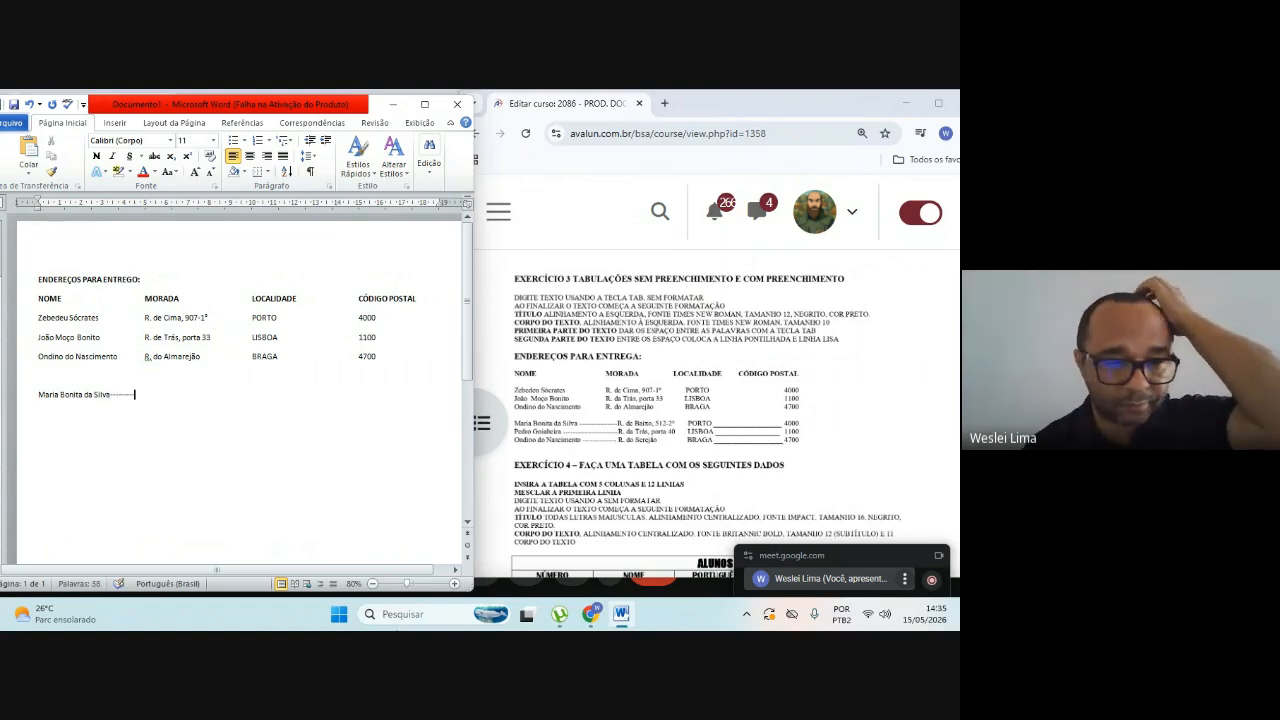
text(----)
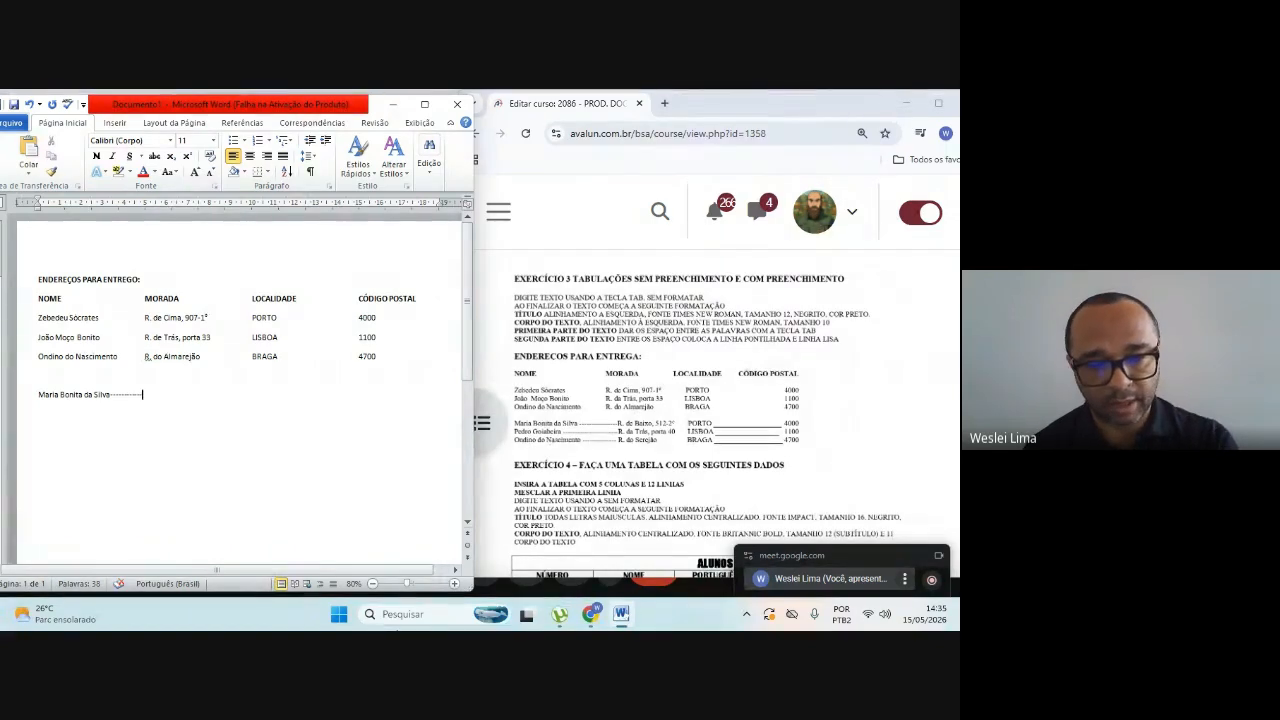
text(R.)
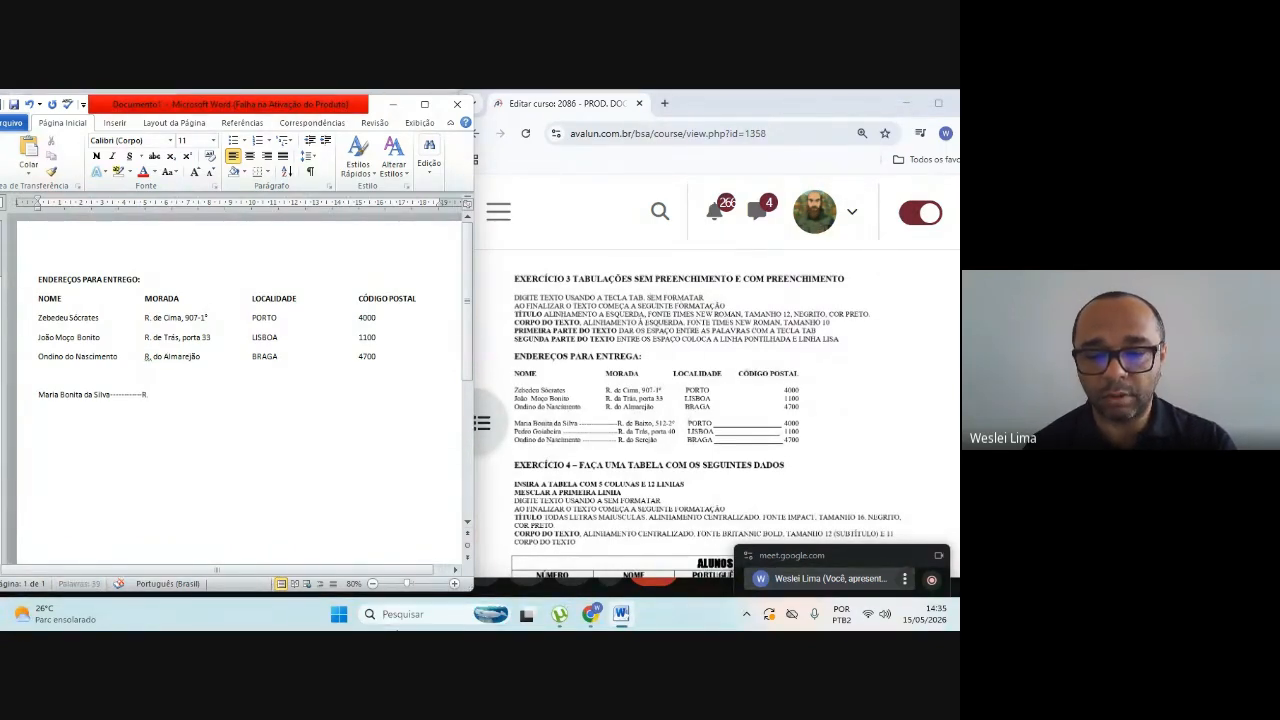
text( de B)
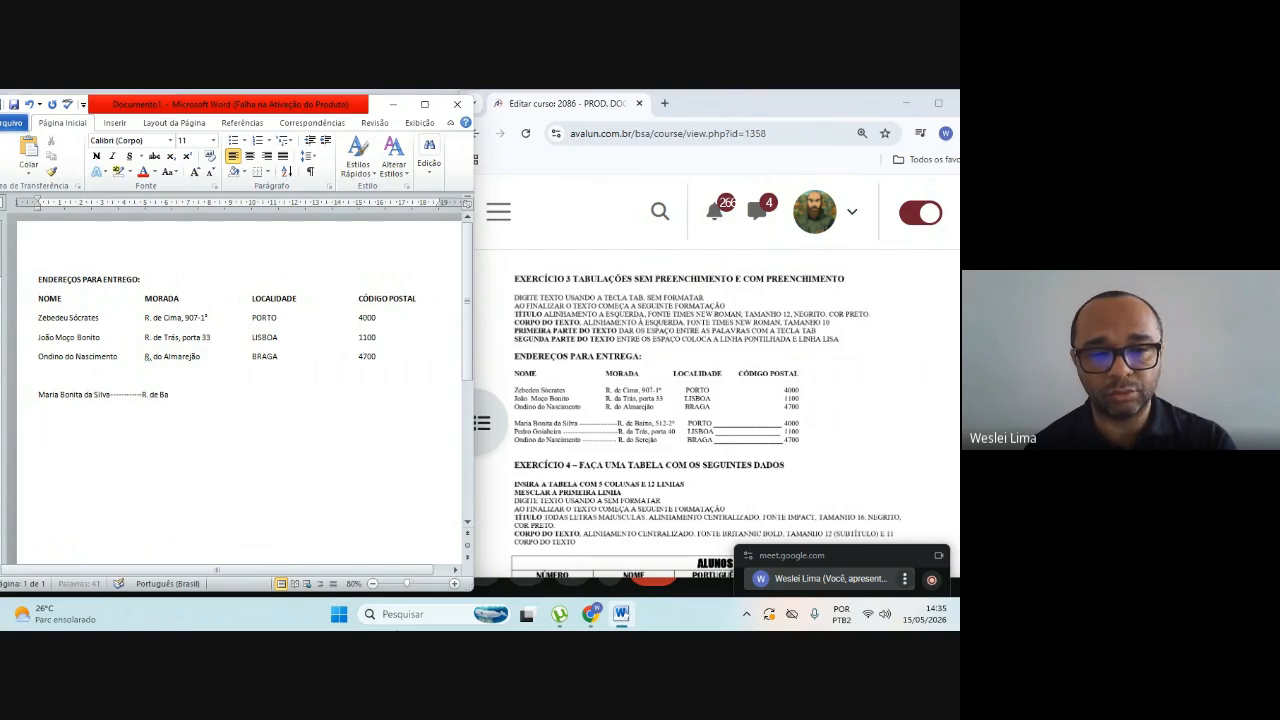
text(aixo)
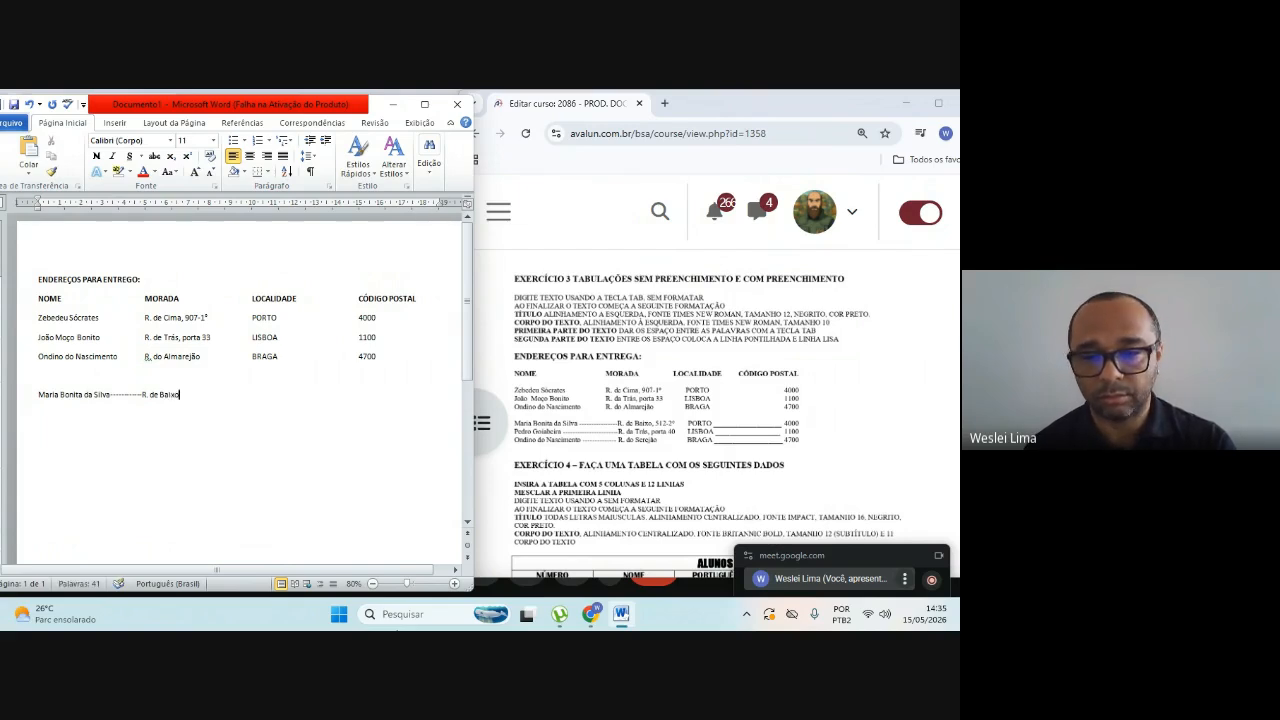
text(,)
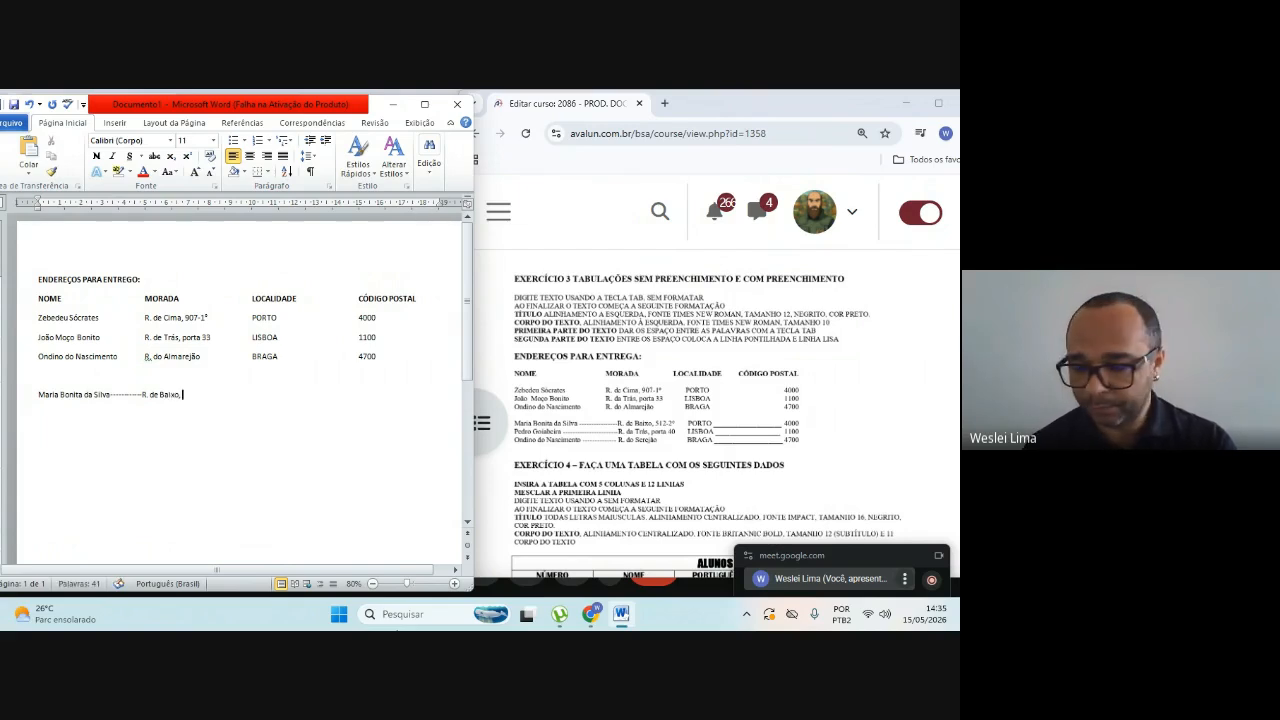
text( 51)
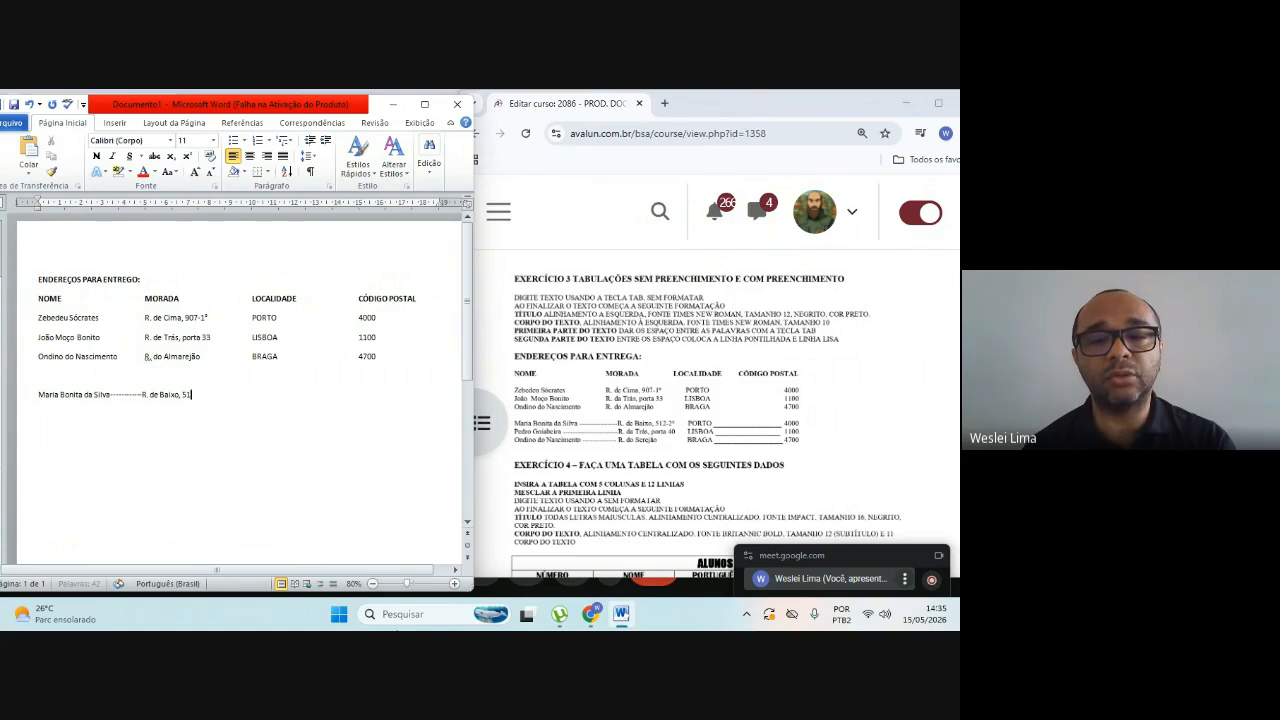
text(2-2)
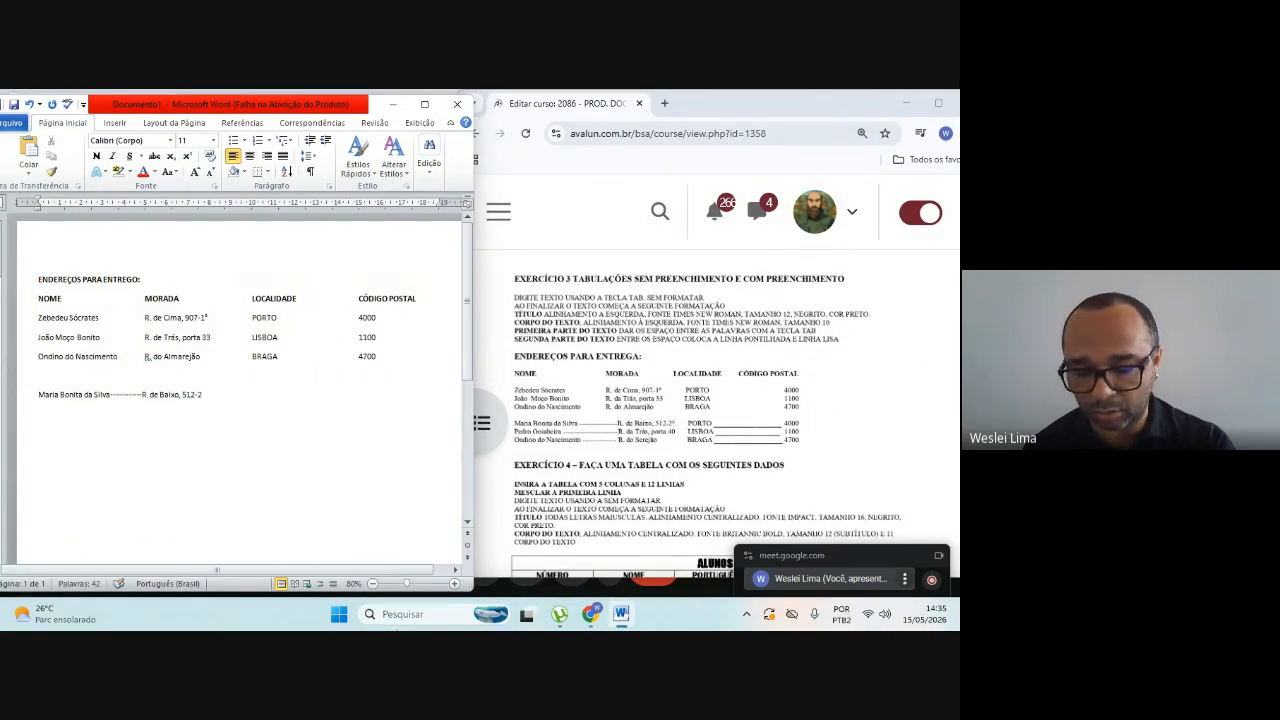
text(º)
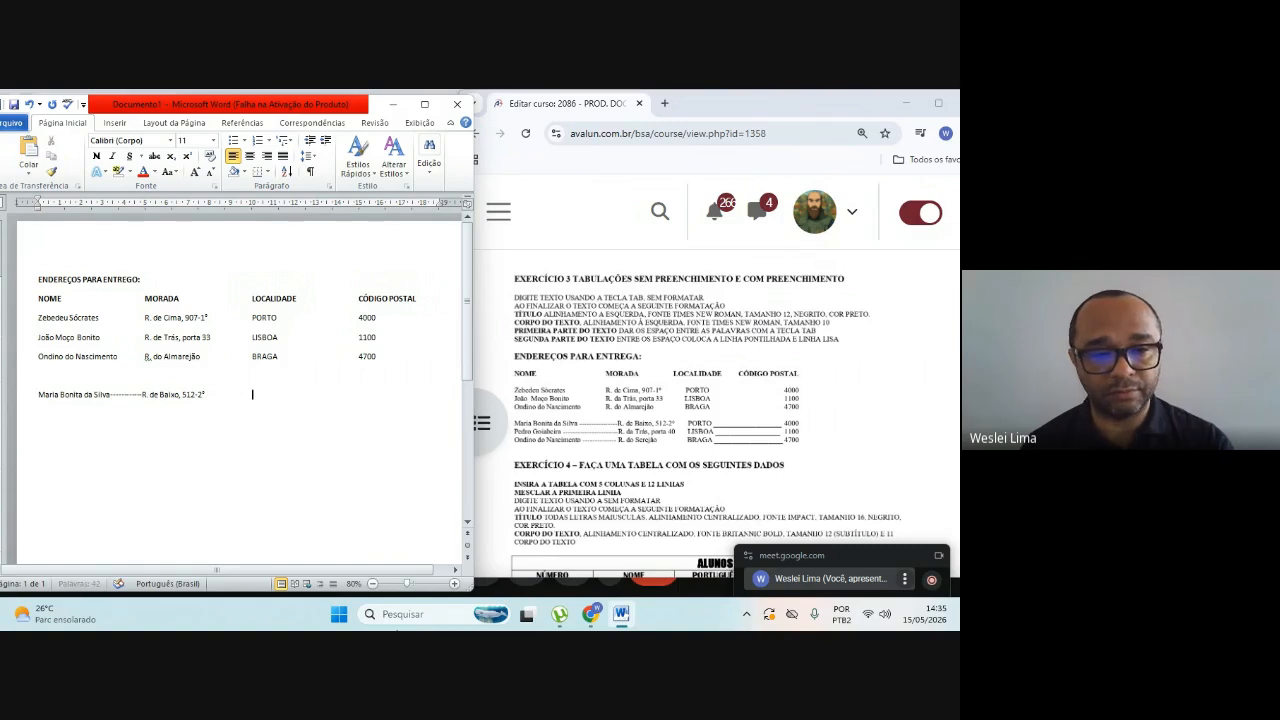
Step: Add the fourth recipient's locality under LOCALIDADE, followed by a solid underscore line and the postal code under CÓDIGO POSTAL
key(Tab)
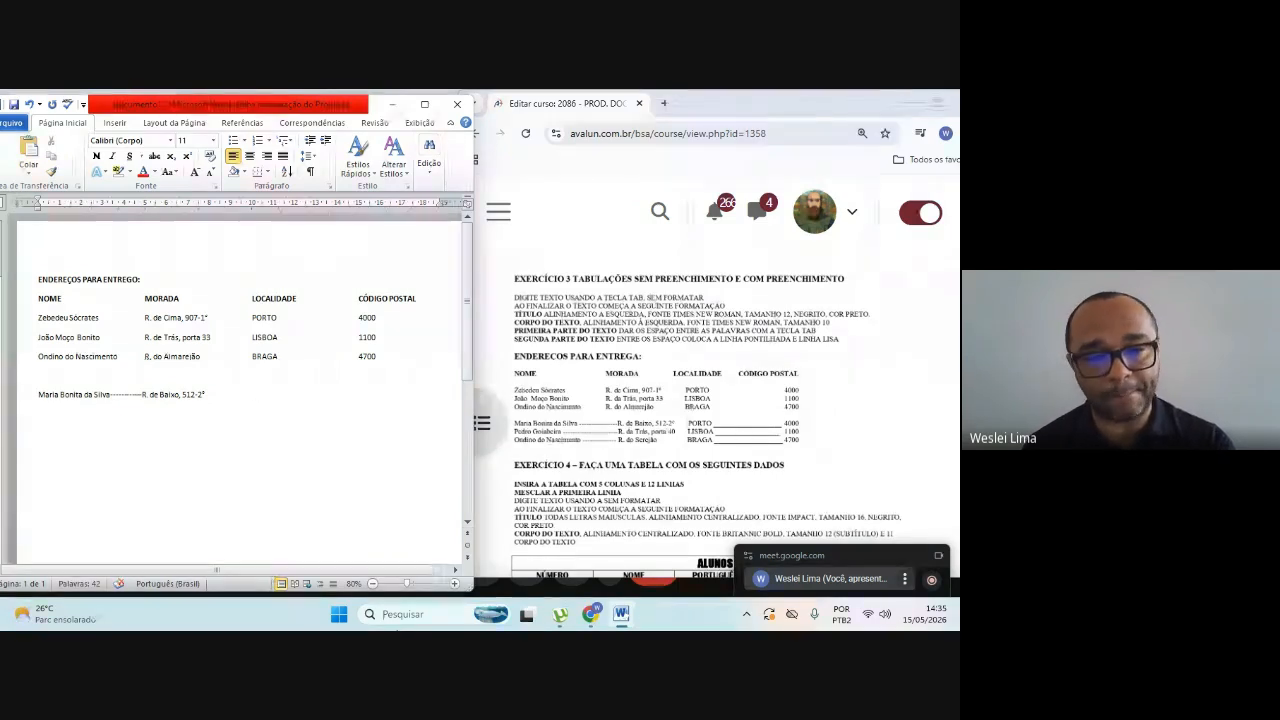
text(PORTO__)
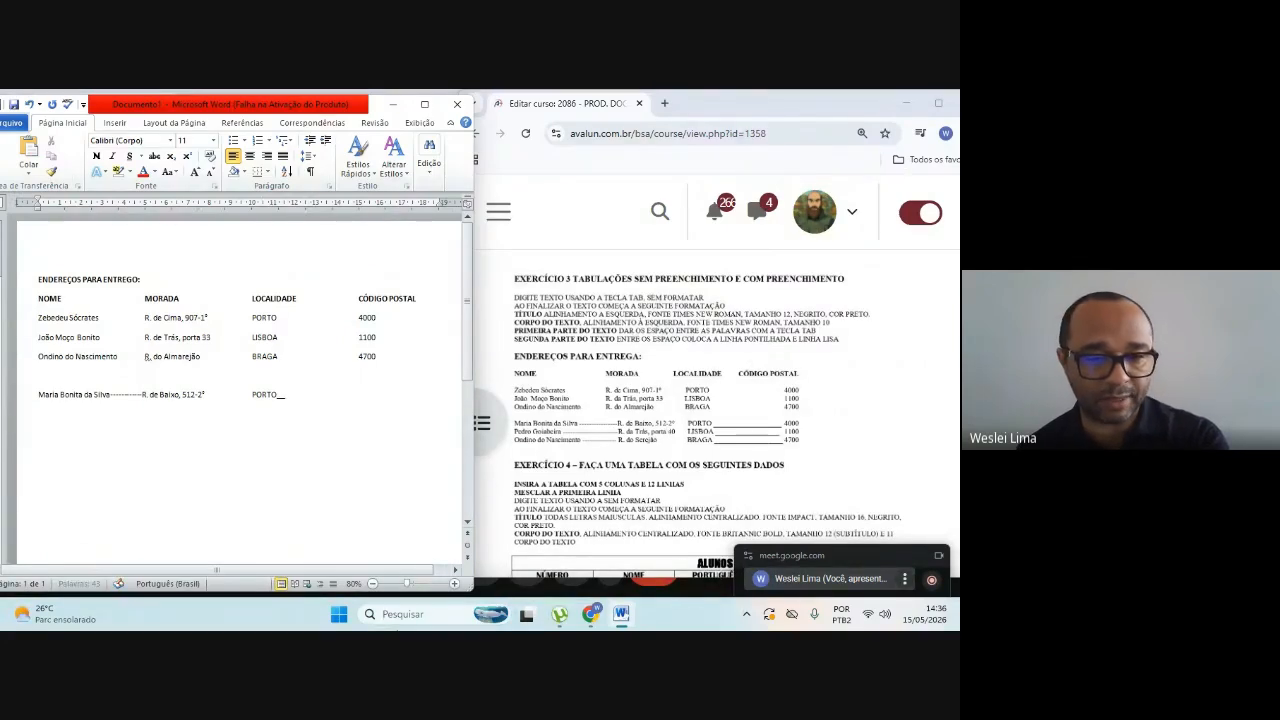
key(Tab)
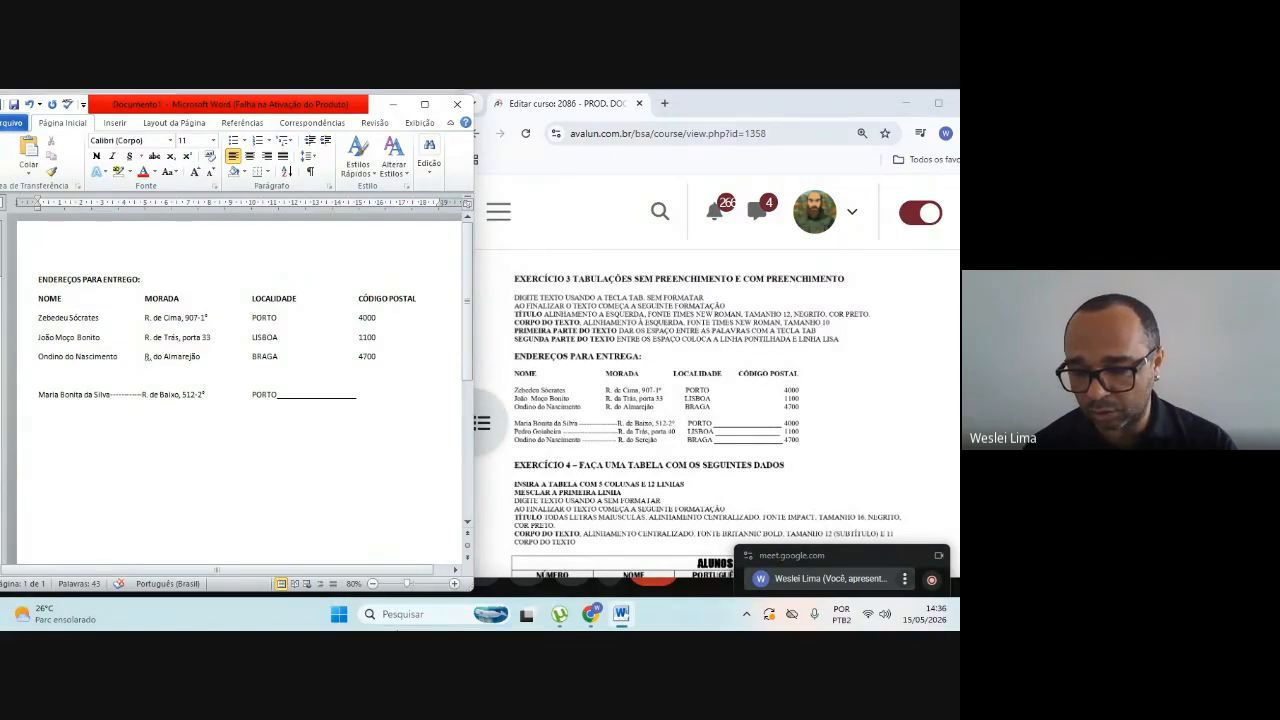
text(4000)
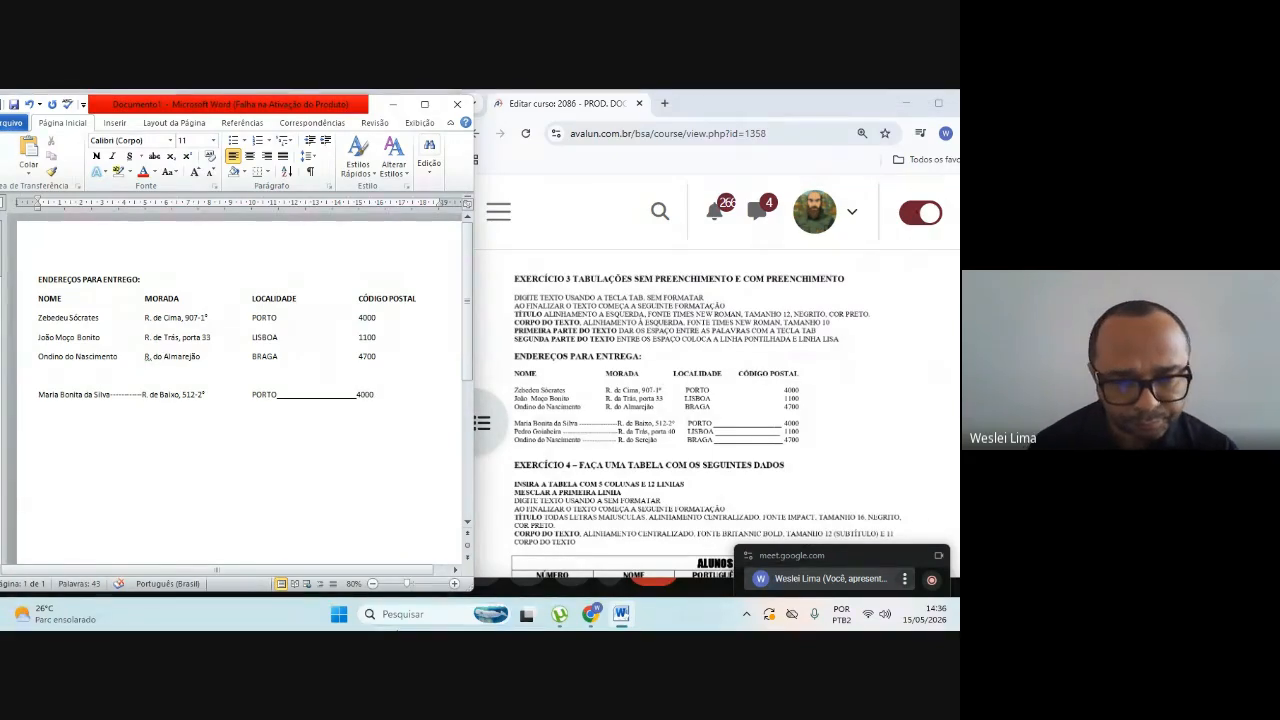
Step: Try to lengthen the solid line before the fourth recipient's postal code by one underscore
key(Left)
key(Left)
key(Left)
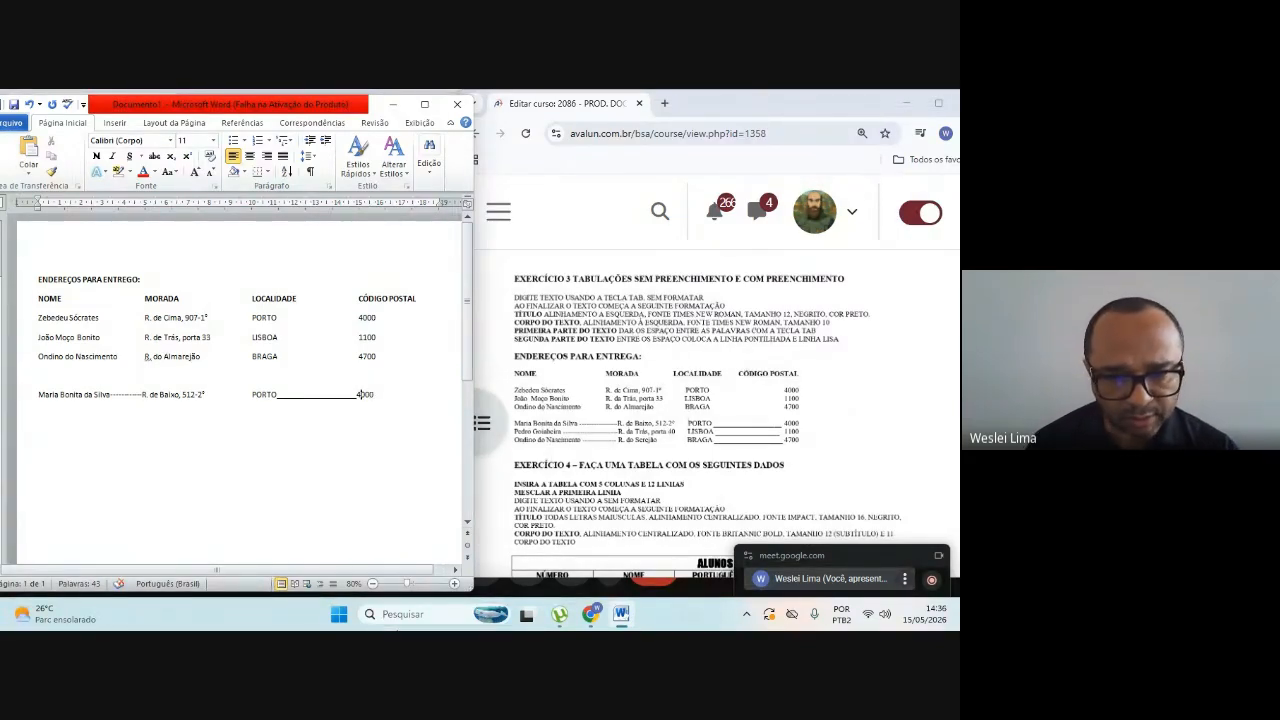
key(Left)
text(_)
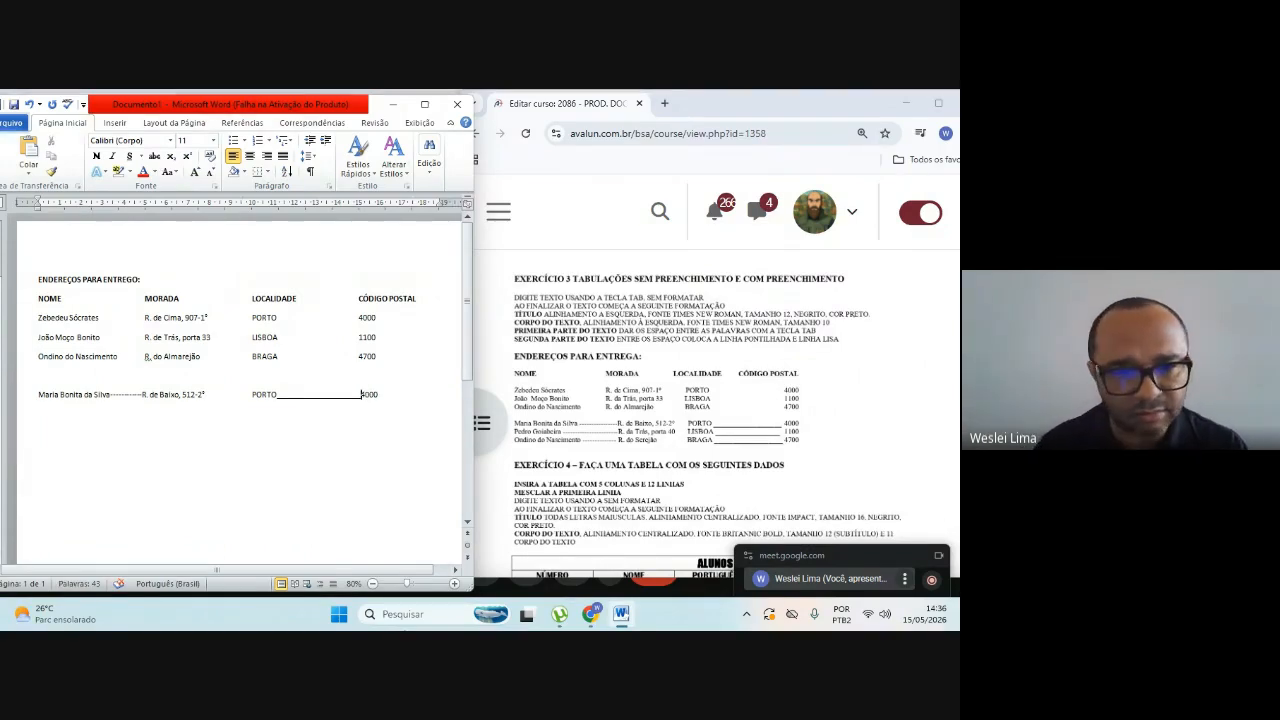
key(BackSpace)
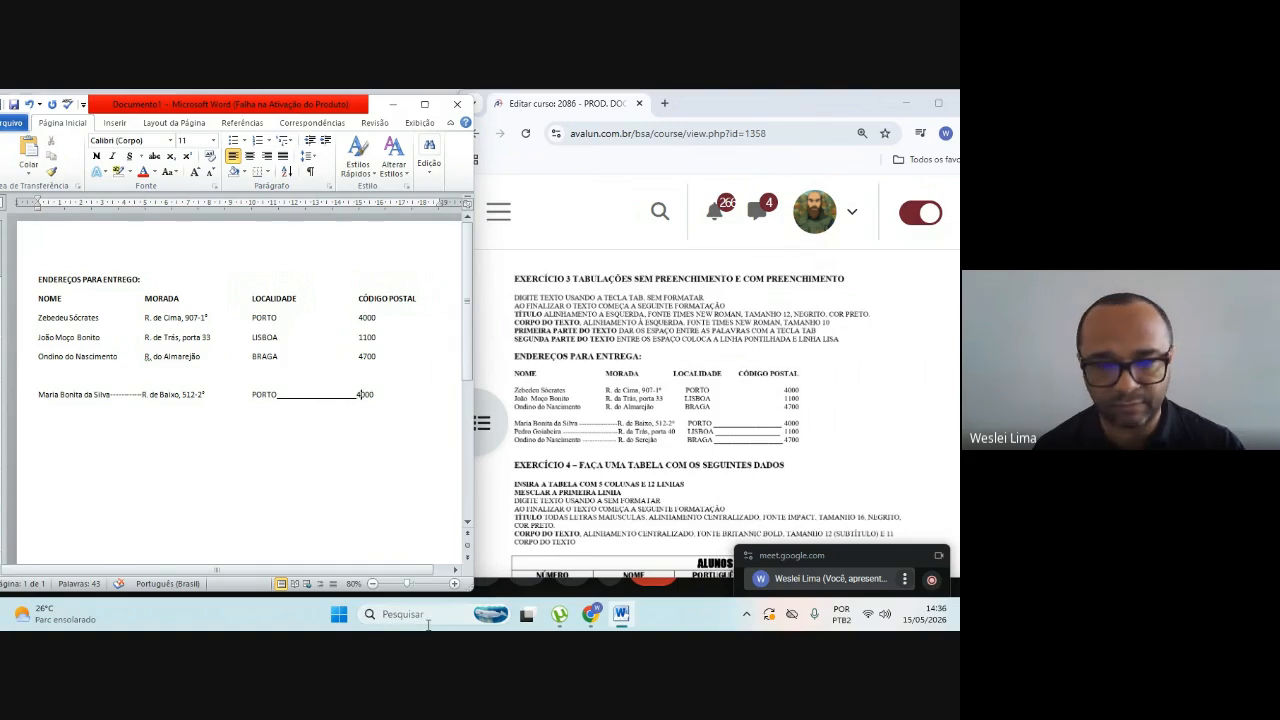
Step: Enter the fifth recipient's full name on a new line and fill the gap up to the MORADA column with hyphens
key(End)
key(Return)
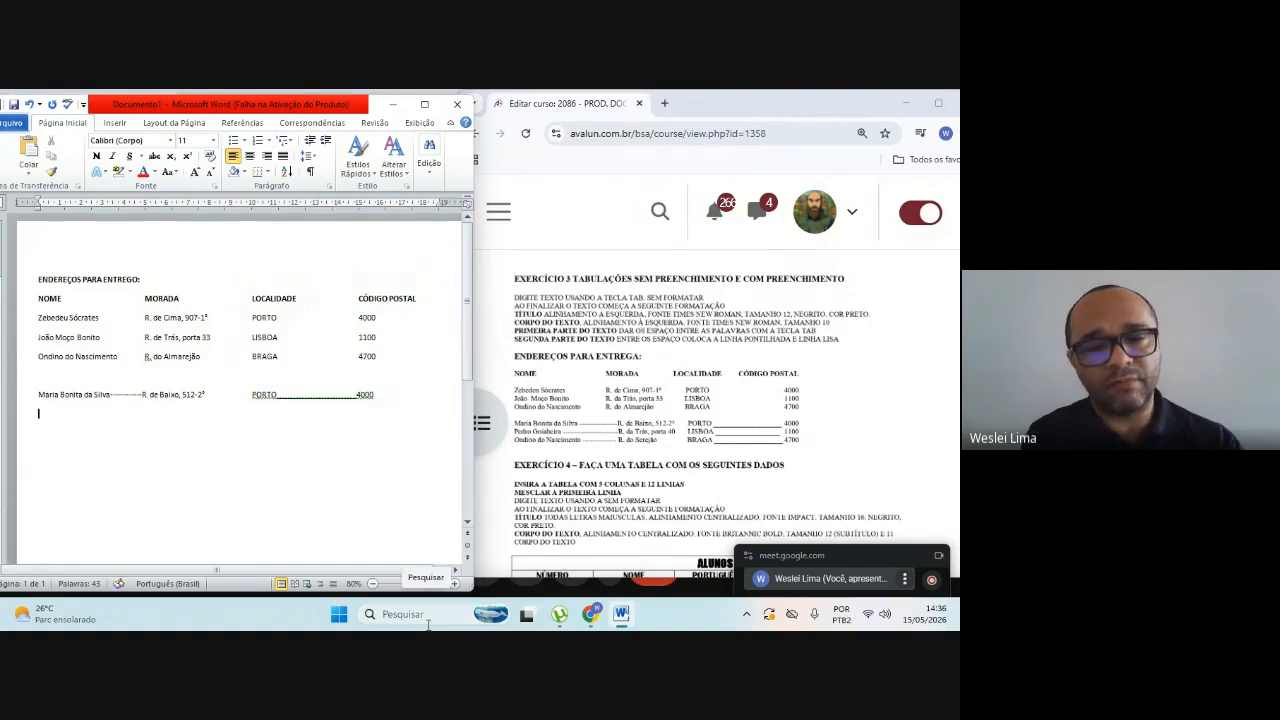
text(pEDRO)
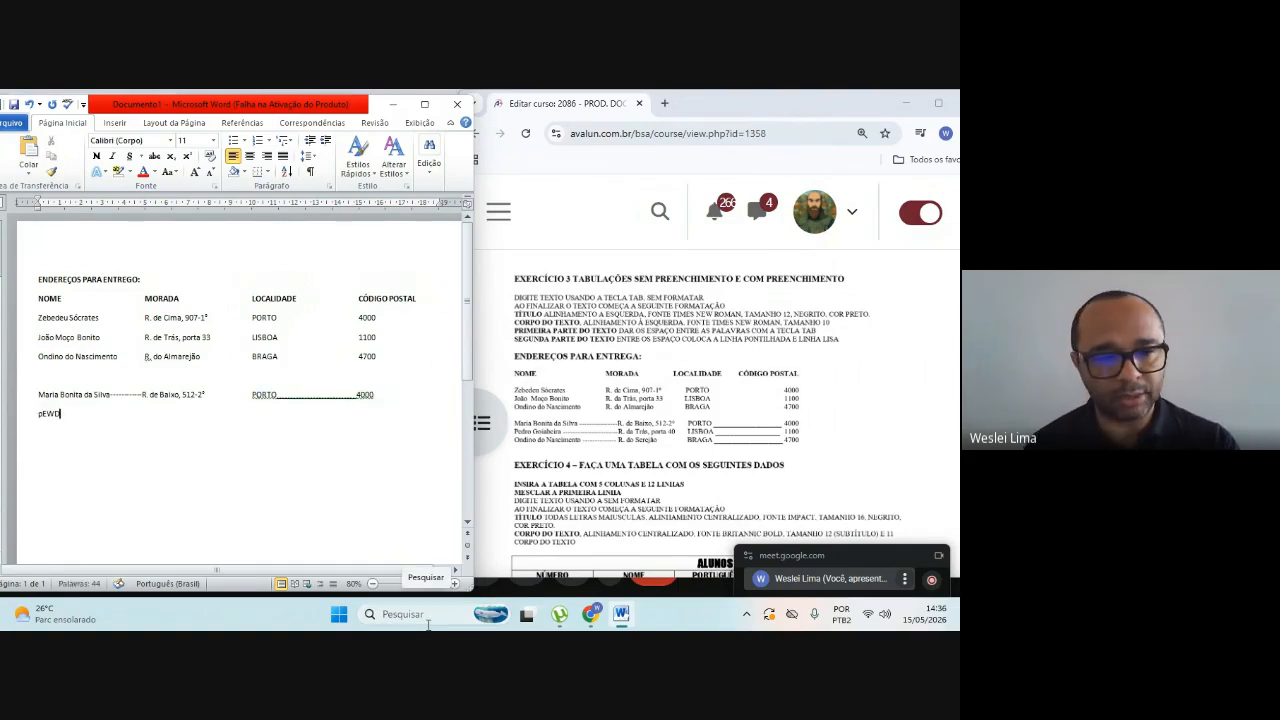
key(BackSpace)
key(BackSpace)
key(BackSpace)
key(BackSpace)
key(BackSpace)
text(Ped)
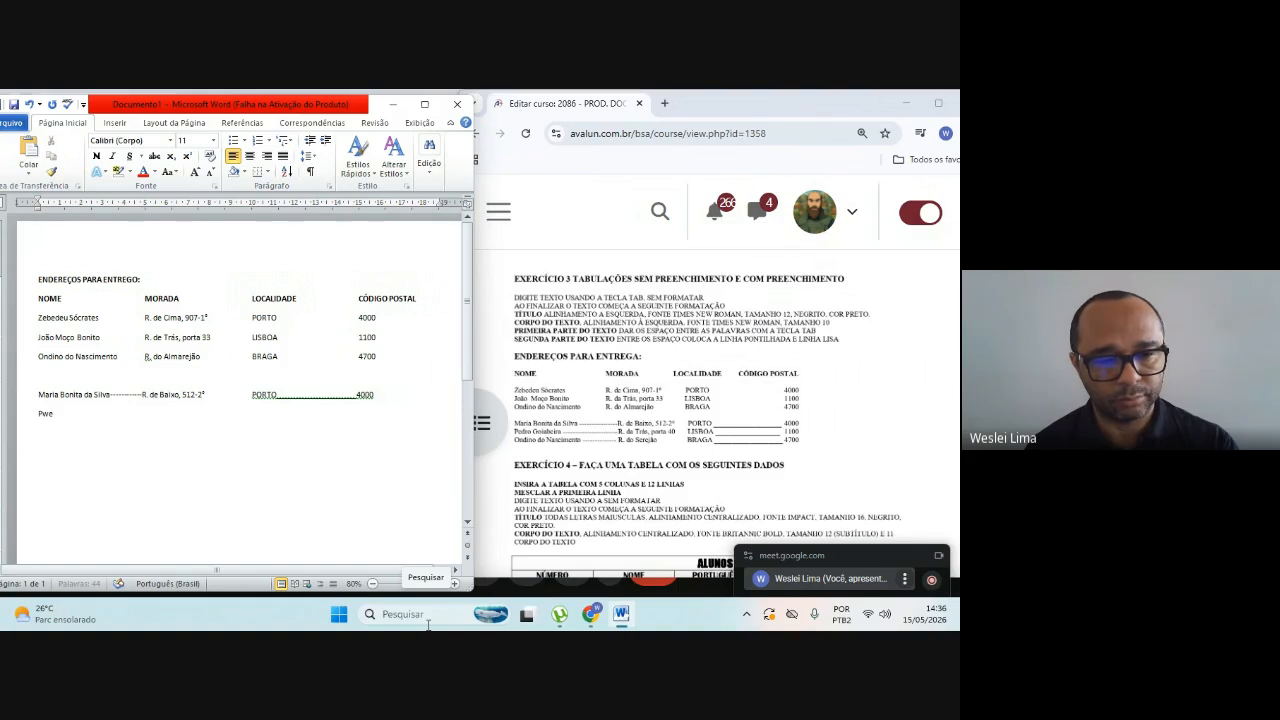
text(ro )
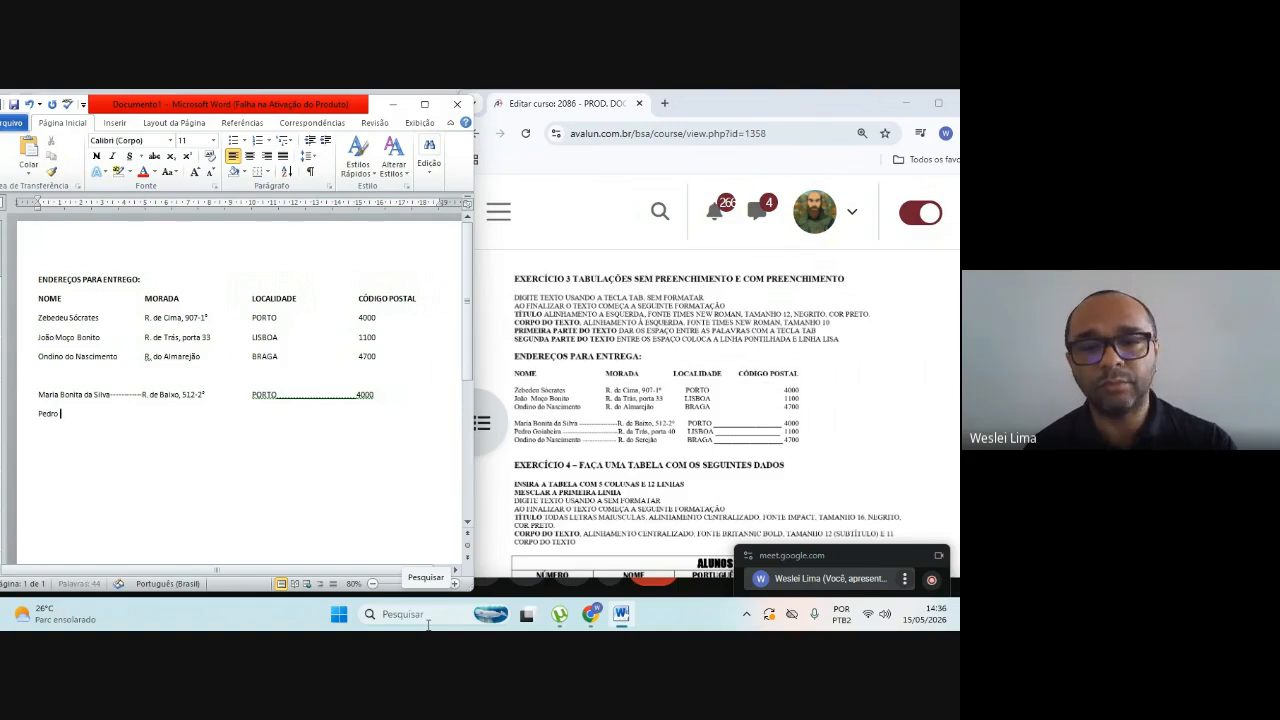
text(G)
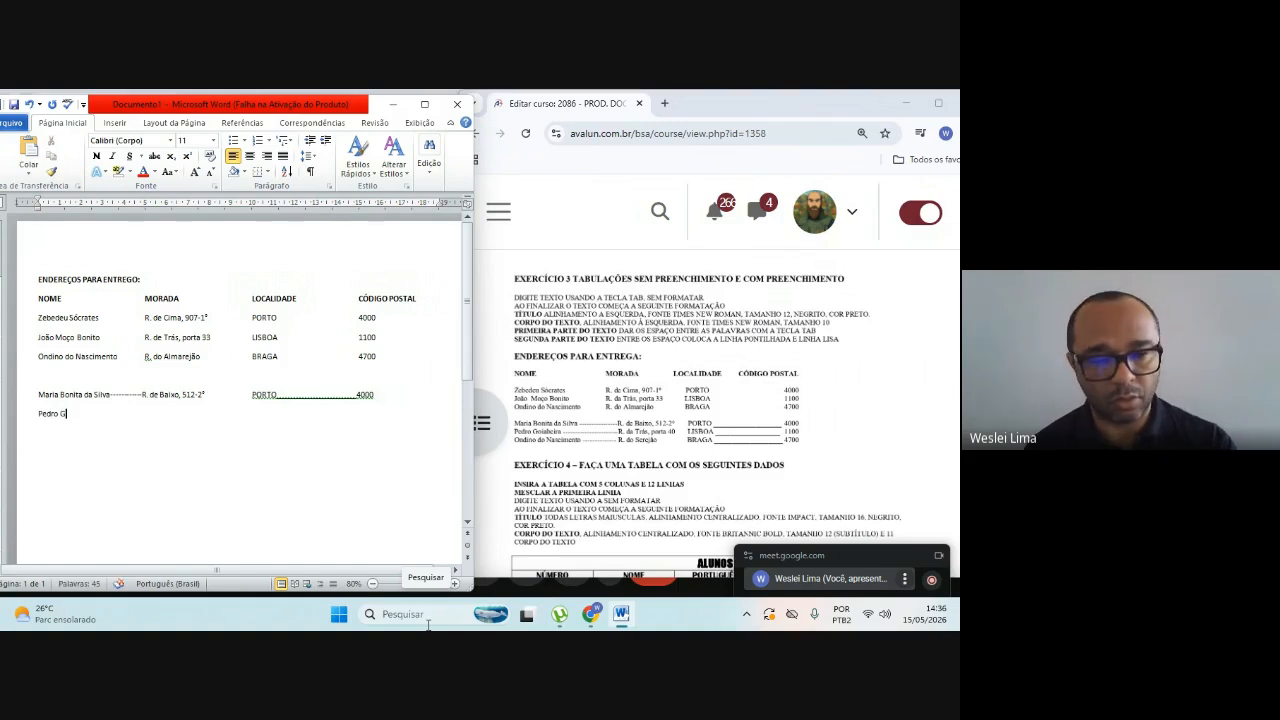
text(oiabeira)
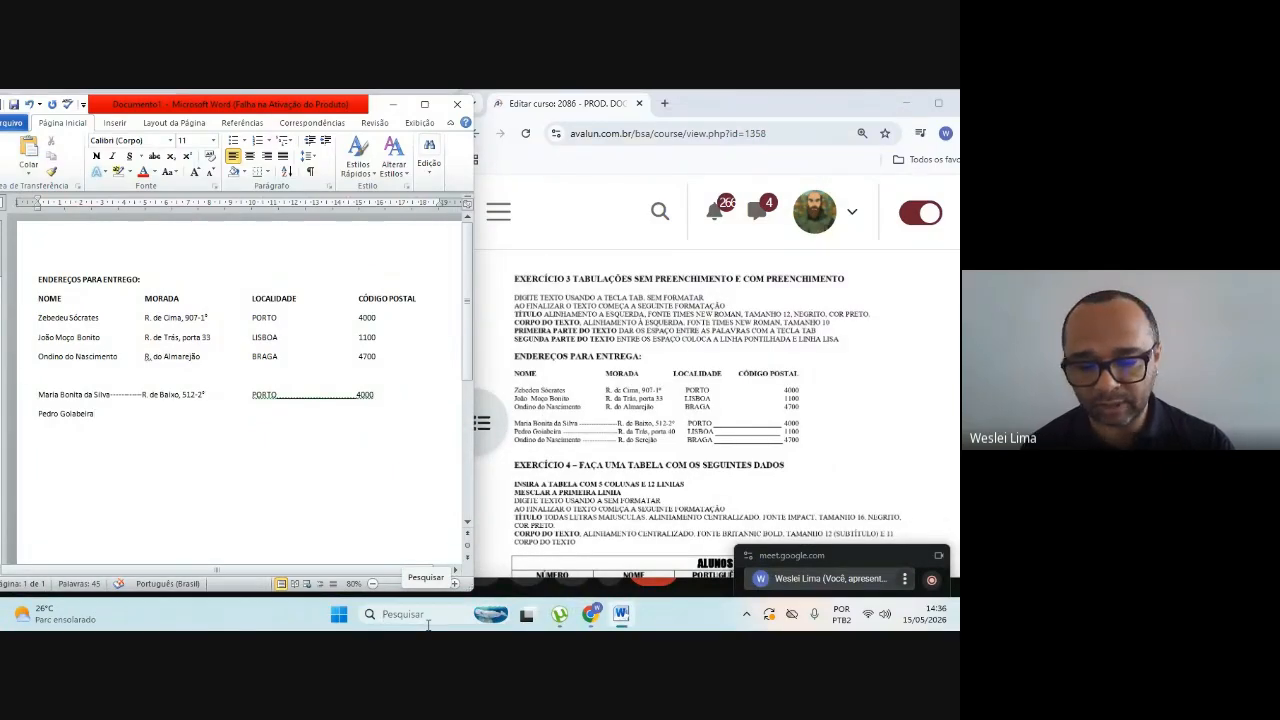
key(Tab)
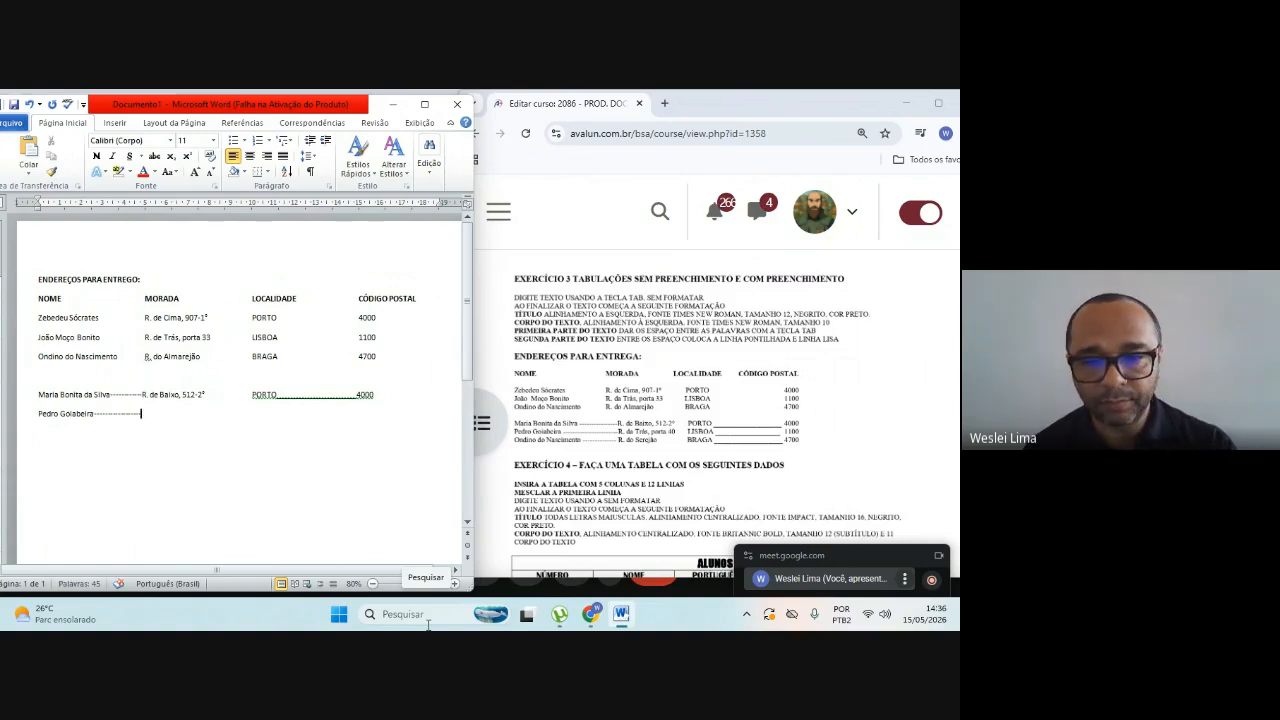
Step: Enter the fifth recipient's street address and door number after the hyphen line
text(R)
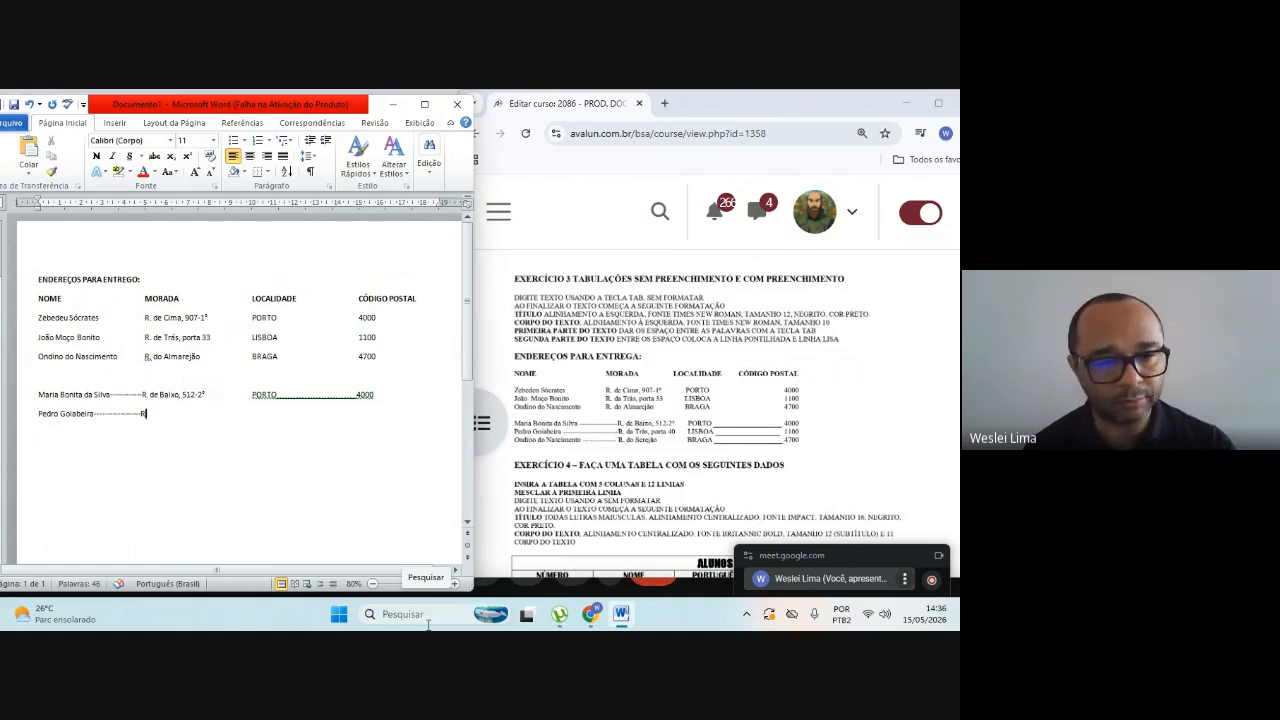
text(.)
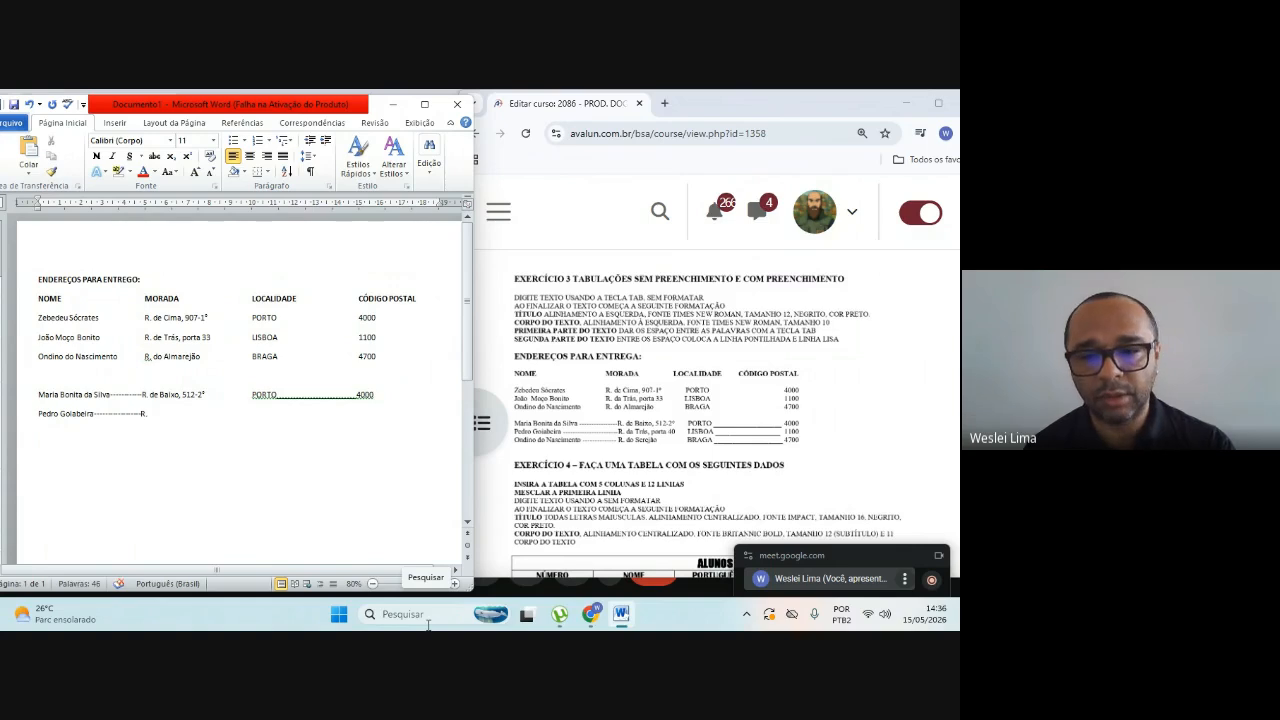
text( de)
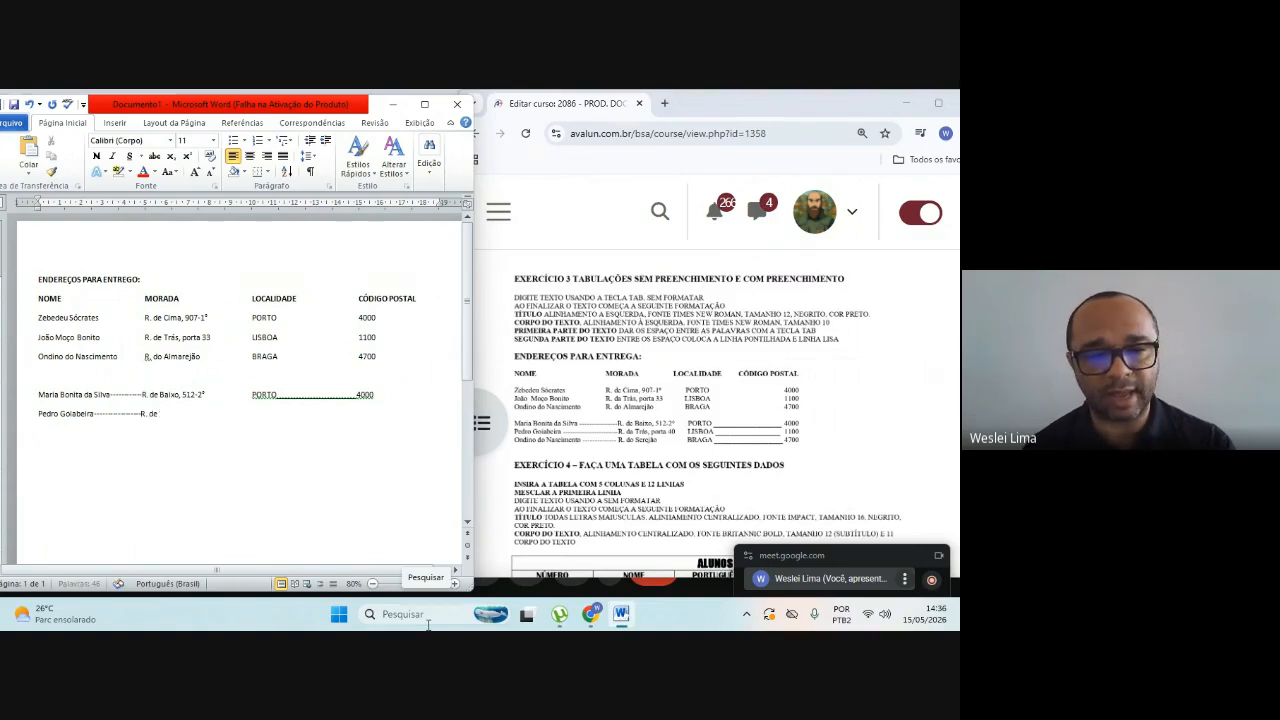
text( Tra)
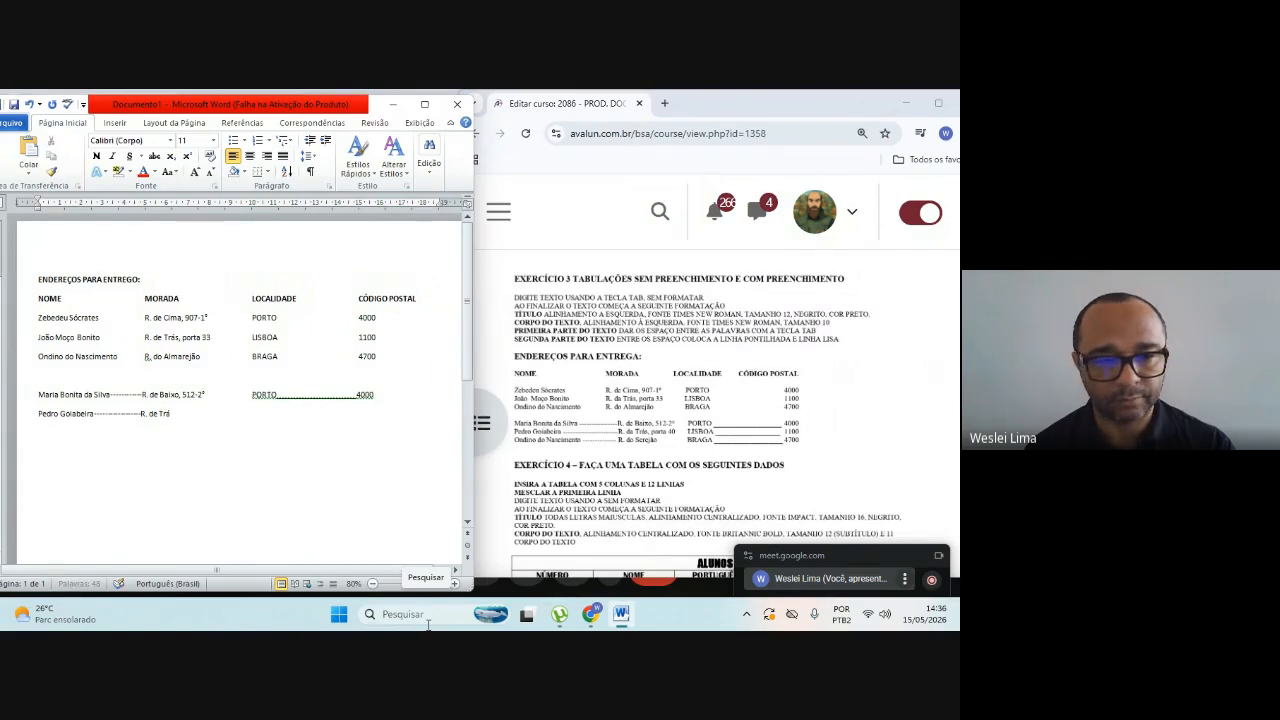
text(s,)
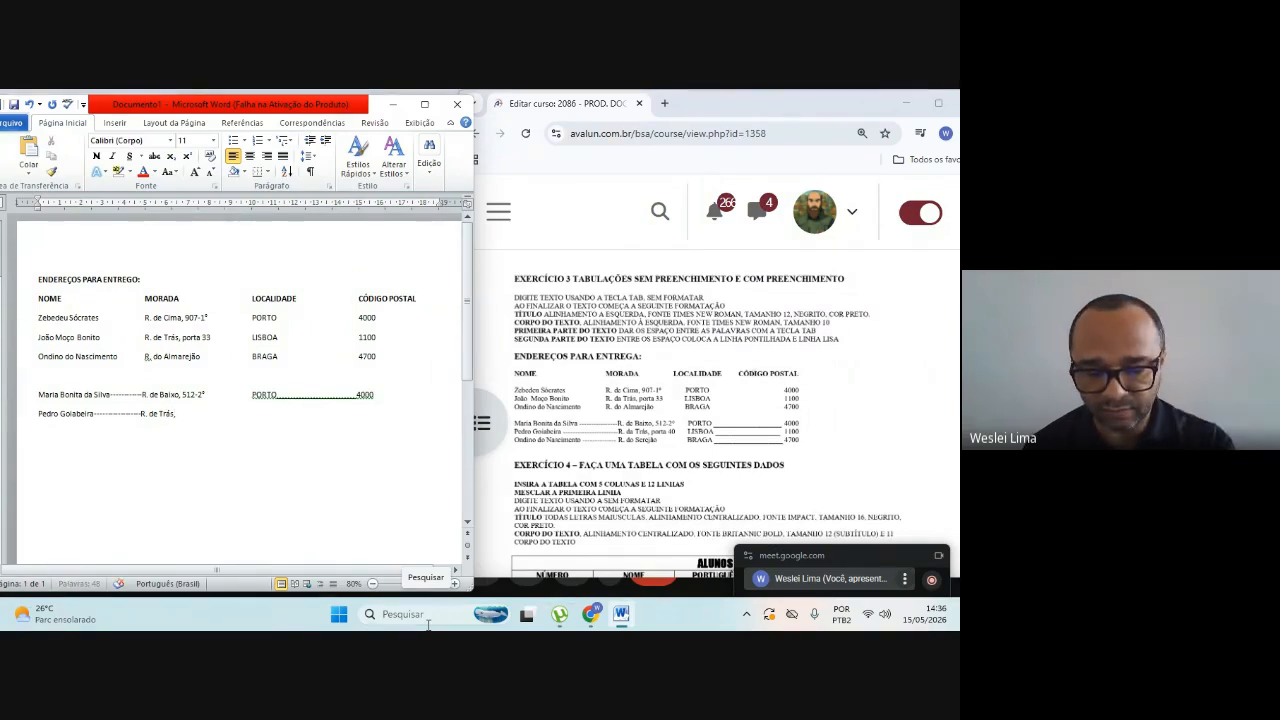
text( porta 40)
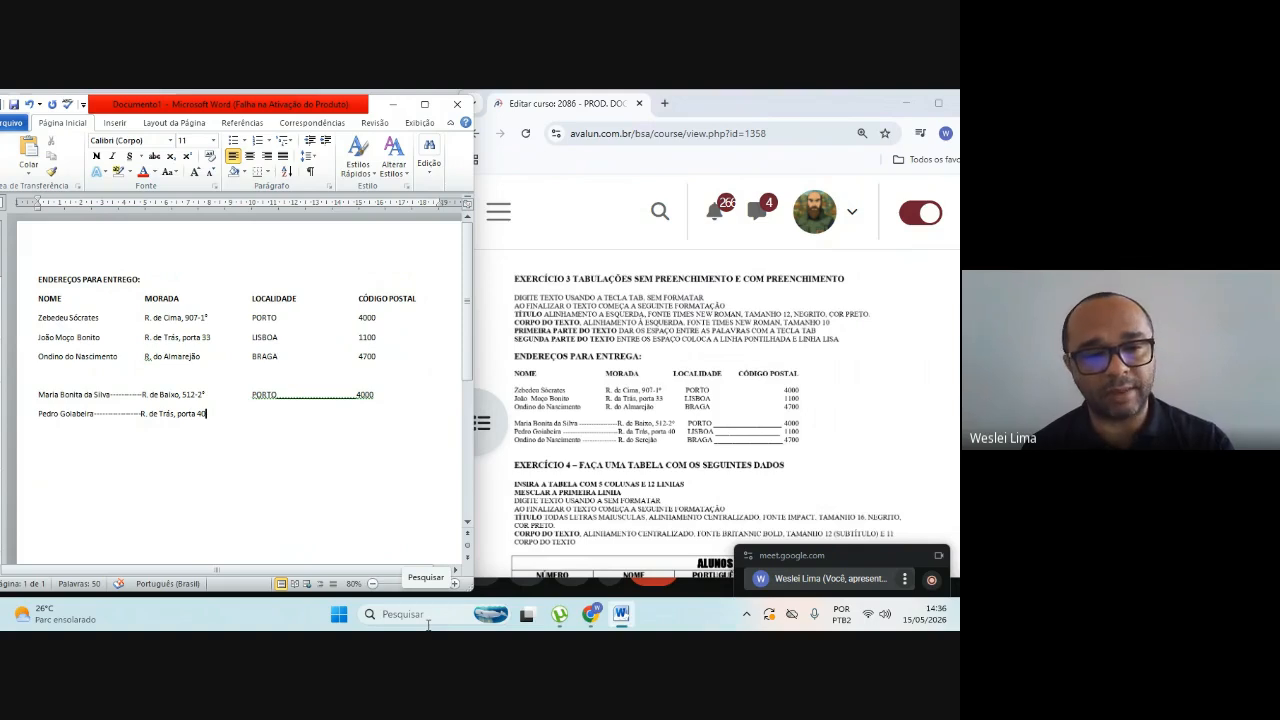
Step: Complete the fifth recipient's row with the locality under LOCALIDADE, a solid underscore line and the postal code
key(Tab)
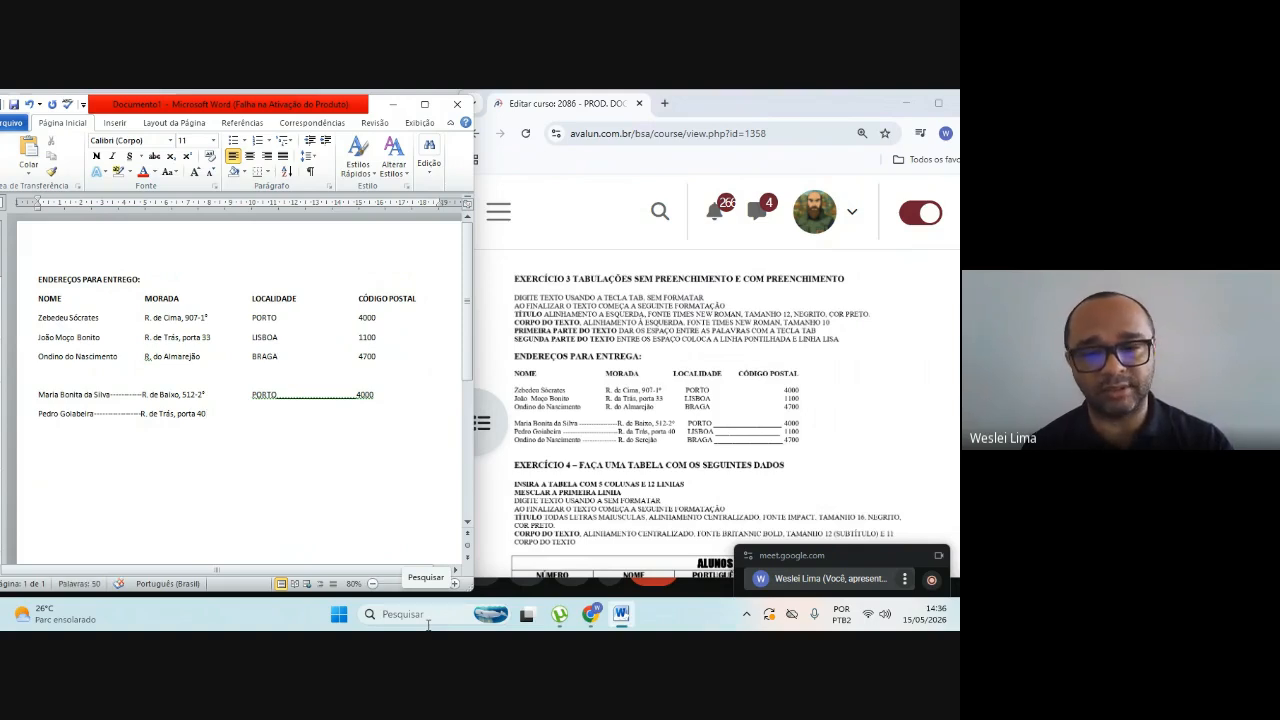
text(L)
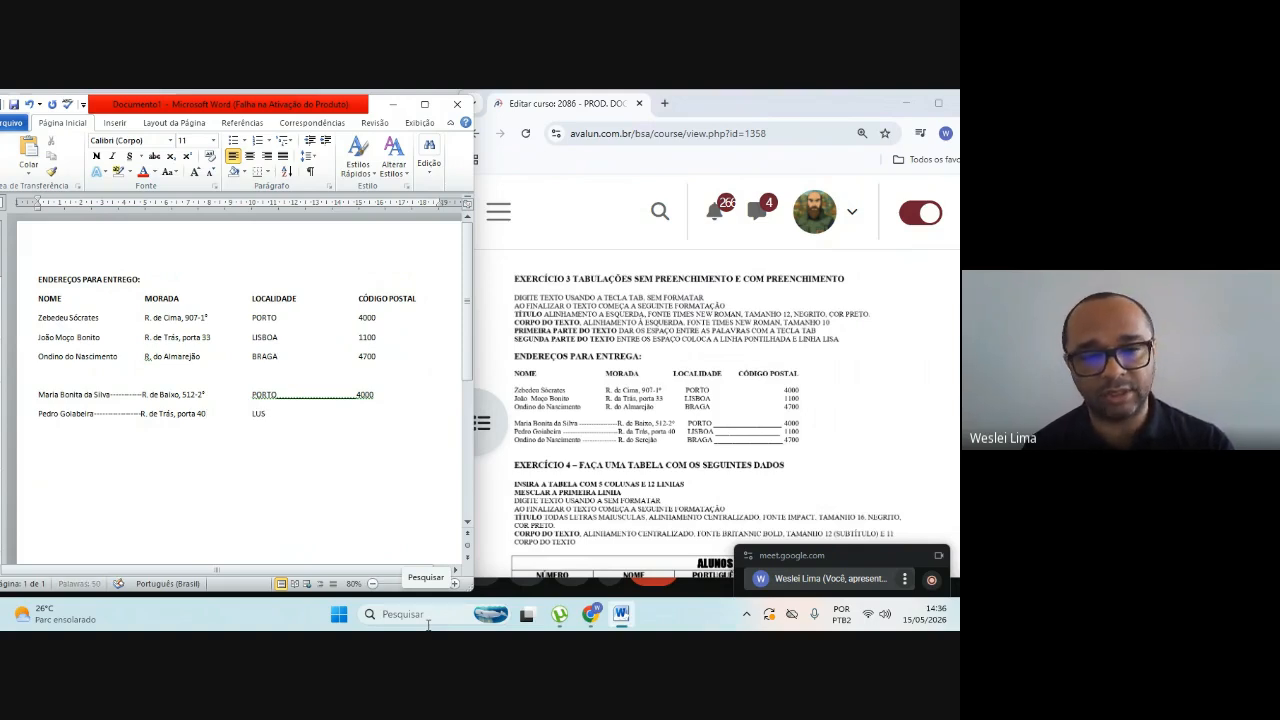
text(ISBOA)
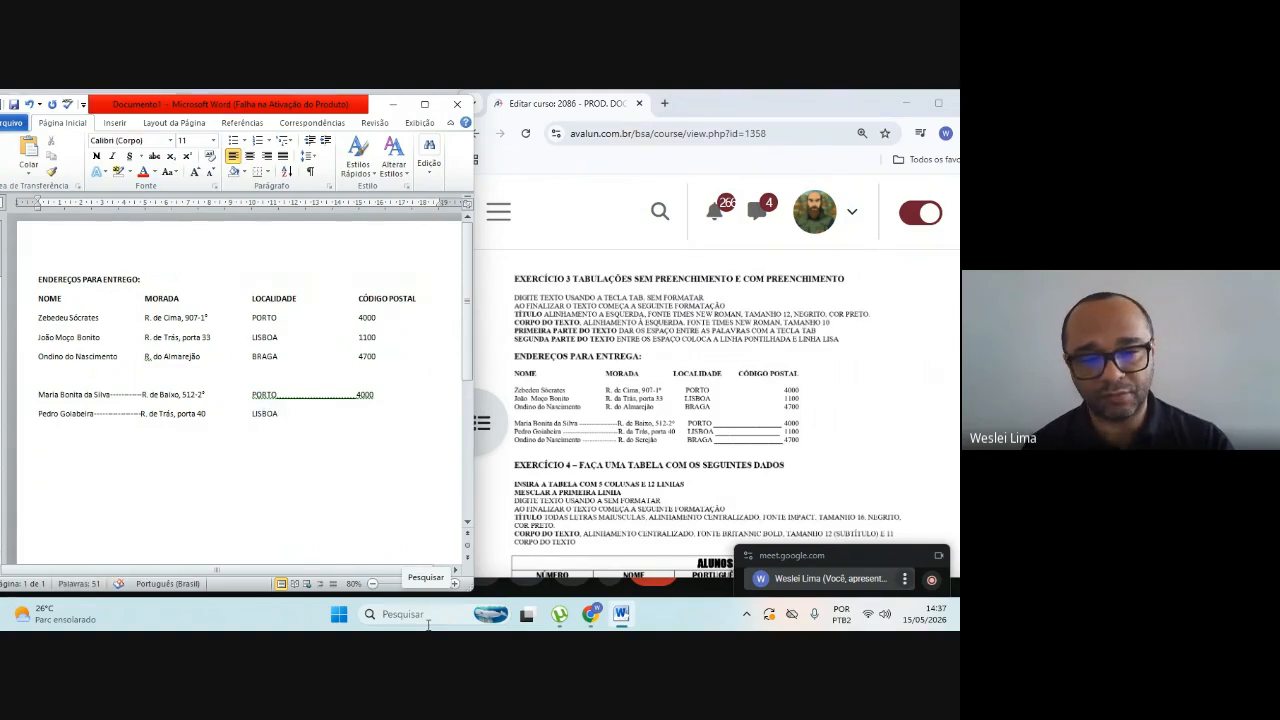
key(Tab)
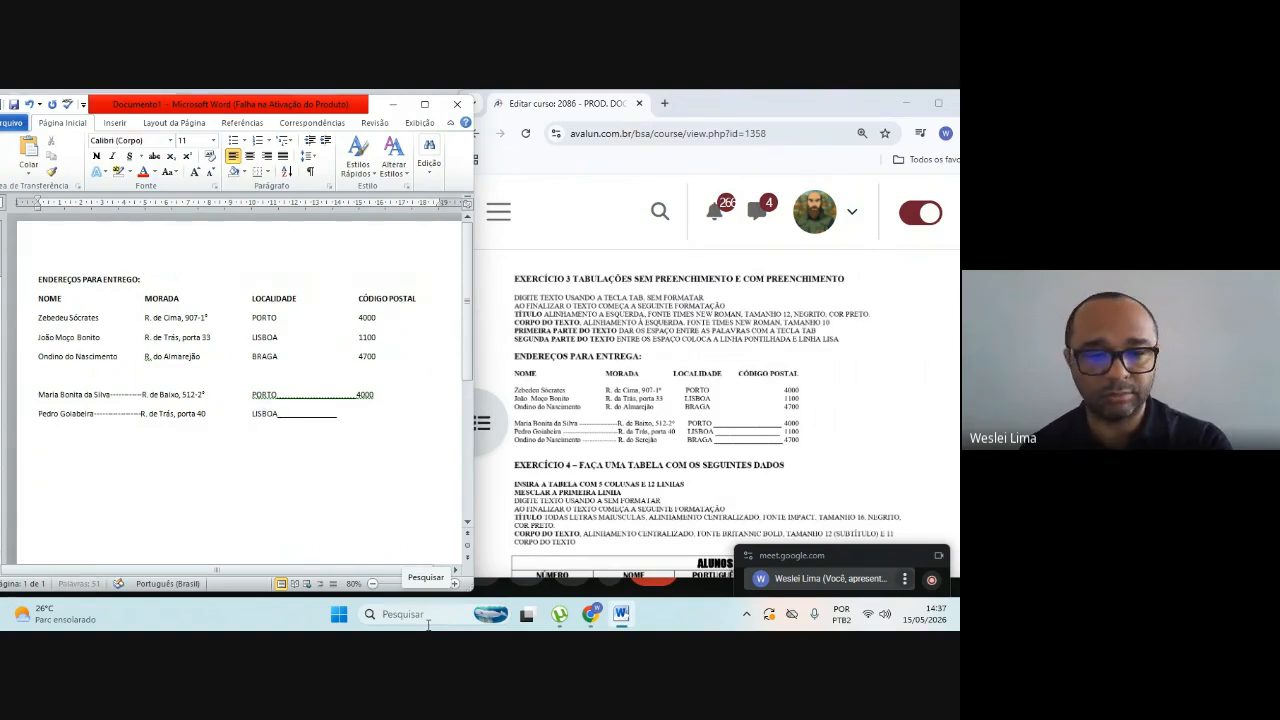
text(_______)
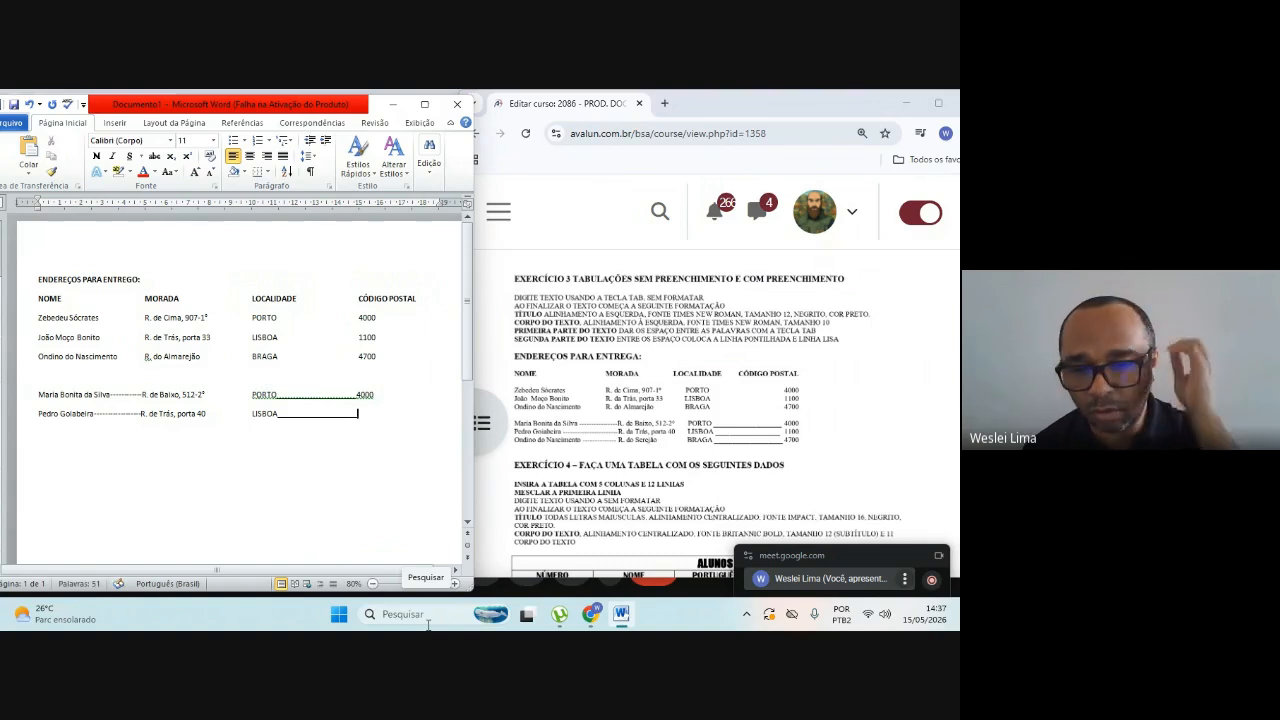
text(1100)
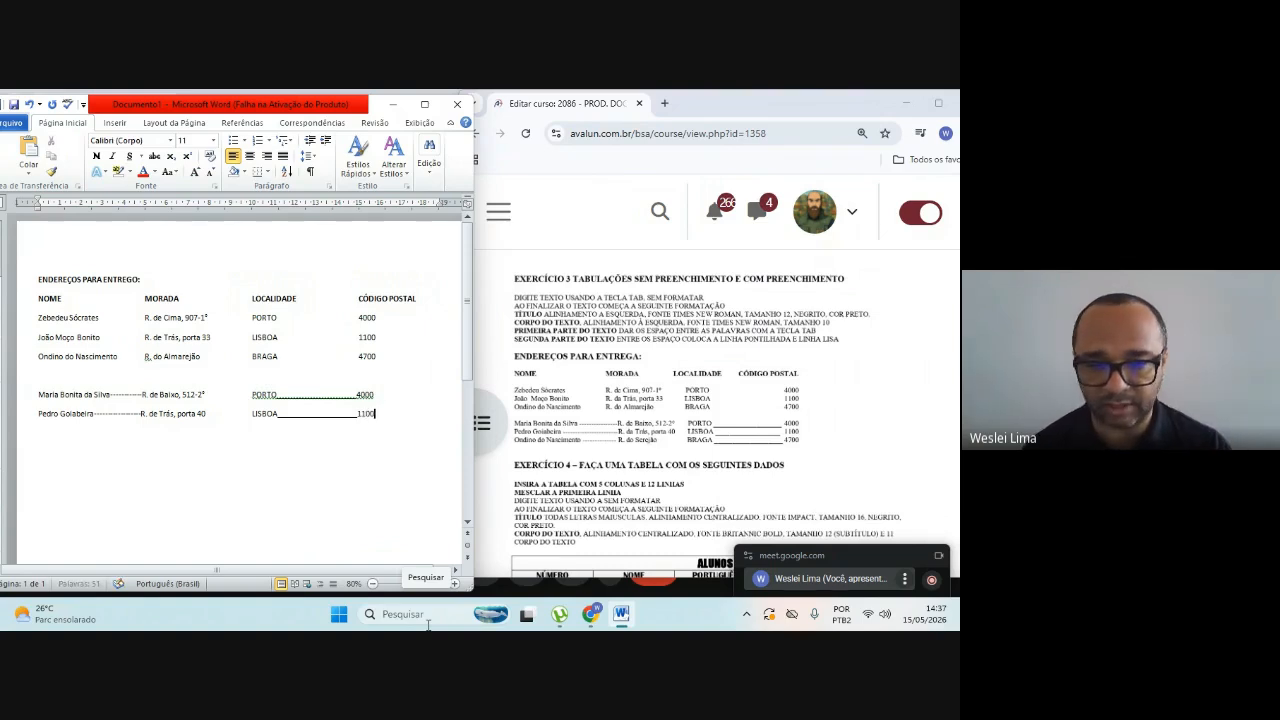
Step: Enter the sixth recipient's full name on a new line and extend it with hyphens toward the MORADA column
key(Return)
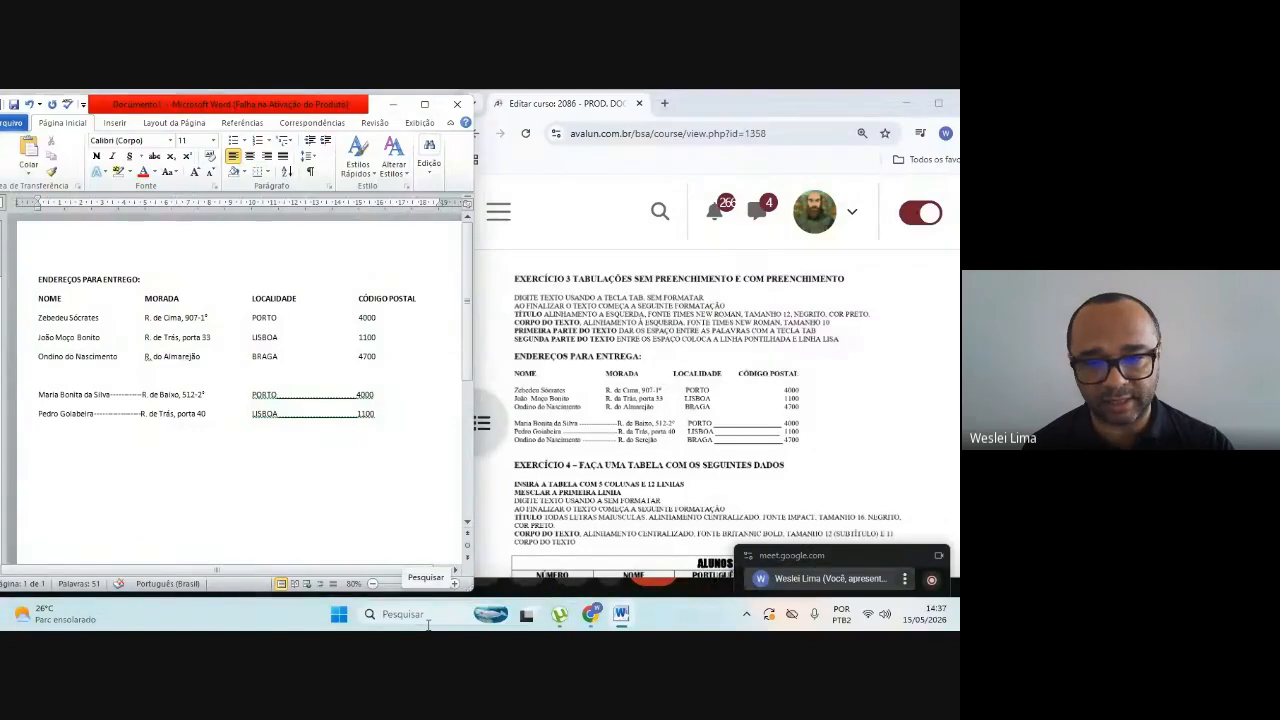
text(Ondino)
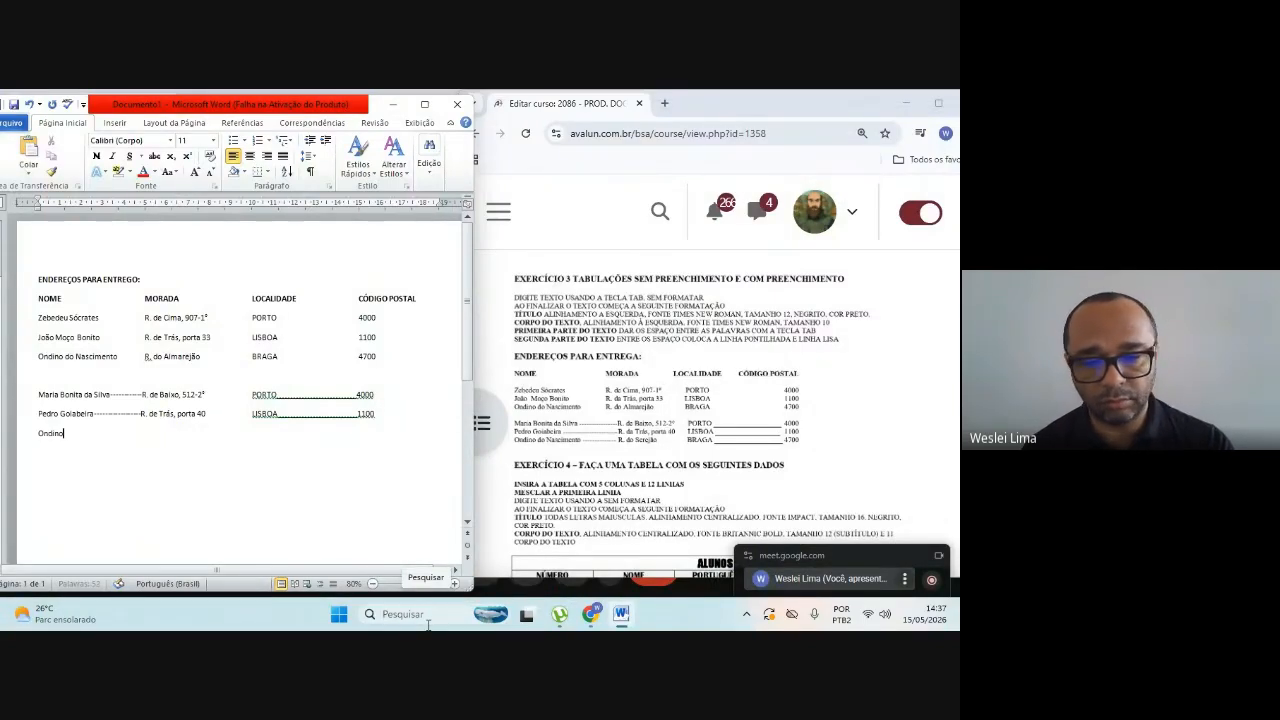
text( dos)
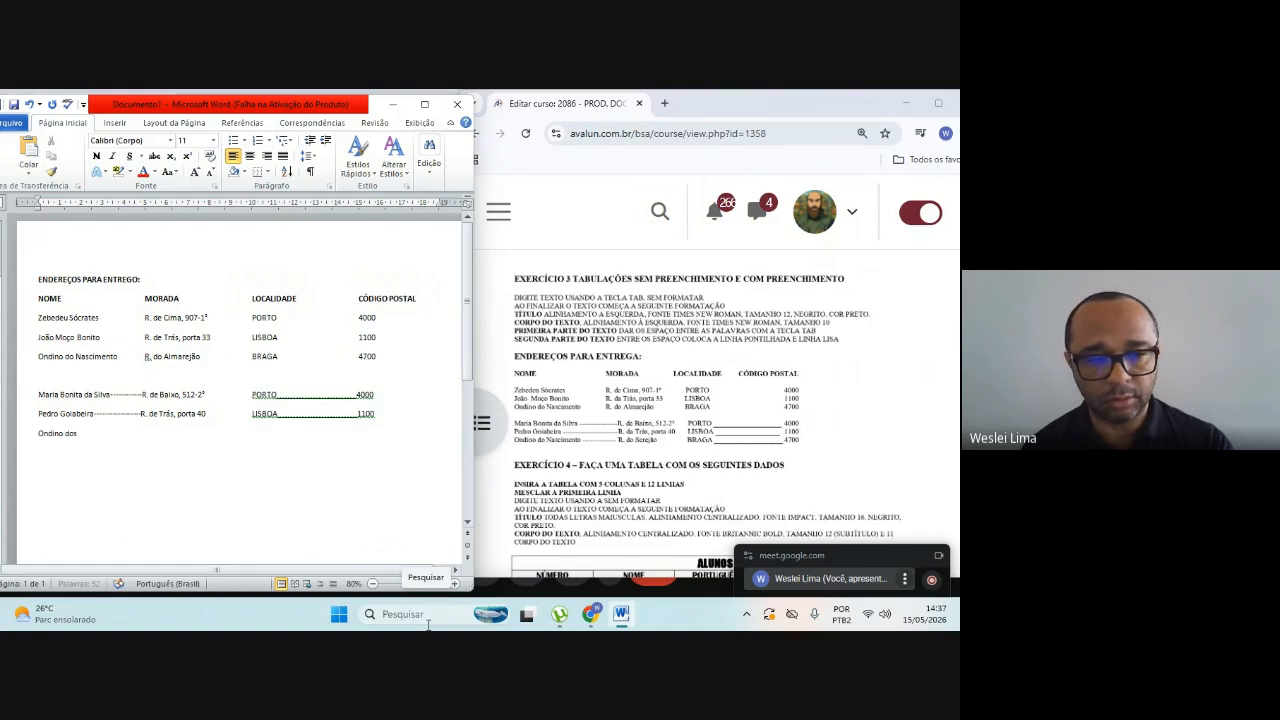
text( Nascimento)
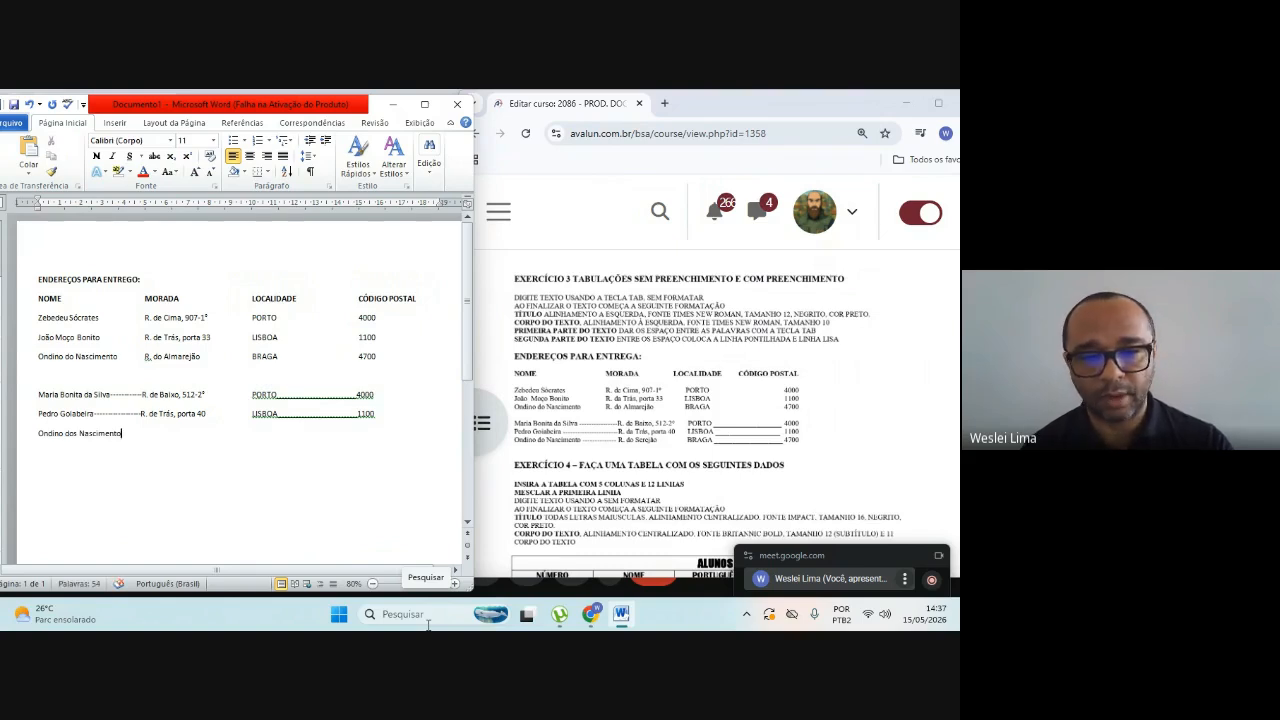
text(_)
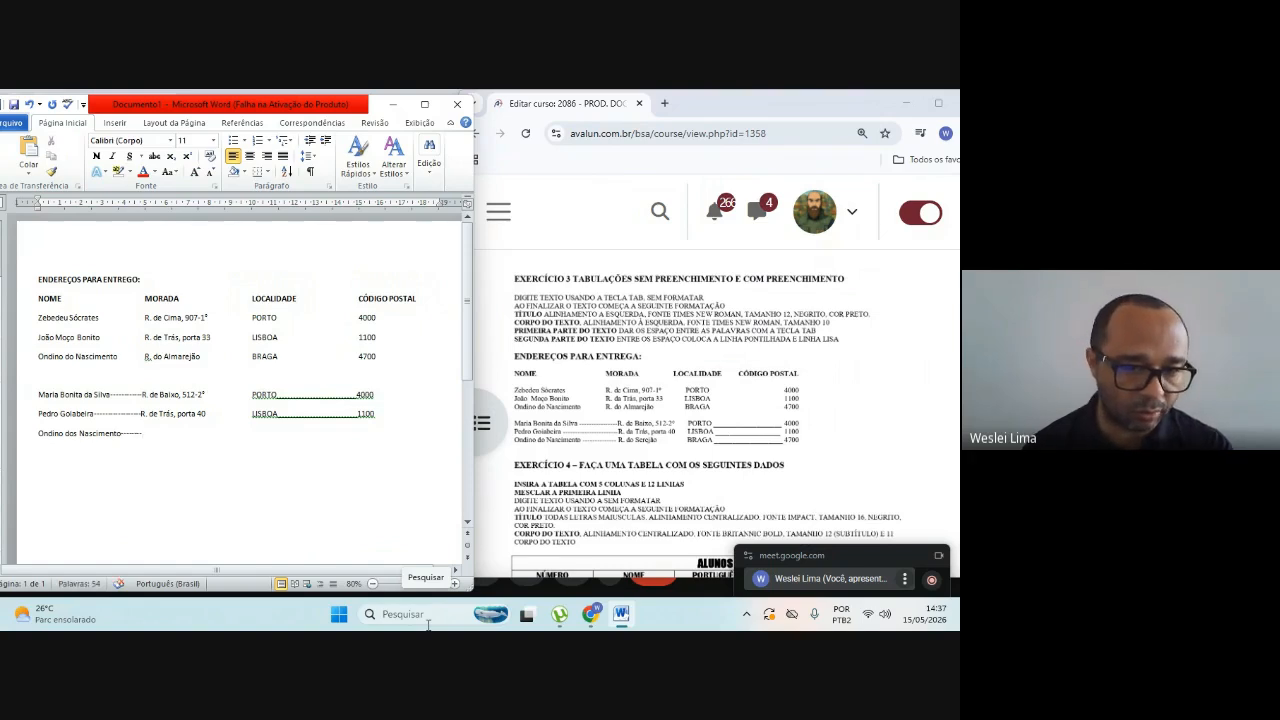
key(ctrl+s)
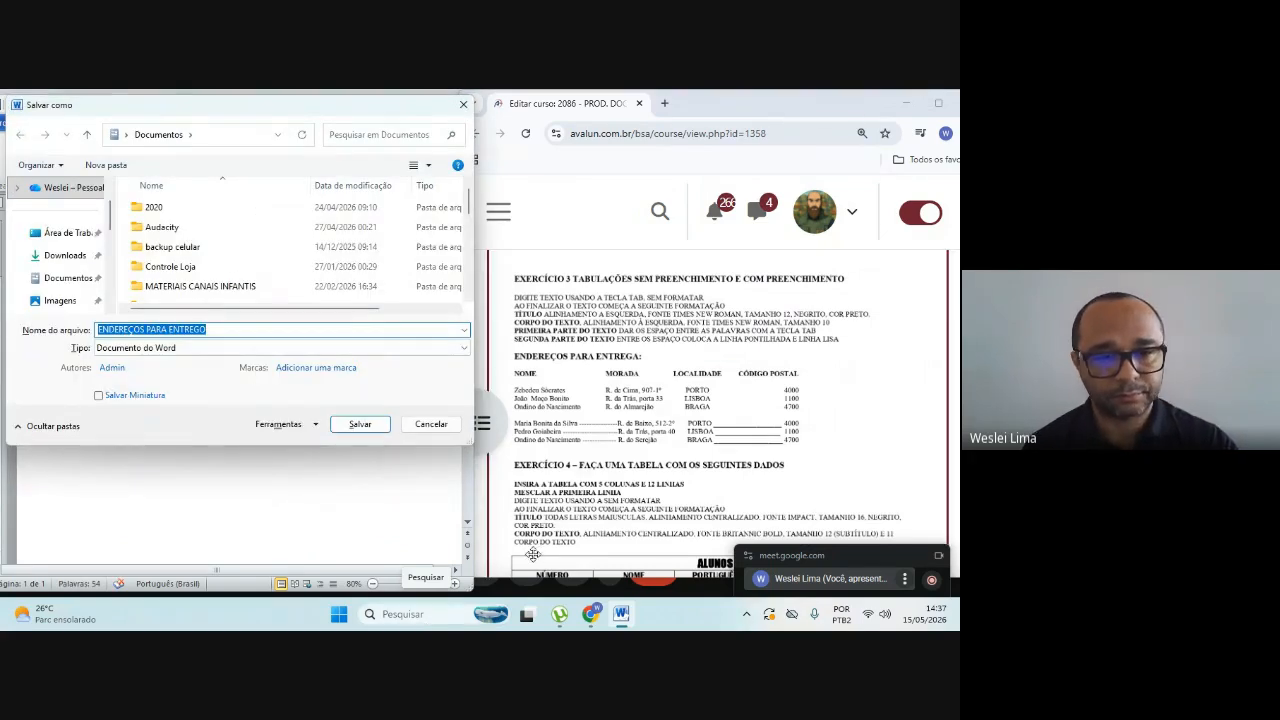
click(430, 424)
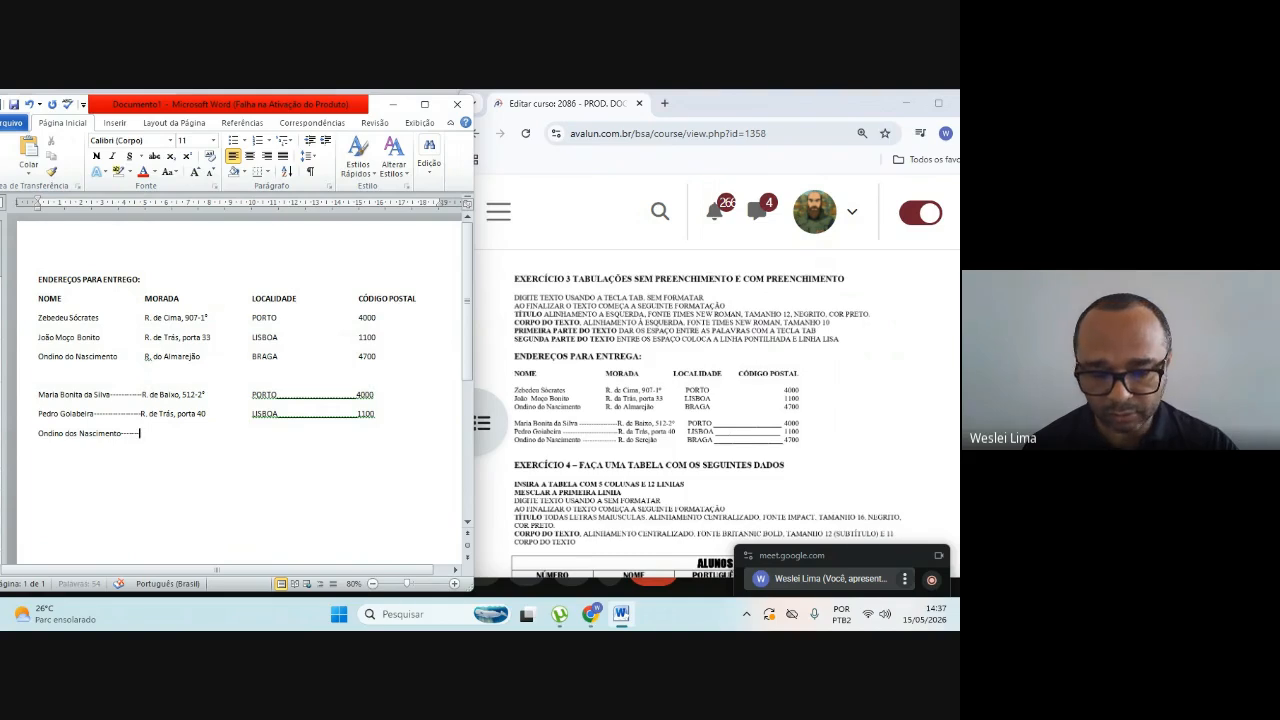
Step: Enter the sixth recipient's street address after the hyphens and lengthen the hyphen line slightly to align it under MORADA
text(R)
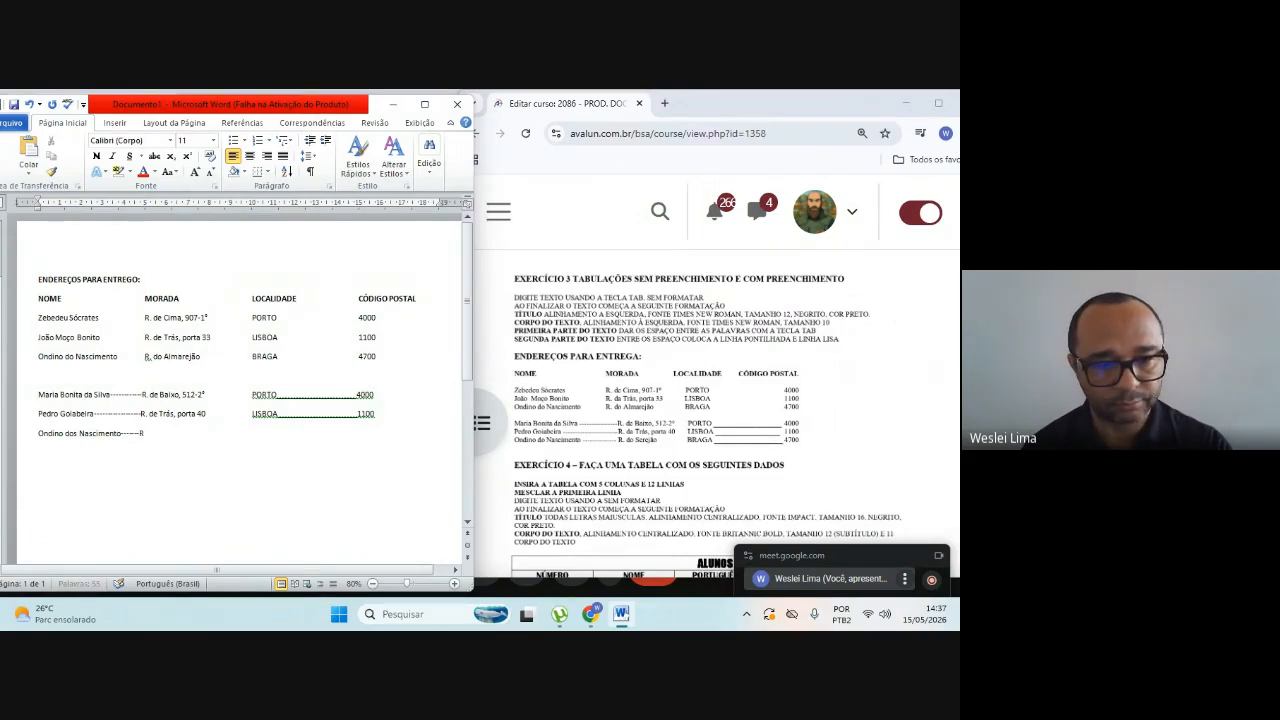
text(.)
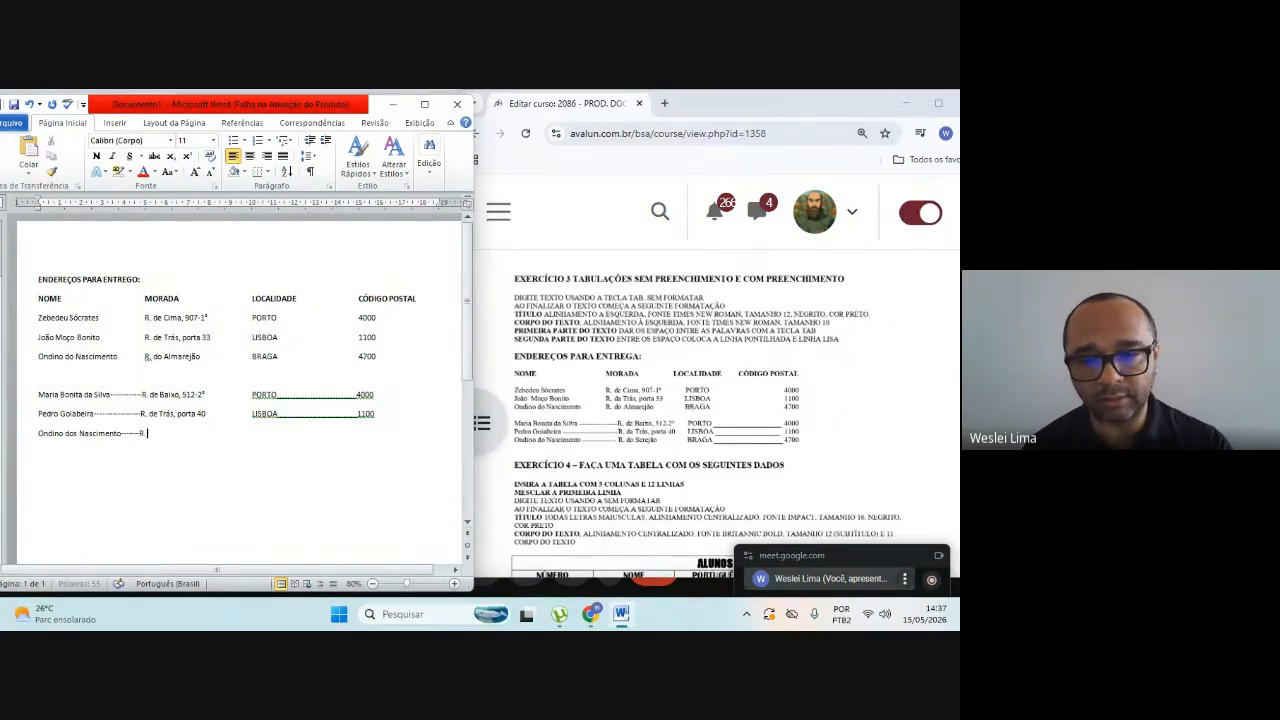
text( do)
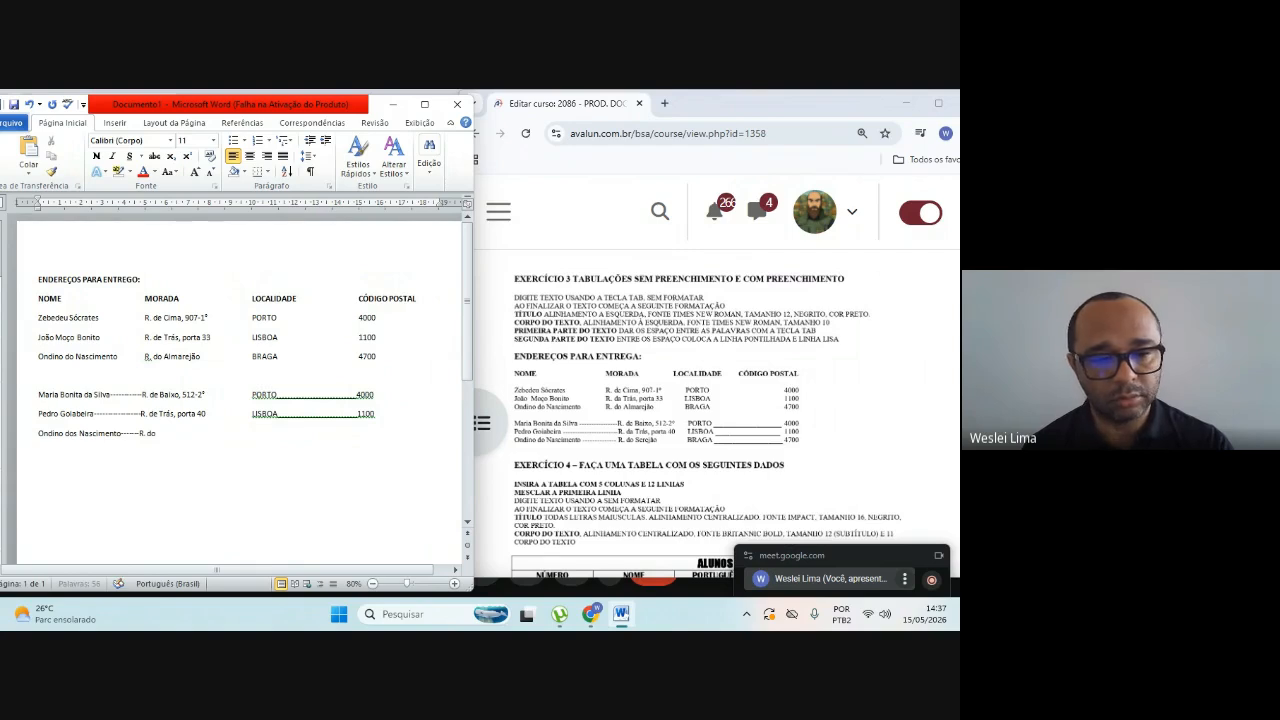
text( Sere)
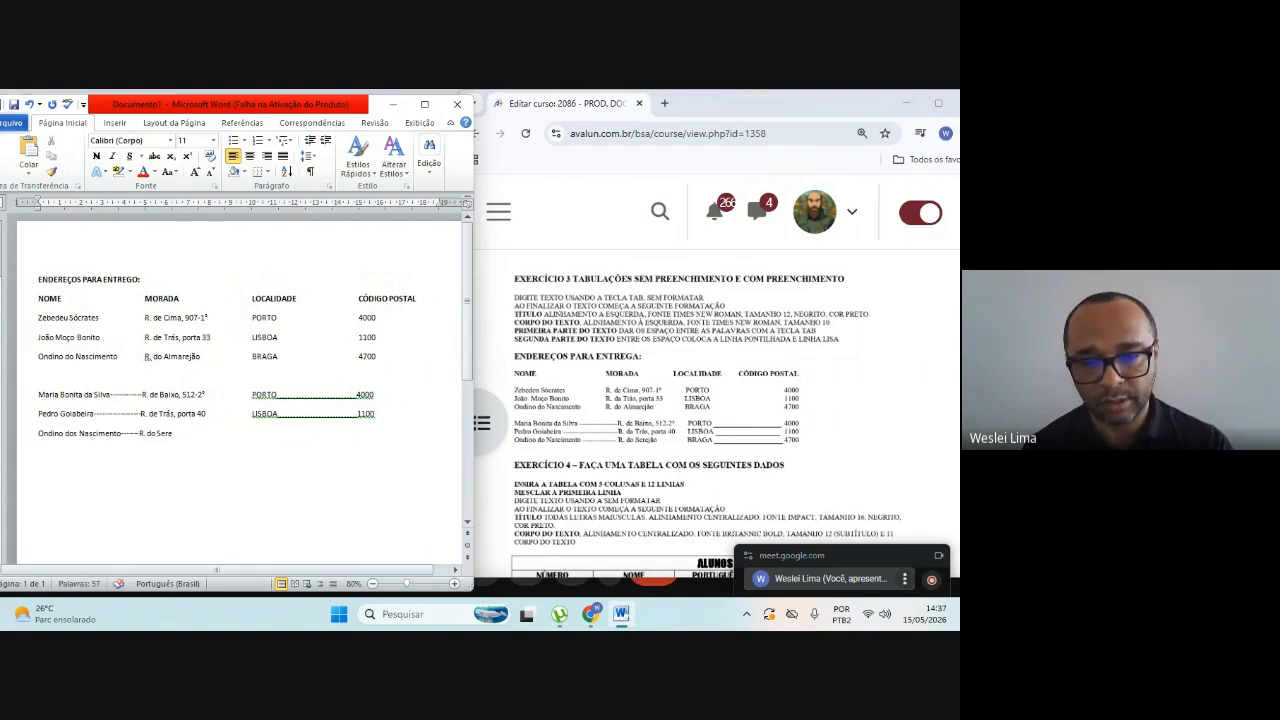
text(jão)
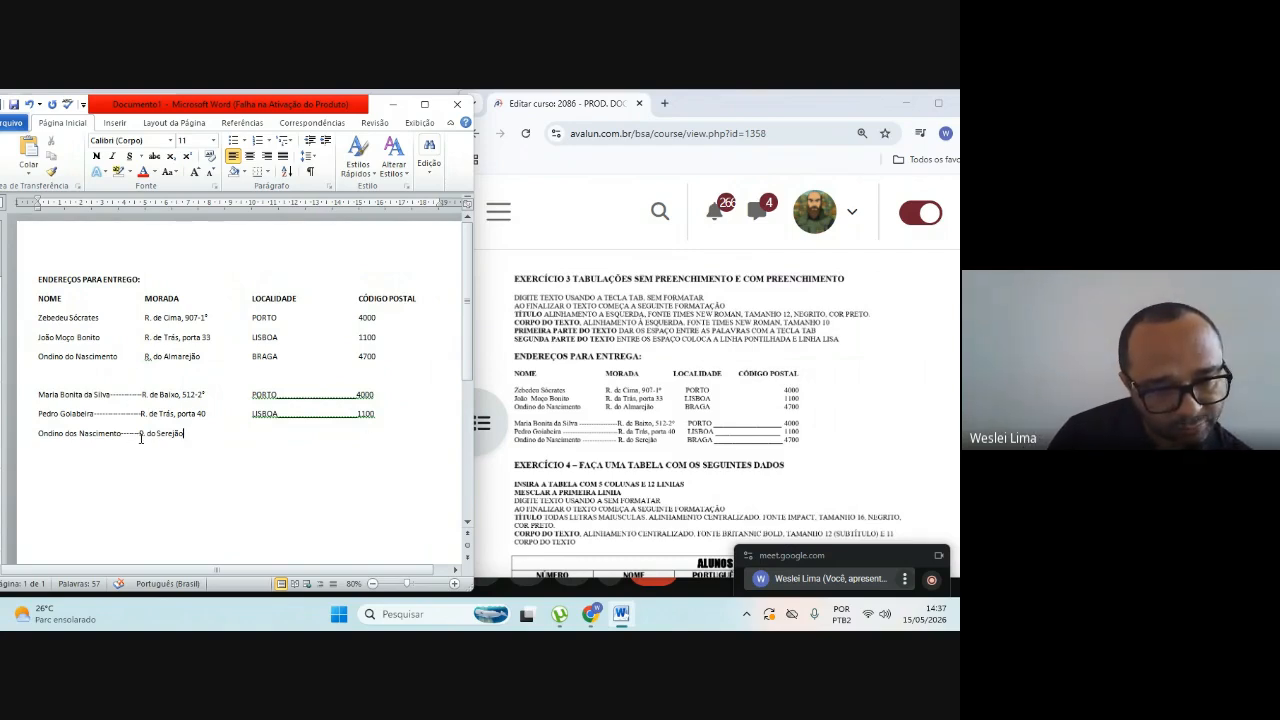
text(--)
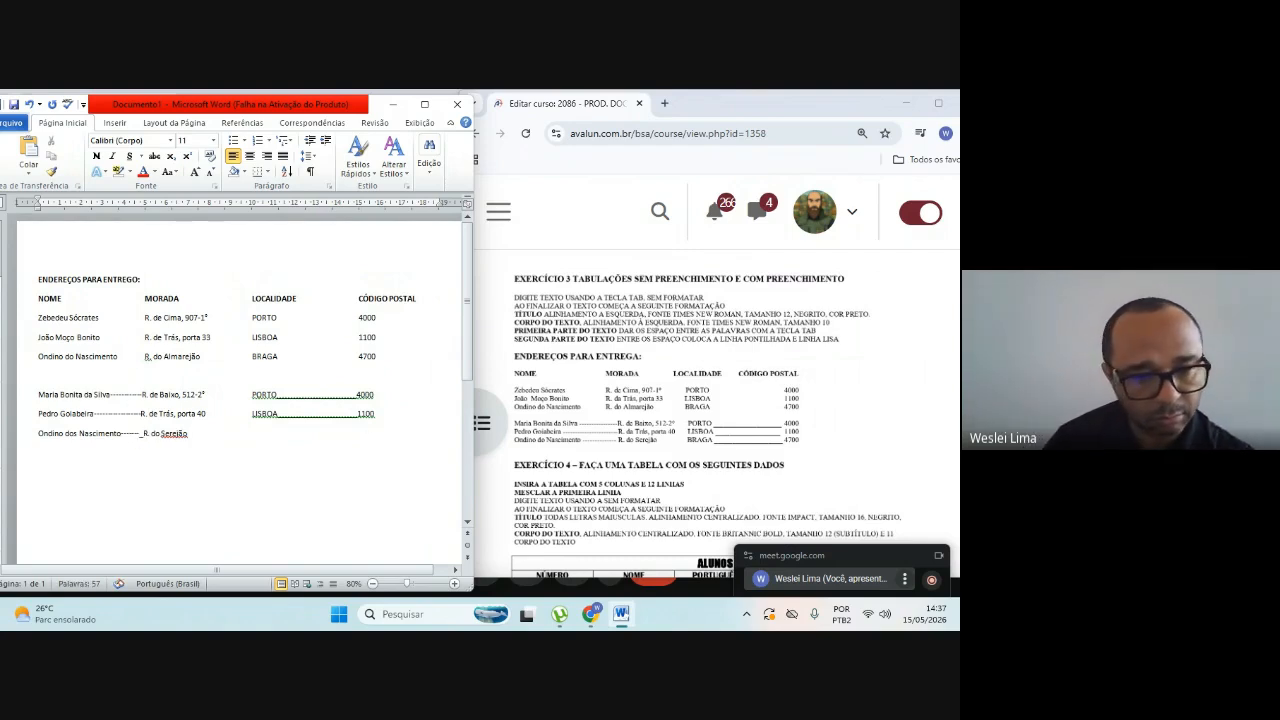
key(BackSpace)
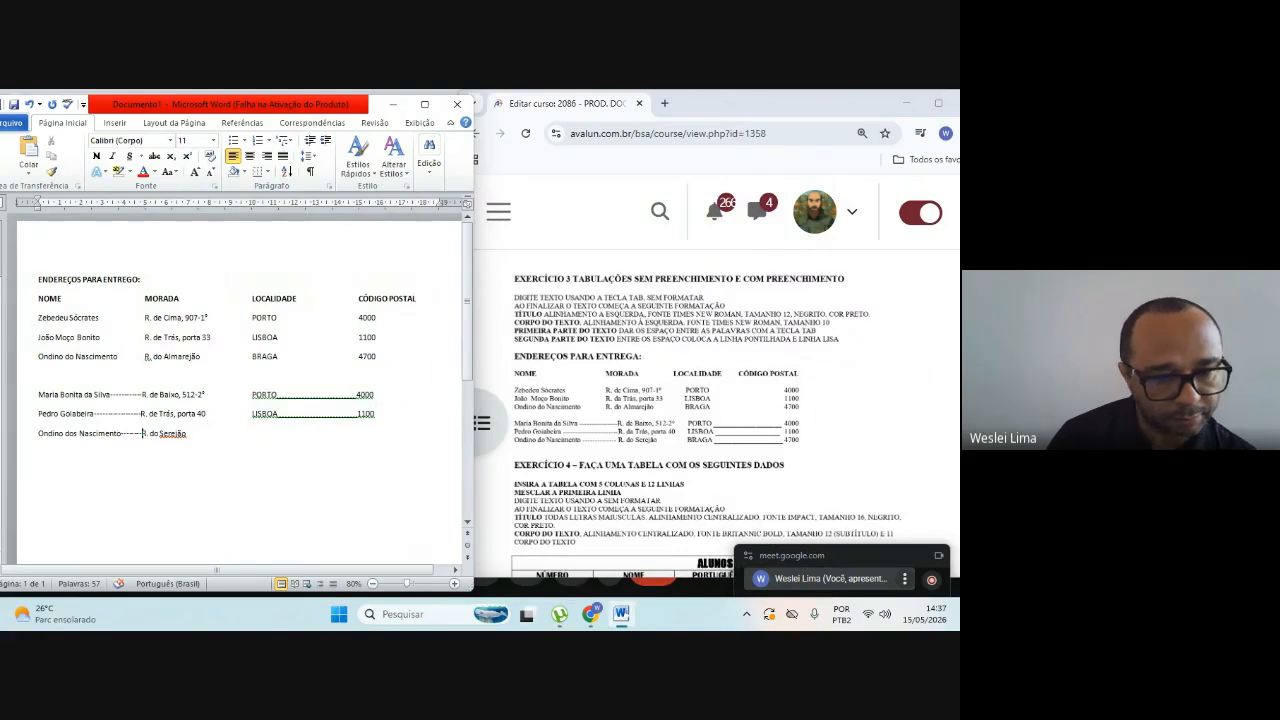
right_click(174, 437)
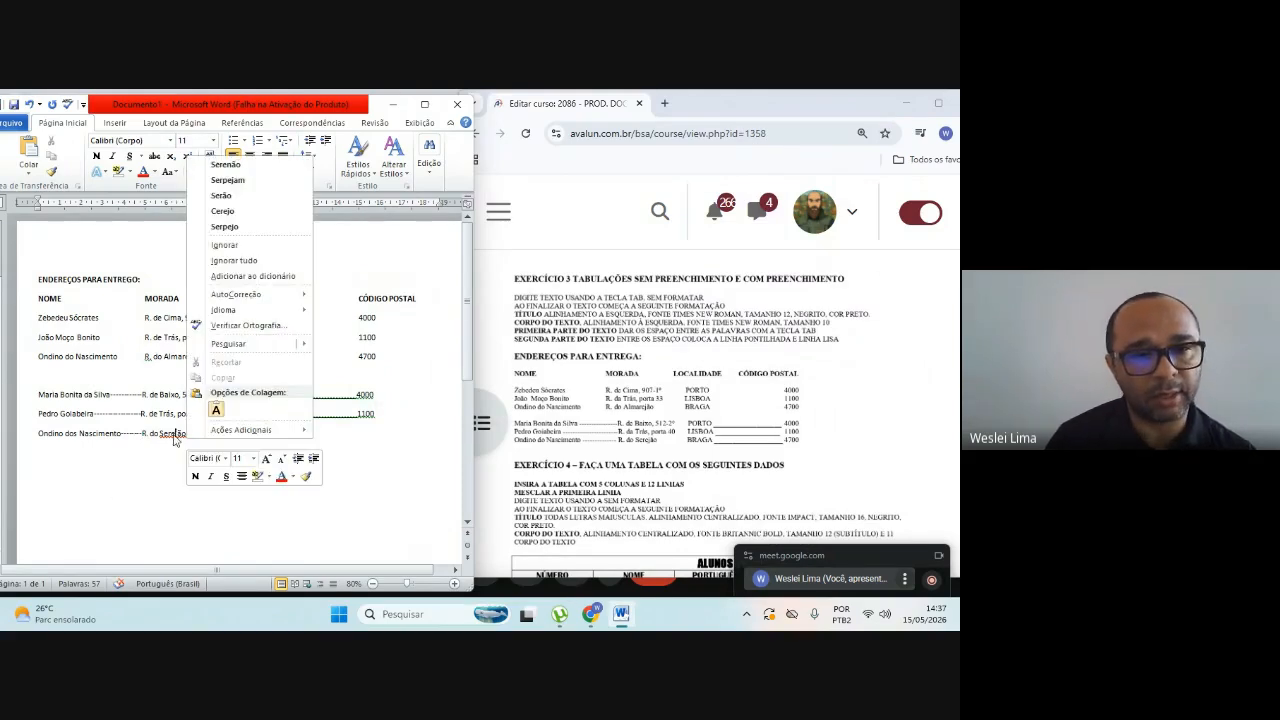
click(187, 437)
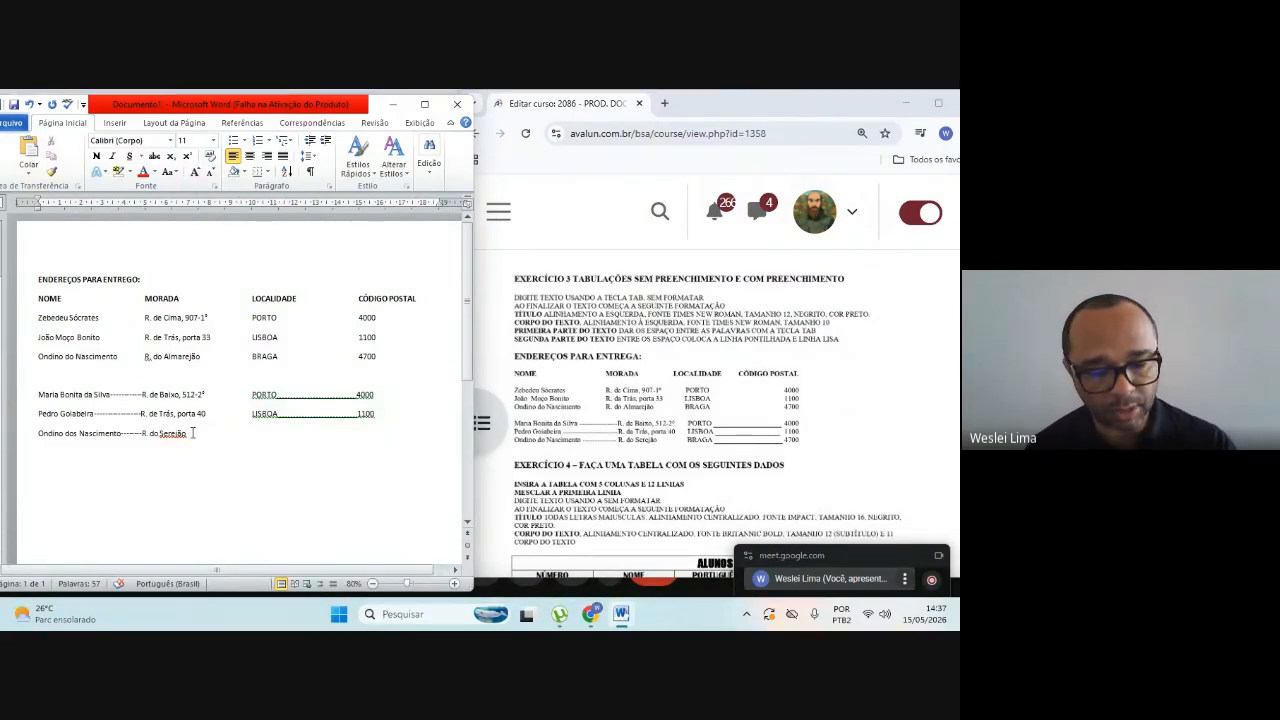
Step: Complete the sixth recipient's row with the locality under LOCALIDADE, a solid underscore line and the postal code, followed by blank lines
key(Tab)
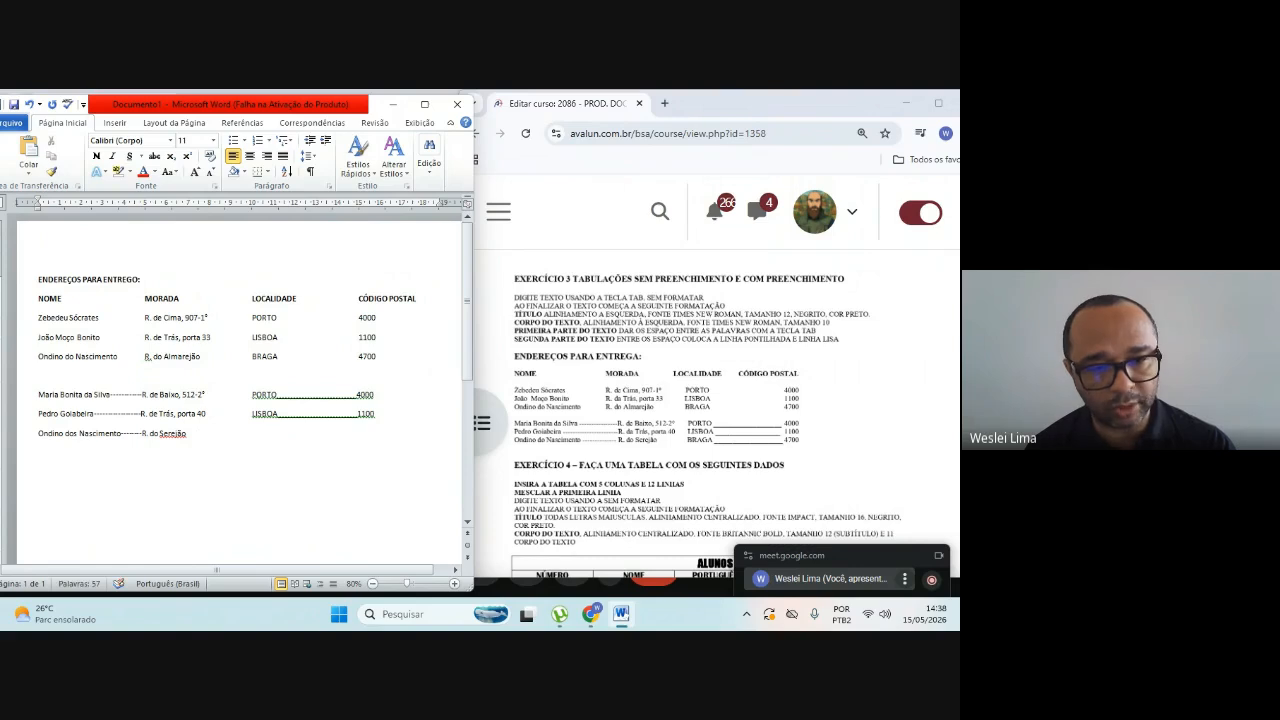
key(Tab)
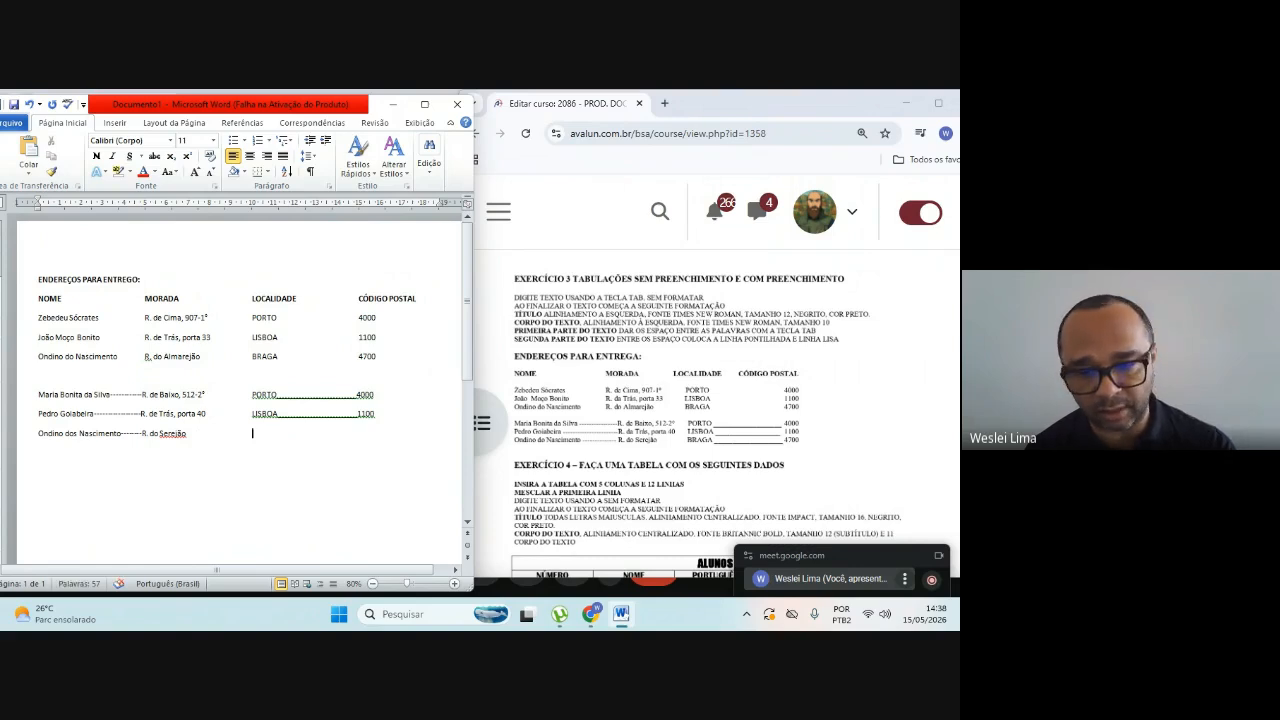
text(BRAGA)
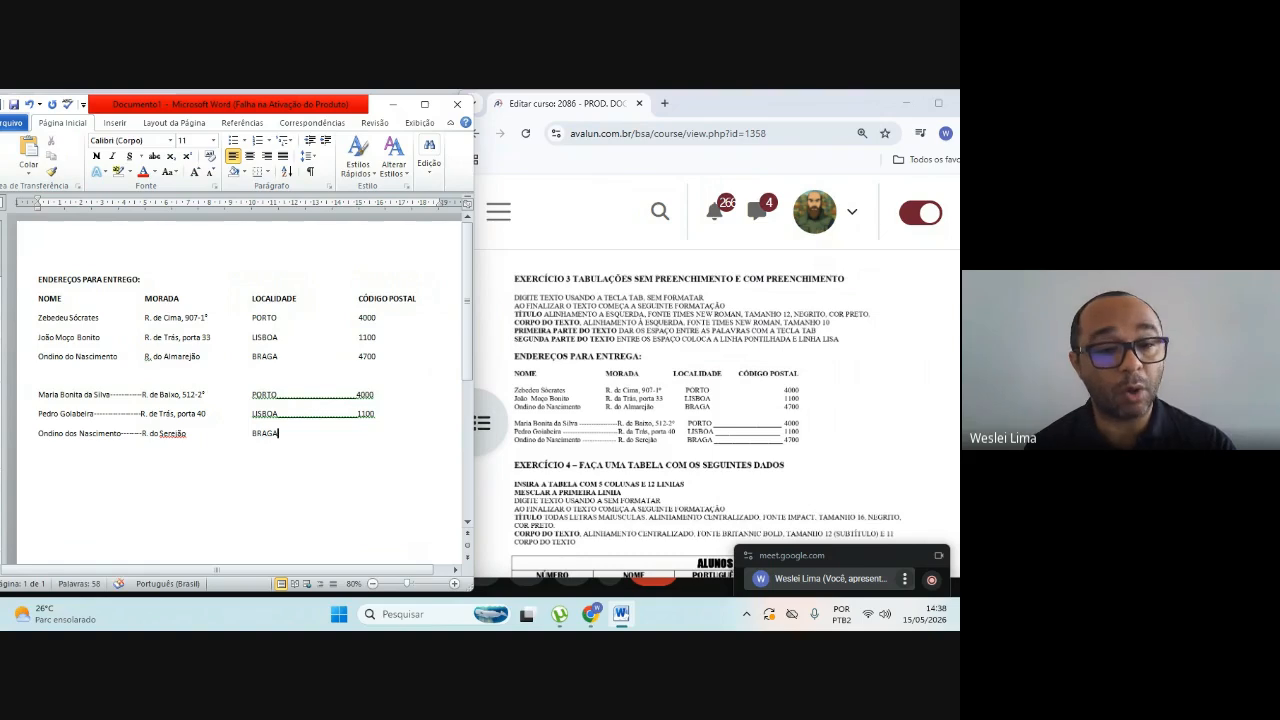
text(________________)
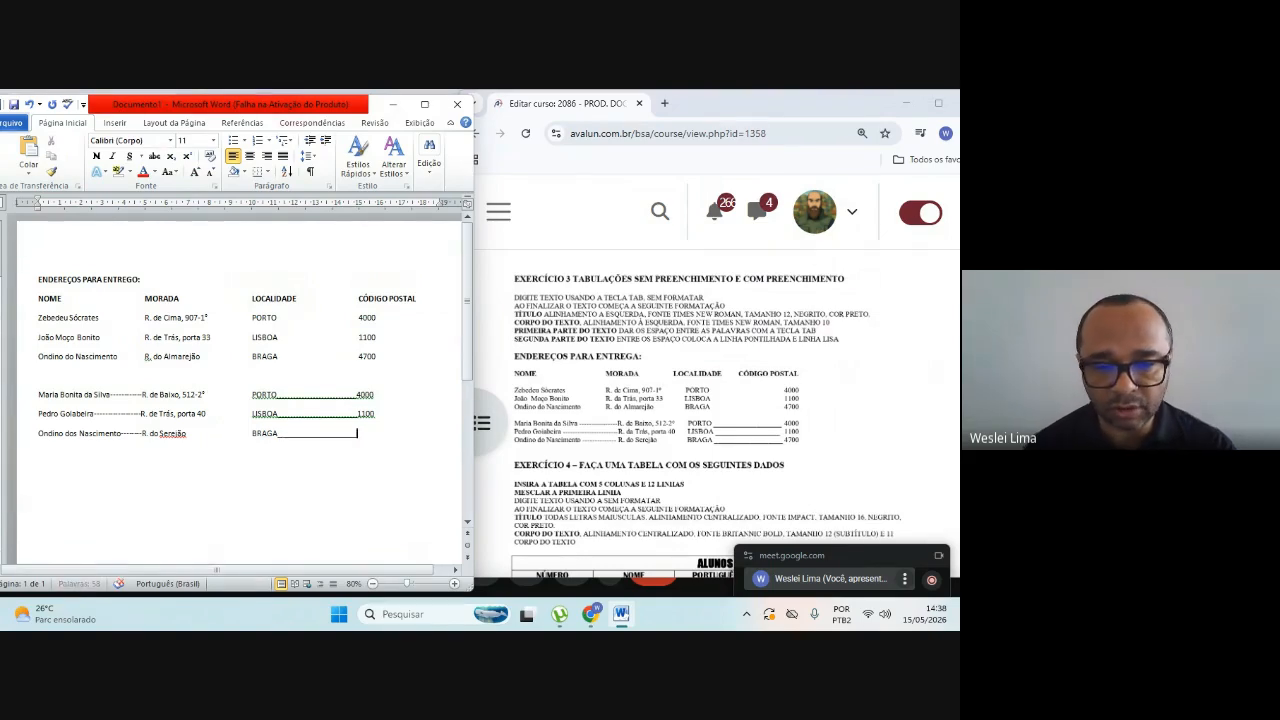
text(4700)
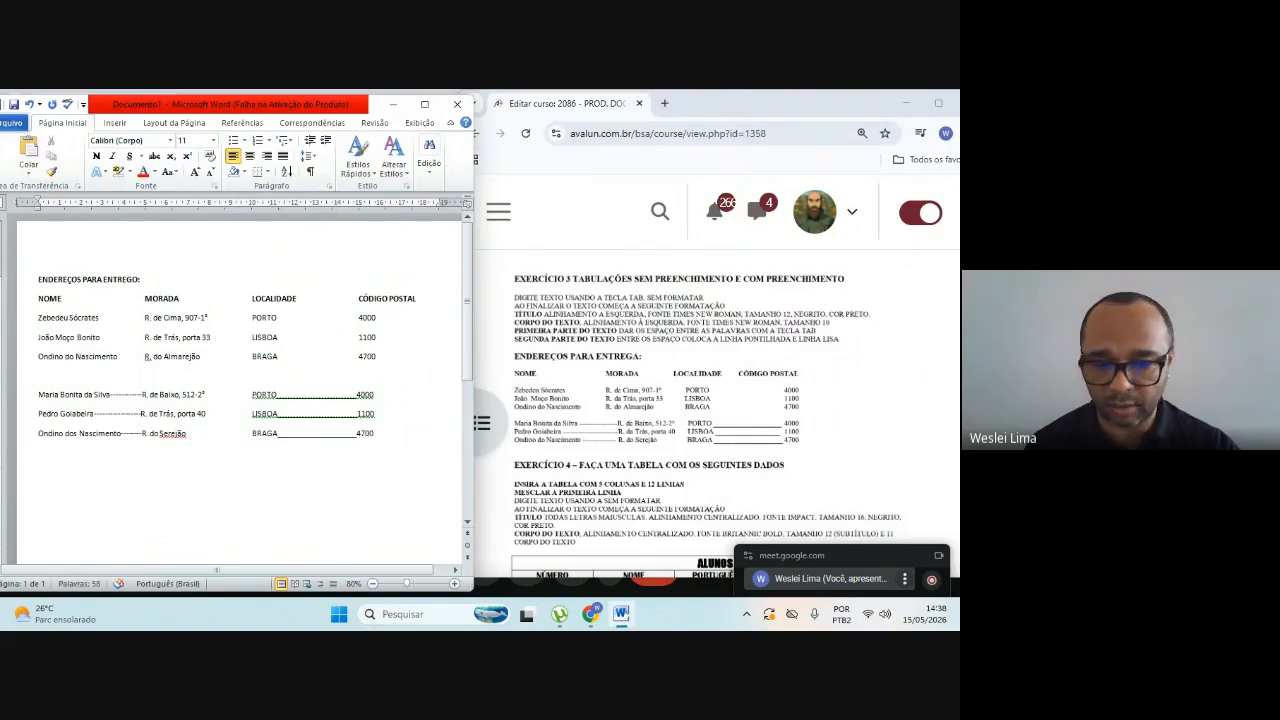
key(Return)
key(Return)
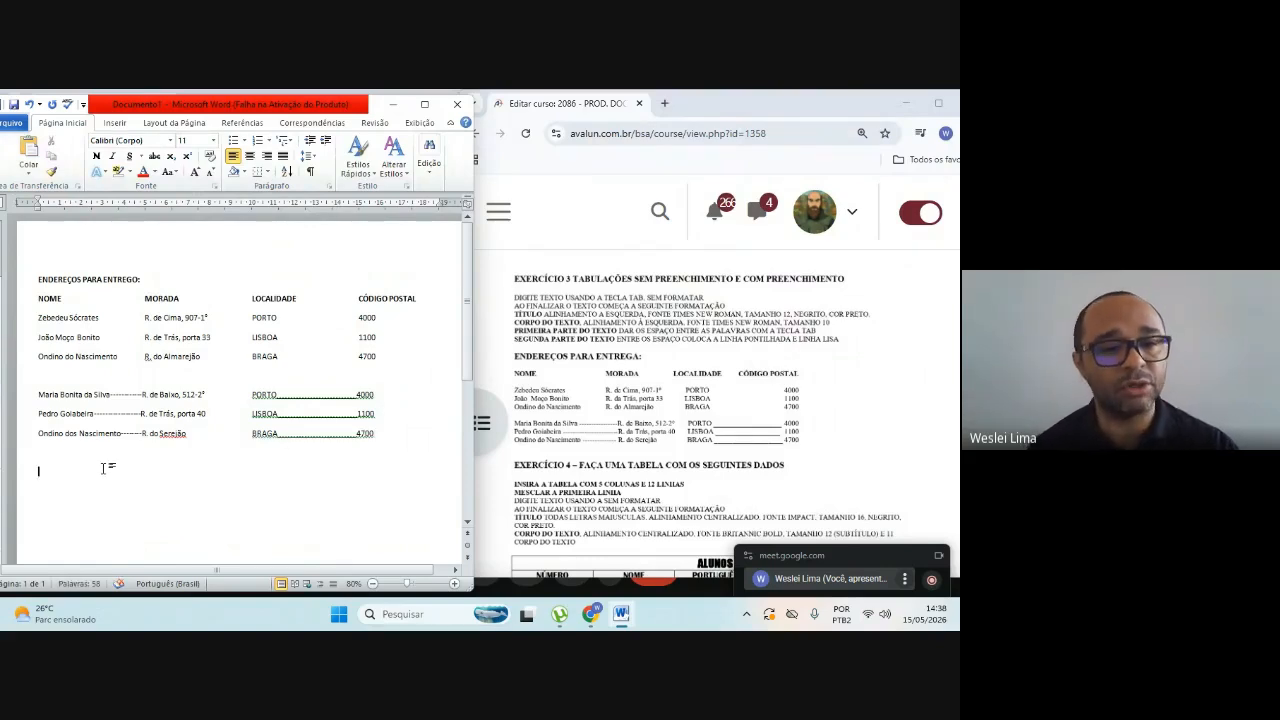
Step: Clear the list's proofing marks, accepting the end-of-sentence punctuation in the last three rows and adding the sixth recipient's street name to the dictionary
right_click(148, 356)
click(191, 388)
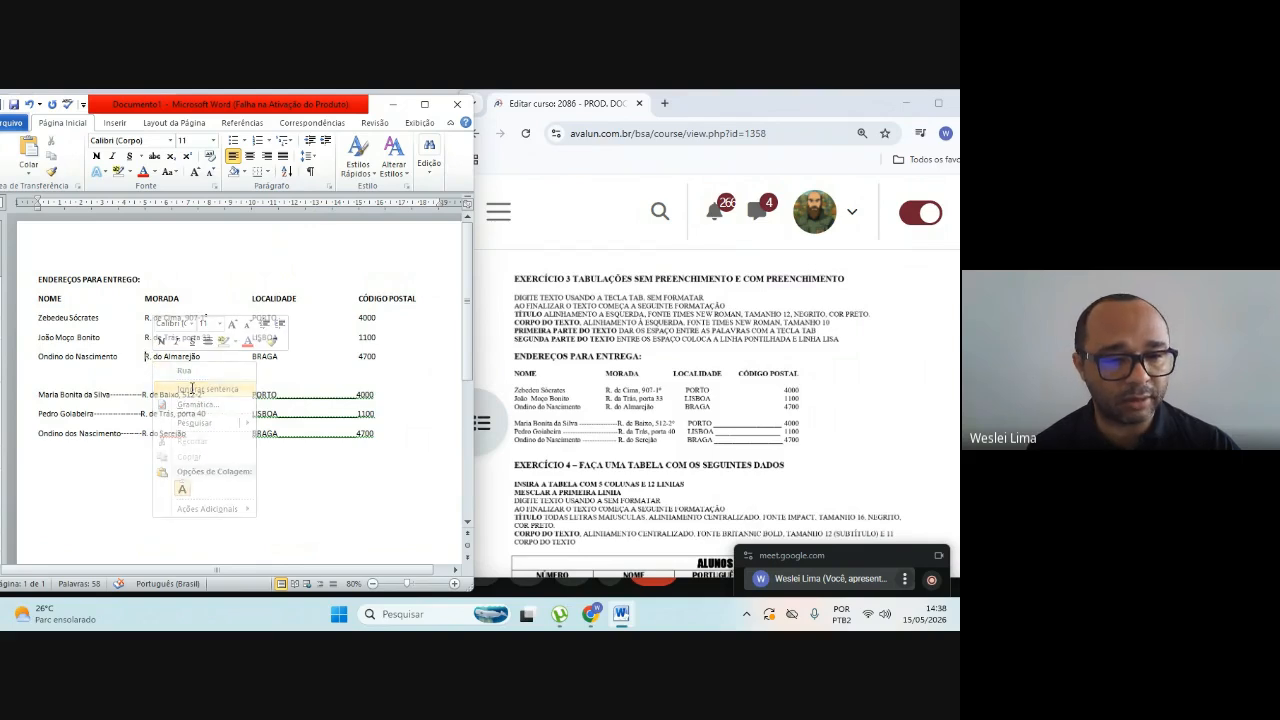
right_click(310, 397)
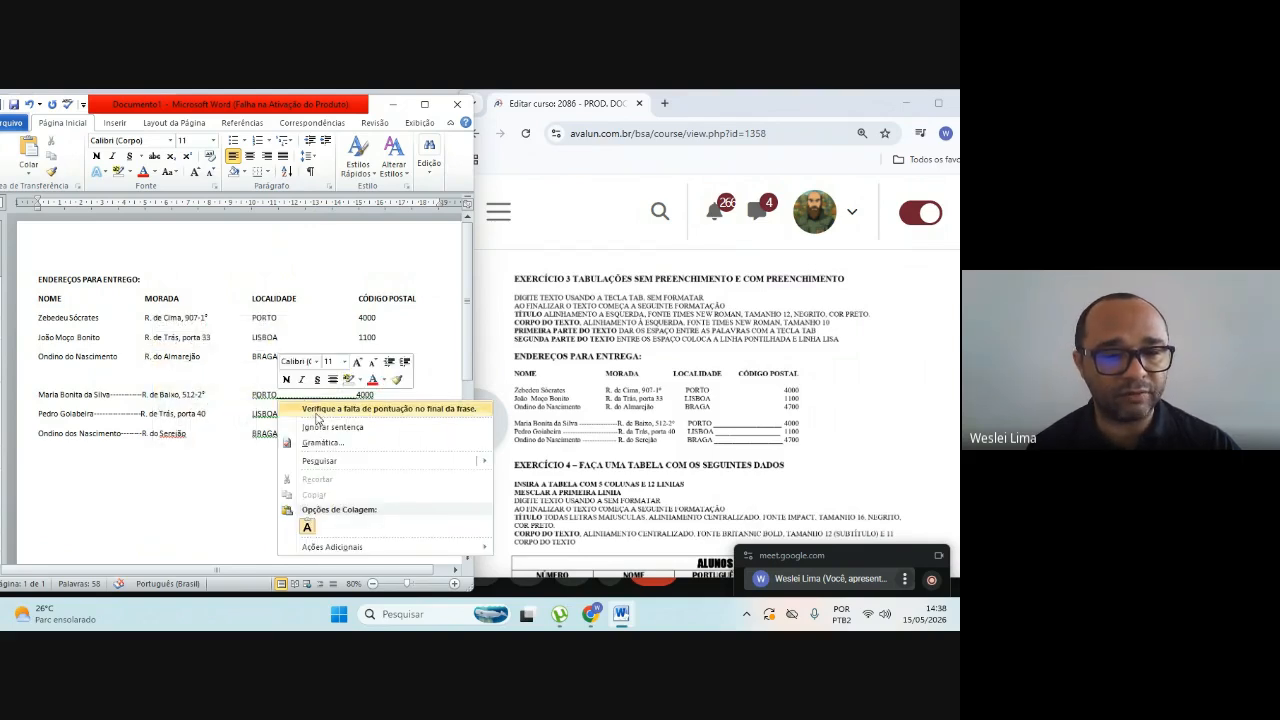
click(353, 410)
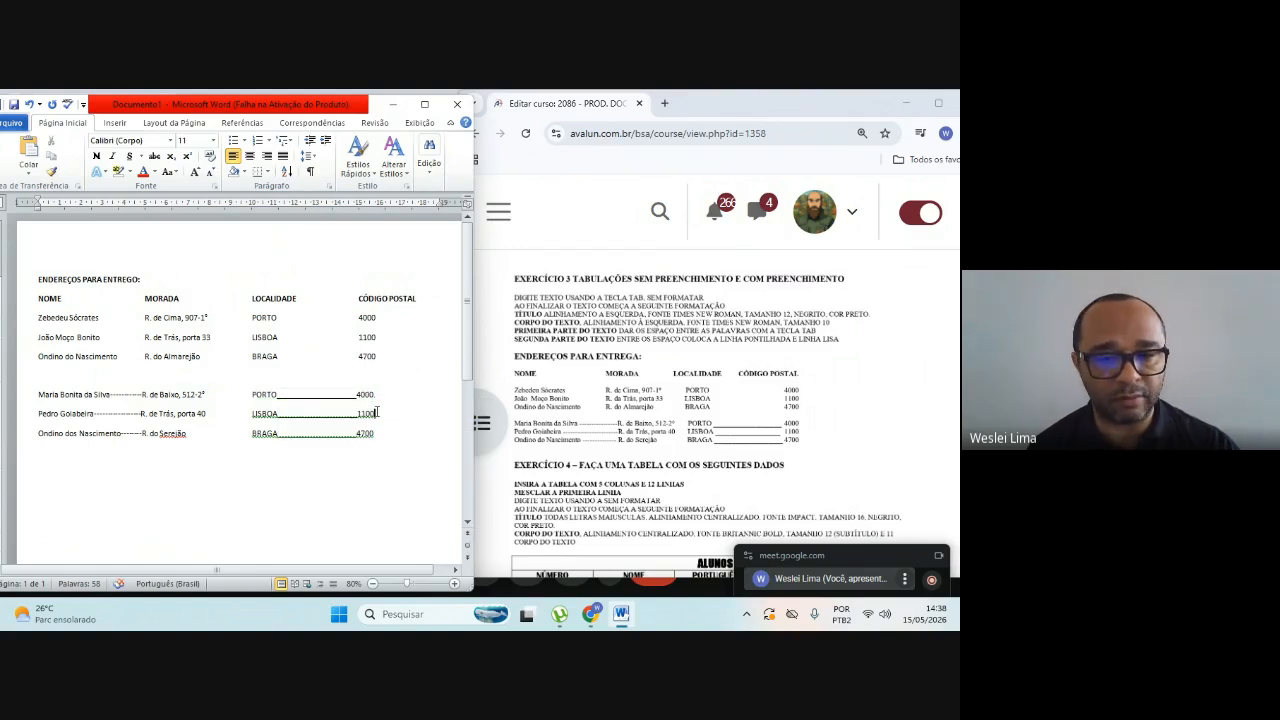
right_click(318, 413)
click(304, 428)
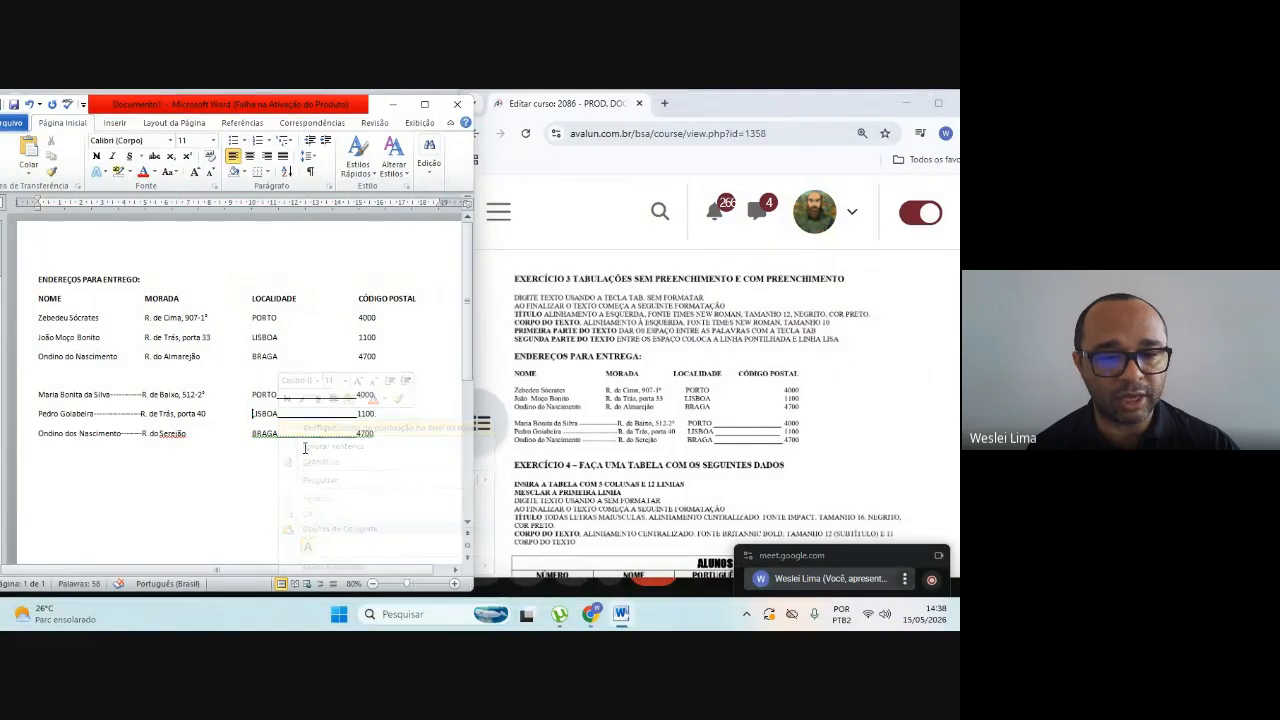
right_click(305, 440)
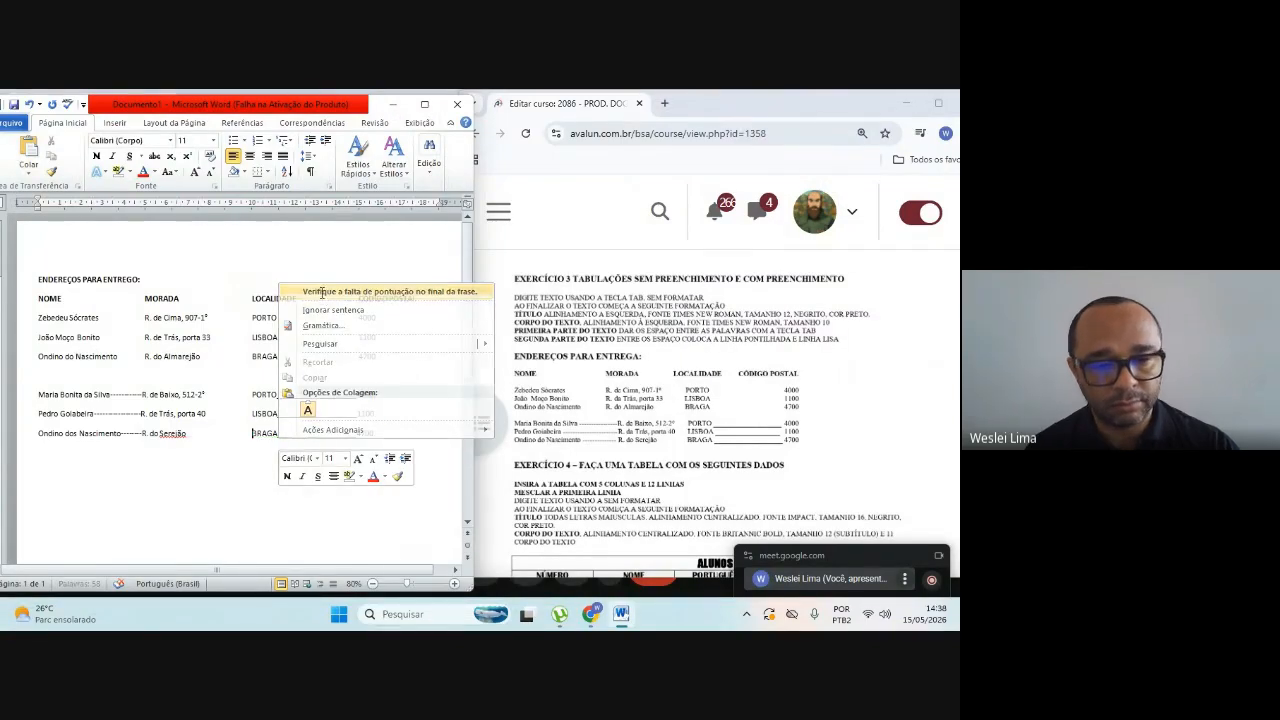
click(321, 292)
right_click(173, 438)
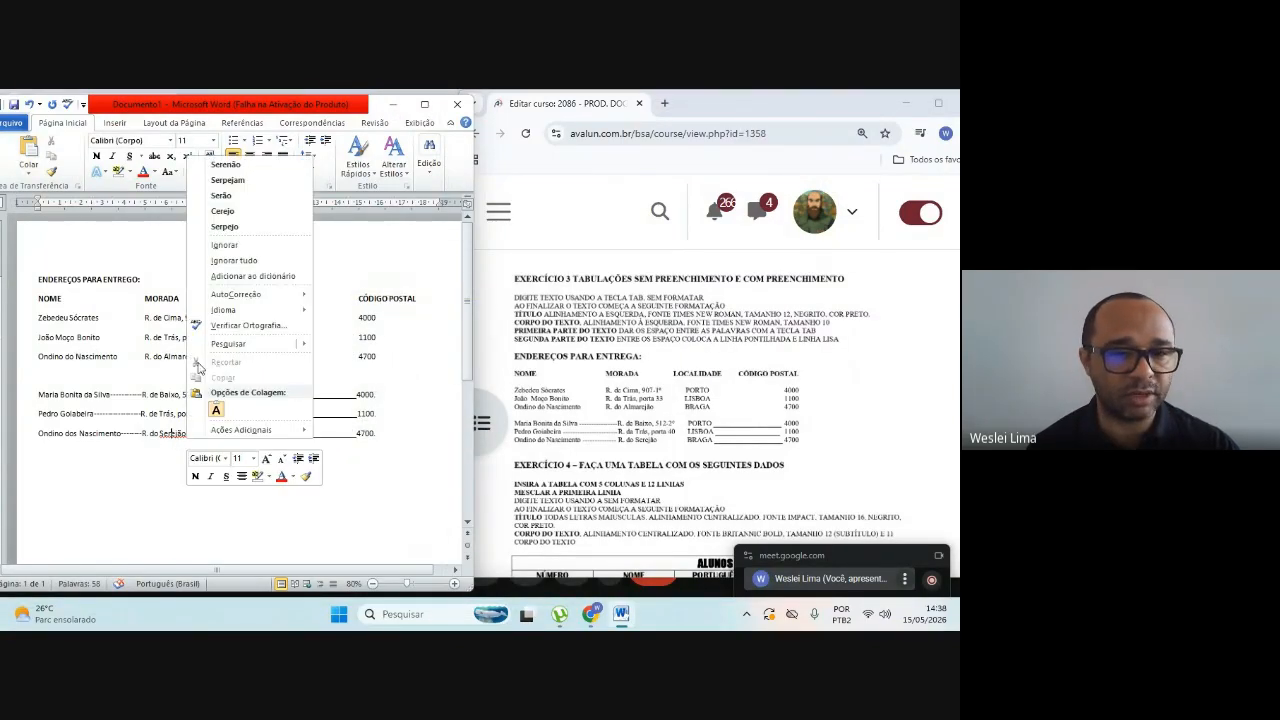
click(245, 276)
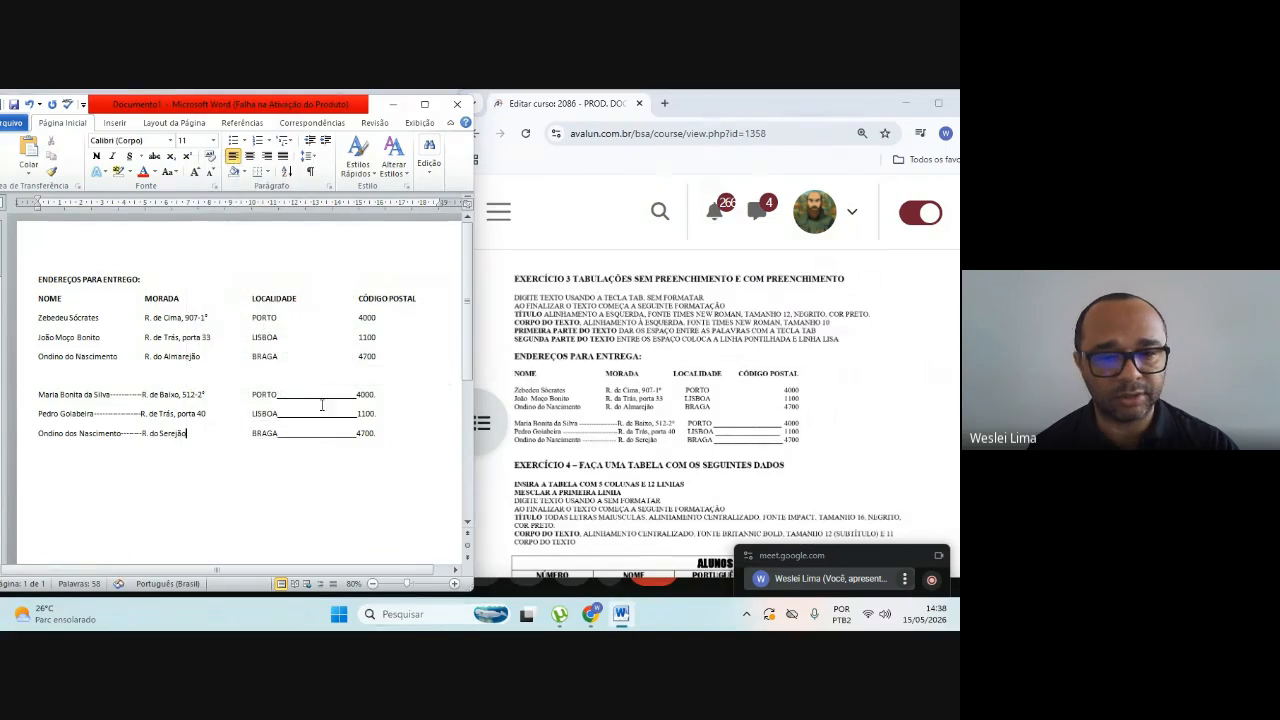
Step: Insert a table with 5 columns and 12 rows below the address list, leaving blank space after its last row
click(407, 428)
key(Return)
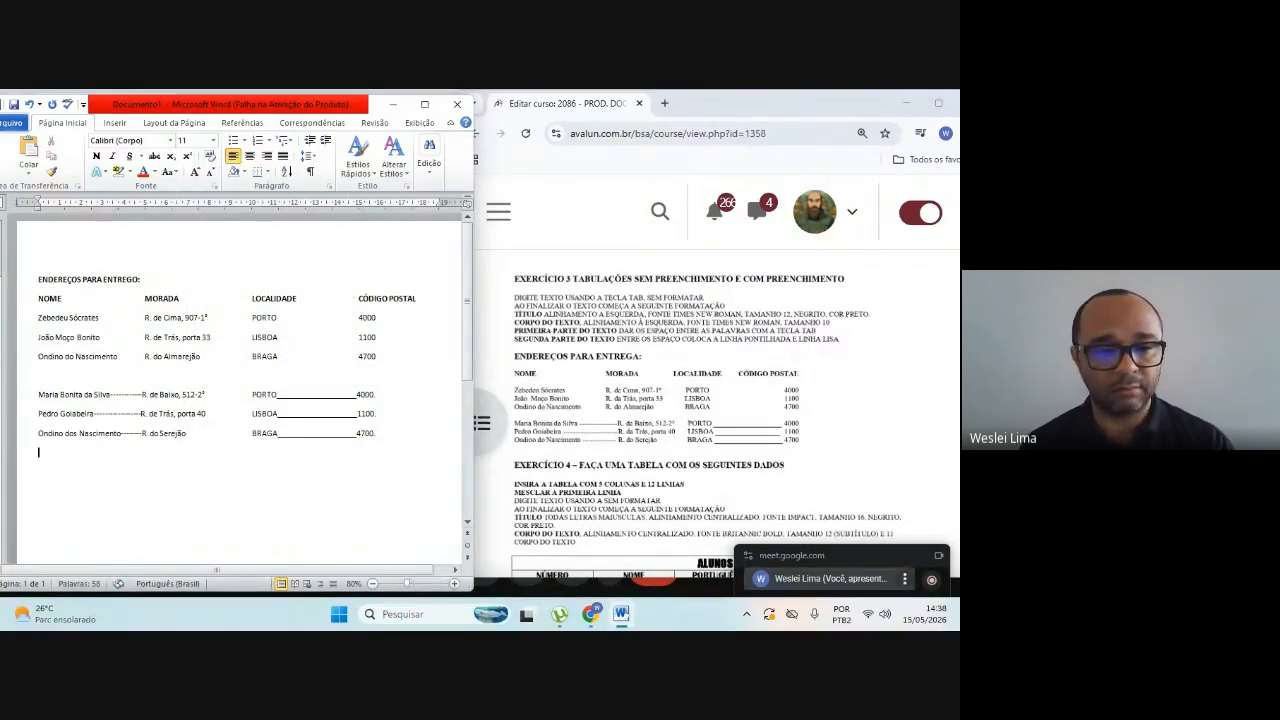
key(Return)
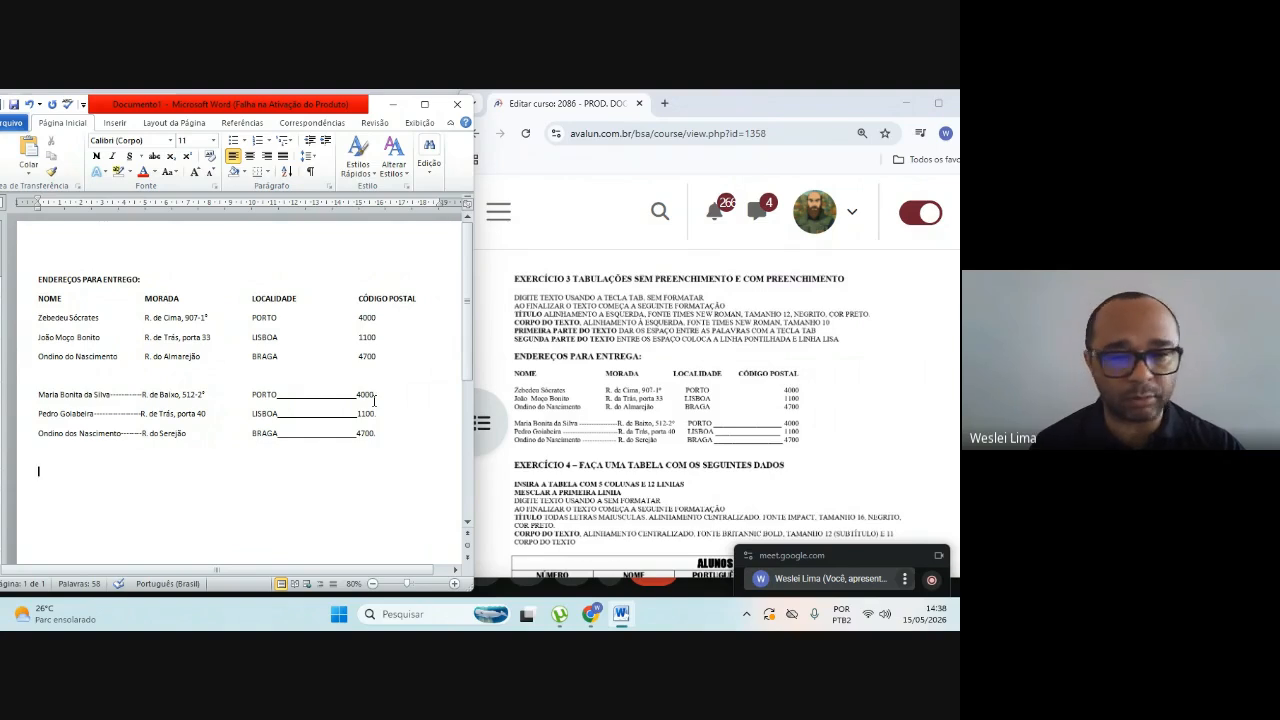
scroll(374, 400, down, 3)
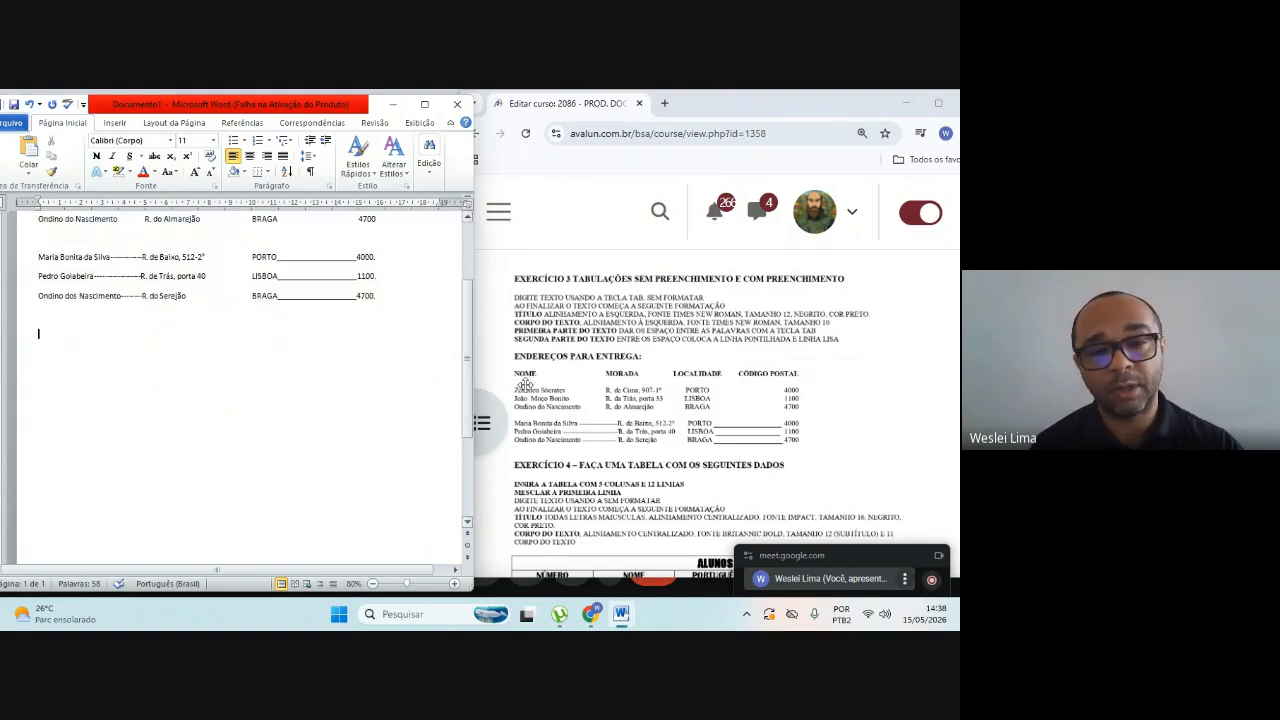
scroll(667, 398, down, 1)
scroll(667, 398, down, 3)
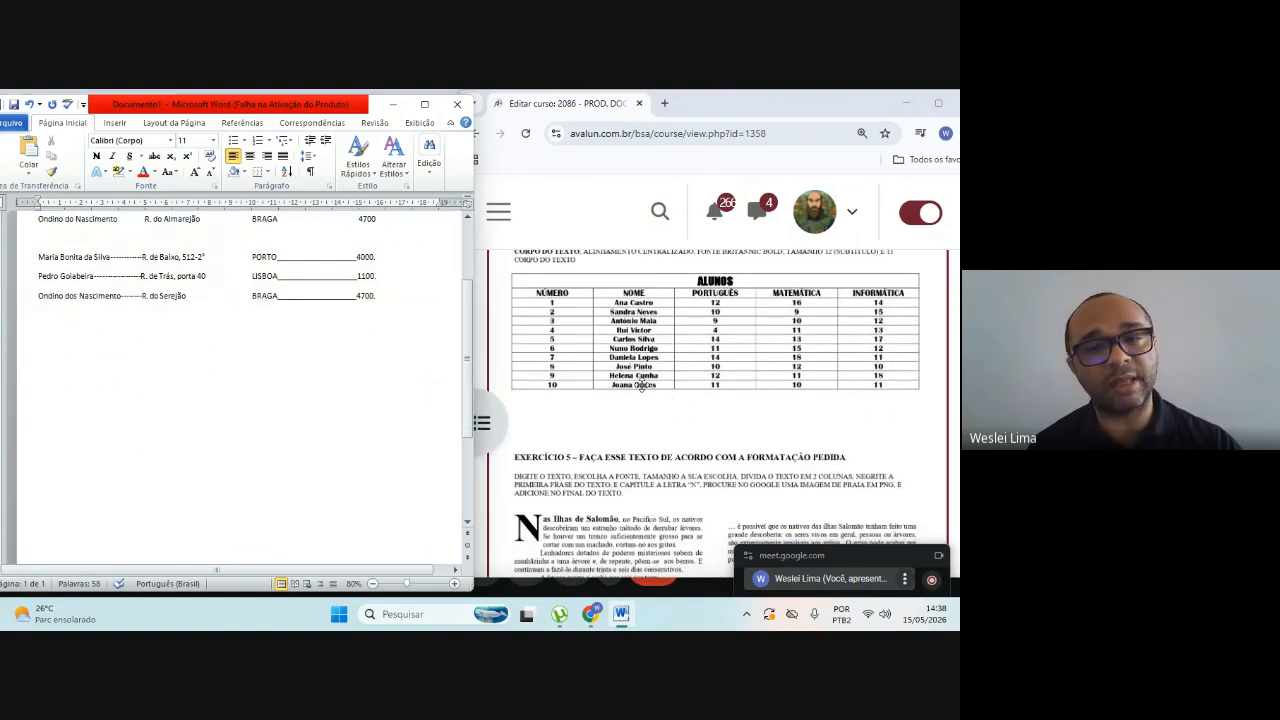
click(115, 123)
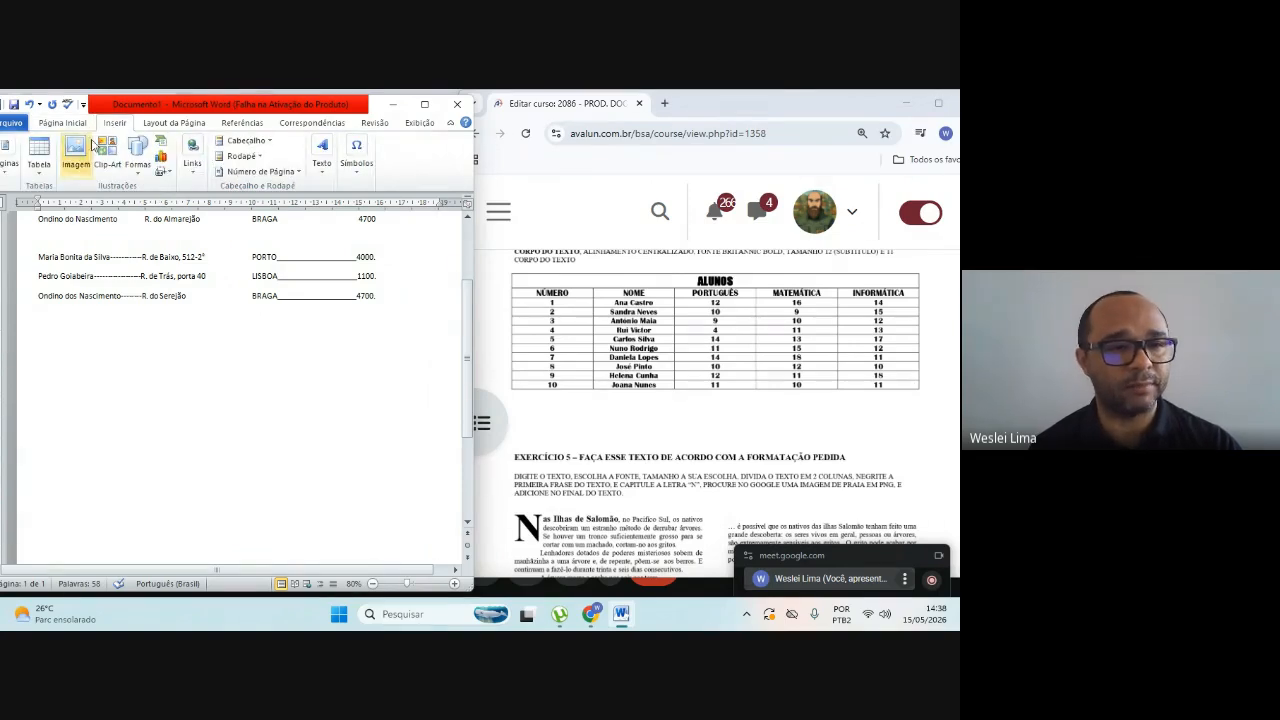
click(40, 175)
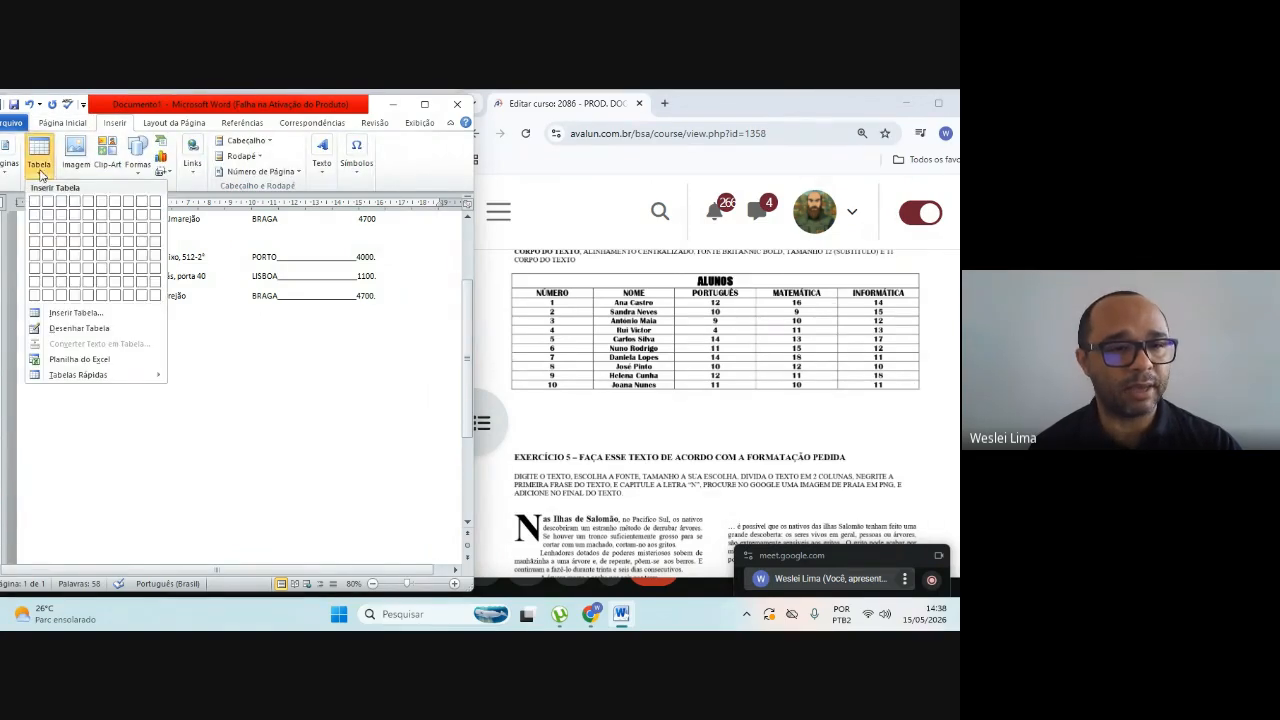
click(60, 314)
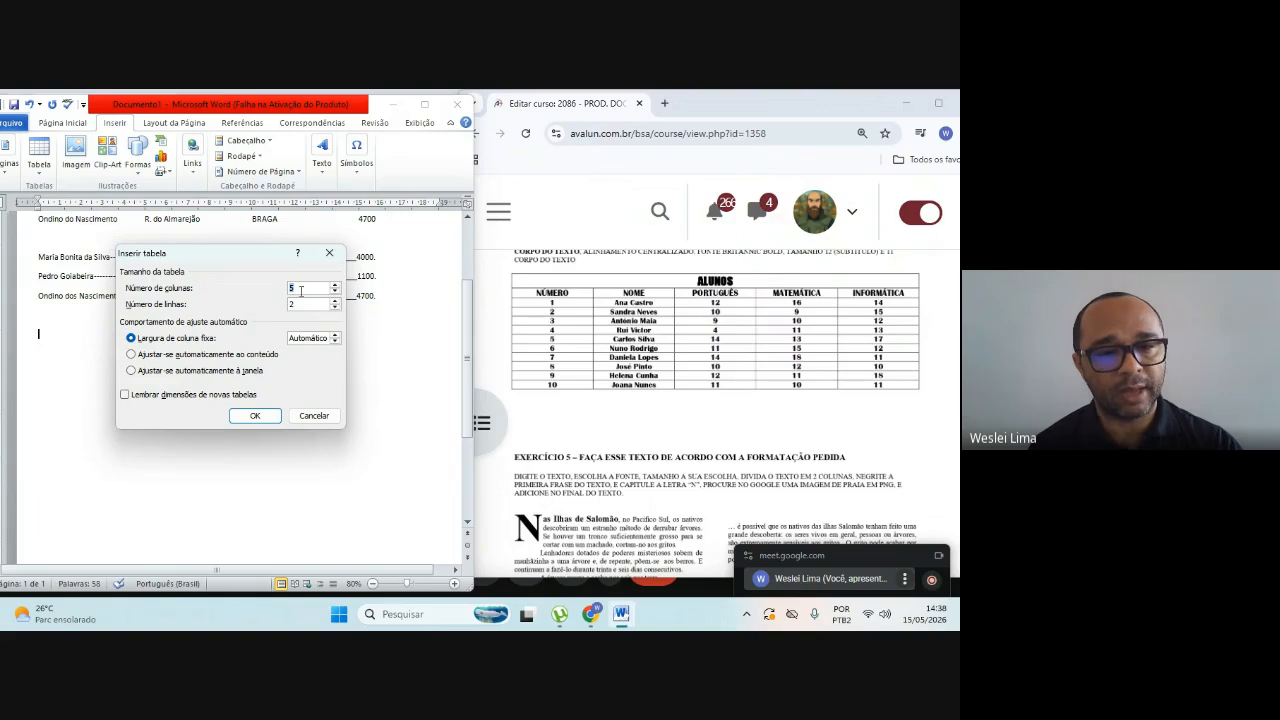
double_click(290, 304)
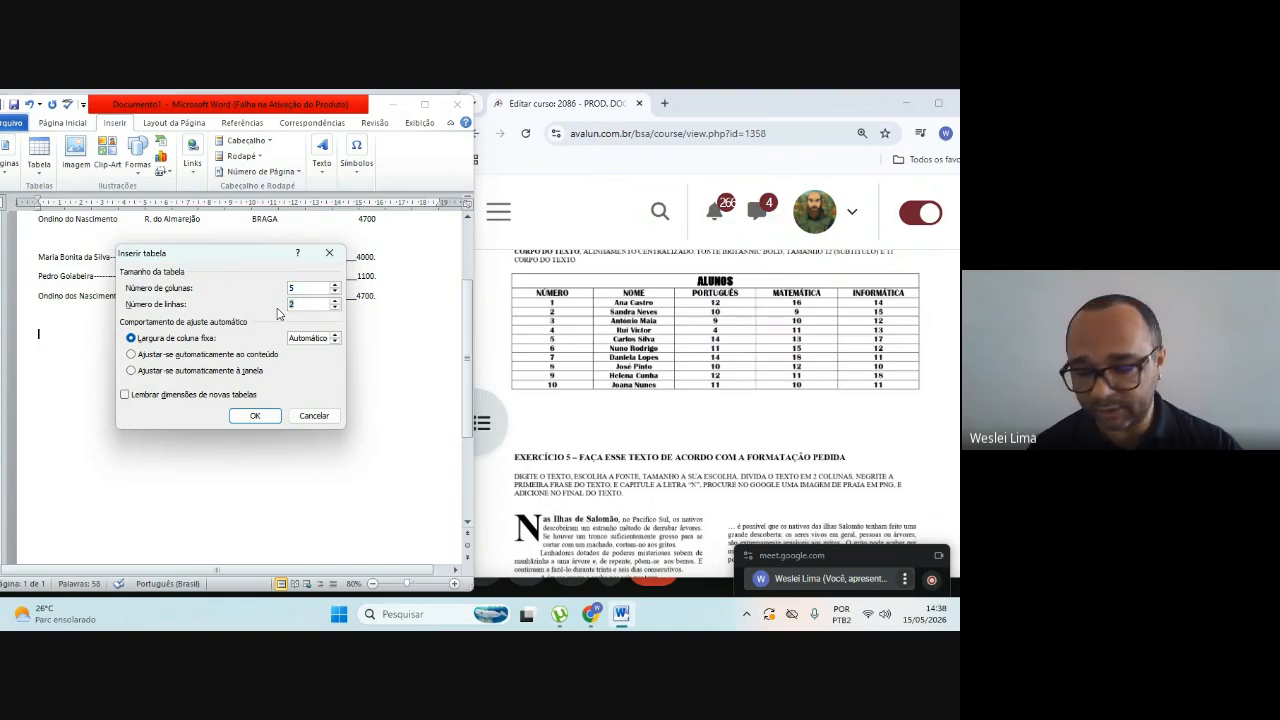
text(1)
click(247, 414)
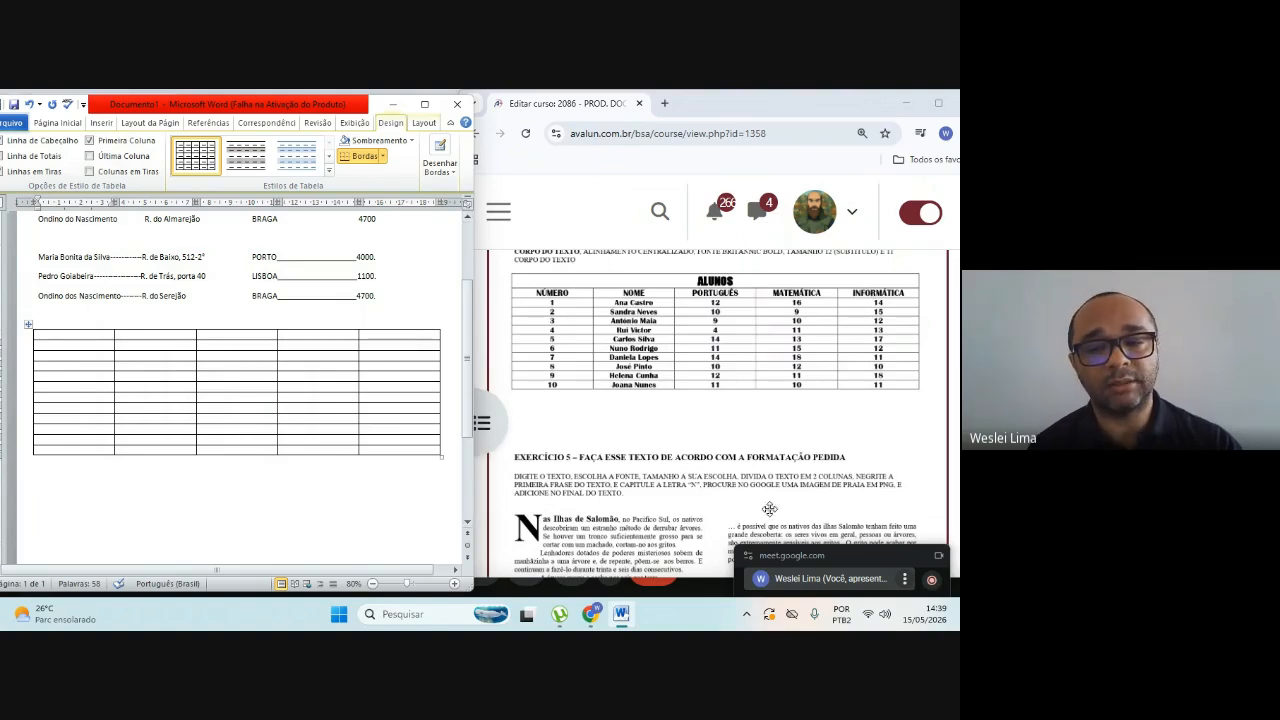
Step: Shift the floating meeting window down and merge all the cells of the table's first row
mouse_move(845, 469)
drag(845, 469, 845, 560)
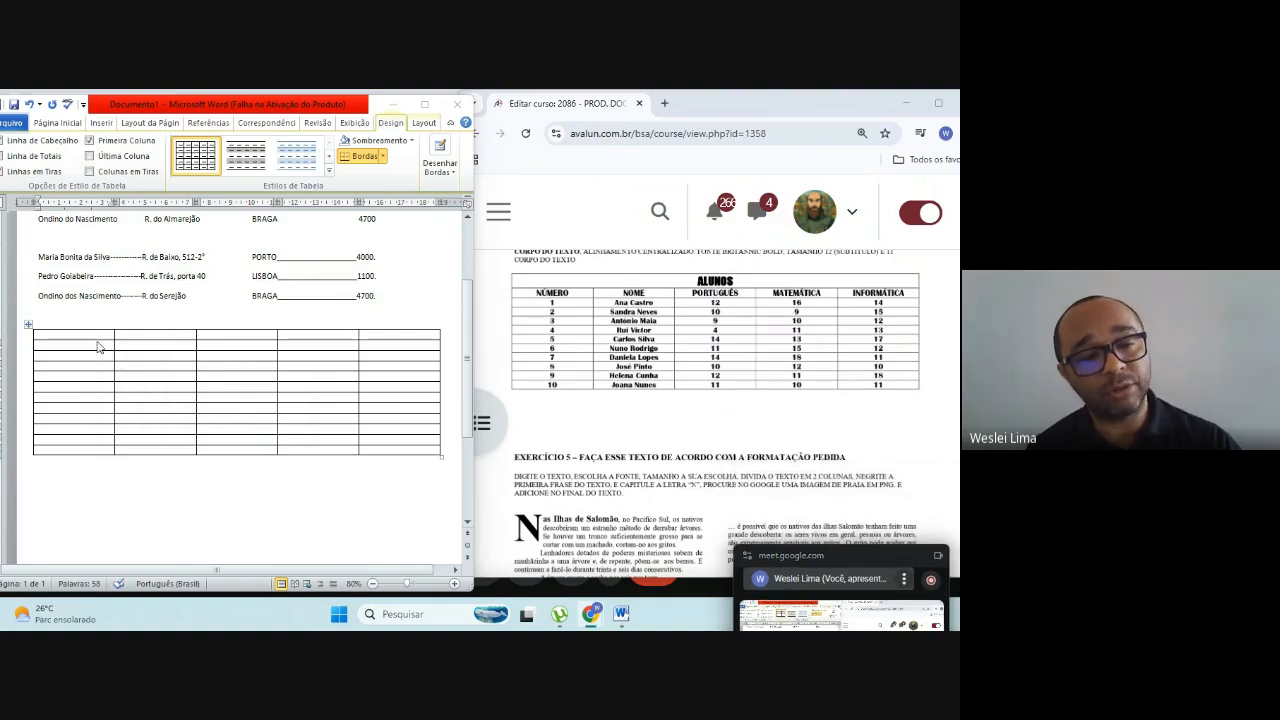
drag(88, 338, 377, 343)
right_click(379, 342)
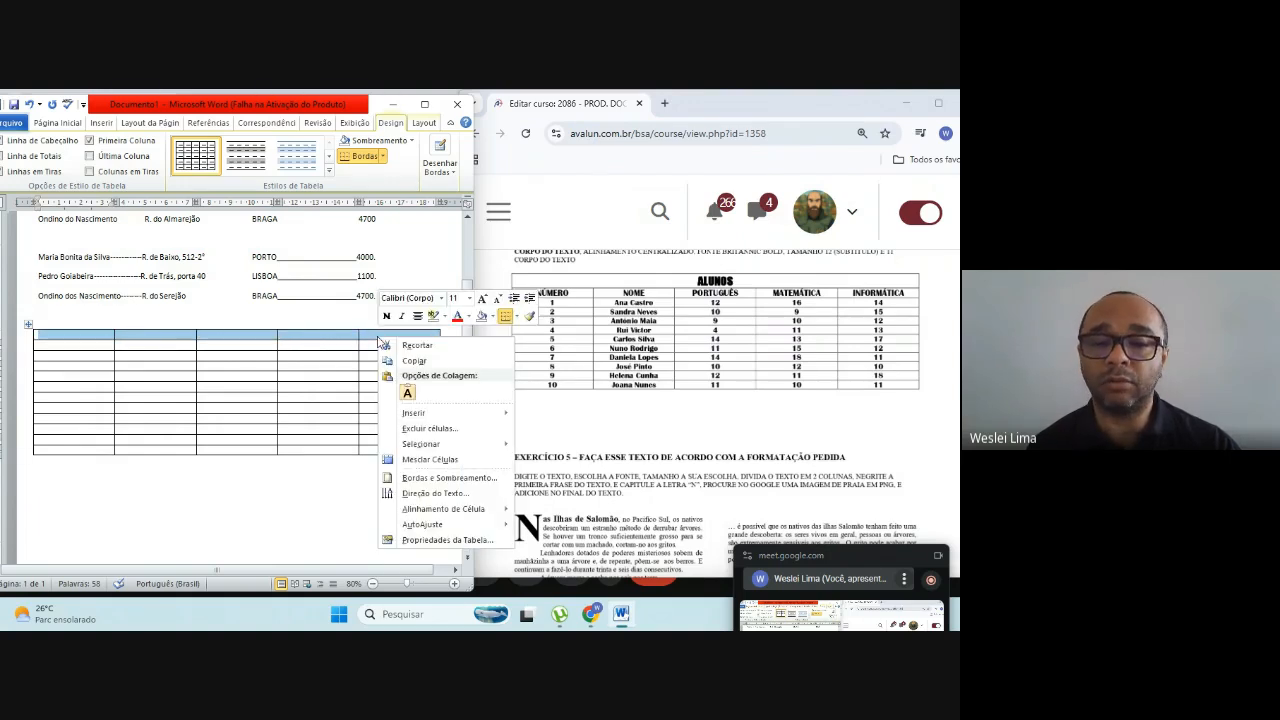
click(417, 460)
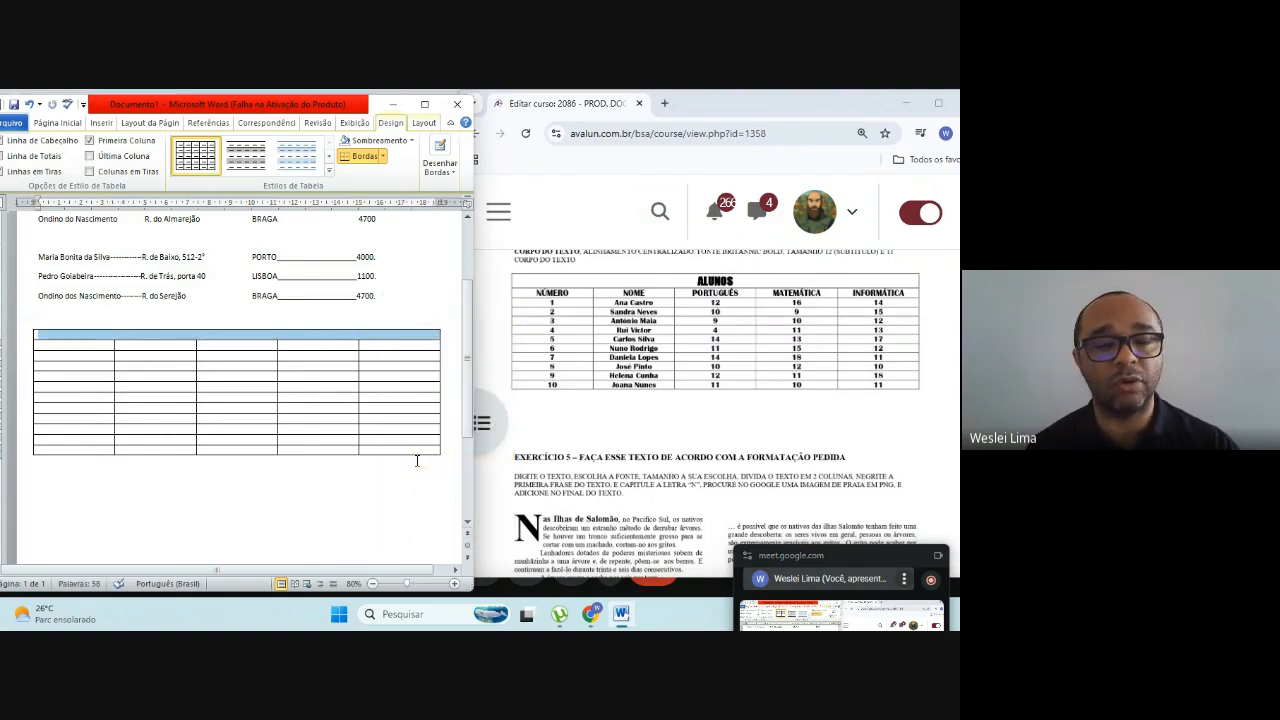
Step: Enter the title ALUNOS in capitals in the merged first row of the table
click(221, 340)
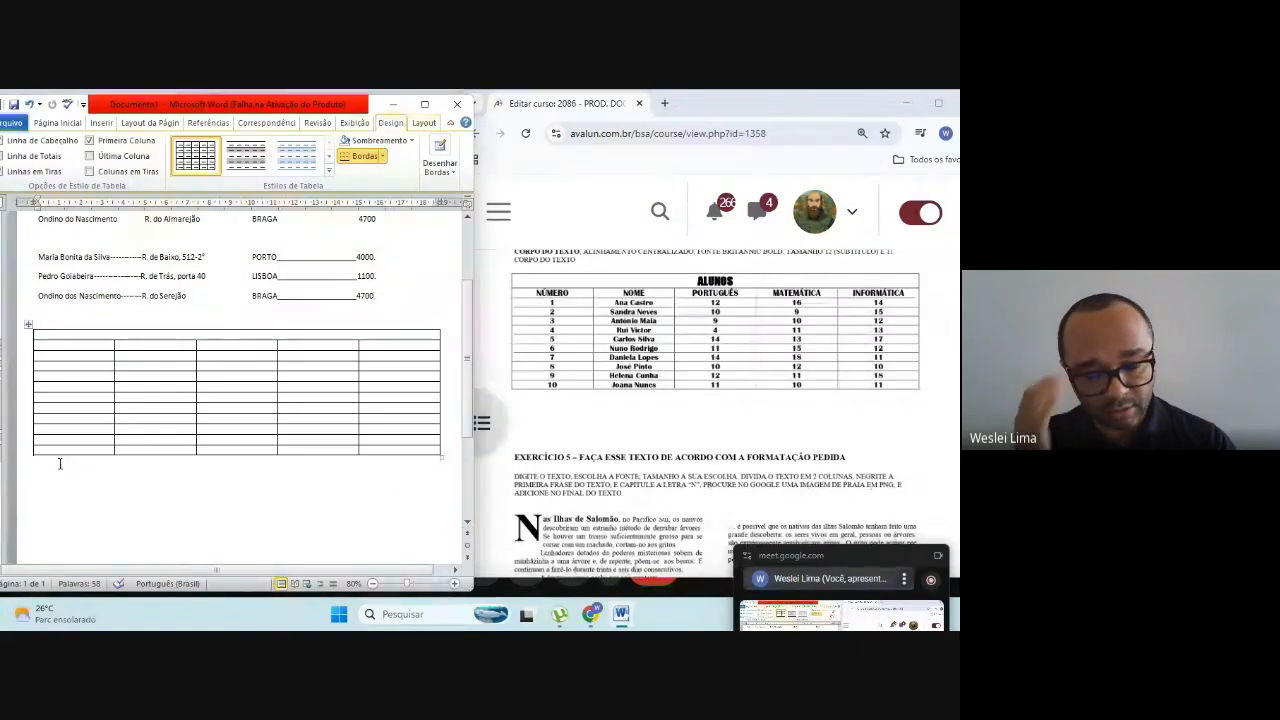
text(alunos)
key(BackSpace)
key(BackSpace)
key(BackSpace)
key(BackSpace)
key(BackSpace)
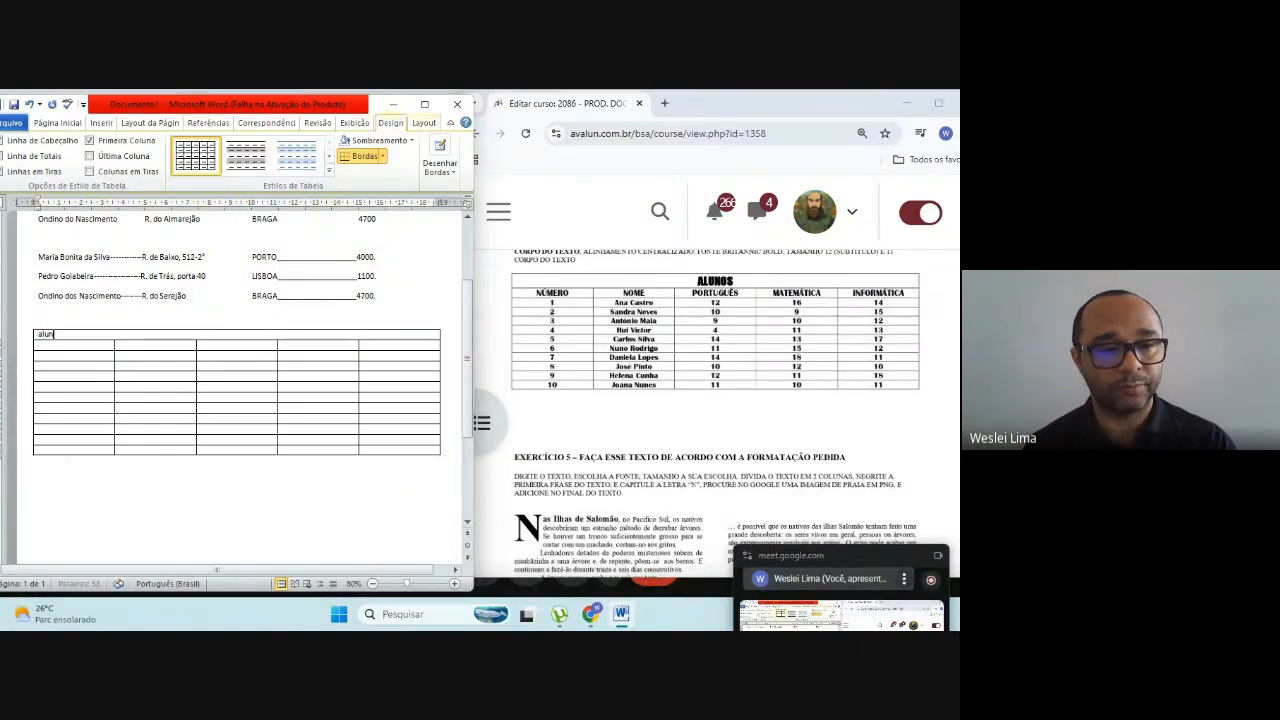
key(BackSpace)
text(ALYNO)
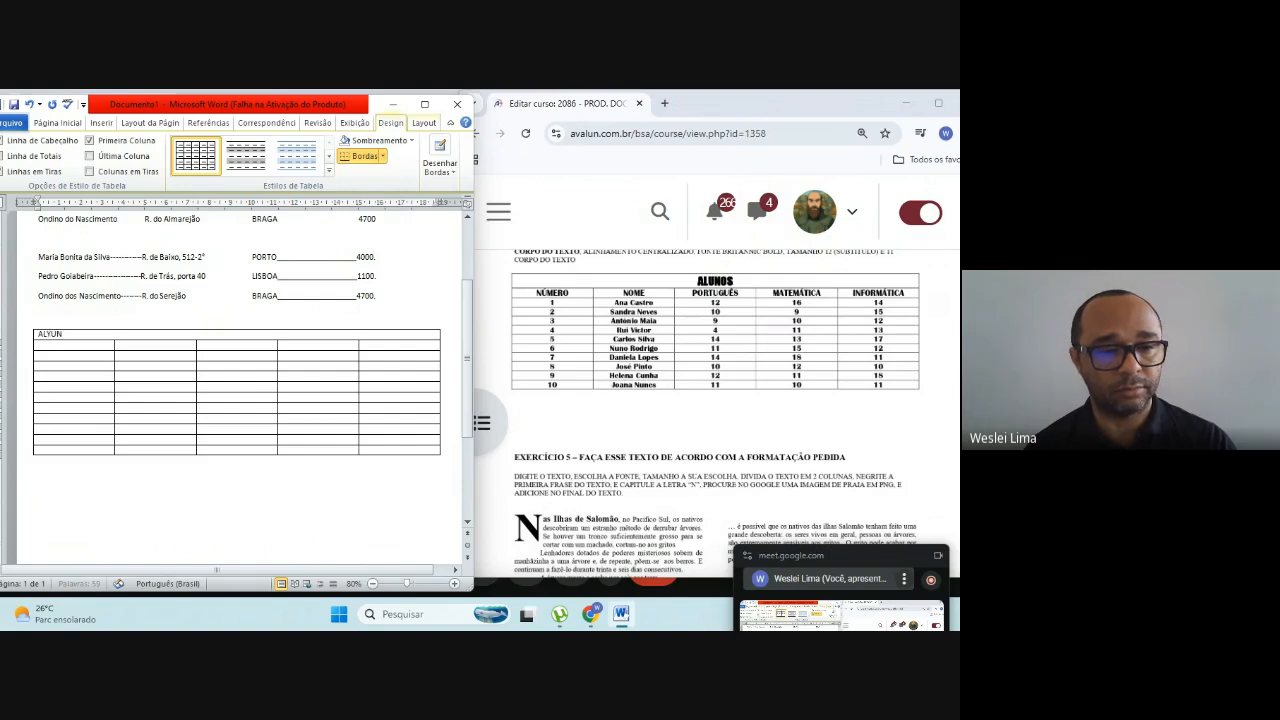
key(BackSpace)
key(BackSpace)
key(BackSpace)
text(UNOS)
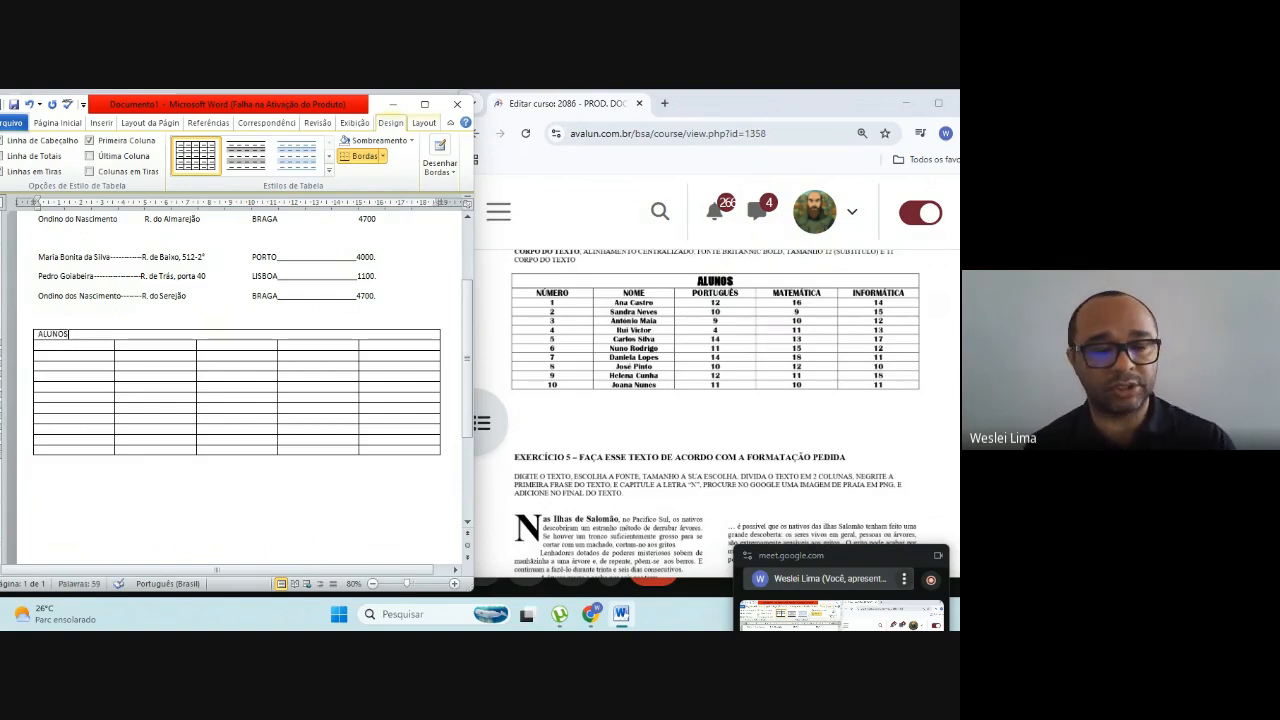
key(Return)
key(Return)
key(Return)
key(Return)
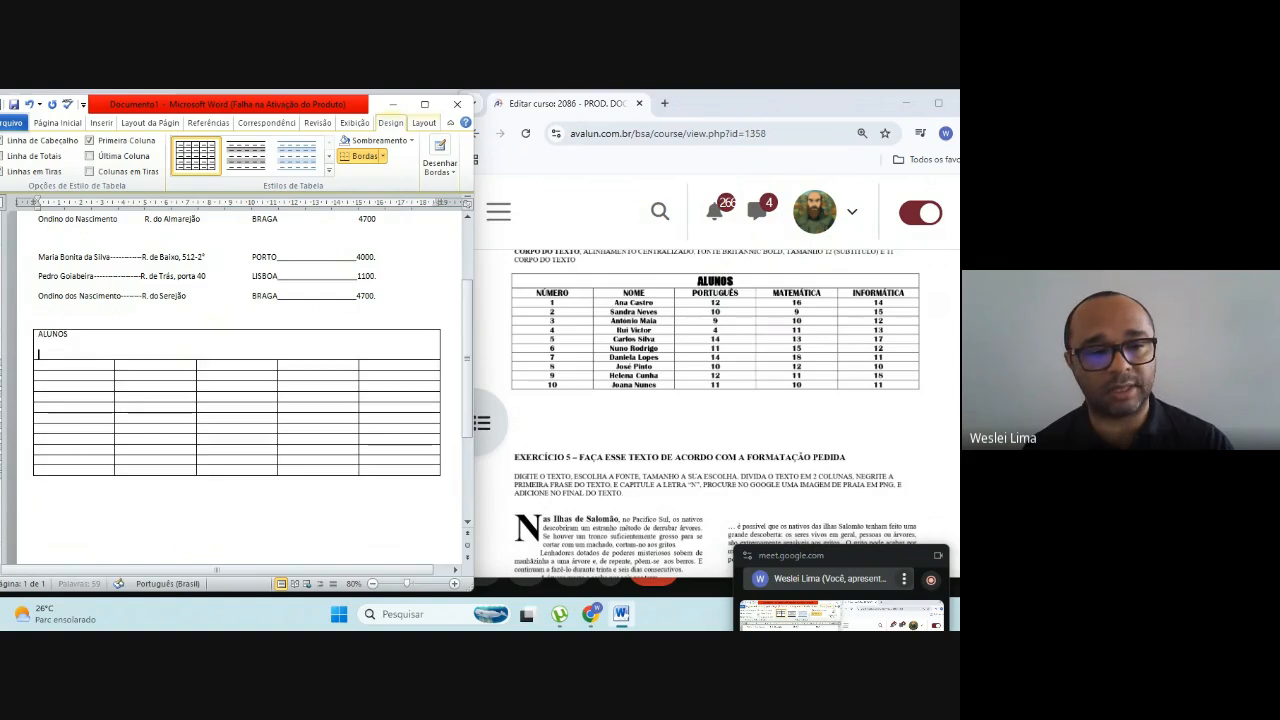
key(Return)
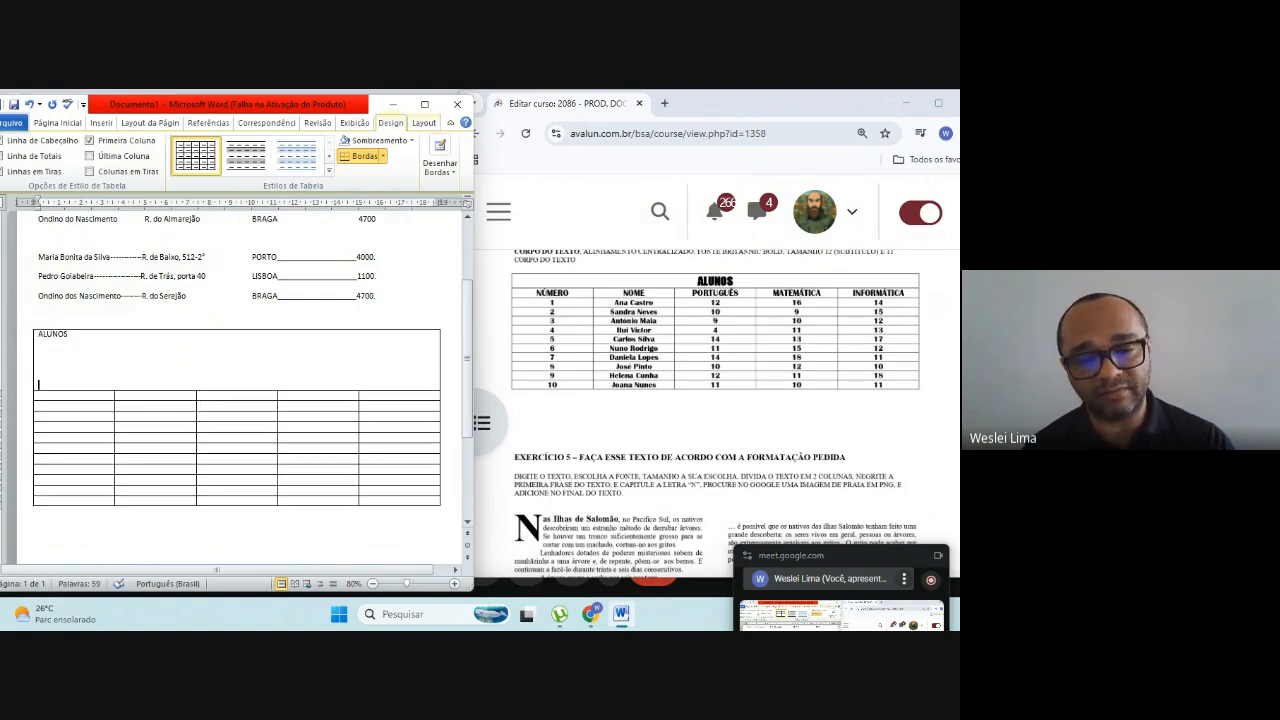
key(BackSpace)
key(BackSpace)
key(BackSpace)
key(BackSpace)
key(BackSpace)
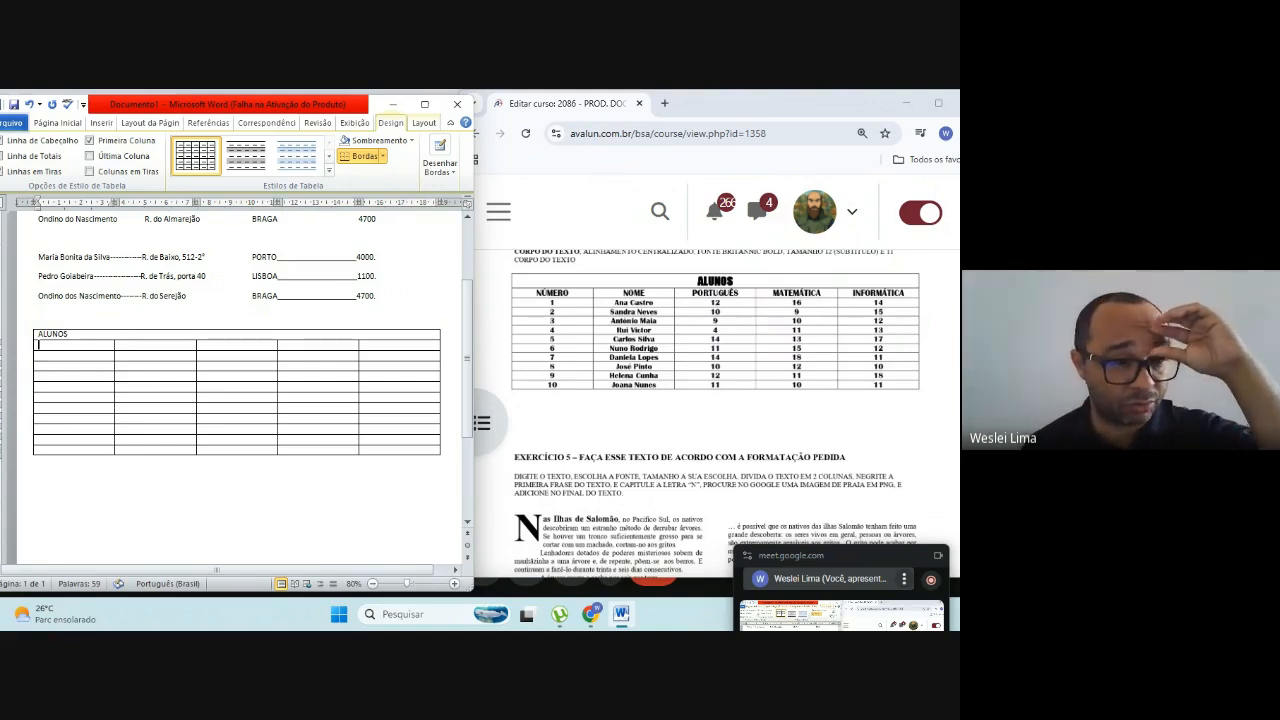
Step: Enter the headings NÚMERO and NOME in the first two cells of the table's second row
key(Tab)
text(N)
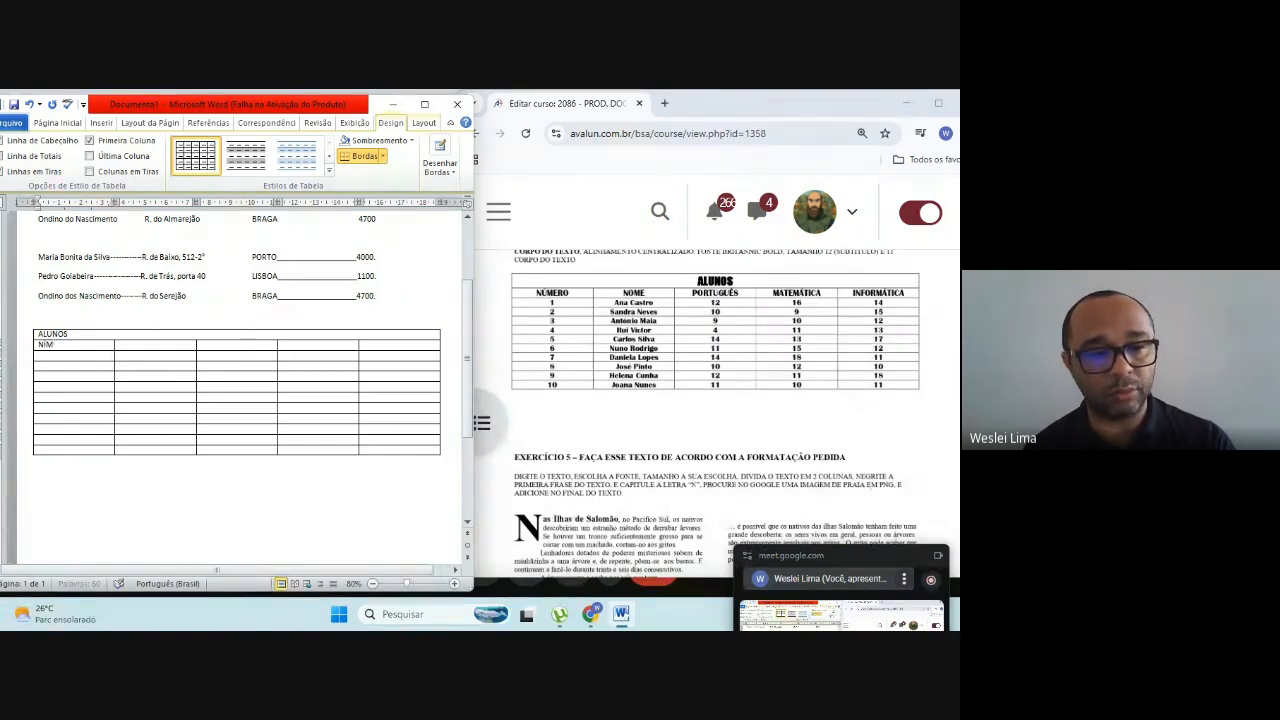
text(UMERO)
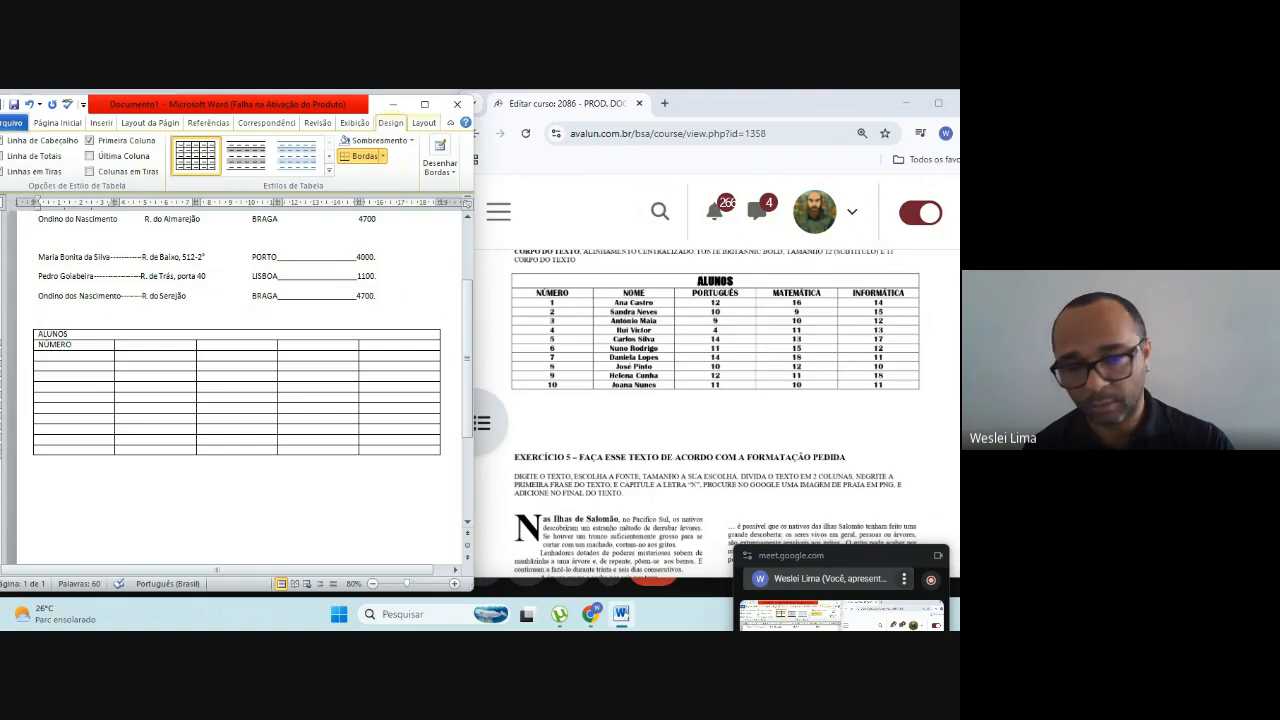
key(Tab)
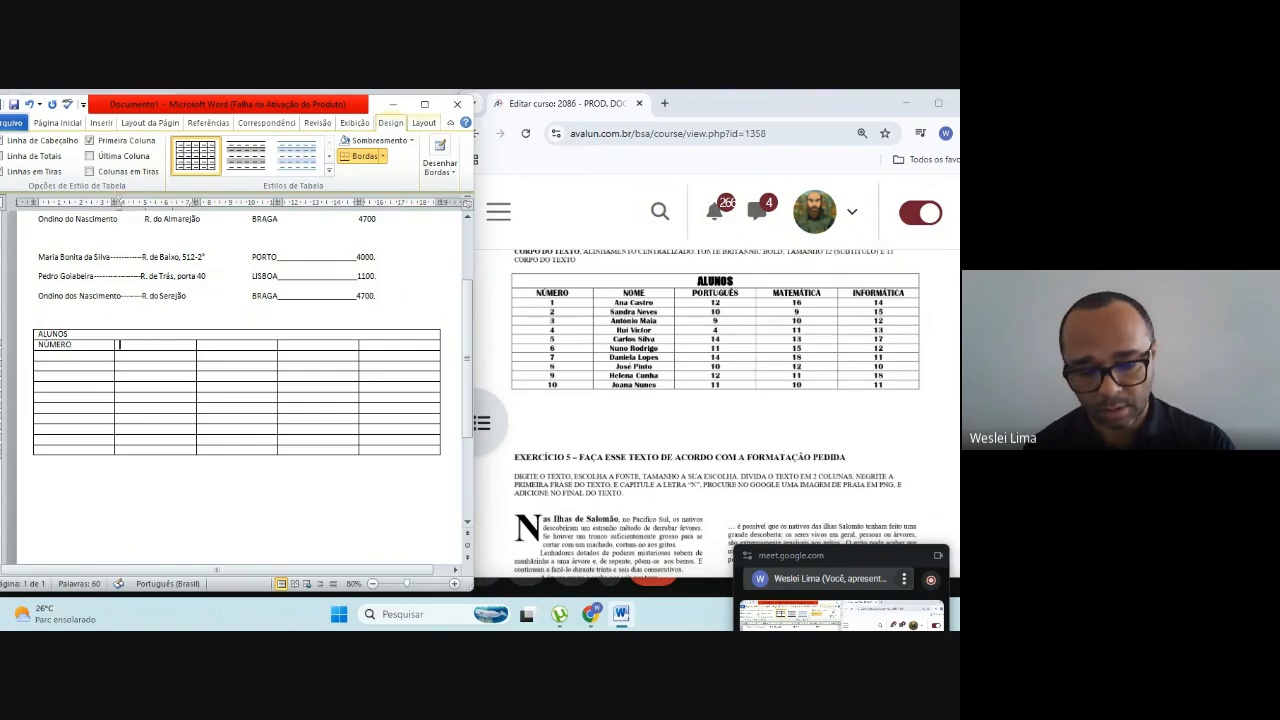
text(N)
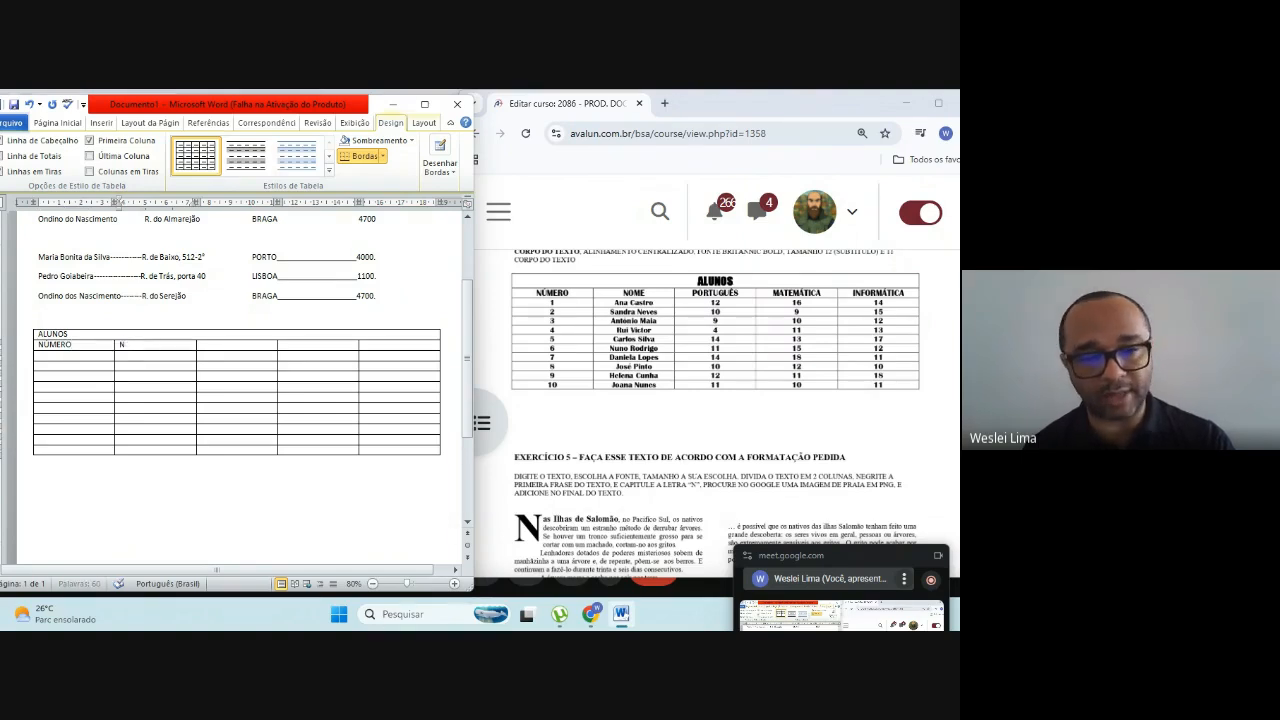
text(OME)
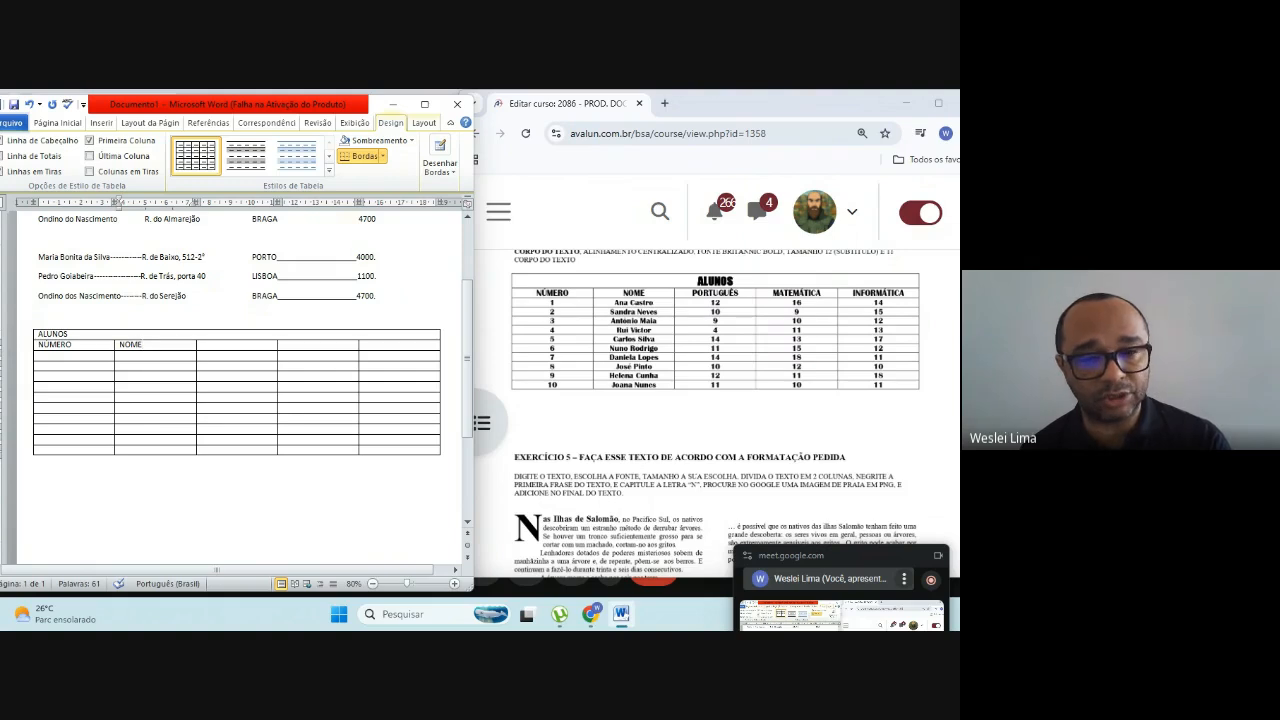
Step: Enter the headings PORTUGUÊS and MATEMÁTICA in the third and fourth cells of the heading row
key(Tab)
text(PORTUG)
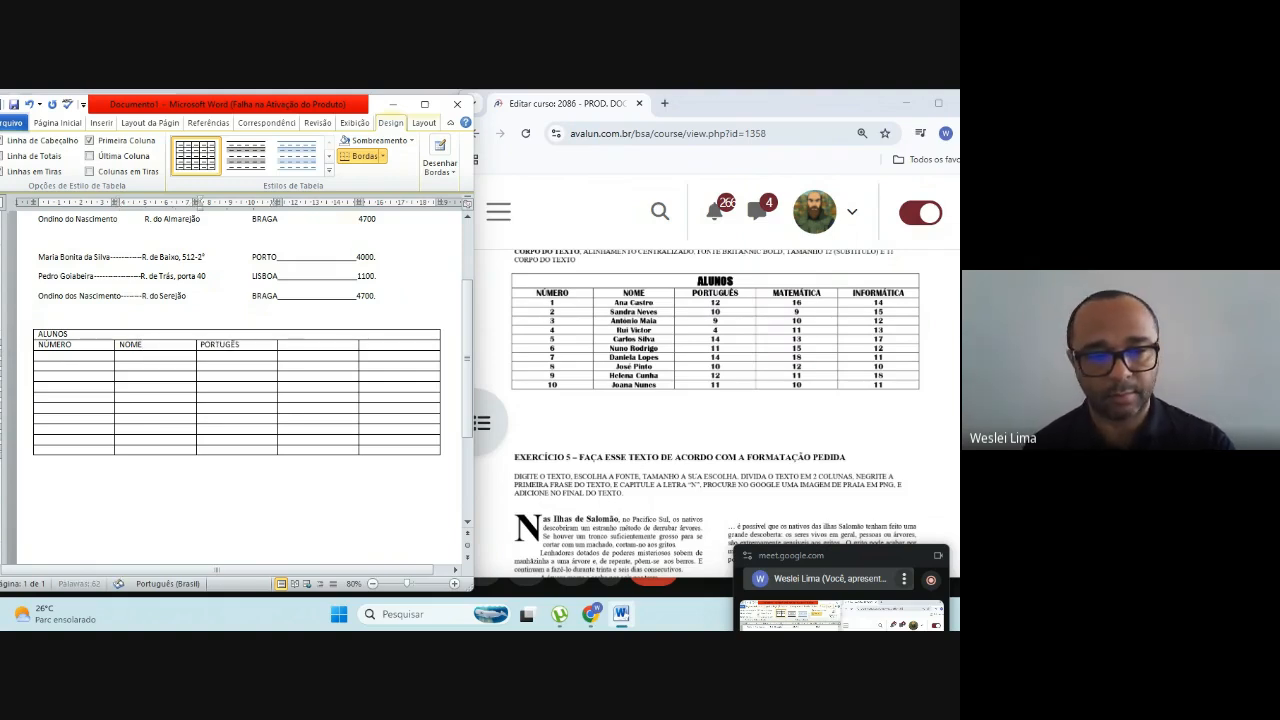
text(UÊS)
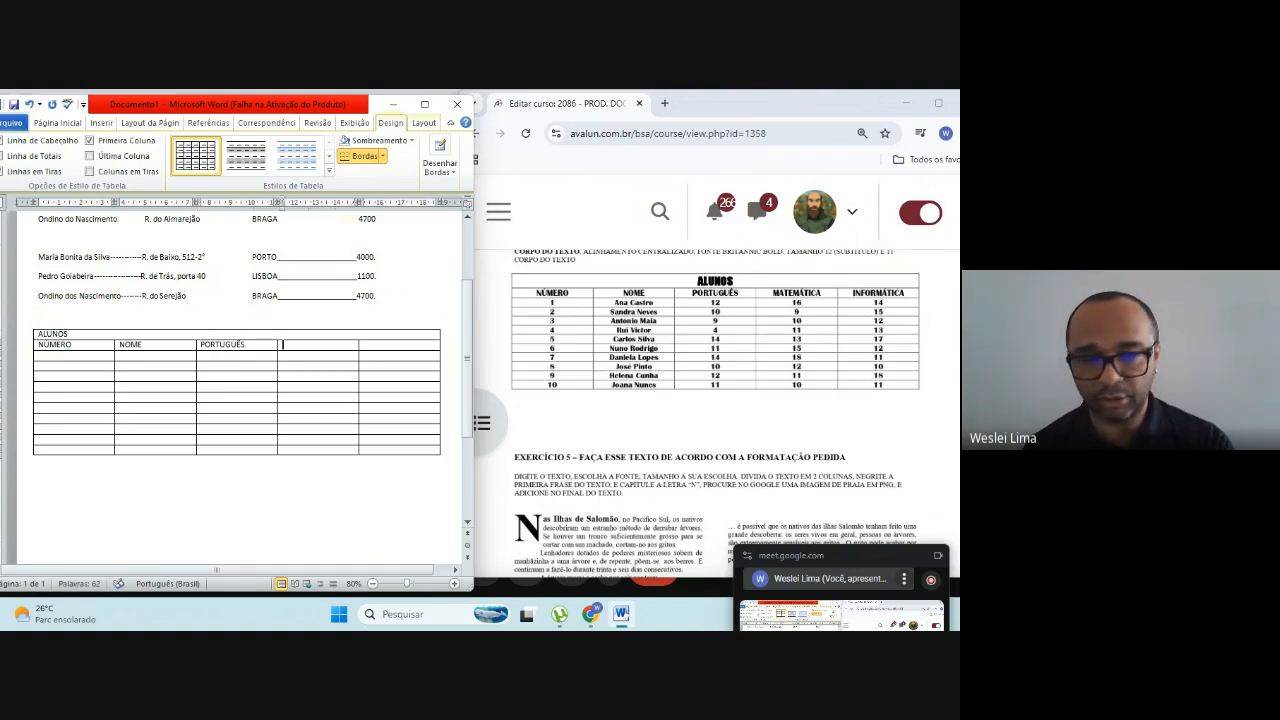
text(MATEMA)
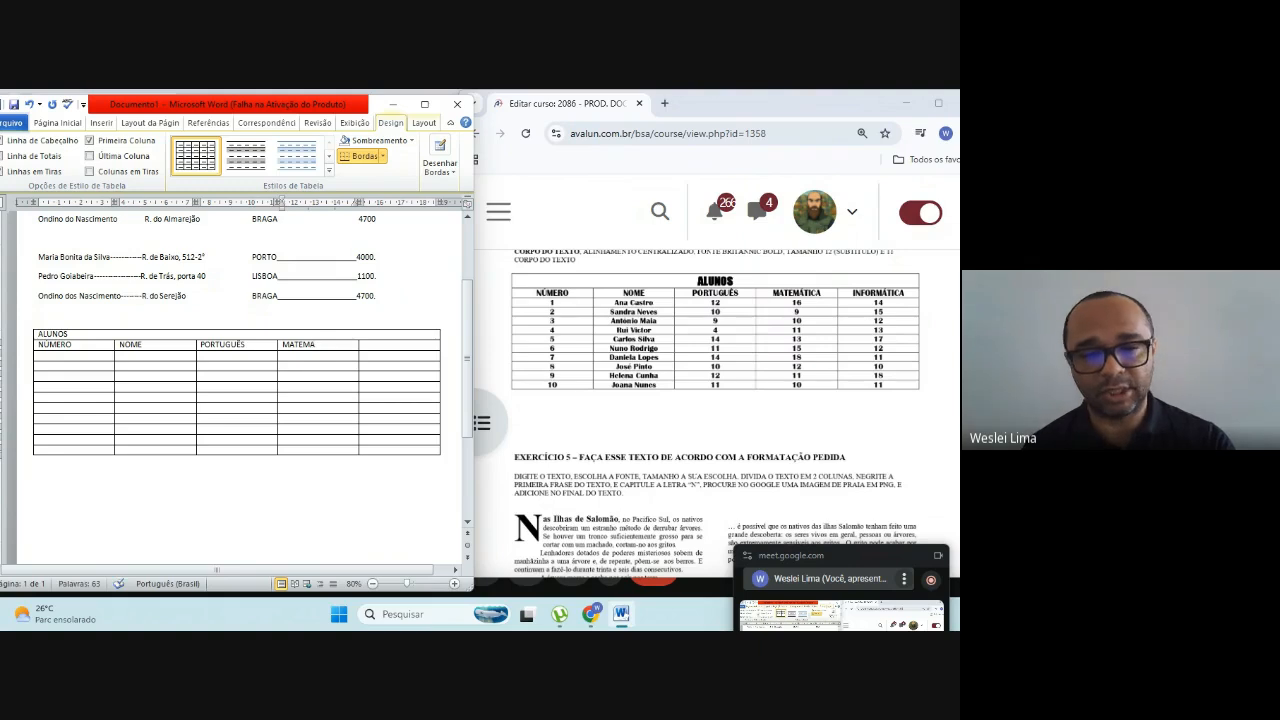
key(BackSpace)
text(ÁT)
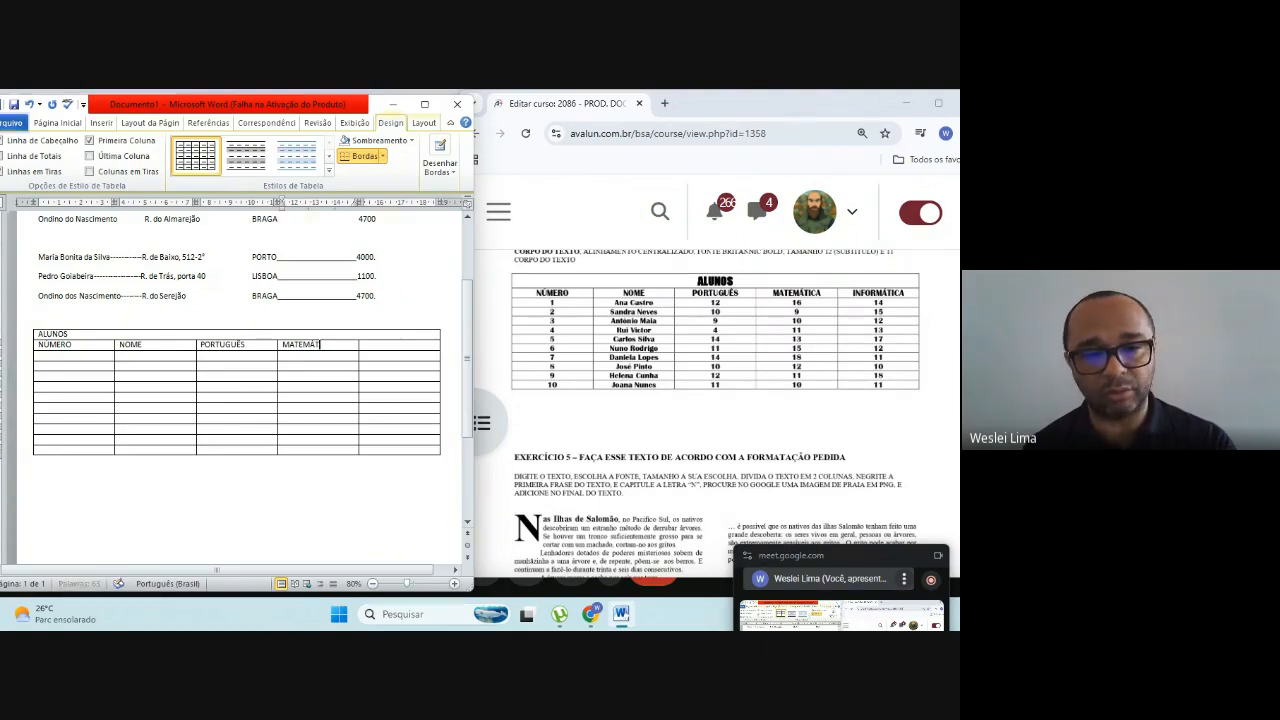
text(ICA)
key(Tab)
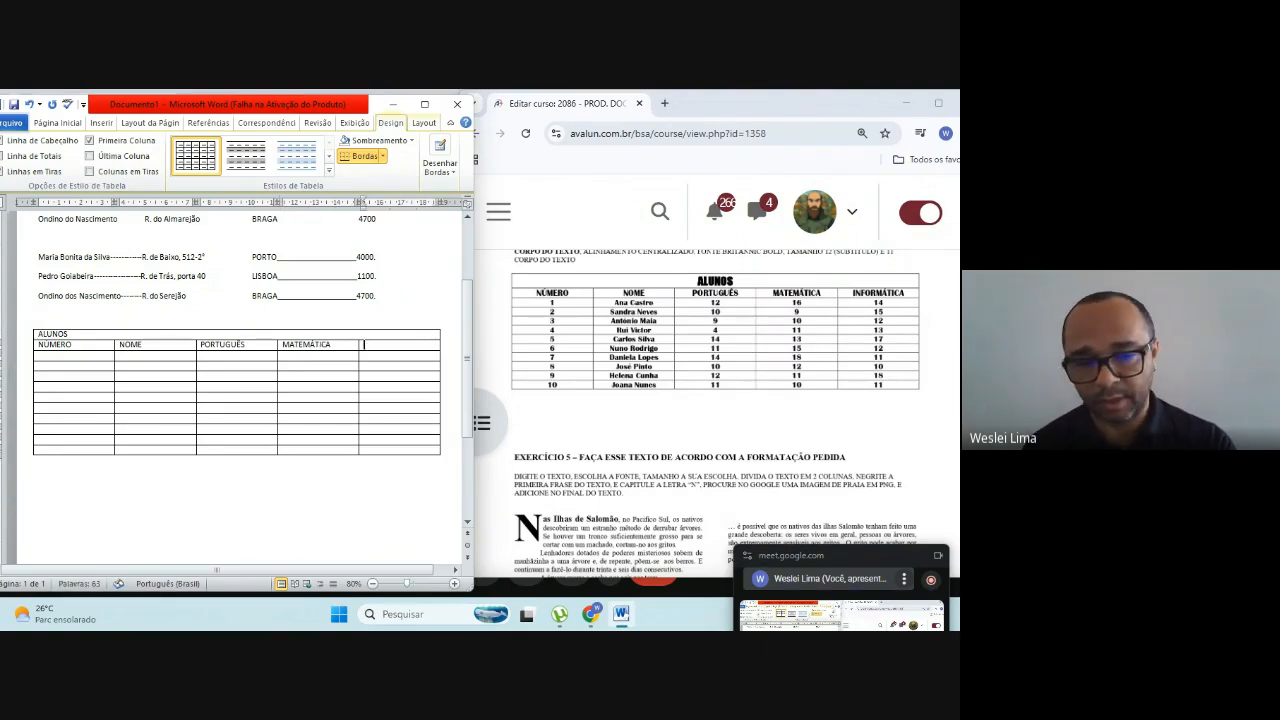
Step: Enter the heading INFORMÁTICA in the last column and place the cursor in the first cell below NÚMERO
text(I)
key(BackSpace)
text(INF)
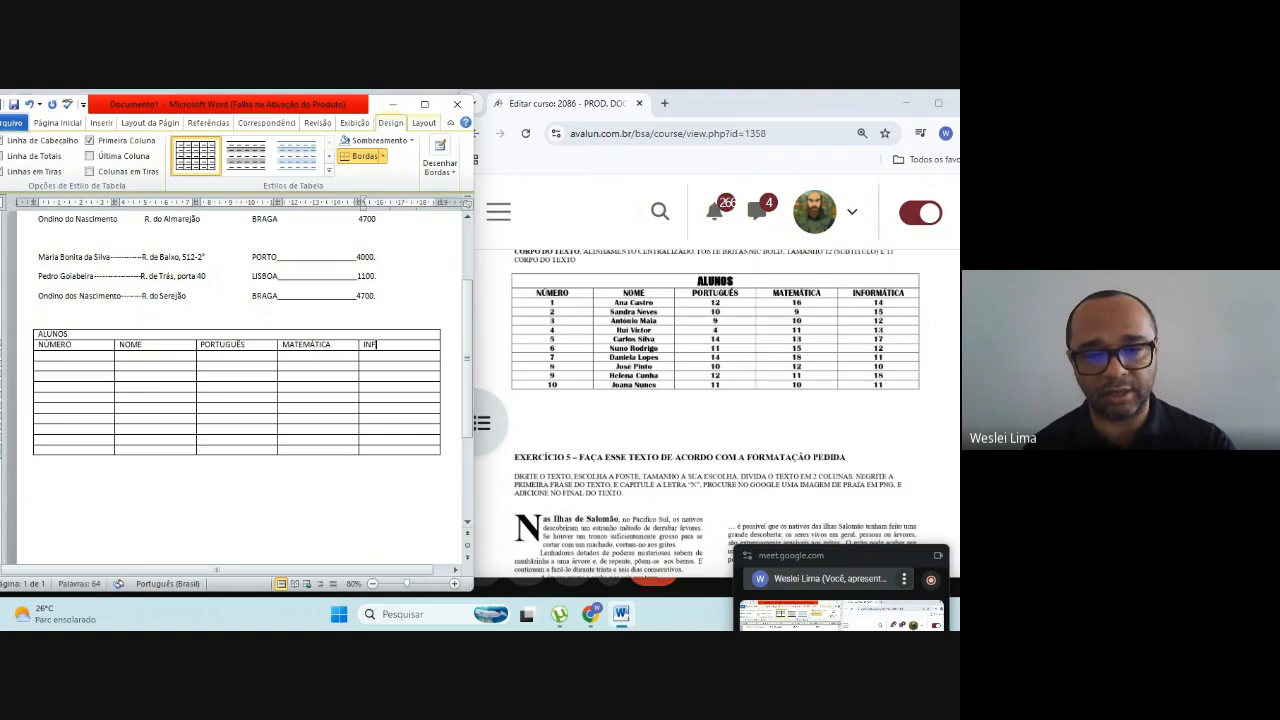
text(O)
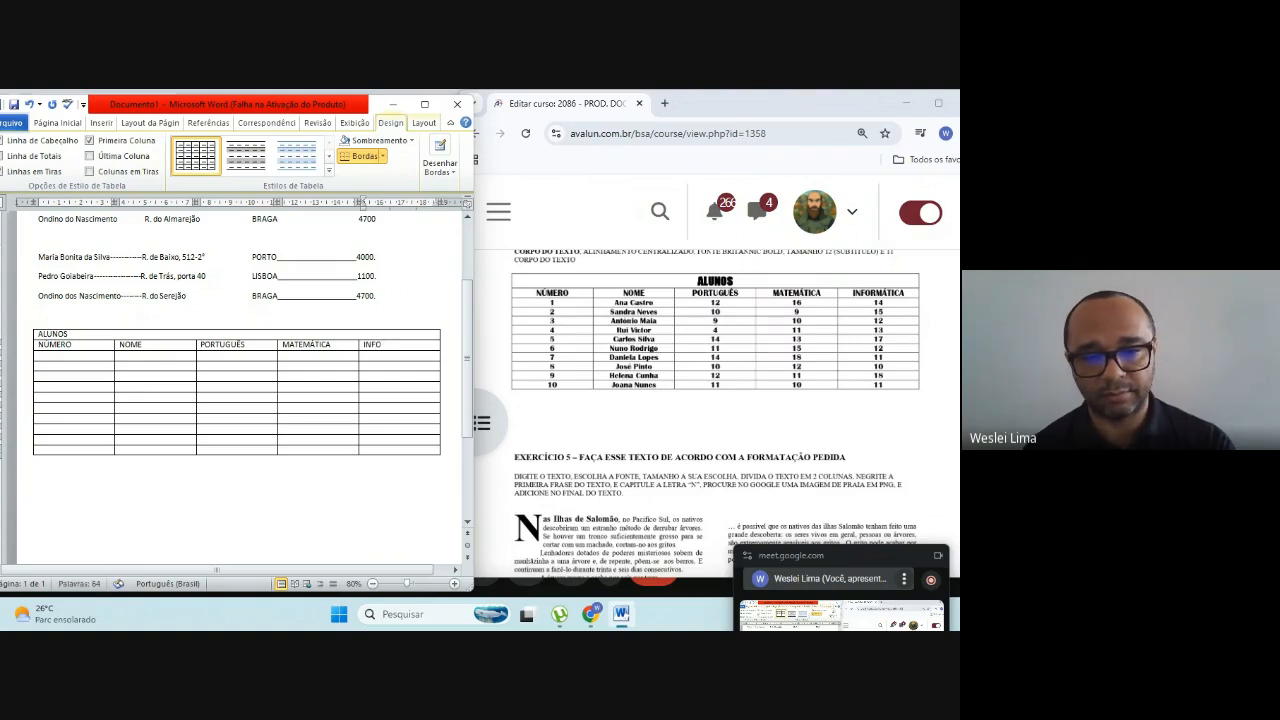
text(RMA)
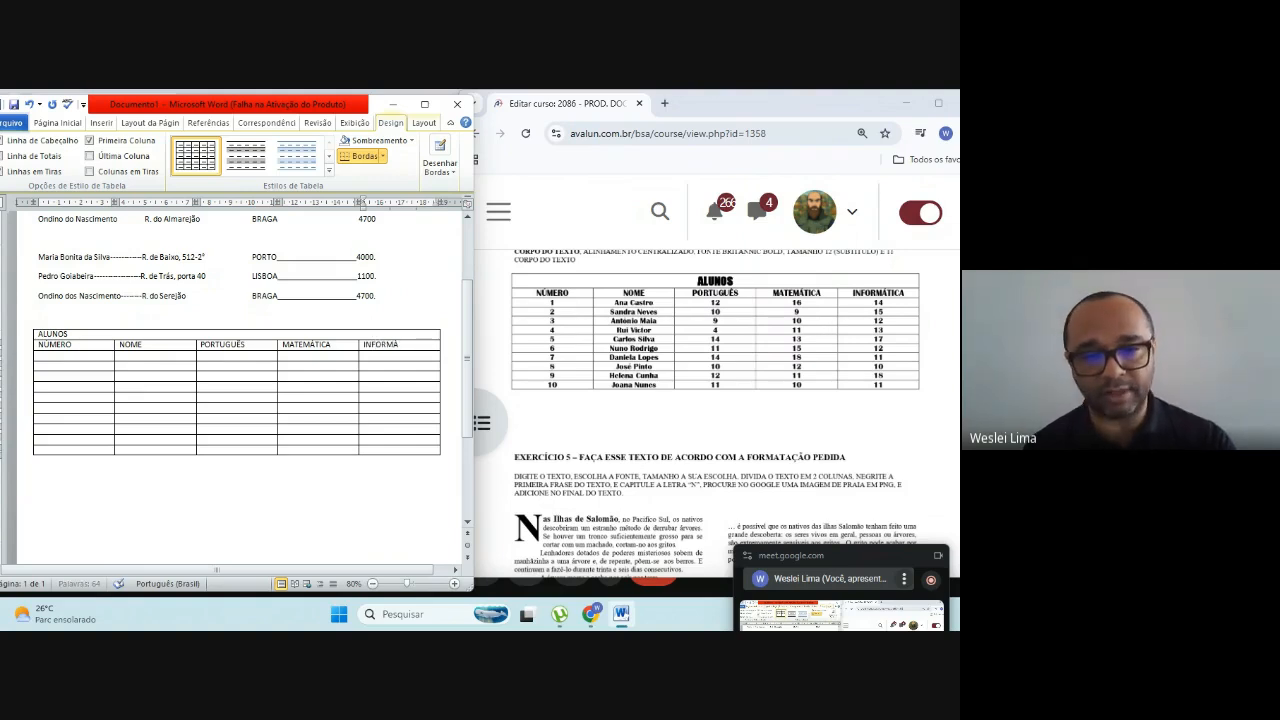
key(BackSpace)
text(ÁTICA)
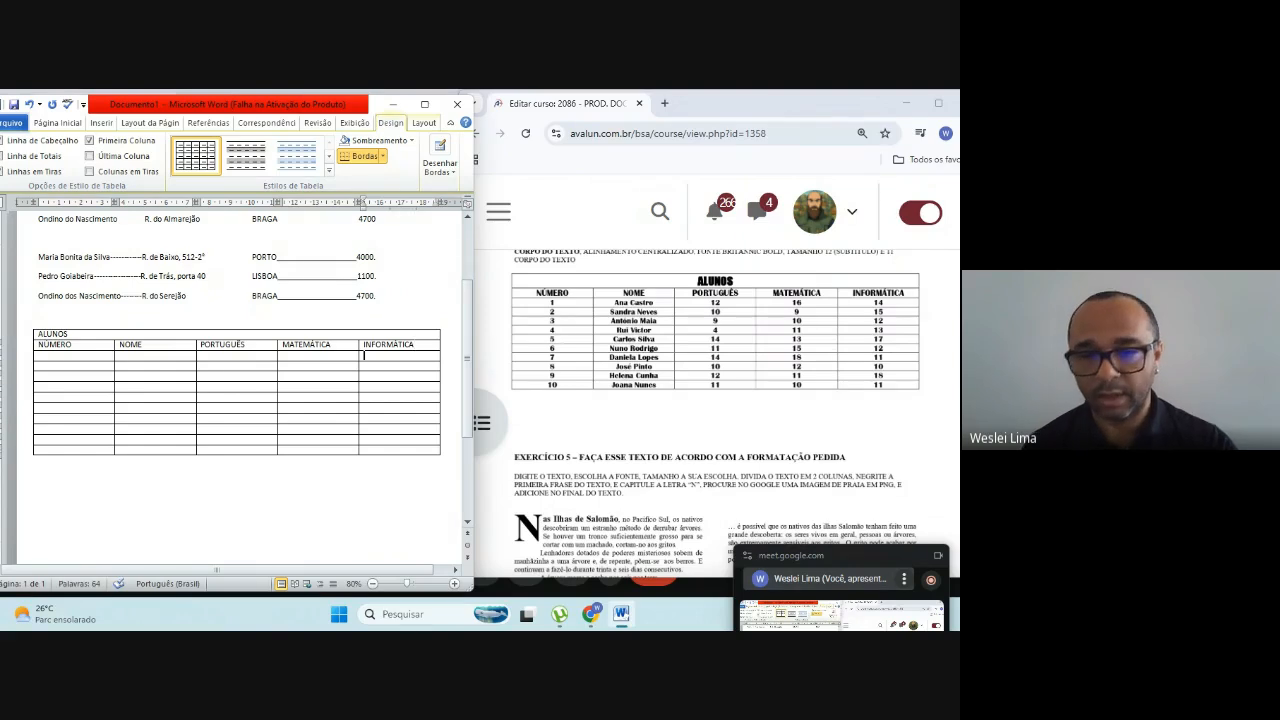
key(Left)
key(Left)
key(Left)
key(Left)
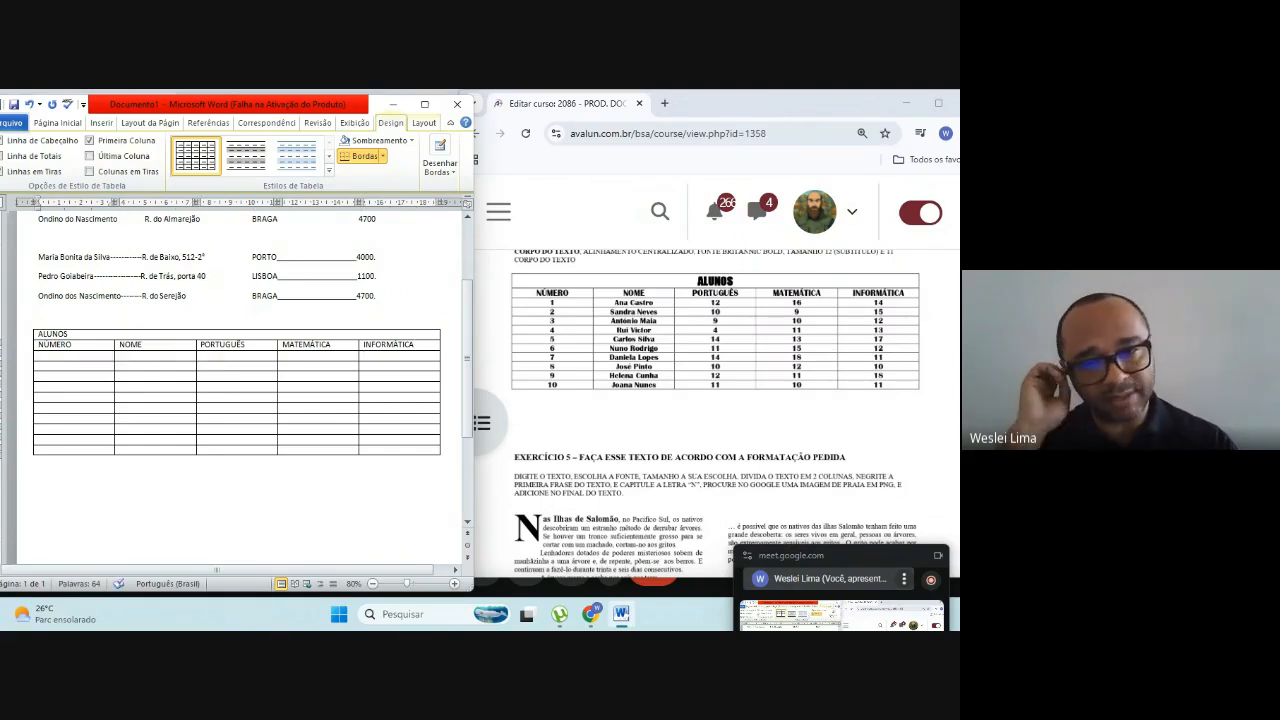
key(Down)
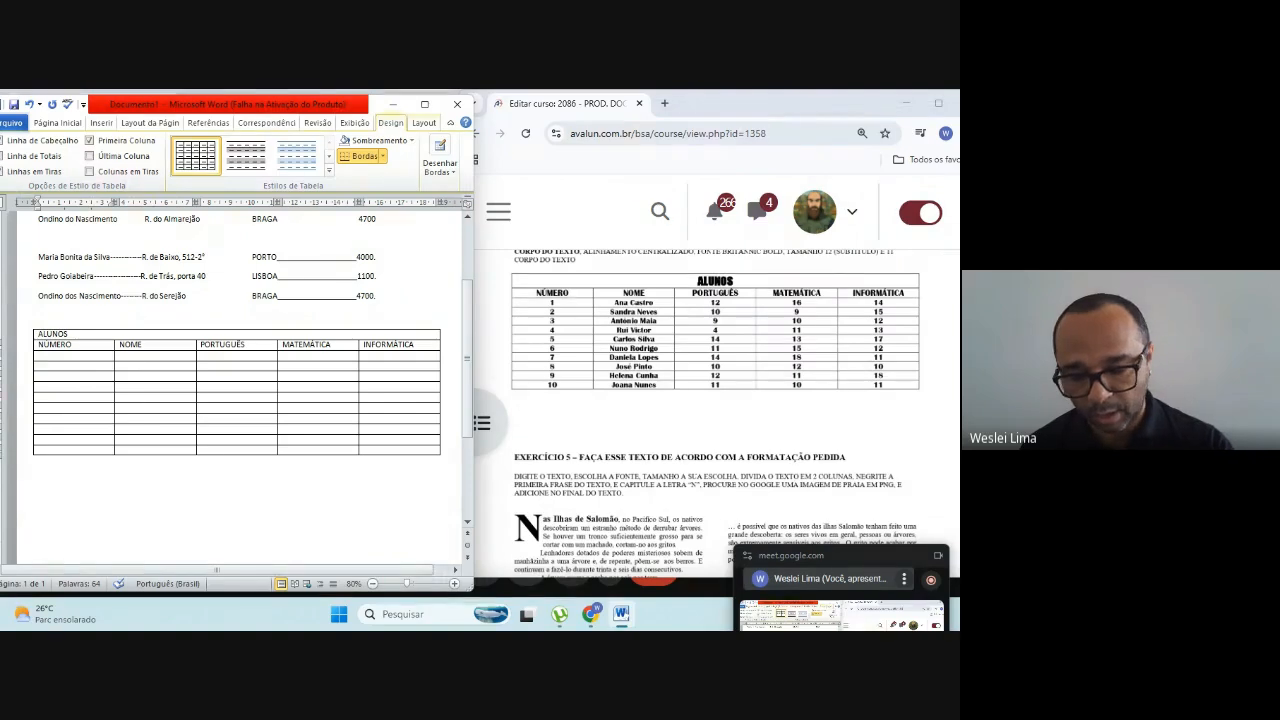
Step: Number the ten student rows from 1 to 10 down the NÚMERO column of the ALUNOS table
text(1)
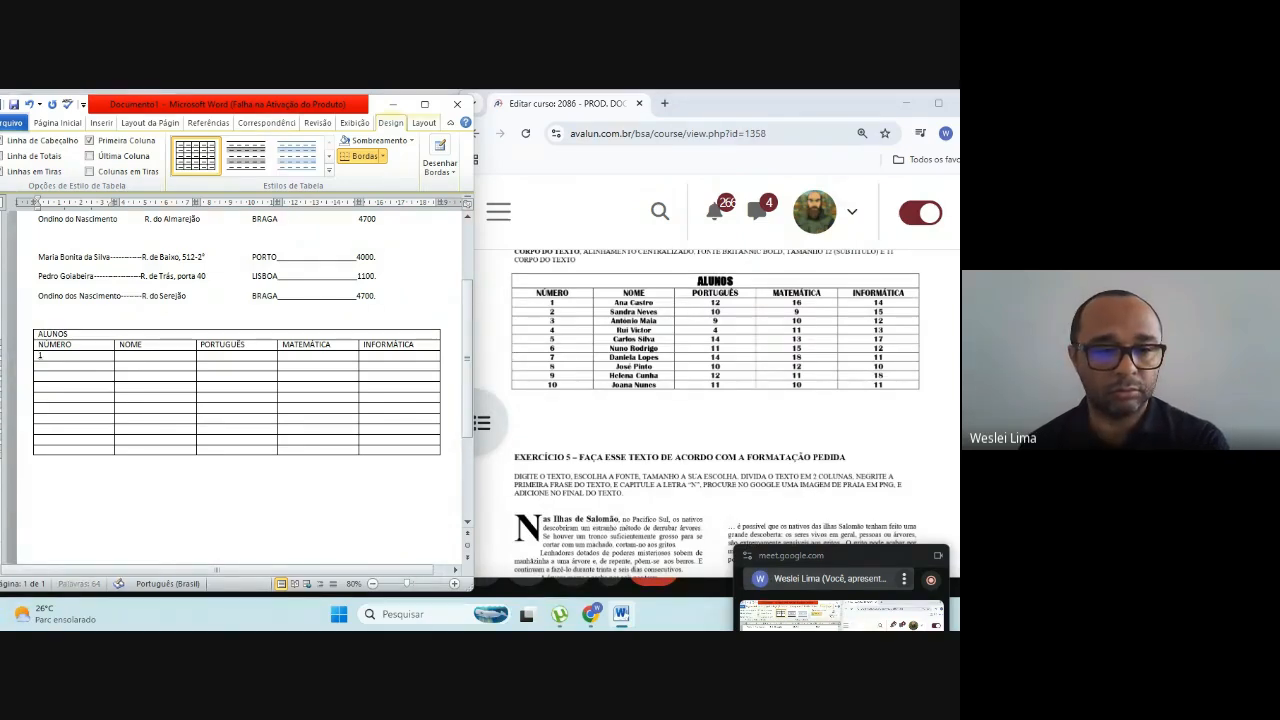
key(Down)
text(1)
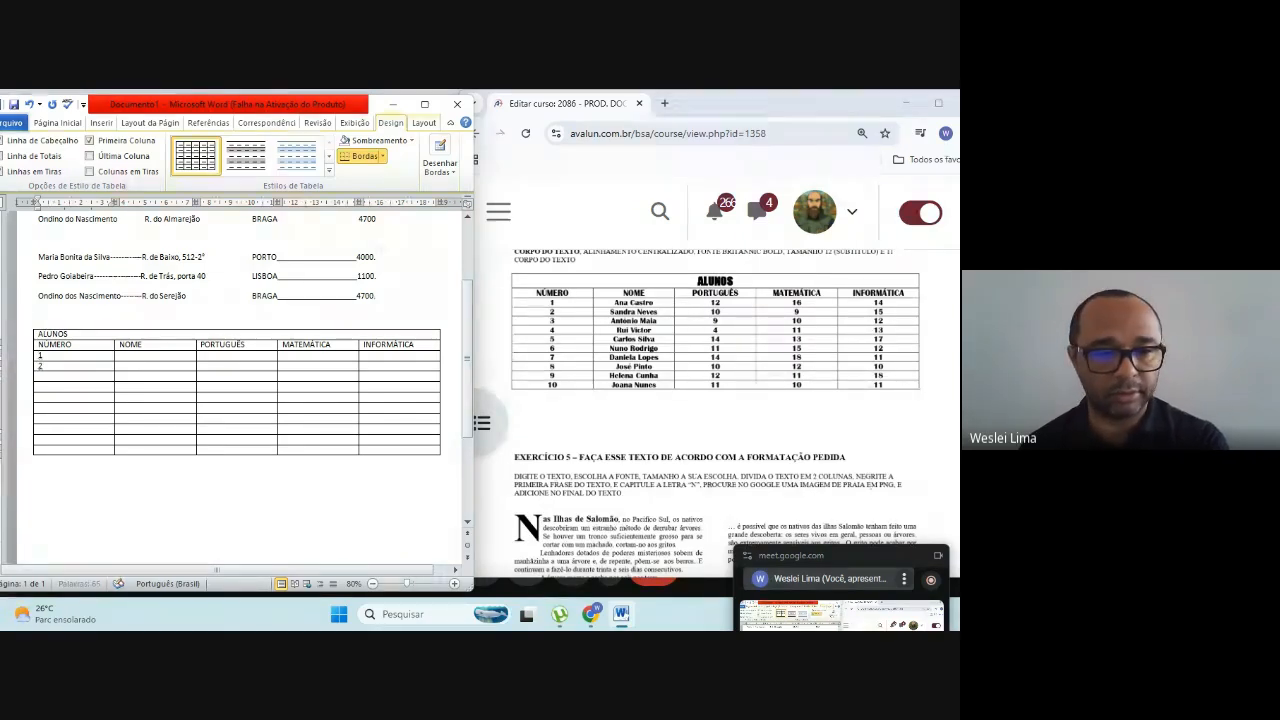
key(Down)
text(3)
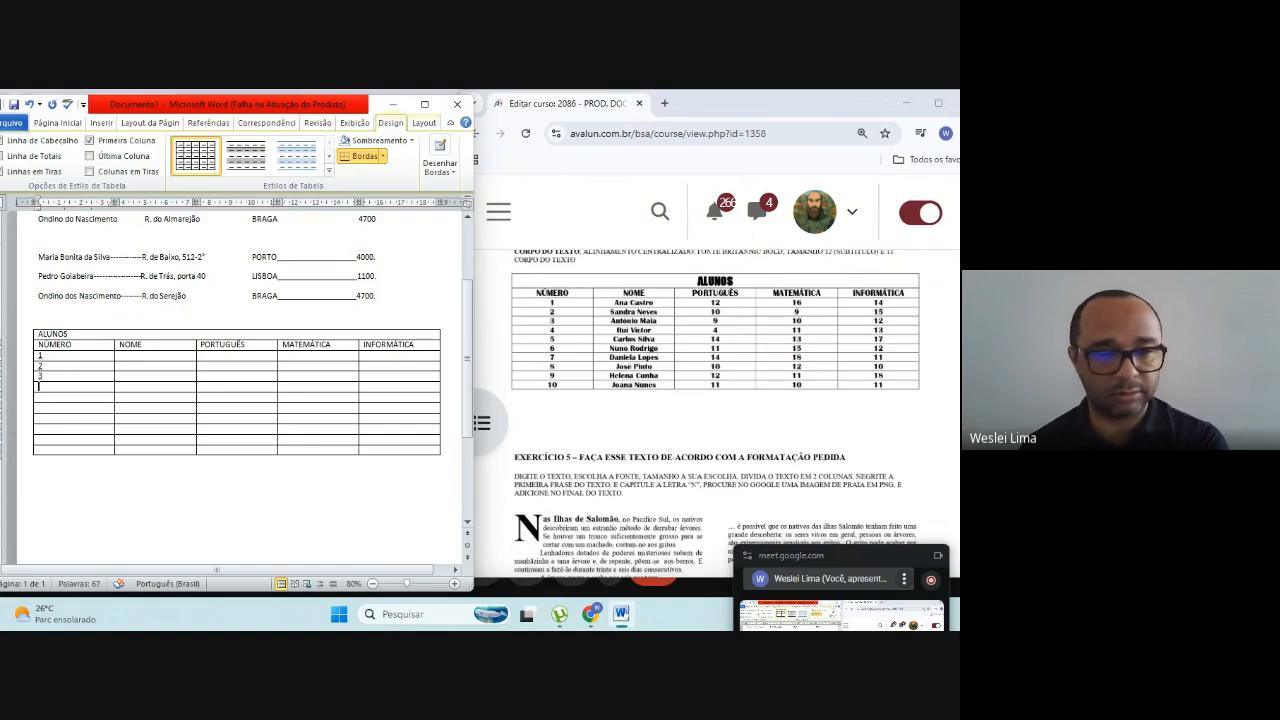
key(Down)
text(4 )
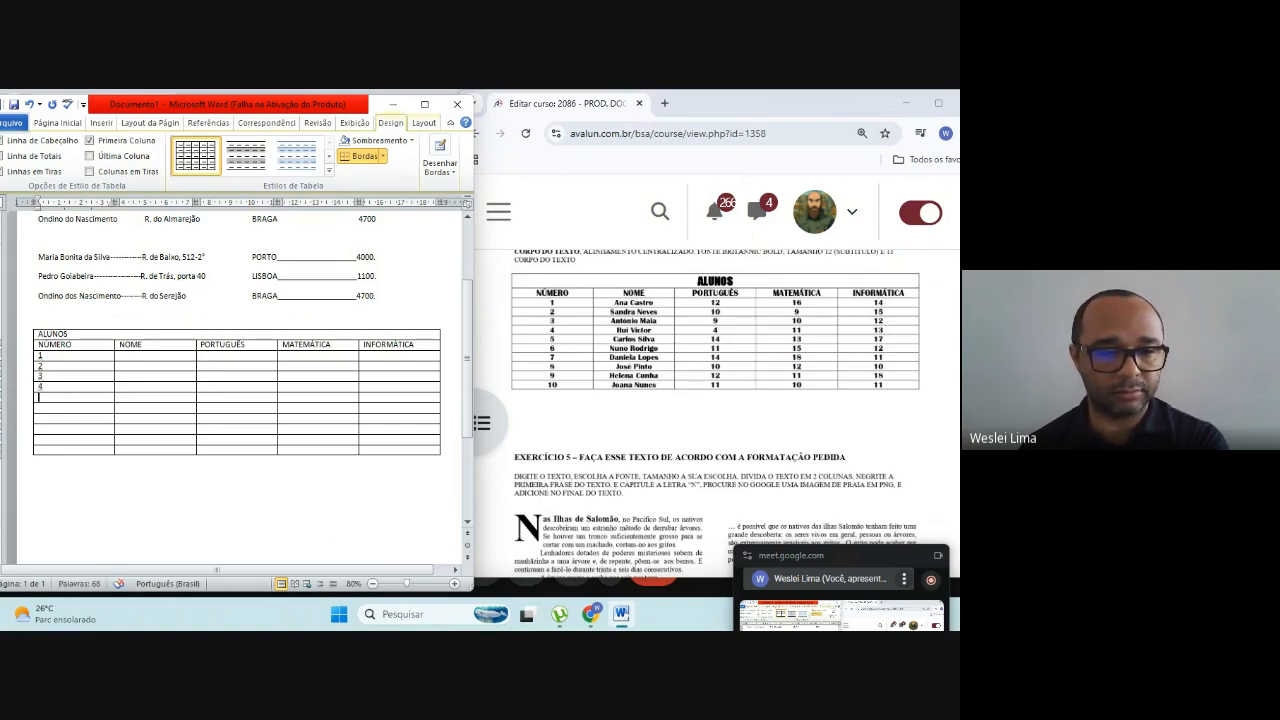
text(5)
key(Down)
text(6)
key(Down)
text(7)
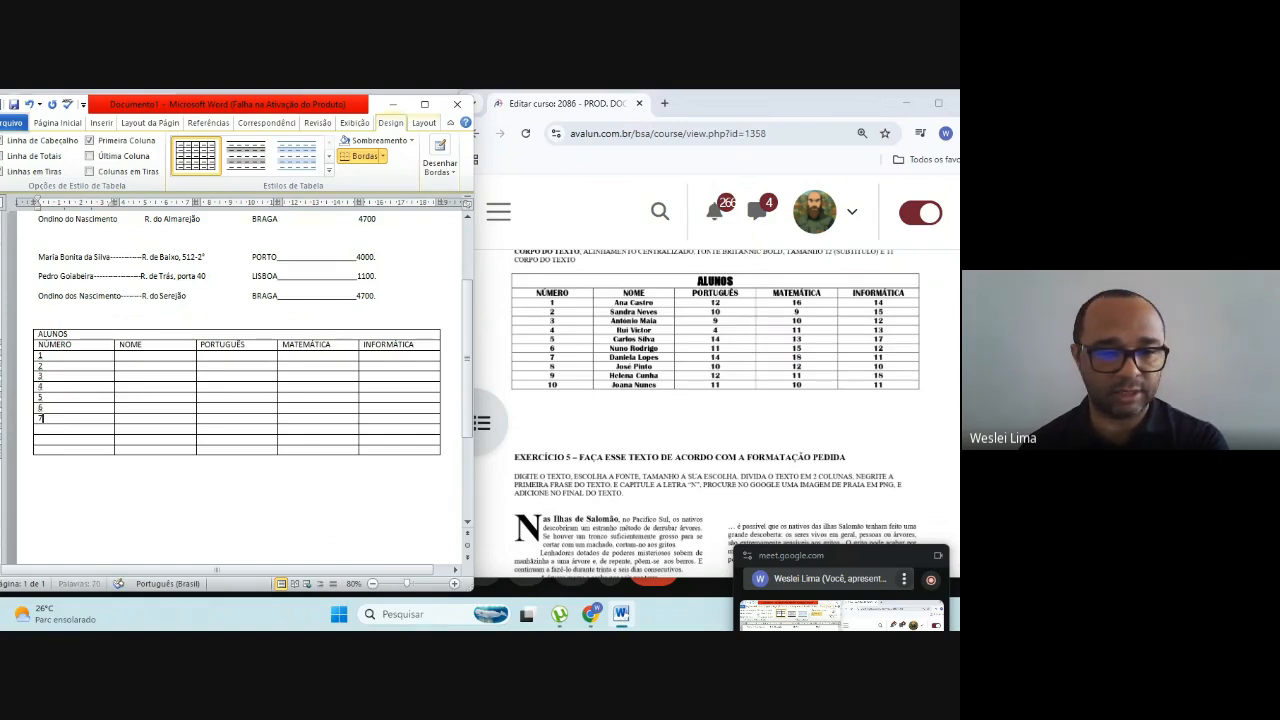
key(Down)
text(8)
key(Down)
text(9)
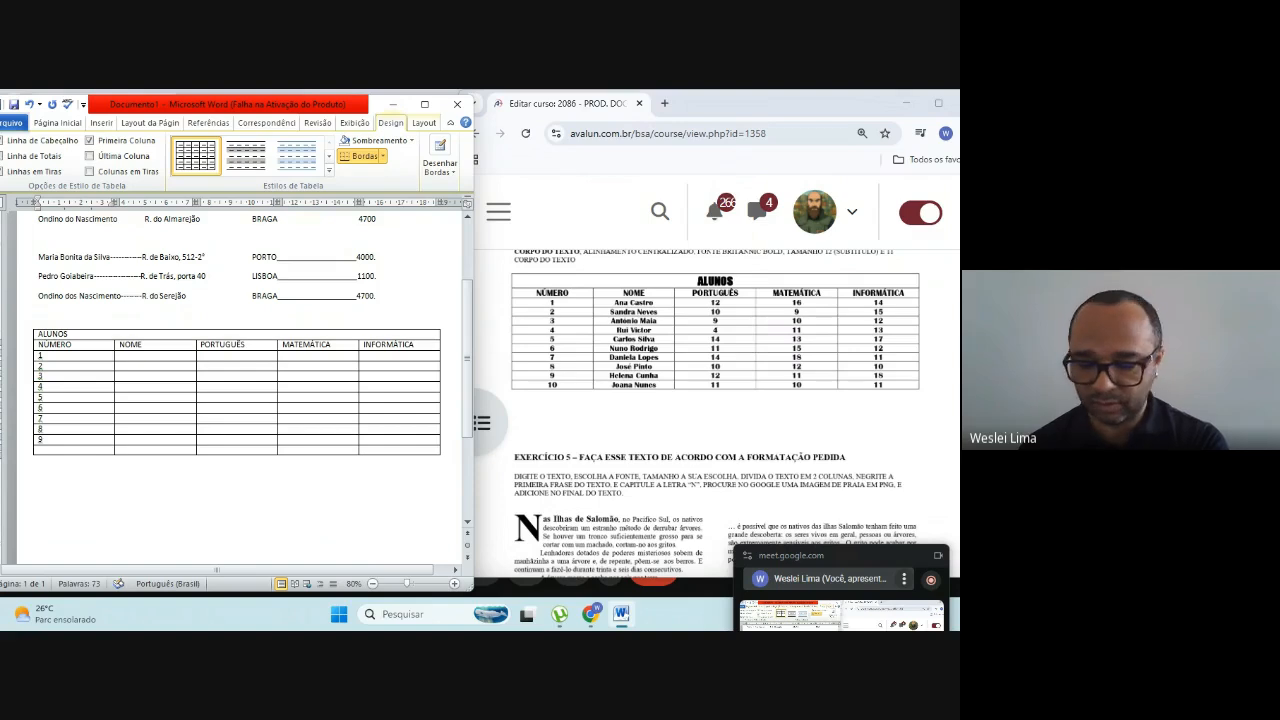
key(Down)
text(10)
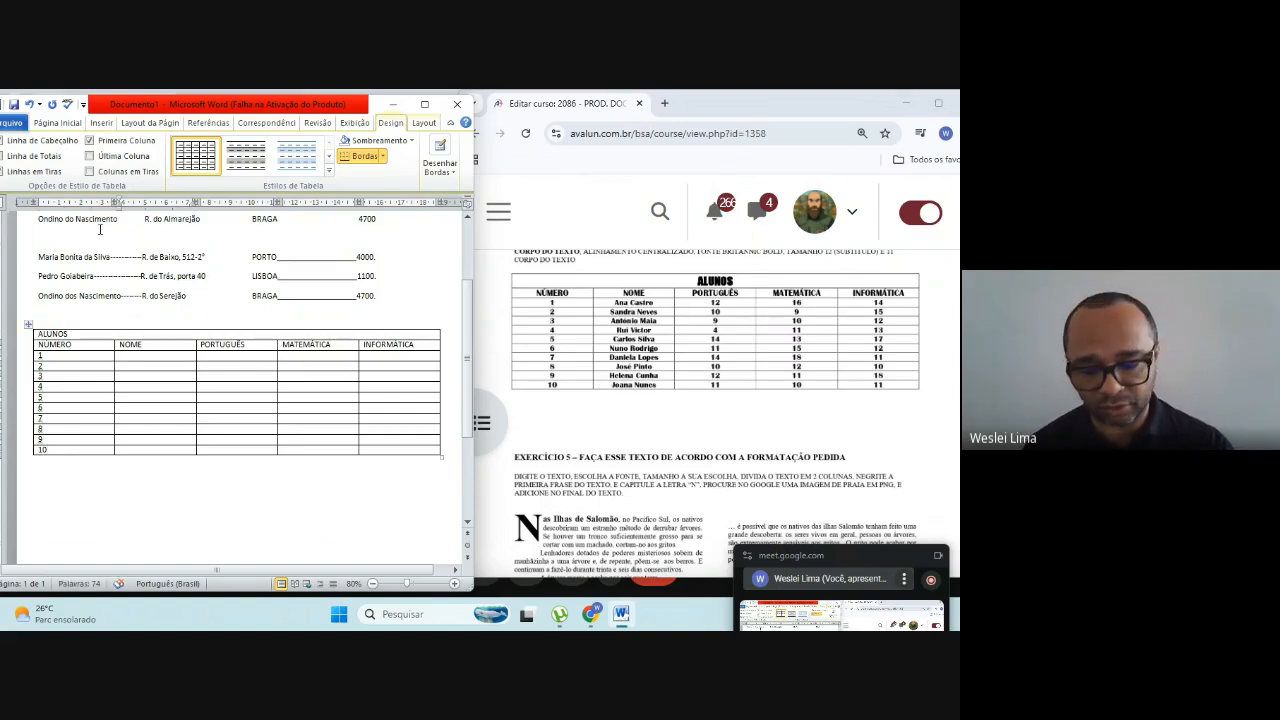
text(An)
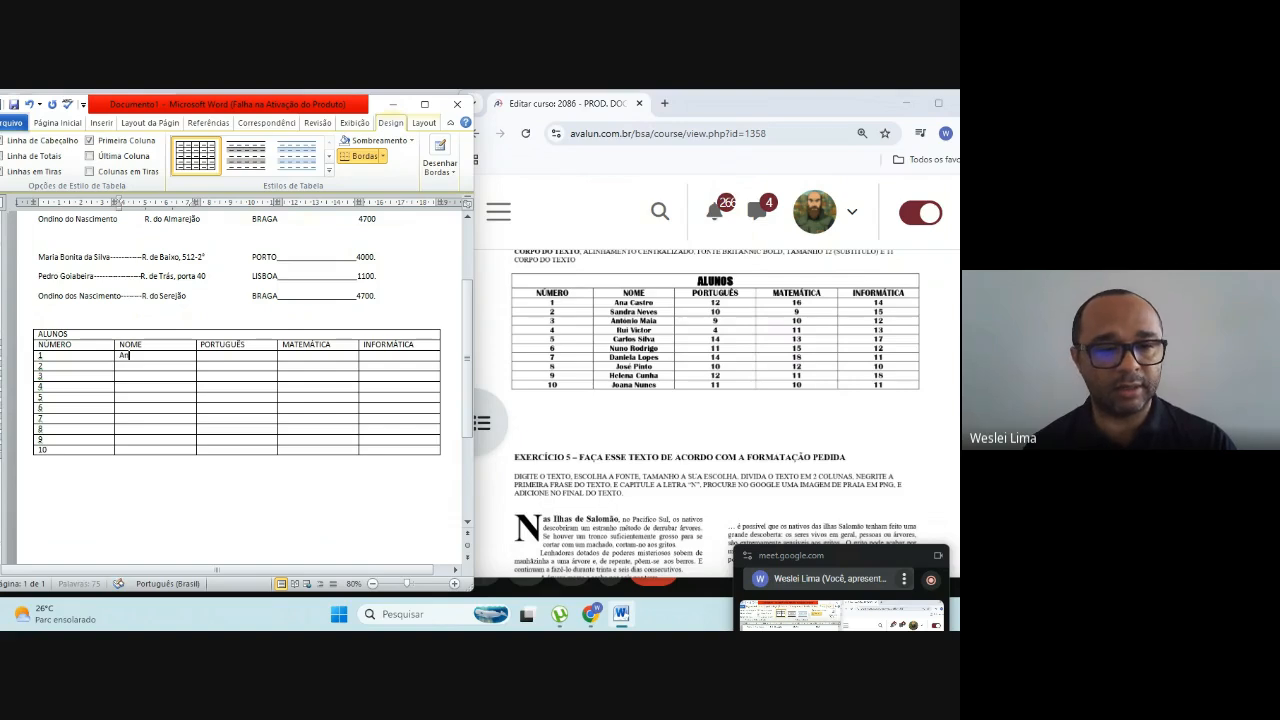
text(a Castro)
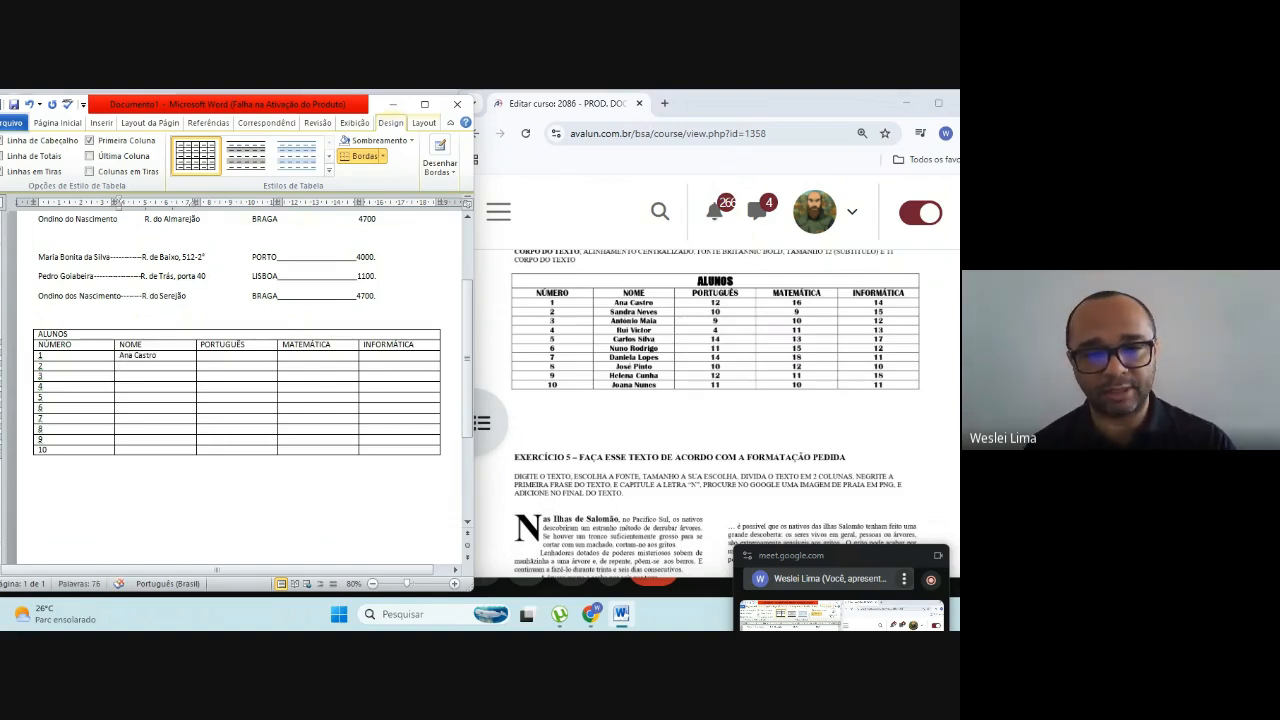
text(Sandra Neves)
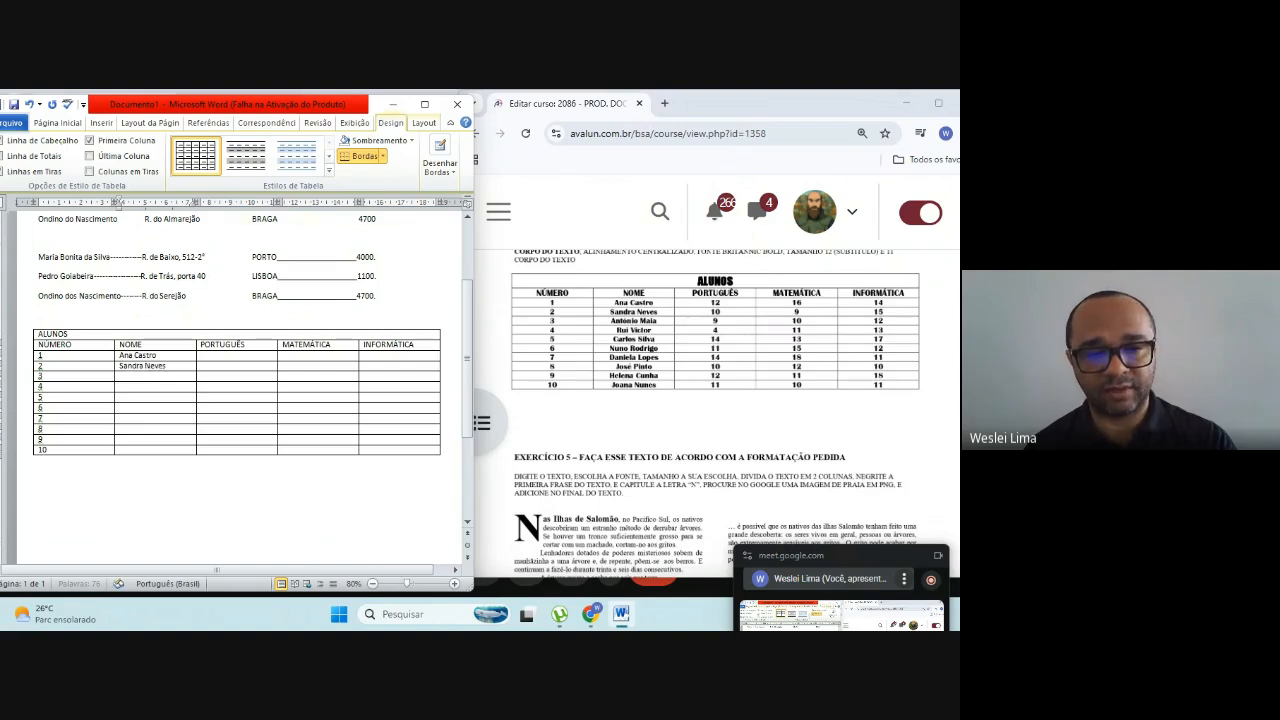
Step: Enter the full names of students 1 and 2 in the NOME column, copied from the course page's table
key(Down)
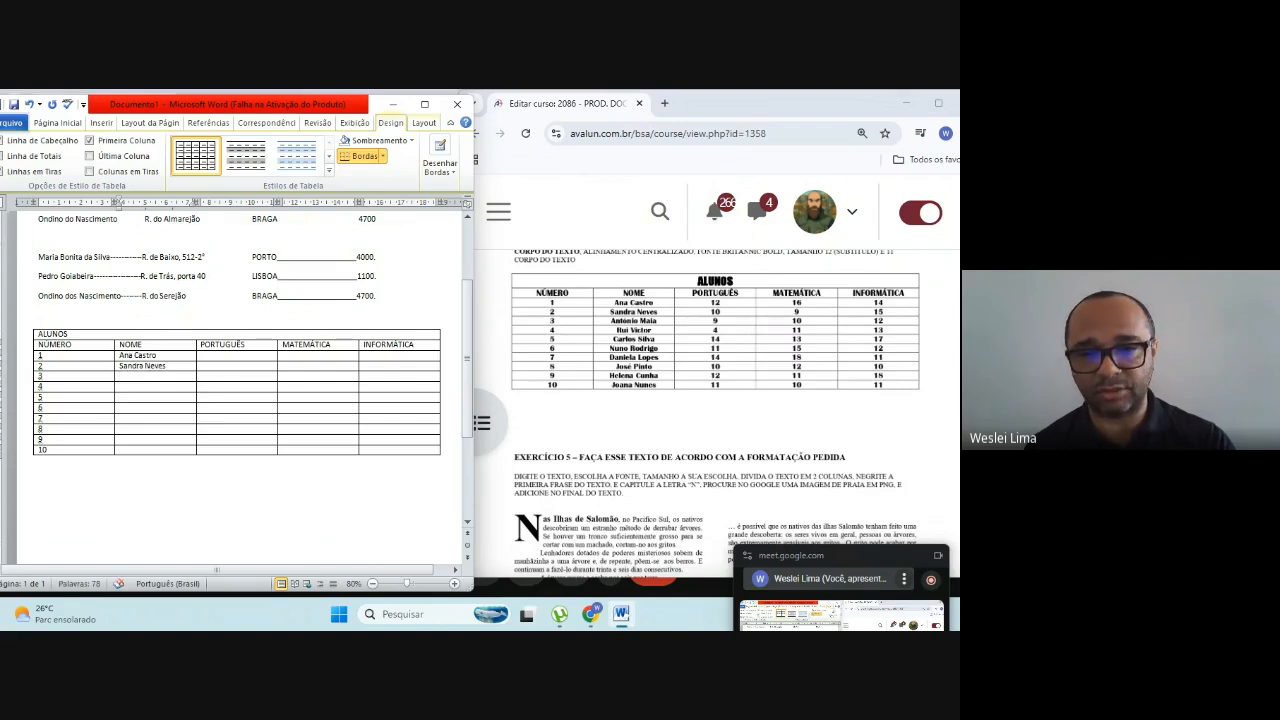
Step: Enter the full names of students 3 and 4 in the NOME column, copied from the course page's table
text(Ant)
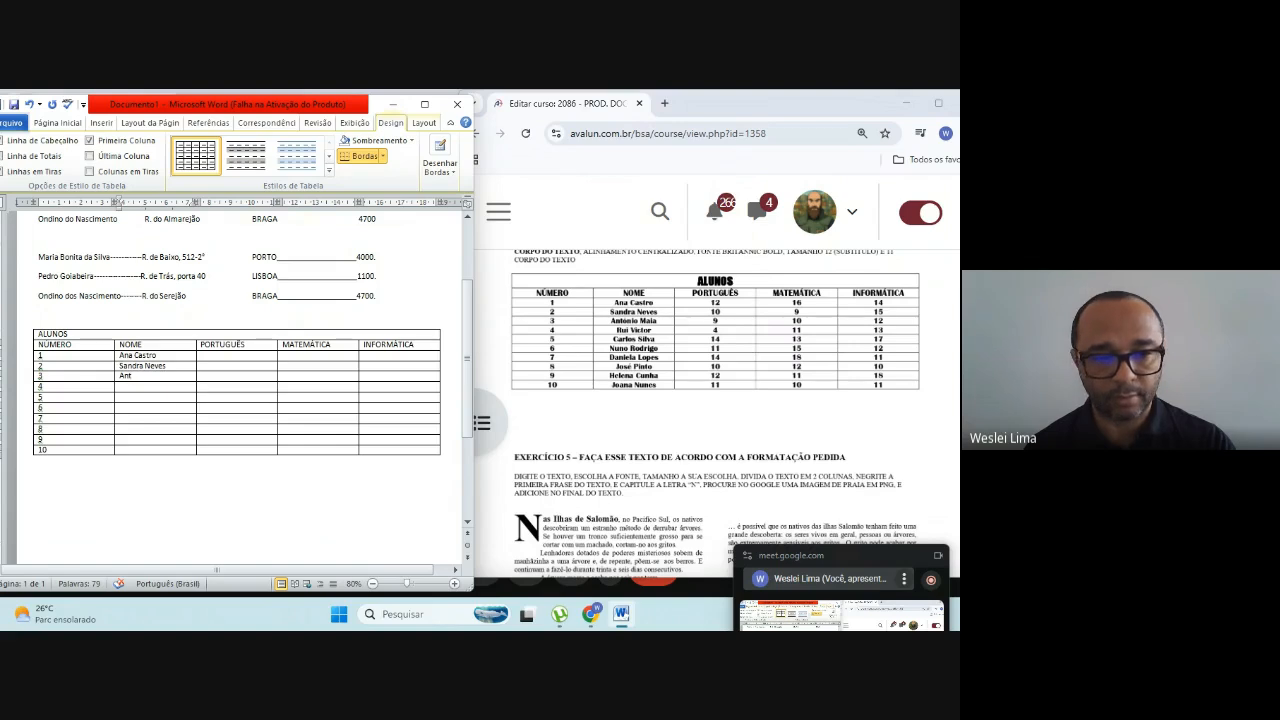
text(ô)
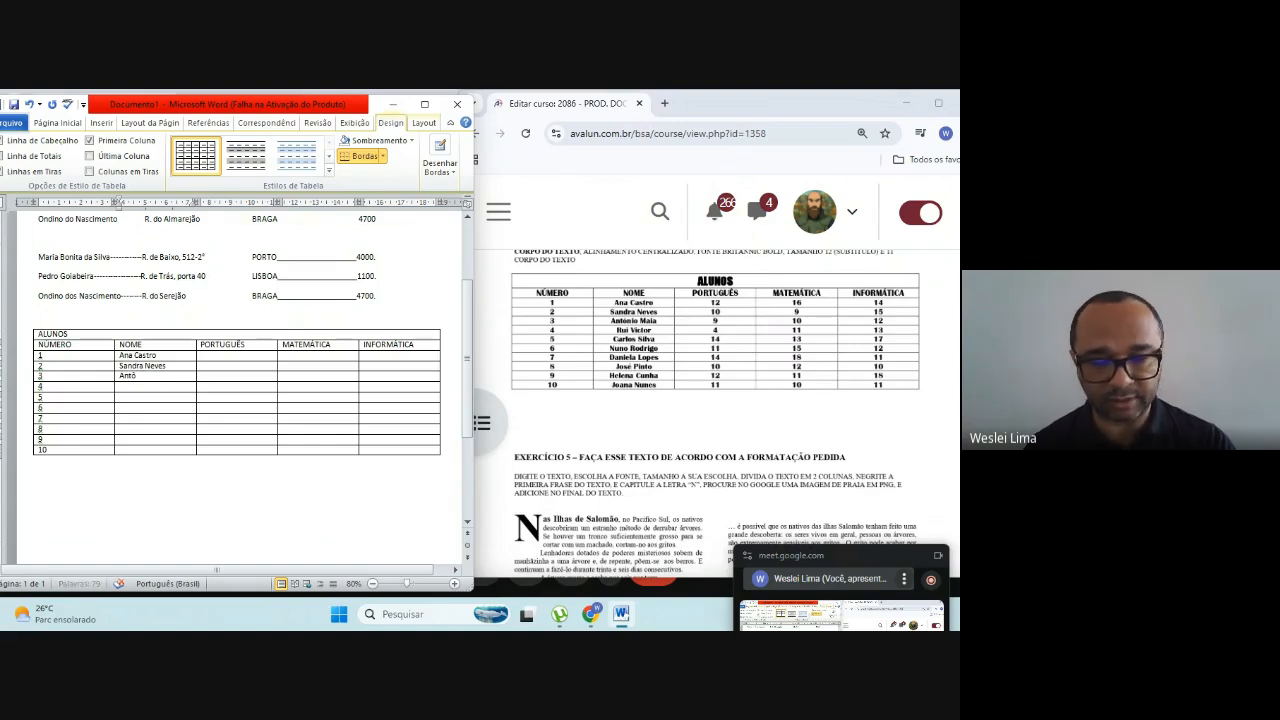
text(nio Maia)
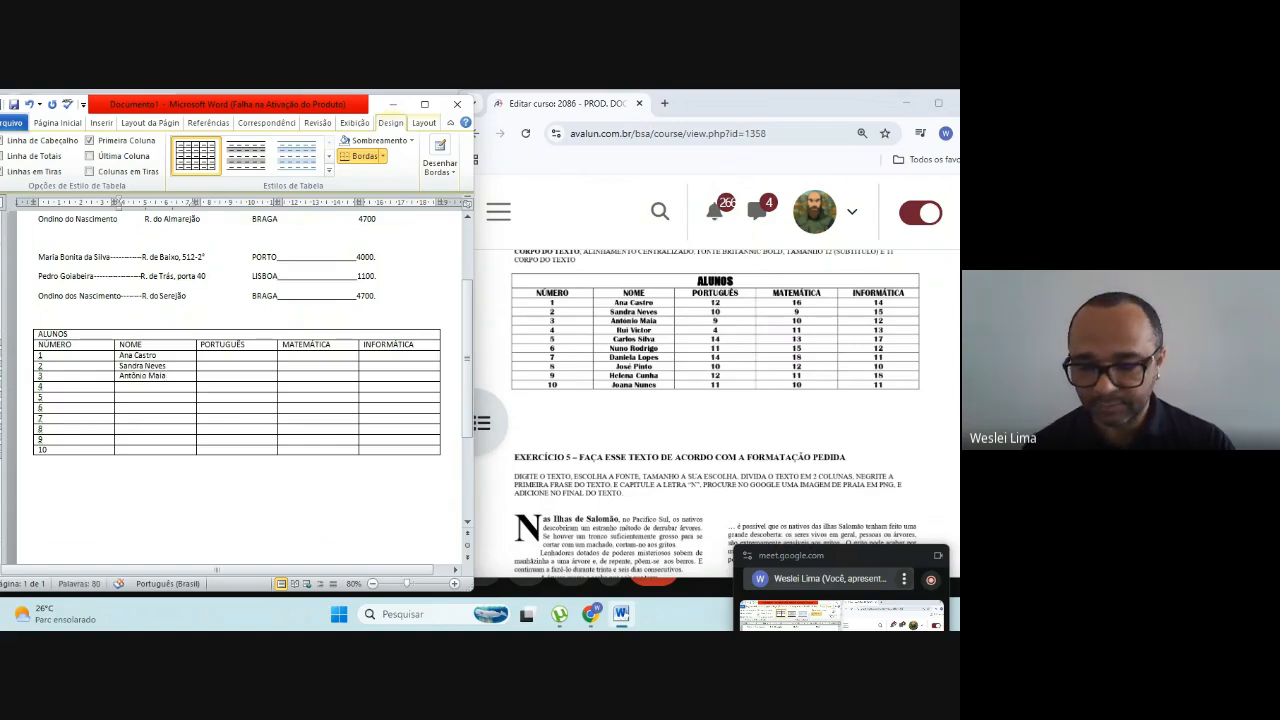
key(Down)
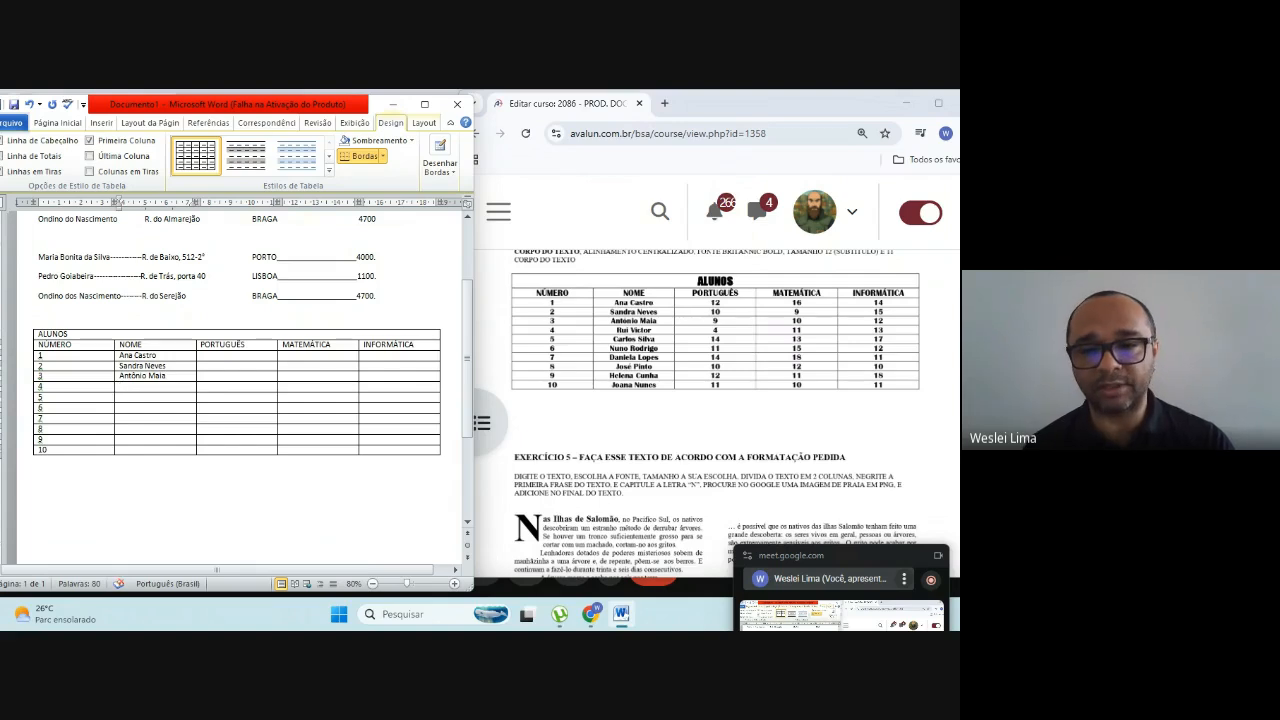
text(Rui Victor)
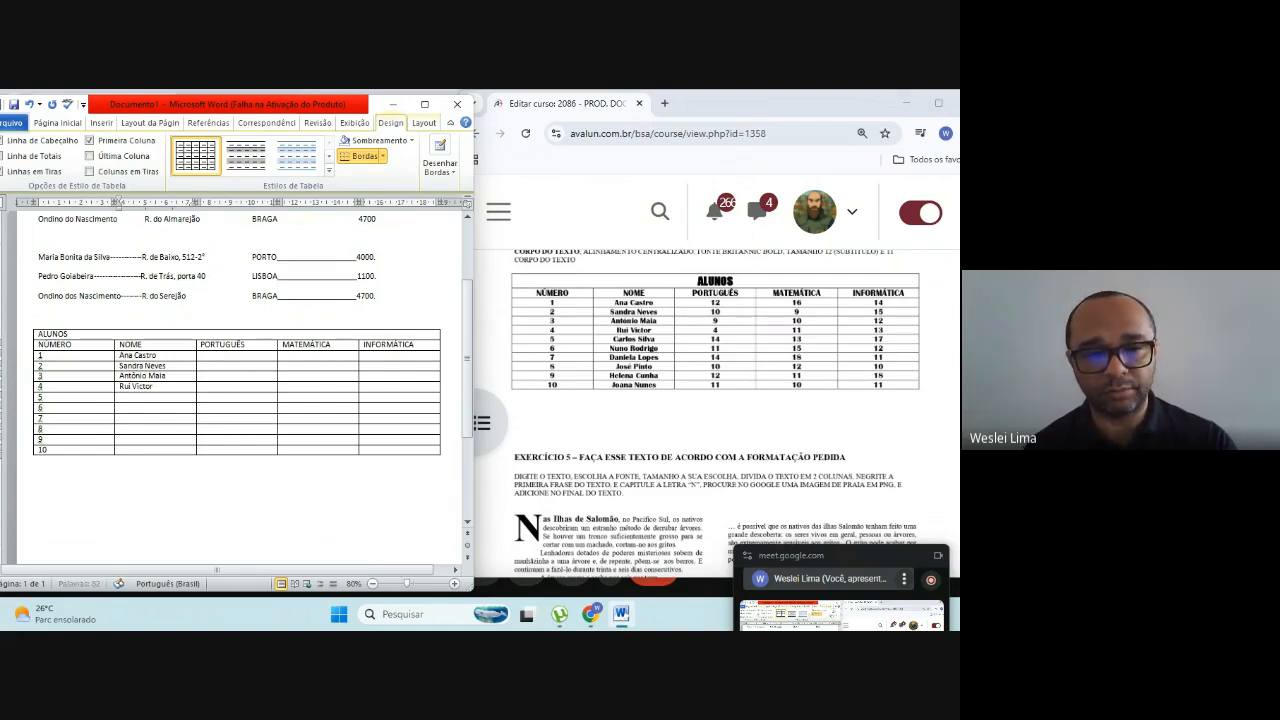
Step: Enter the full names of students 5 and 6 in the NOME column, copied from the course page's table
text(Carlos Silva)
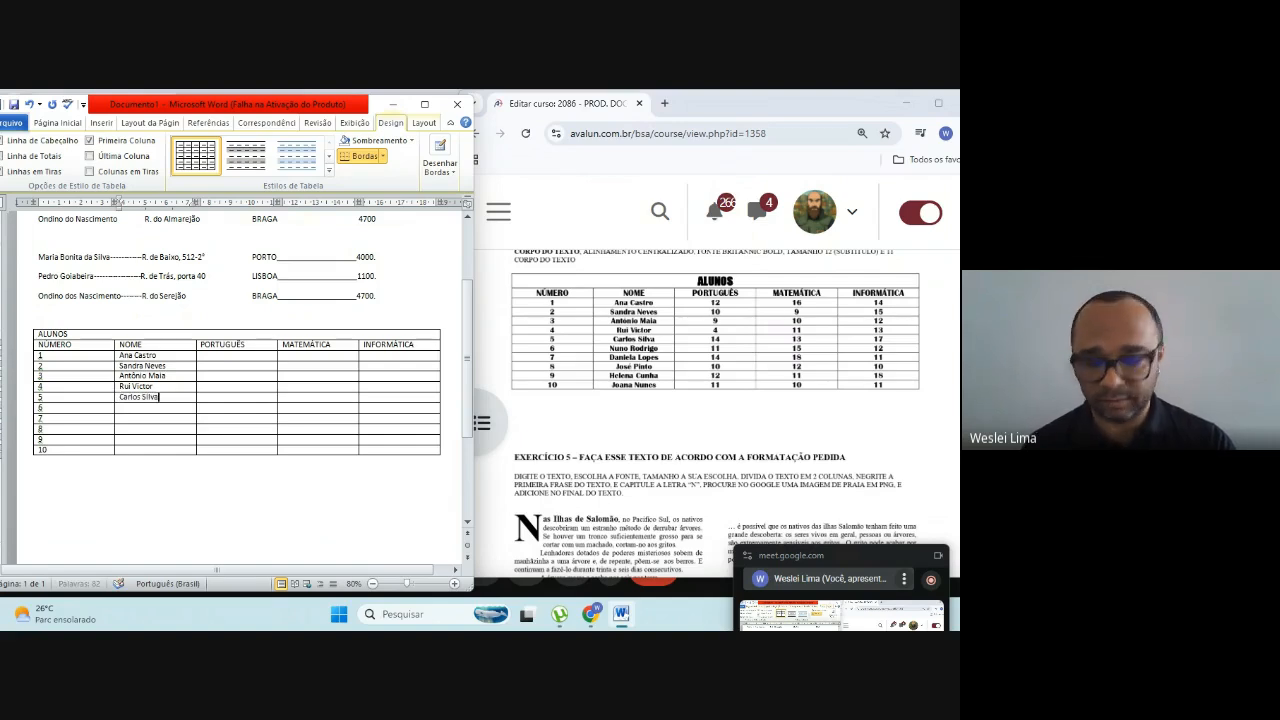
key(Down)
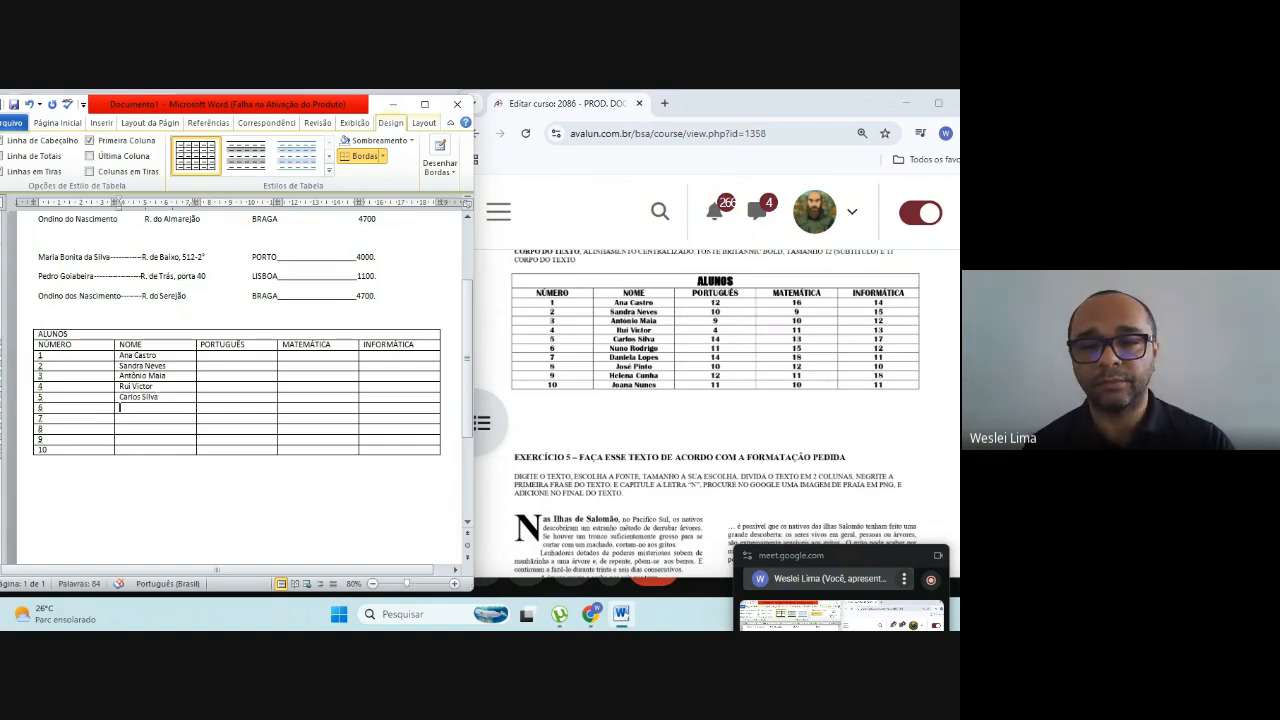
text(Nuno)
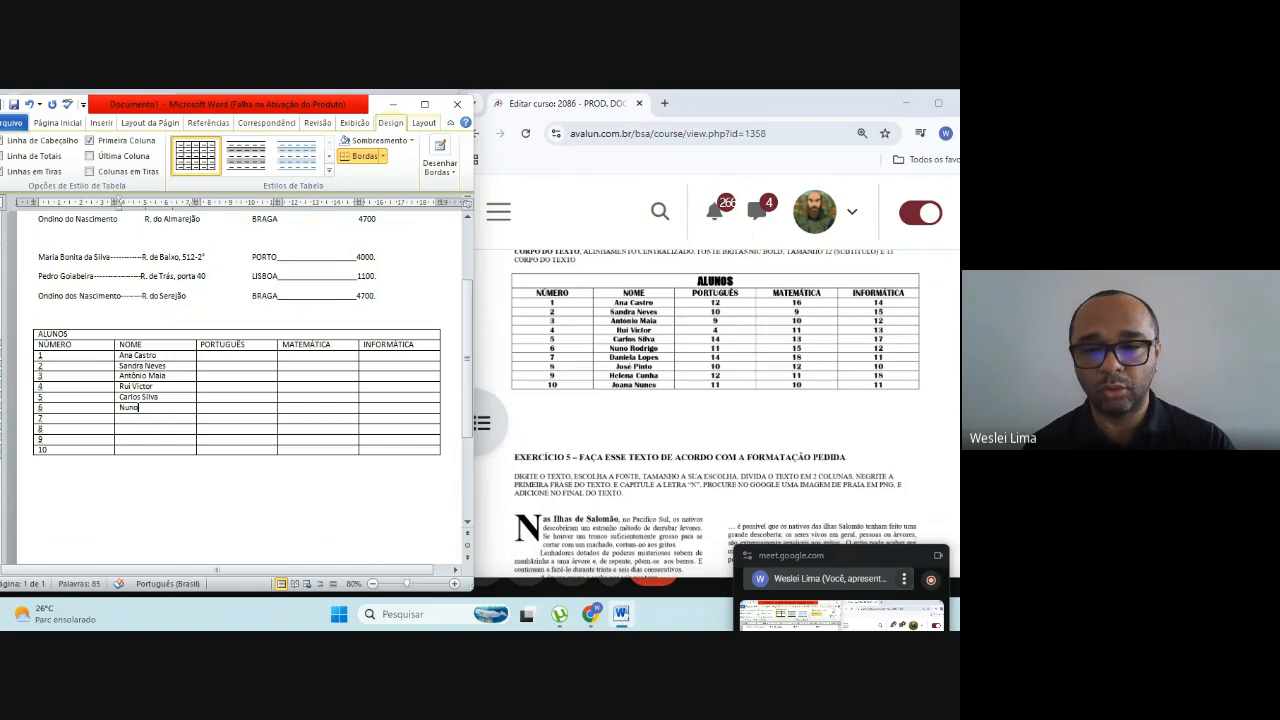
text( Rodrigo)
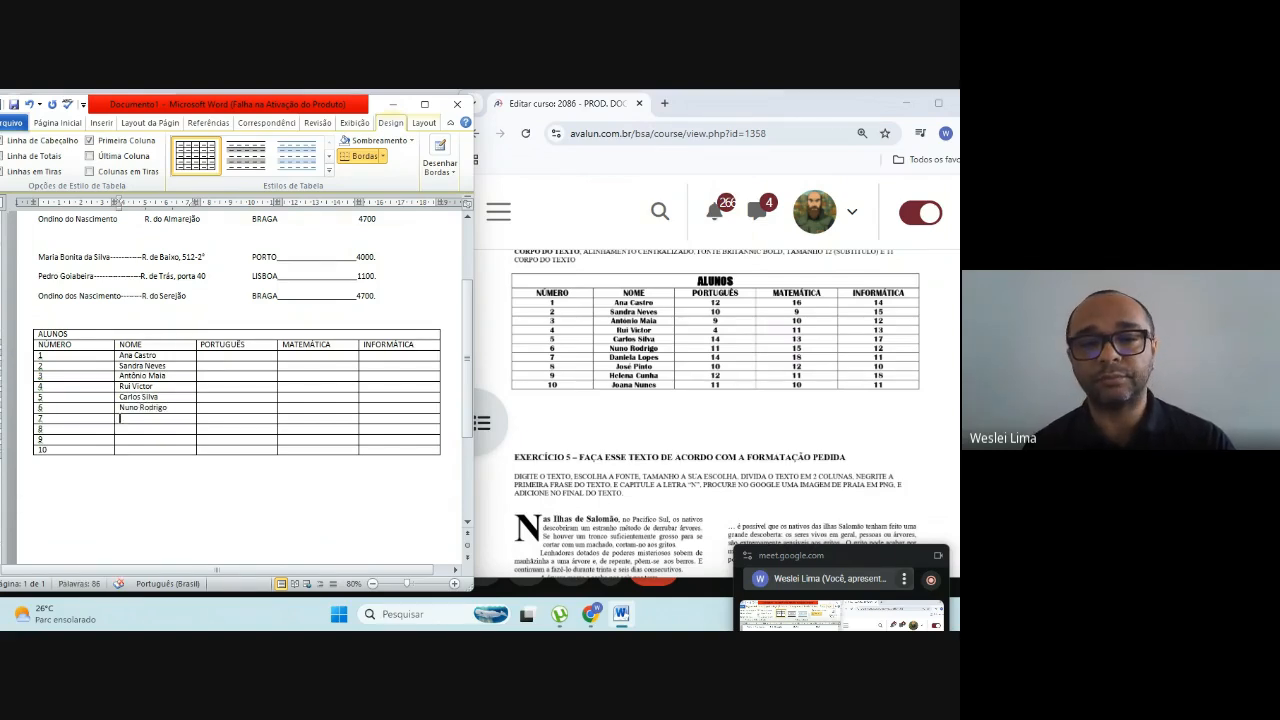
text(D)
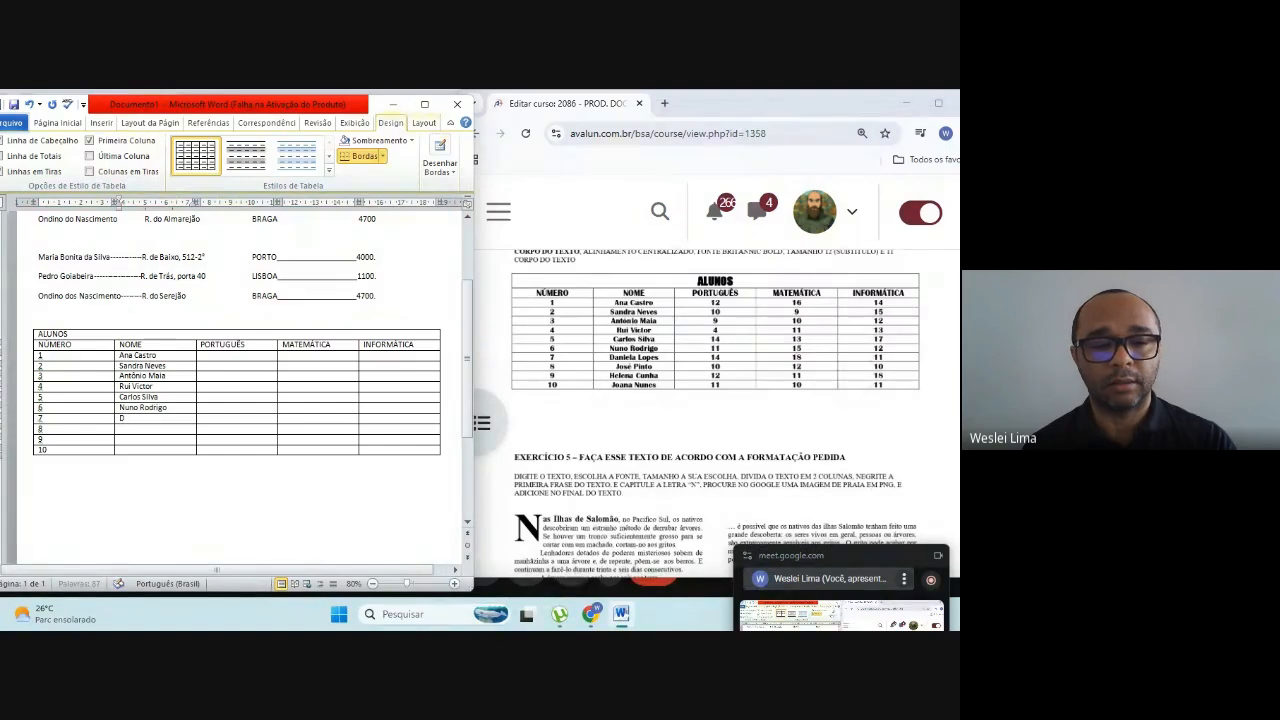
text(aniela)
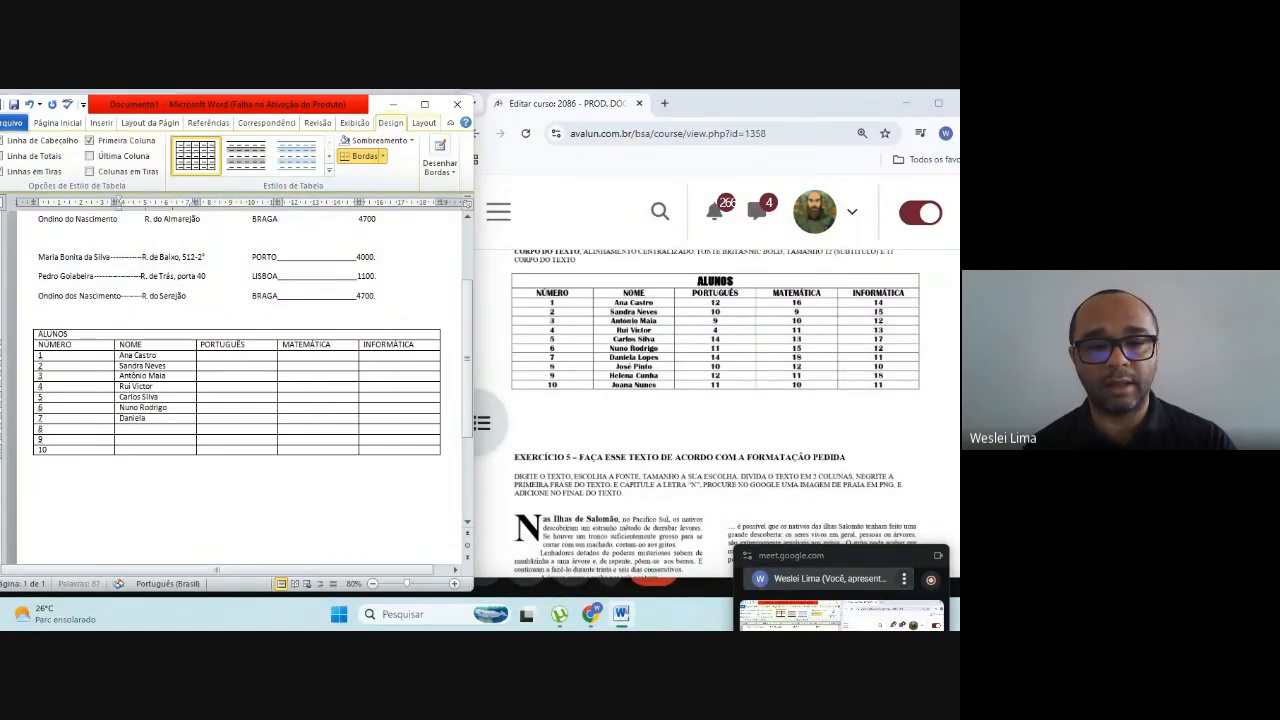
text( Lo)
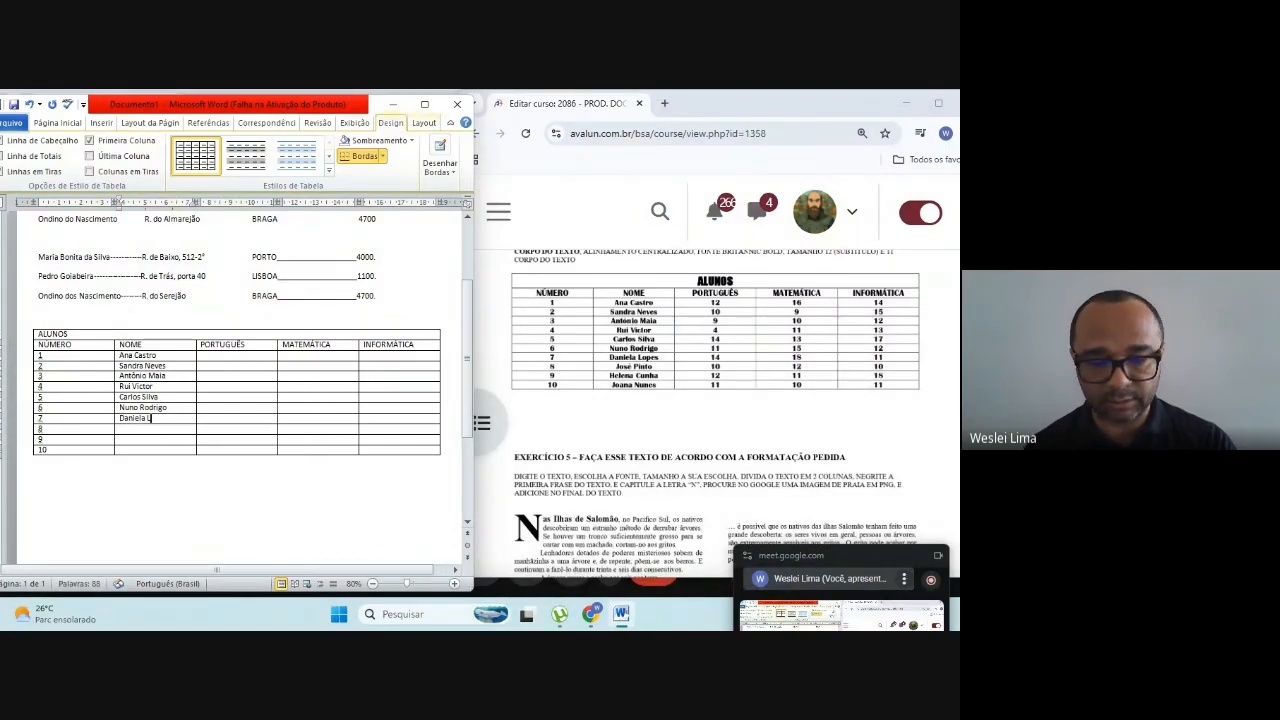
text(pes)
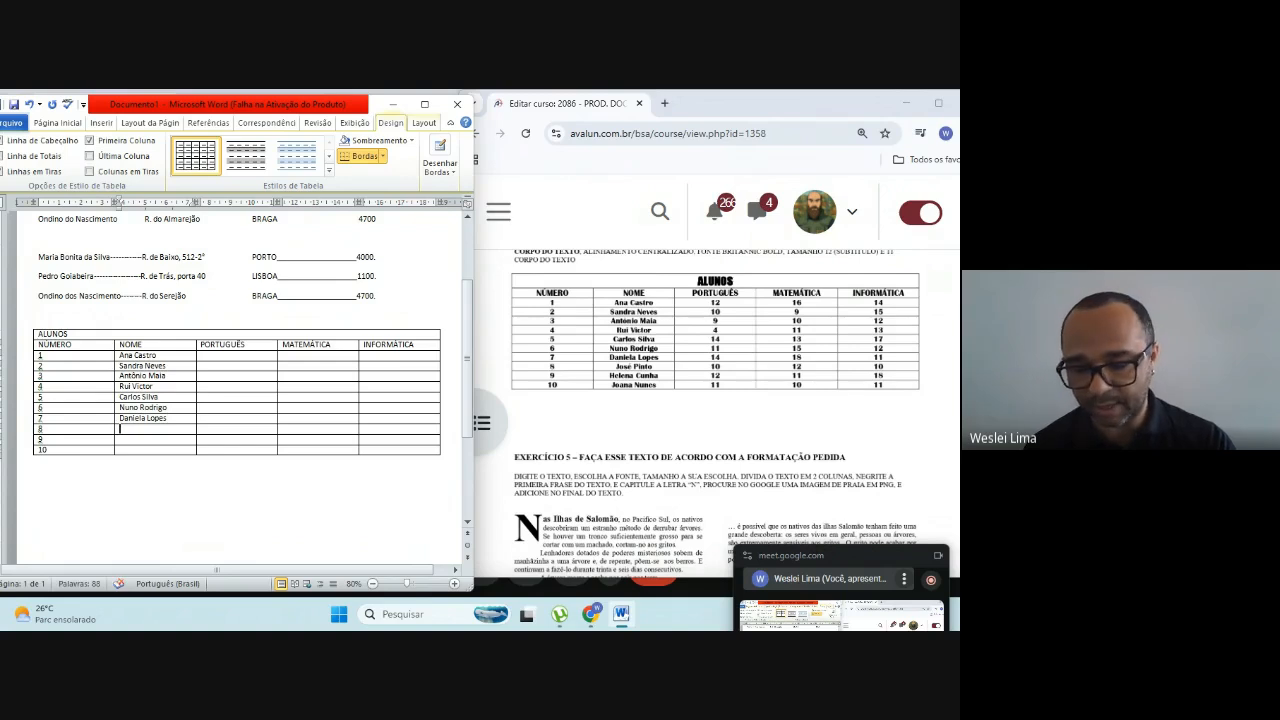
text(Jo)
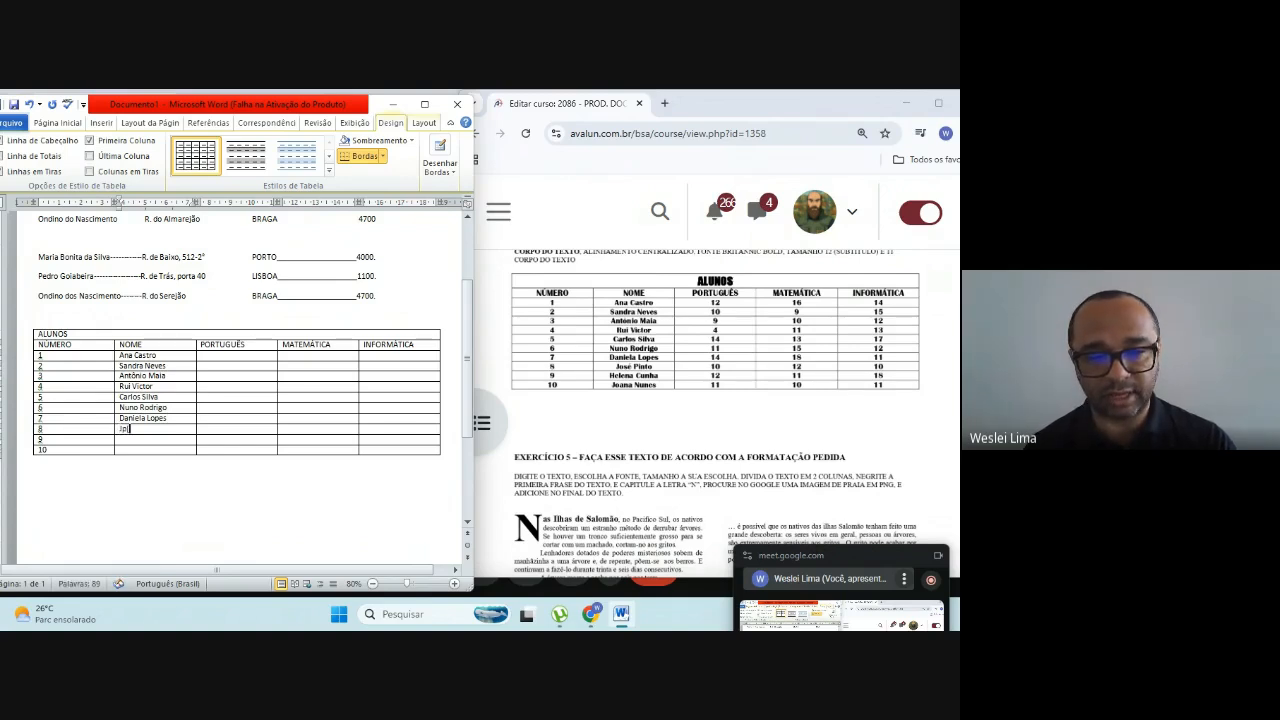
text('se)
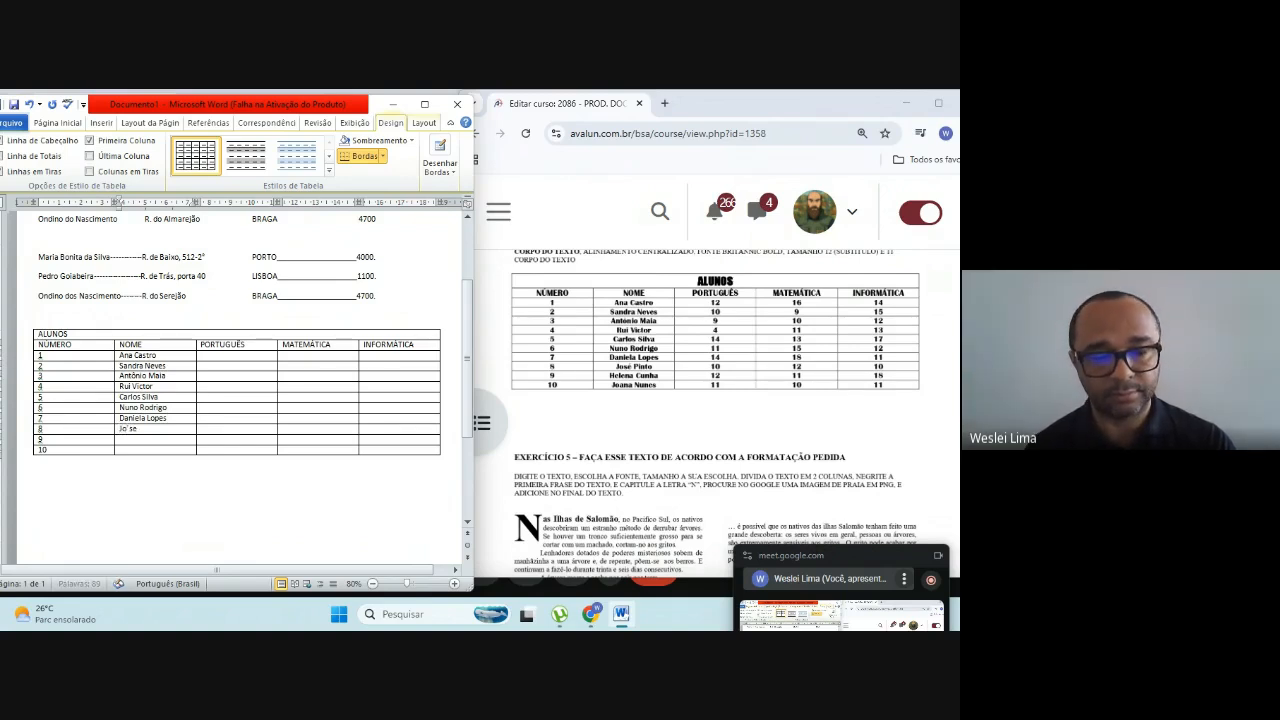
text(ó)
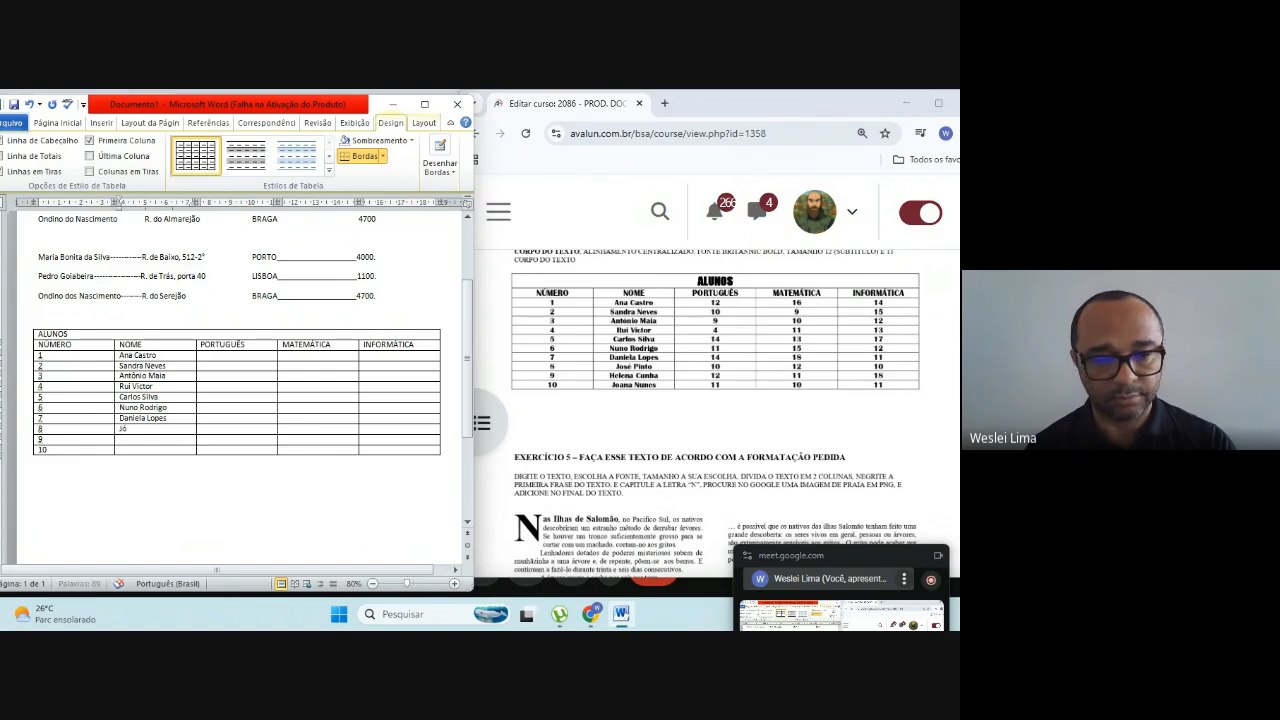
text(se)
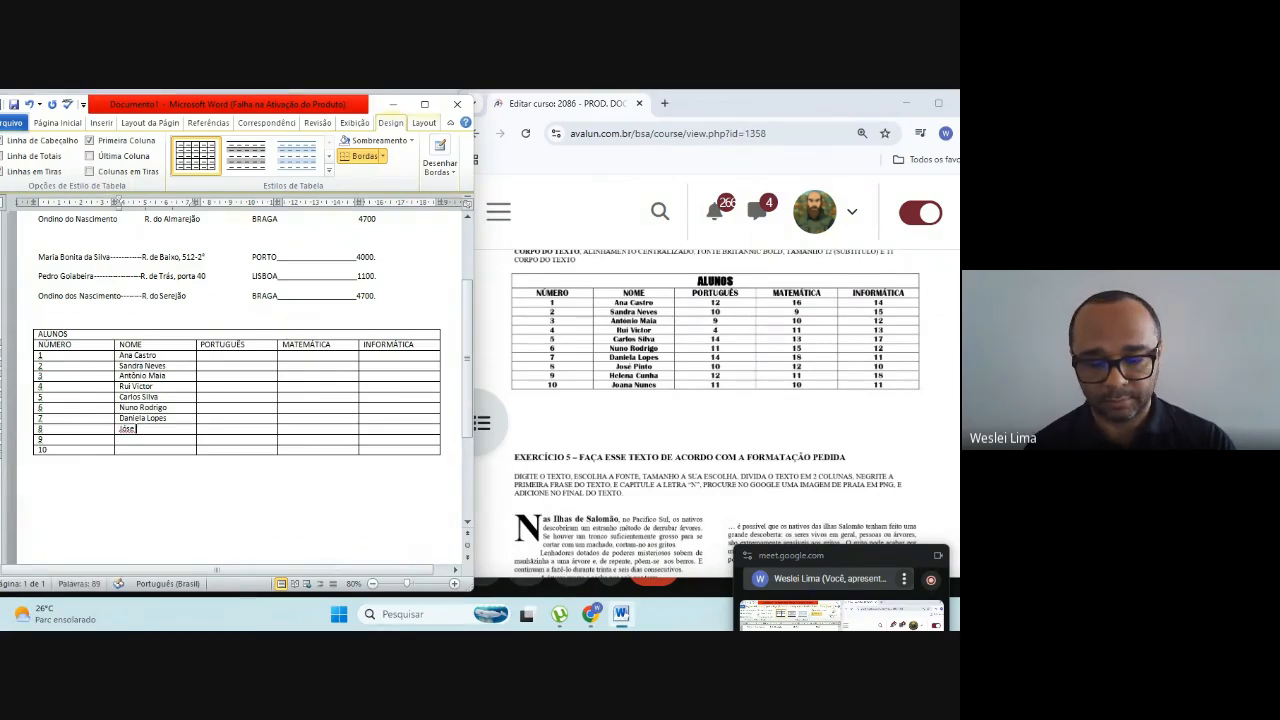
text( Pinto)
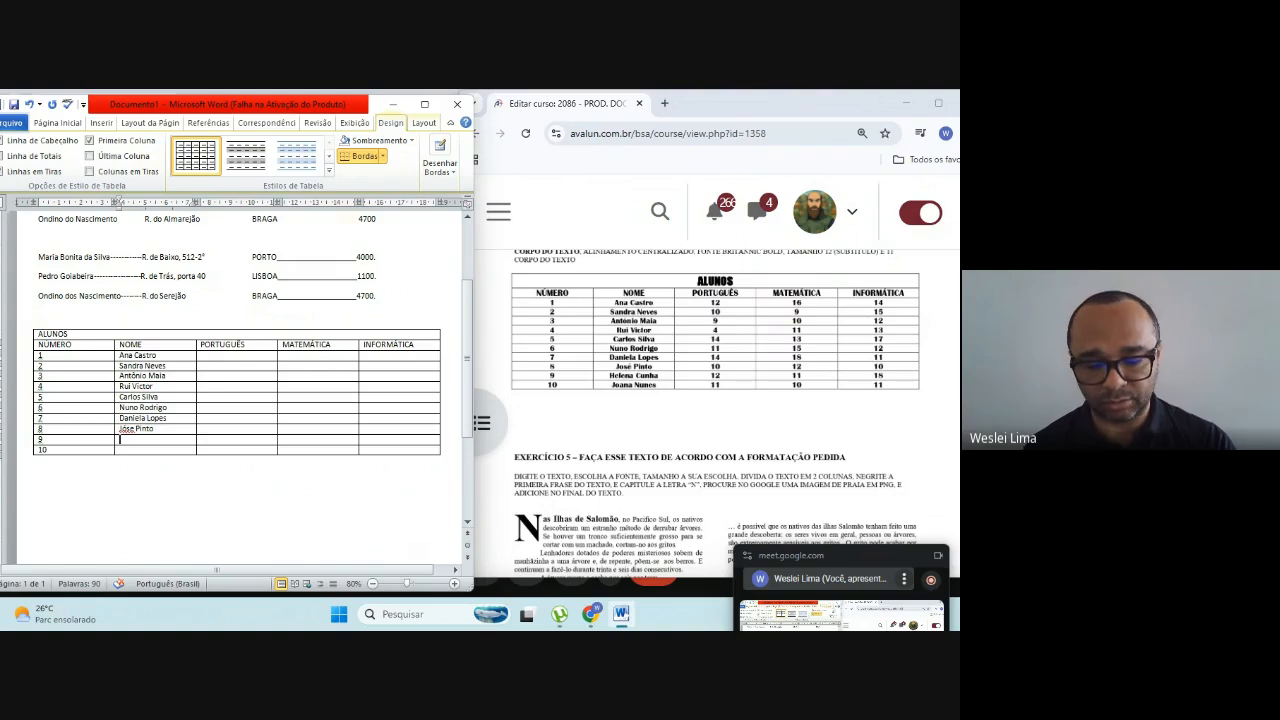
text(Helena C)
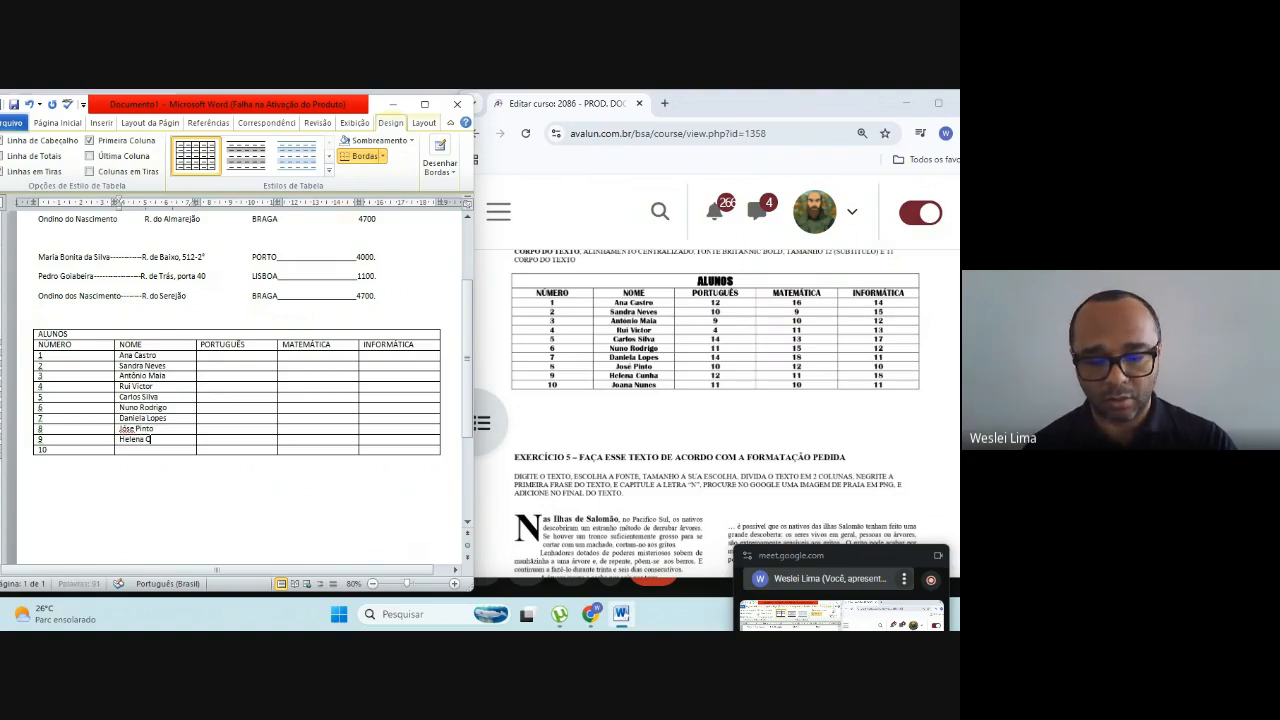
text(unha)
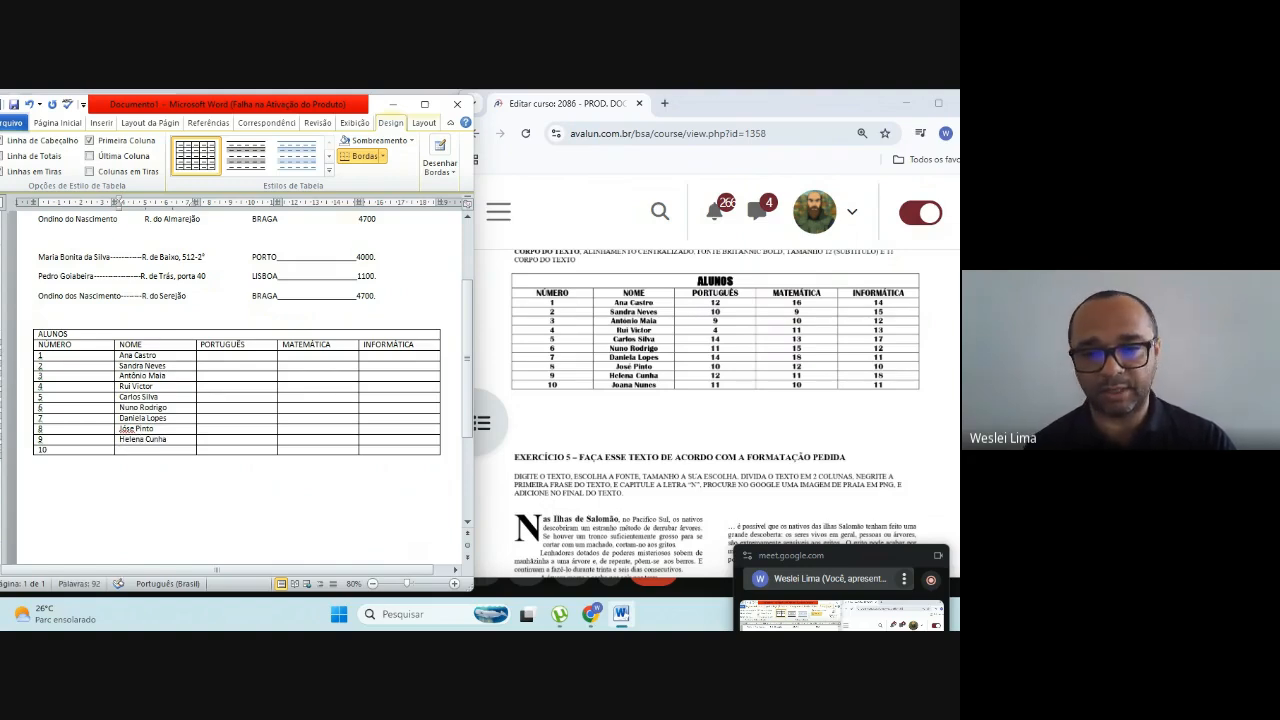
text(Joana Nunes)
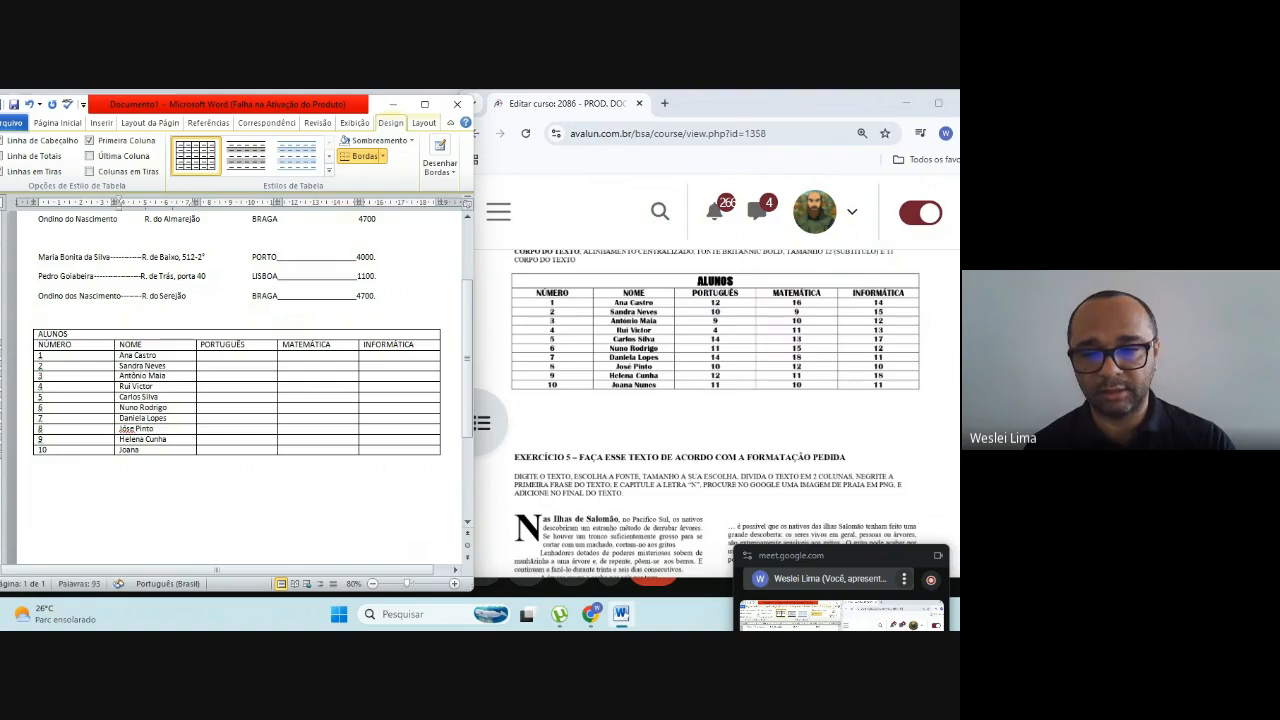
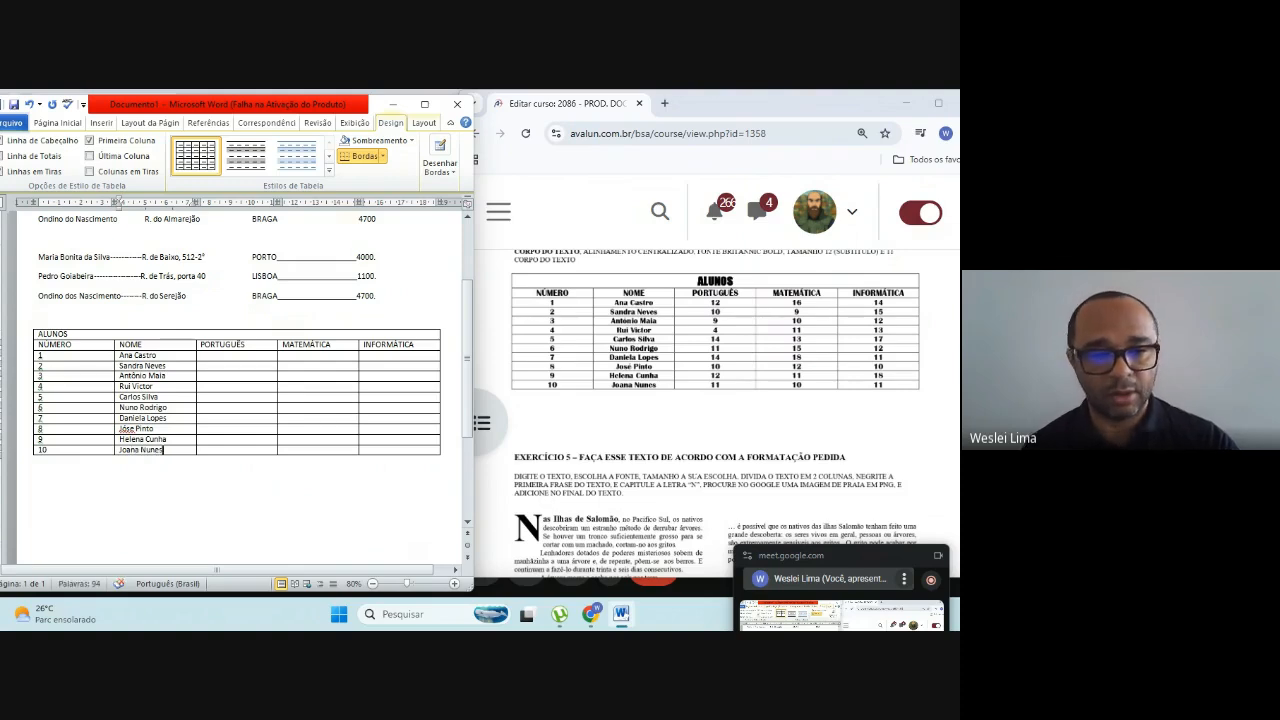
Step: Correct the spelling of student 8's first name and enter PORTUGUÊS grades 12, 10, 9 and 4 for students 1 to 4
right_click(129, 429)
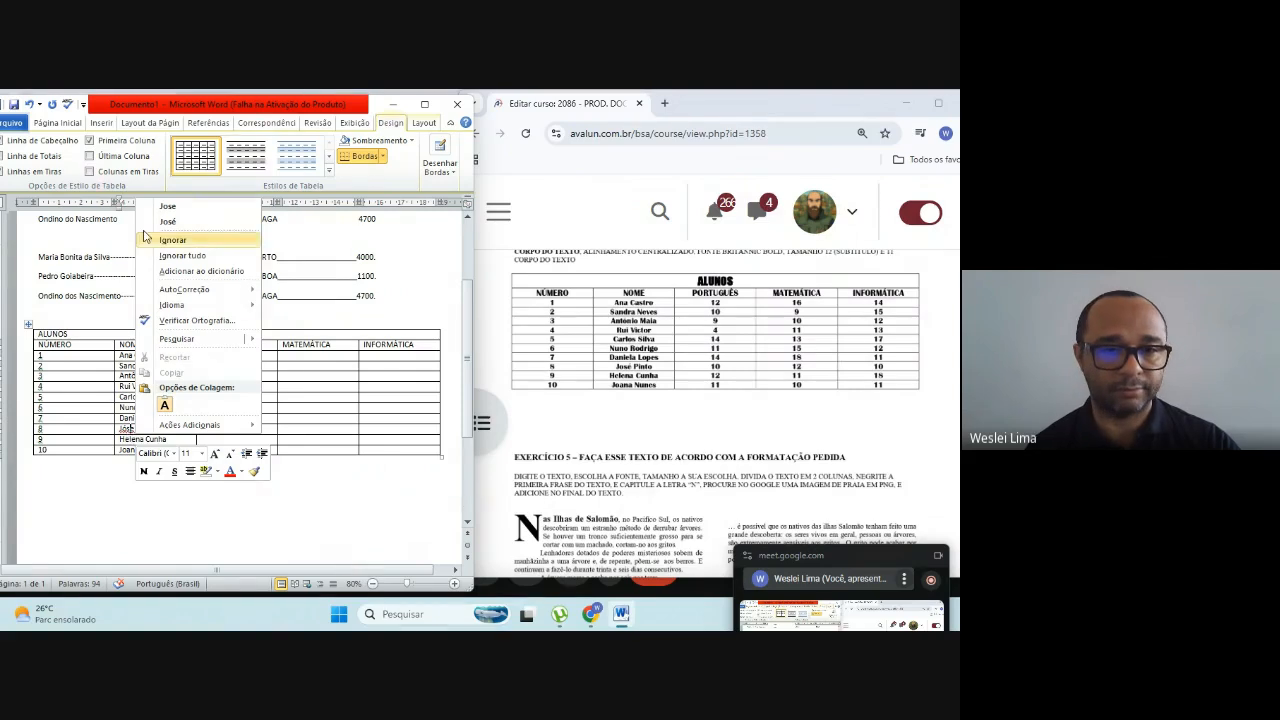
click(174, 224)
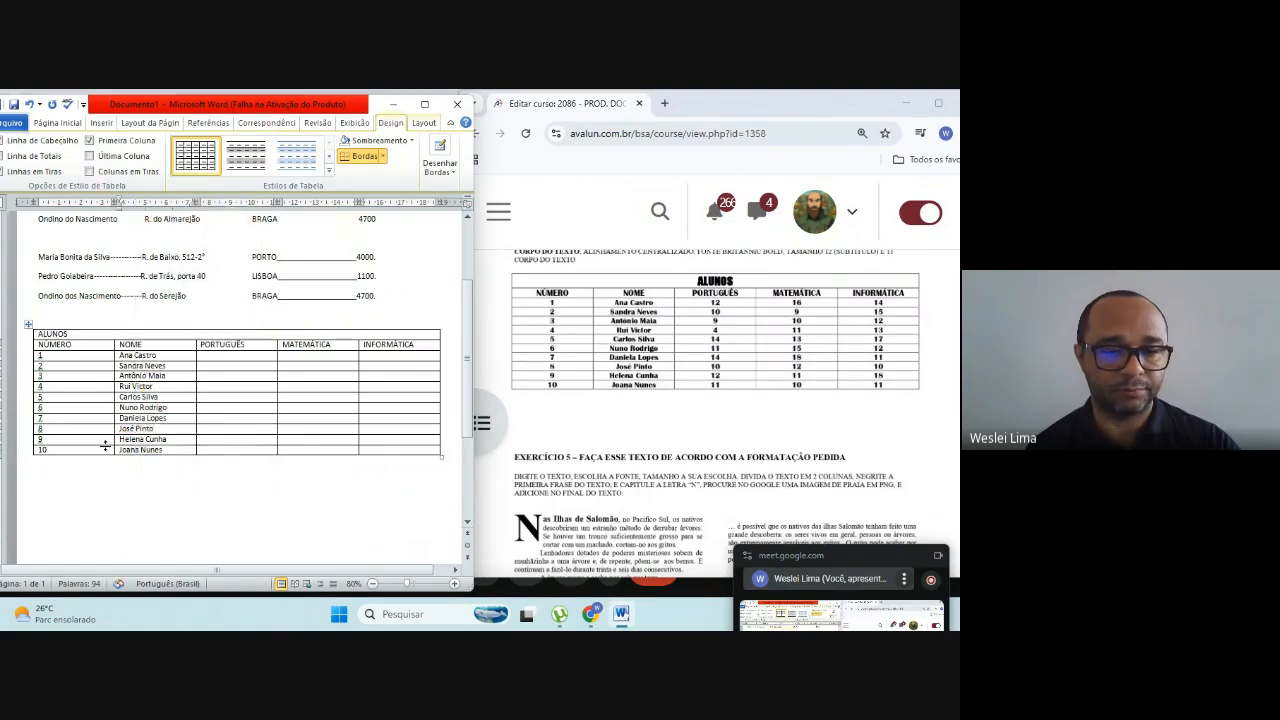
click(200, 356)
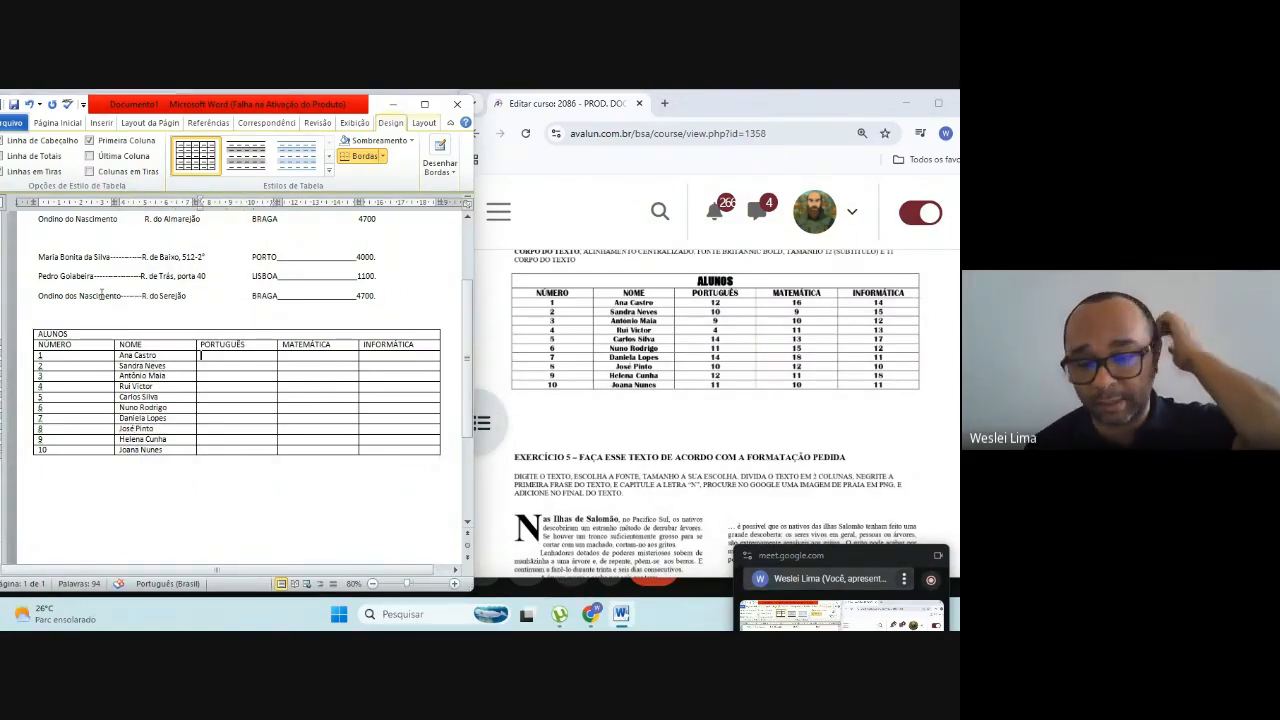
text(12)
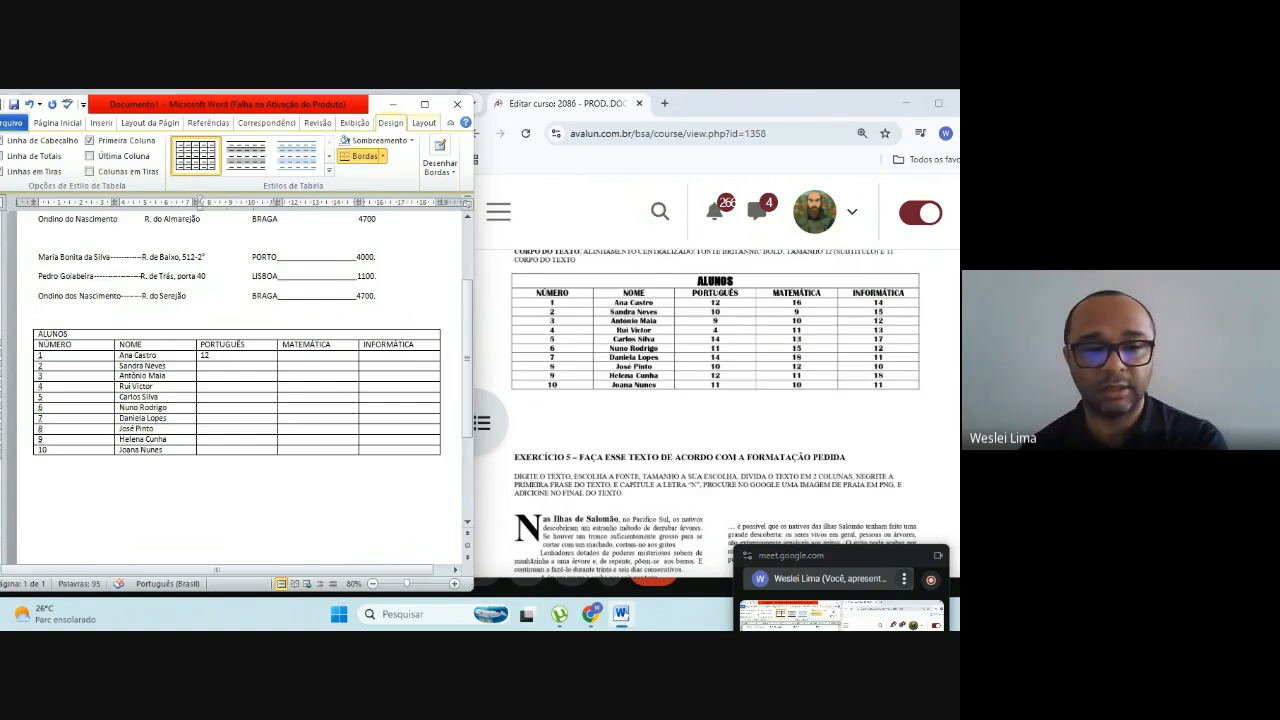
key(Down)
text(1)
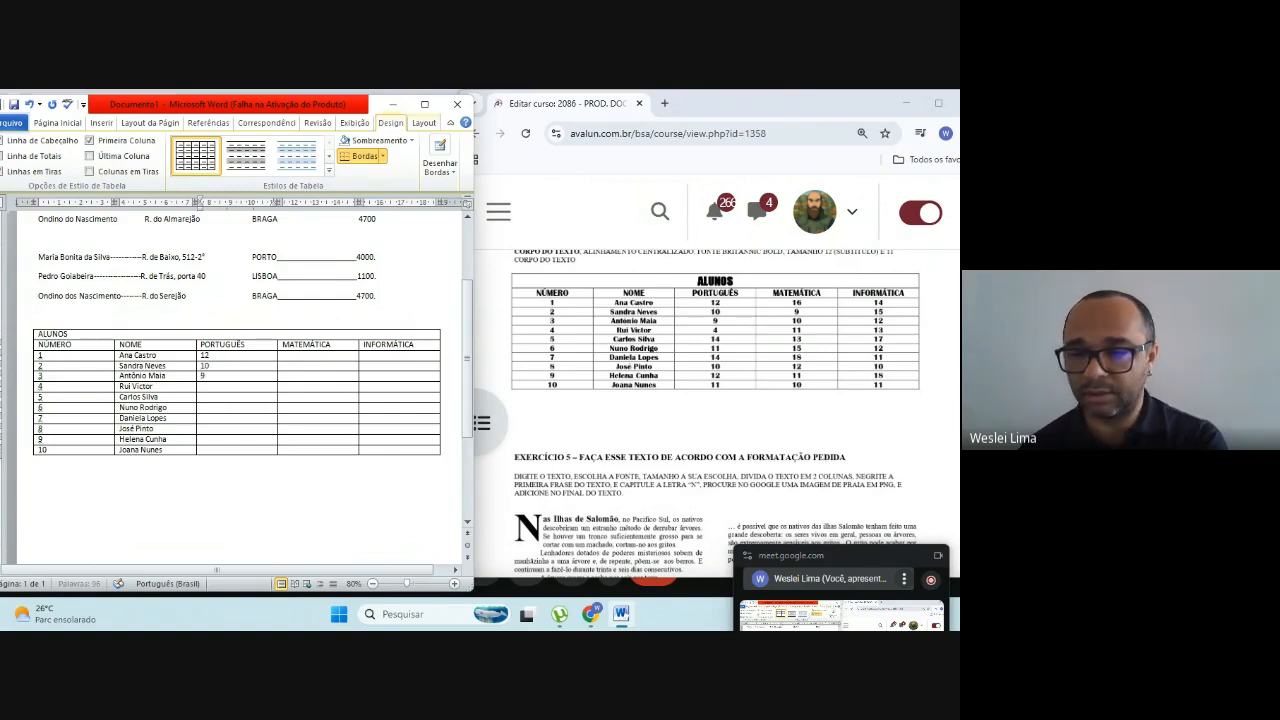
text(9)
text(4)
Step: Enter the PORTUGUÊS grades 14, 11, 14, 10, 12 and 10 for students 5 to 10
key(Down)
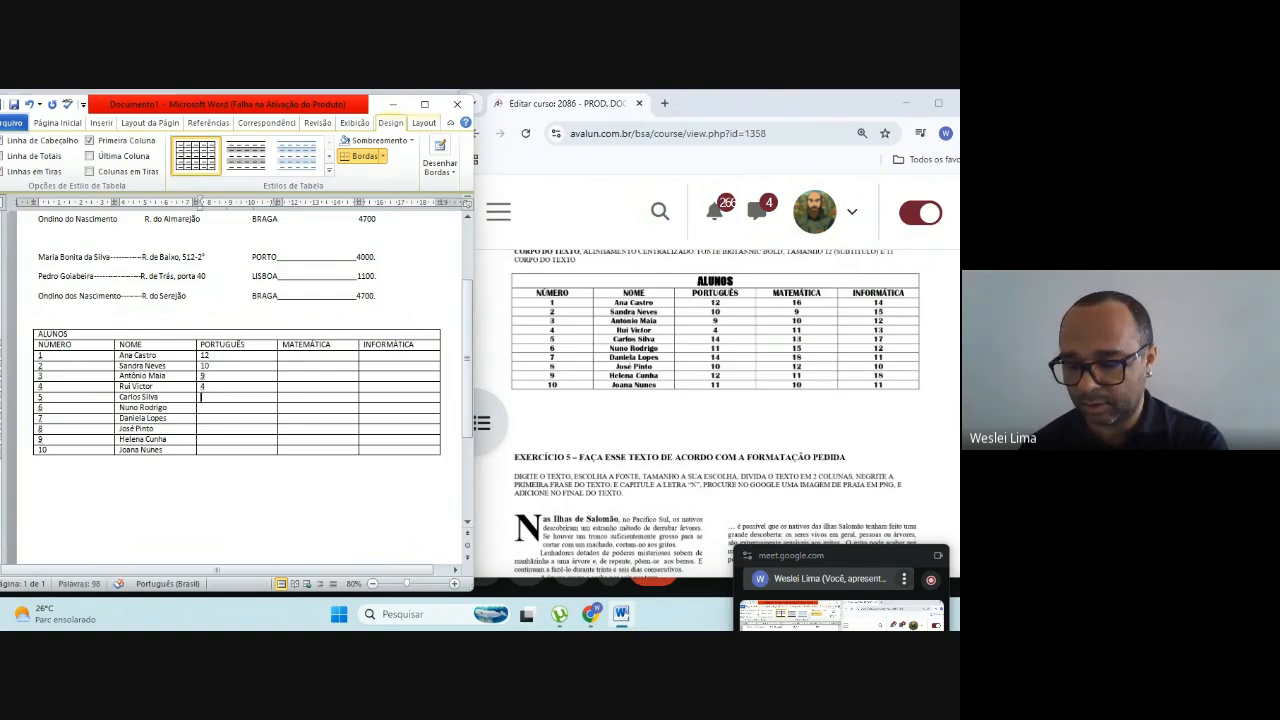
text(14)
key(Down)
text(11)
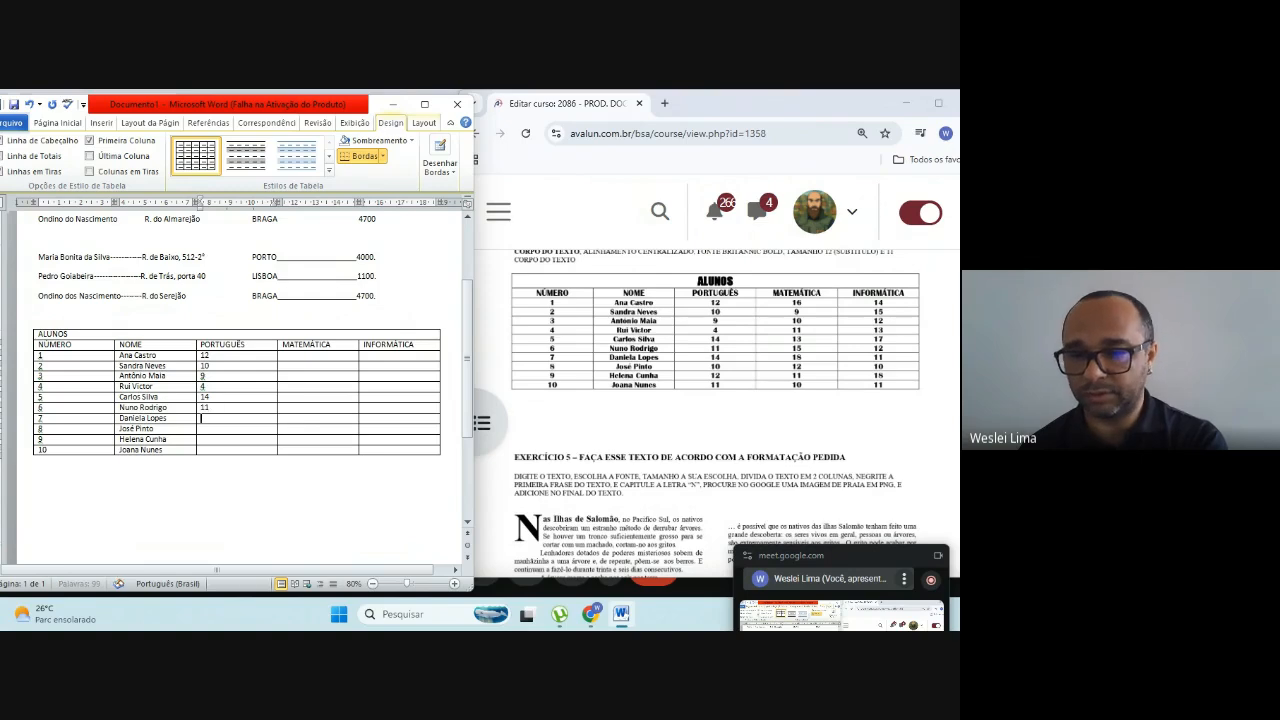
key(Down)
text(110)
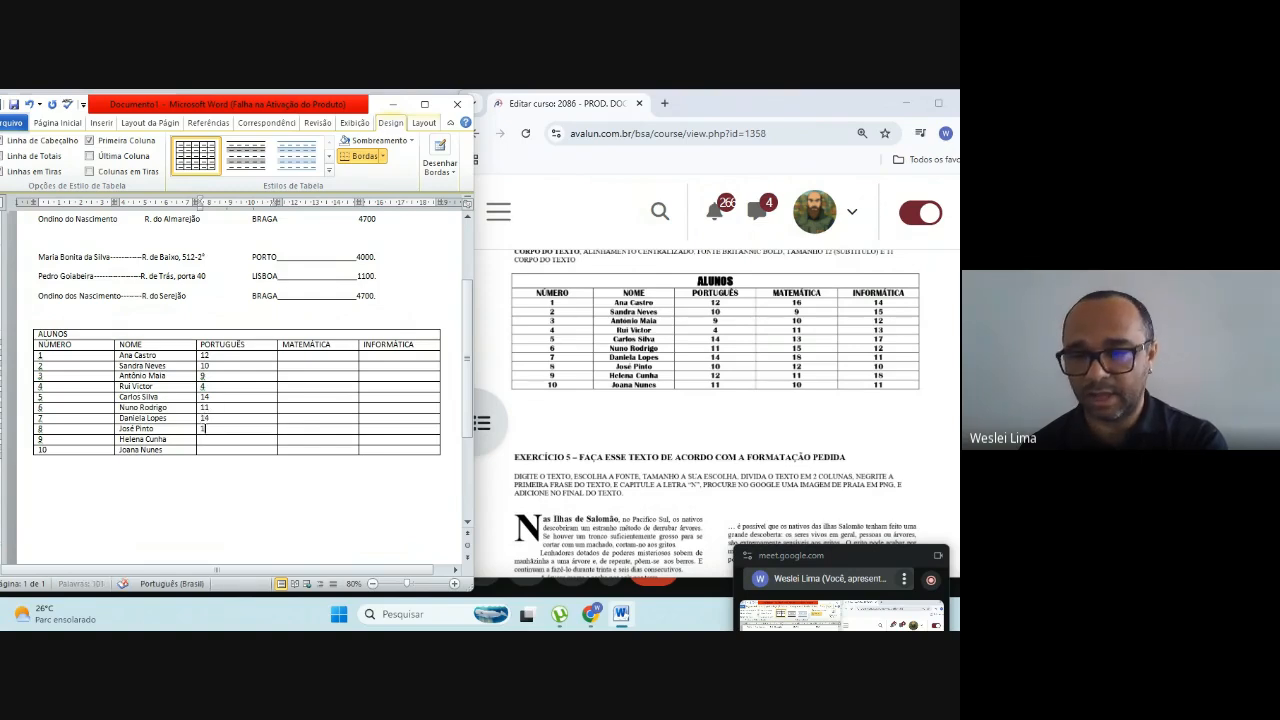
key(Down)
text(1)
text(10)
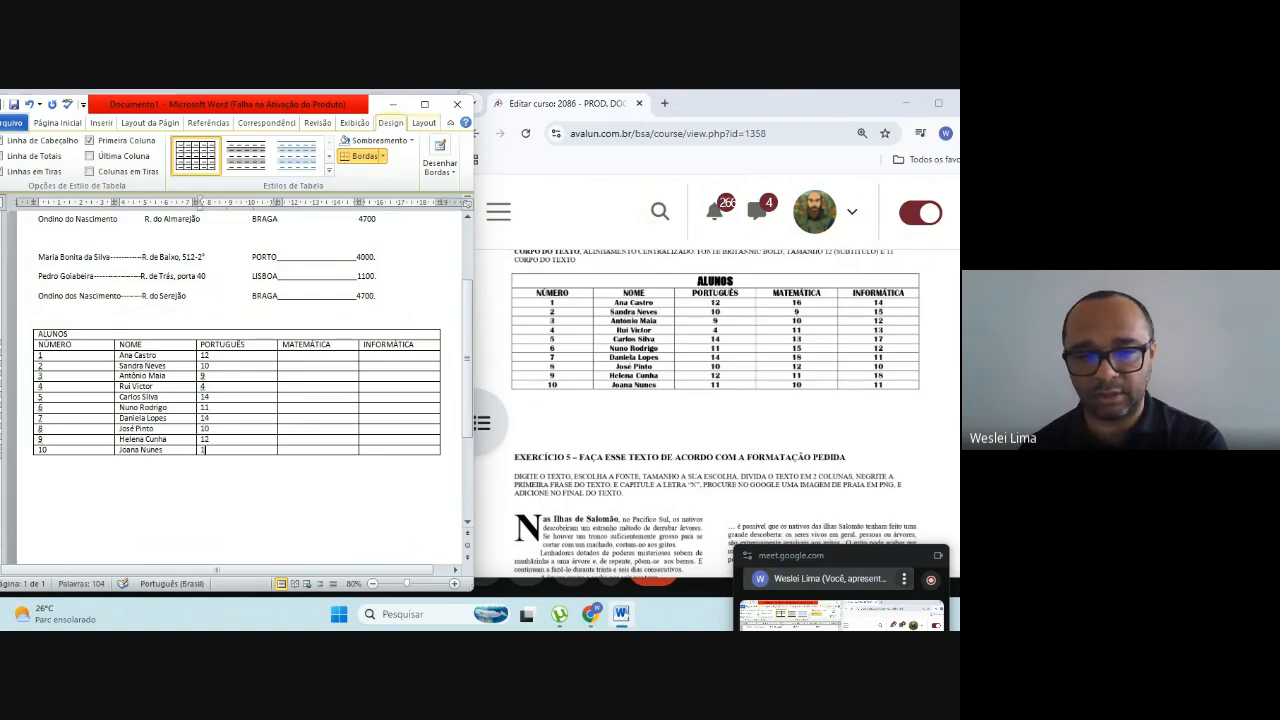
Step: Enter the MATEMÁTICA grades 16, 9, 10 and 11 for students 1 to 4
key(Tab)
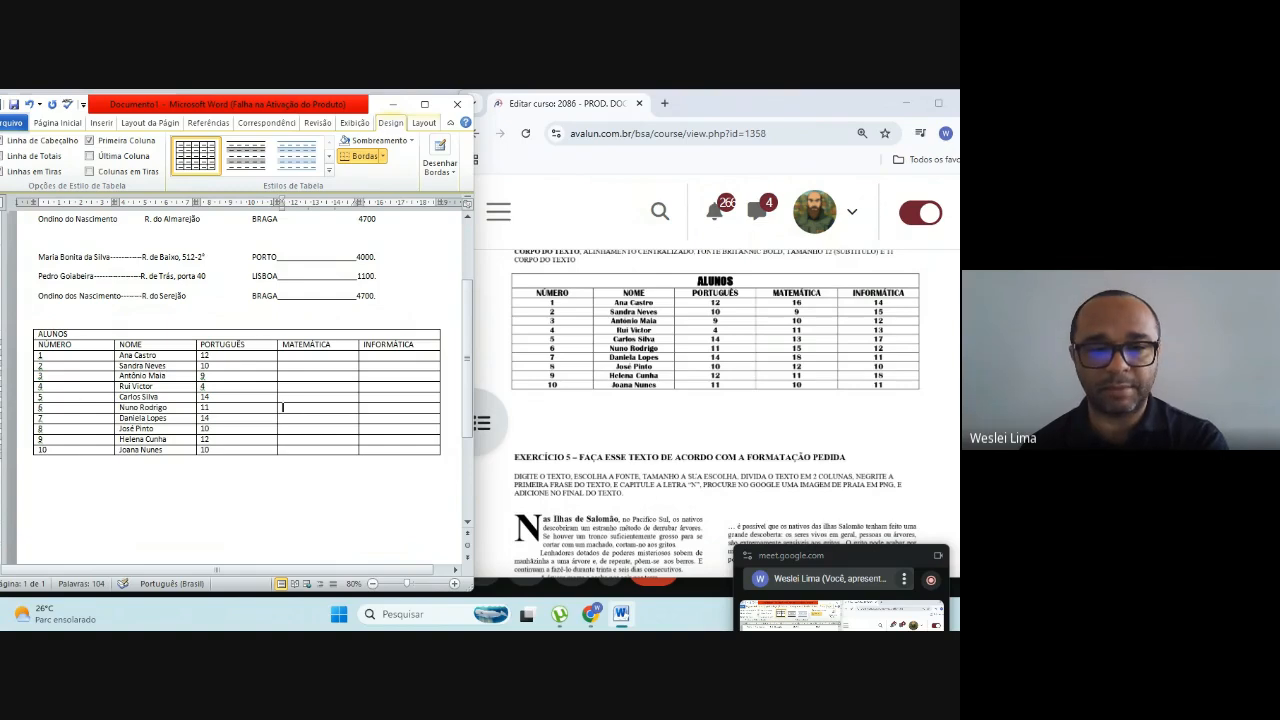
click(290, 355)
text(16)
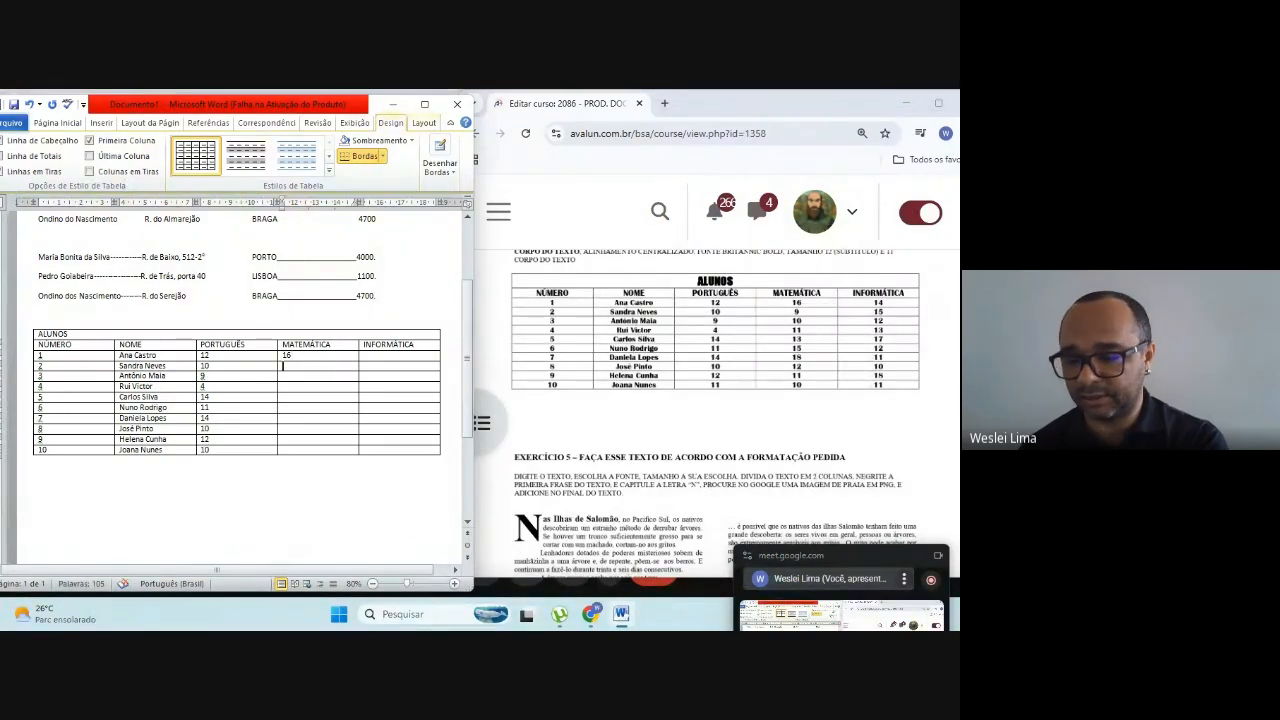
text(9)
key(Down)
text(10)
key(Down)
text(1)
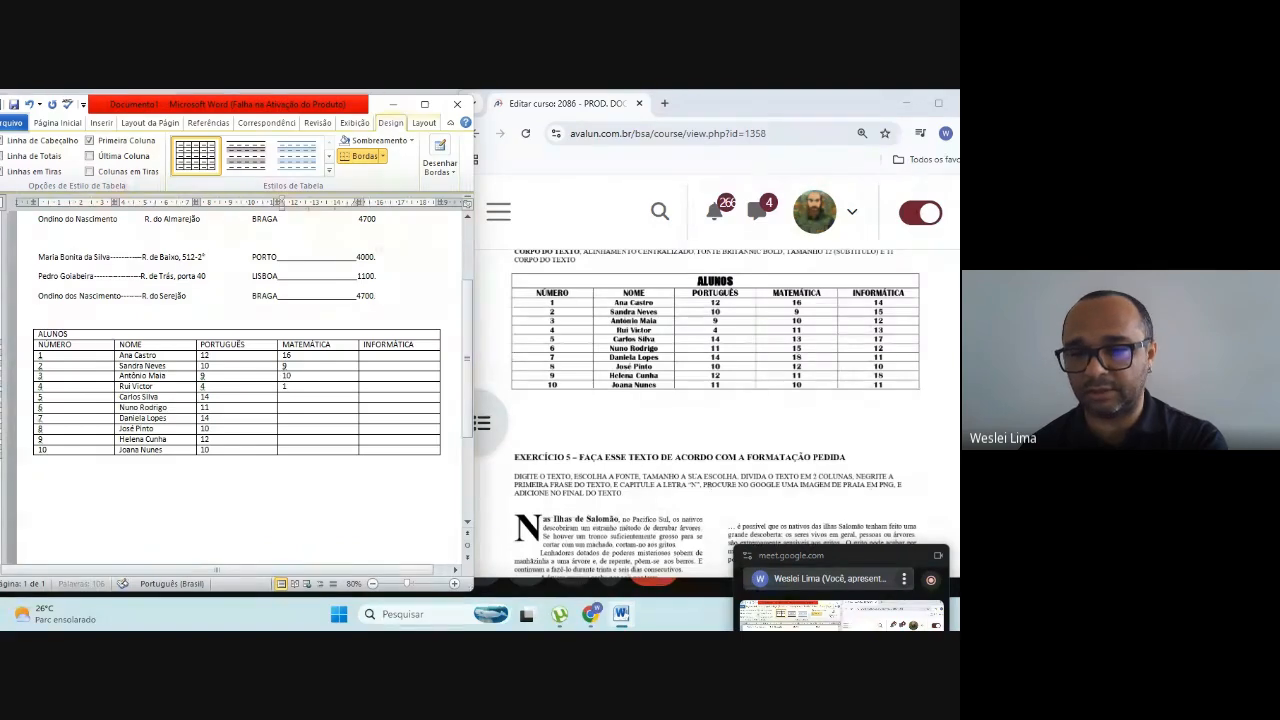
text(1)
Step: Enter the MATEMÁTICA grades 13, 15, 18, 12, 11 and 10 for students 5 to 10
key(Down)
text(13)
key(Down)
text(15)
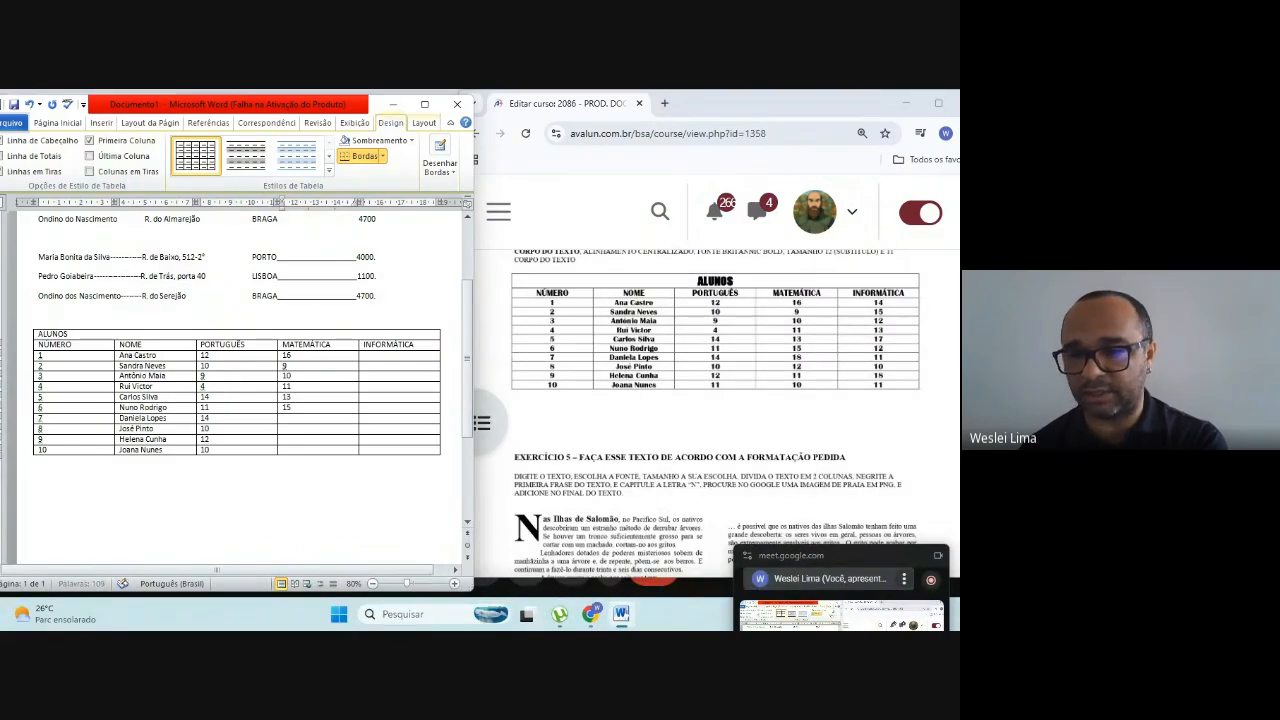
key(Down)
text(18)
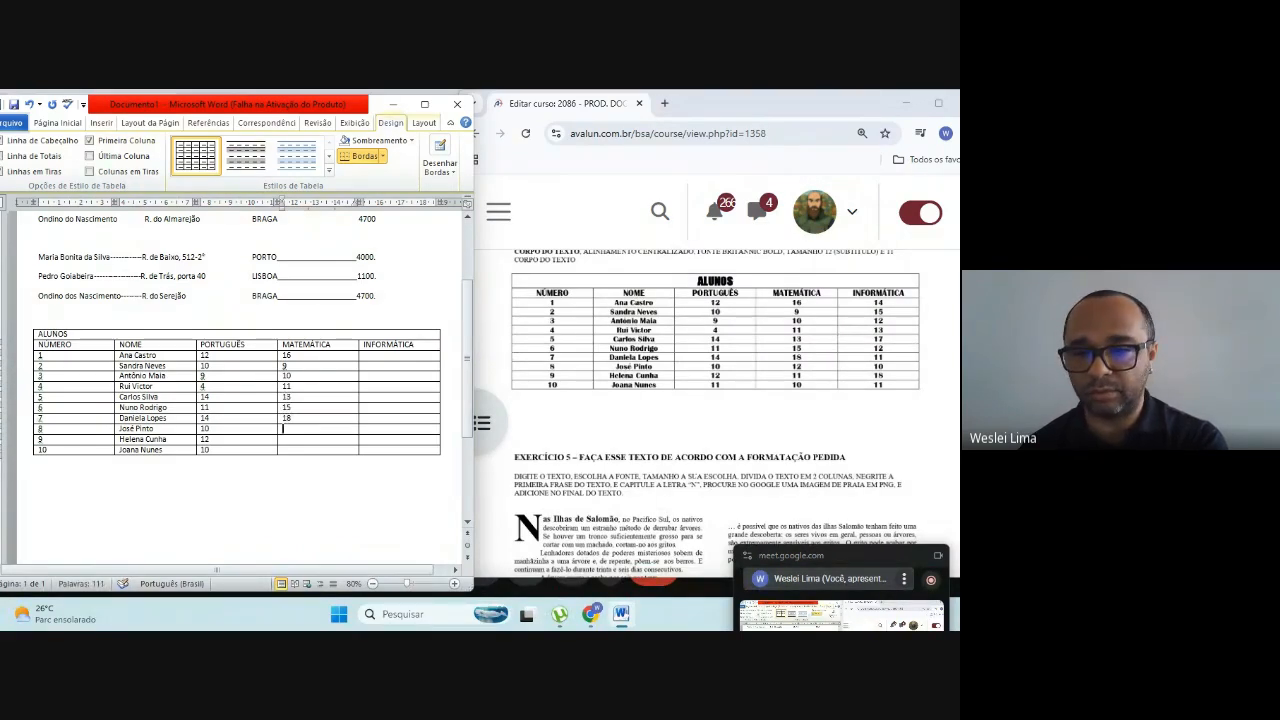
text(12)
key(Down)
text(11)
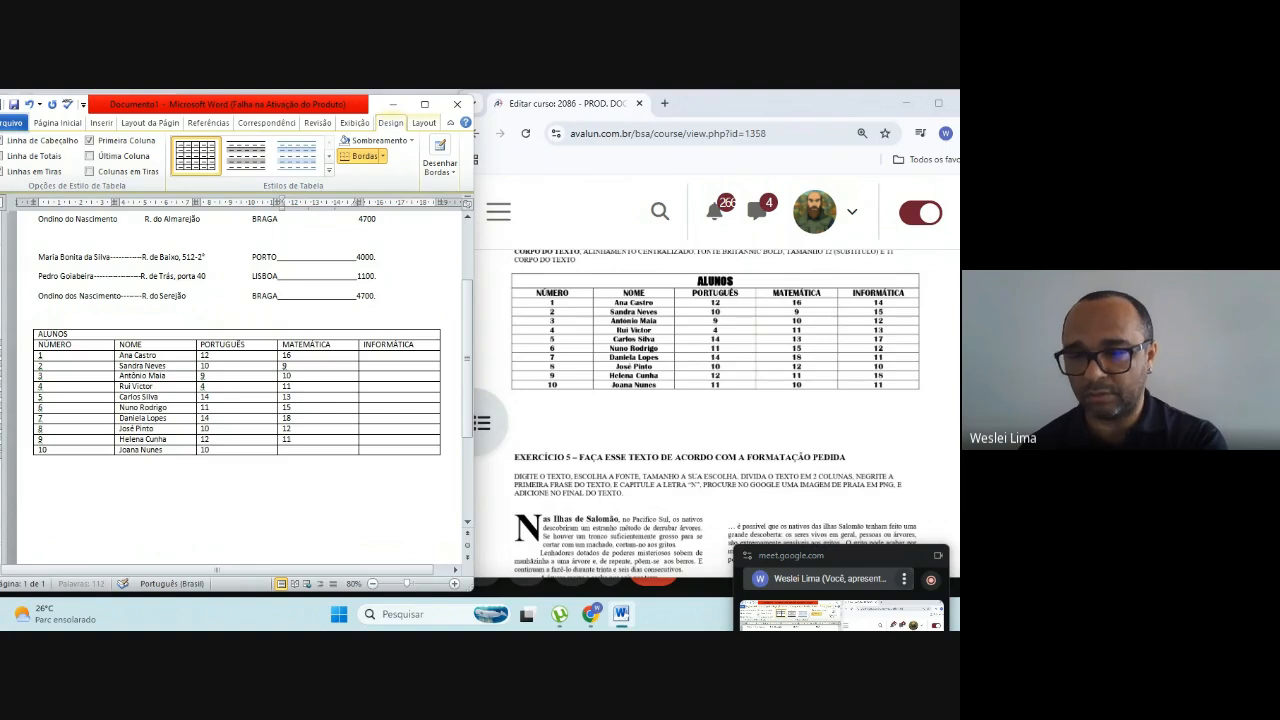
key(Down)
text(10)
Step: Enter the INFORMÁTICA grades 14, 15, 12, 13 and 17 for students 1 to 5
key(Tab)
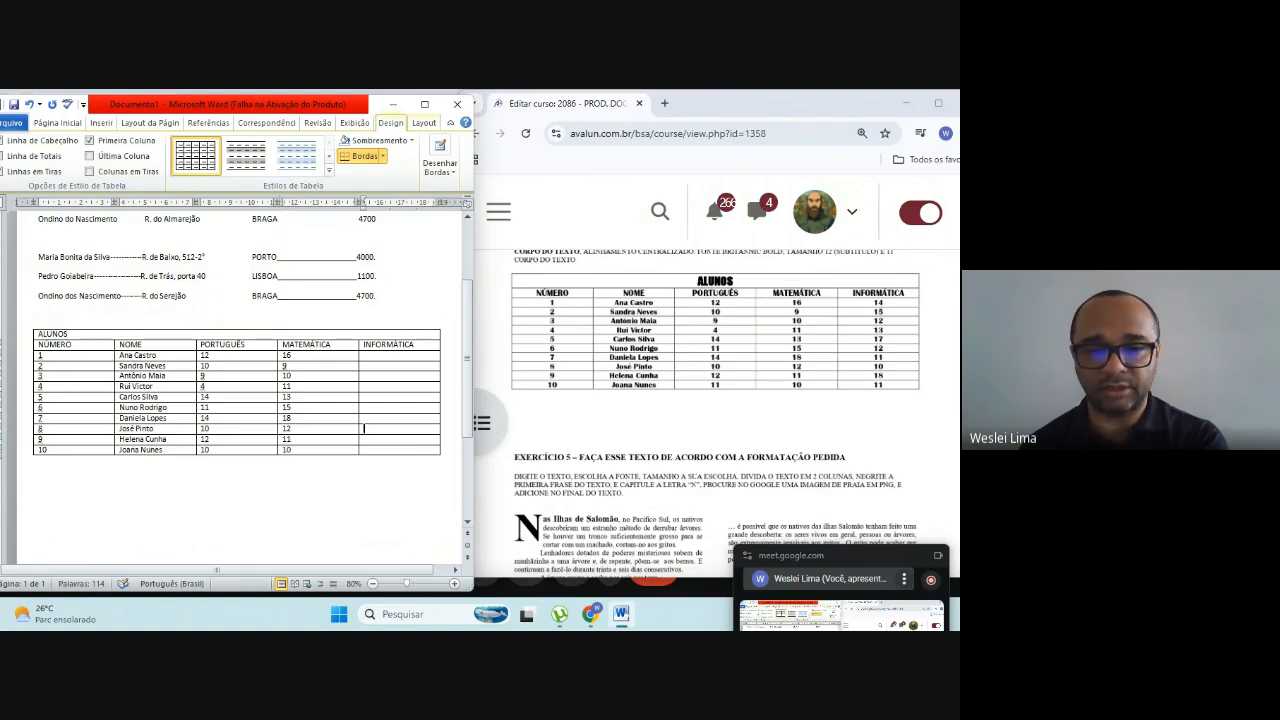
key(Up)
key(Up)
key(Up)
key(Up)
key(Up)
key(Up)
key(Up)
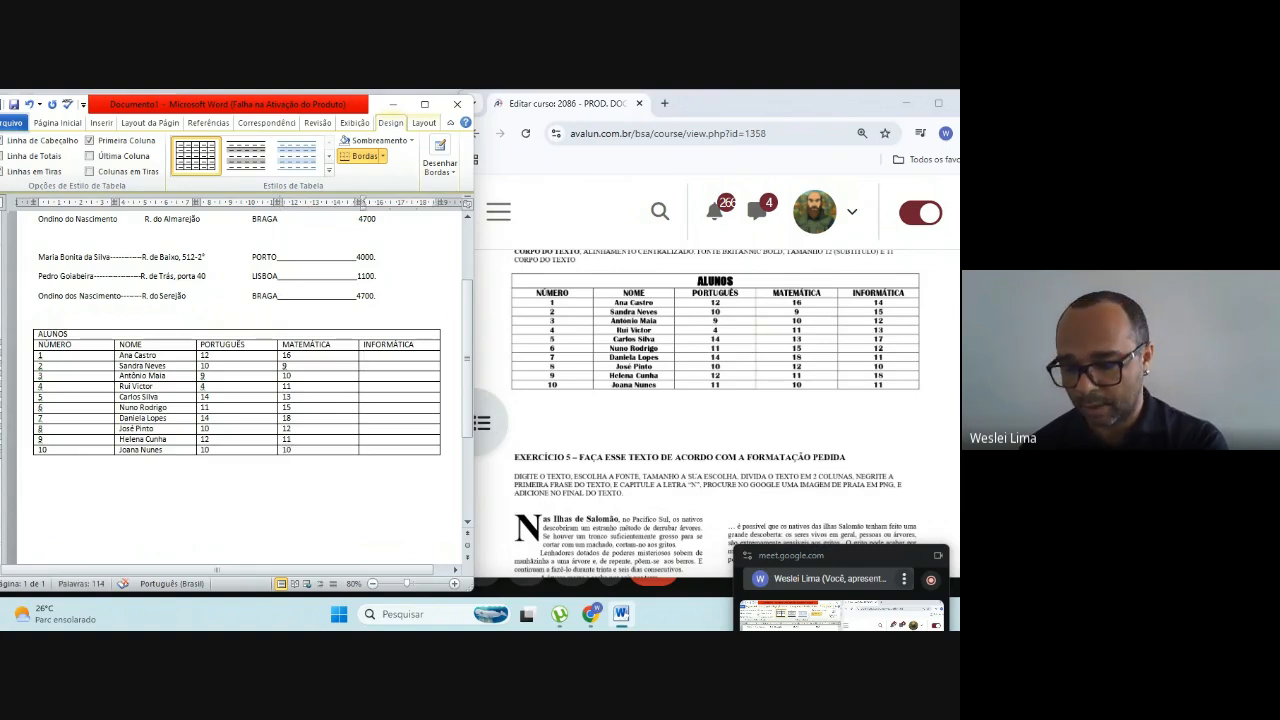
text(14)
key(Down)
text(1)
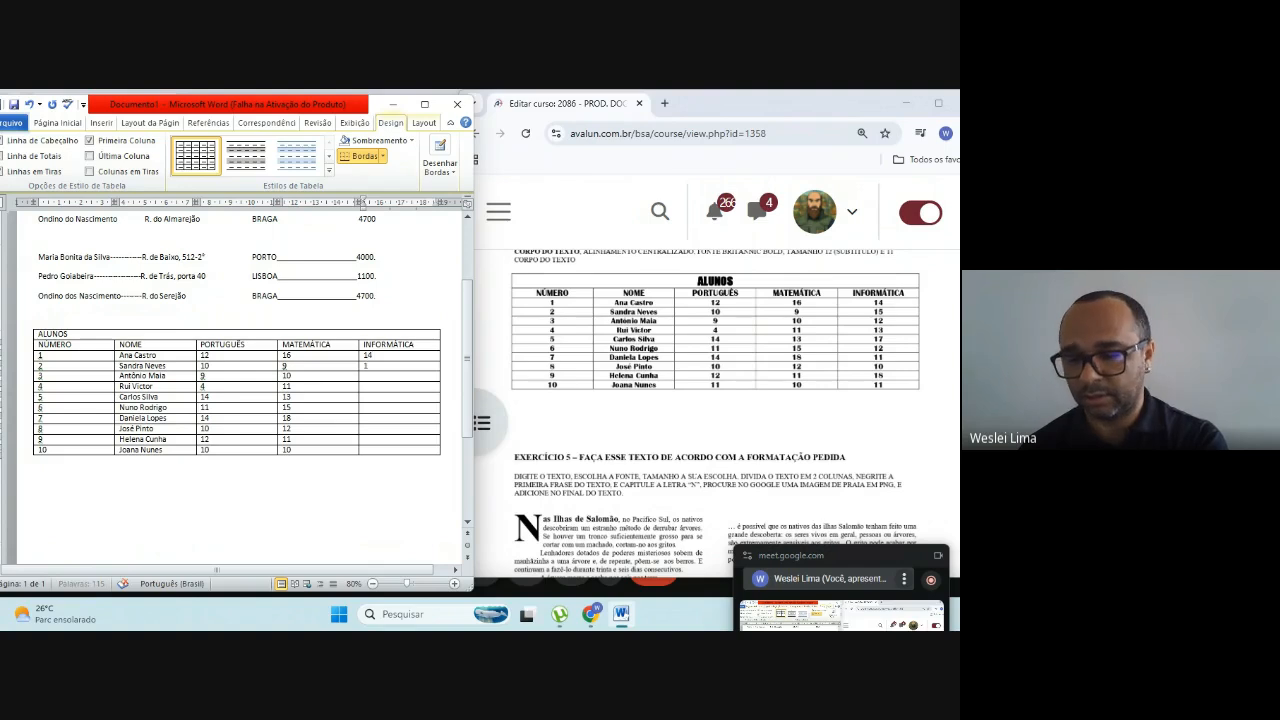
text(5)
key(Down)
text(12)
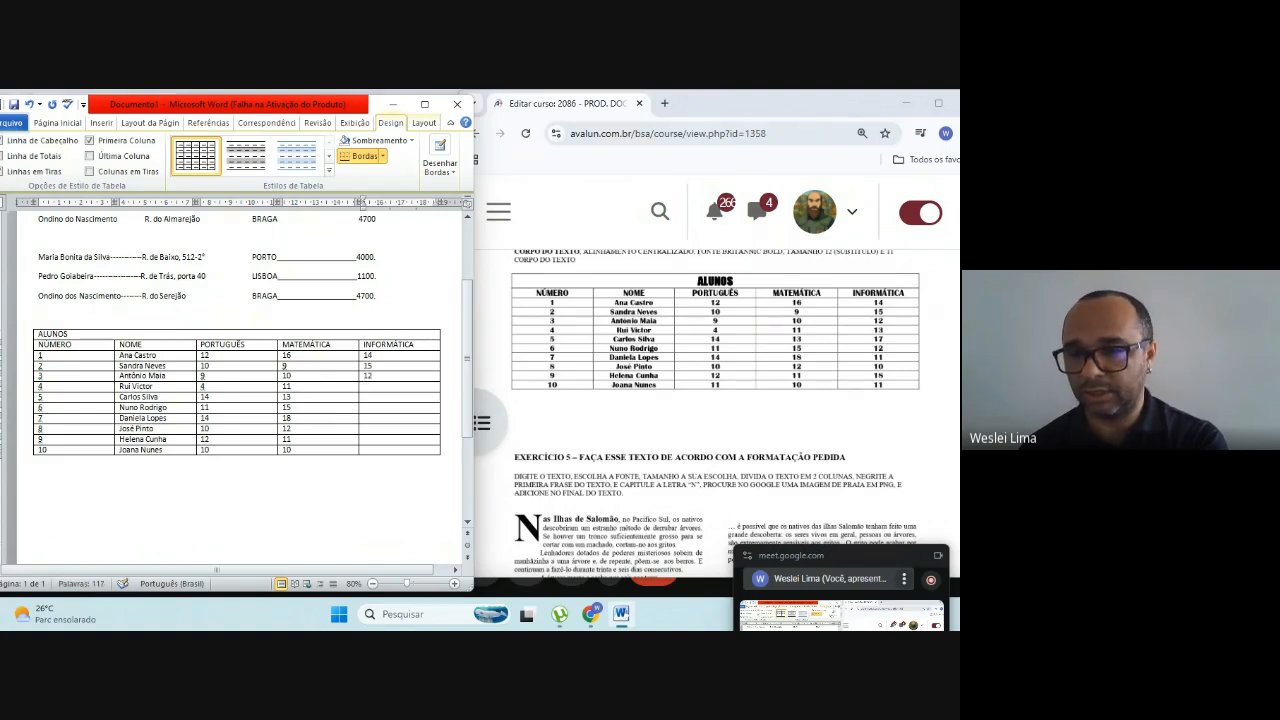
key(Down)
text(1)
text(17)
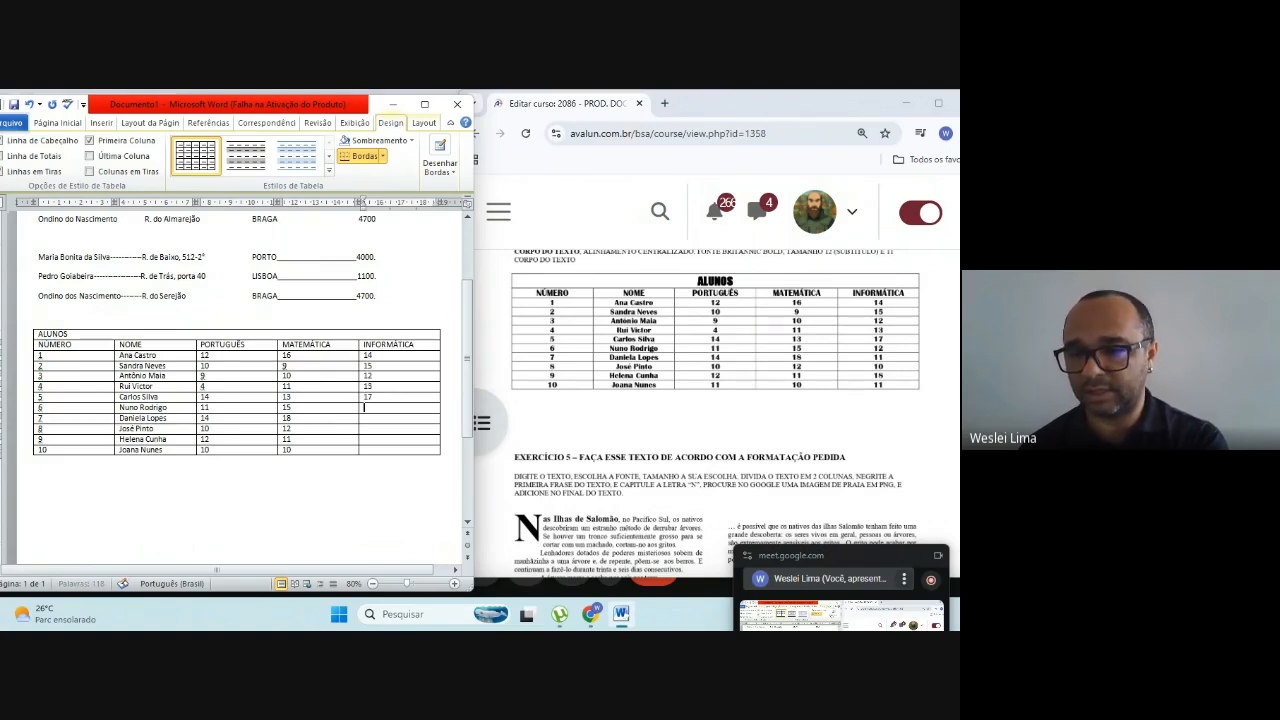
Step: Enter the INFORMÁTICA grades 12, 11, 10, 18 and 11 for students 6 to 10
key(Down)
text(12)
key(Down)
text(11)
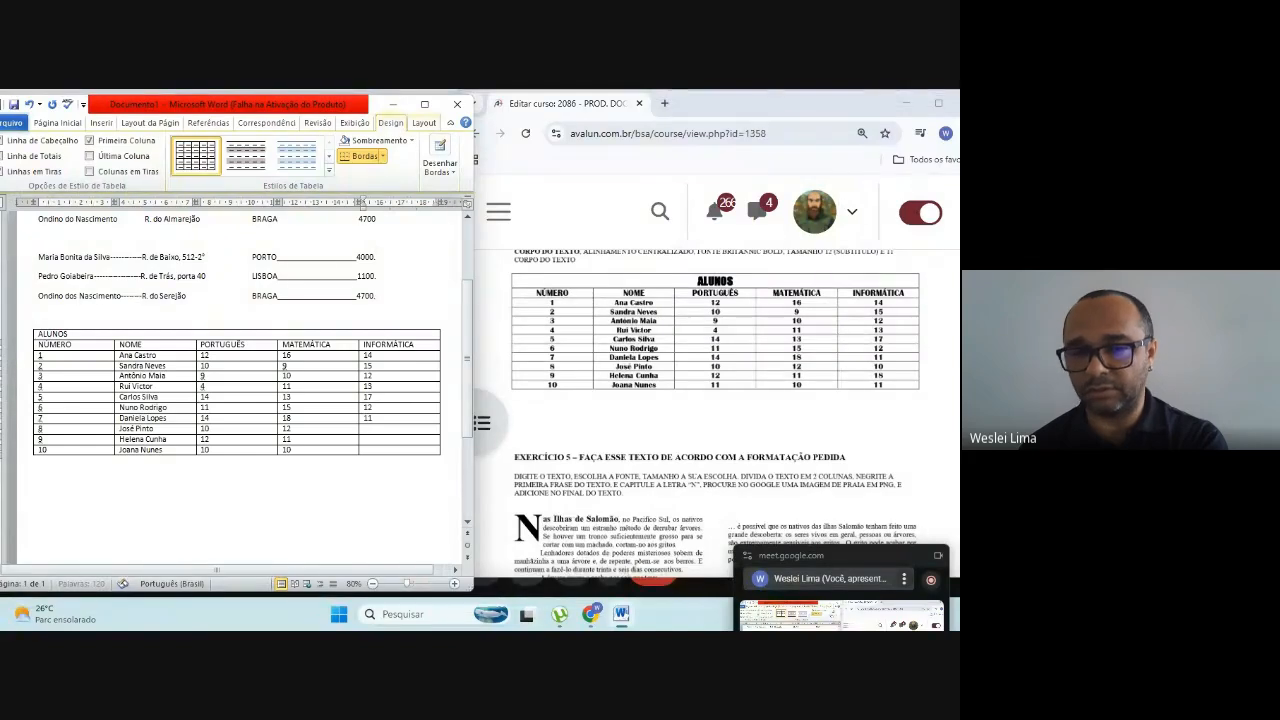
key(Down)
text(10)
key(Down)
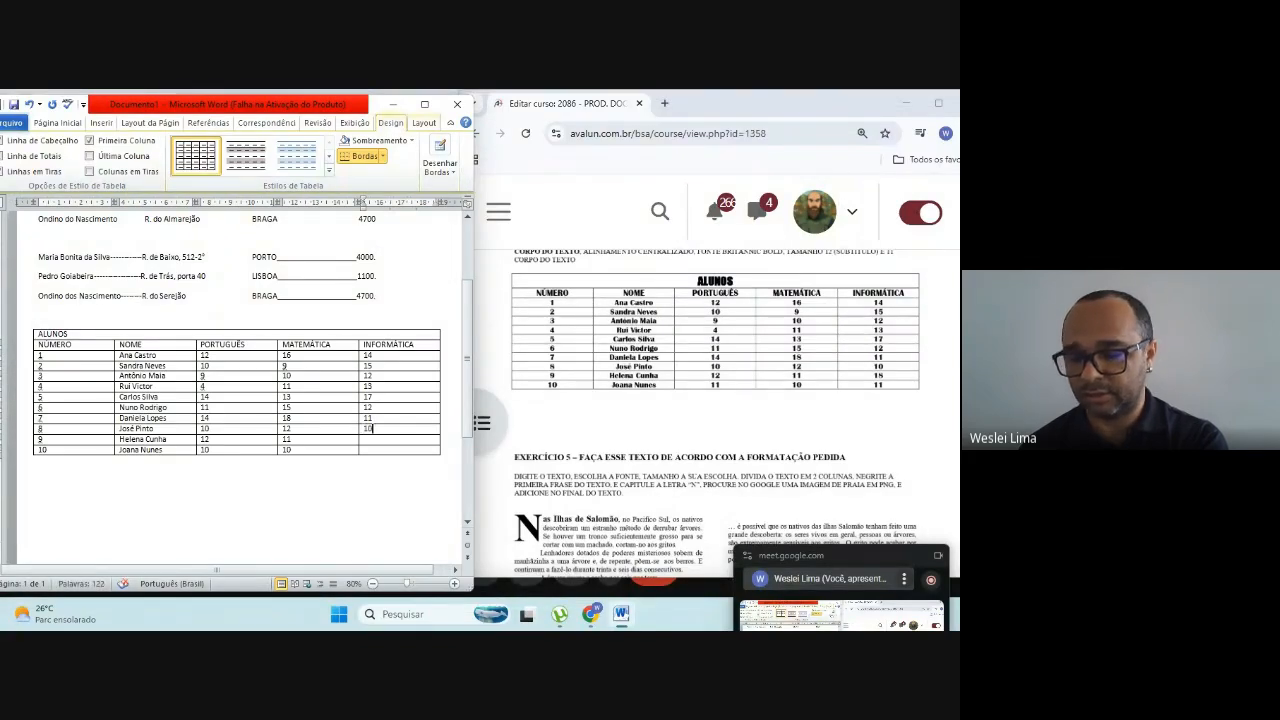
text(18)
key(Down)
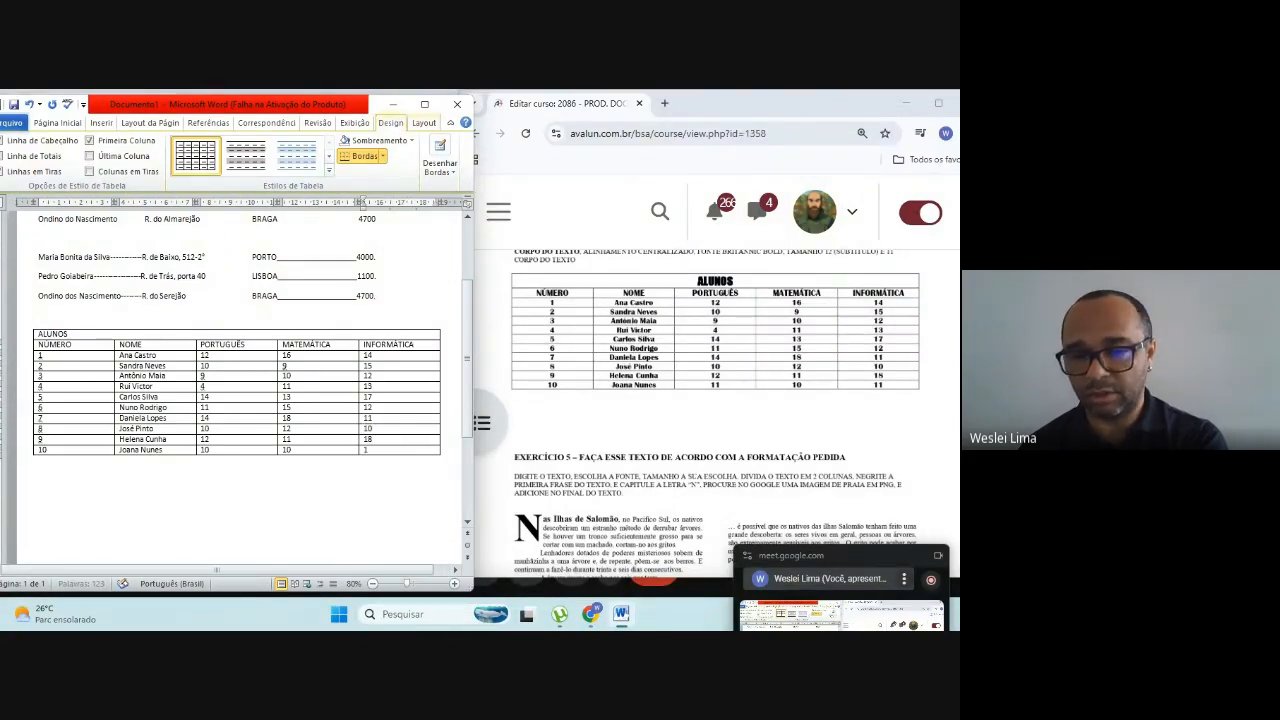
text(11)
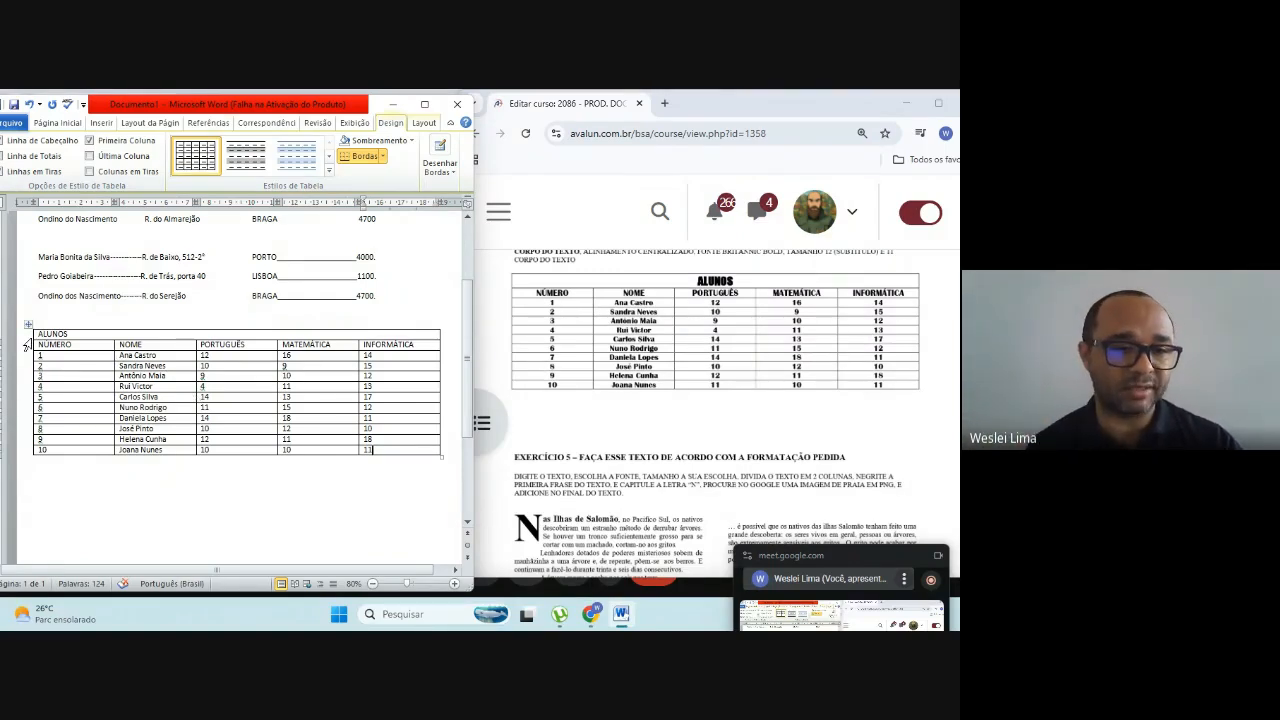
Step: Centre the text in every cell of the ALUNOS table
drag(39, 333, 365, 449)
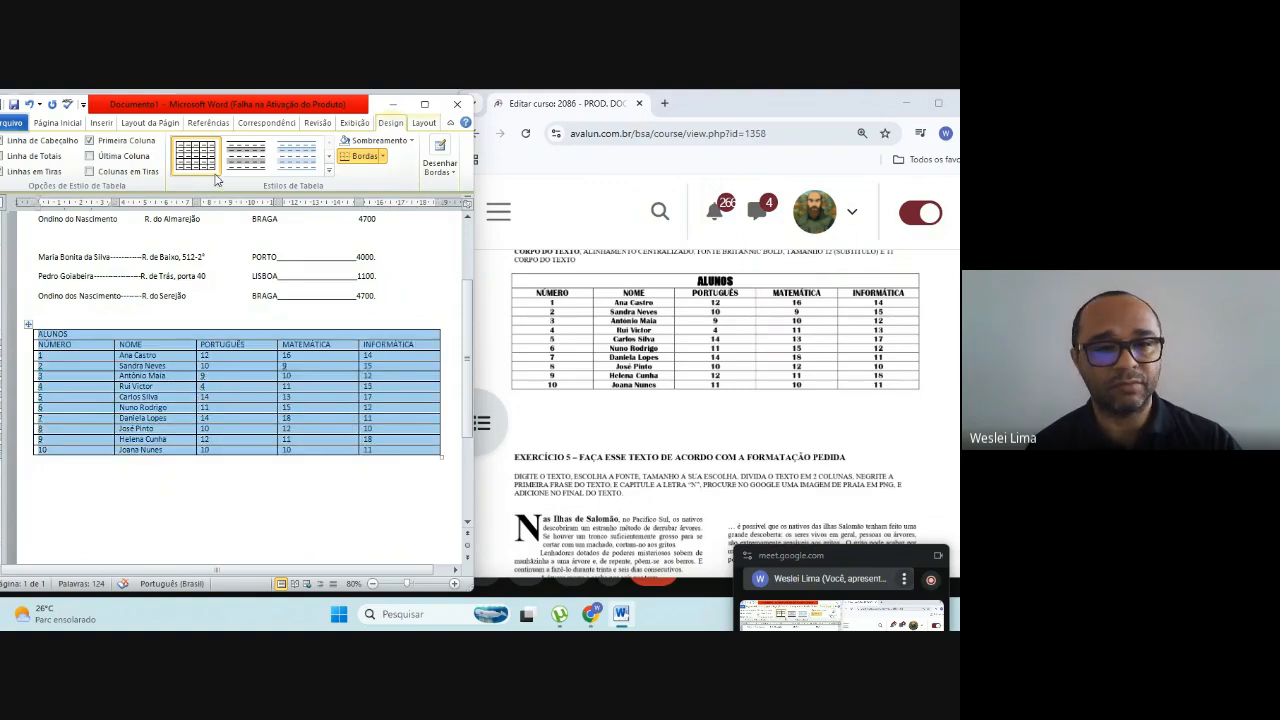
click(57, 122)
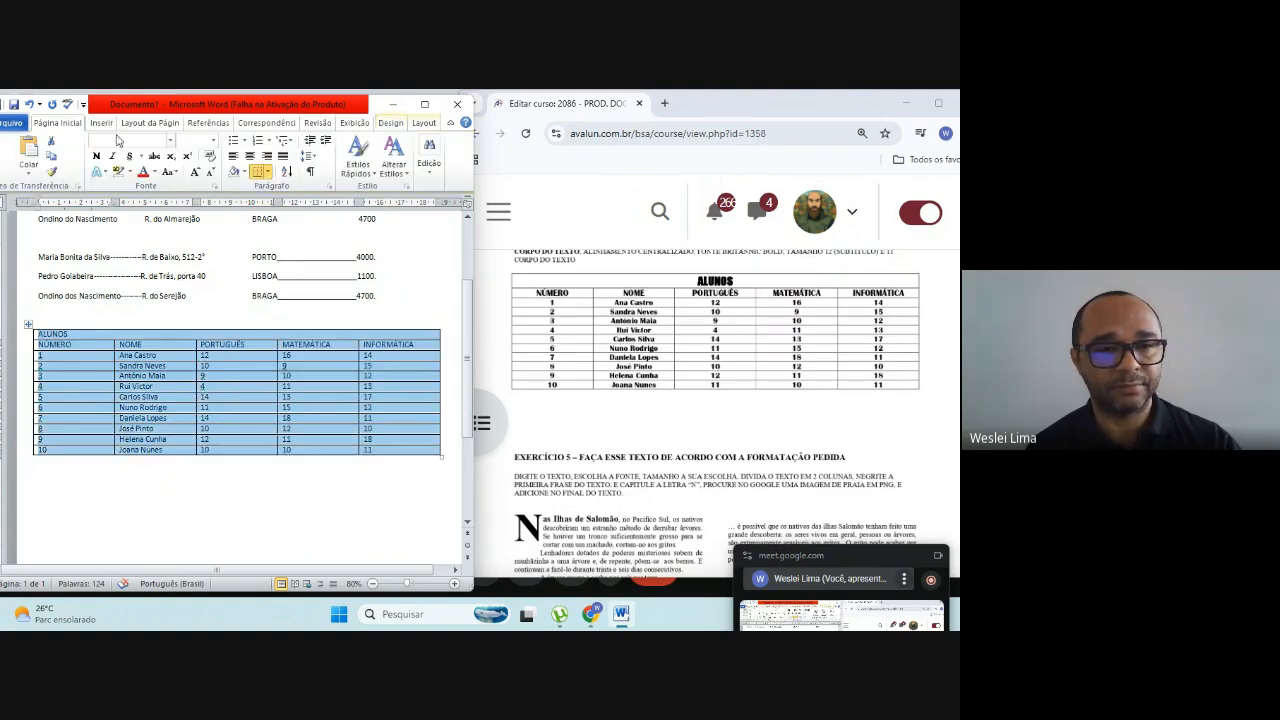
click(249, 157)
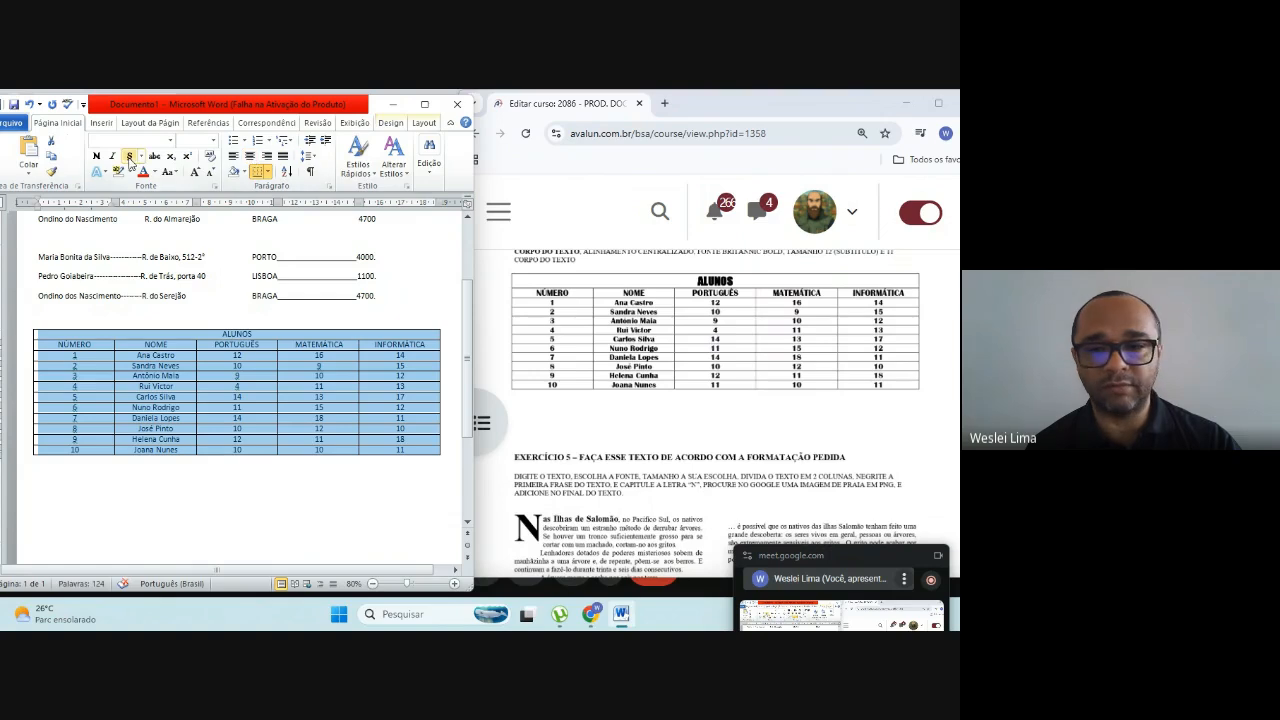
Step: Make the ALUNOS title row, the column header row and the numbers 1 to 10 in the NÚMERO column bold
click(84, 334)
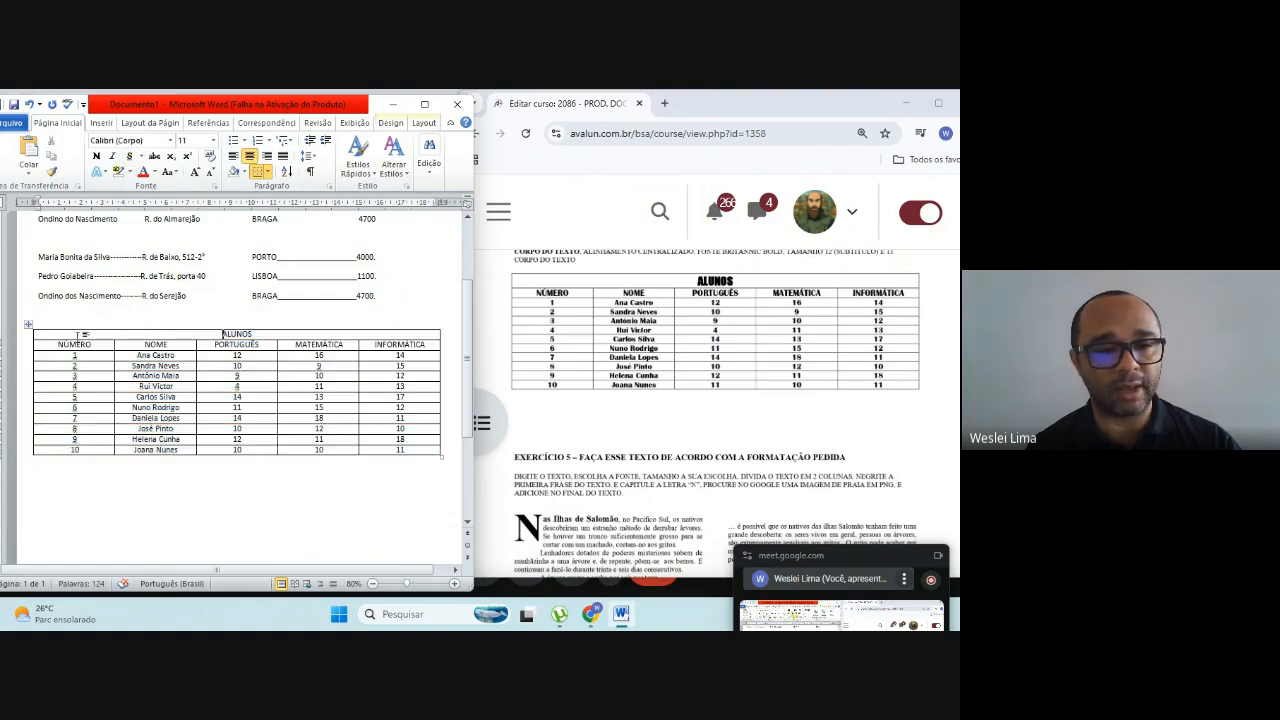
drag(82, 335, 410, 345)
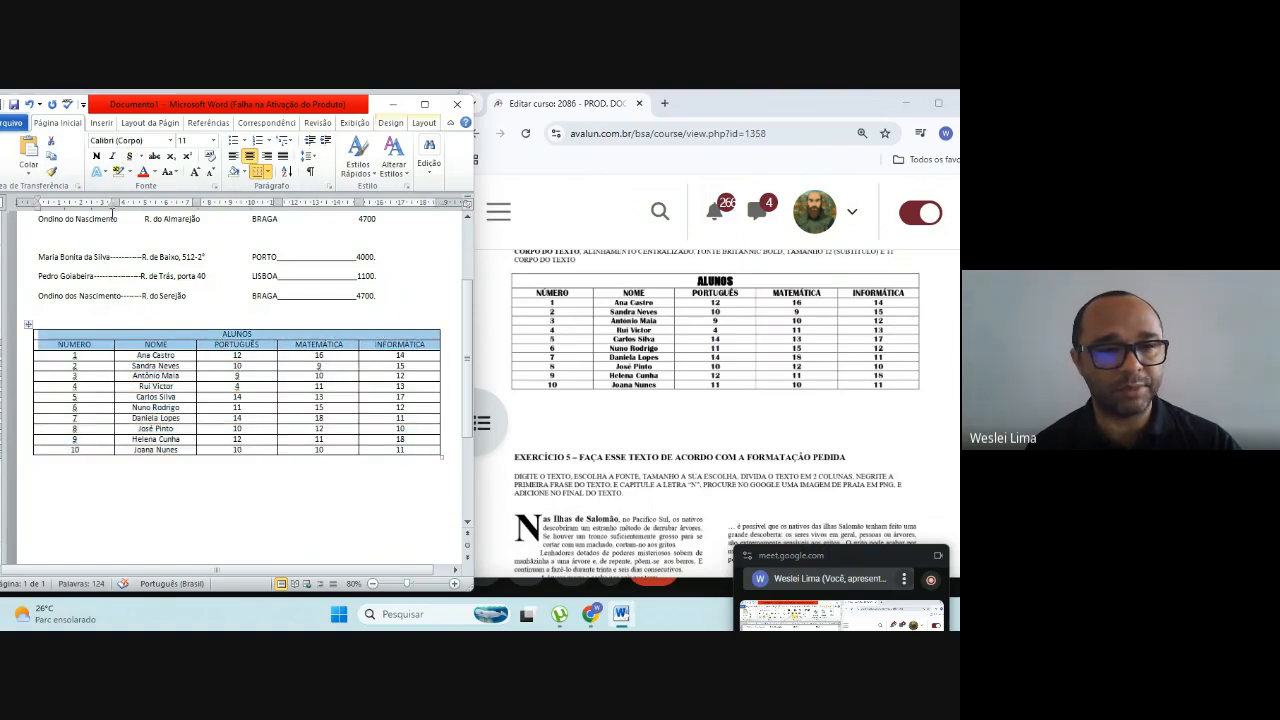
click(96, 156)
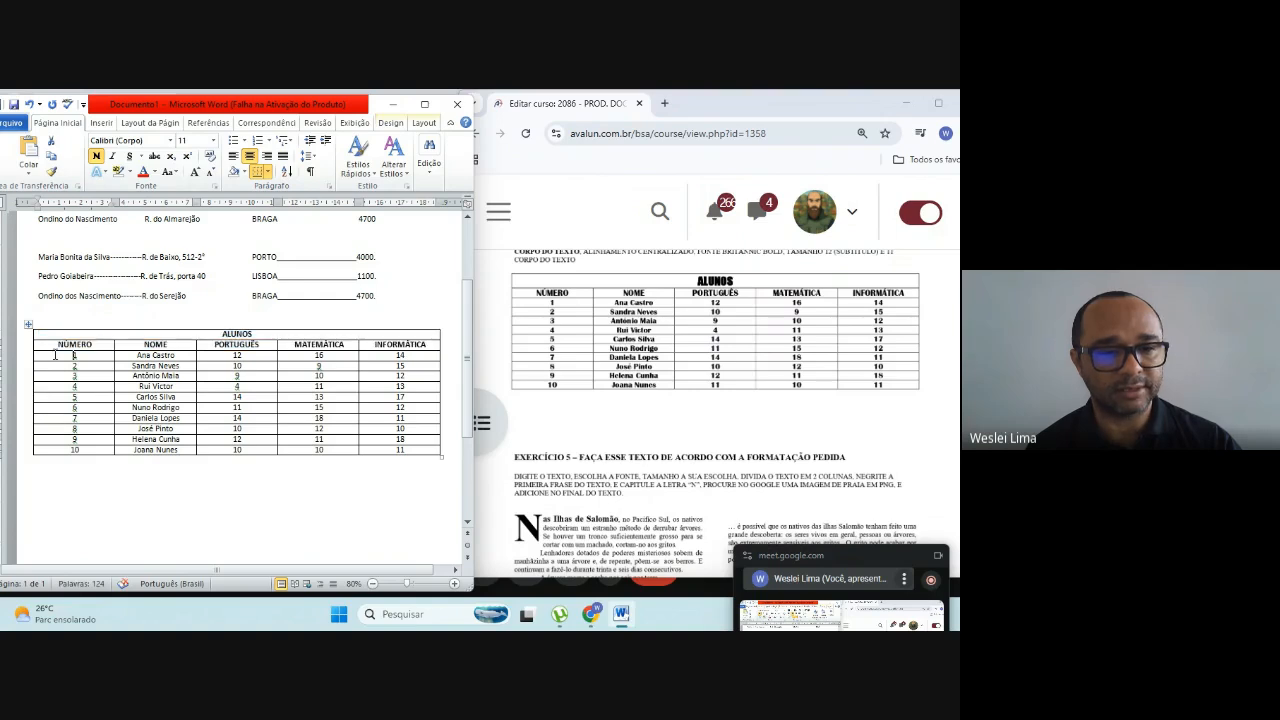
drag(54, 353, 60, 453)
click(96, 156)
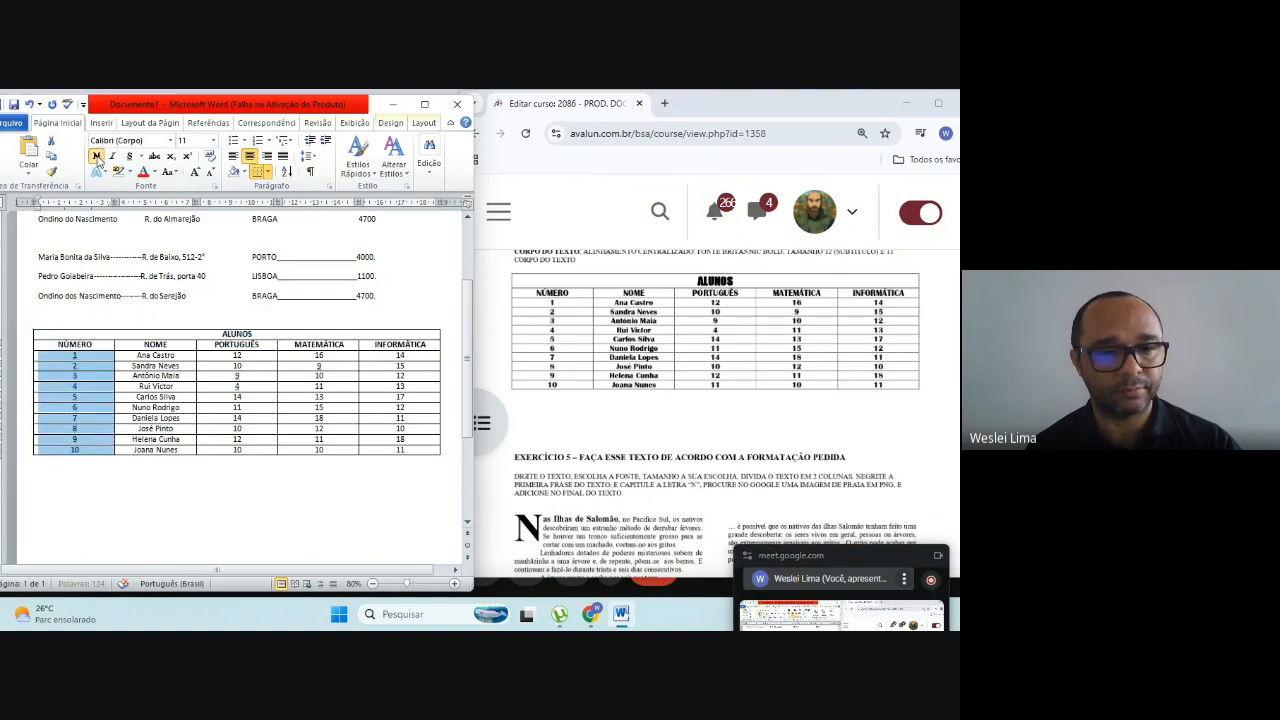
click(152, 521)
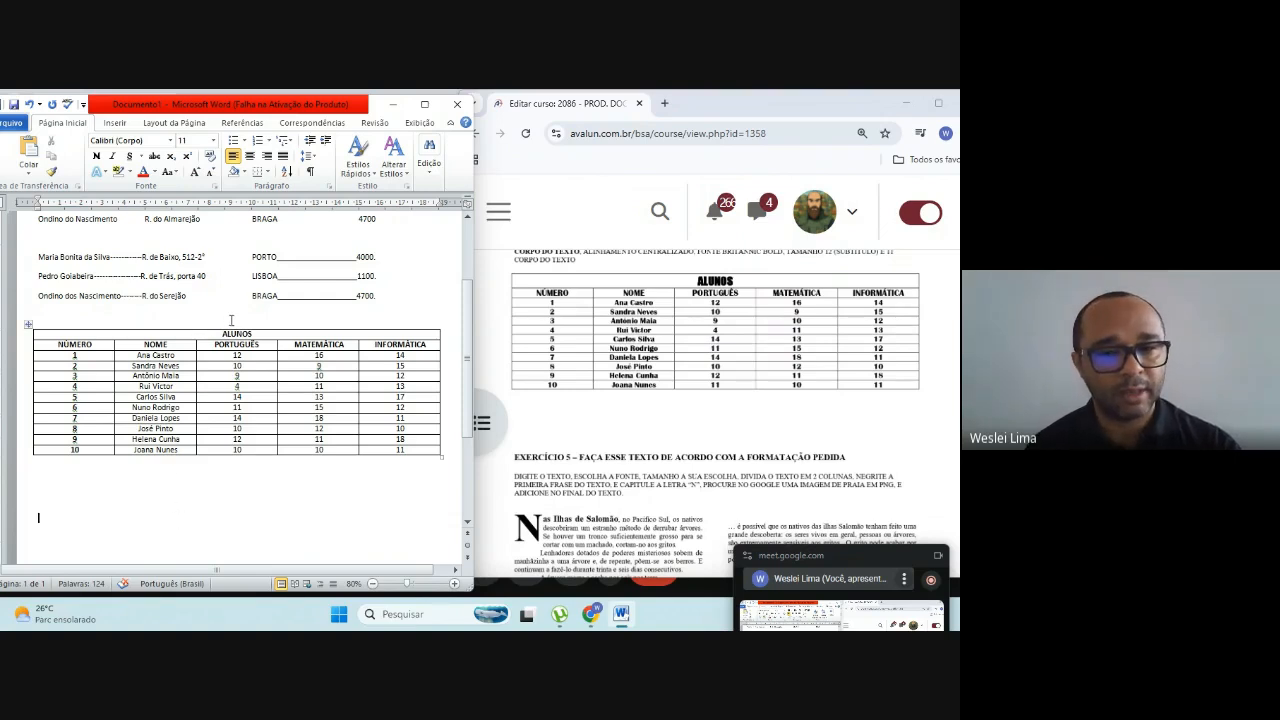
Step: Set the font of the table's ALUNOS title to Arial Black
drag(219, 333, 261, 333)
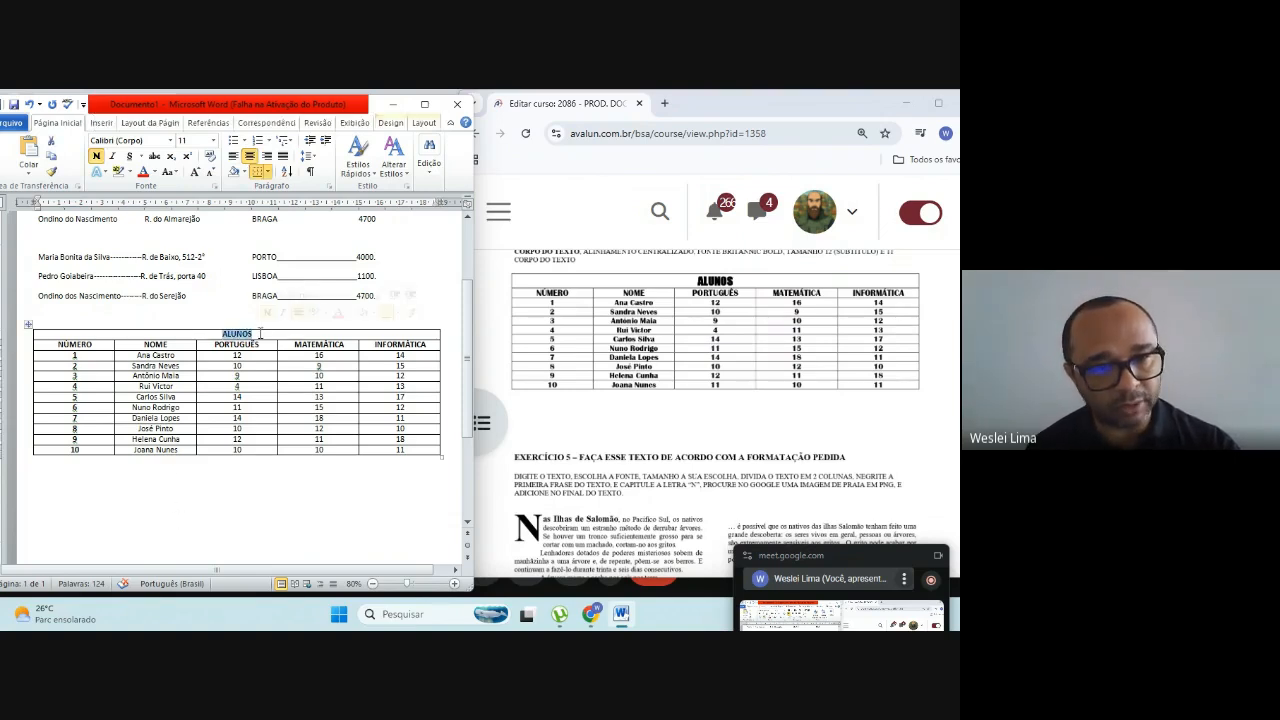
click(170, 141)
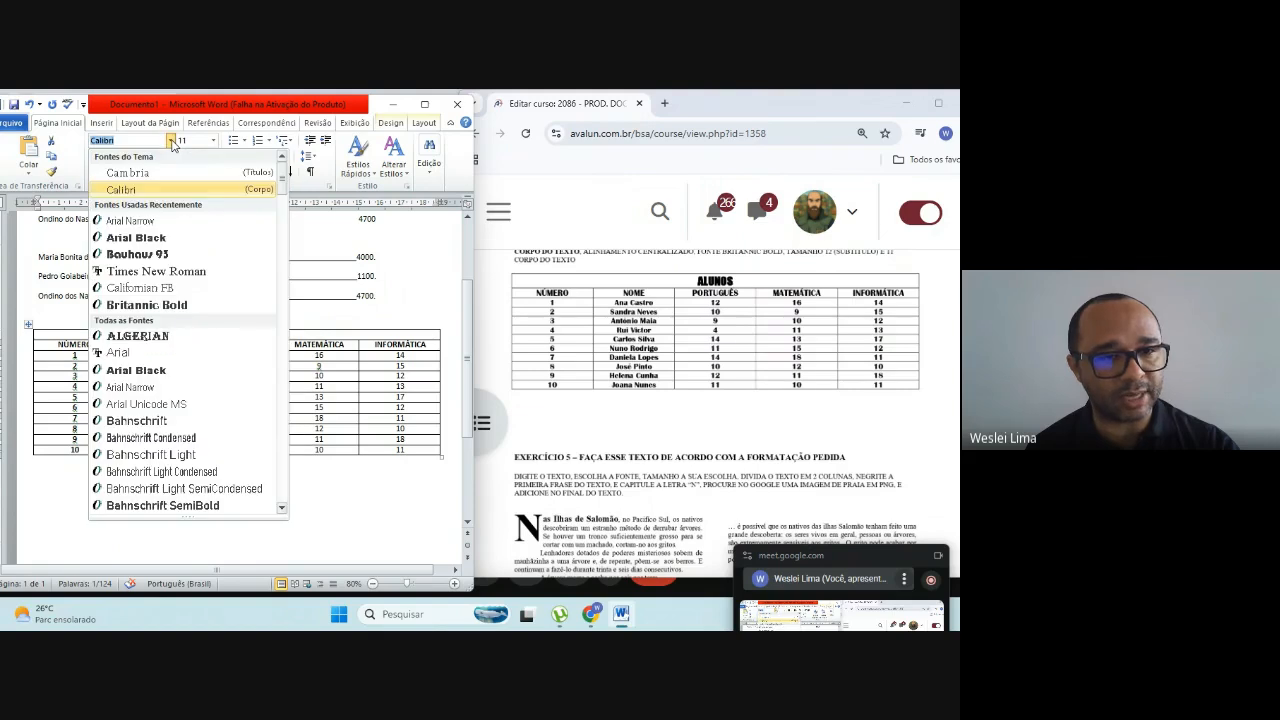
click(136, 238)
click(220, 513)
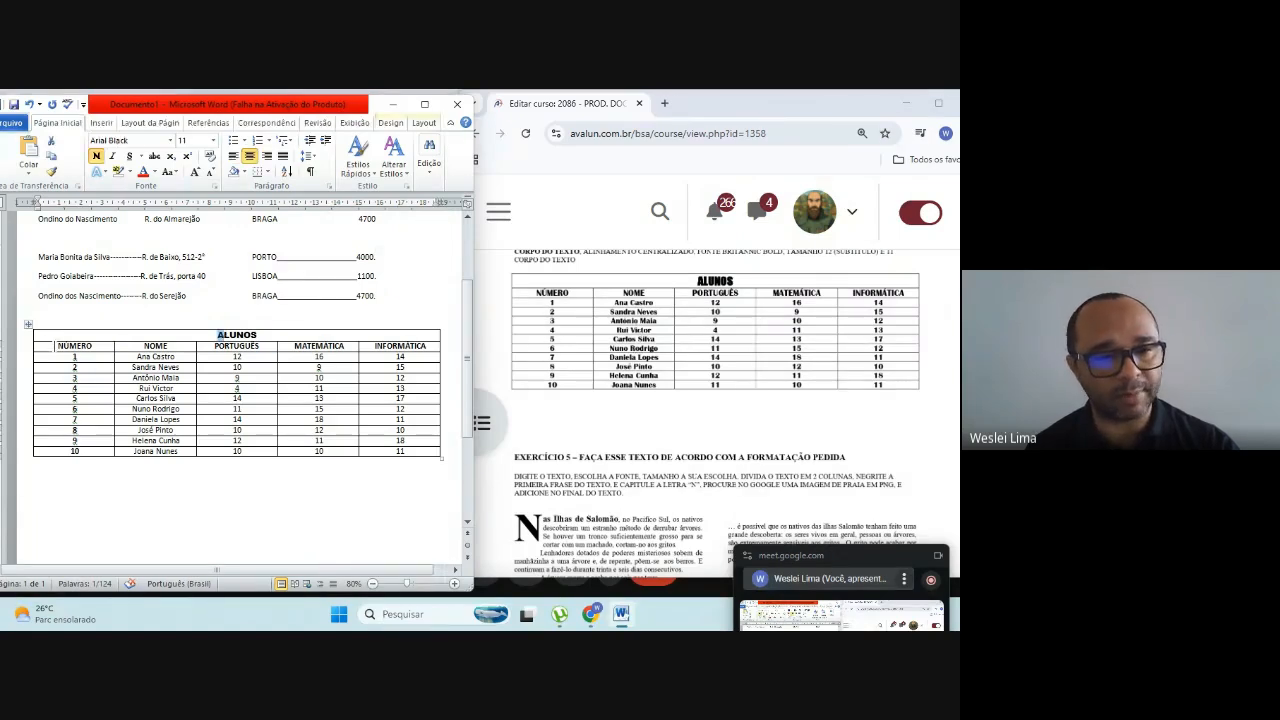
Step: Set the font of the ALUNOS table's column header row and the numbers 1 to 10 in the NÚMERO column to Arial Black
drag(56, 344, 420, 350)
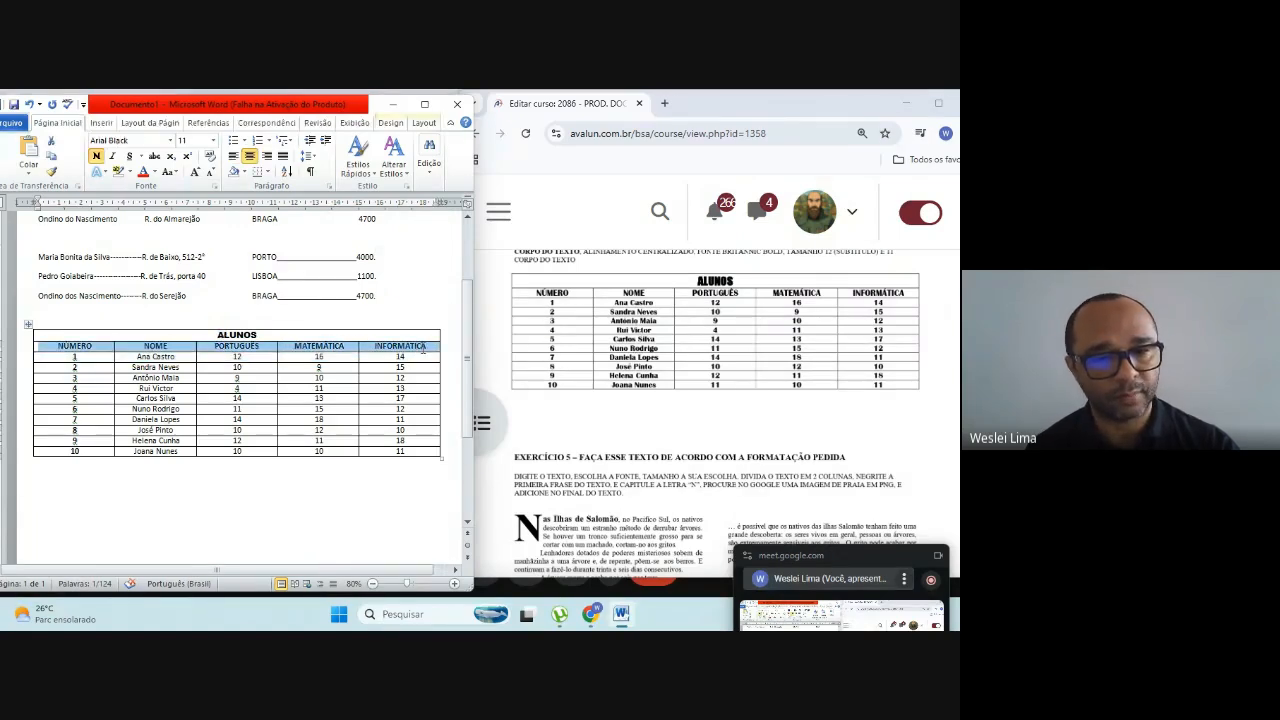
click(170, 140)
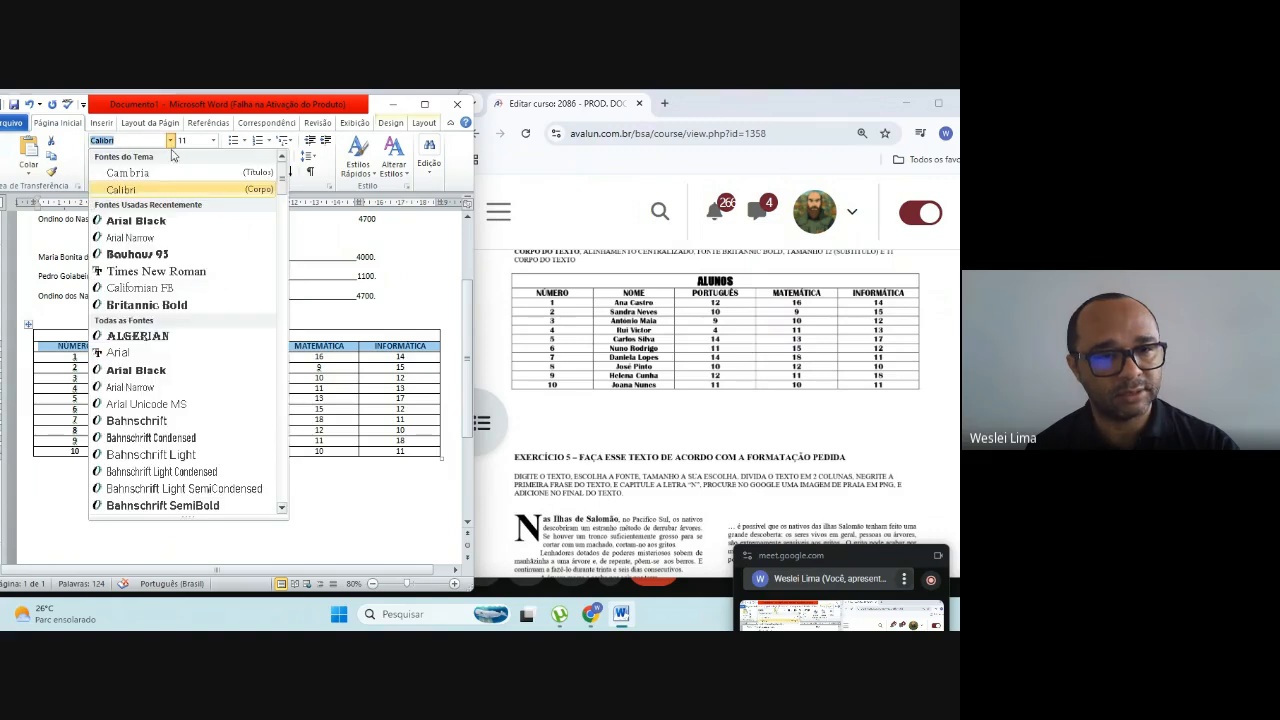
key(Escape)
drag(74, 358, 62, 457)
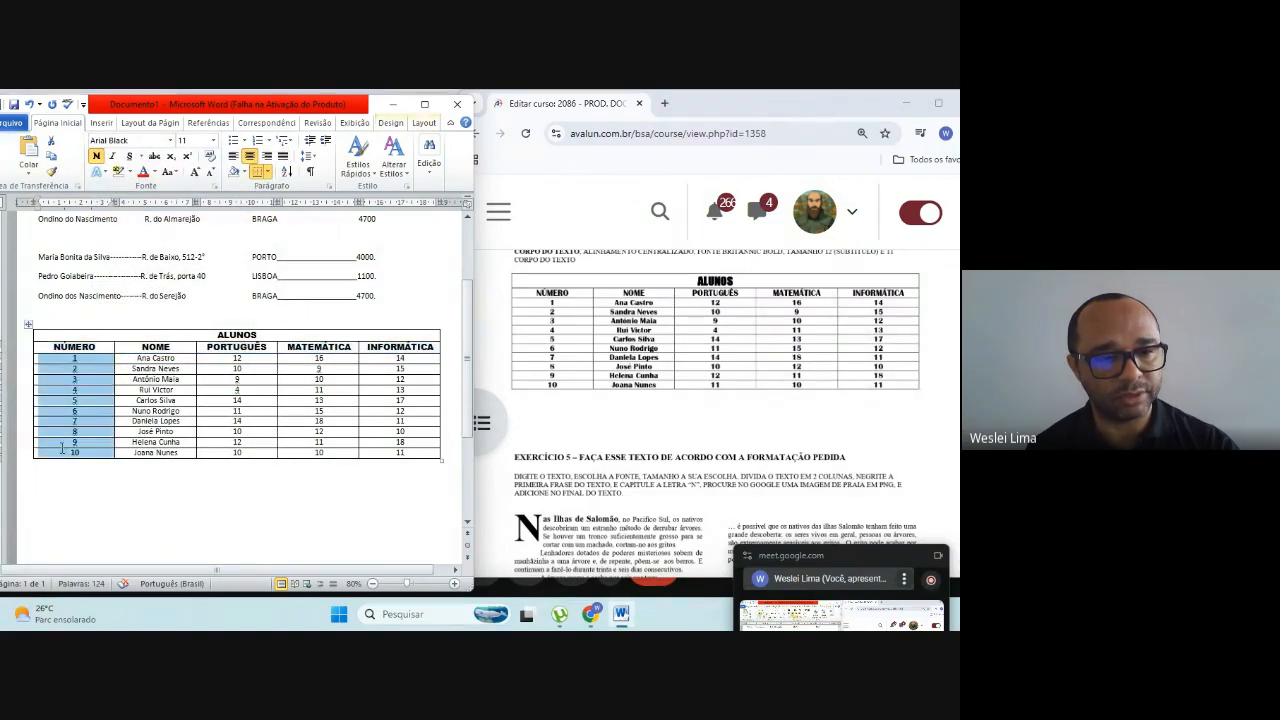
click(170, 140)
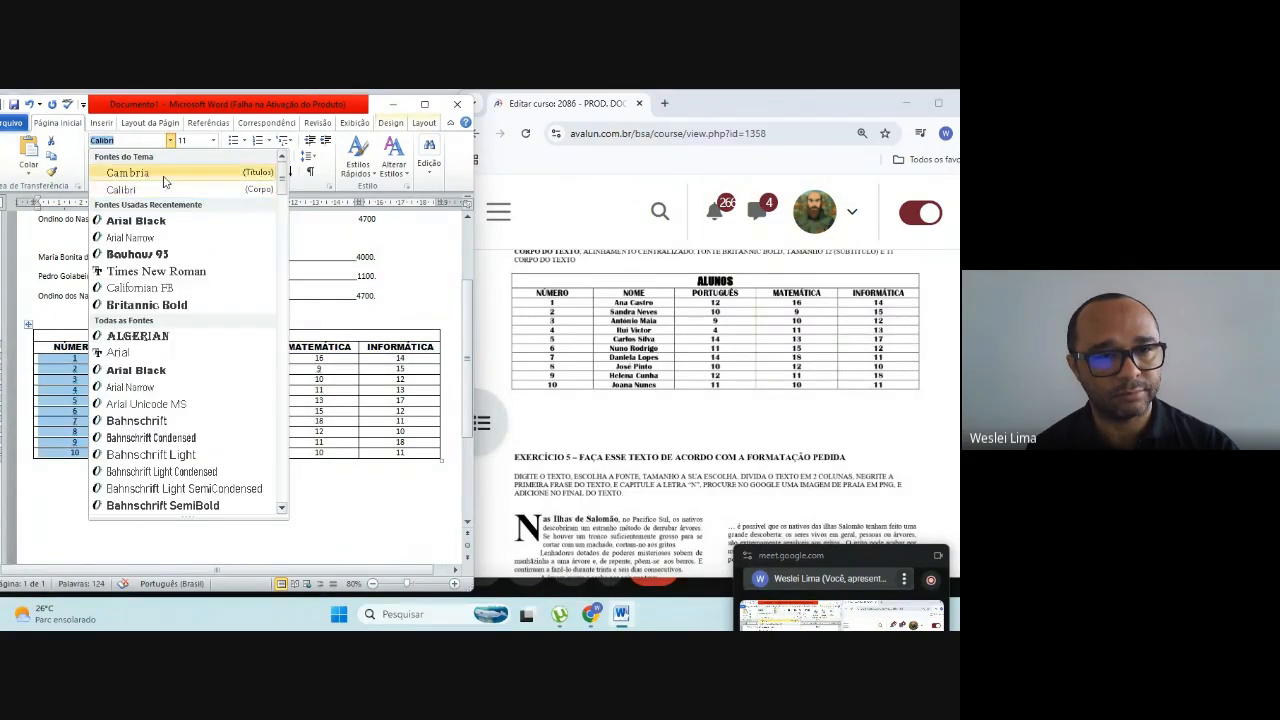
click(147, 227)
click(223, 518)
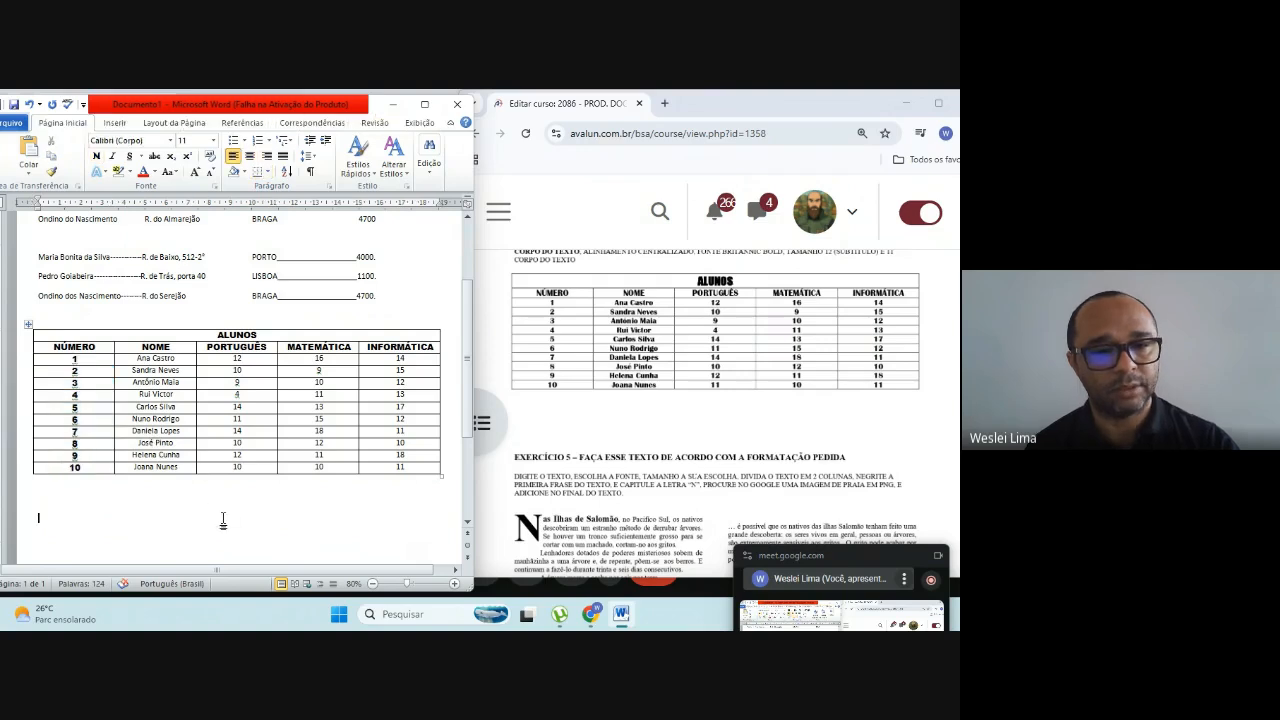
Step: Bring up exercise 5 on the course page and add blank lines below the ALUNOS table to continue on page 2
scroll(206, 506, down, 3)
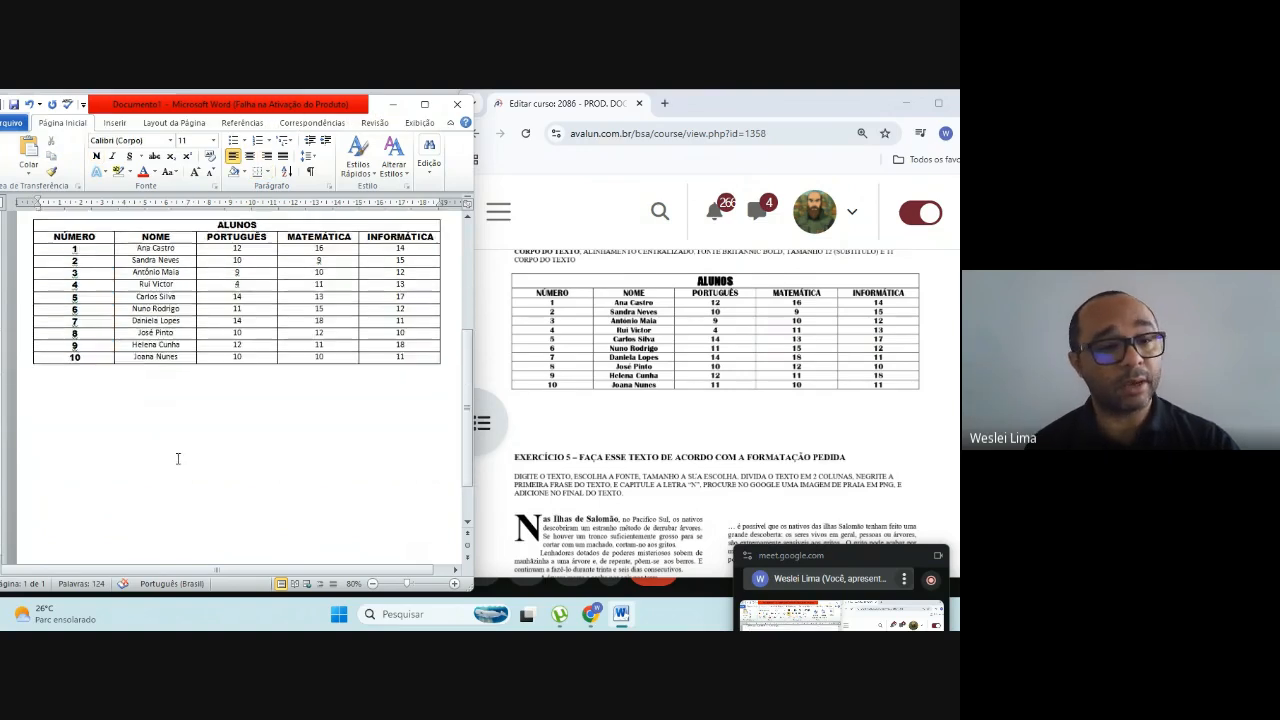
scroll(171, 454, down, 1)
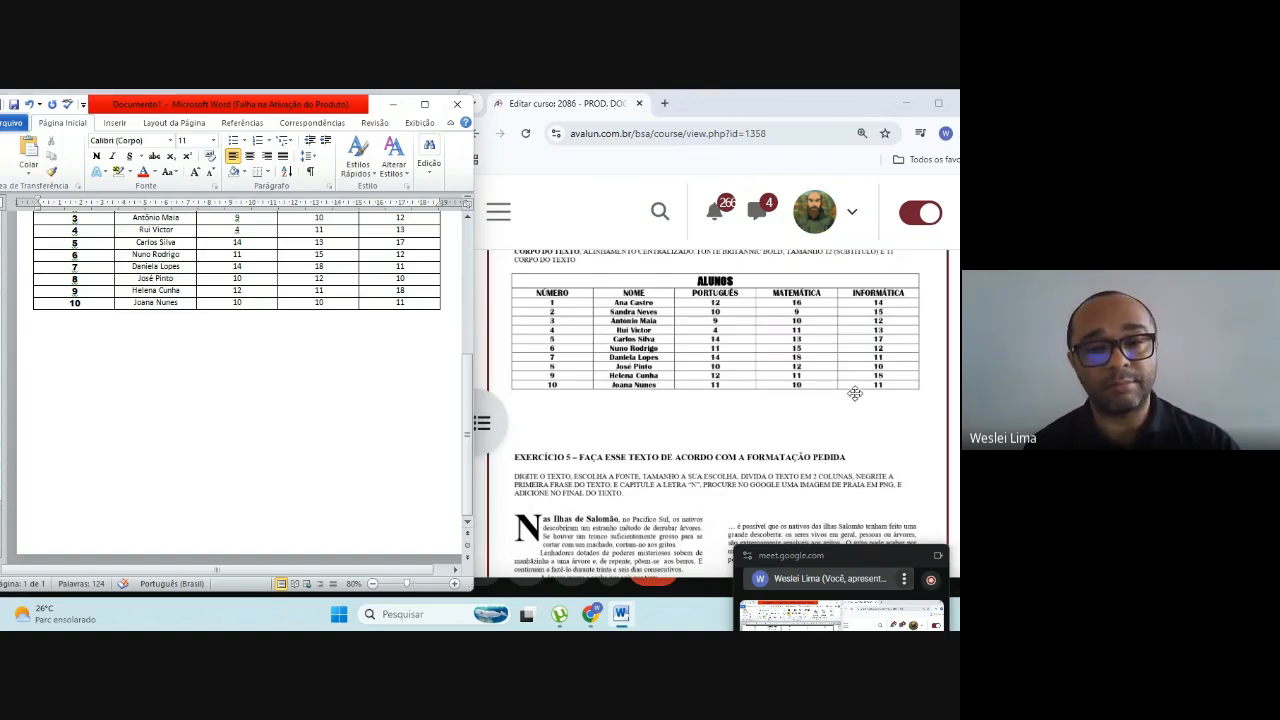
scroll(852, 391, down, 2)
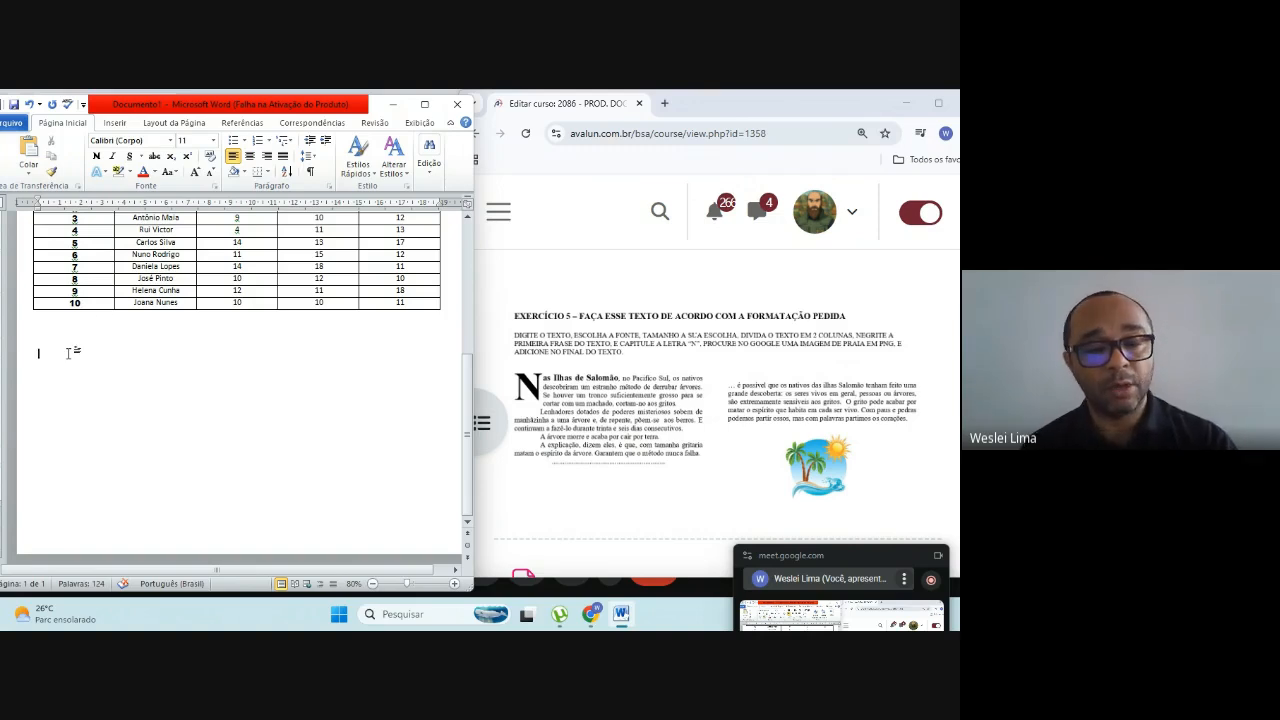
key(Return)
key(Return)
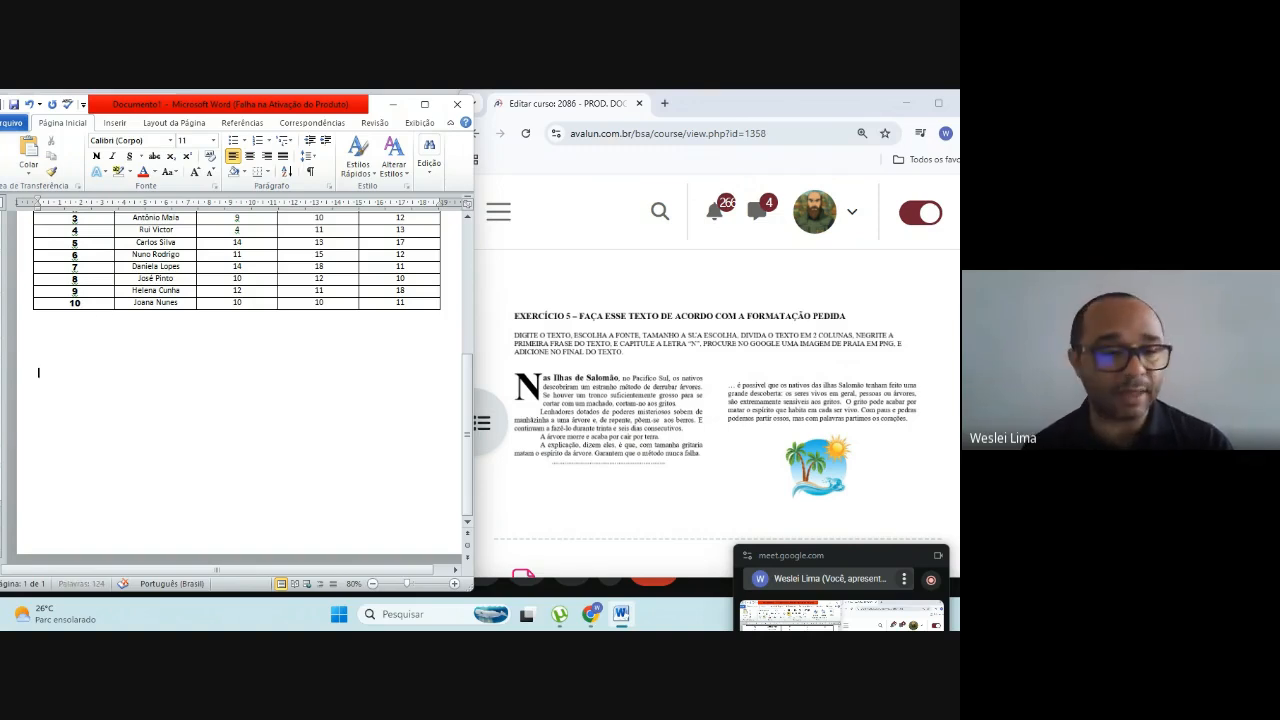
key(Return)
key(Return)
key(Return)
key(Return)
key(Return)
key(Return)
key(Return)
key(Return)
key(Return)
key(Return)
key(Return)
key(Return)
key(Return)
key(Return)
key(Return)
key(Return)
key(Return)
key(Return)
key(Return)
key(Return)
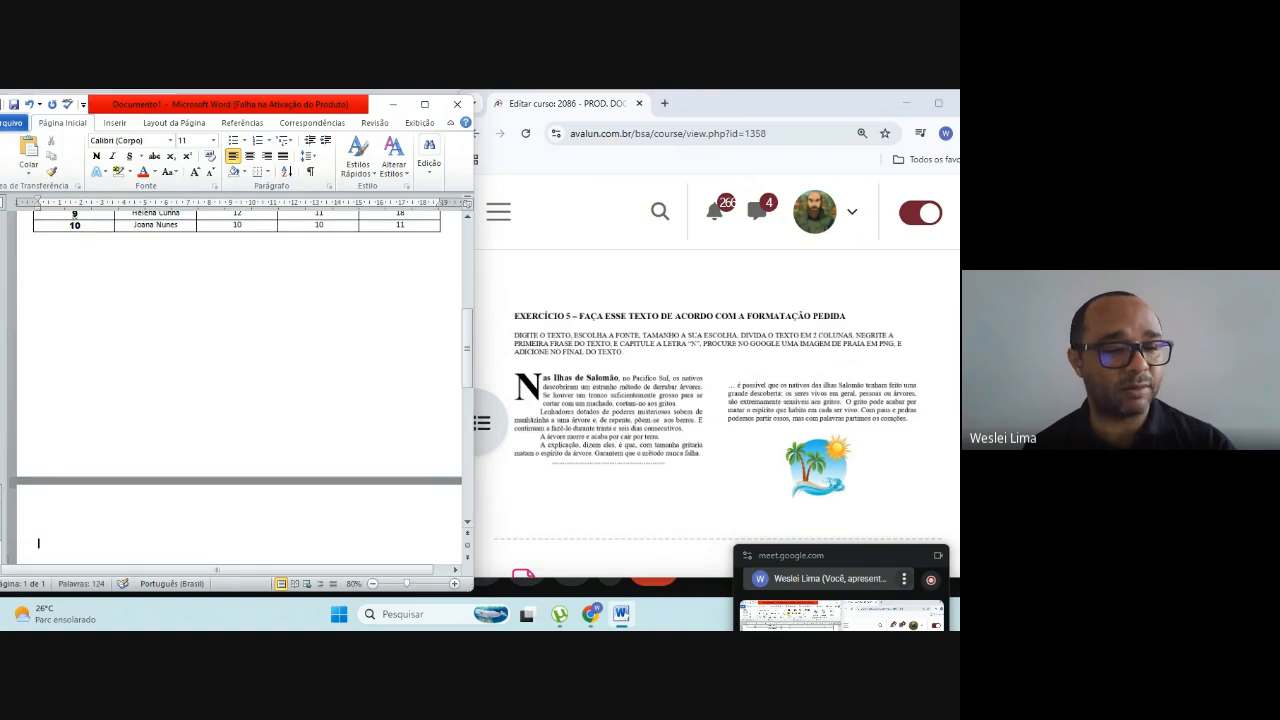
scroll(51, 298, down, 4)
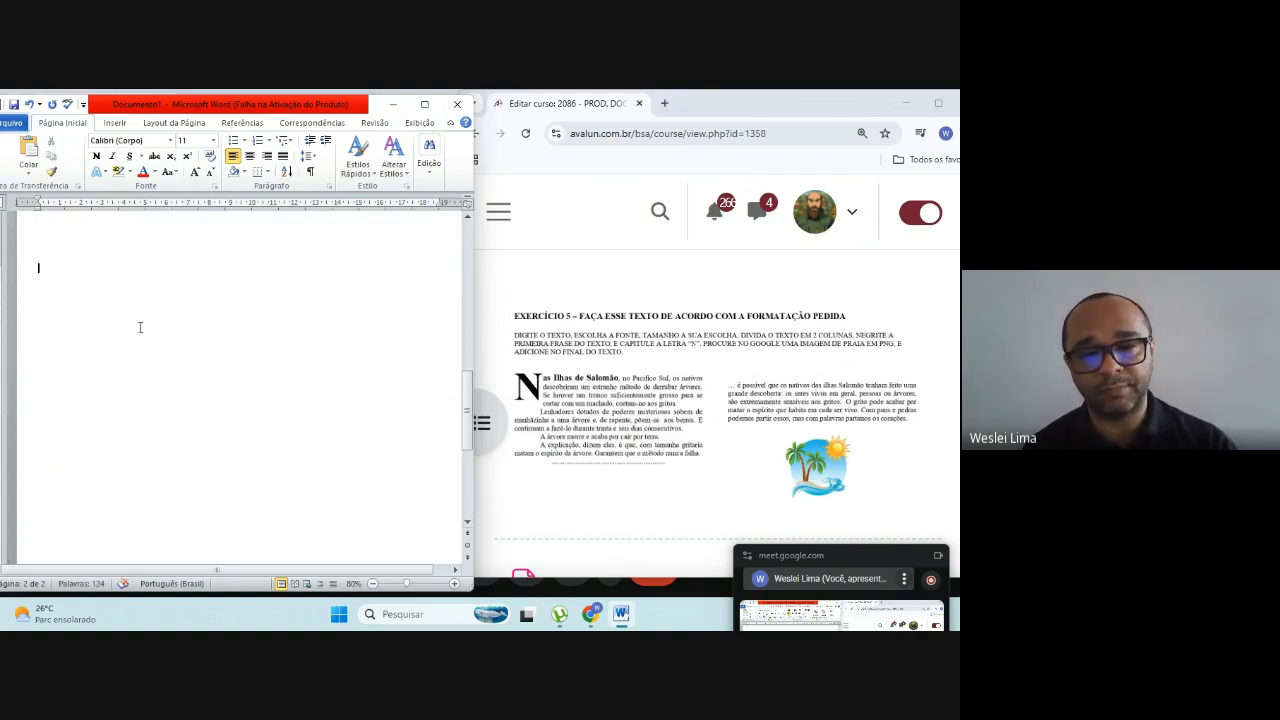
Step: Begin the exercise 5 text on page 2 with "Nas Ilhas de Salomão, no Pacifico Sul,"
text(Nas)
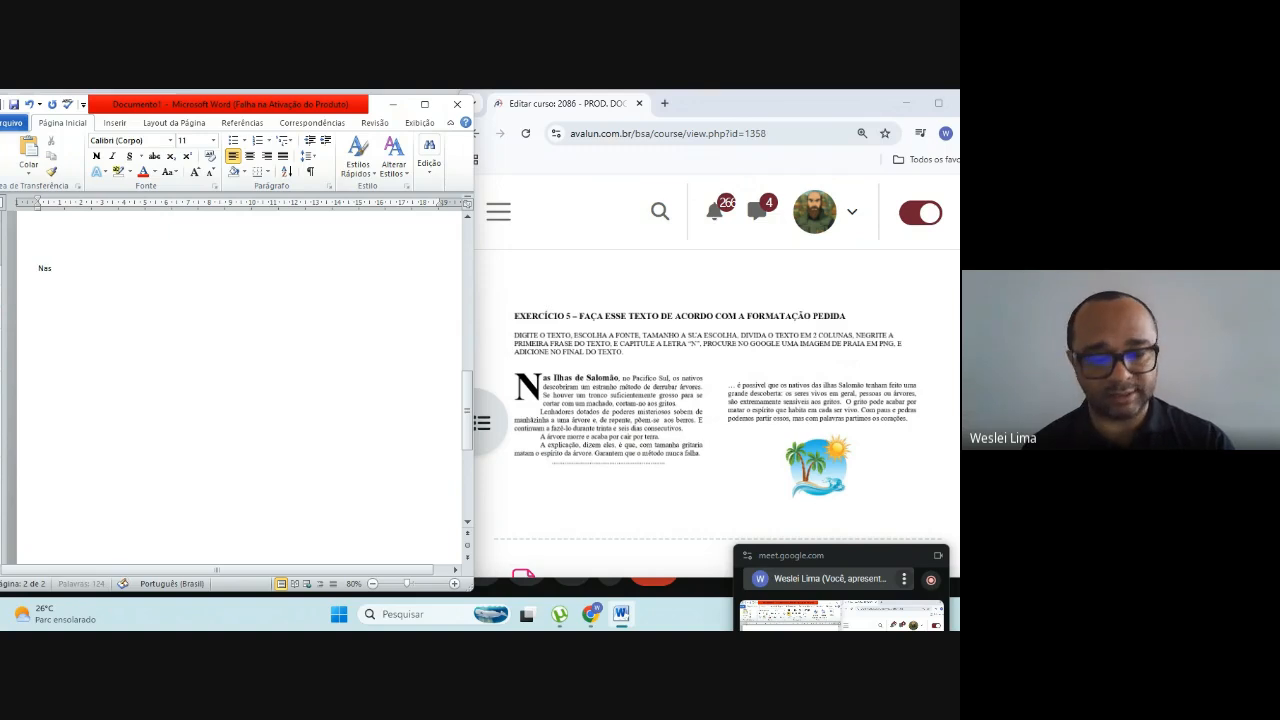
text( ilhas)
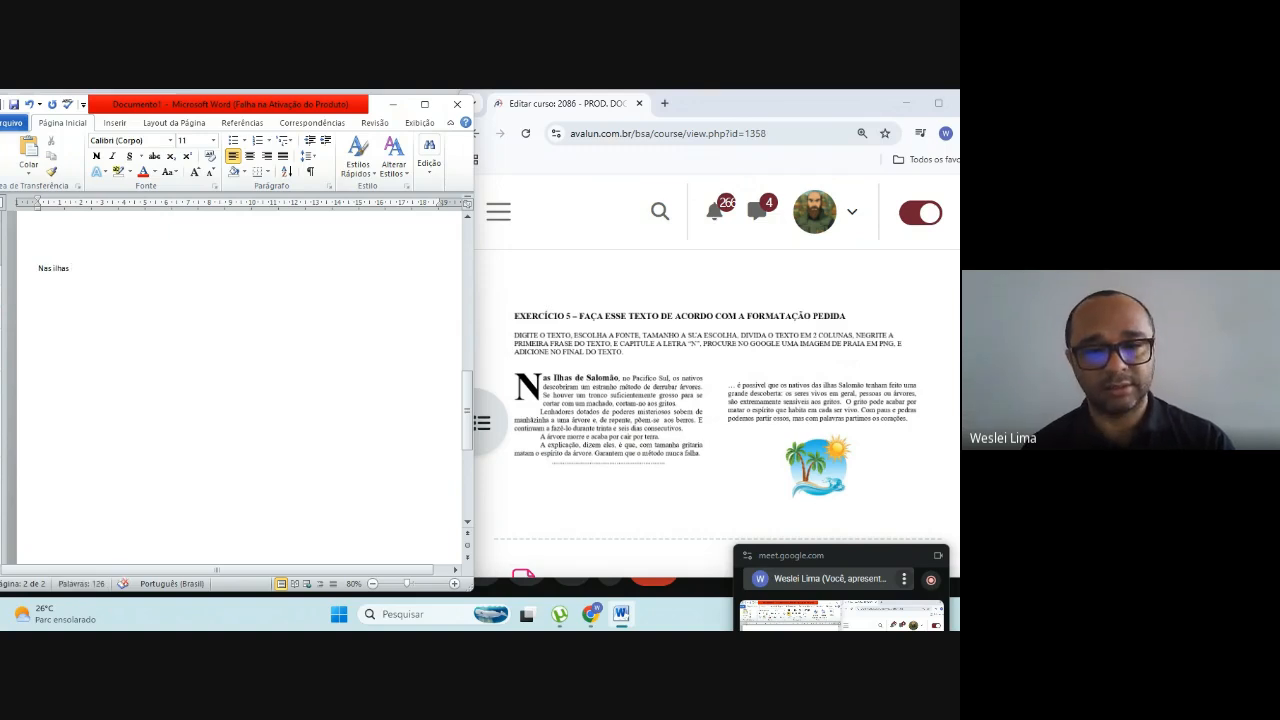
key(BackSpace)
key(BackSpace)
key(BackSpace)
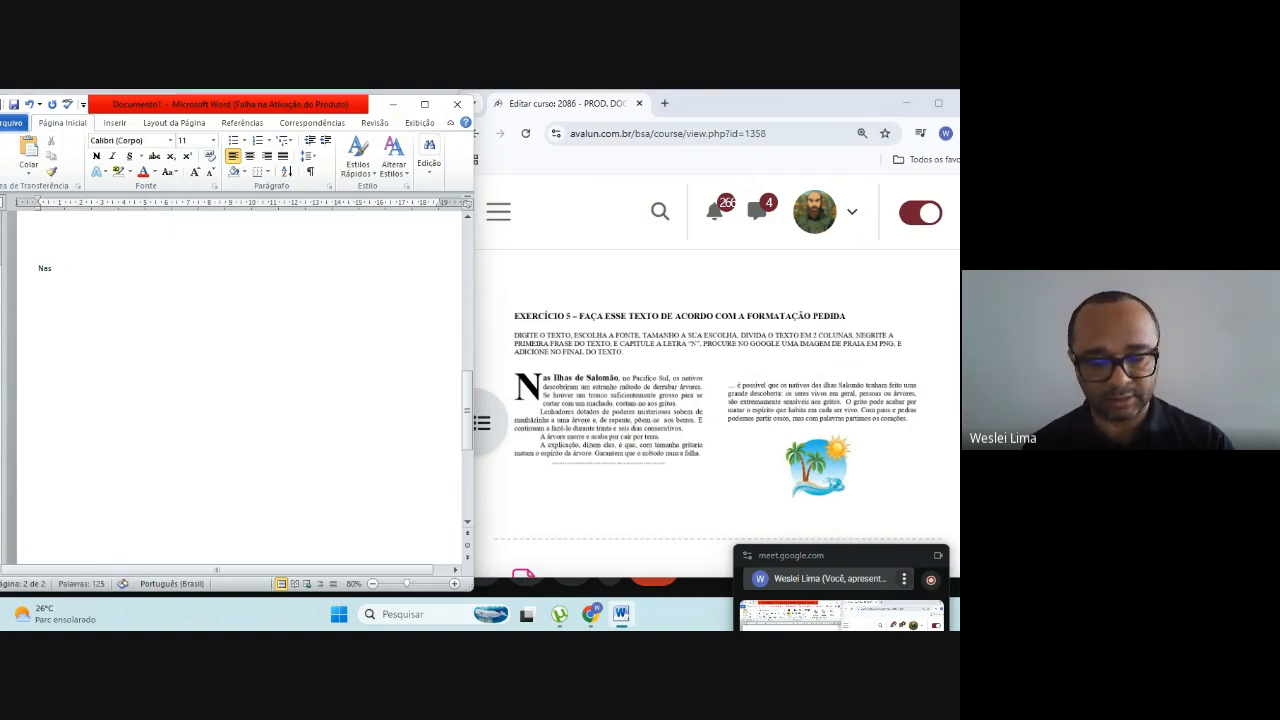
text(Ilhas de)
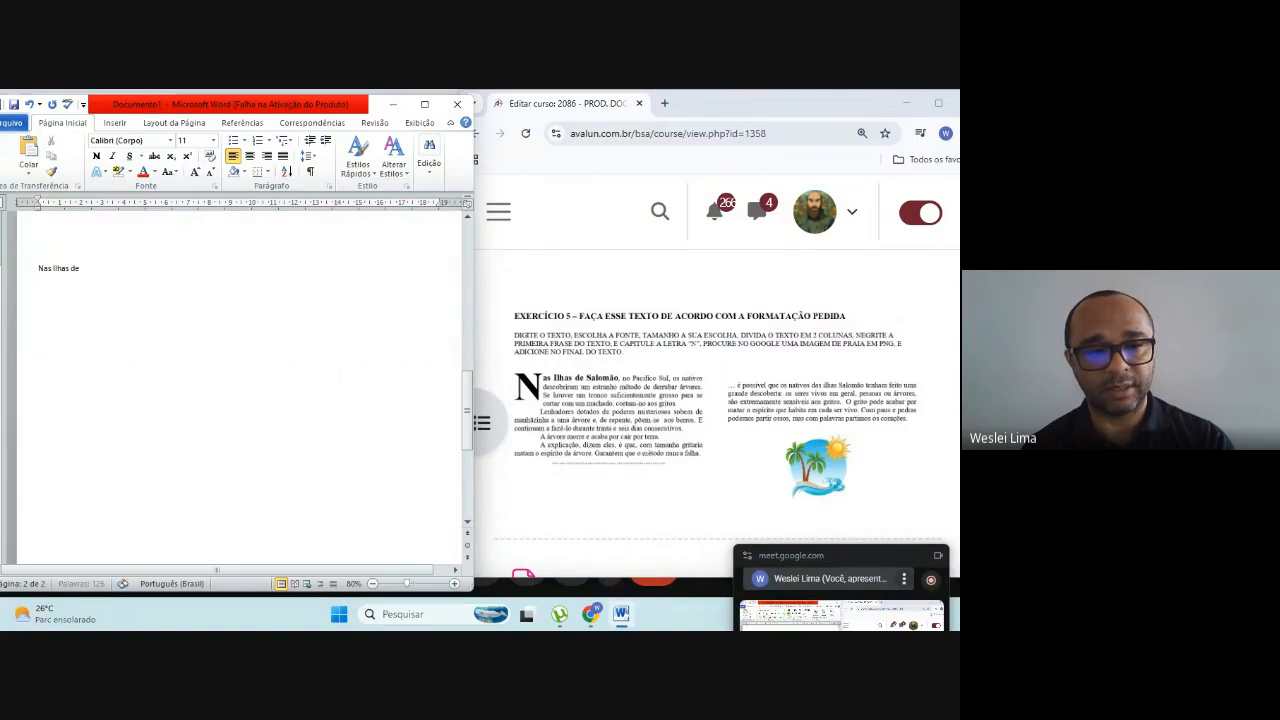
text( Sal)
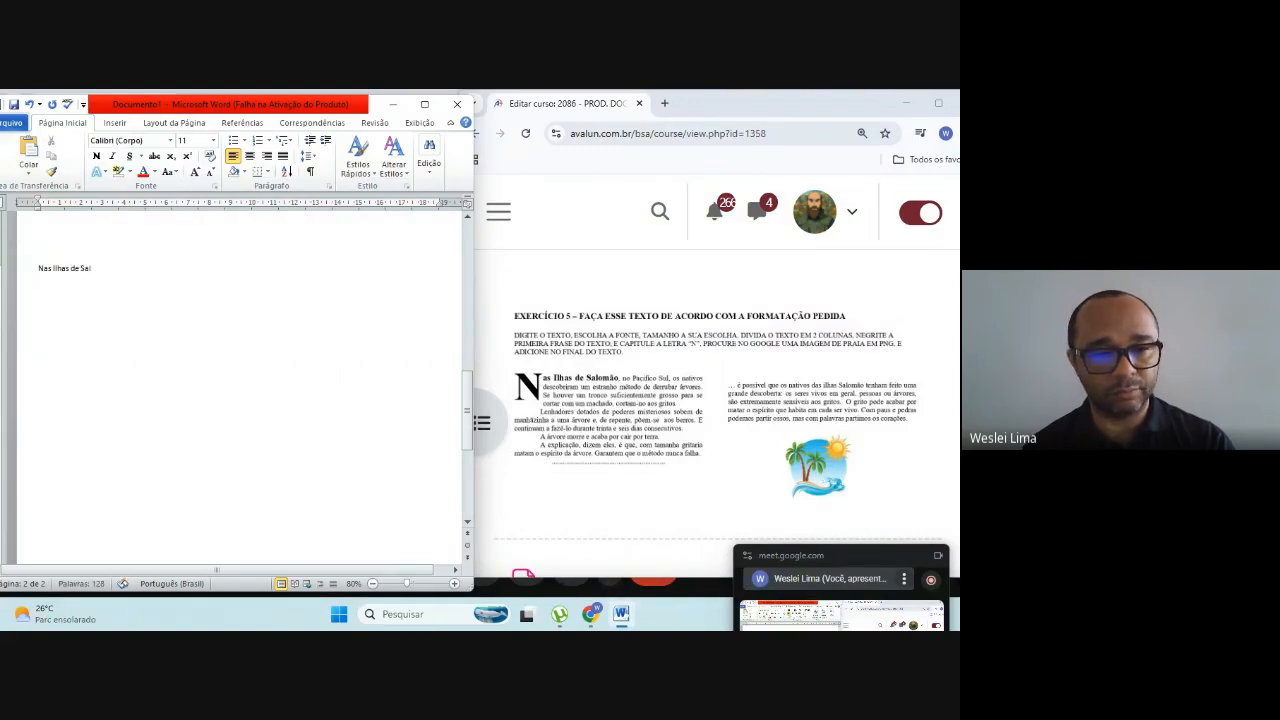
text(omão)
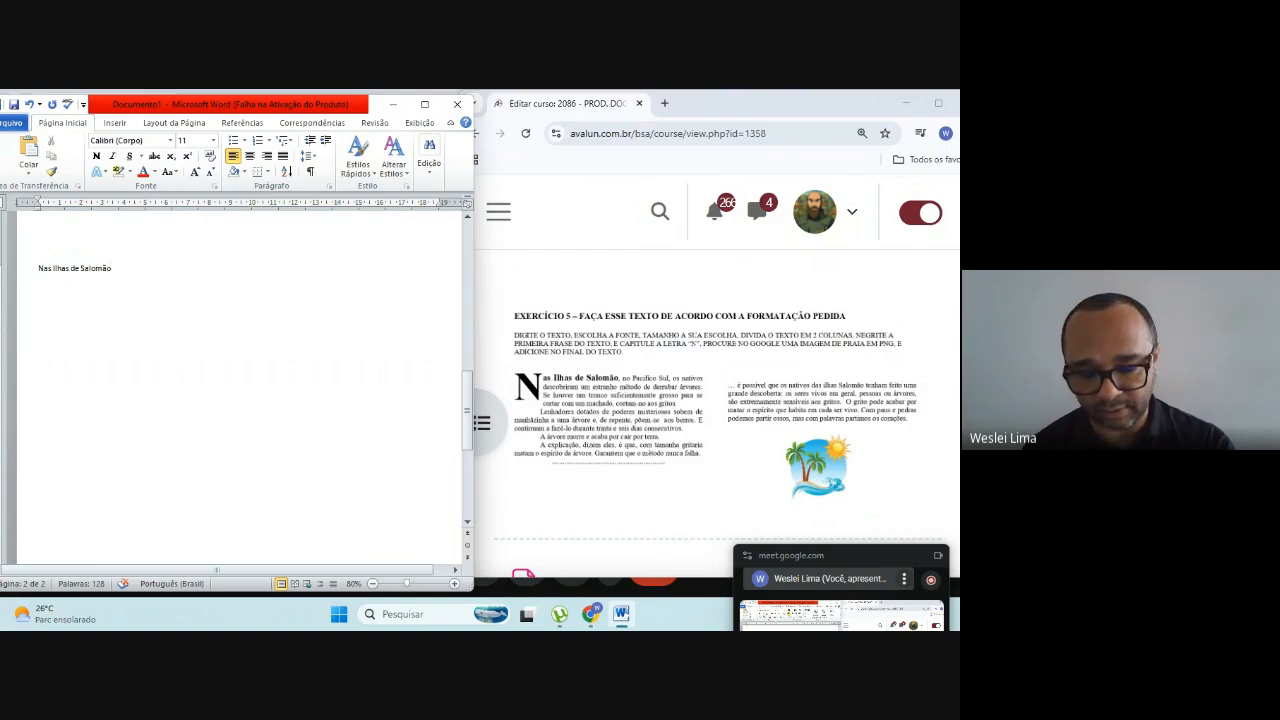
text(, no)
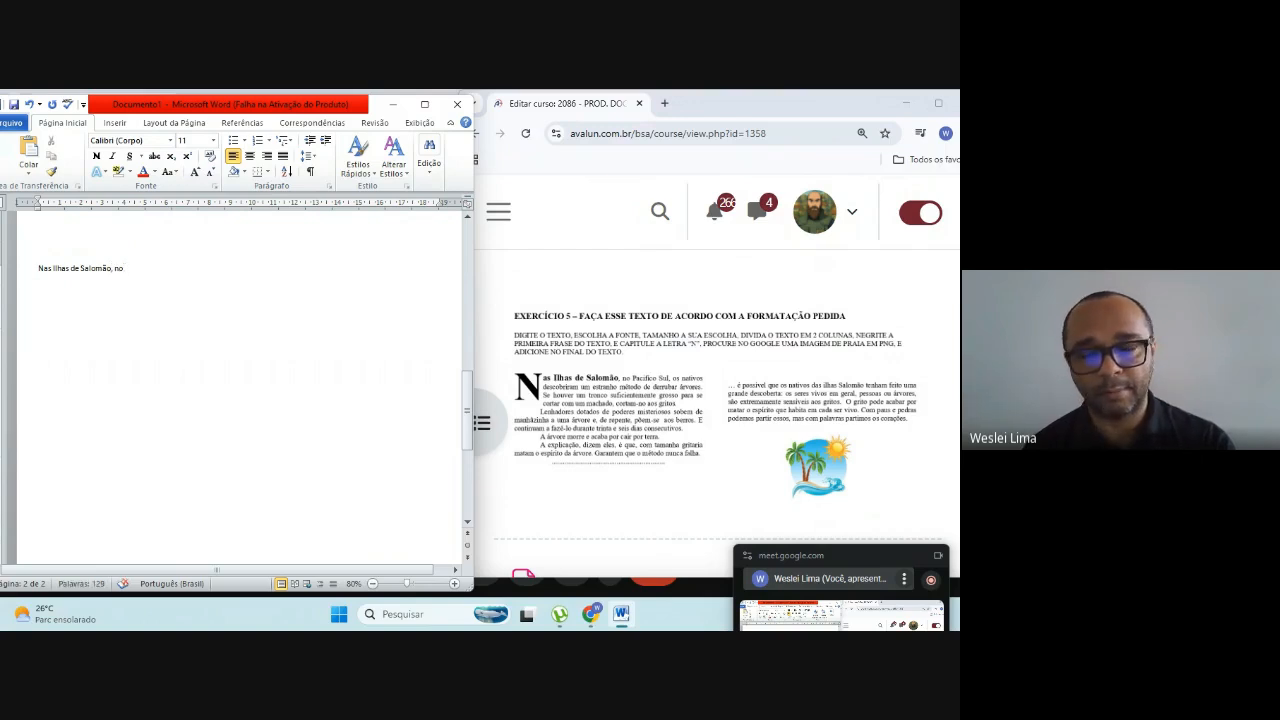
text( Pacifico)
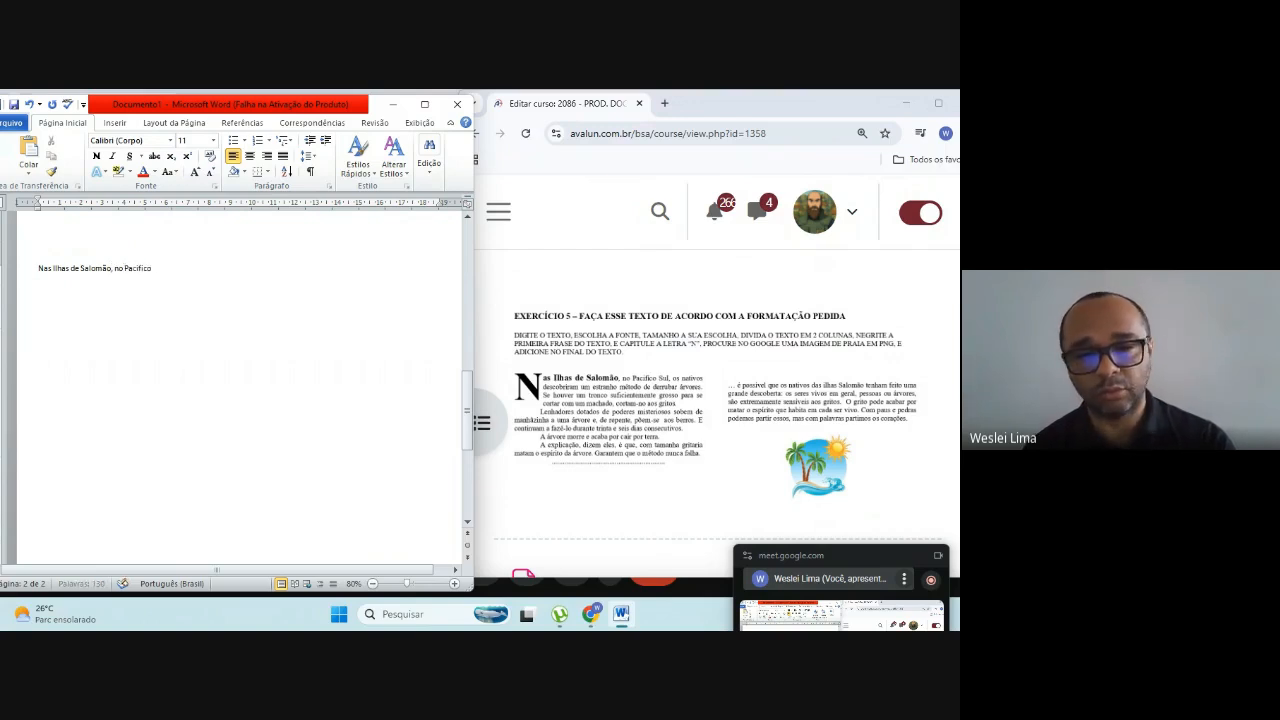
text( Sul, )
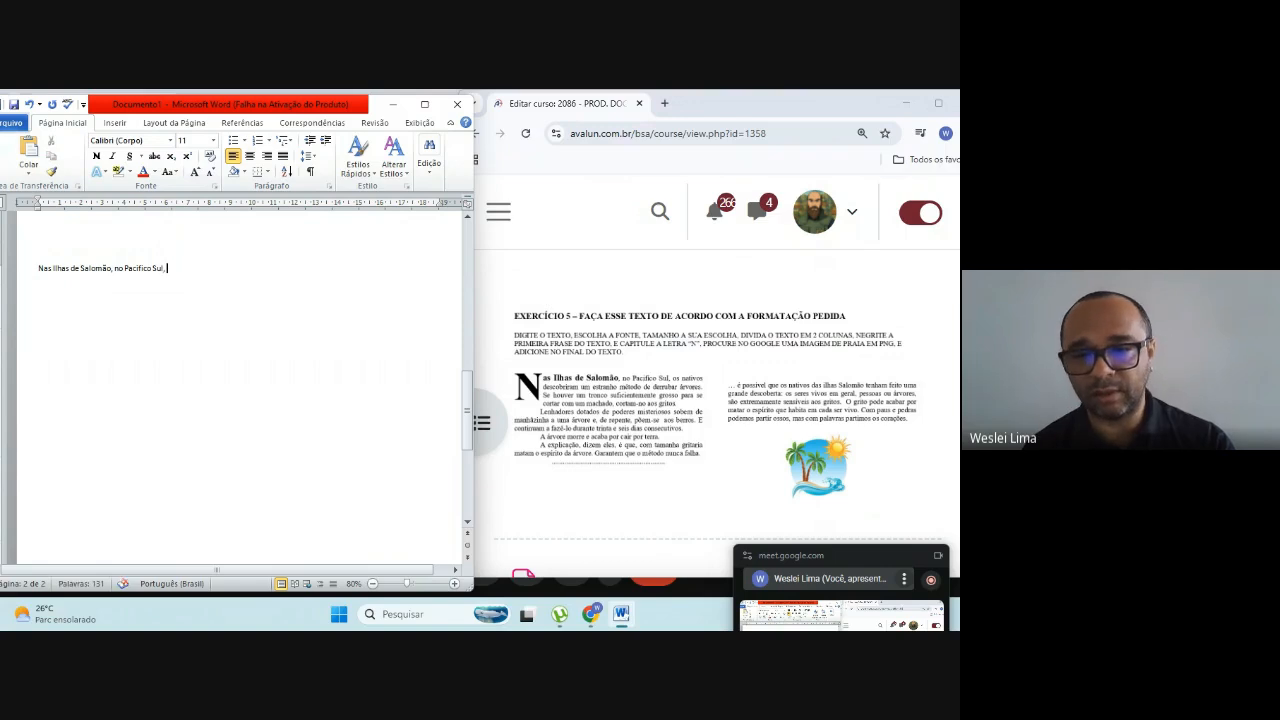
text(os)
Step: Continue the sentence with "os nativos descobriam um estranho método"
key(BackSpace)
key(BackSpace)
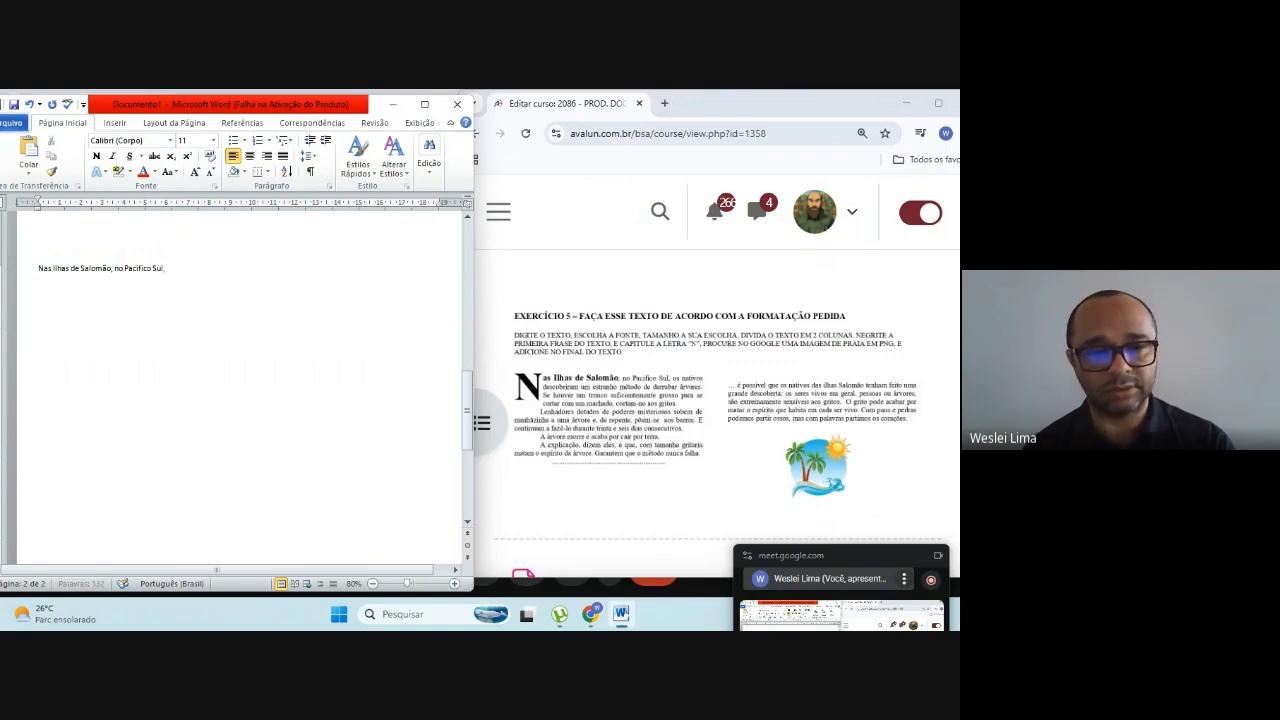
text(nativos)
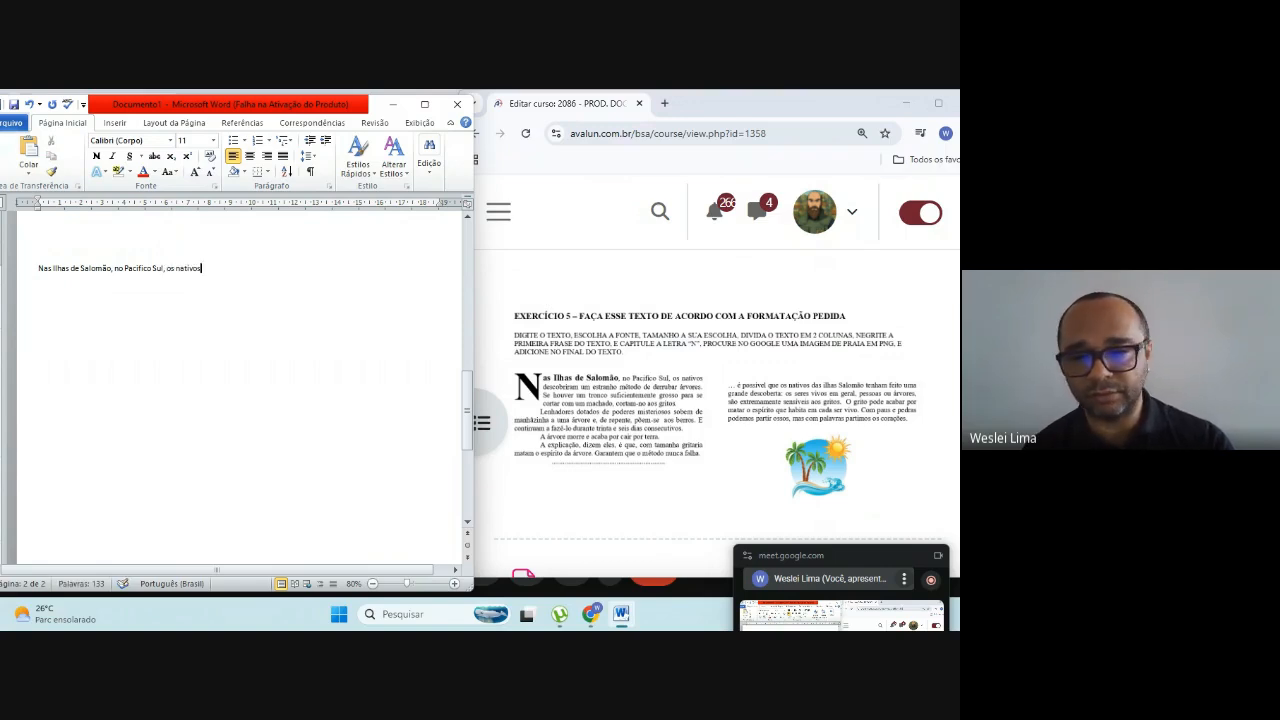
text( descobr)
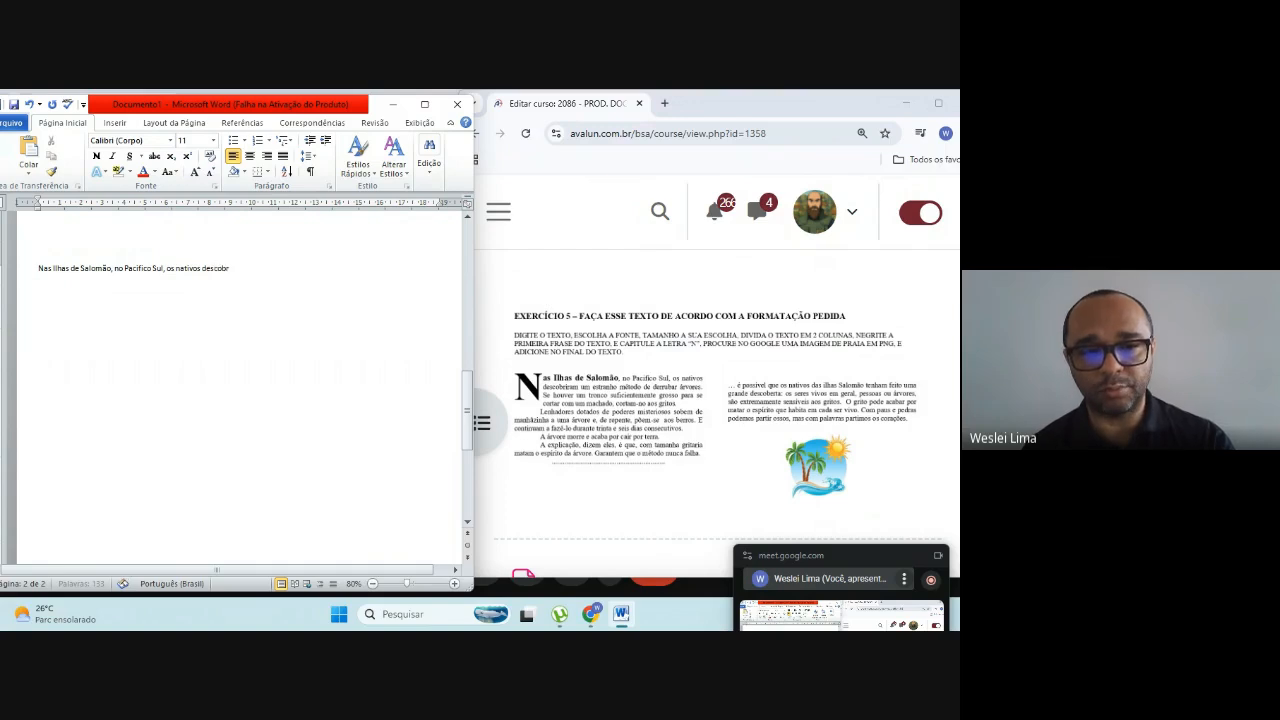
text(iam um es)
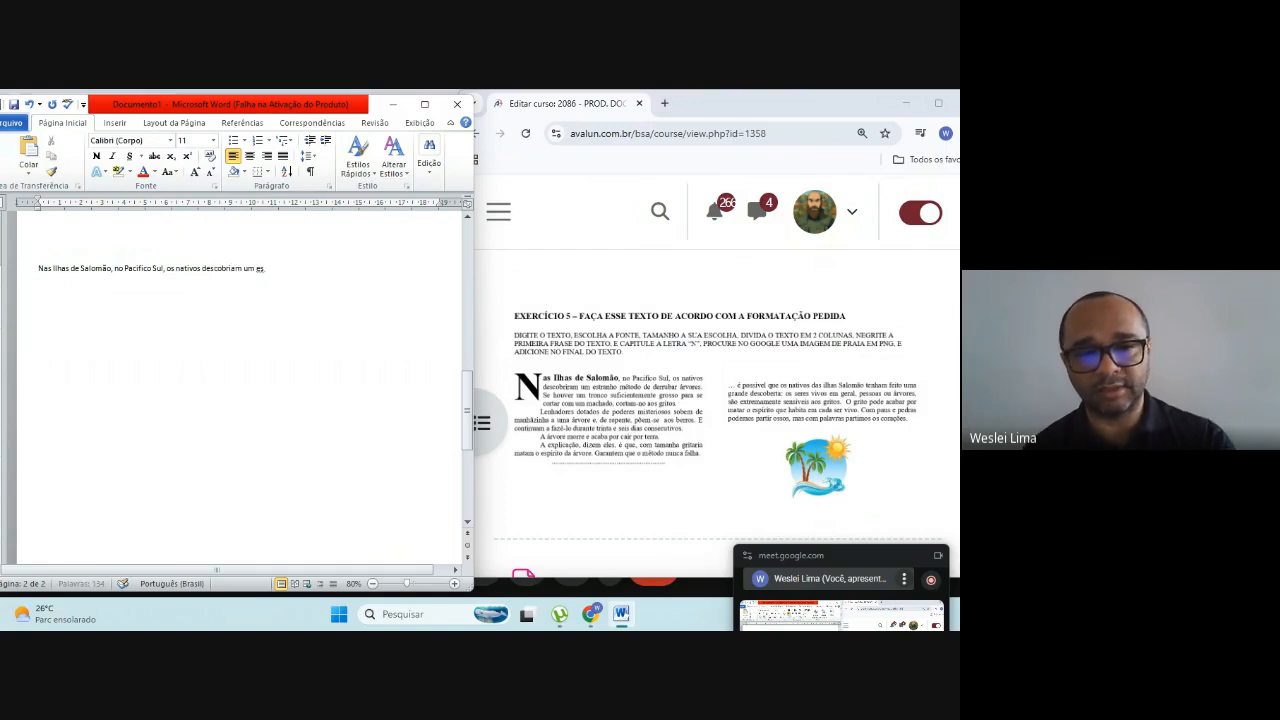
text(tranho)
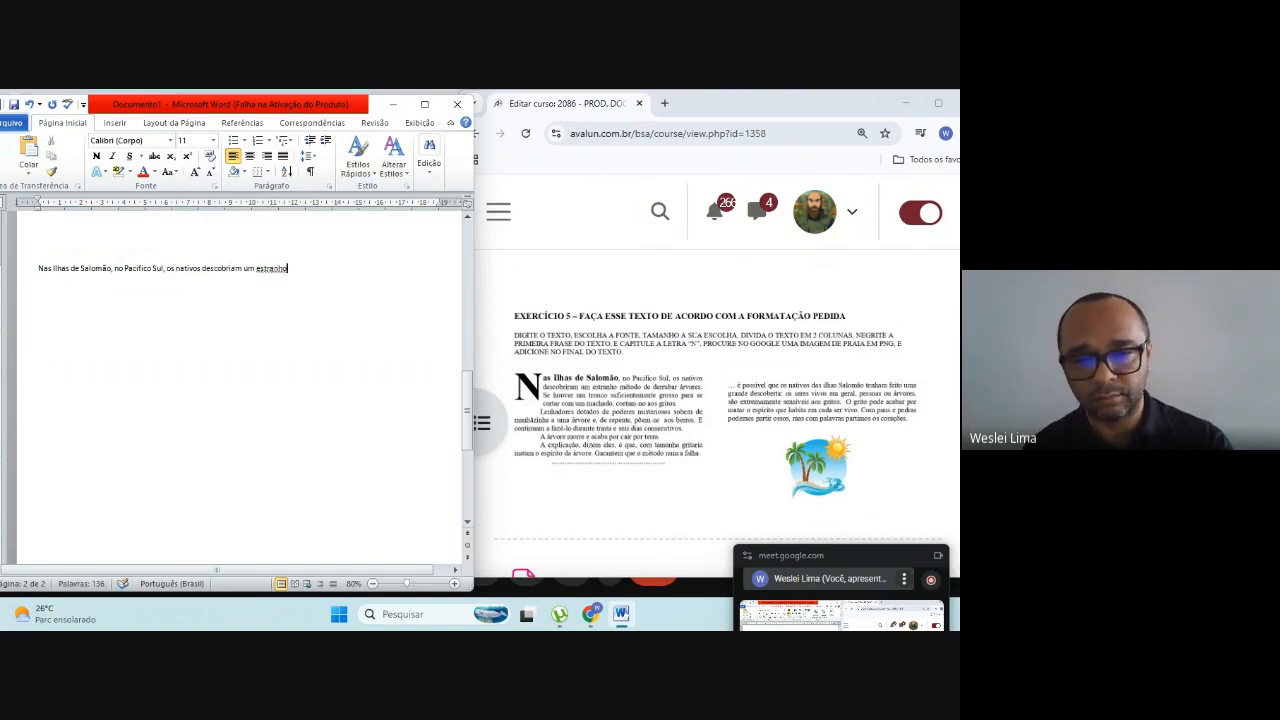
text( me)
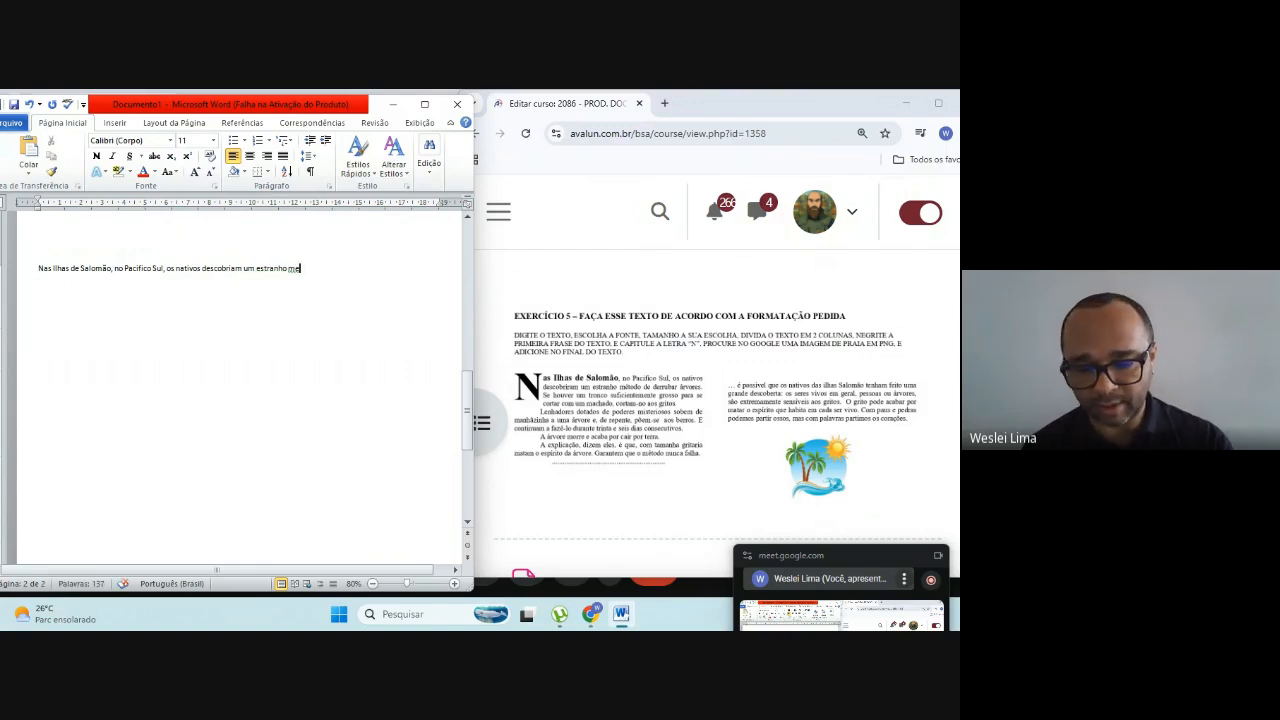
key(BackSpace)
text(étodo)
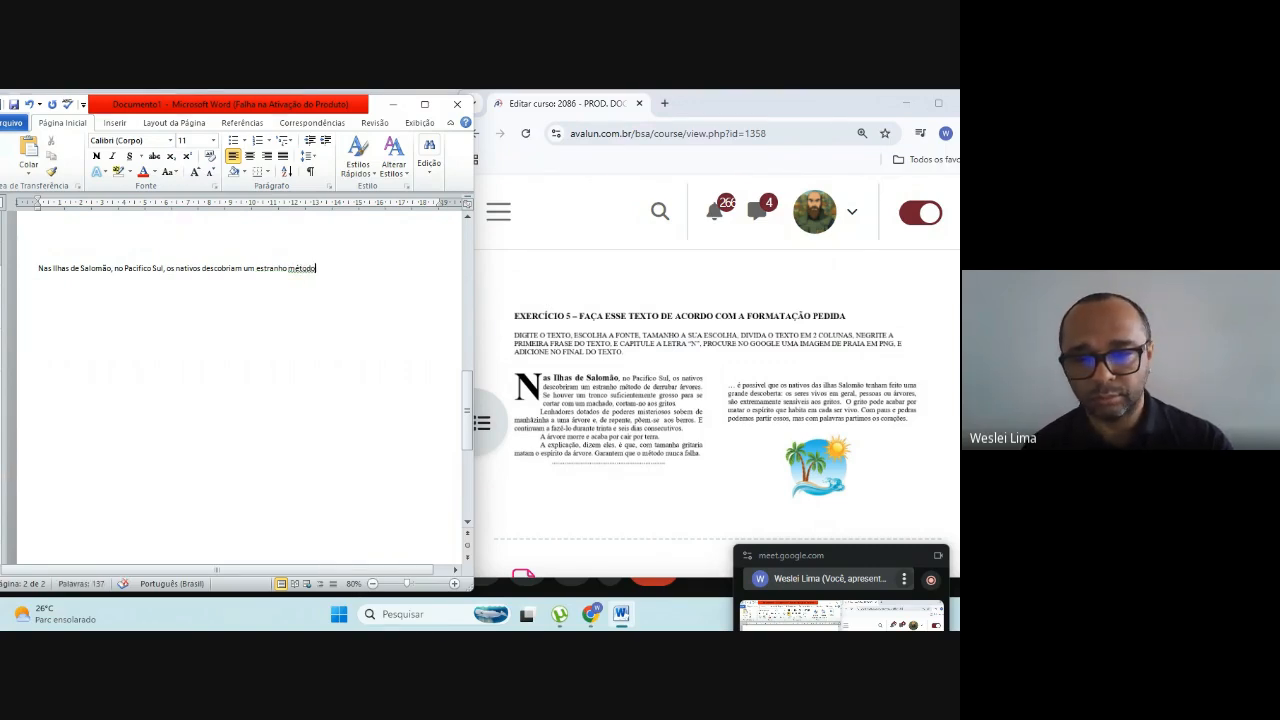
text( de)
Step: Finish the first sentence with "de derrubar árvores.", keeping the insertion point on the same line
text(de)
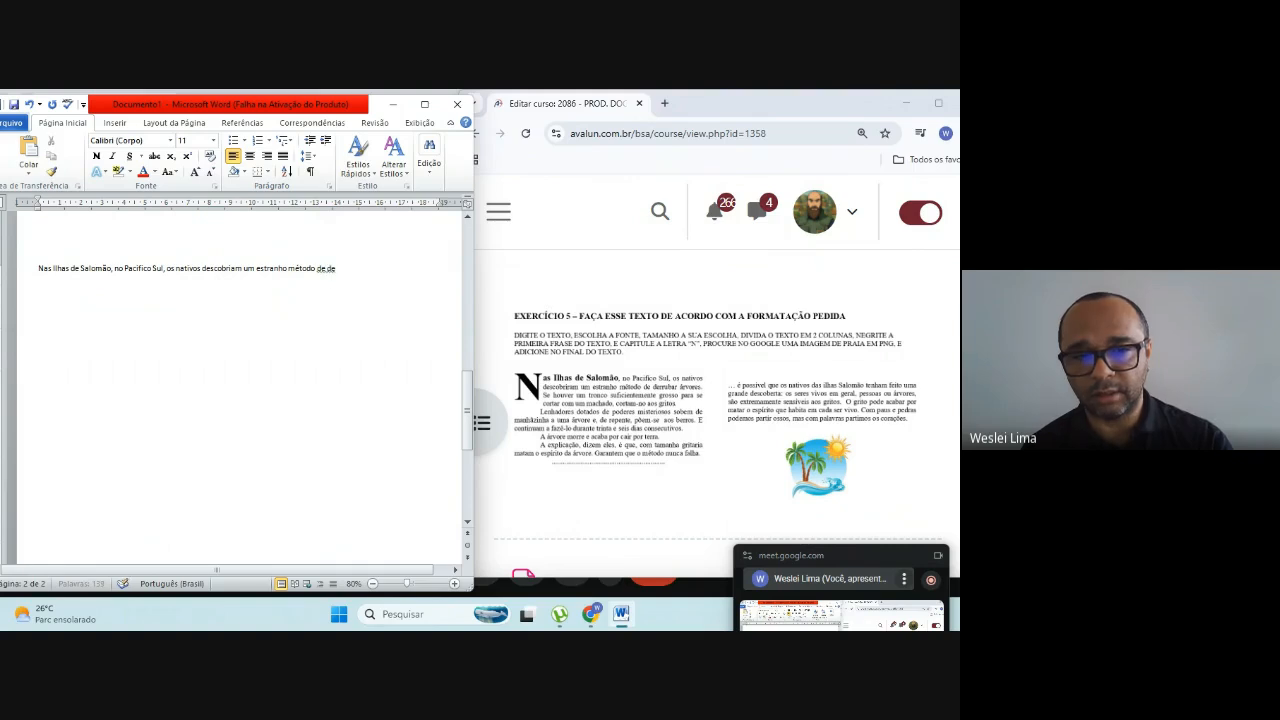
text(rrubar ár)
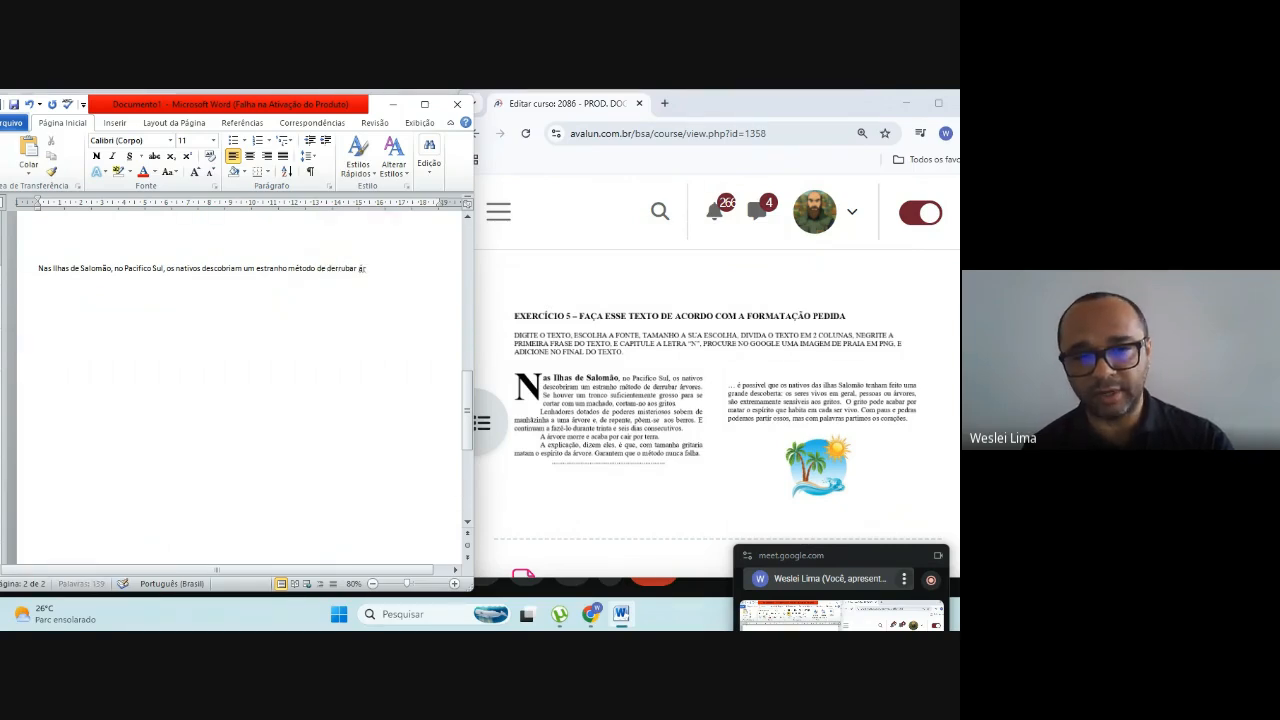
text(vores)
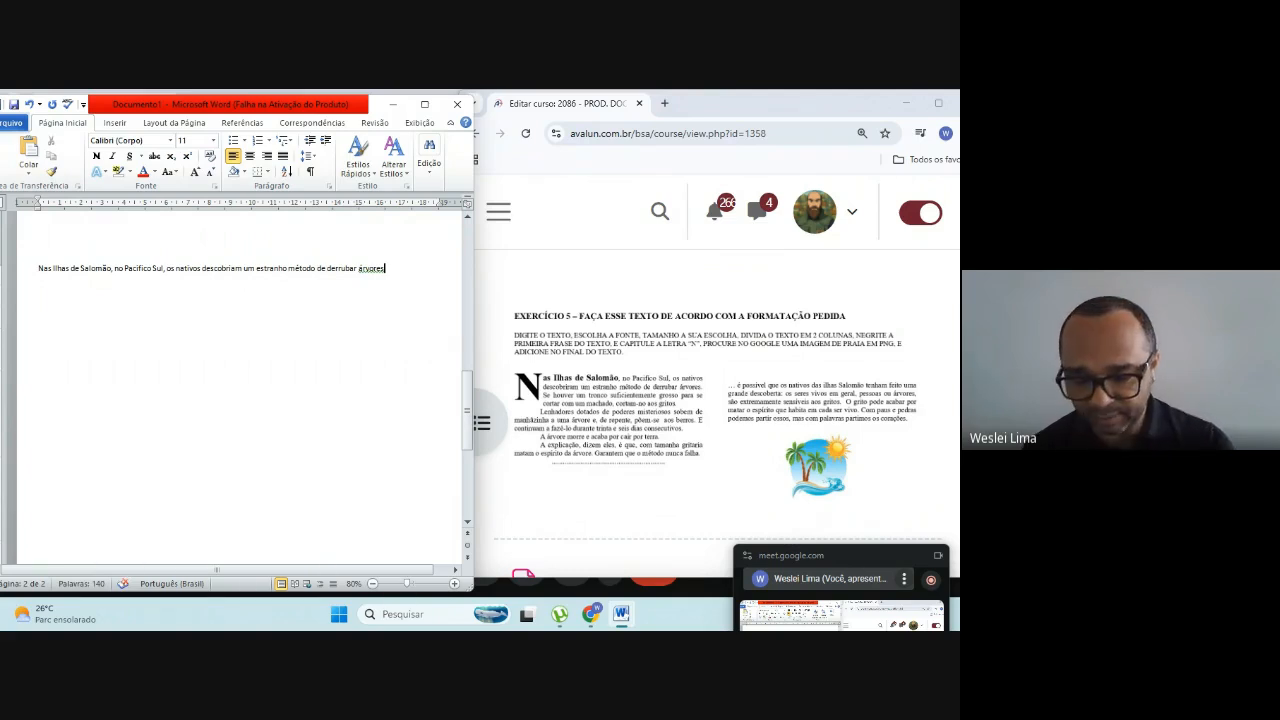
key(Return)
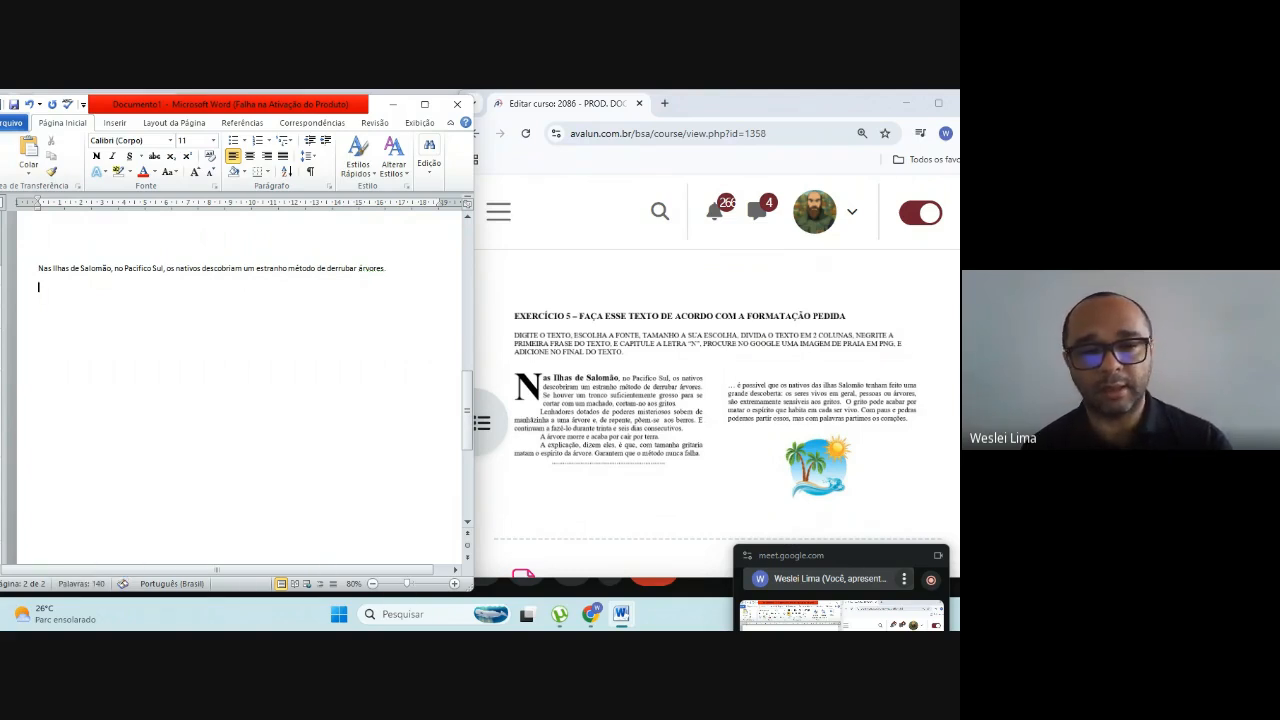
text(.)
key(Return)
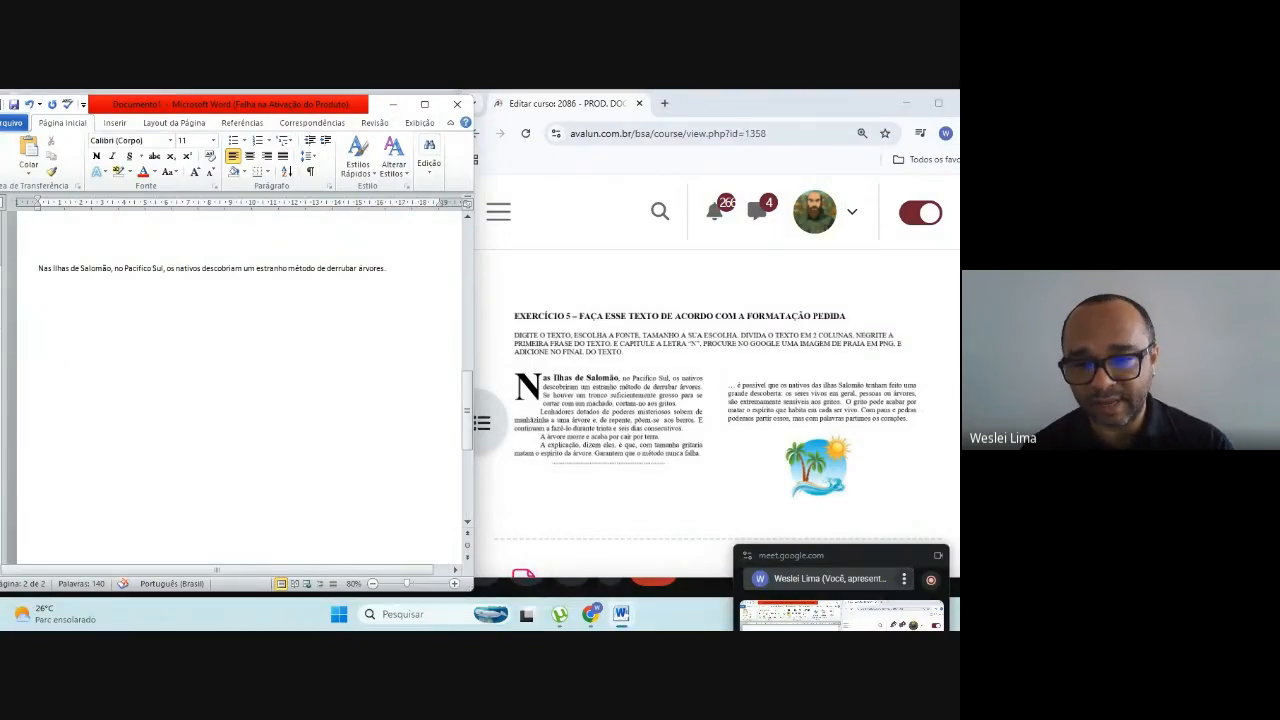
key(BackSpace)
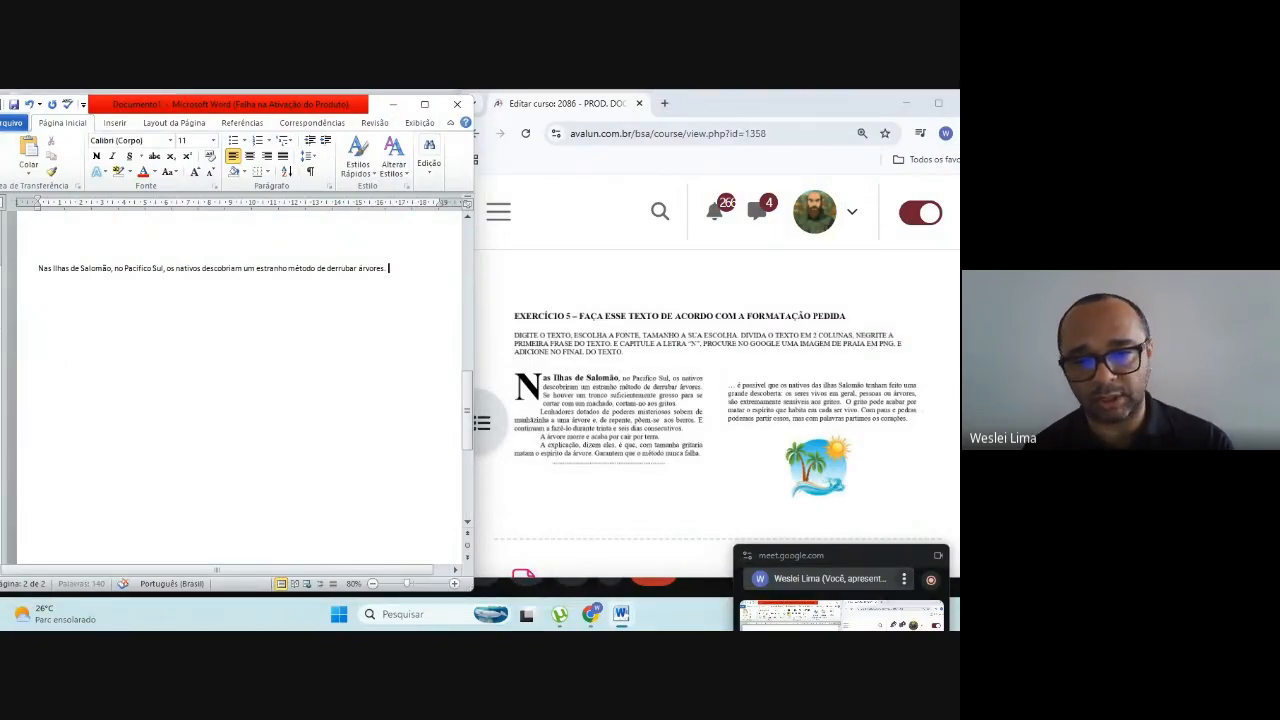
Step: Begin the second sentence on the same line with "Se houver um tronco suficientemente grosso"
text(Se hou)
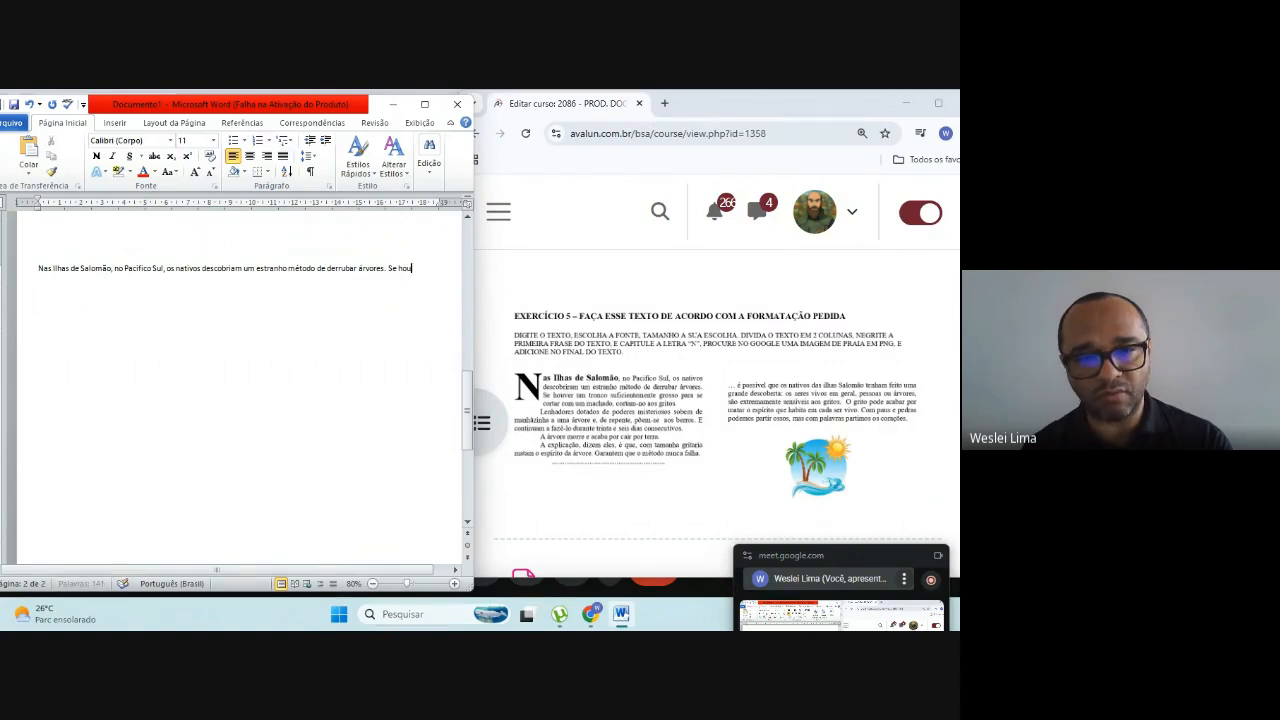
text(ver um)
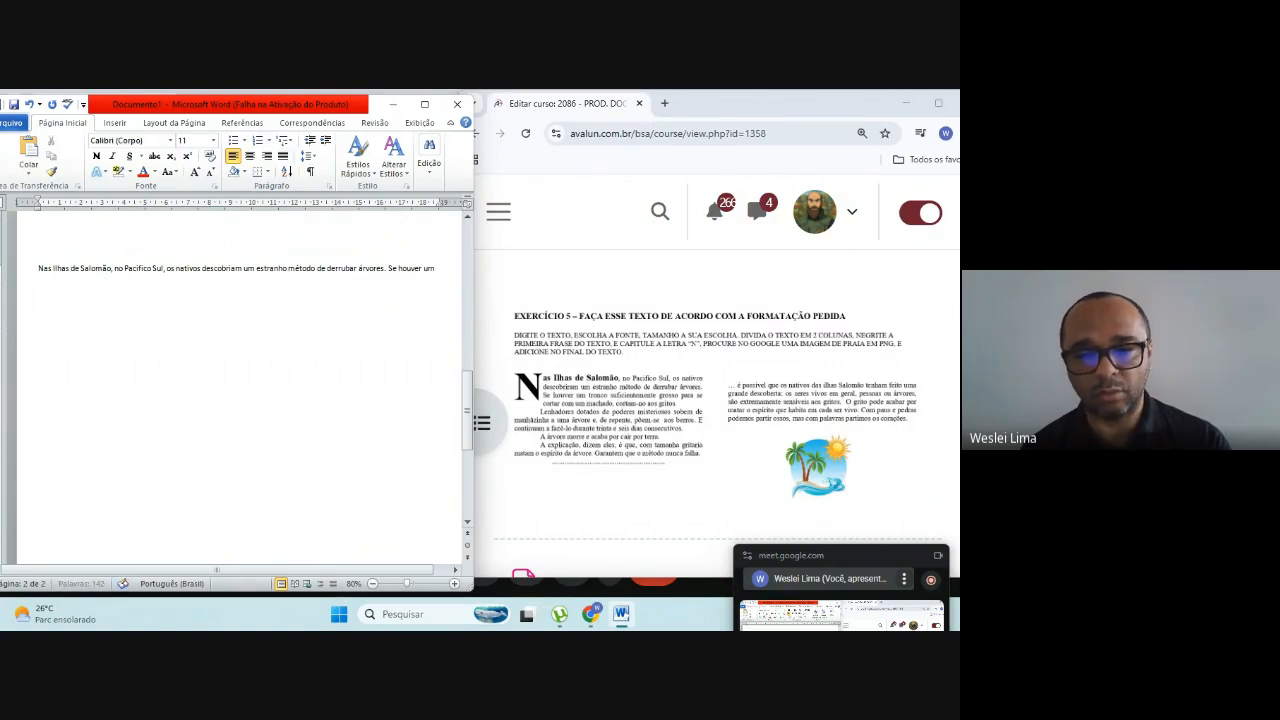
text( tronco)
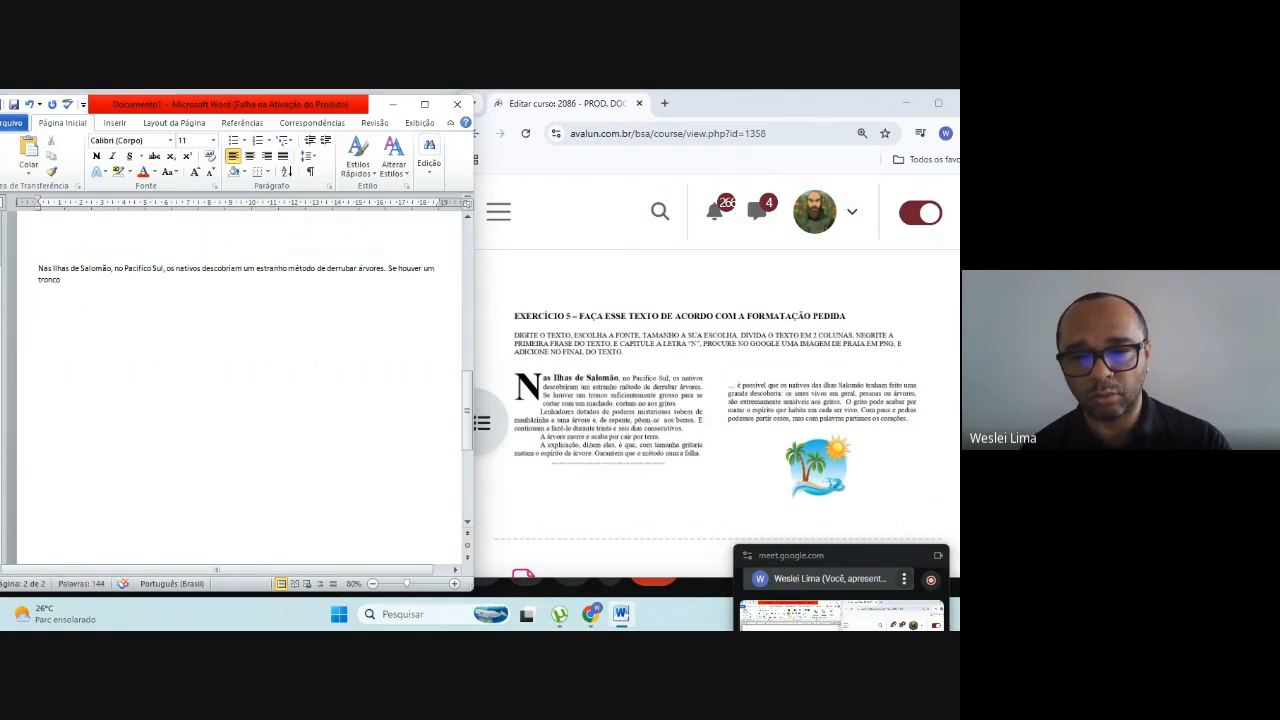
text( suficiente)
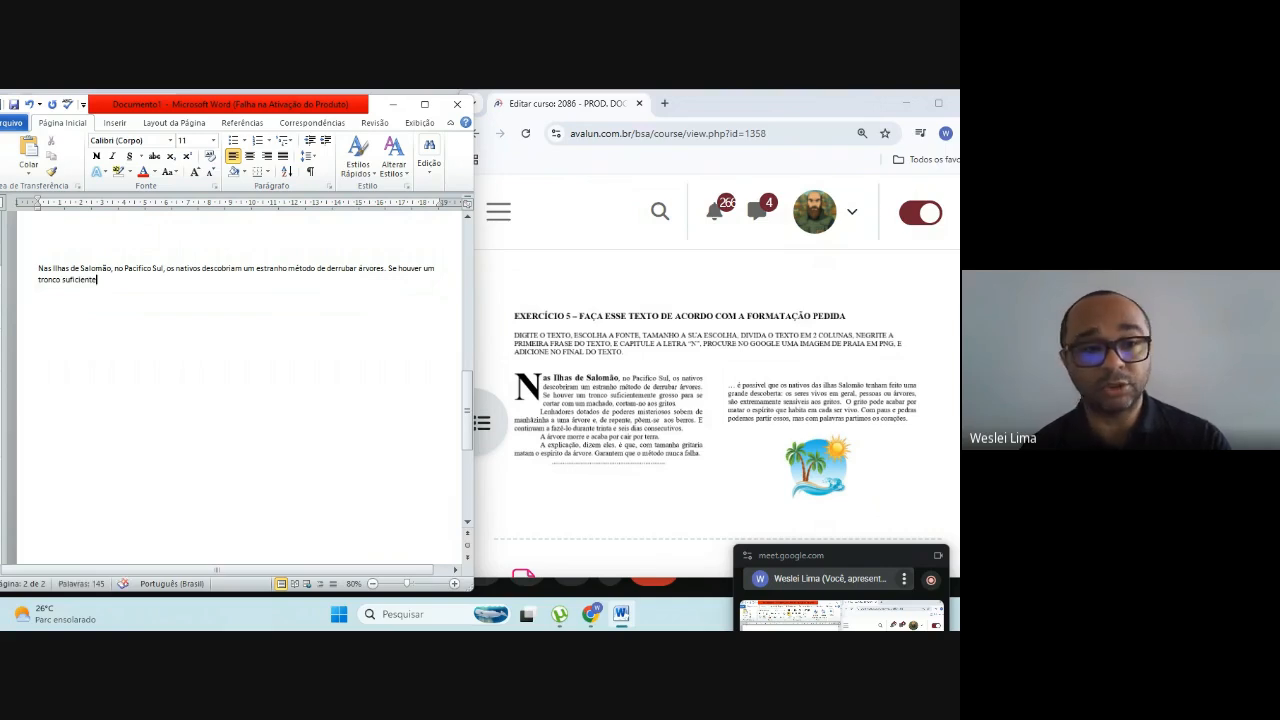
key(BackSpace)
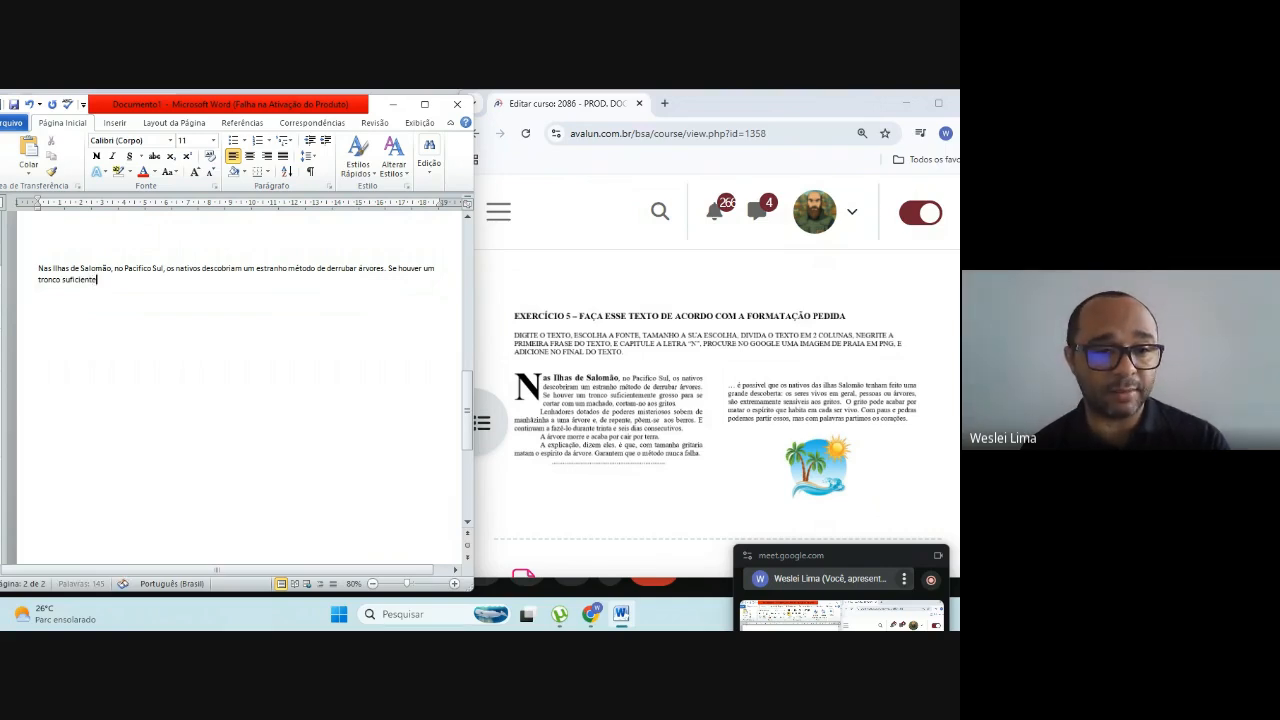
text(emente)
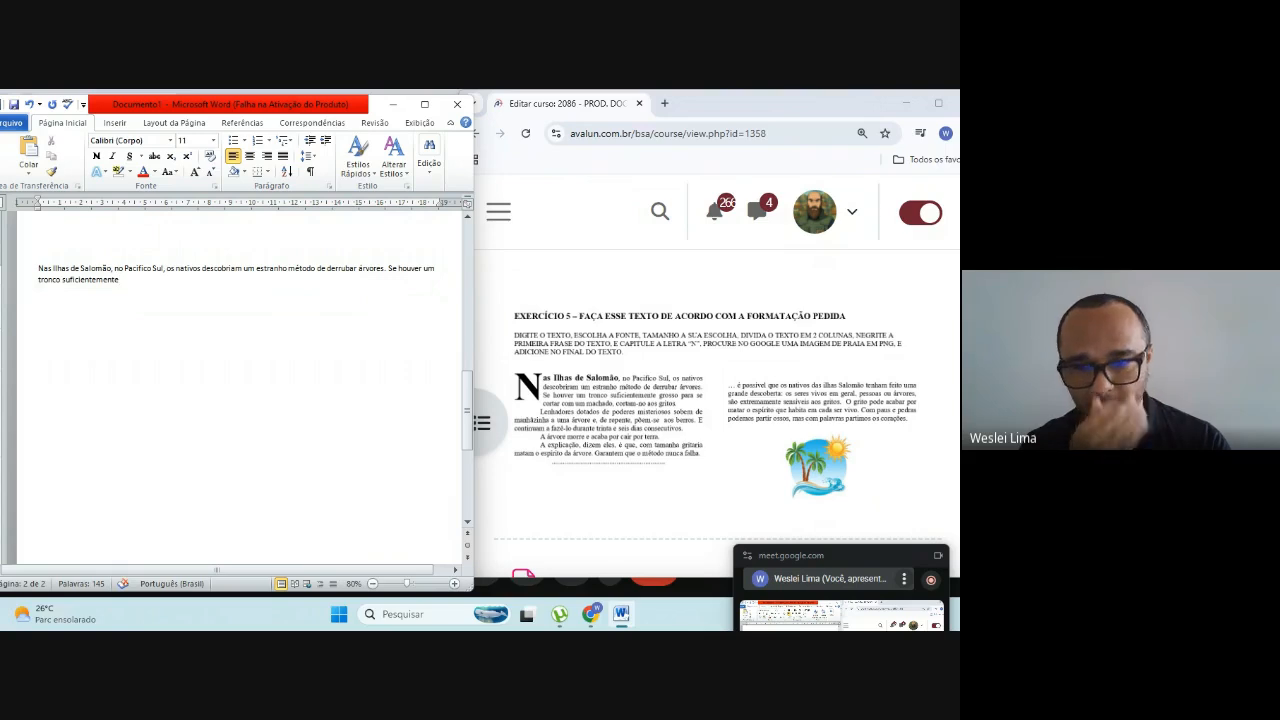
text( grosso)
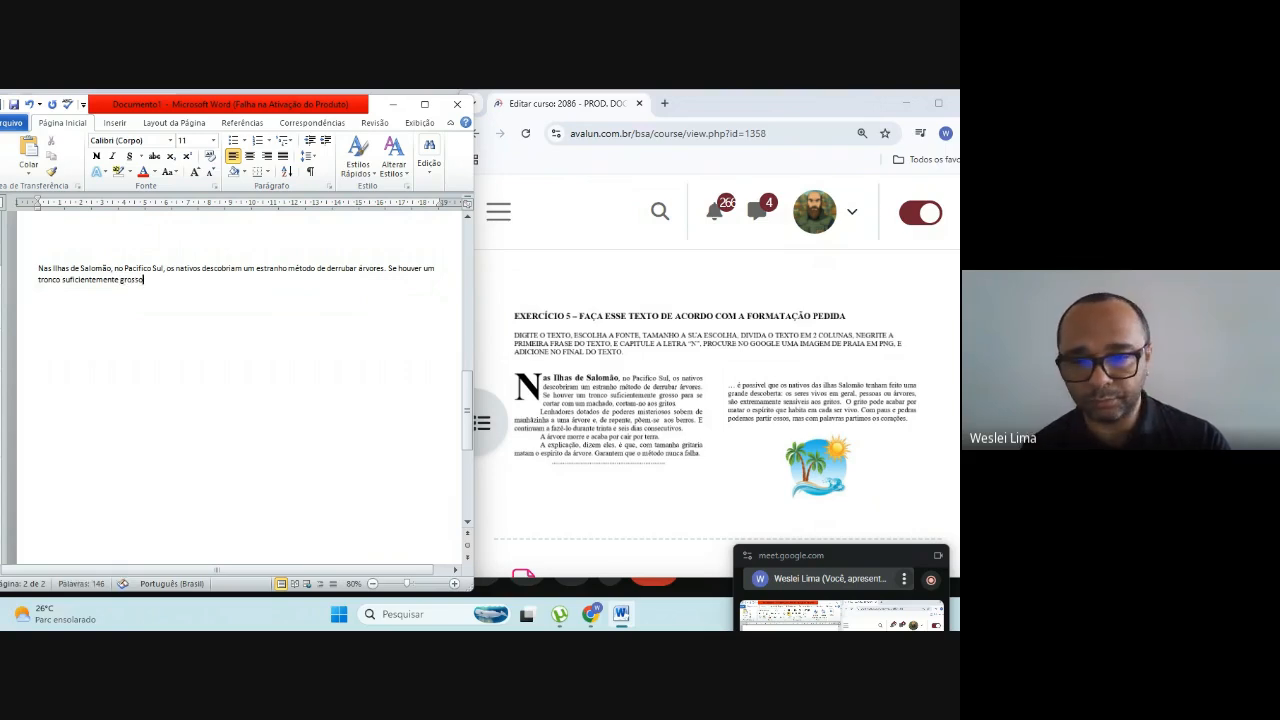
text( para se co)
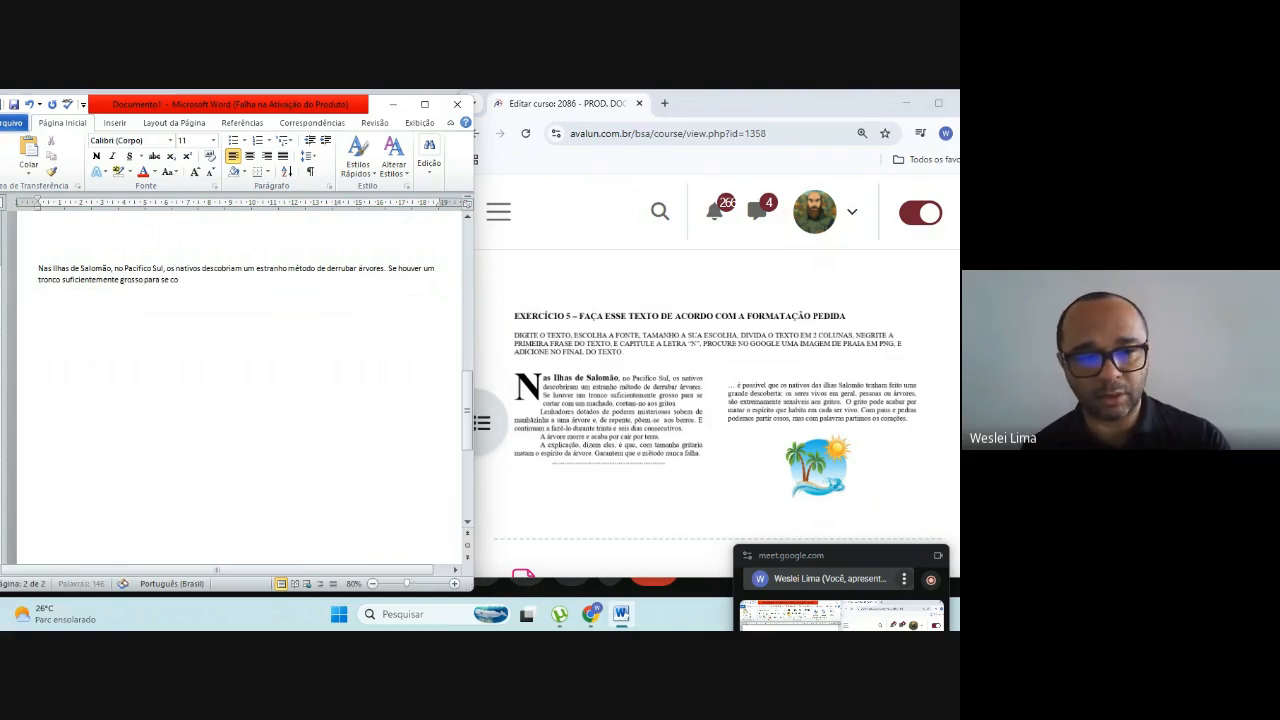
text(rtar co)
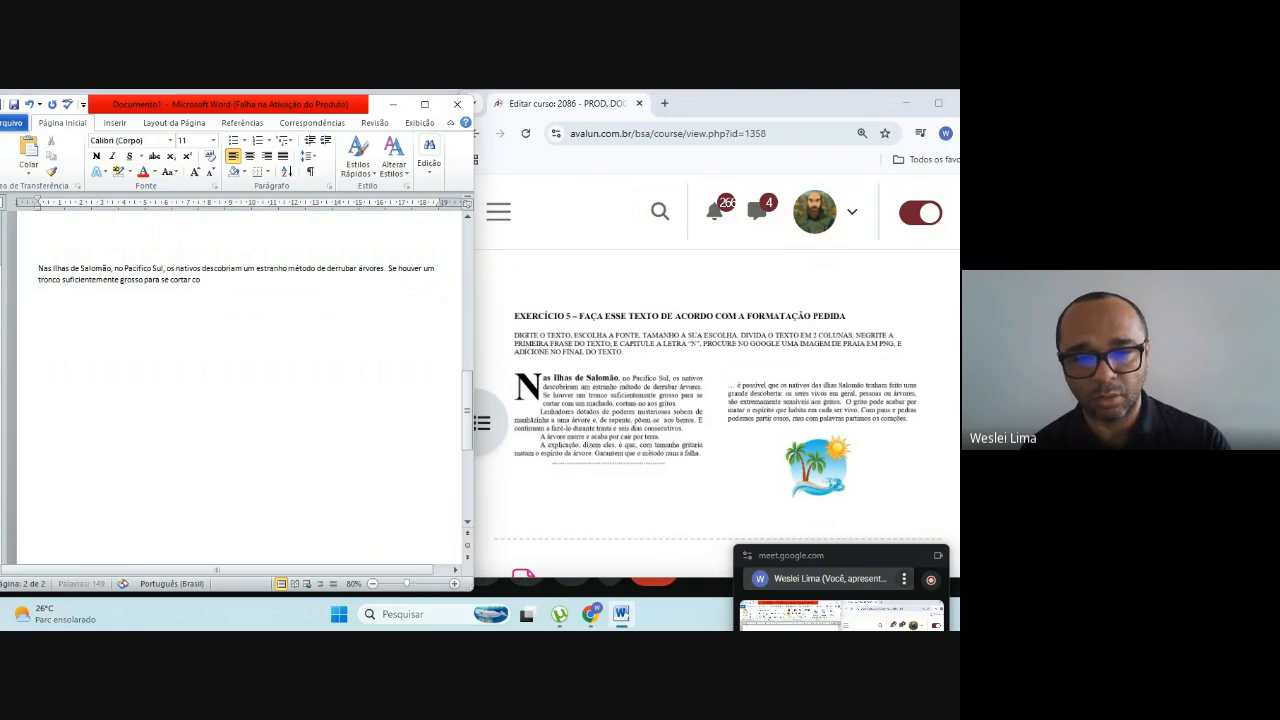
text(m um machado)
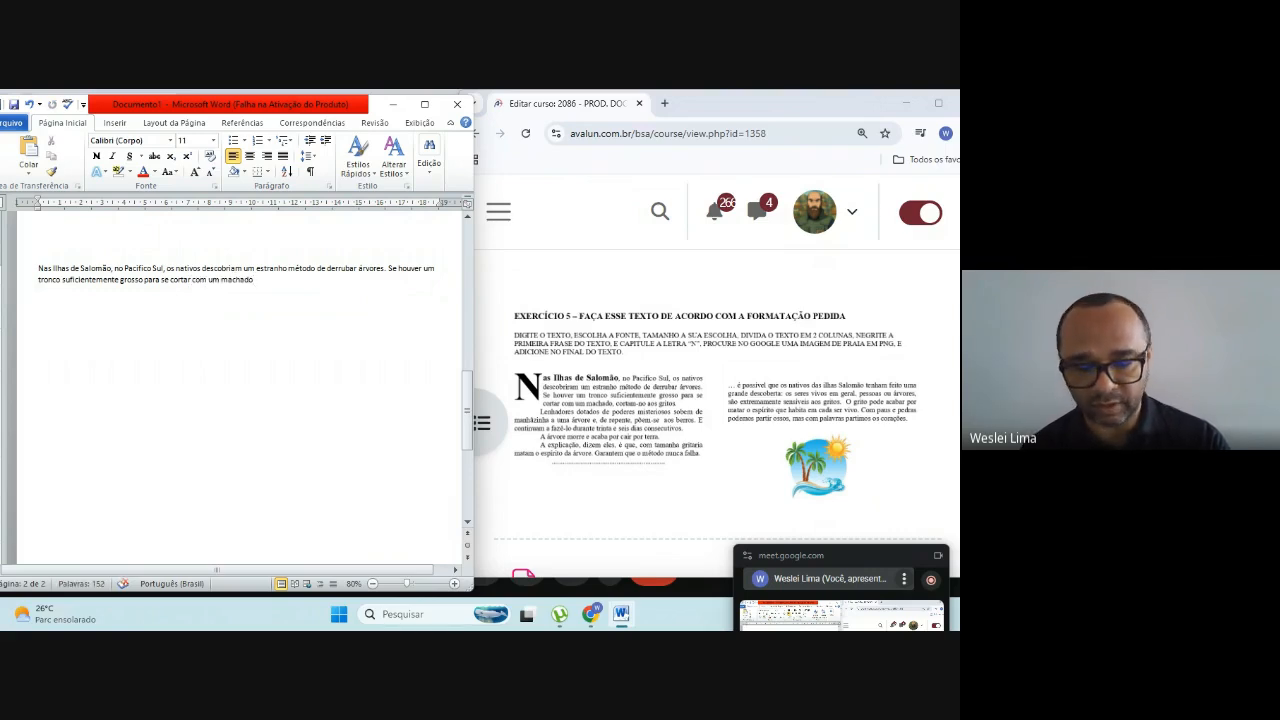
text(, cortam)
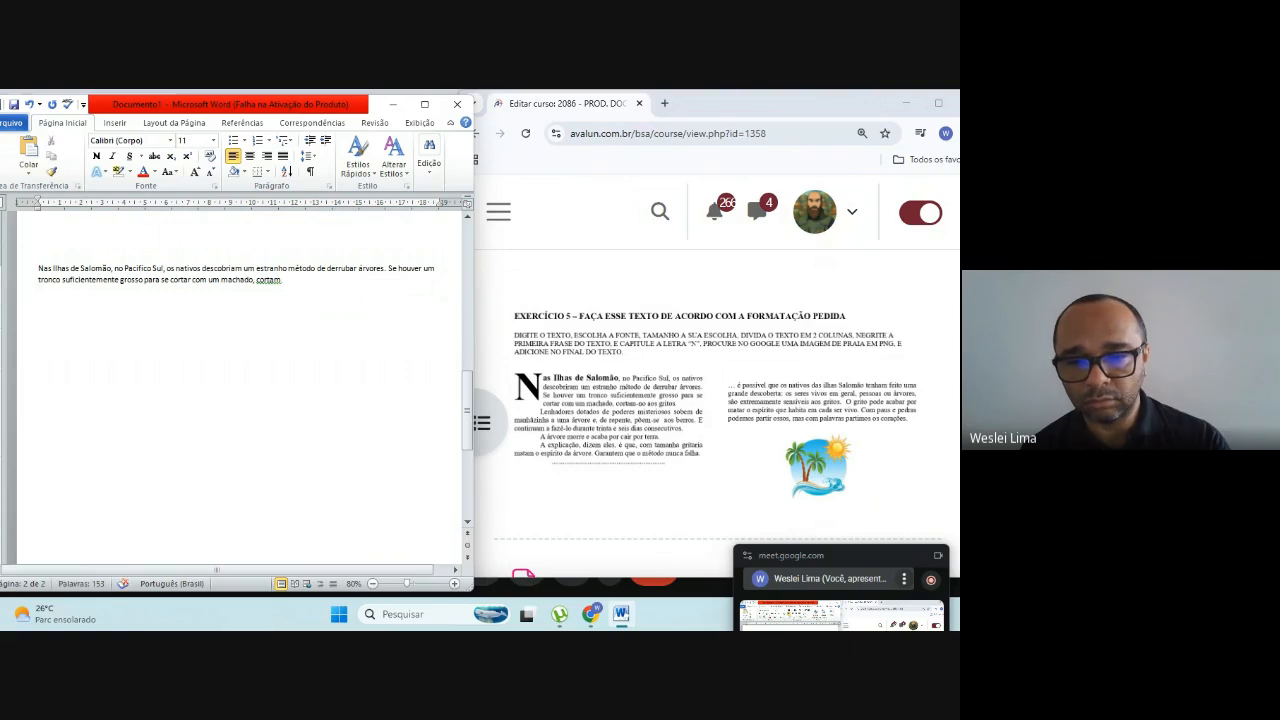
text(-no)
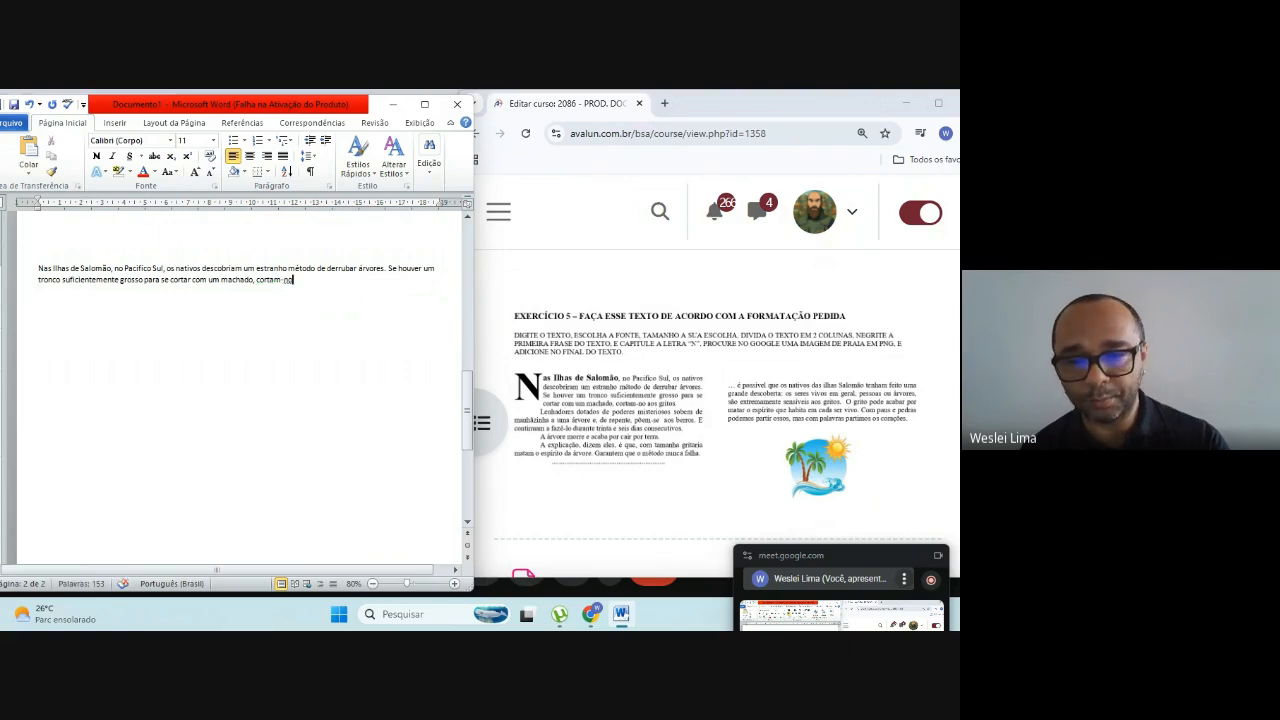
text( aos gr)
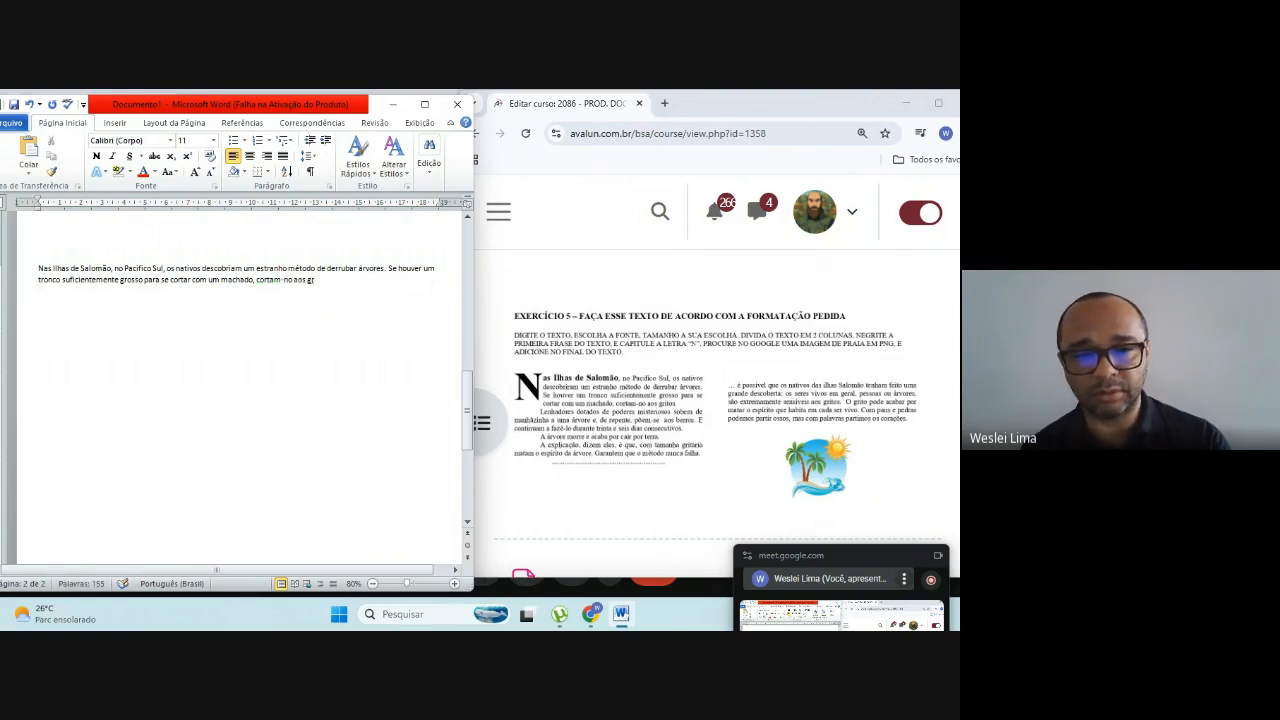
text(itos)
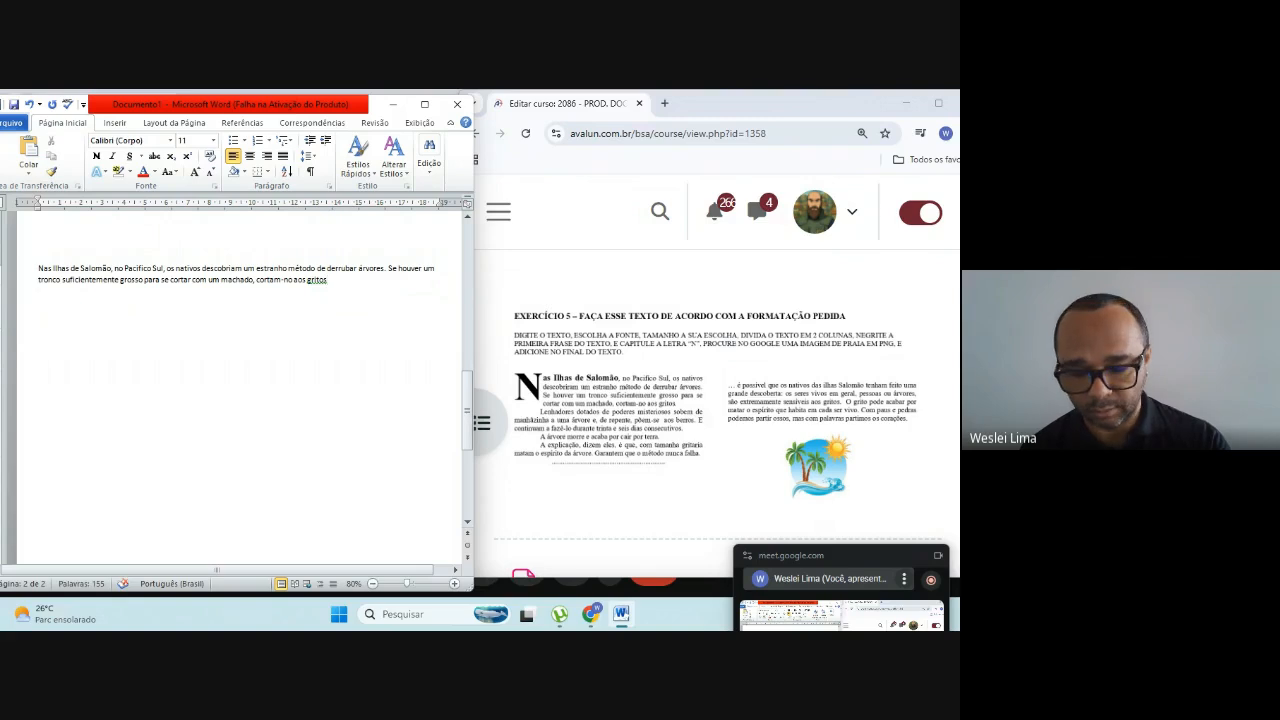
text(.)
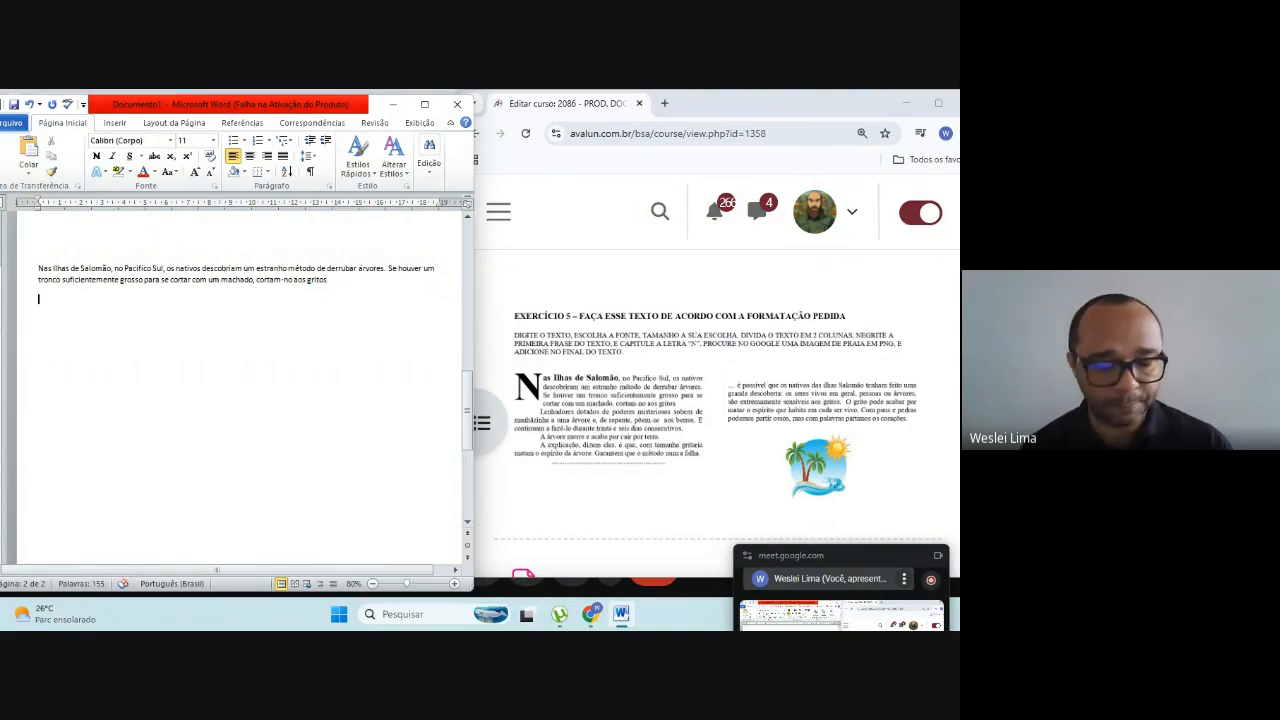
key(Return)
key(Tab)
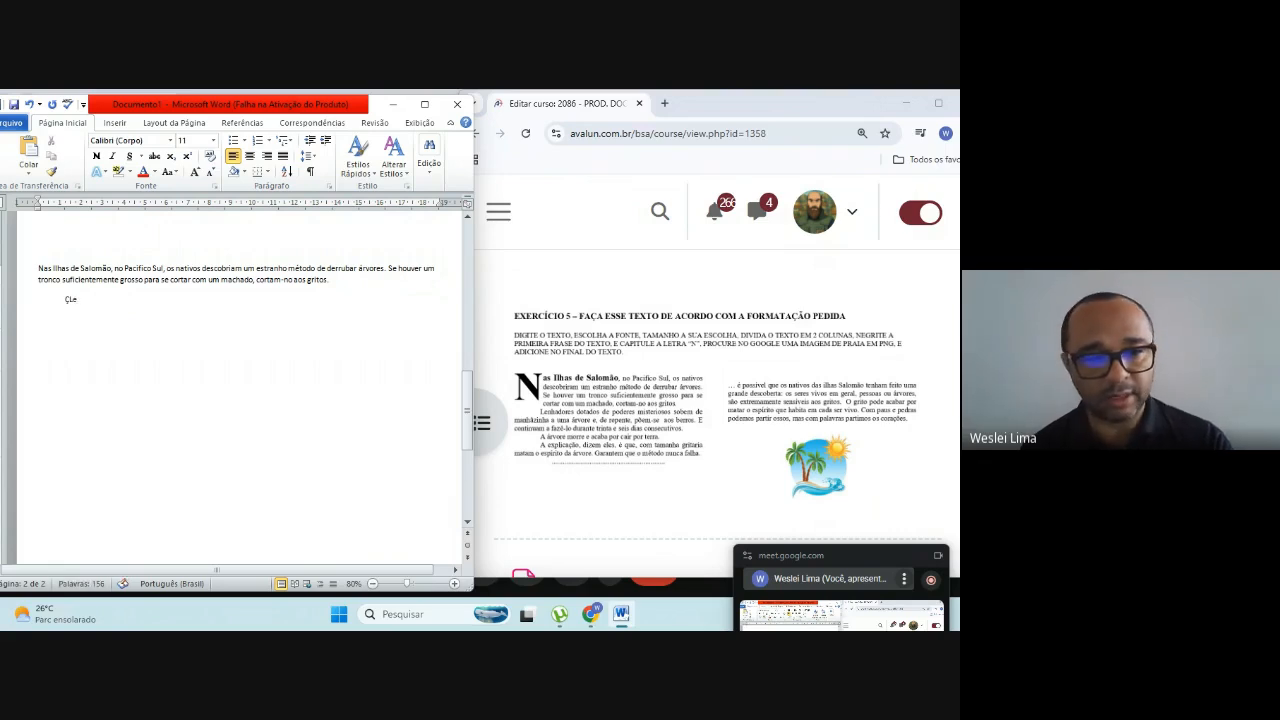
text(Lenha)
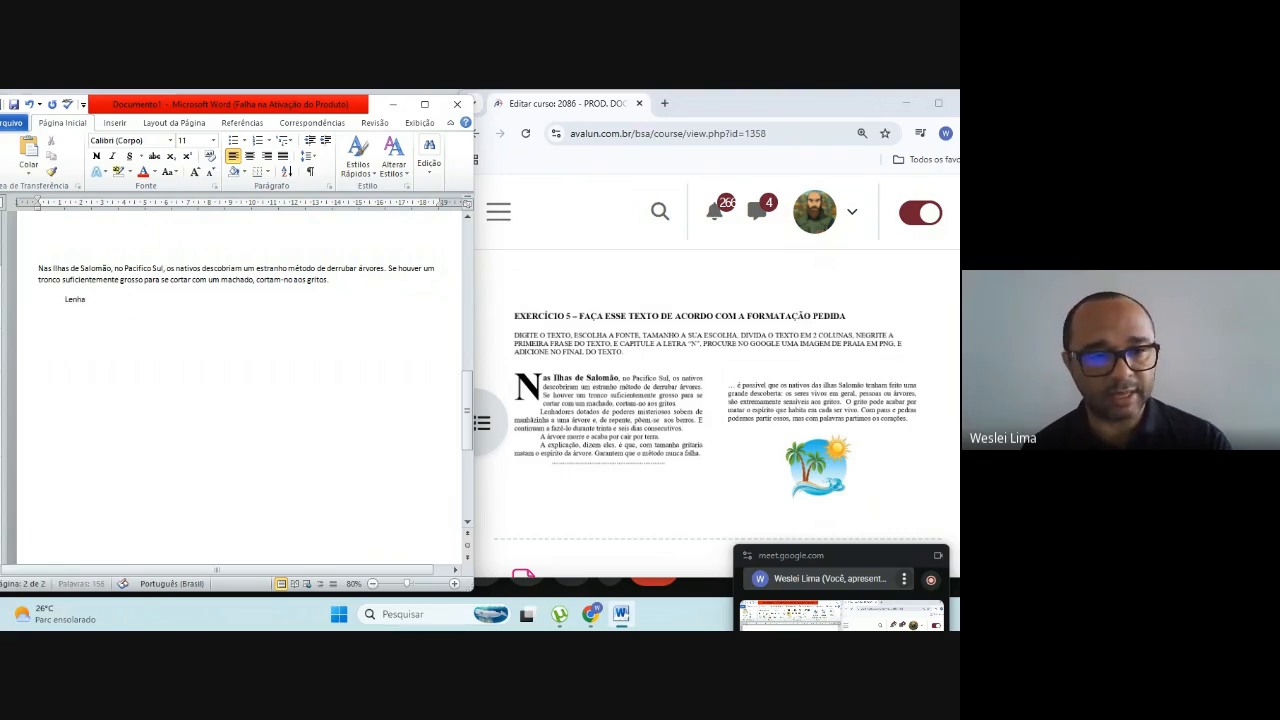
key(BackSpace)
key(BackSpace)
key(BackSpace)
key(BackSpace)
key(BackSpace)
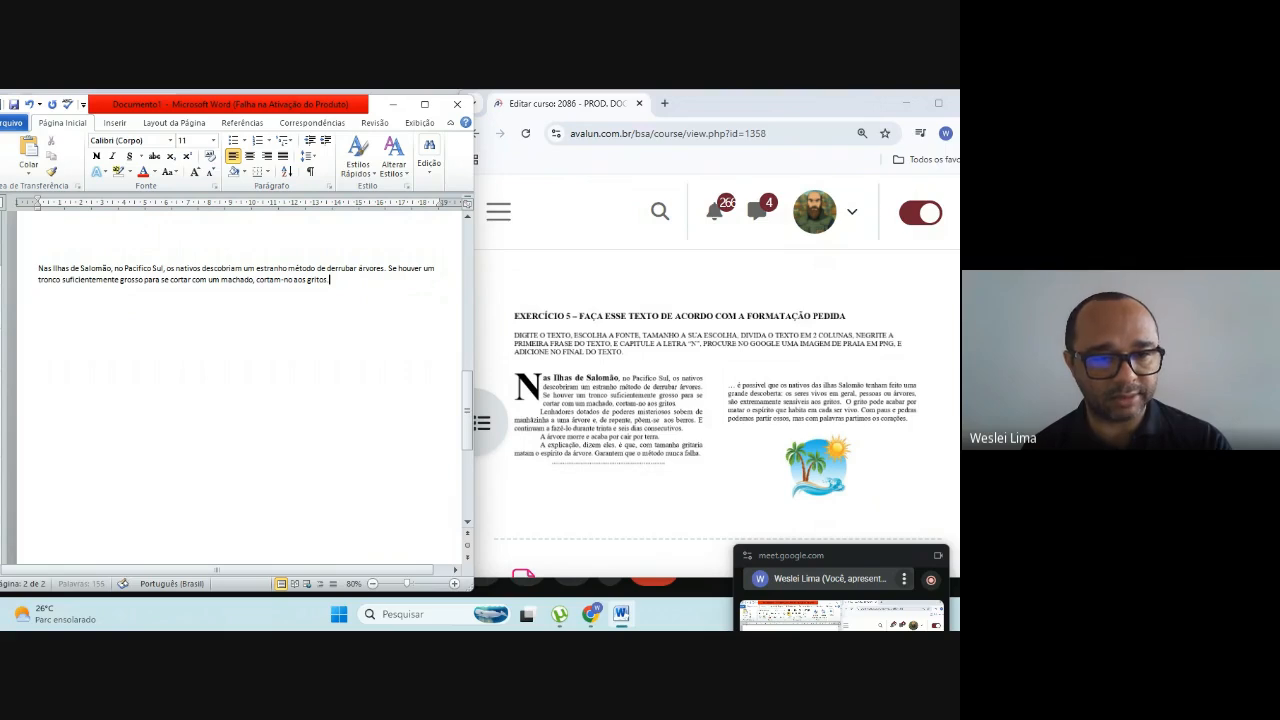
key(Return)
text(L)
key(BackSpace)
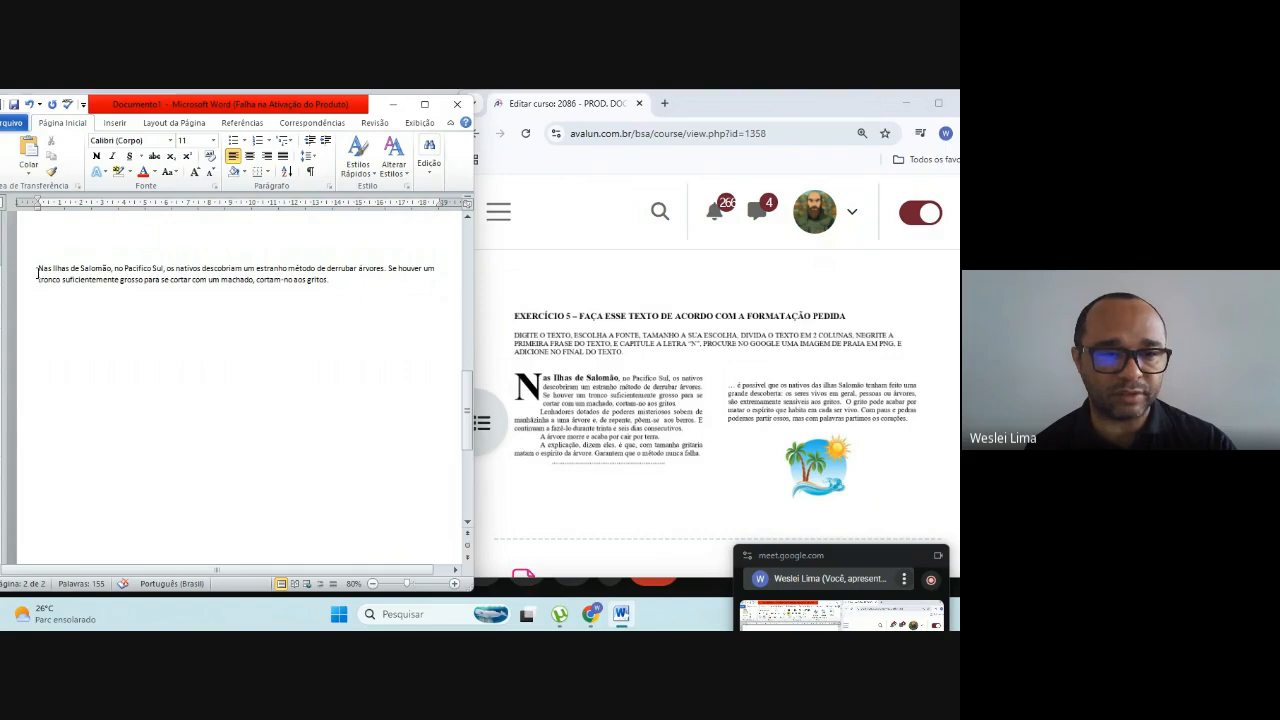
Step: Apply the no-spacing quick style (Sem Espaçamento) to the "Nas Ilhas de Salomão" paragraph and the blank lines below it
drag(38, 264, 217, 344)
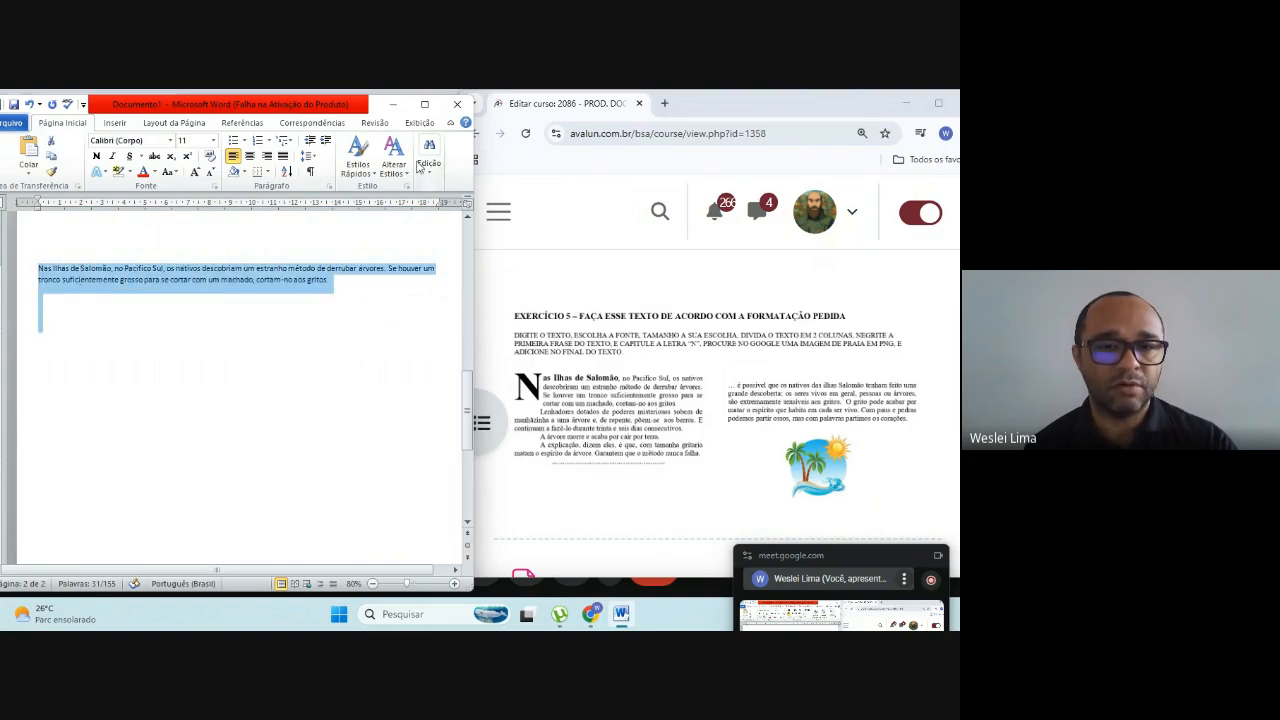
click(368, 180)
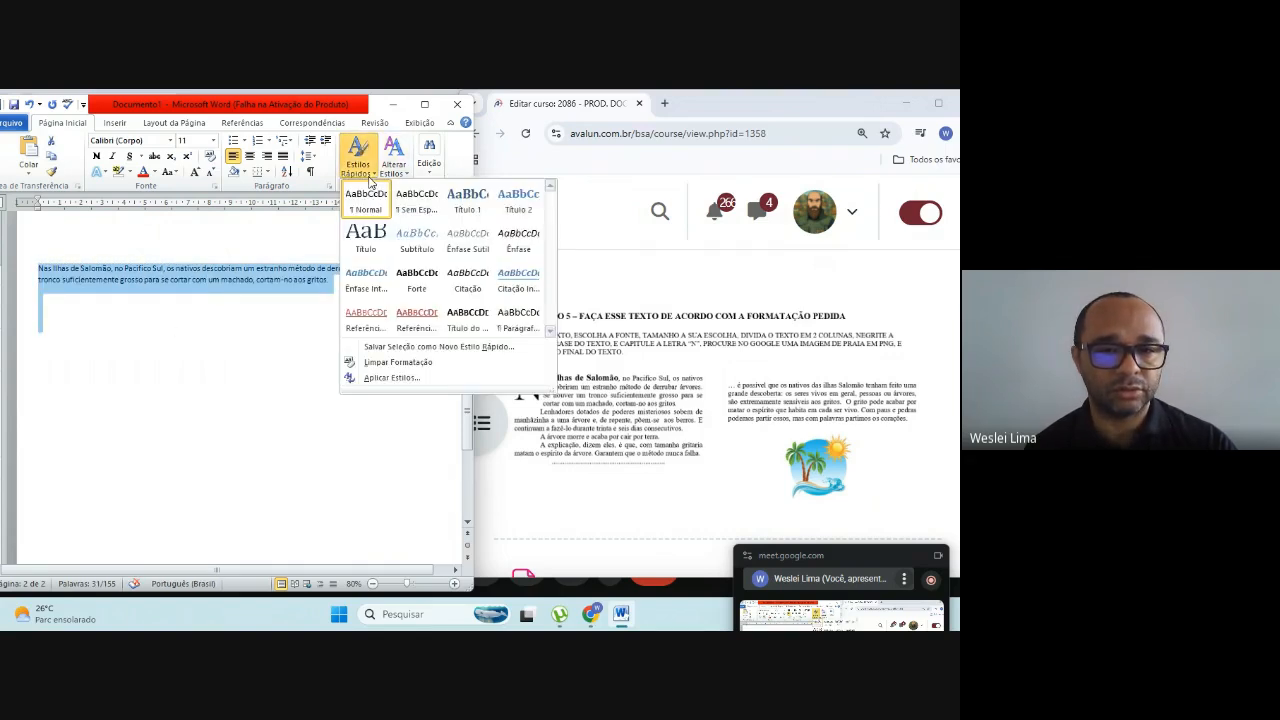
click(414, 206)
Step: Start an indented new paragraph after "cortam-no aos gritos." with "Lenhadores dotados de poderes misteriosos"
click(332, 280)
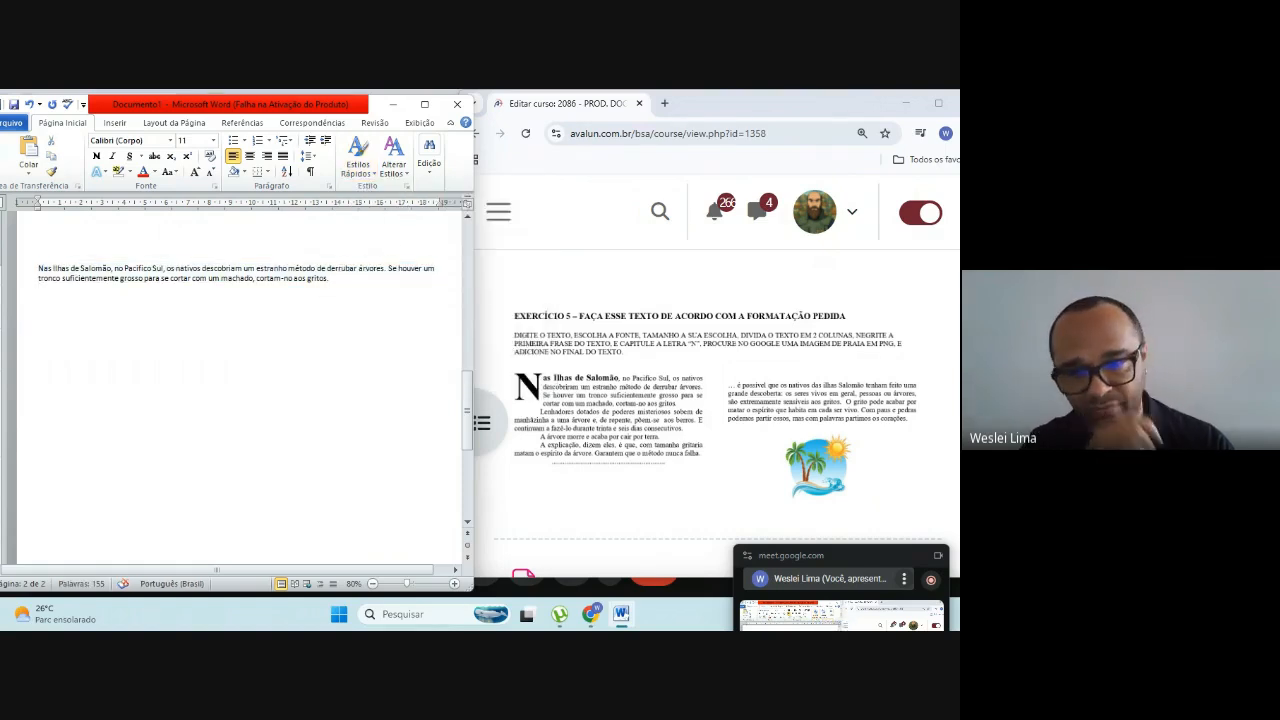
key(Return)
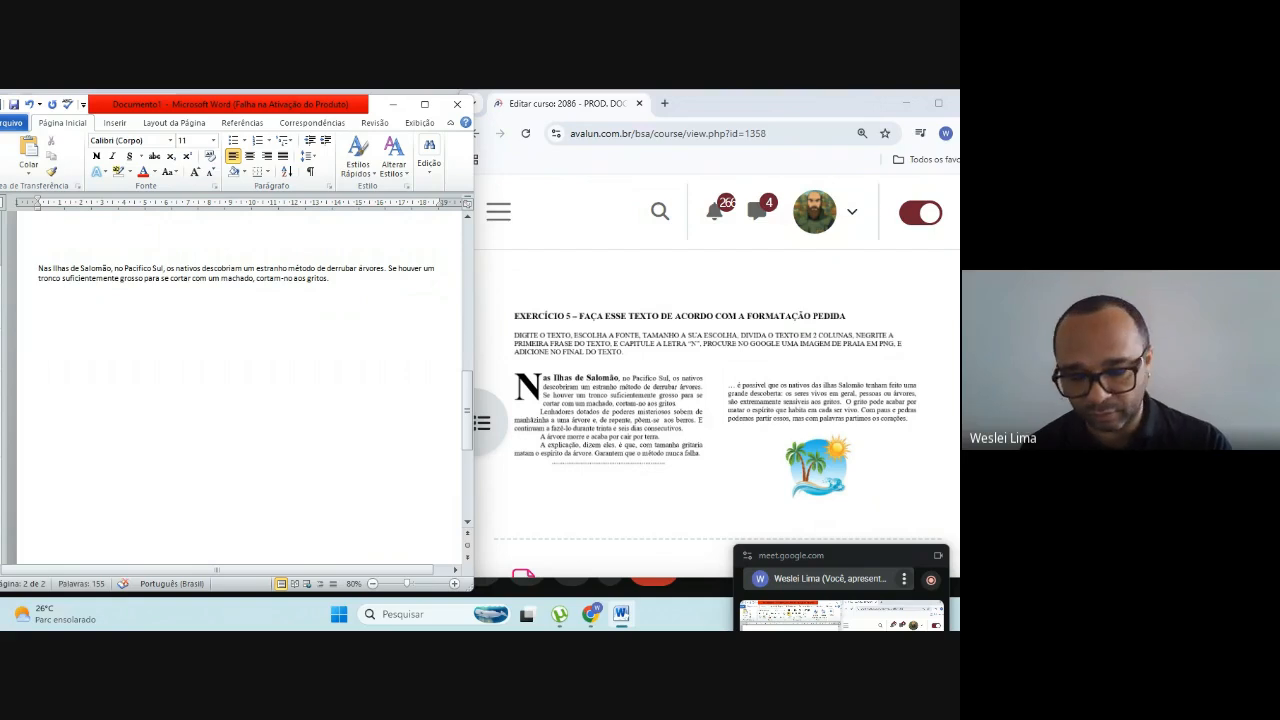
key(Tab)
text(Lenhadores )
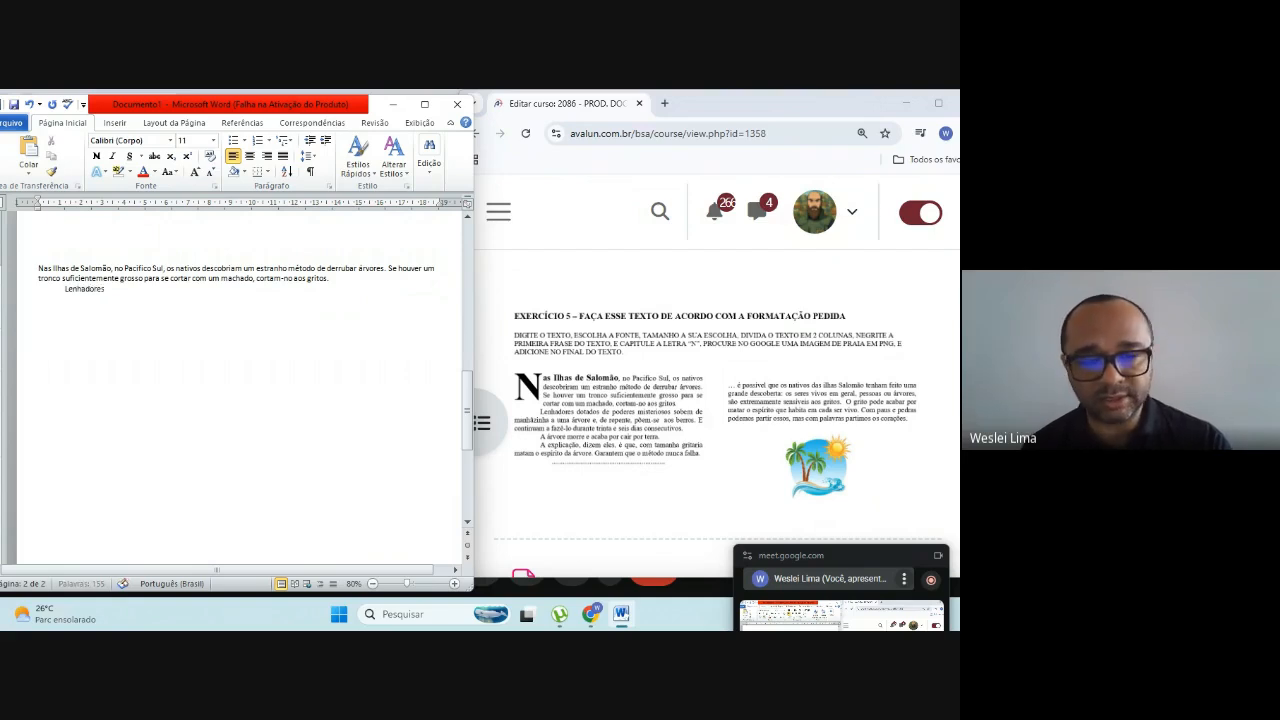
text(dota)
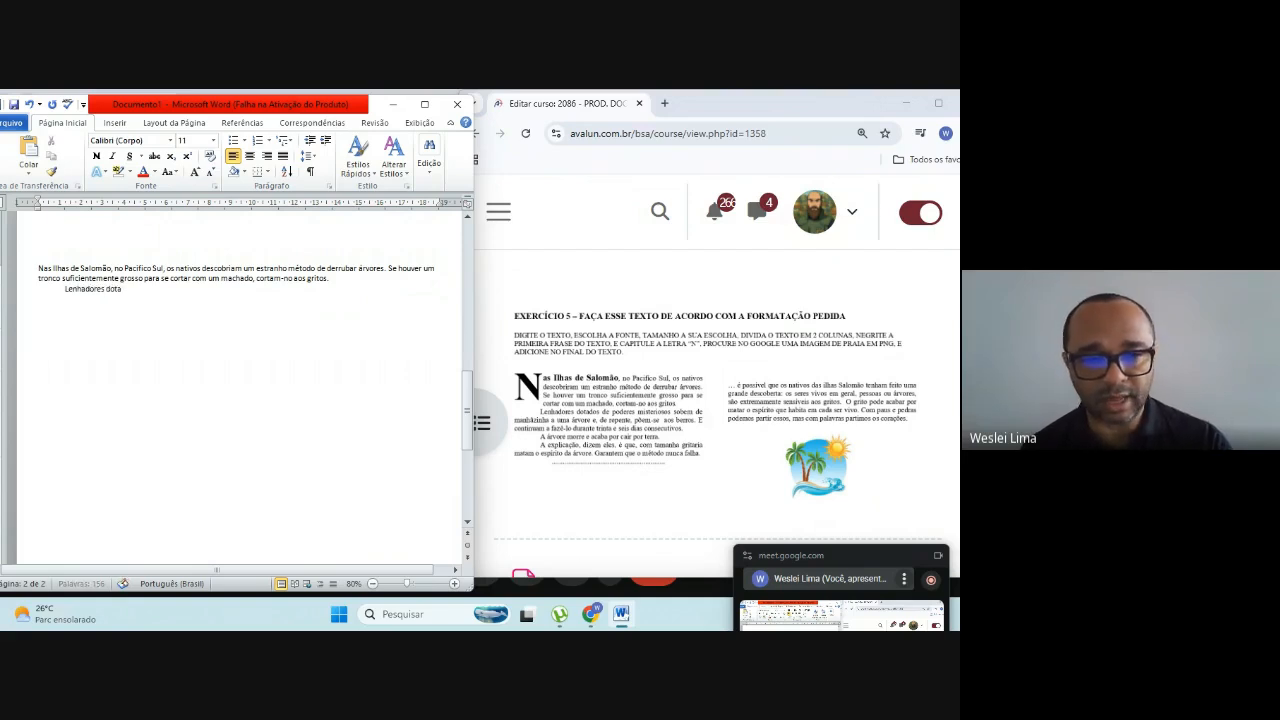
text(dos de po)
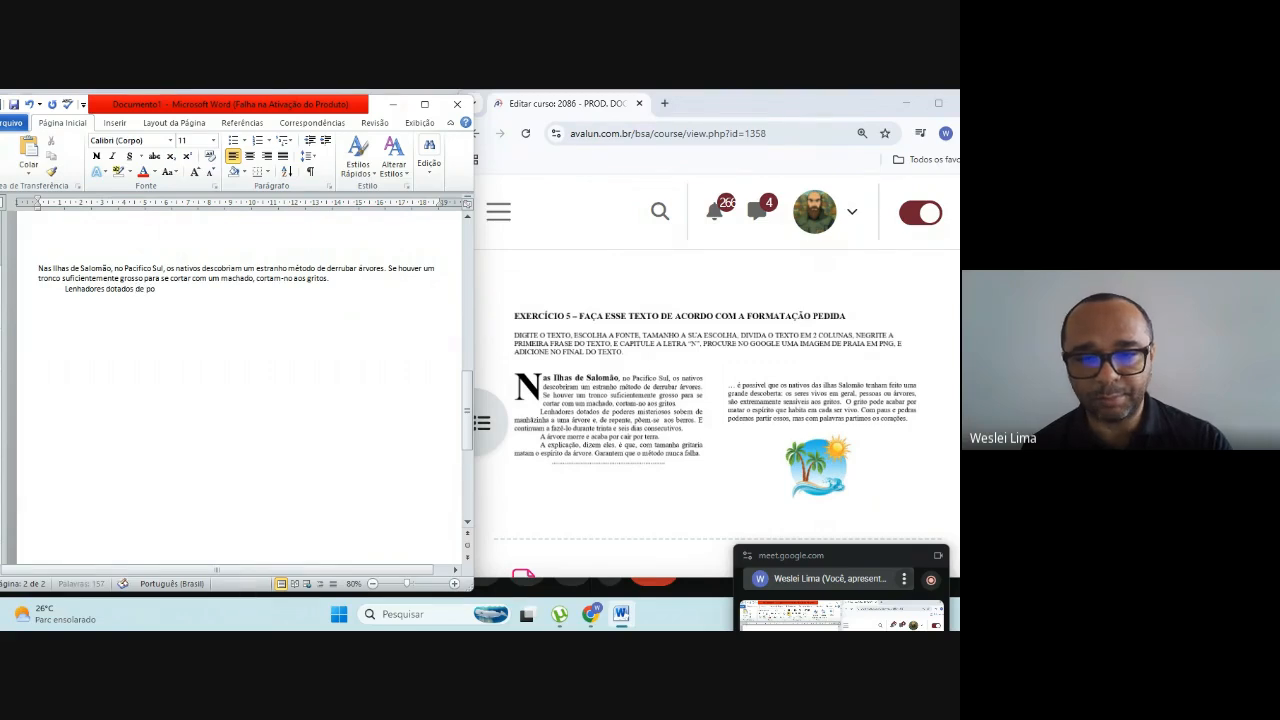
text(deres miste)
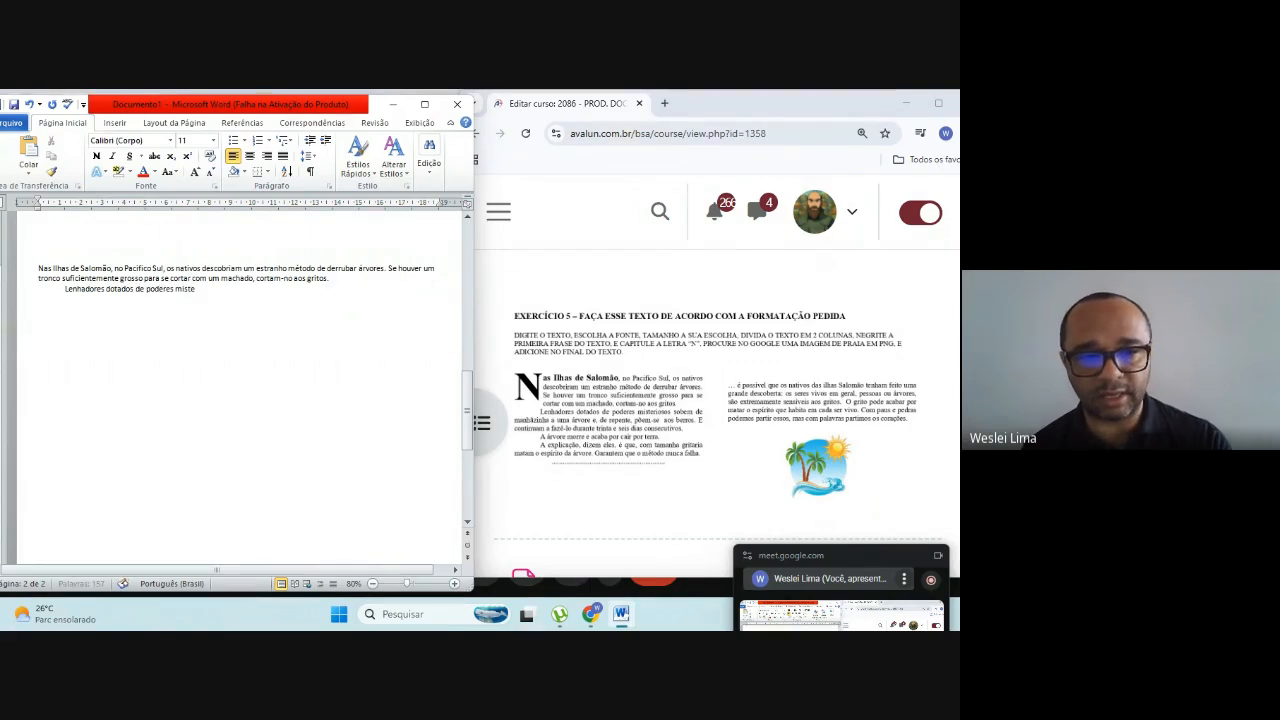
text(riosos)
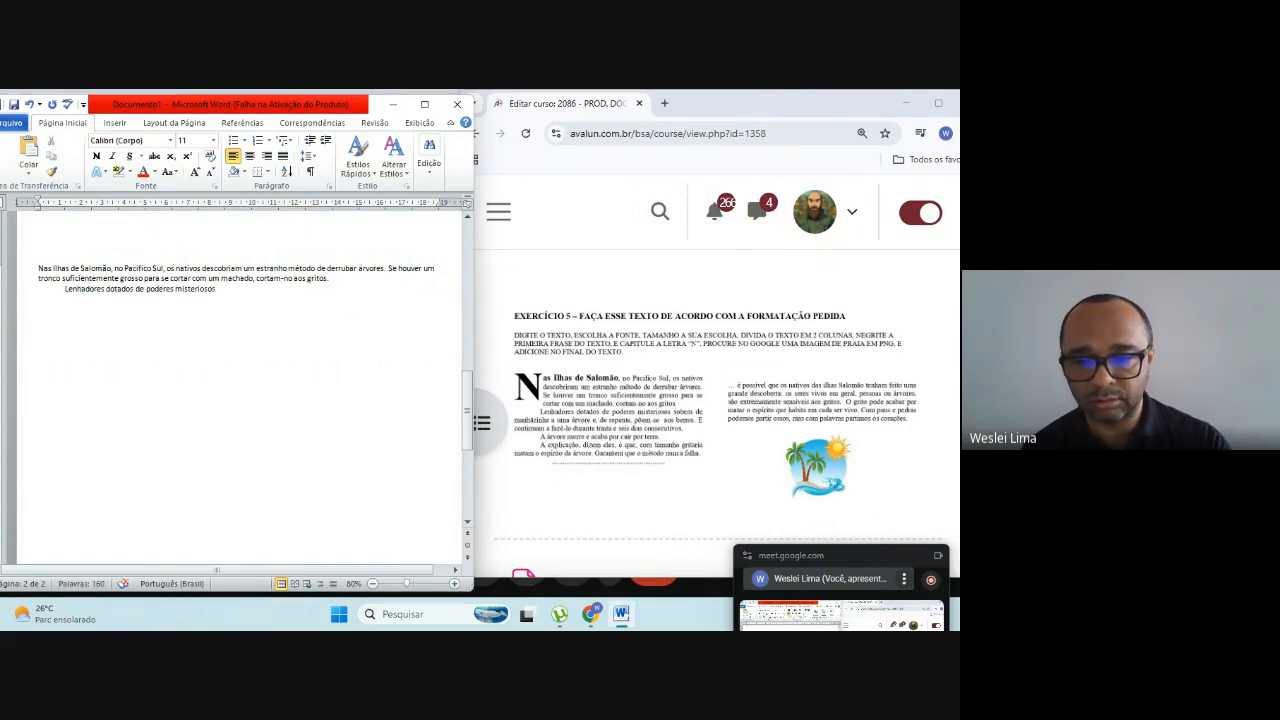
text( sobem)
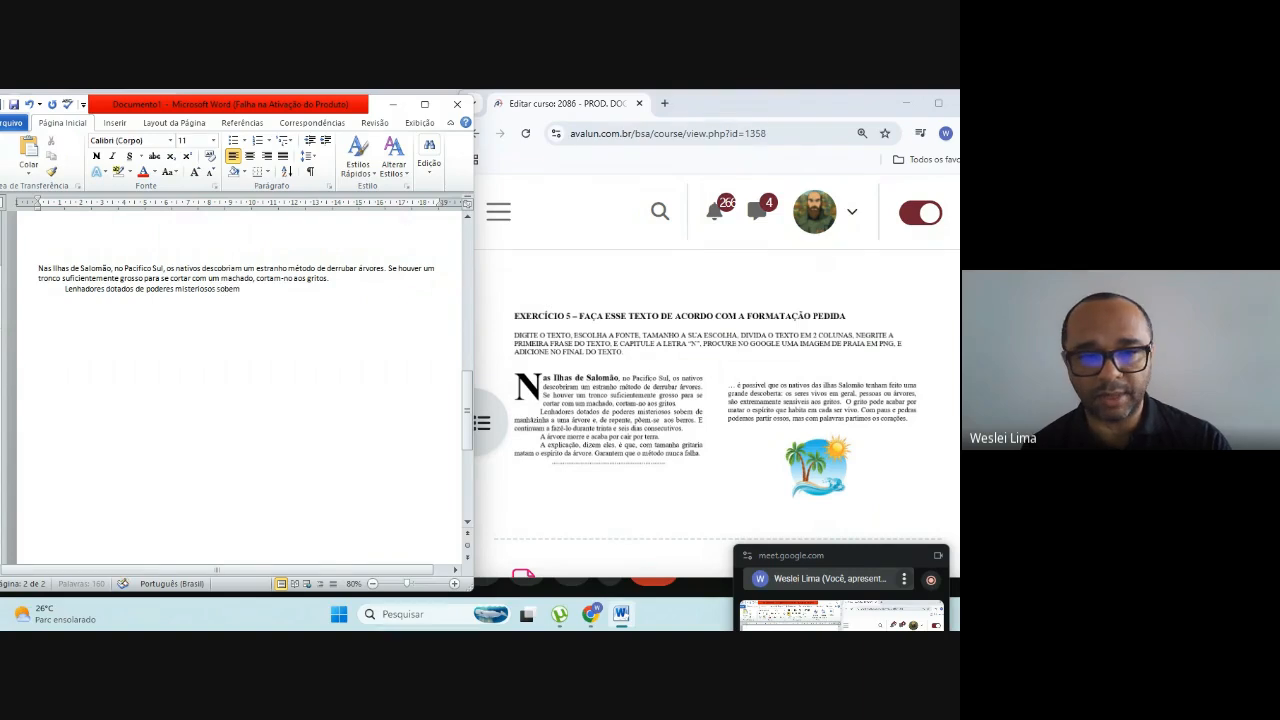
text( de m)
text(an)
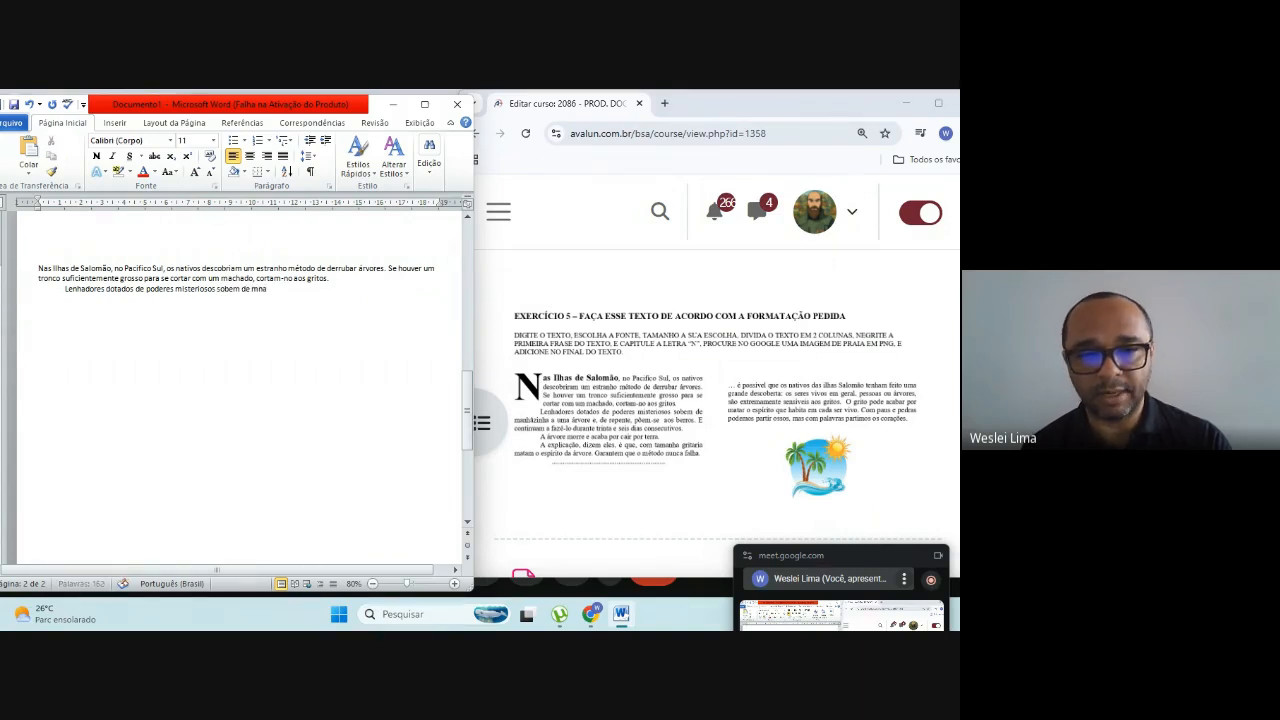
text(h)
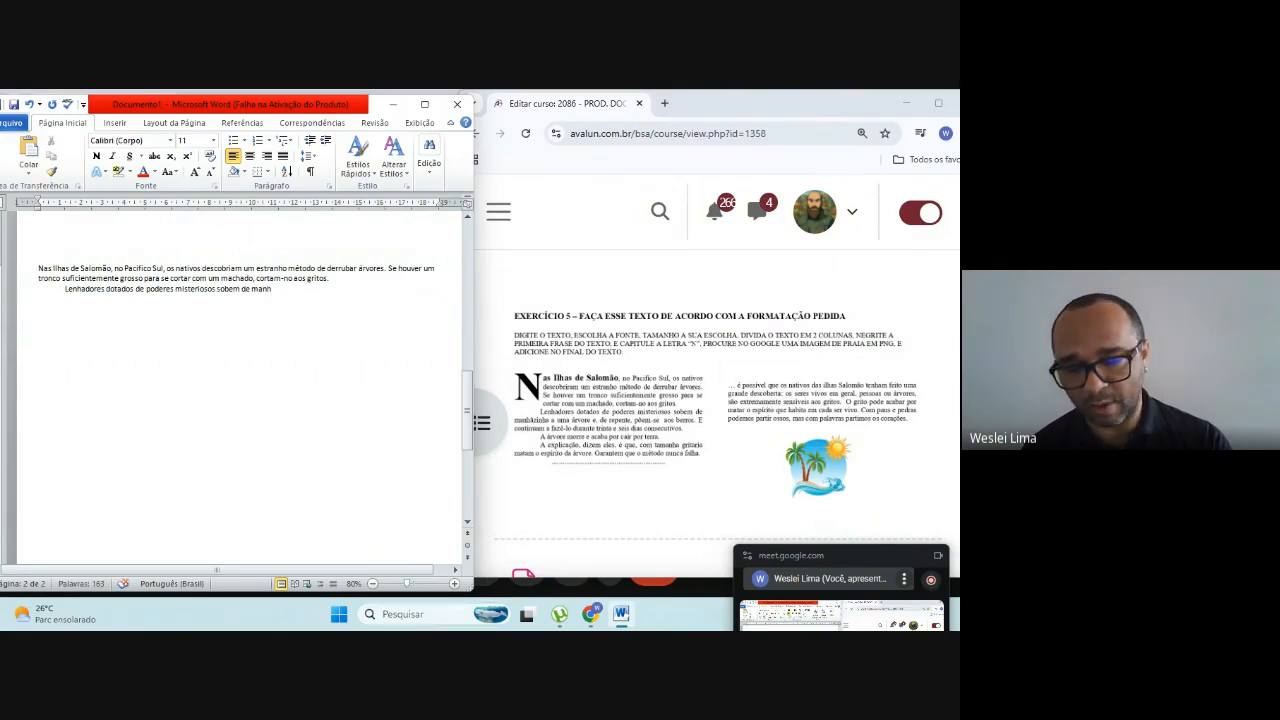
text(ã)
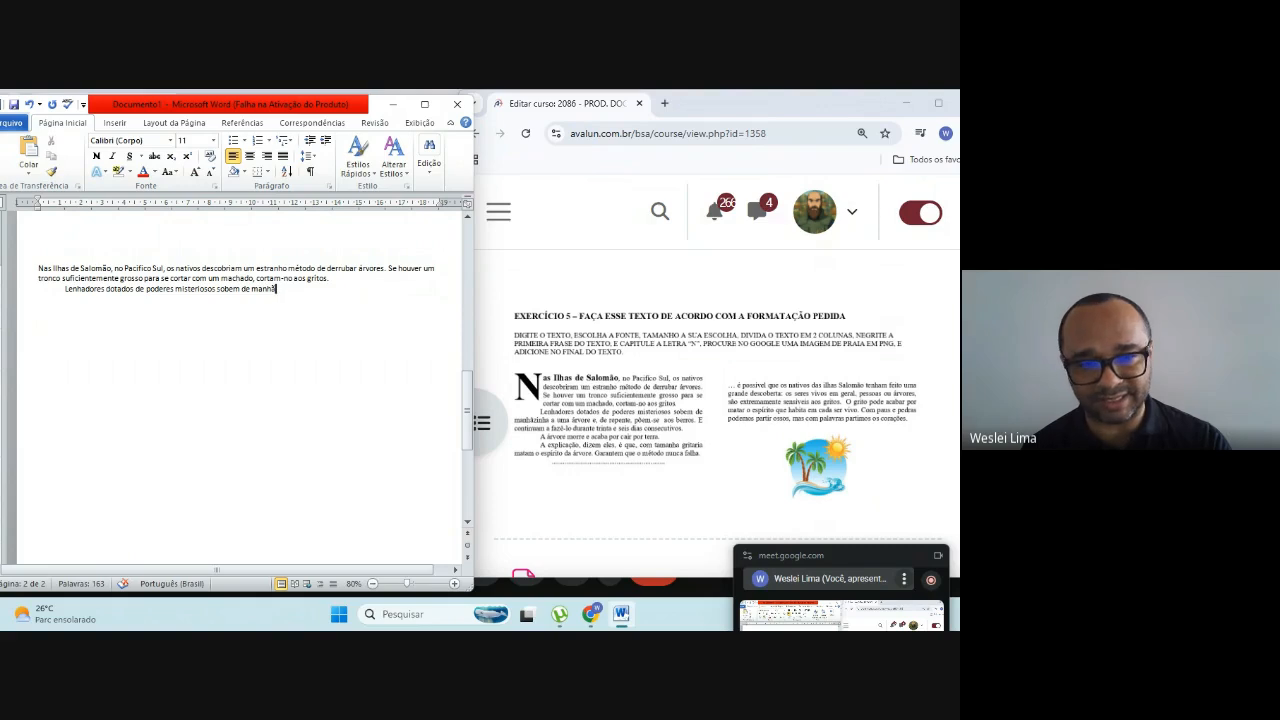
text(zinha a)
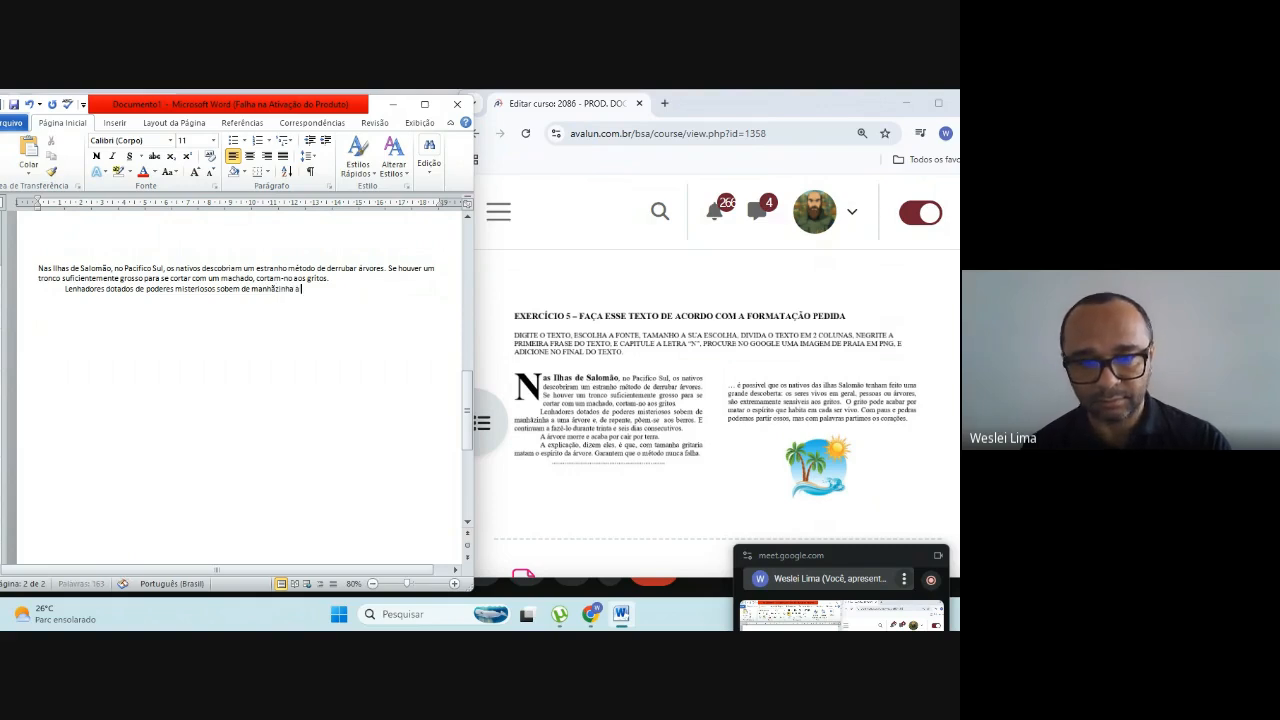
text( u)
text(m)
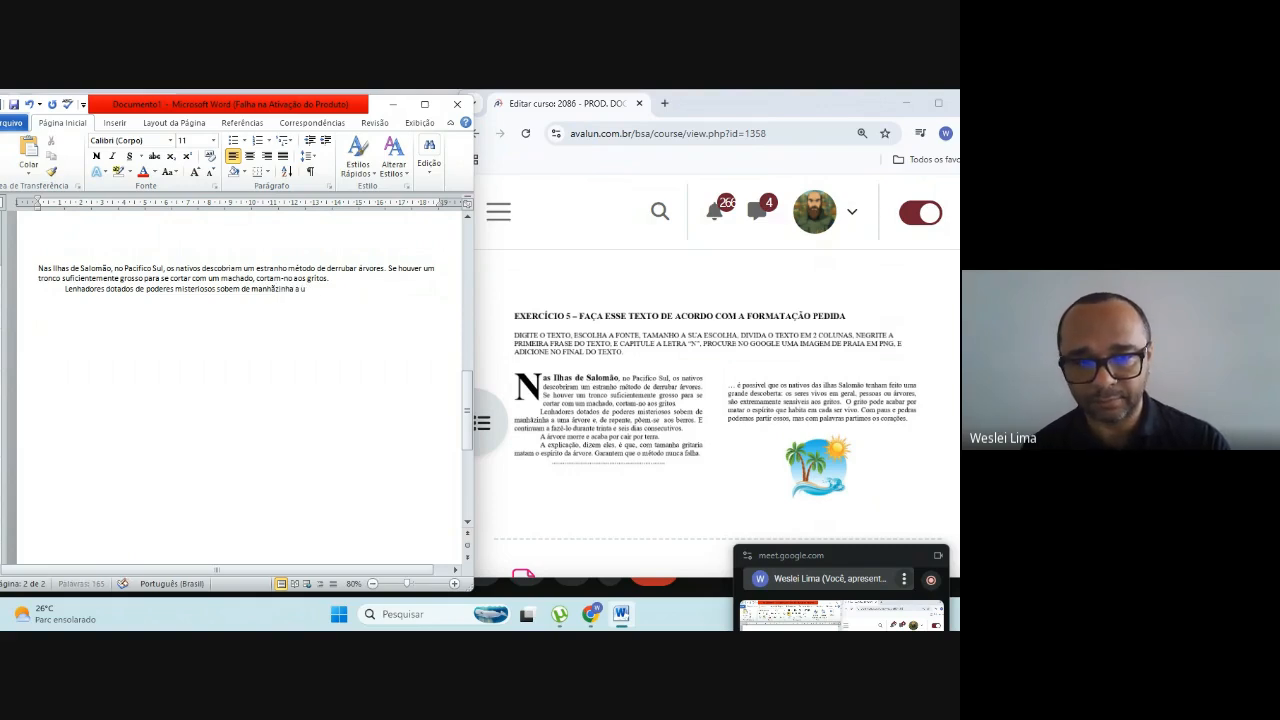
text(a ar)
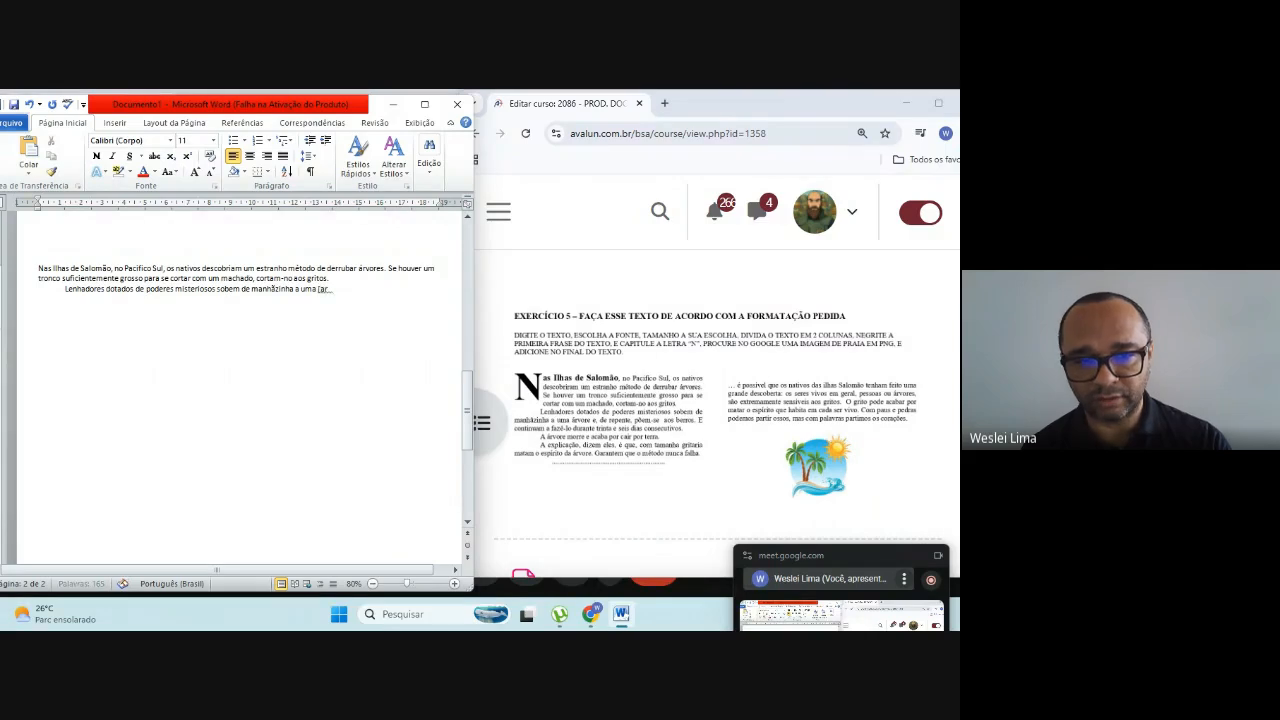
text(árv)
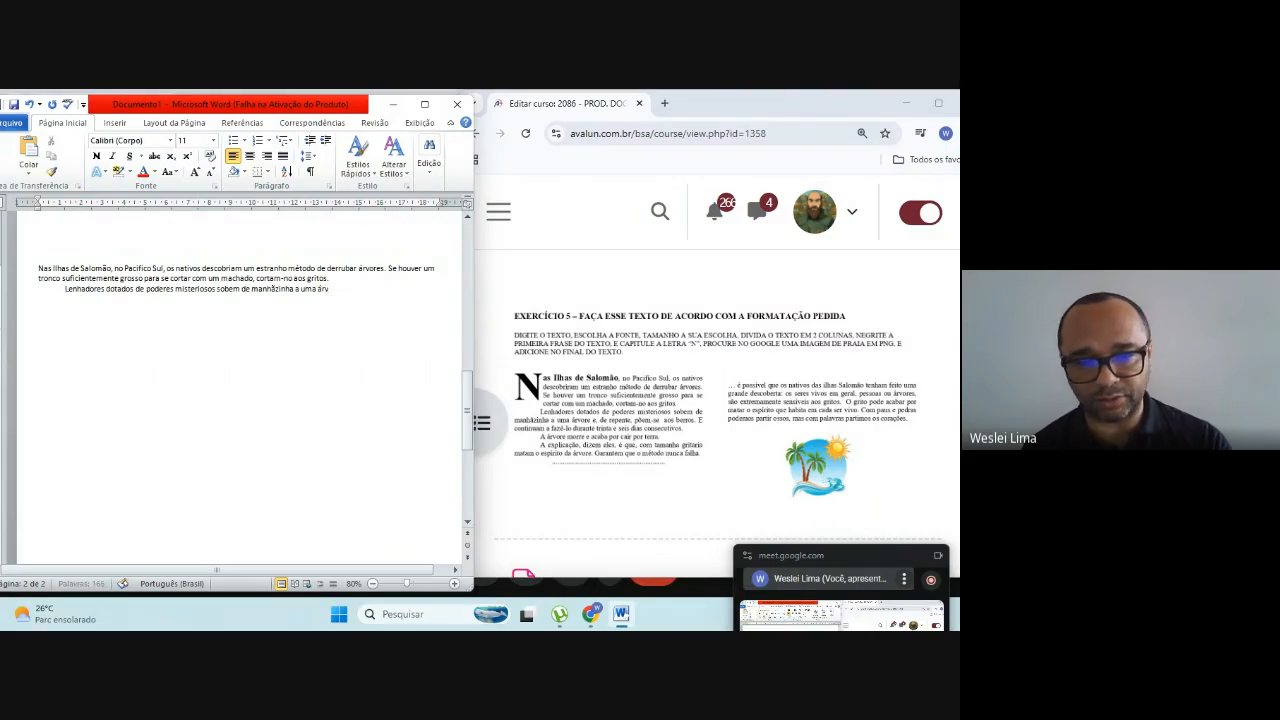
text(ore)
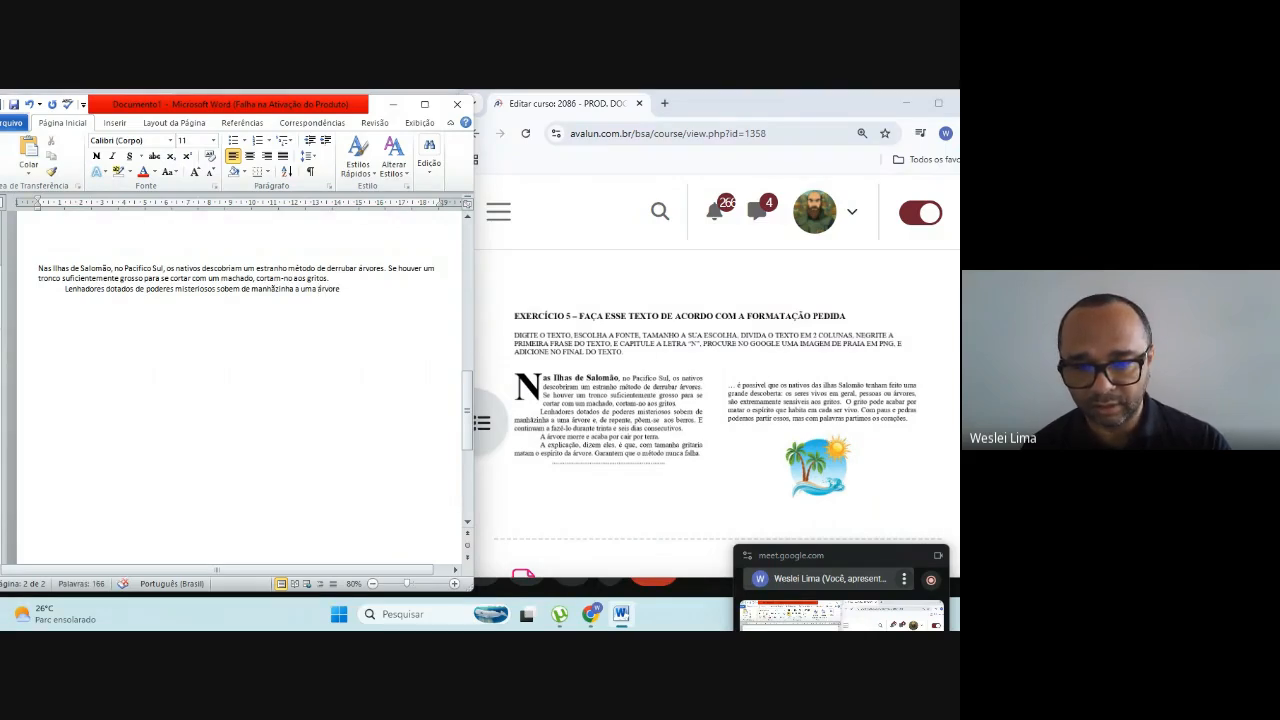
text( e)
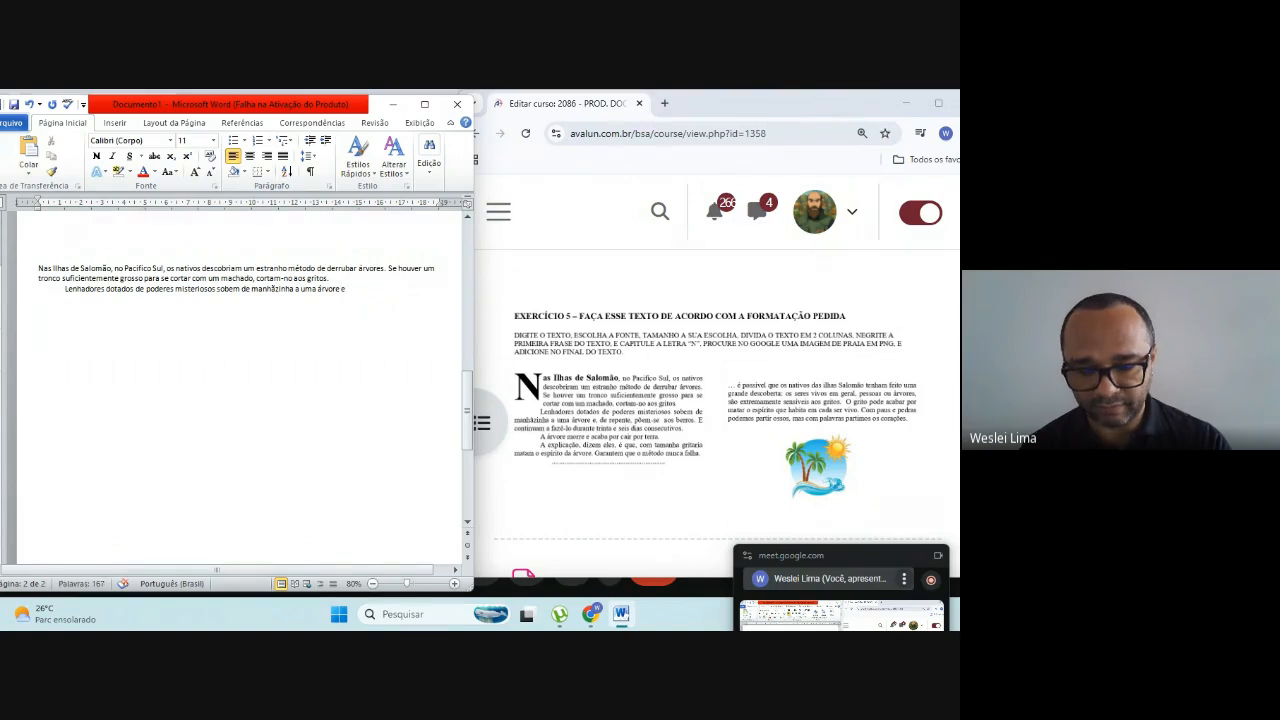
text(, de repente)
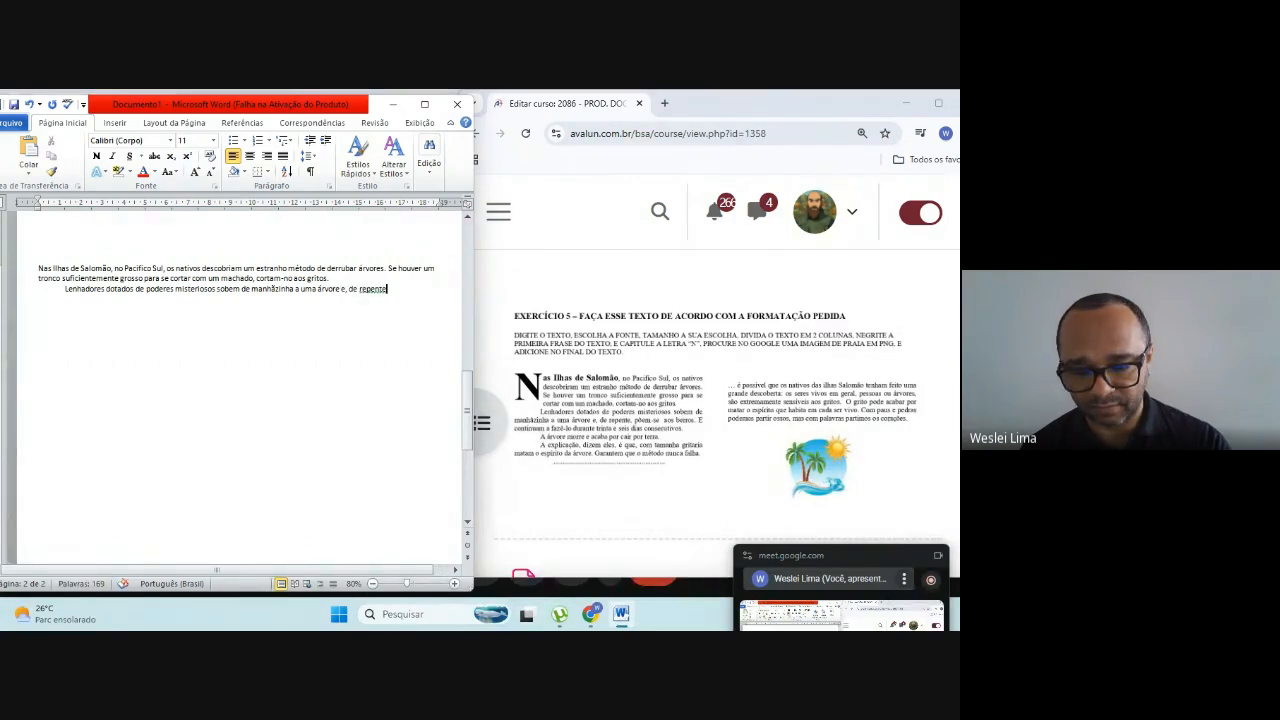
text(, p)
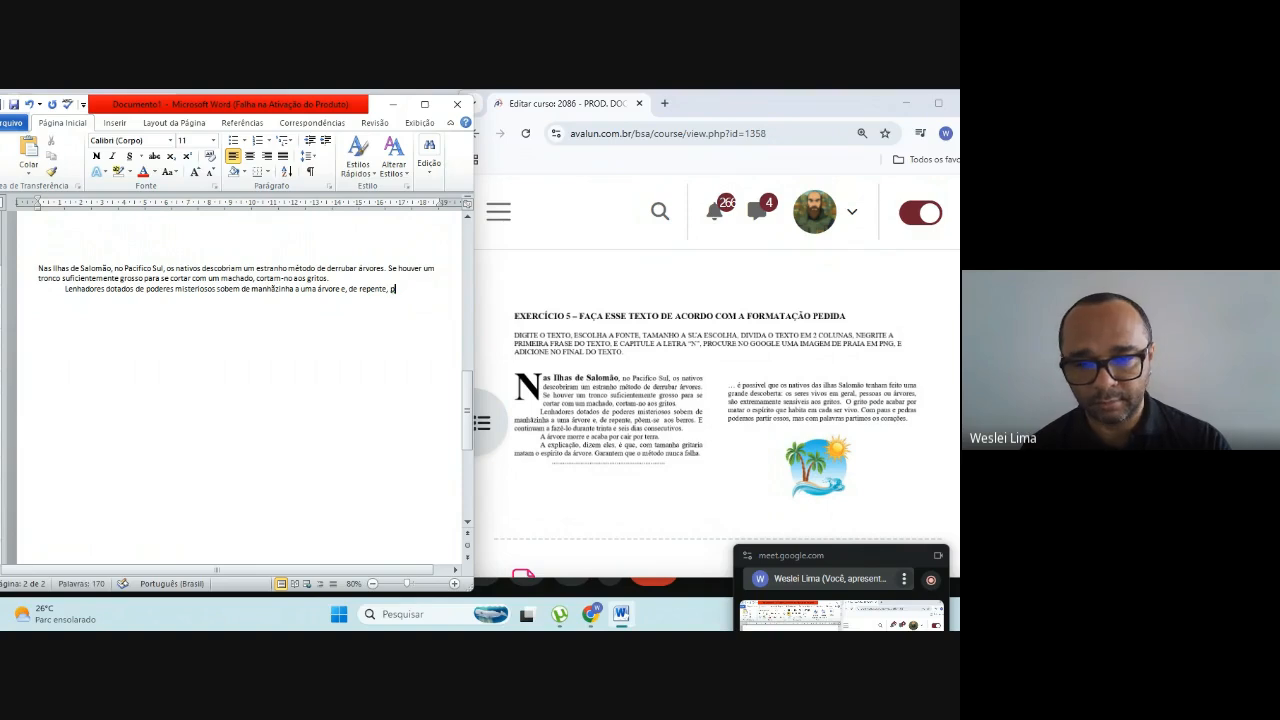
text(õ)
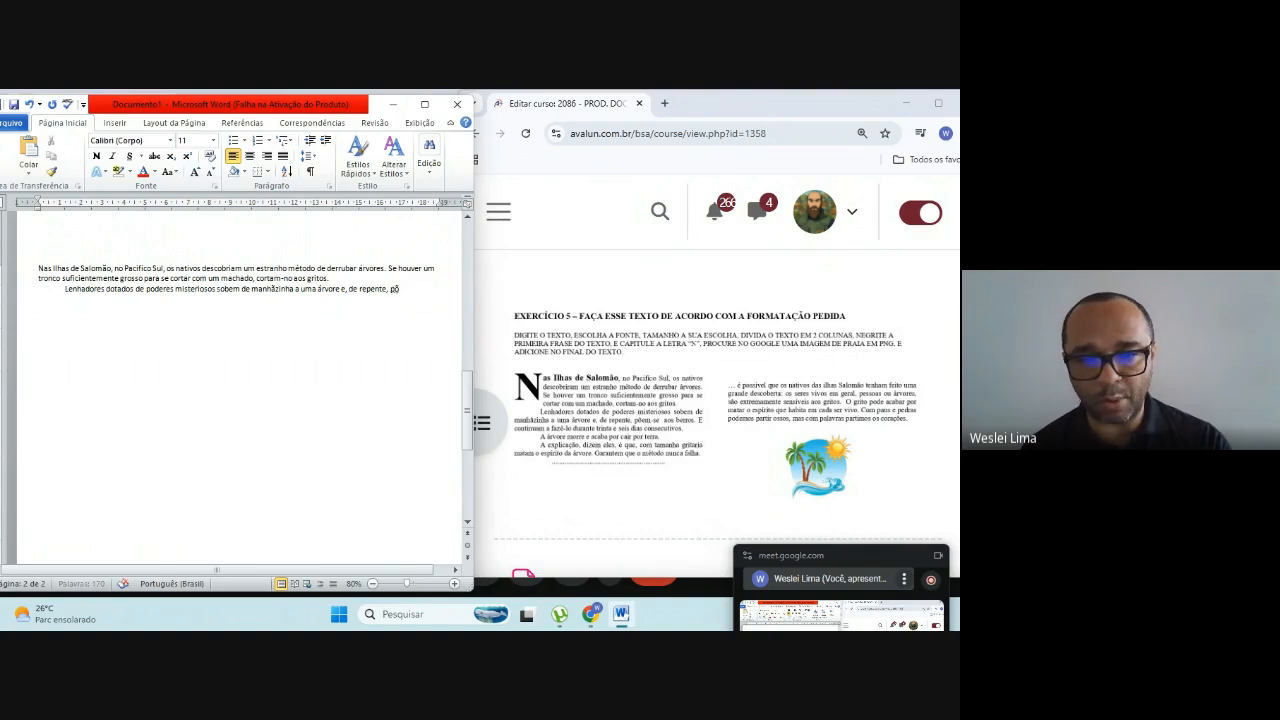
text(em-se)
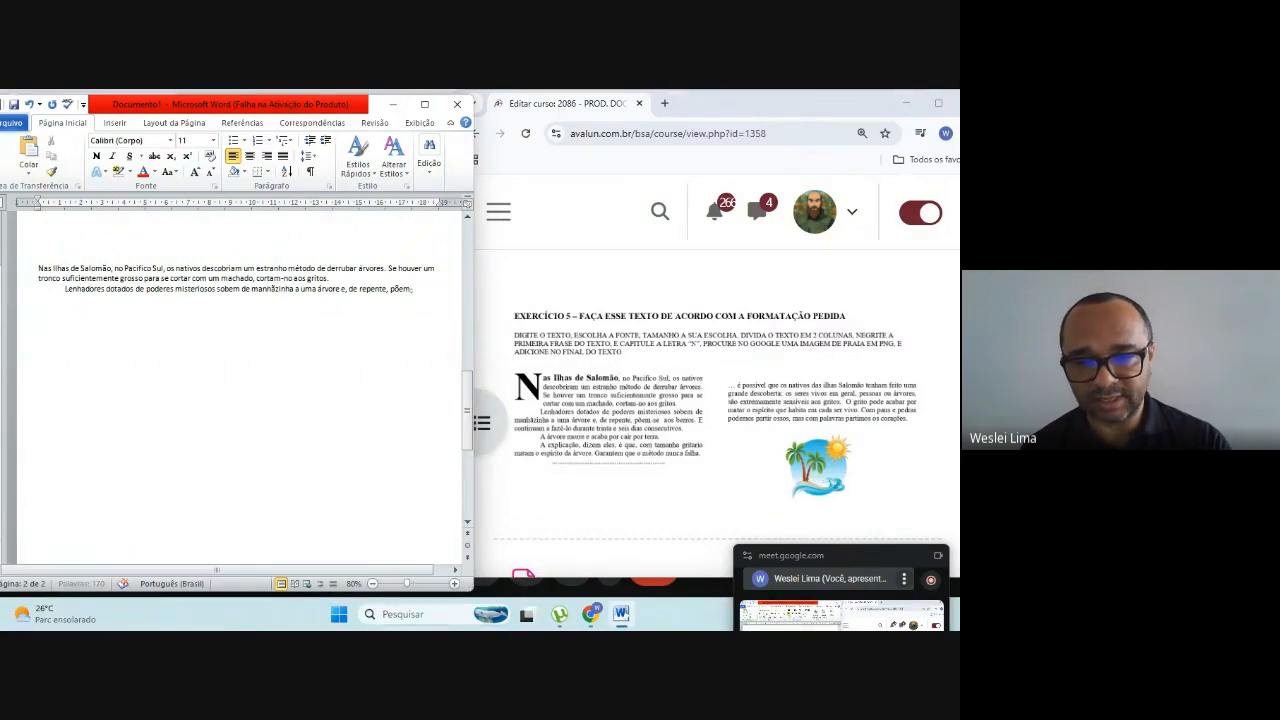
text( aos berros)
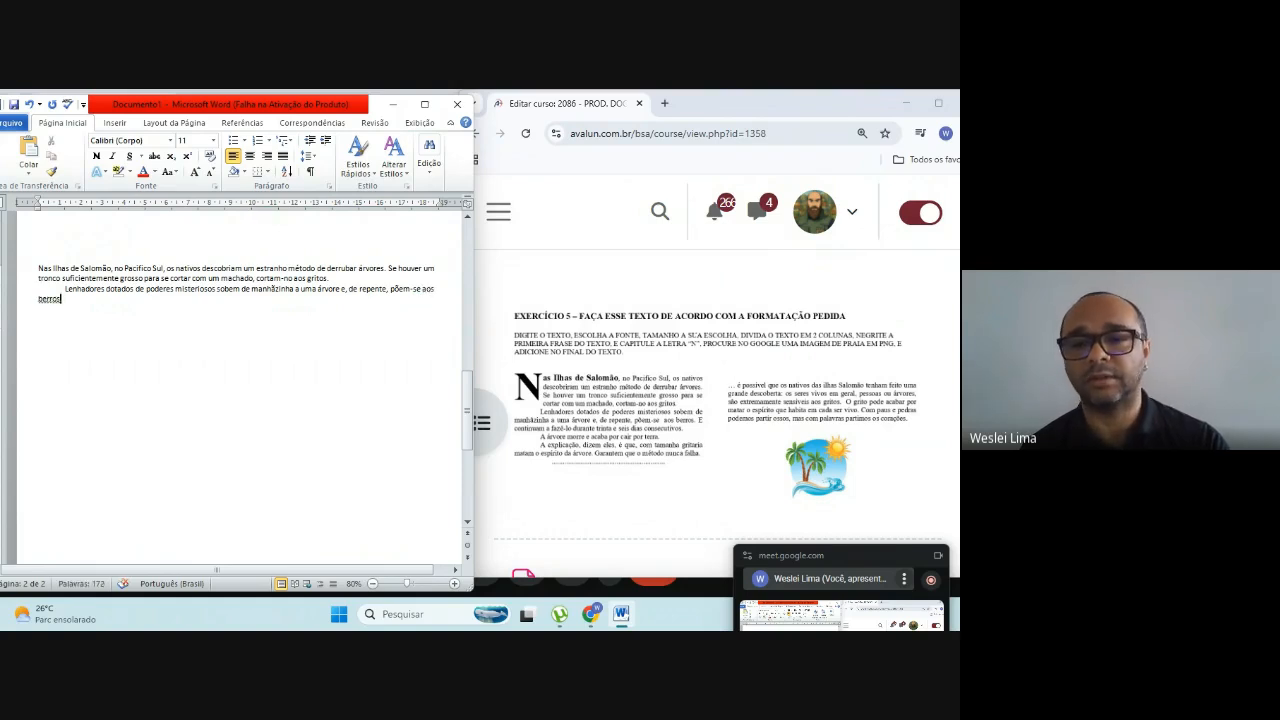
Step: Complete the "Lenhadores" sentence after "a uma árvore" with "e, de repente, põem-se aos berros."
text(.)
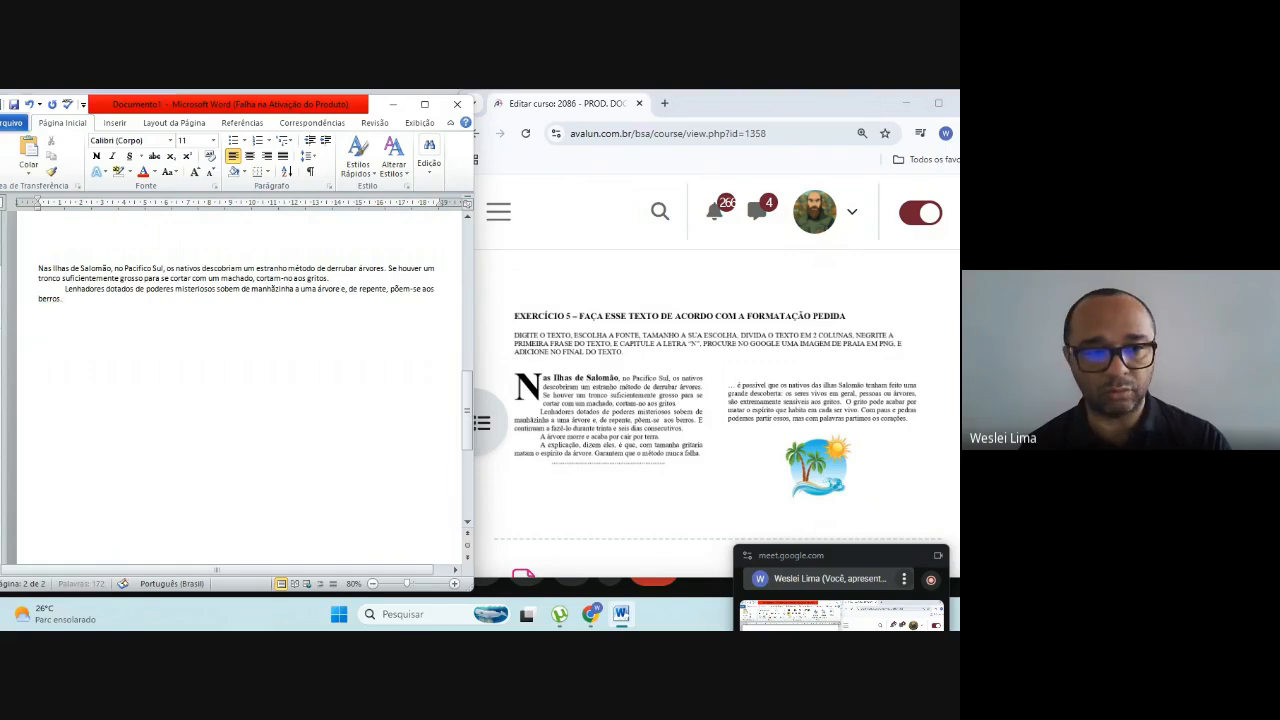
text( E)
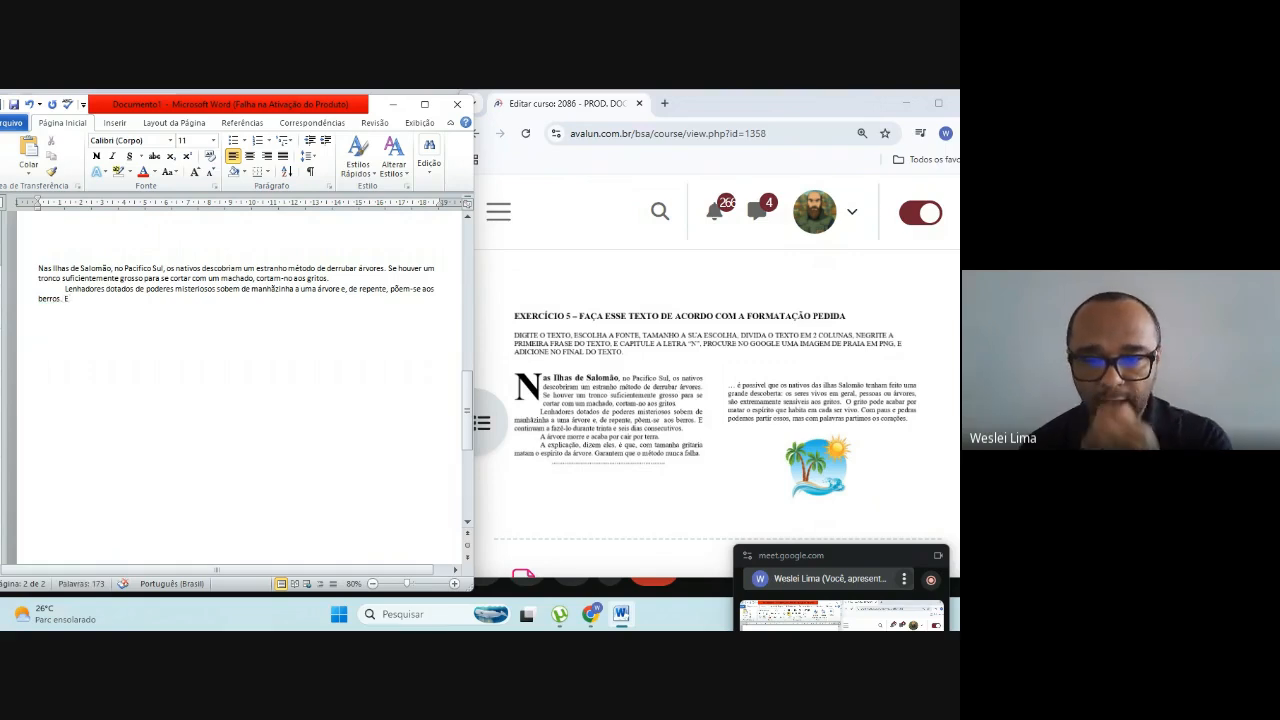
text( continu)
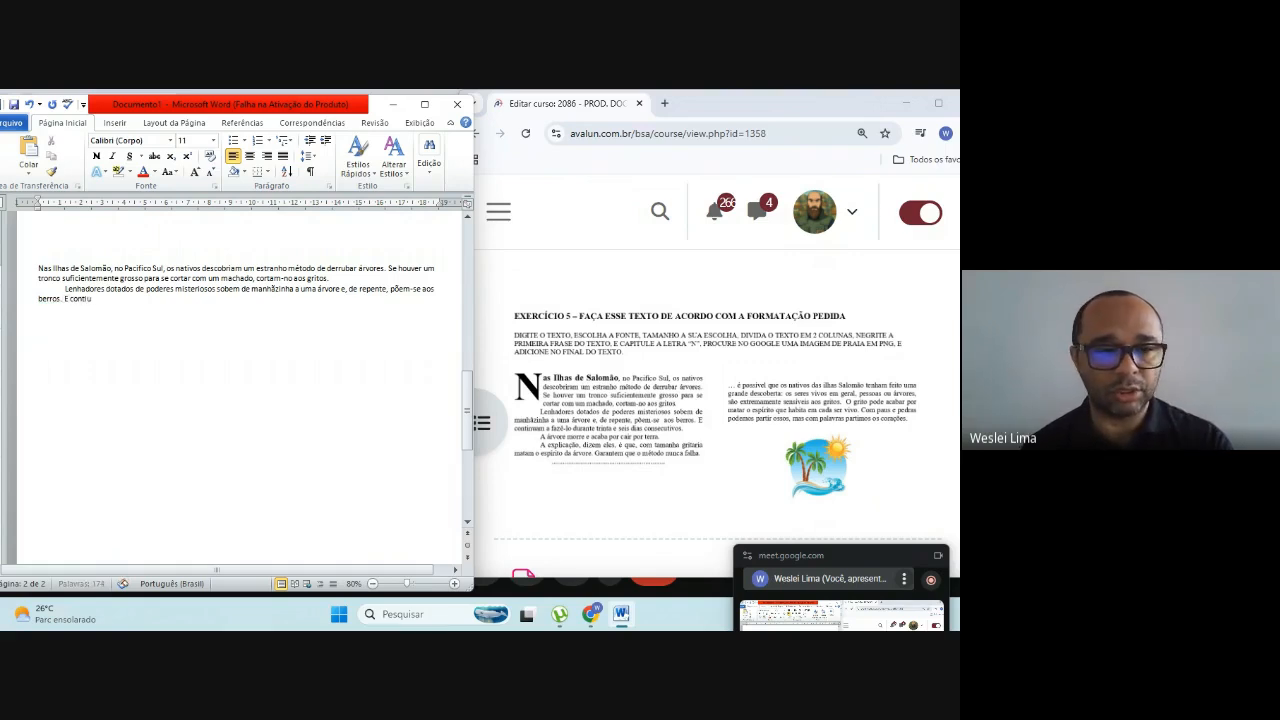
text(am)
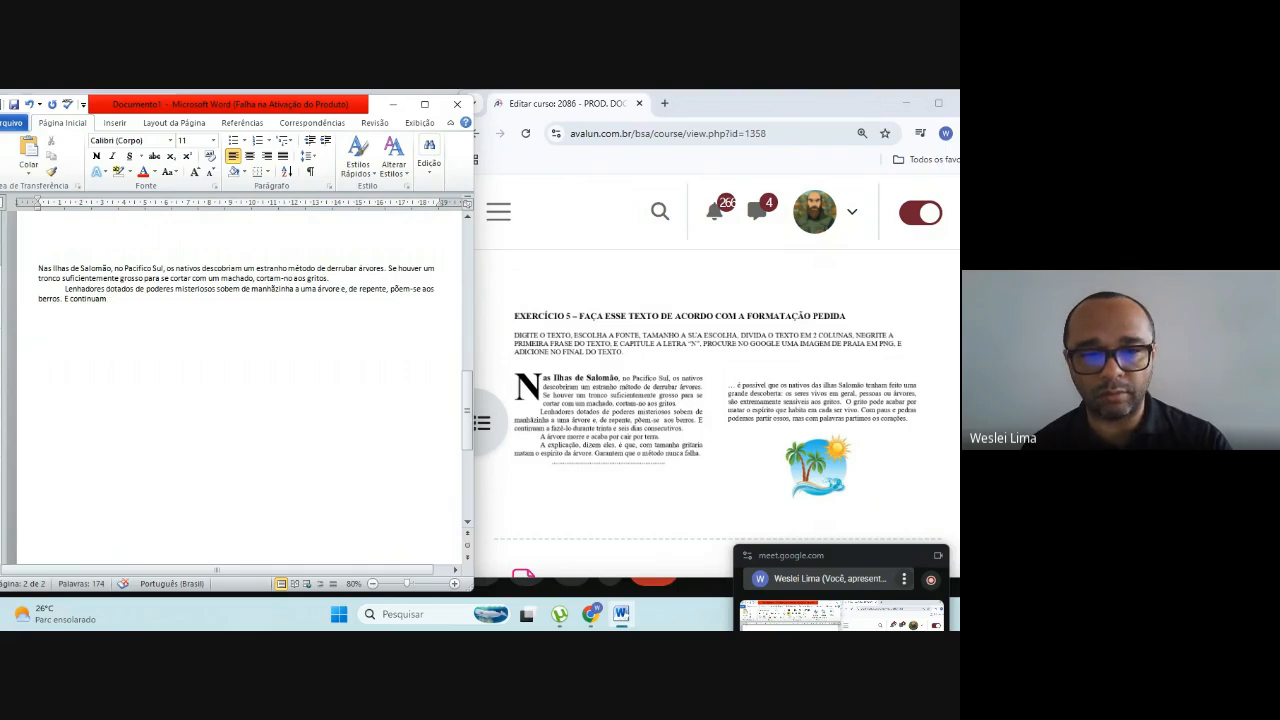
text( a fa)
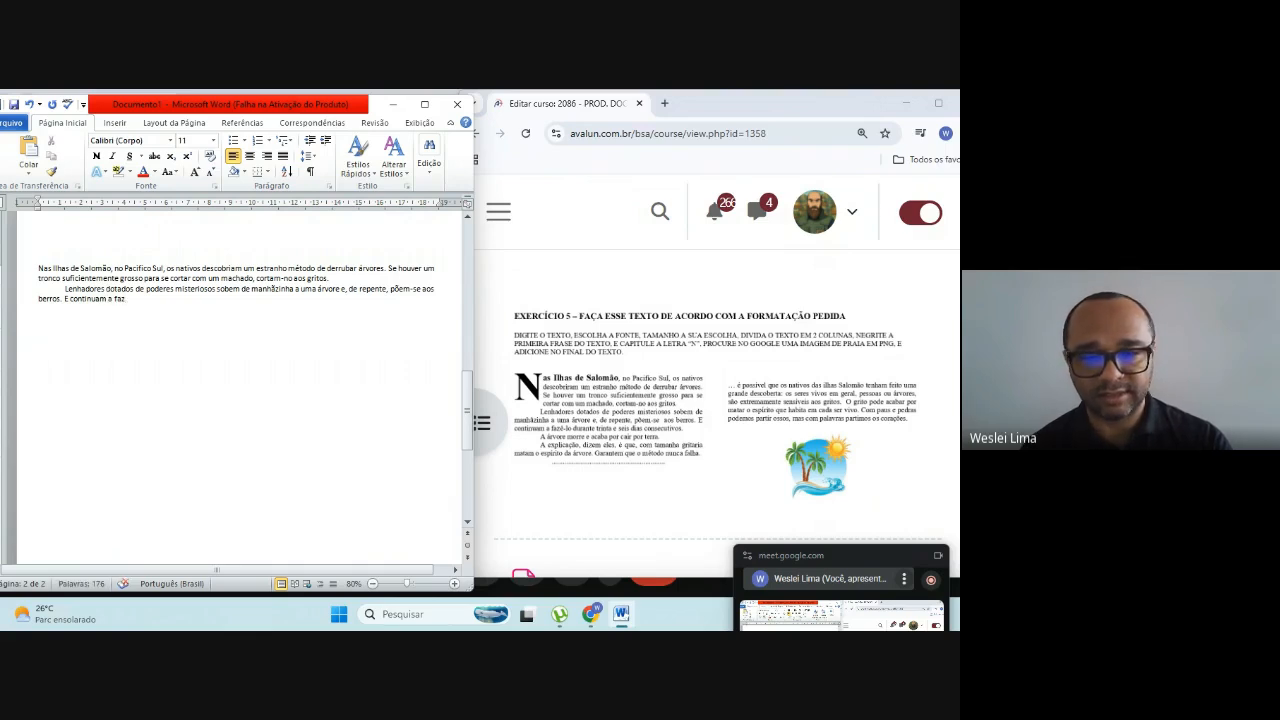
text(z)
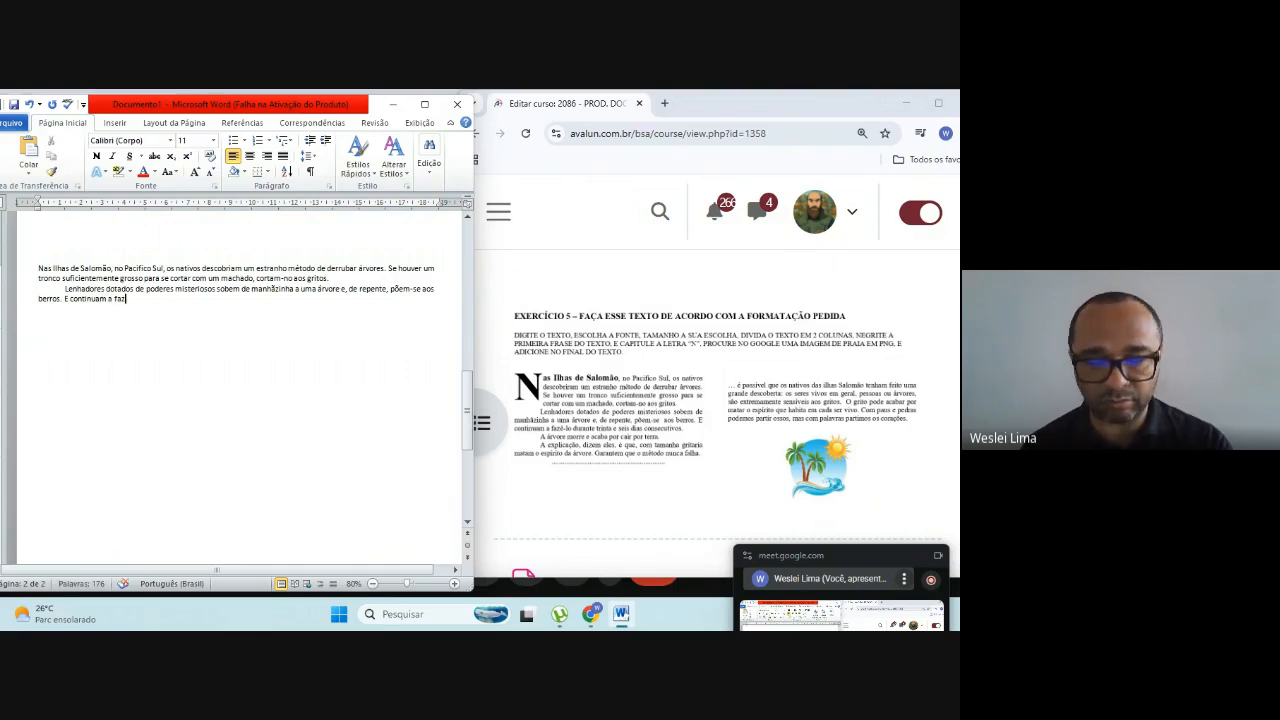
text(ê)
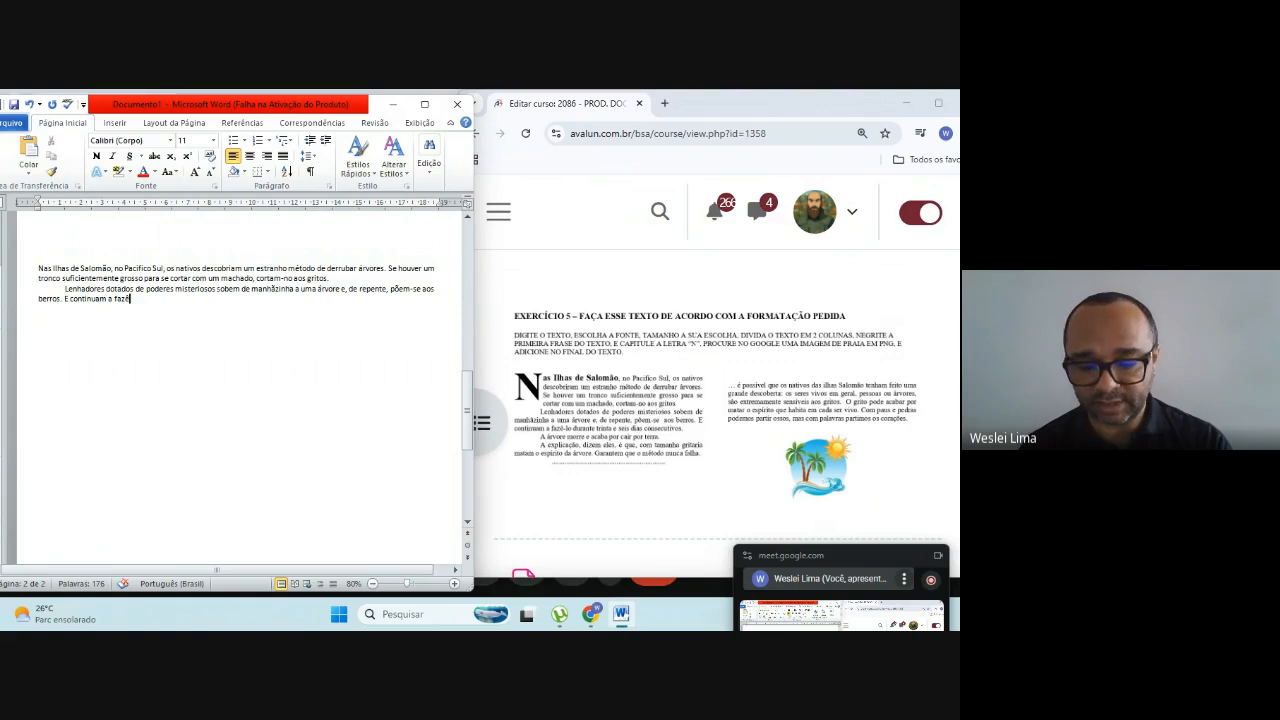
text(-l)
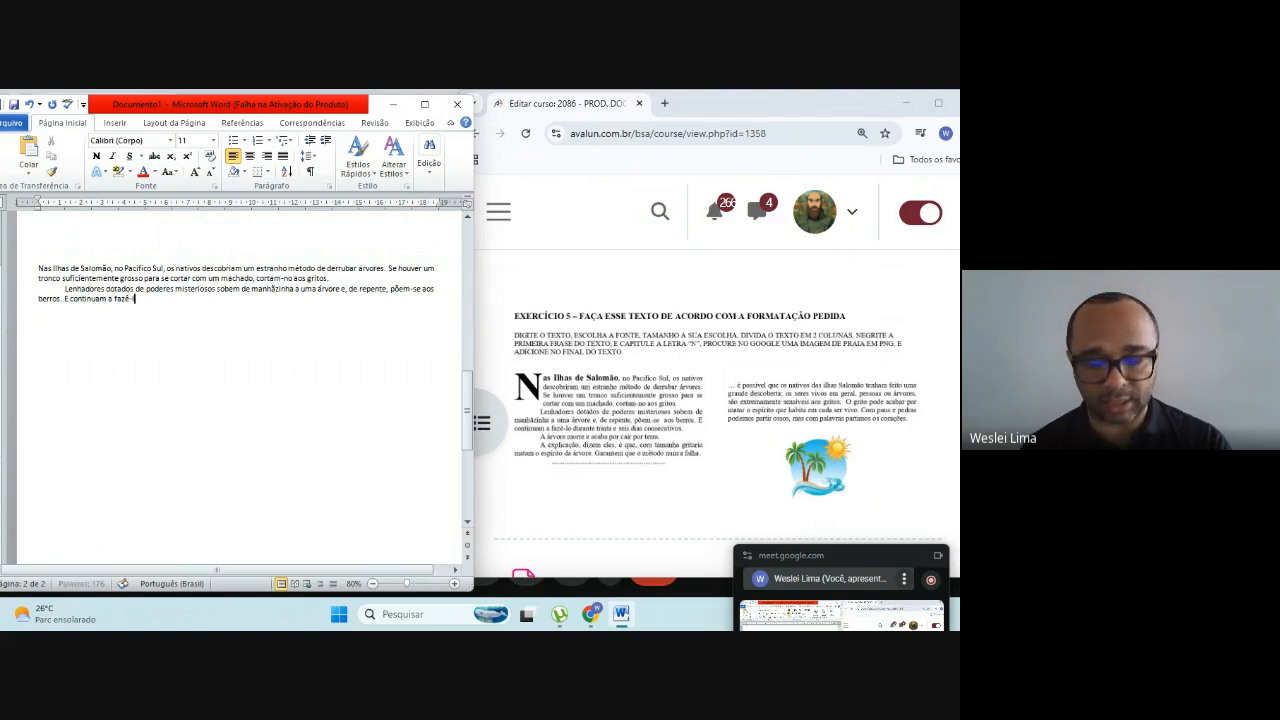
text(o)
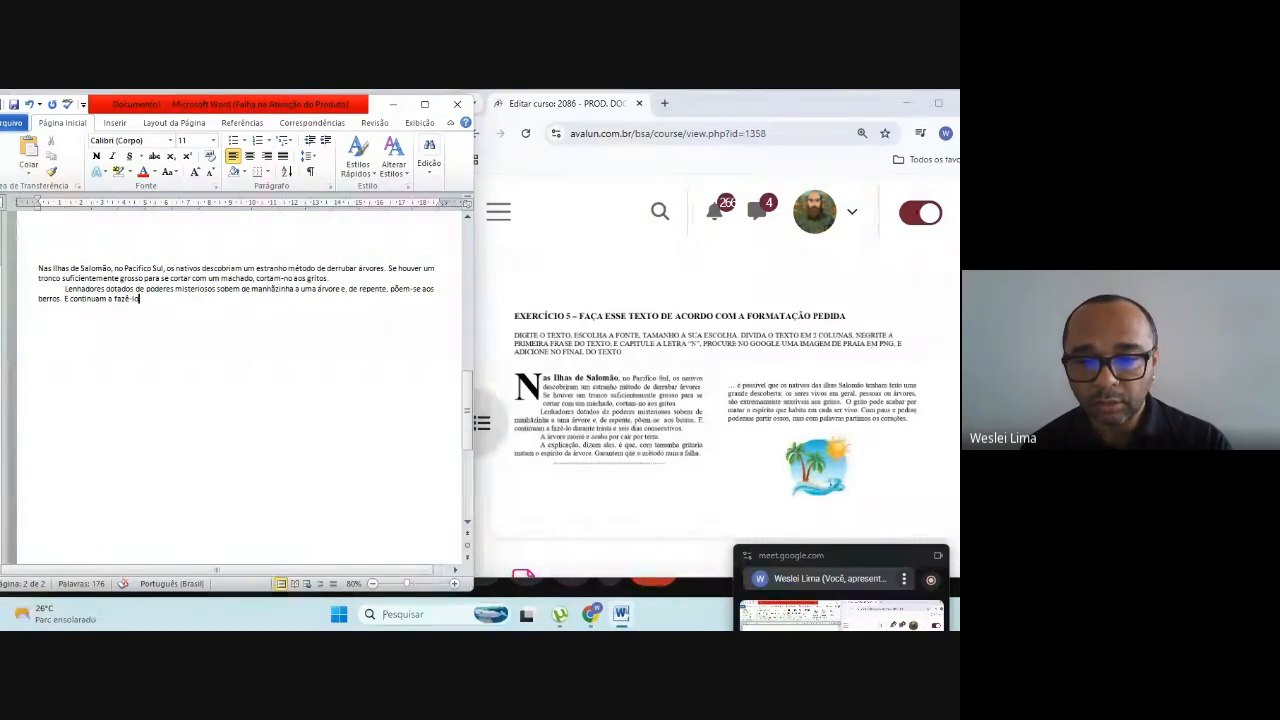
text( duyr)
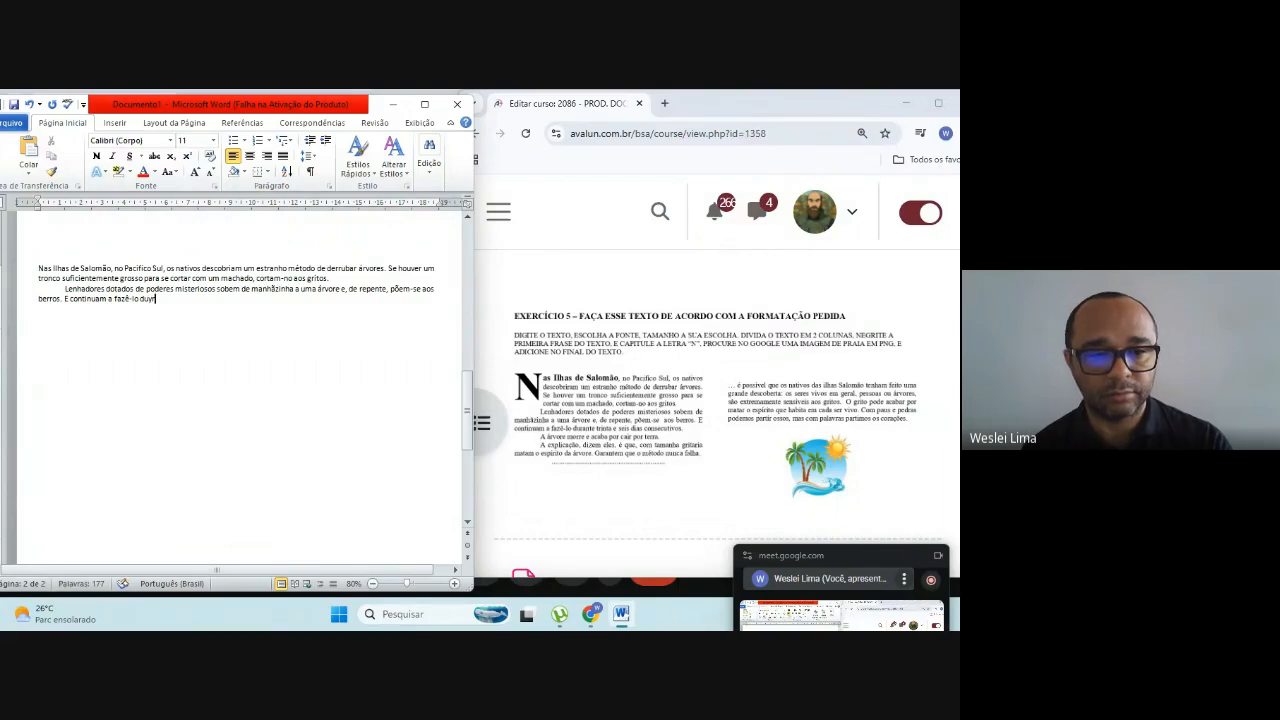
Step: Complete the "E continuam a fazê-lo" sentence with "durante trinta e seis dias consecutivos."
key(BackSpace)
key(BackSpace)
text(rante trinta)
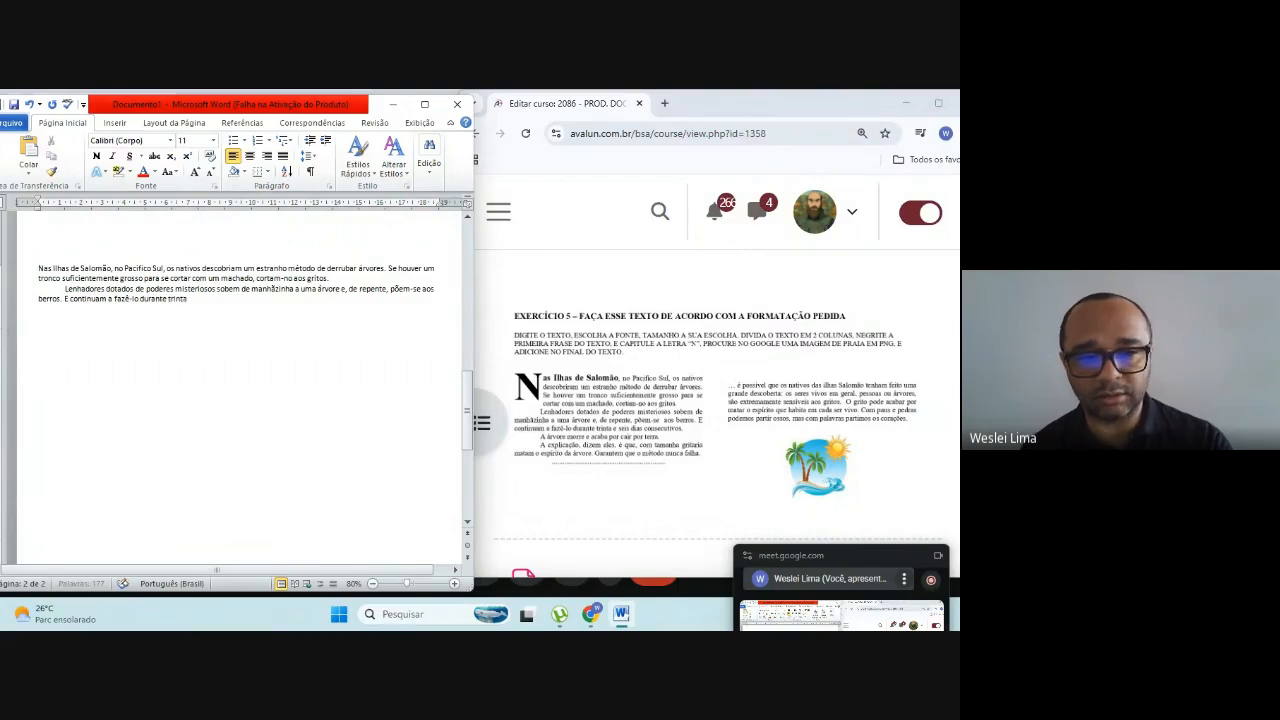
text( e)
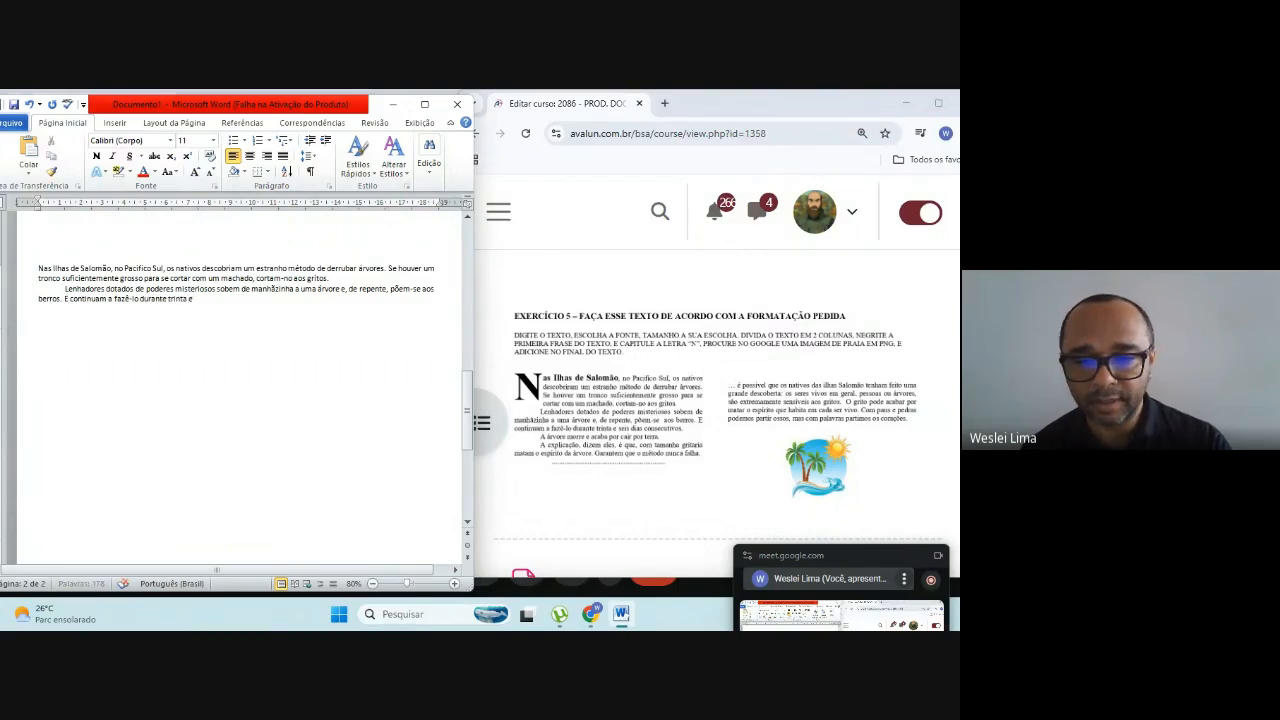
text( seis dias)
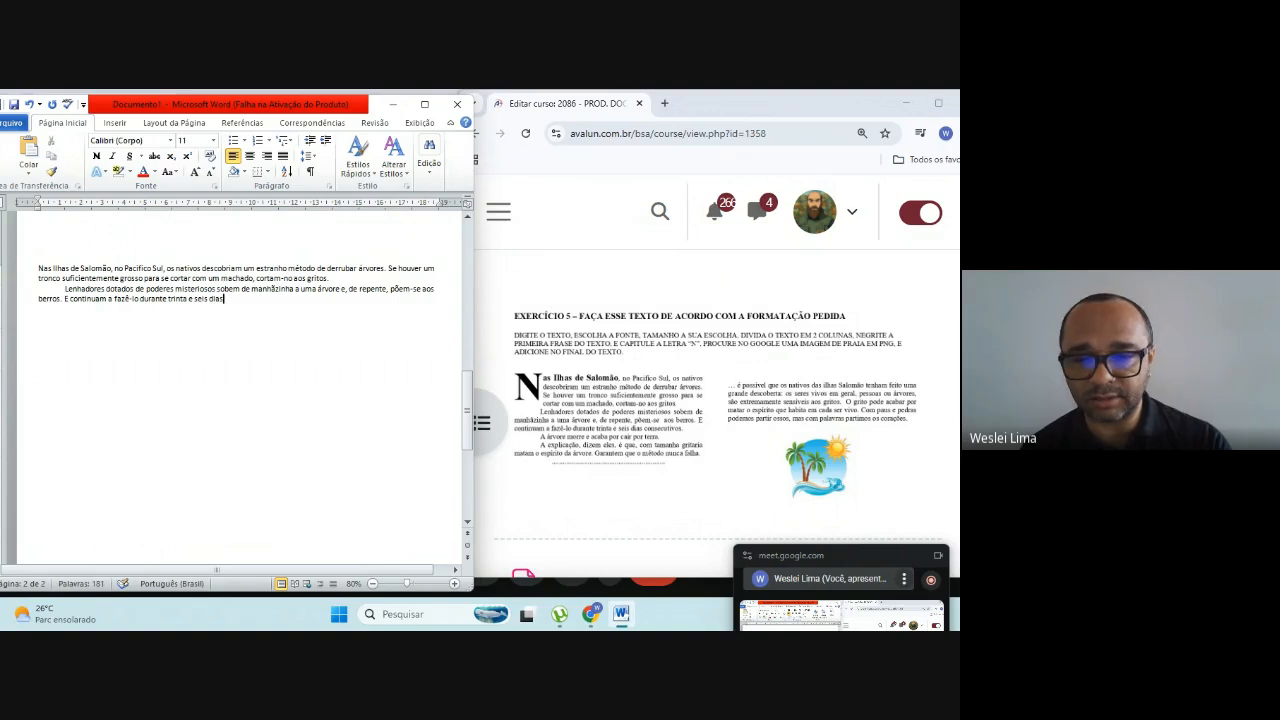
text( consec)
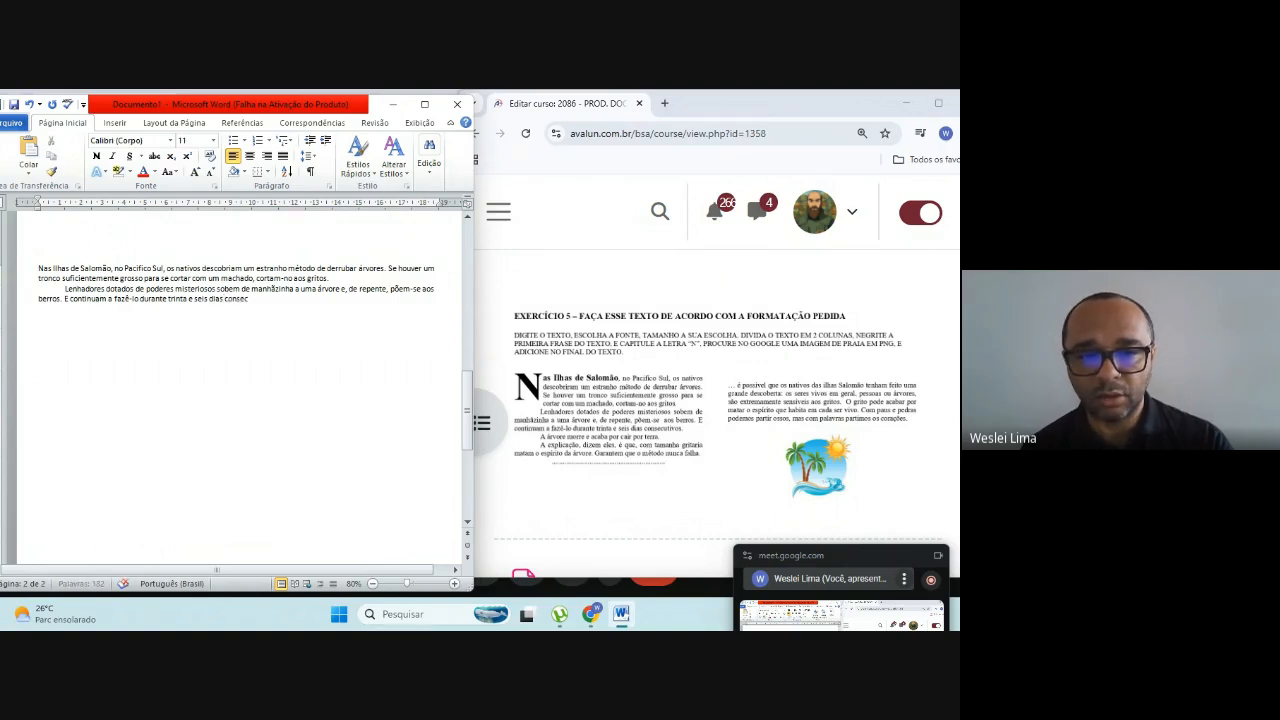
text(ut)
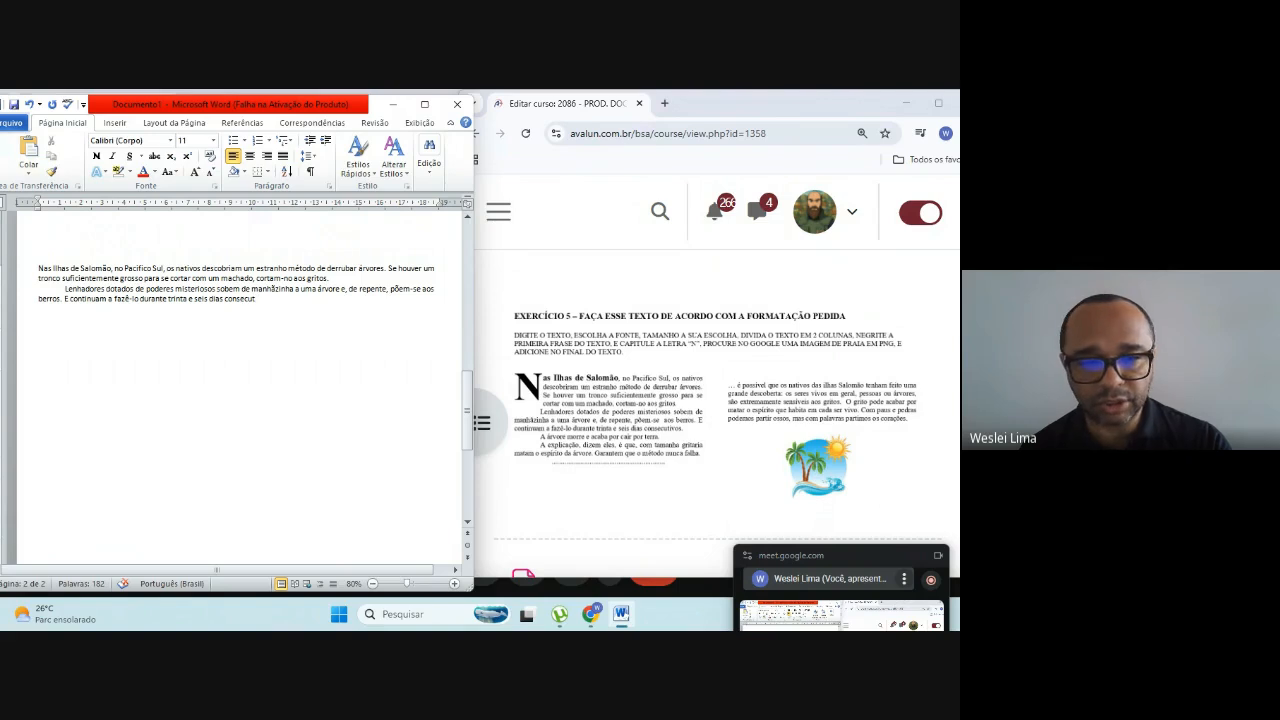
text(ivos)
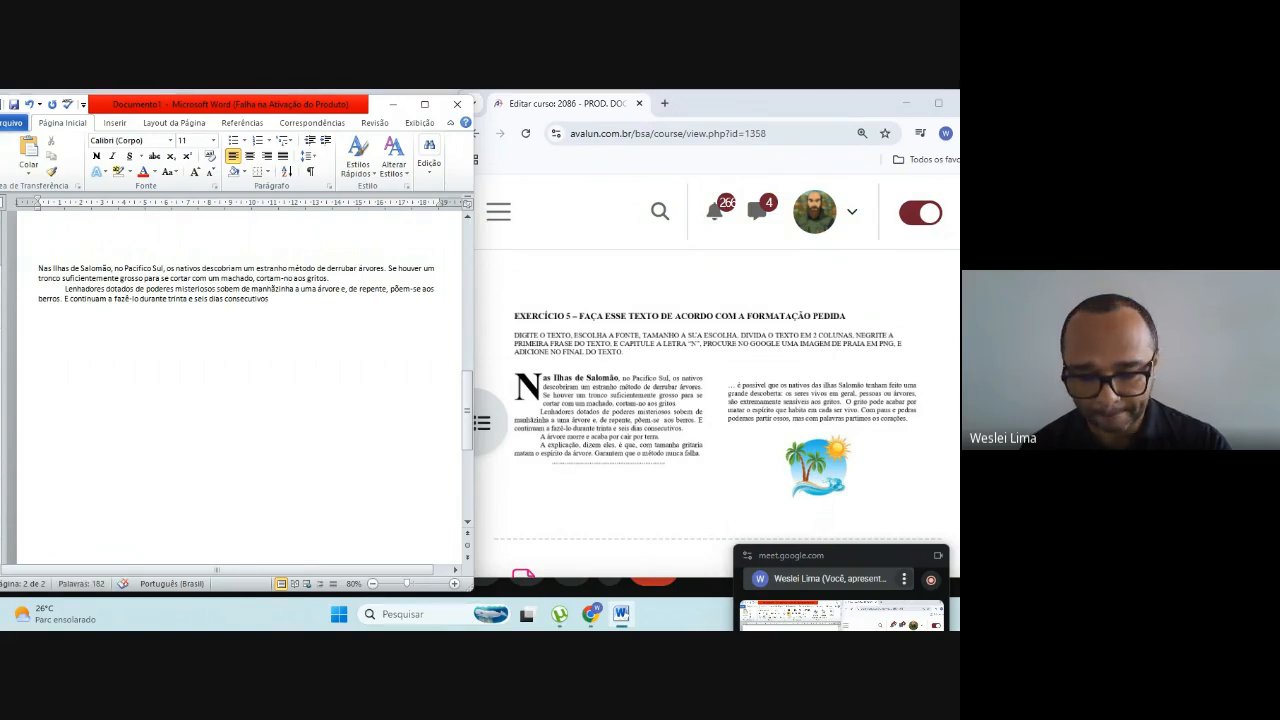
text(.)
Step: Start a new indented paragraph below the "Lenhadores" paragraph with "A árvore"
key(Return)
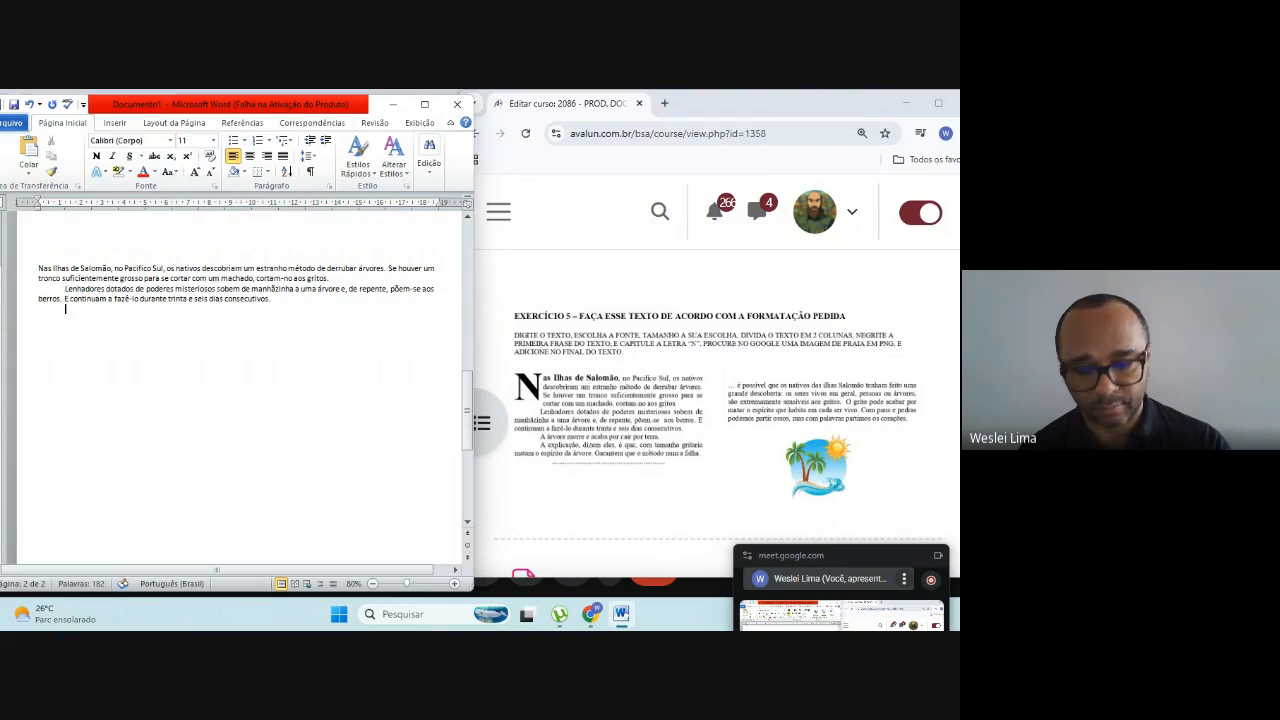
text(A)
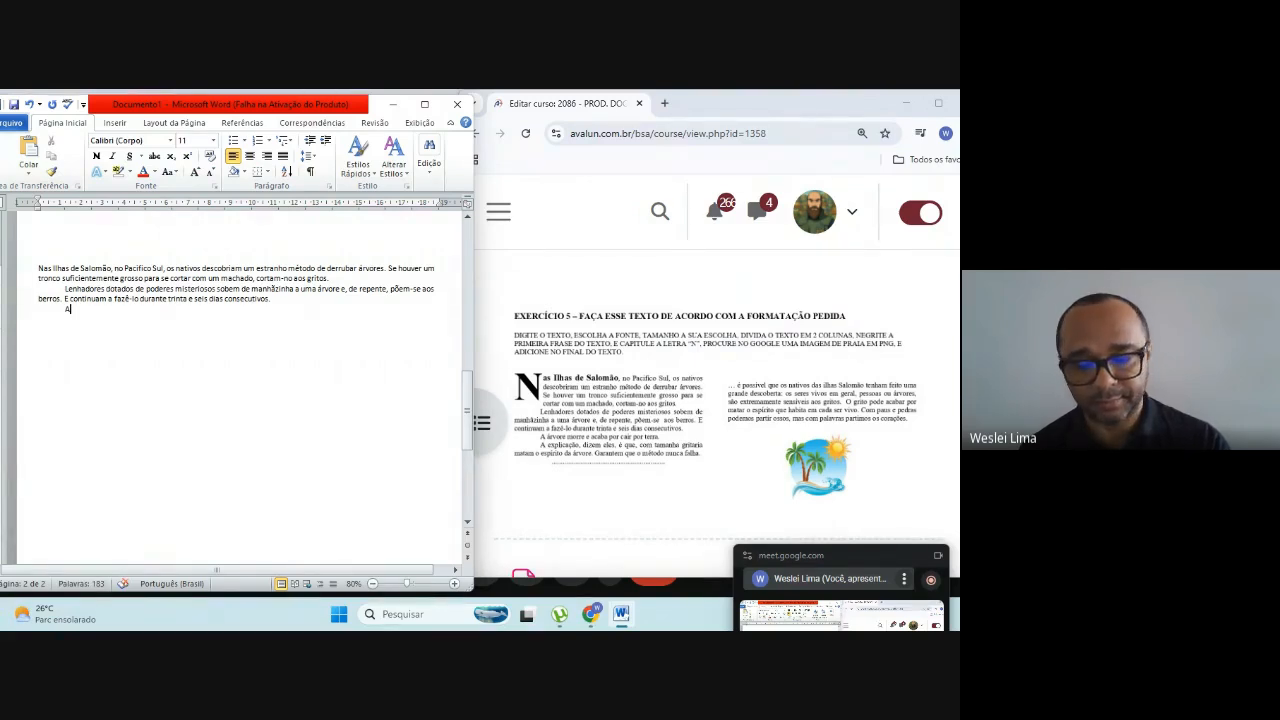
text( árv)
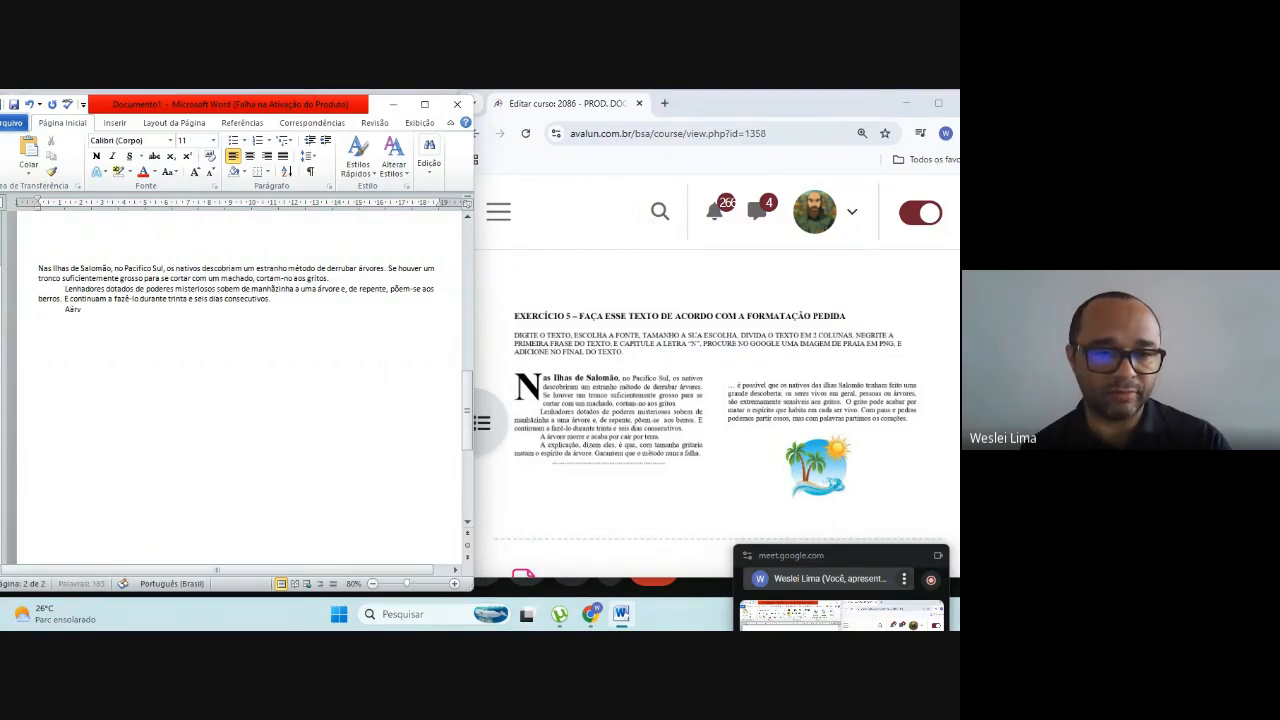
key(BackSpace)
key(BackSpace)
key(BackSpace)
text(ár)
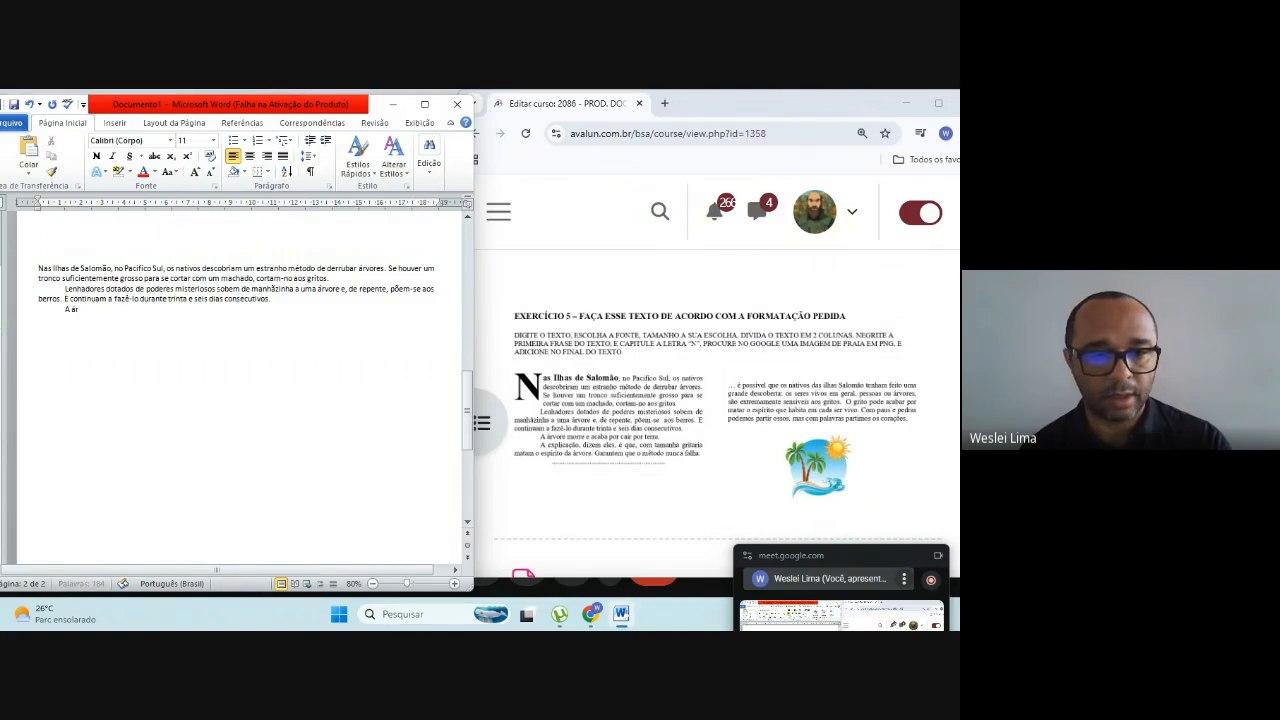
text(vore)
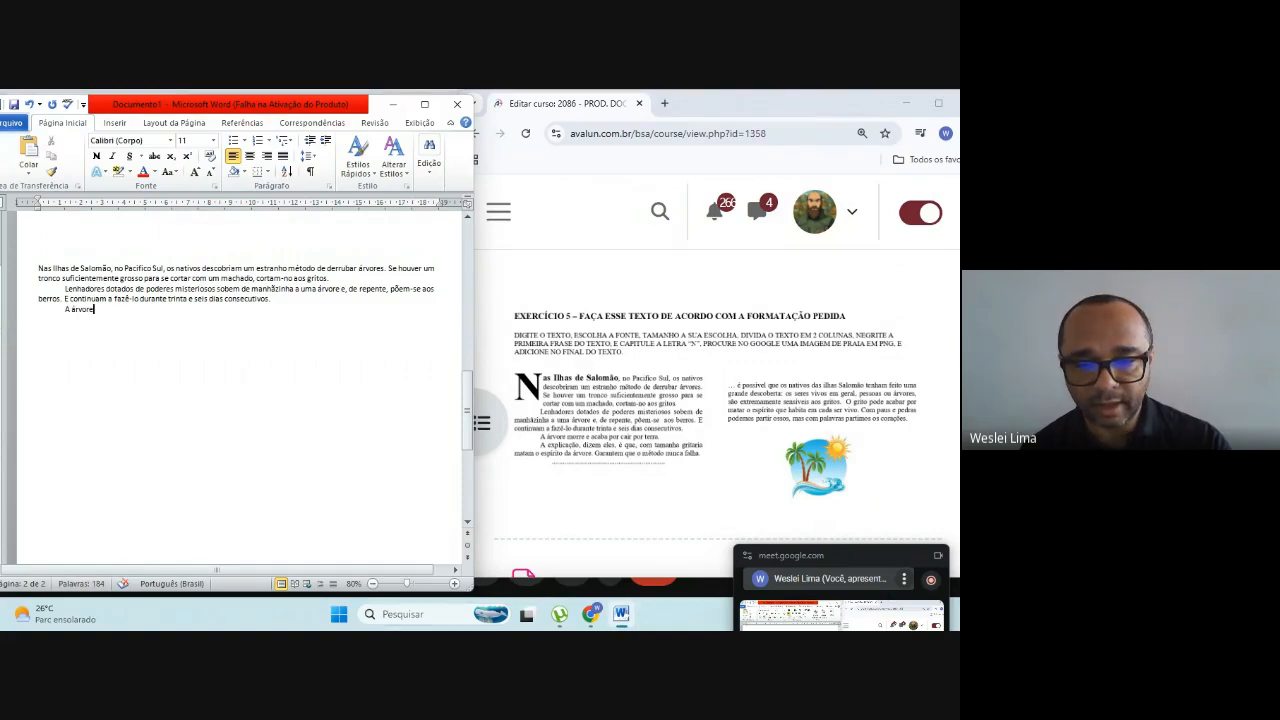
text( morre )
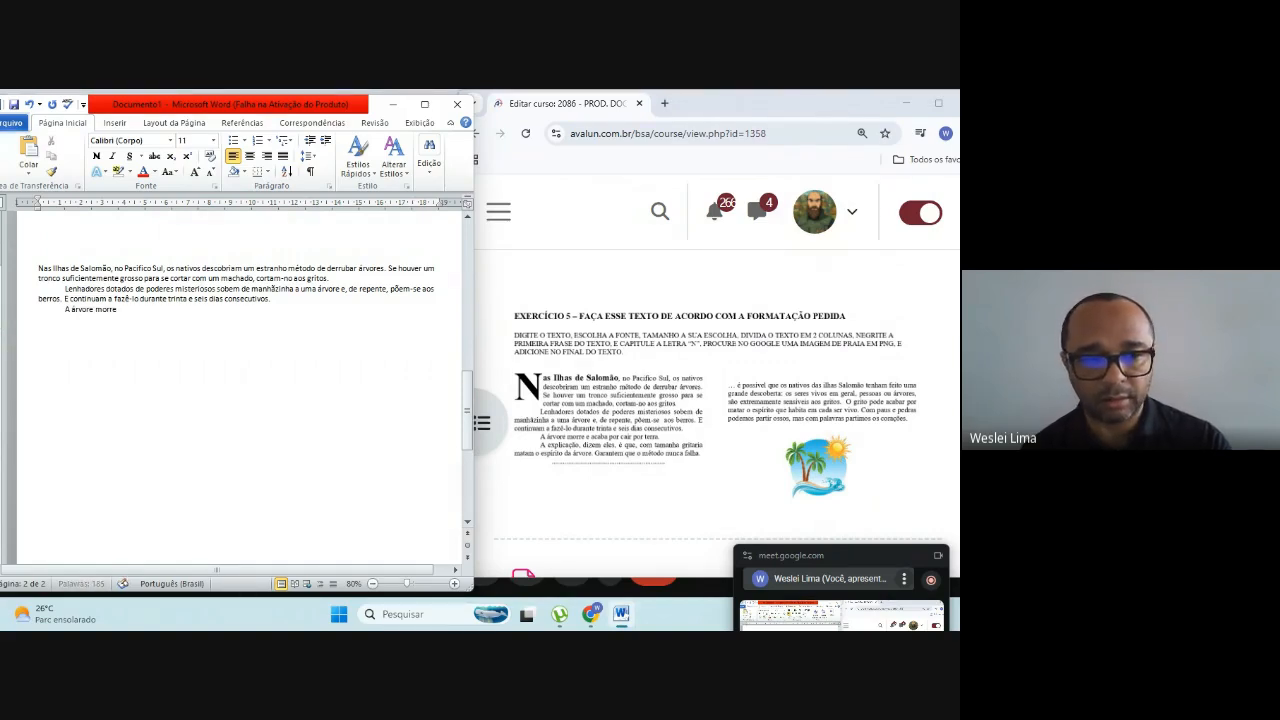
text(e acaba)
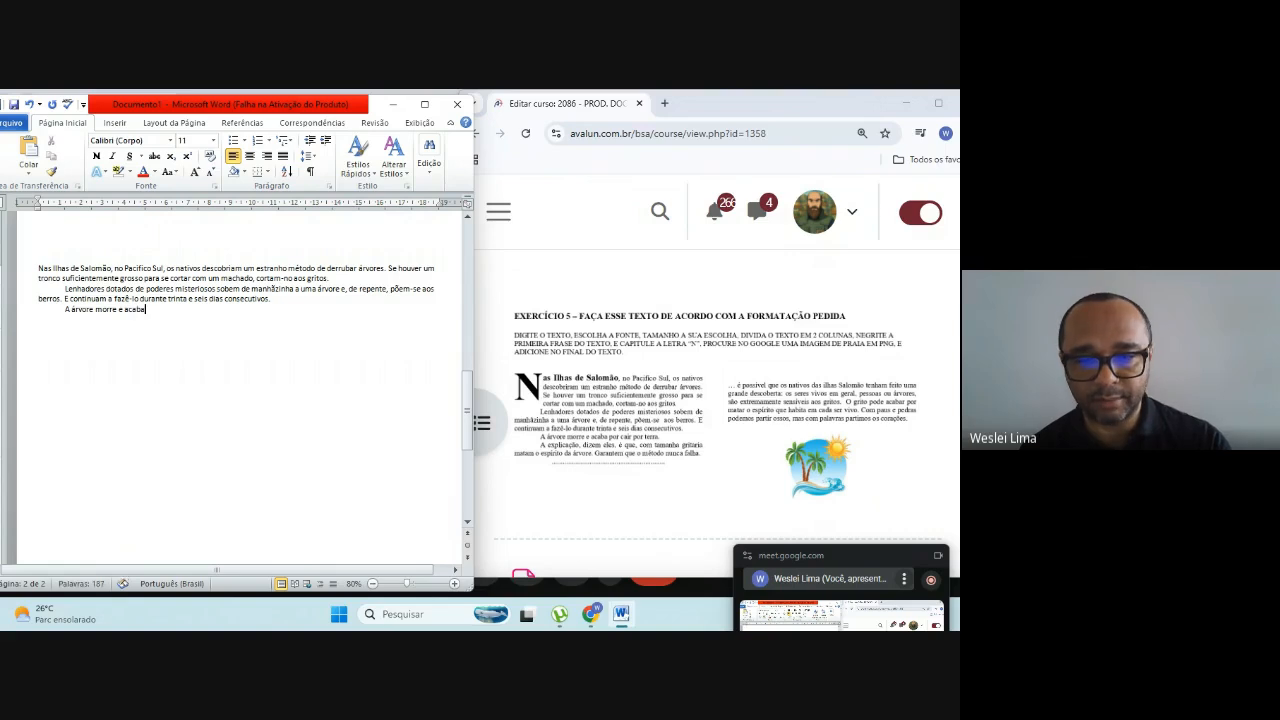
text( por cai)
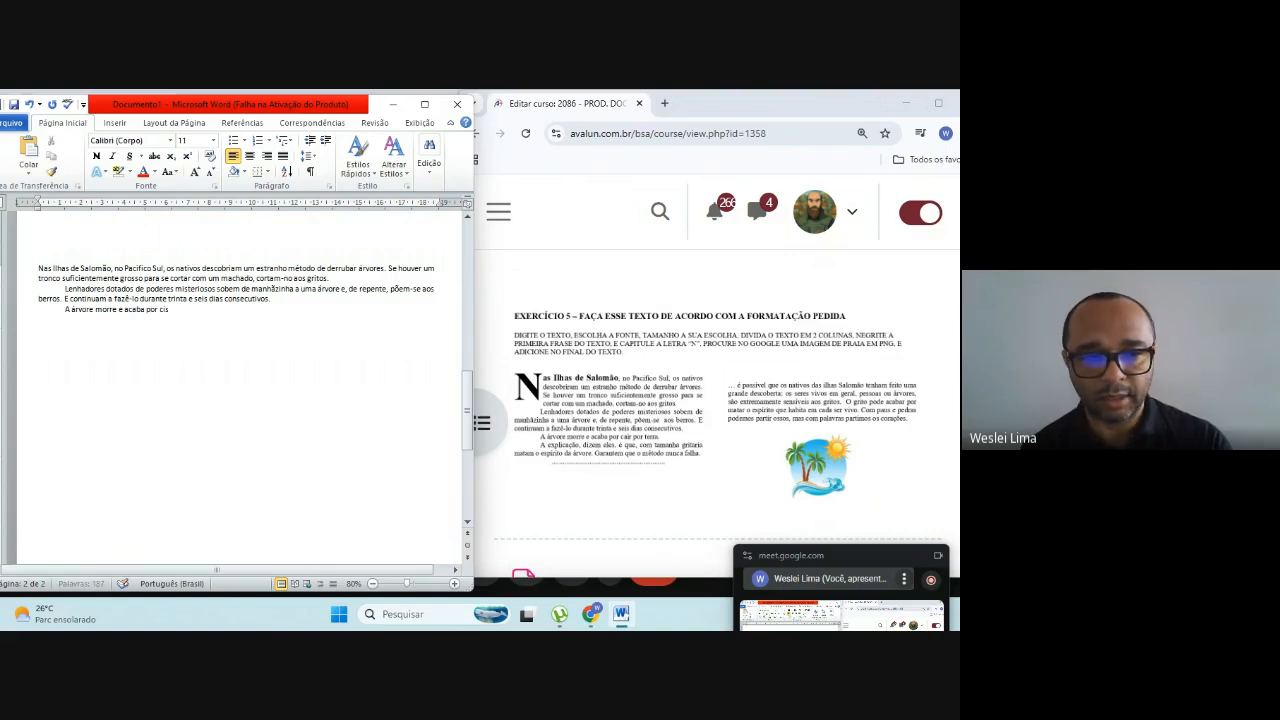
text(r)
text( por )
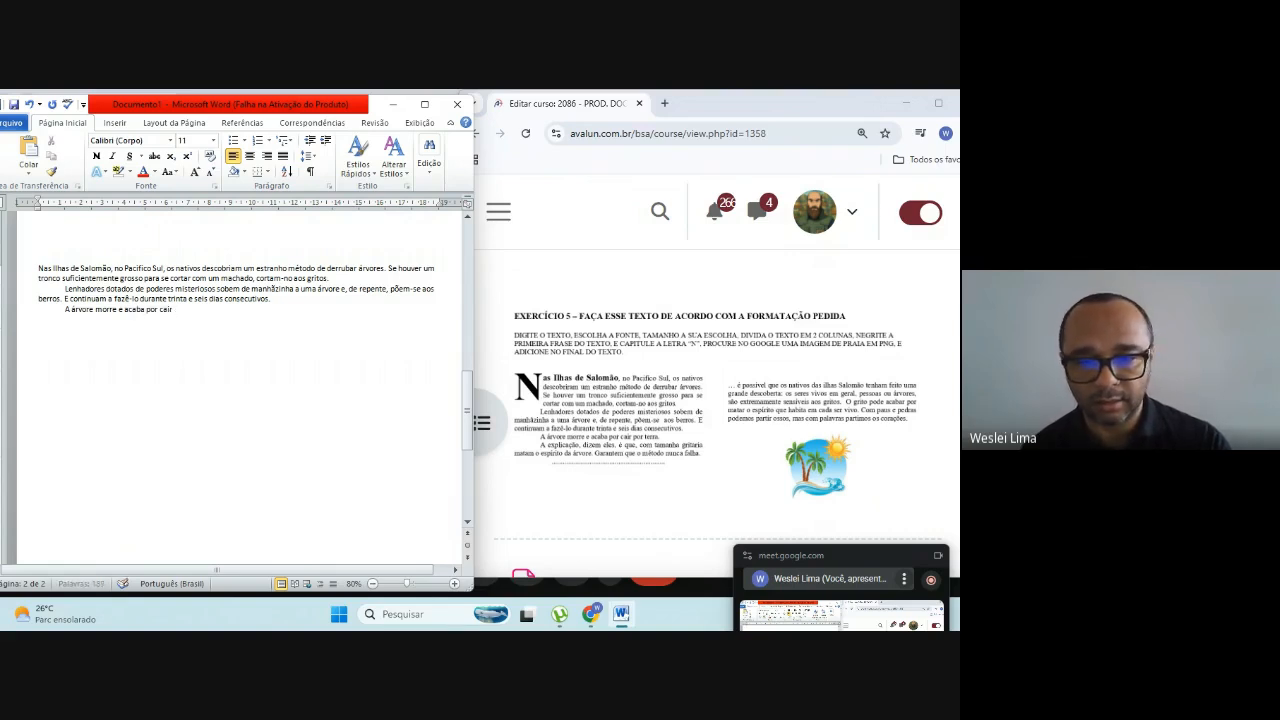
text(terra.)
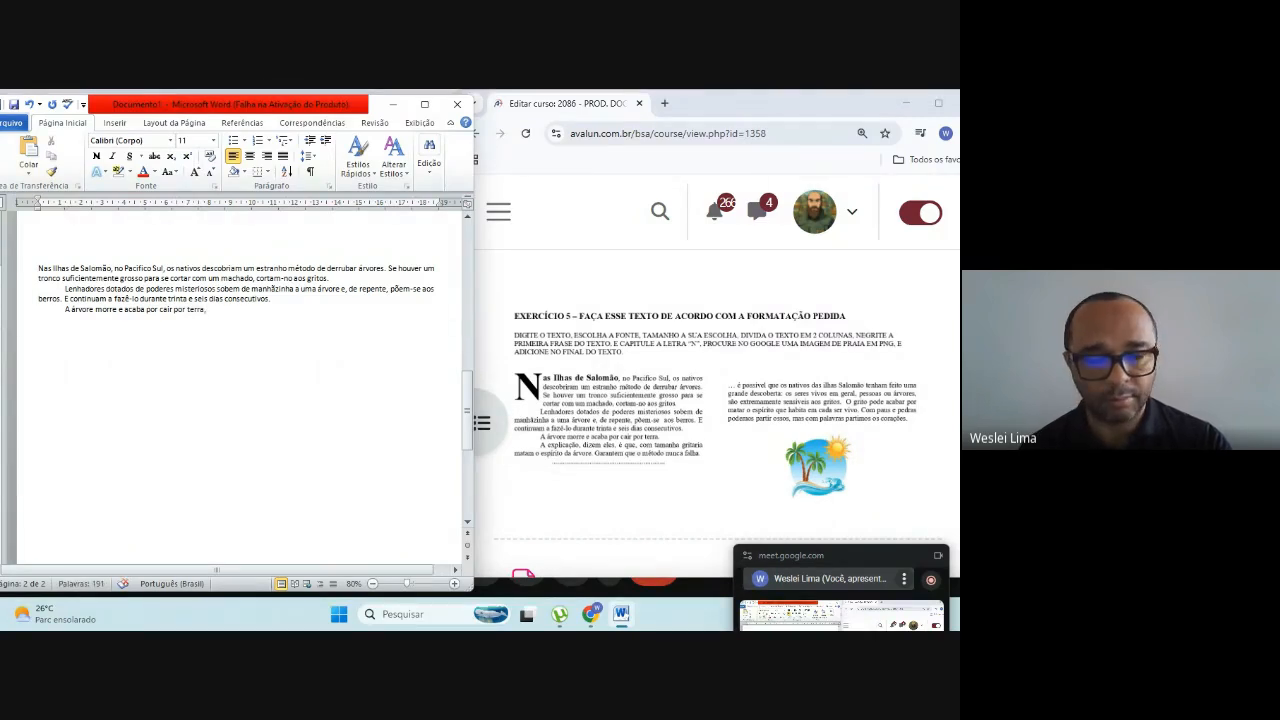
Step: Begin another indented paragraph below "A árvore morre" with "A explicação, dizem eles, é que,"
key(Return)
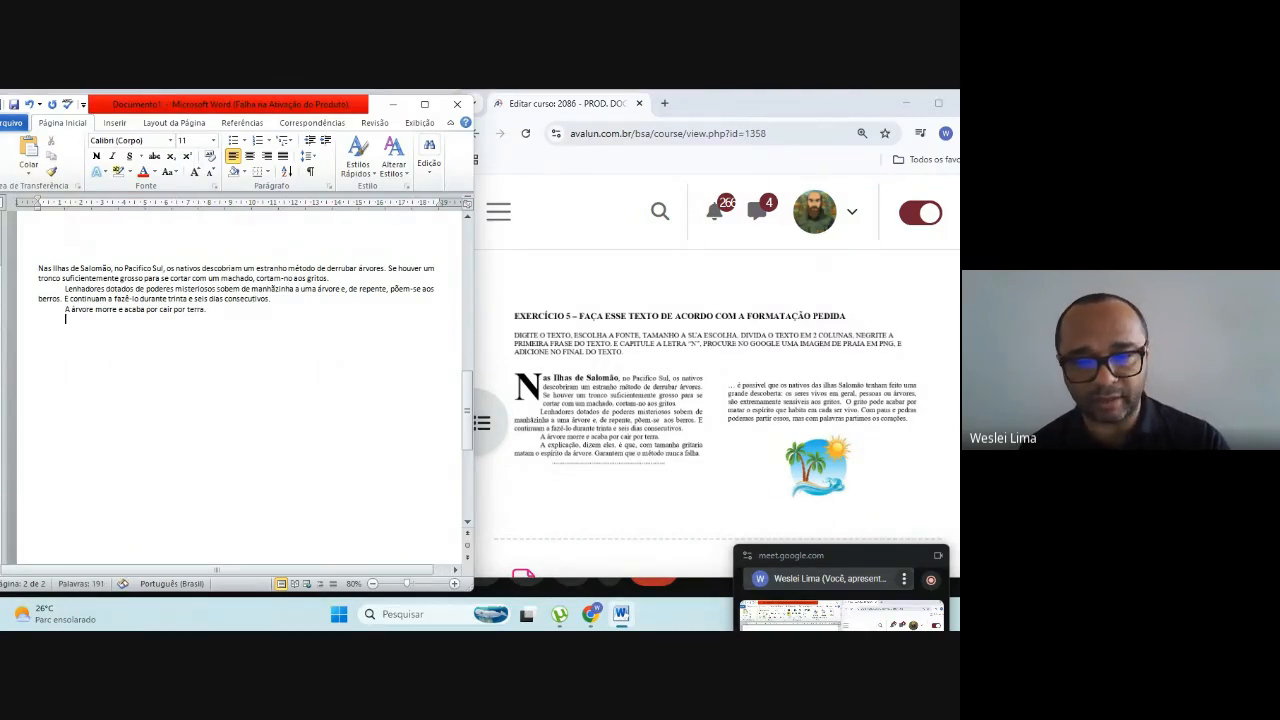
text(A exp)
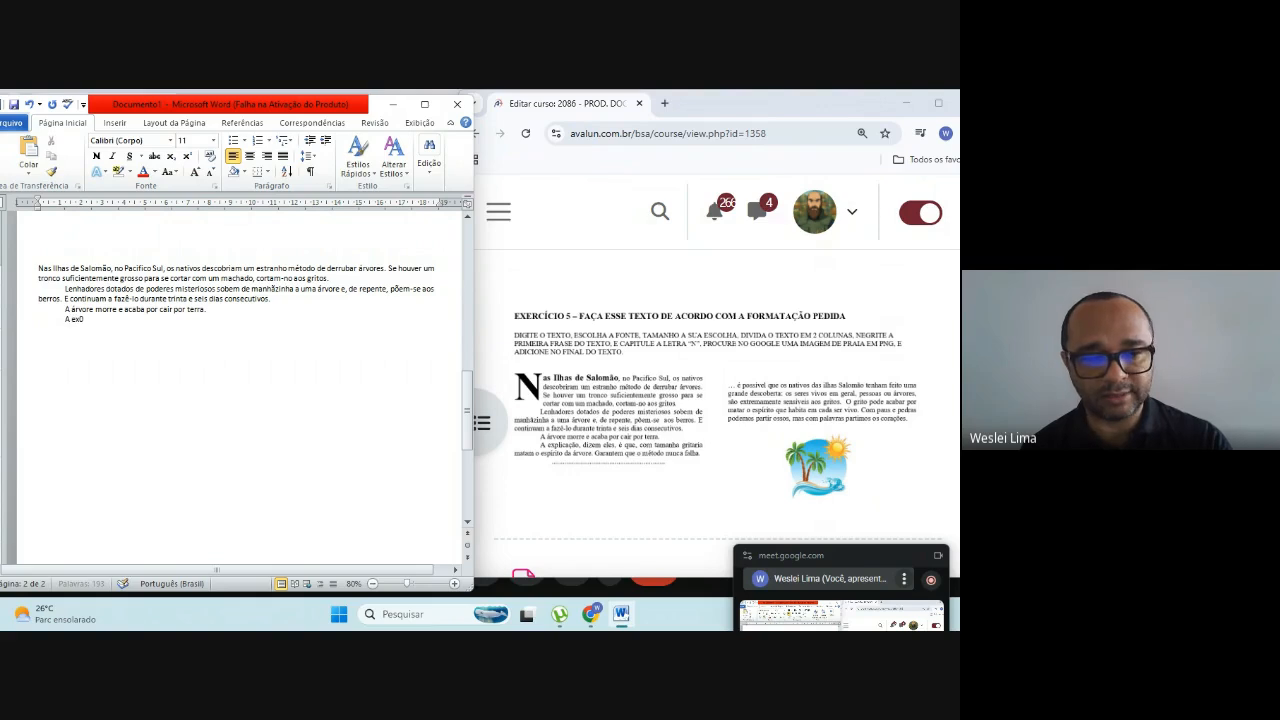
text(licação)
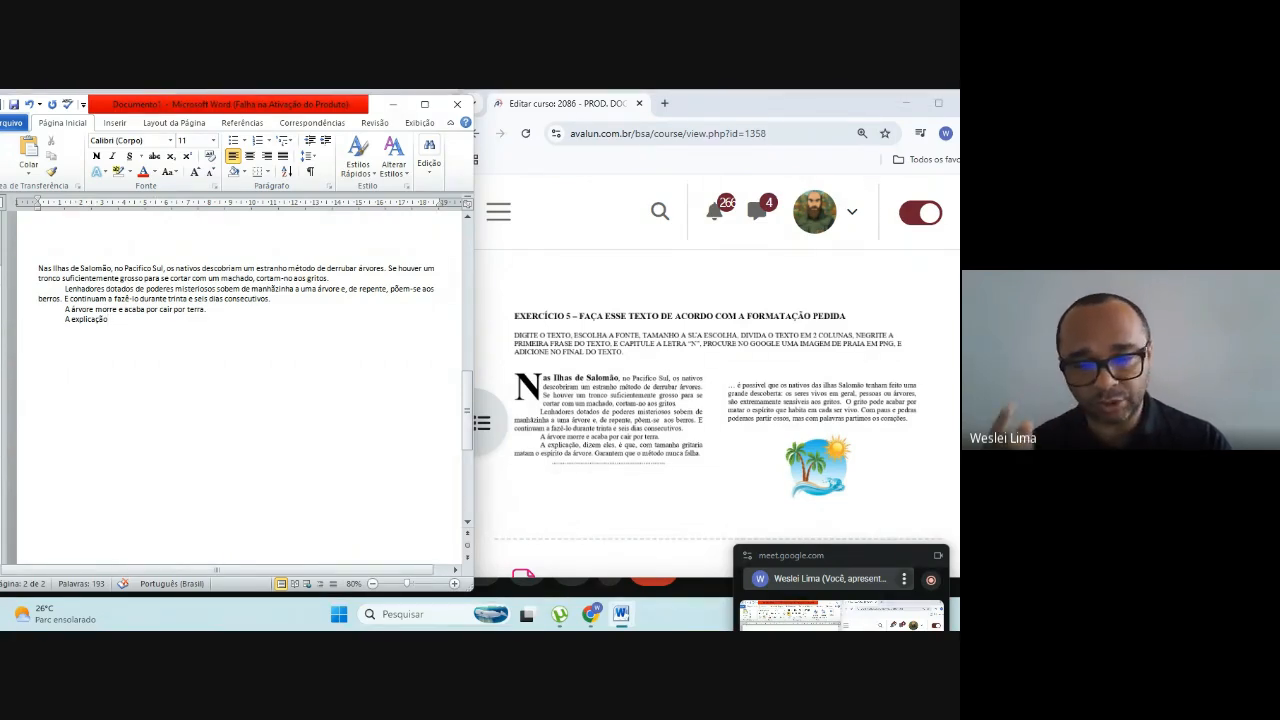
text(, dizem eles,)
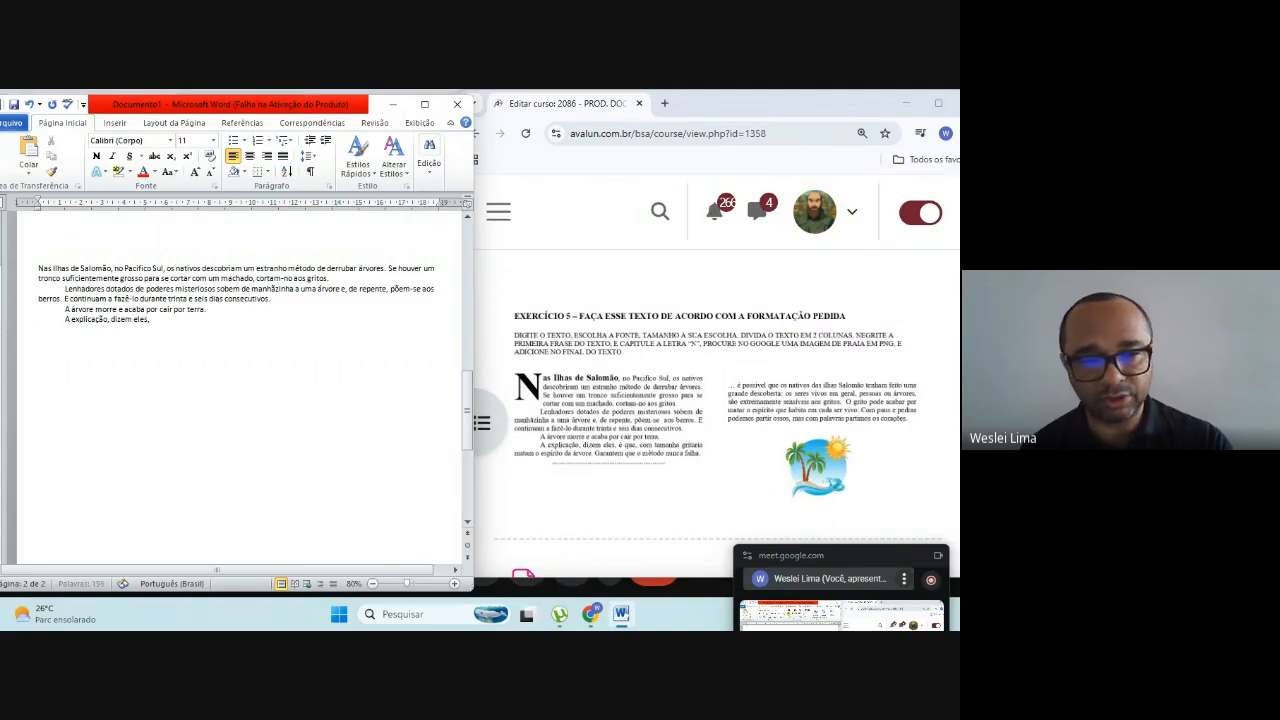
text(é)
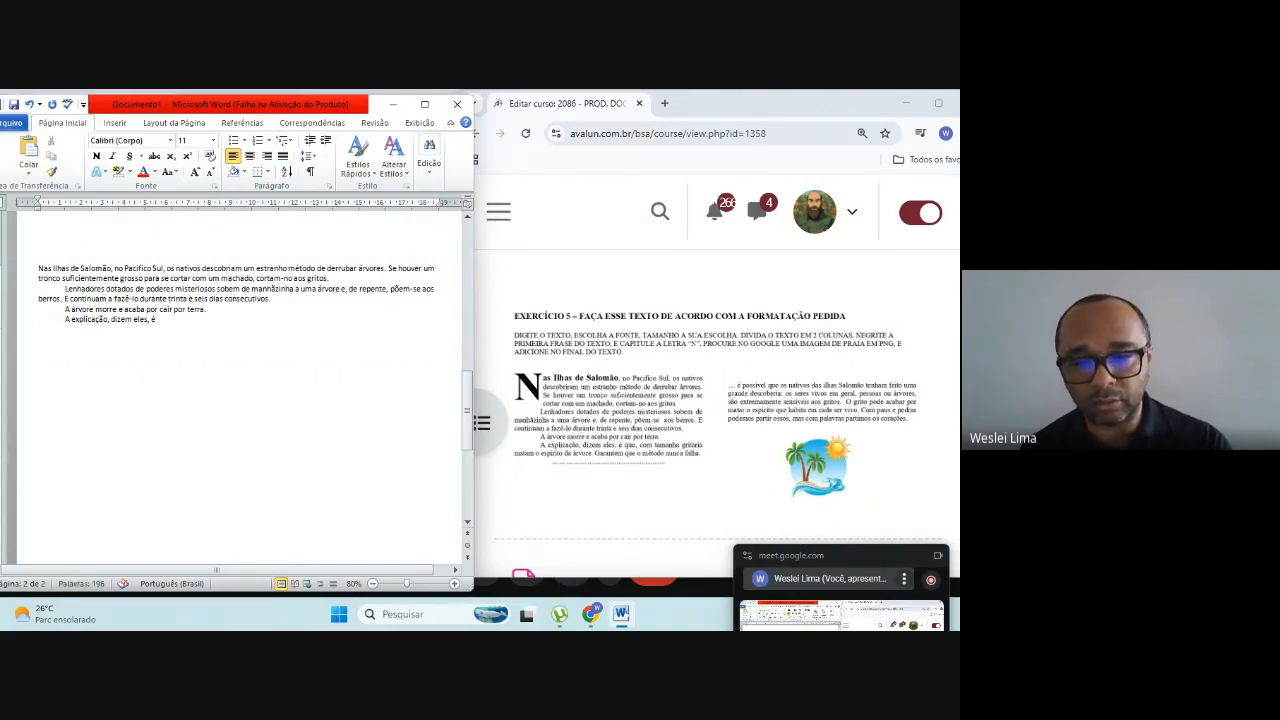
text( que)
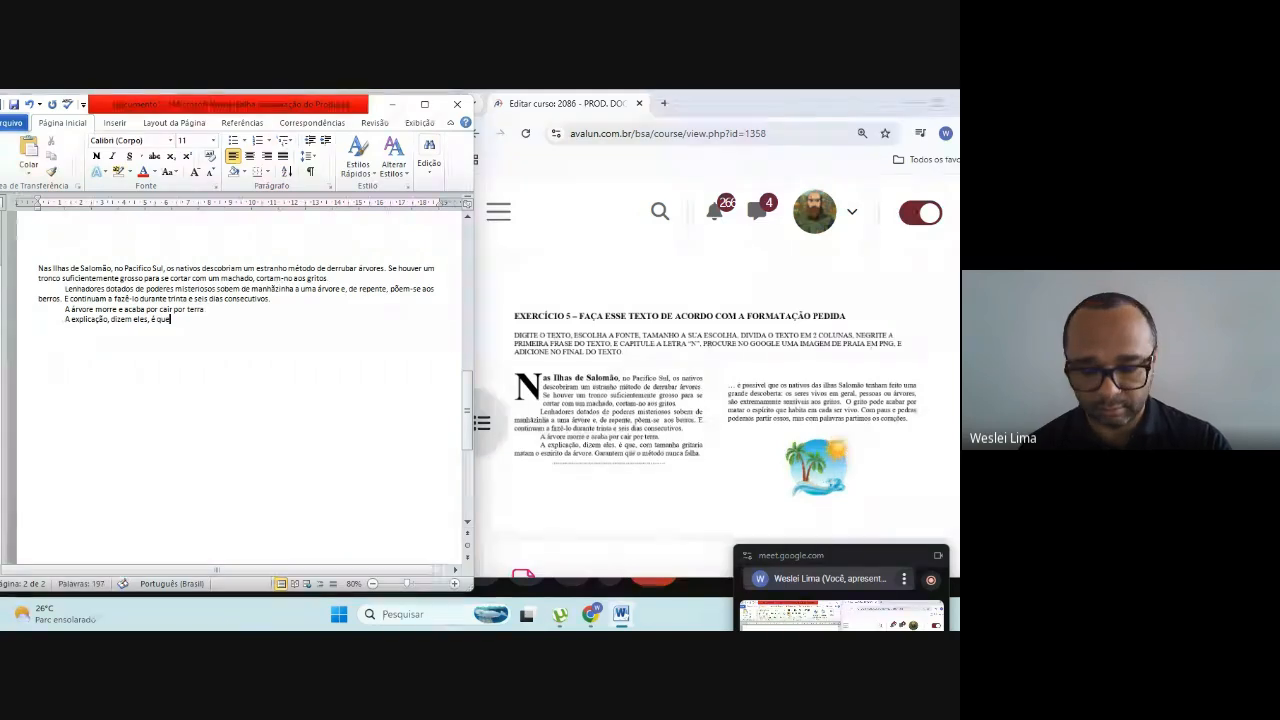
text(, com )
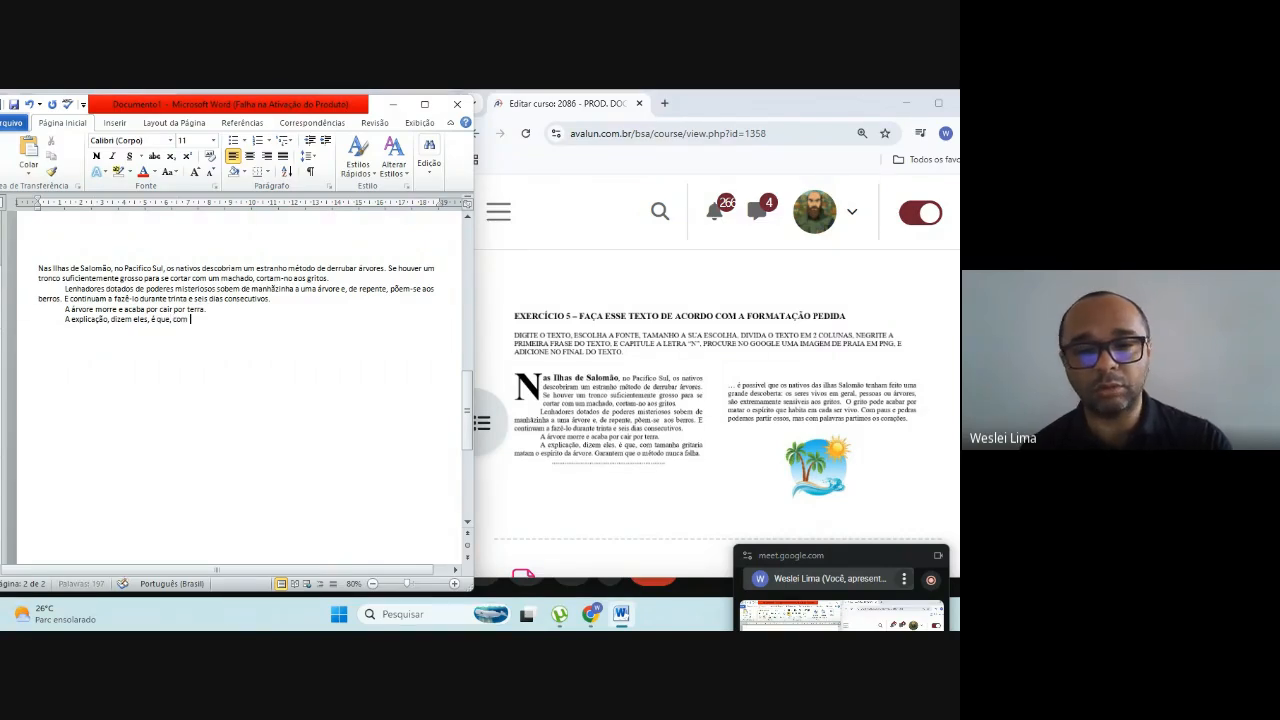
text(tamanha)
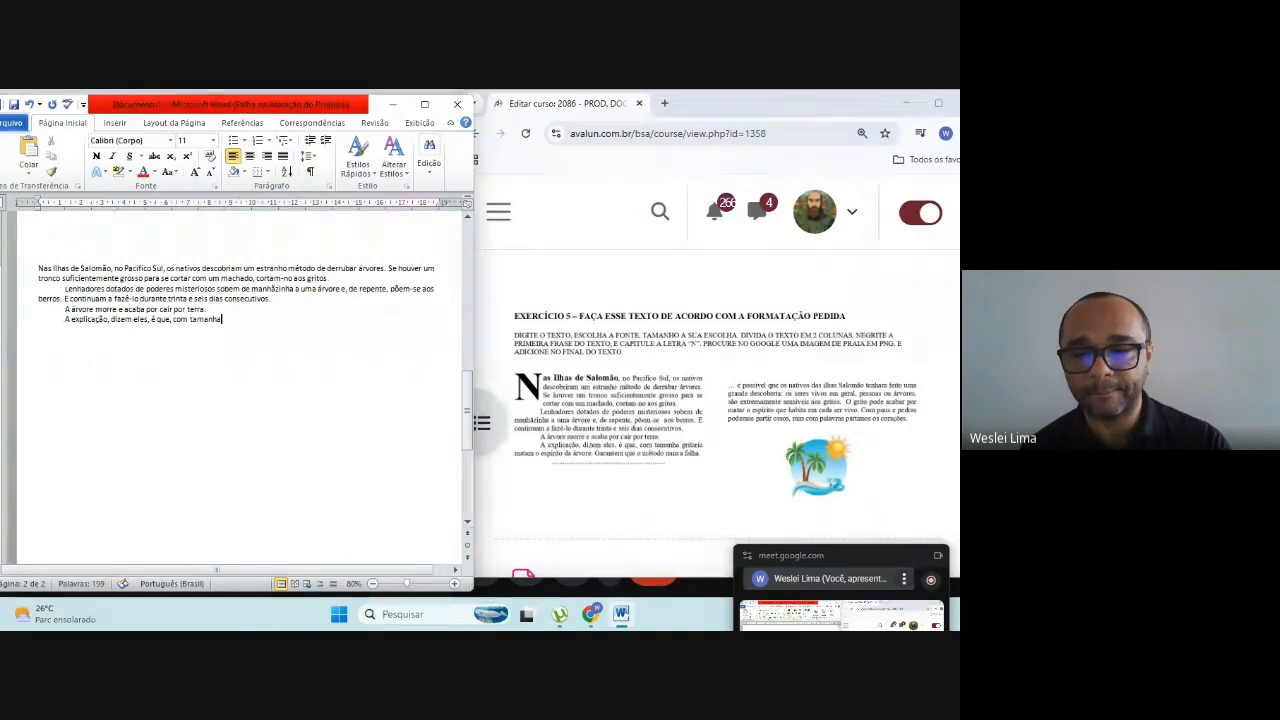
text( gritari)
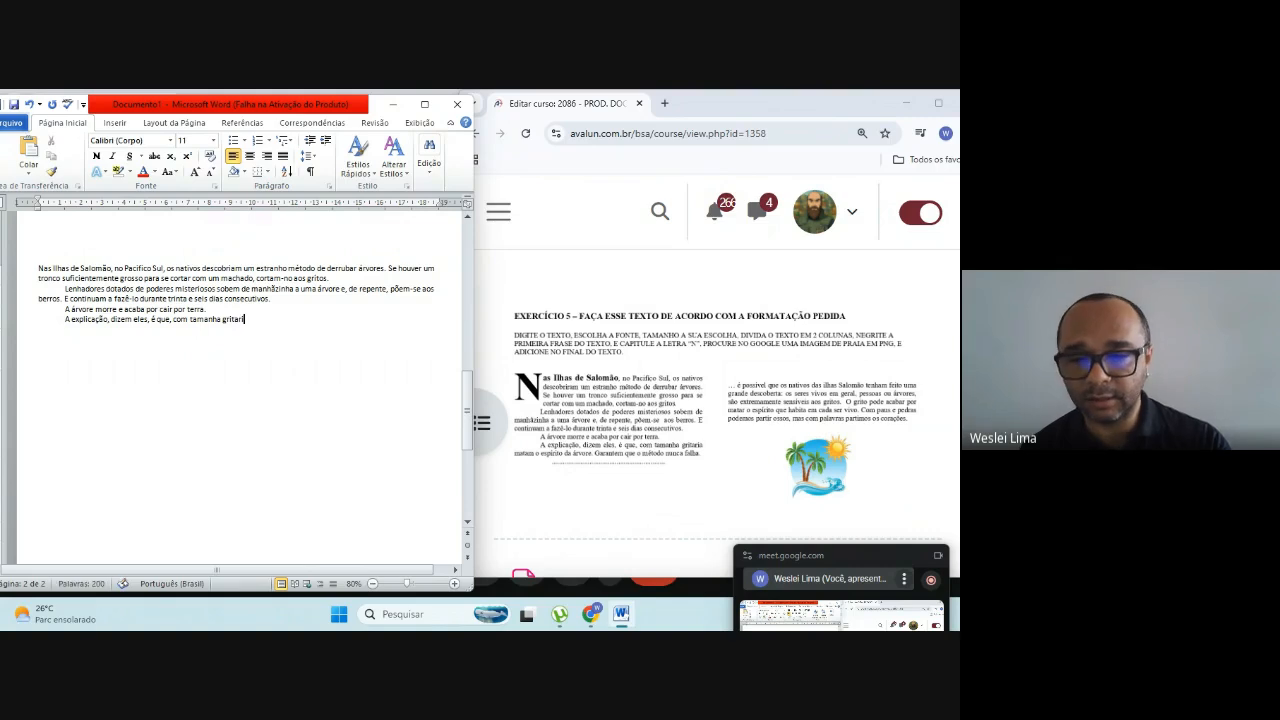
text(a matam)
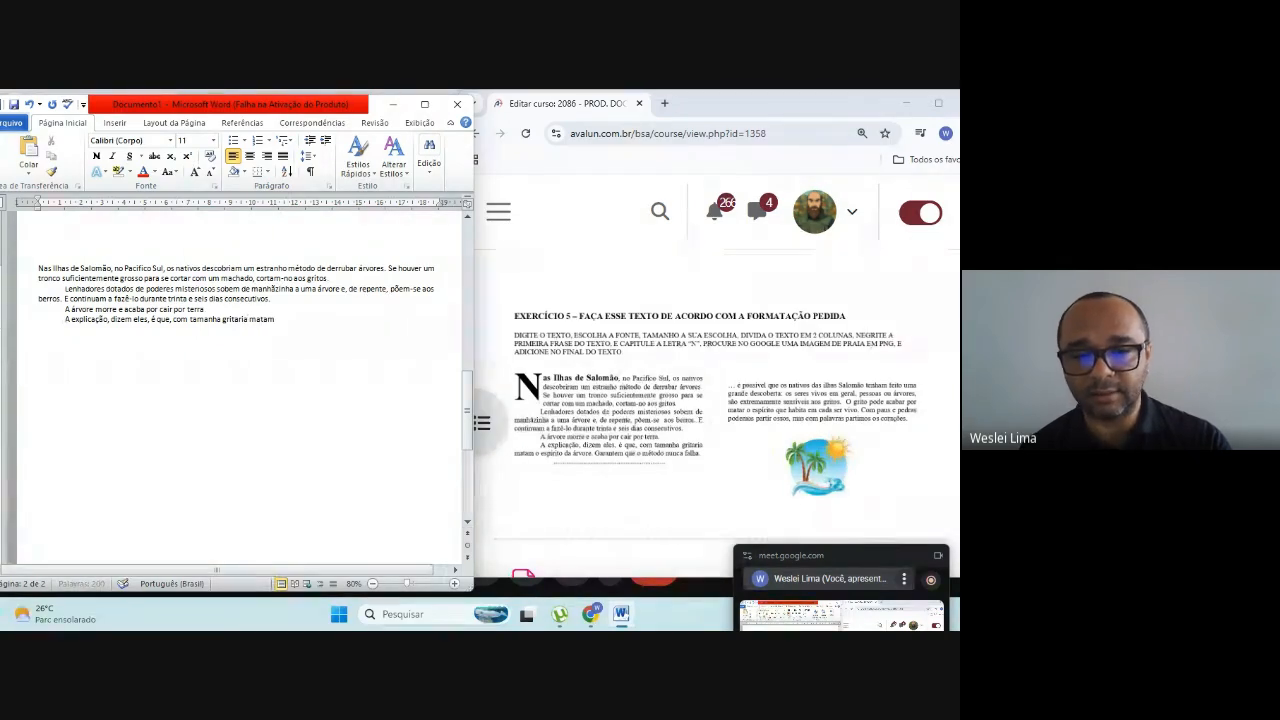
text( o espirito)
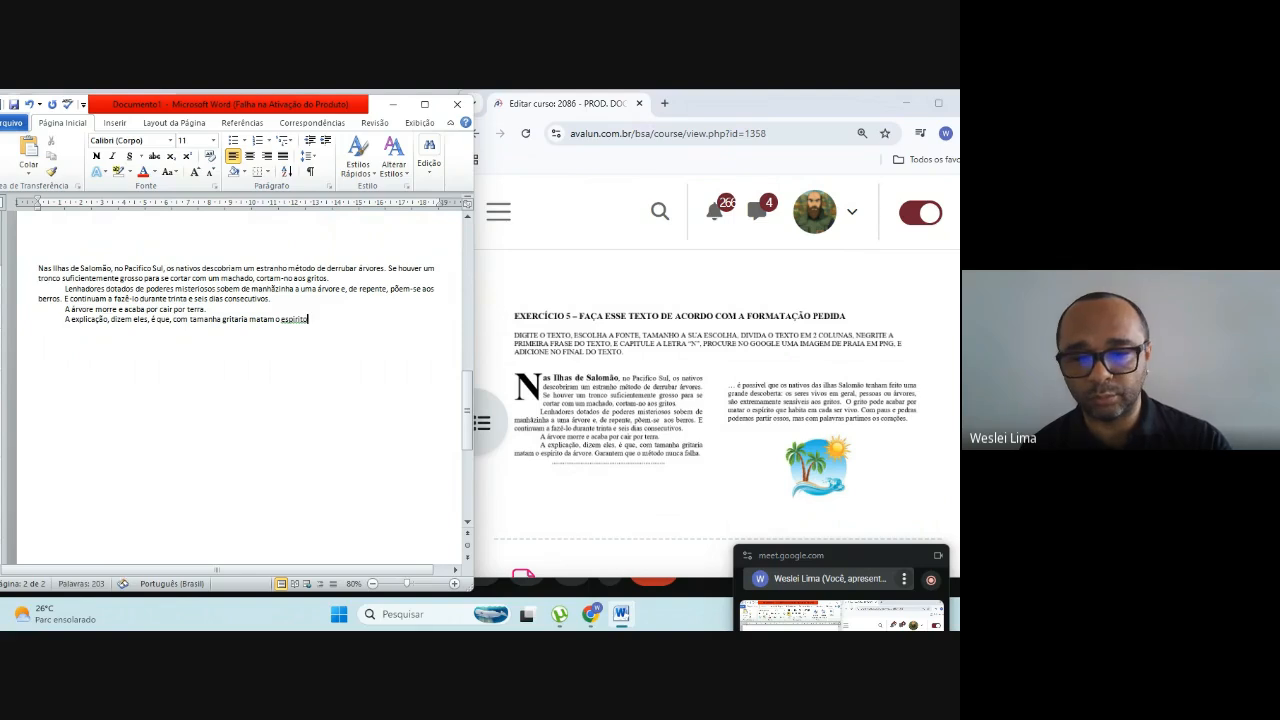
text(írito da árvore)
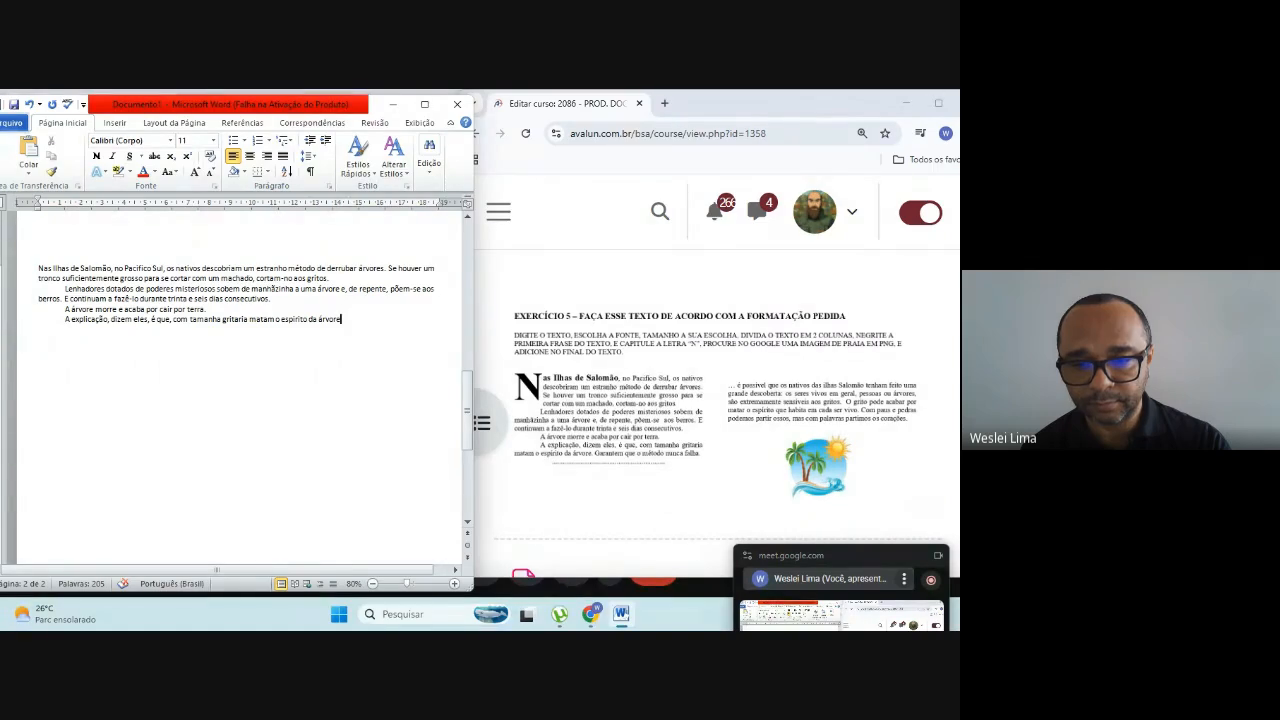
Step: Complete the "A explicação" sentence with "com tamanha gritaria matam o espírito da árvore."
text(. Ga)
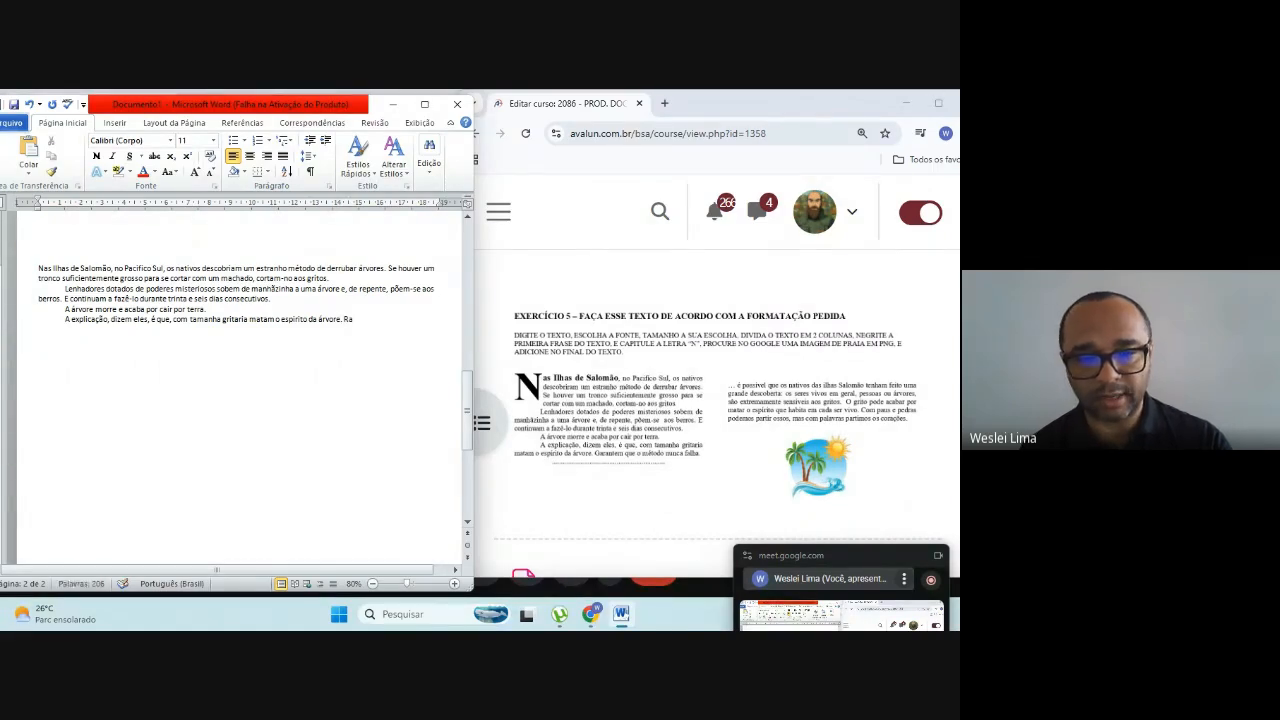
text(rante)
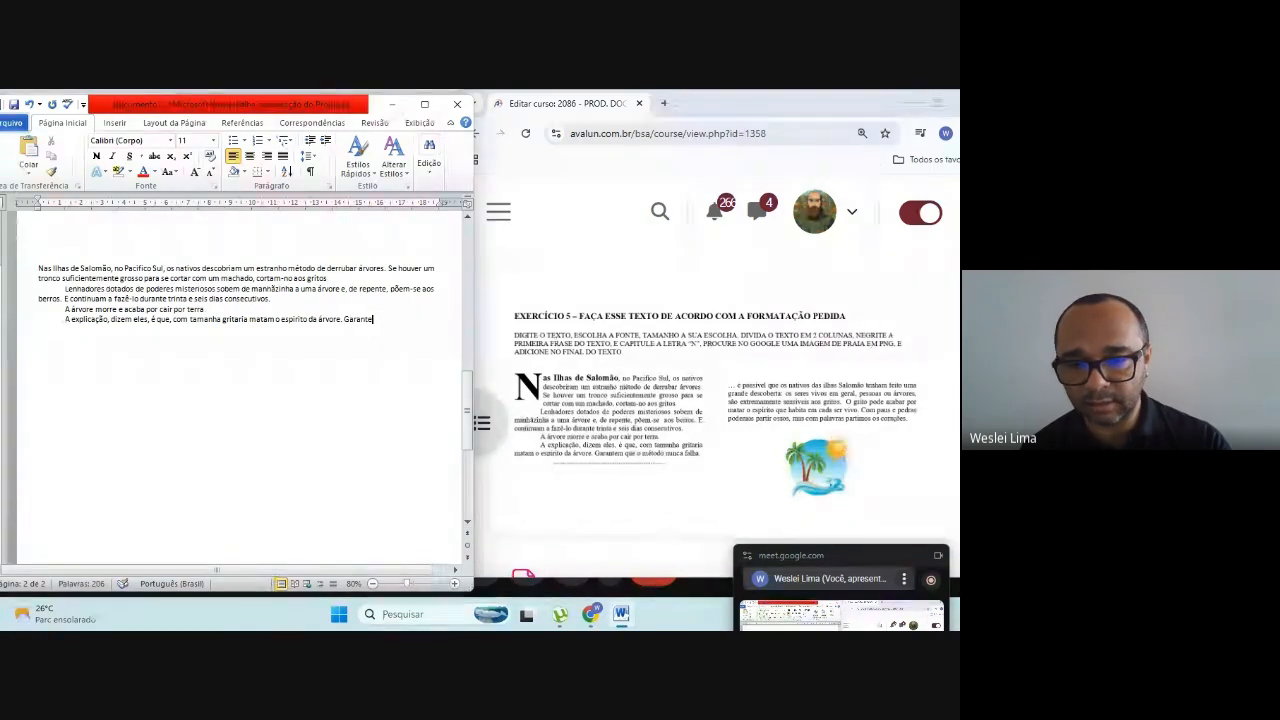
text(m que o m)
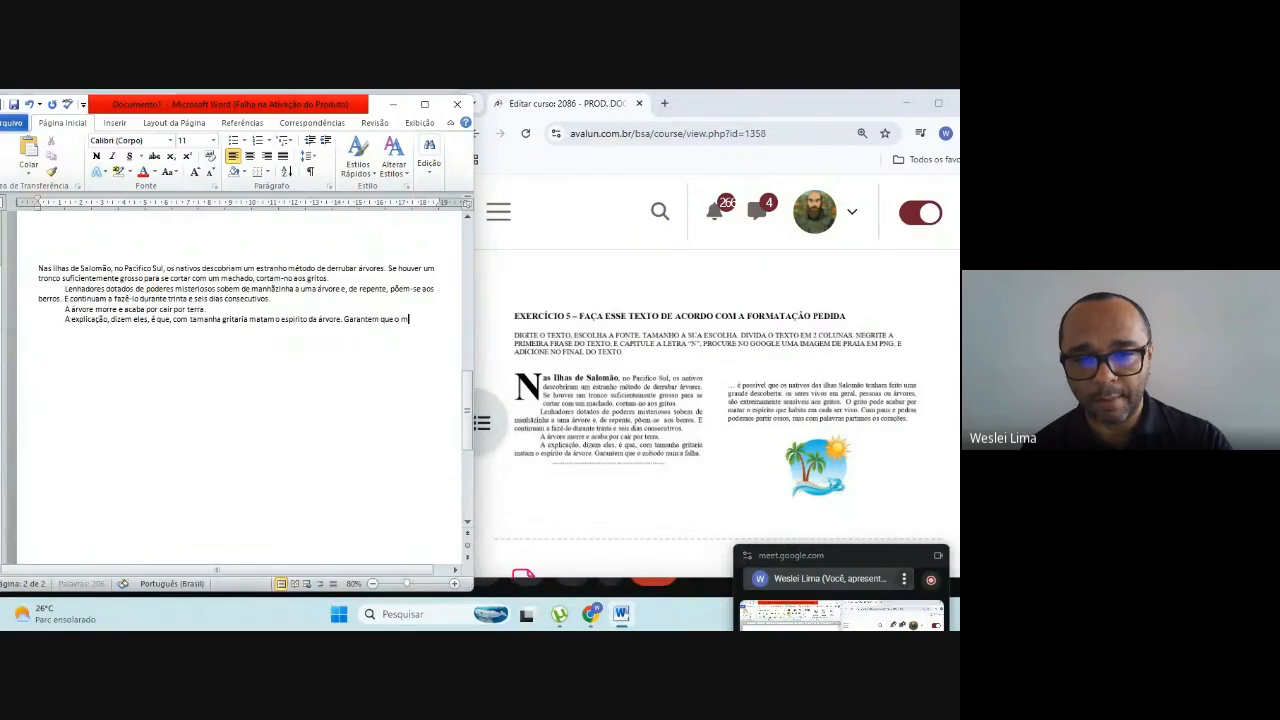
text(e)
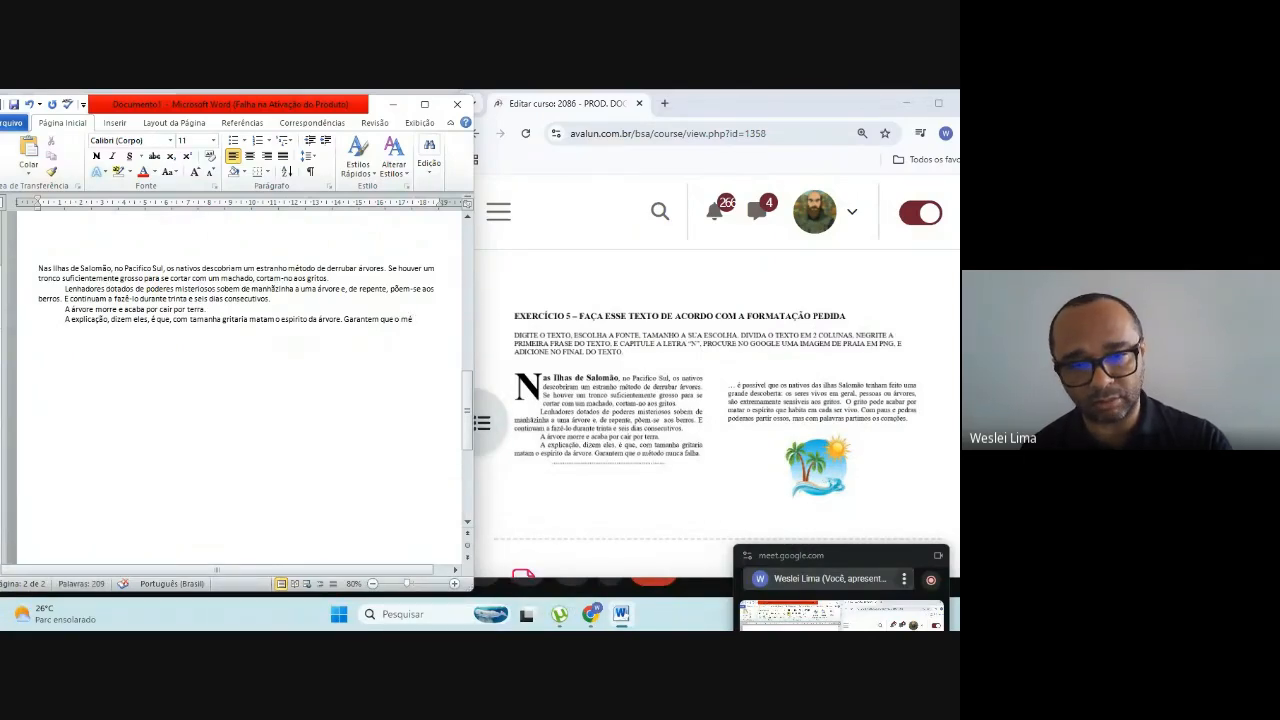
text(todo)
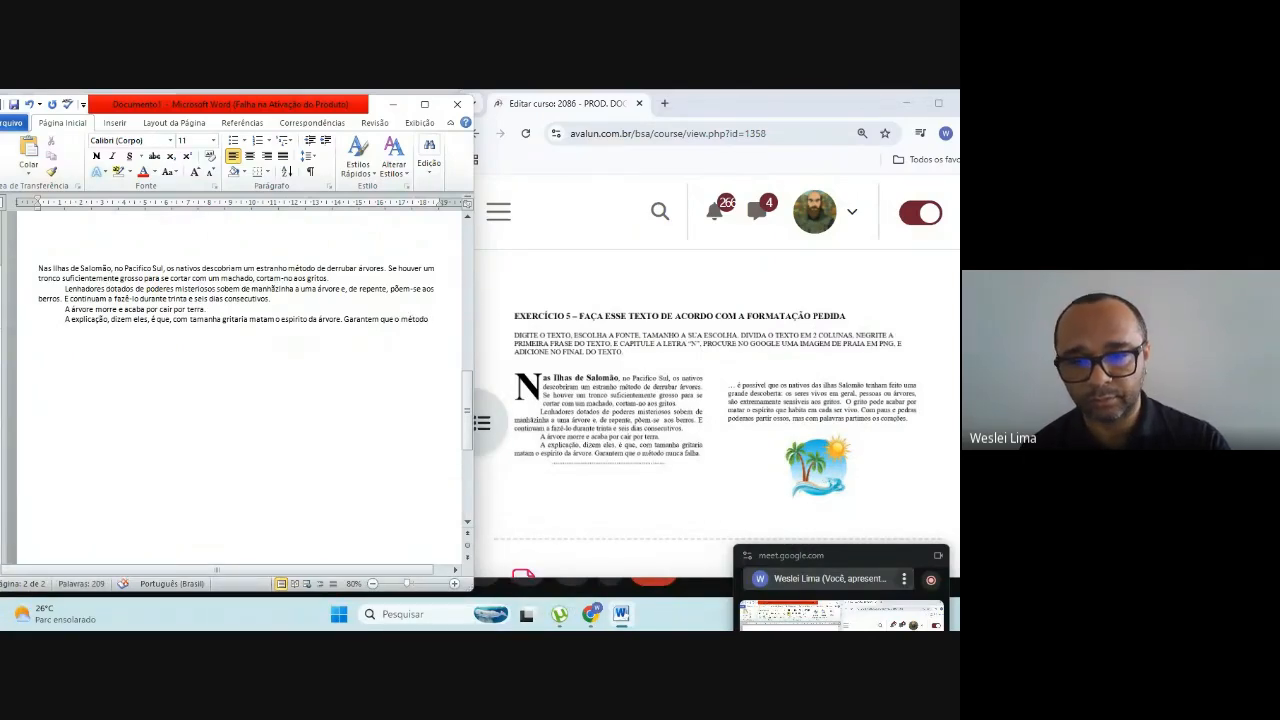
text( nunca falha)
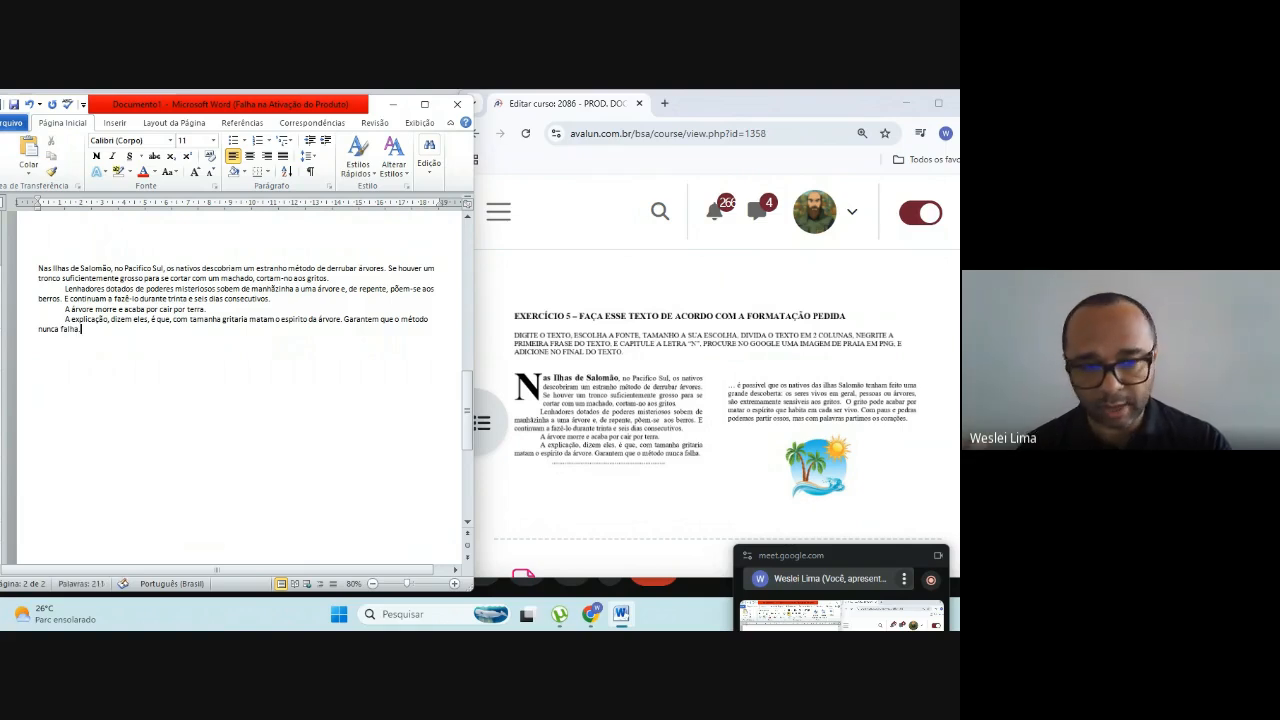
text(.)
Step: Add a dotted line of periods below the "A explicação" paragraph, trimmed to roughly half the text width, and end the line
key(Return)
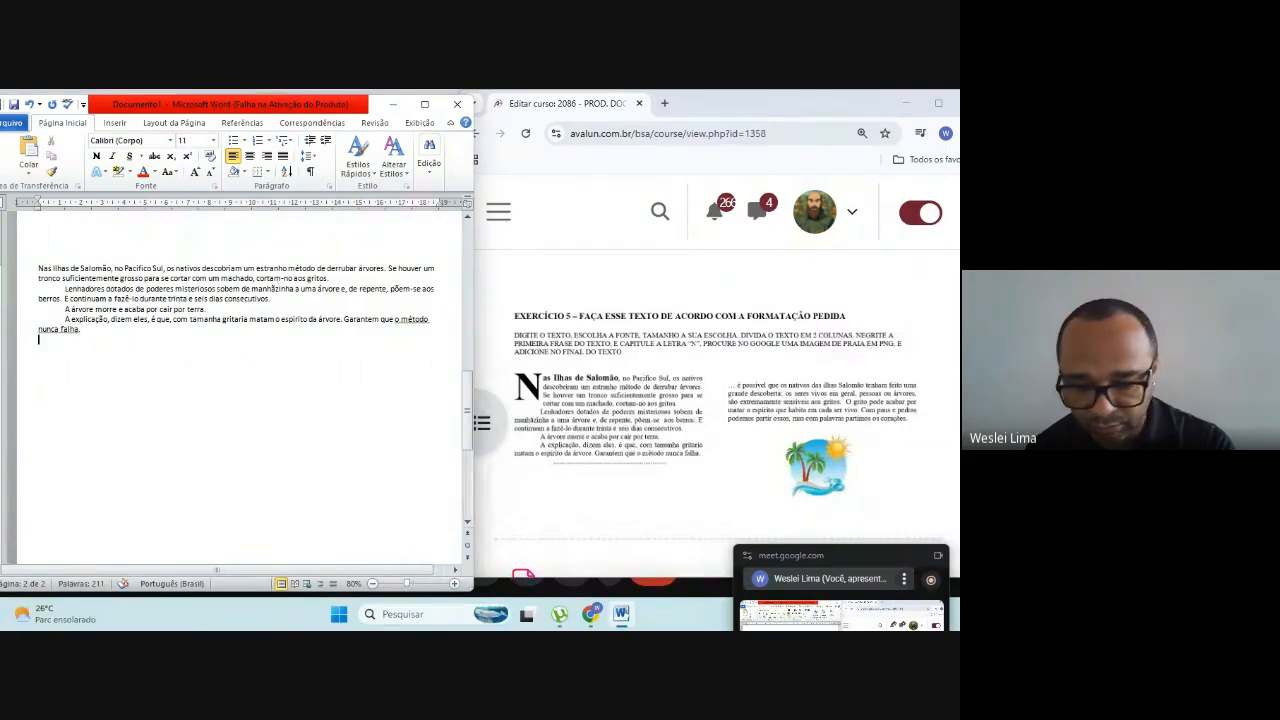
text(......................................)
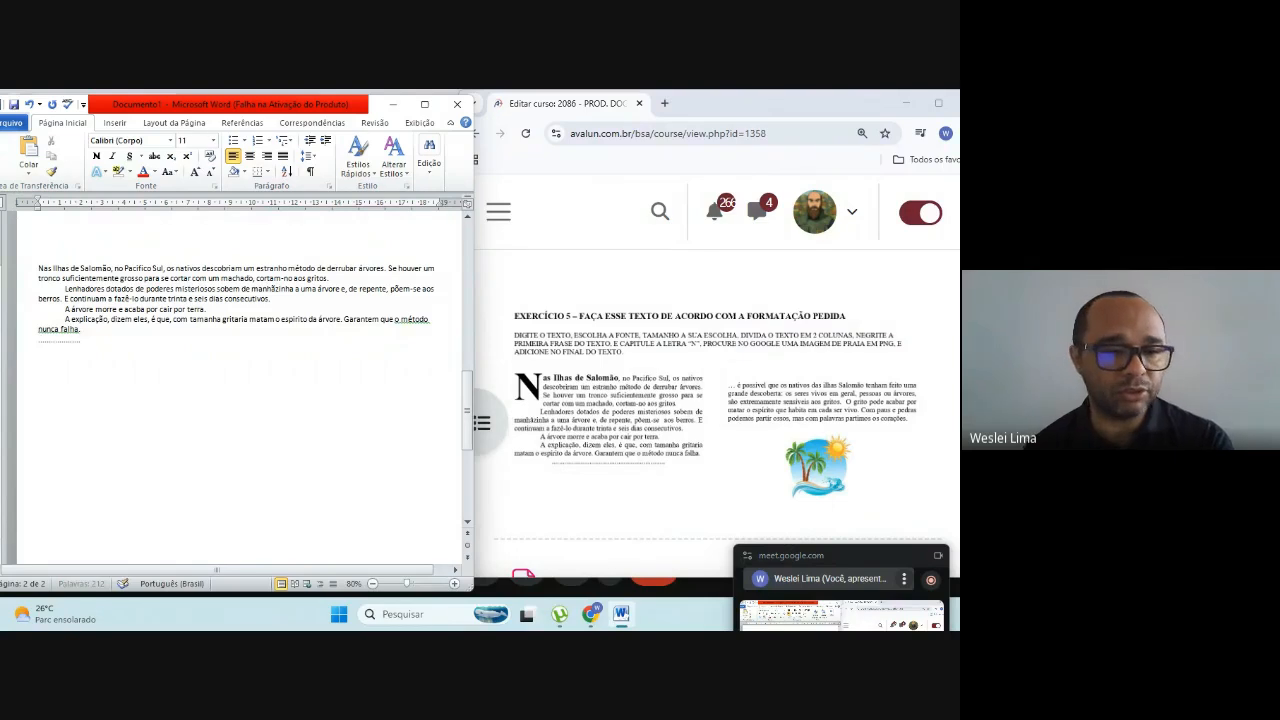
text(................................................................)
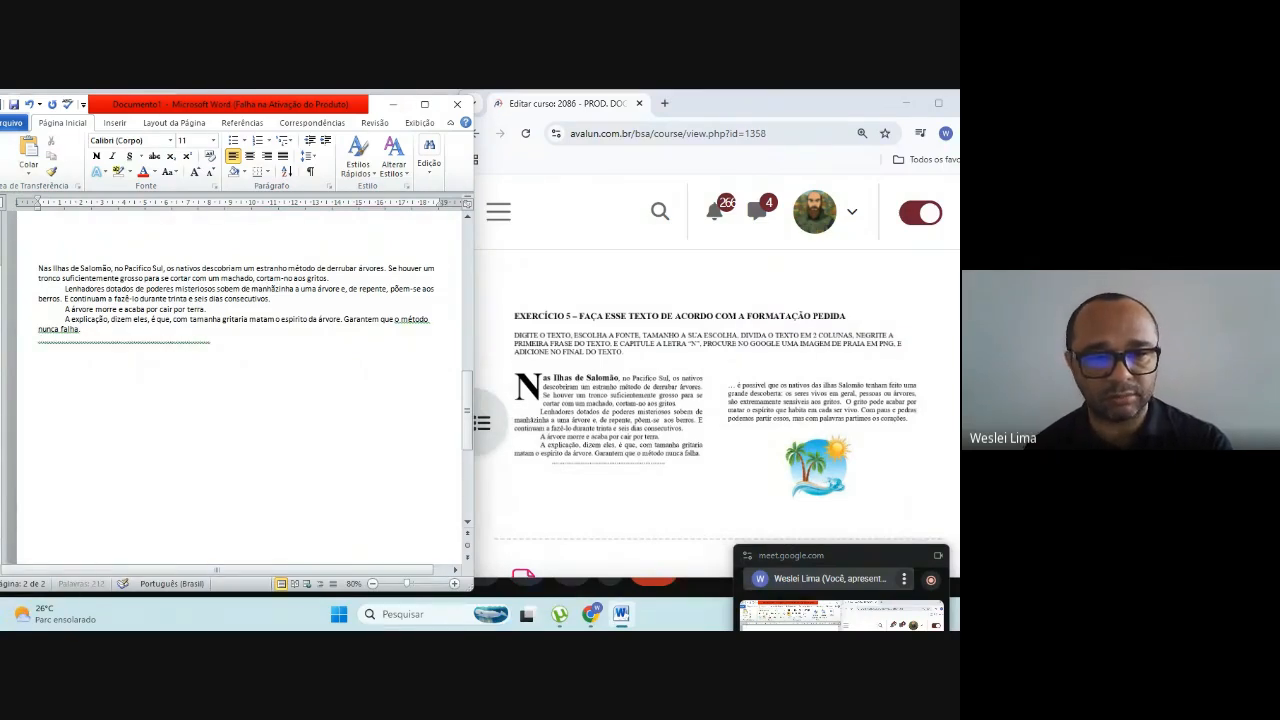
text(...........................)
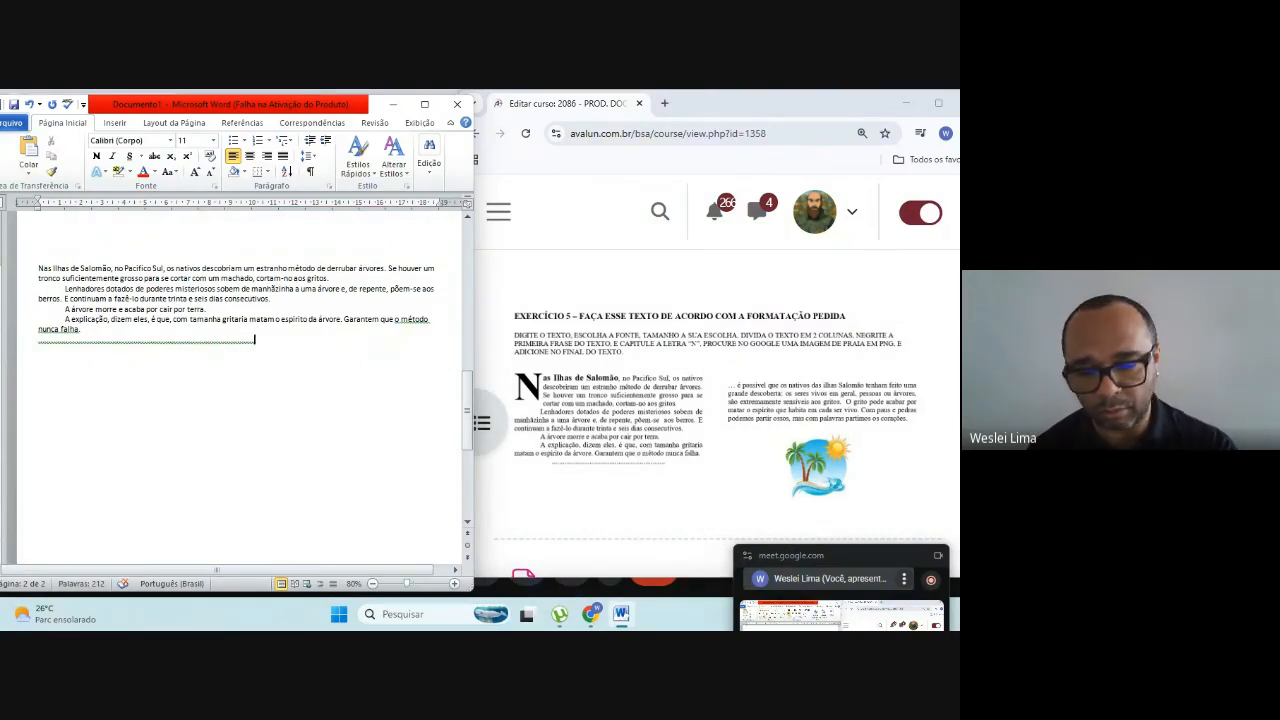
key(BackSpace)
key(BackSpace)
key(BackSpace)
key(BackSpace)
key(BackSpace)
key(BackSpace)
key(BackSpace)
key(BackSpace)
key(BackSpace)
key(BackSpace)
key(BackSpace)
key(BackSpace)
key(BackSpace)
key(BackSpace)
key(BackSpace)
key(BackSpace)
key(BackSpace)
key(BackSpace)
key(BackSpace)
key(BackSpace)
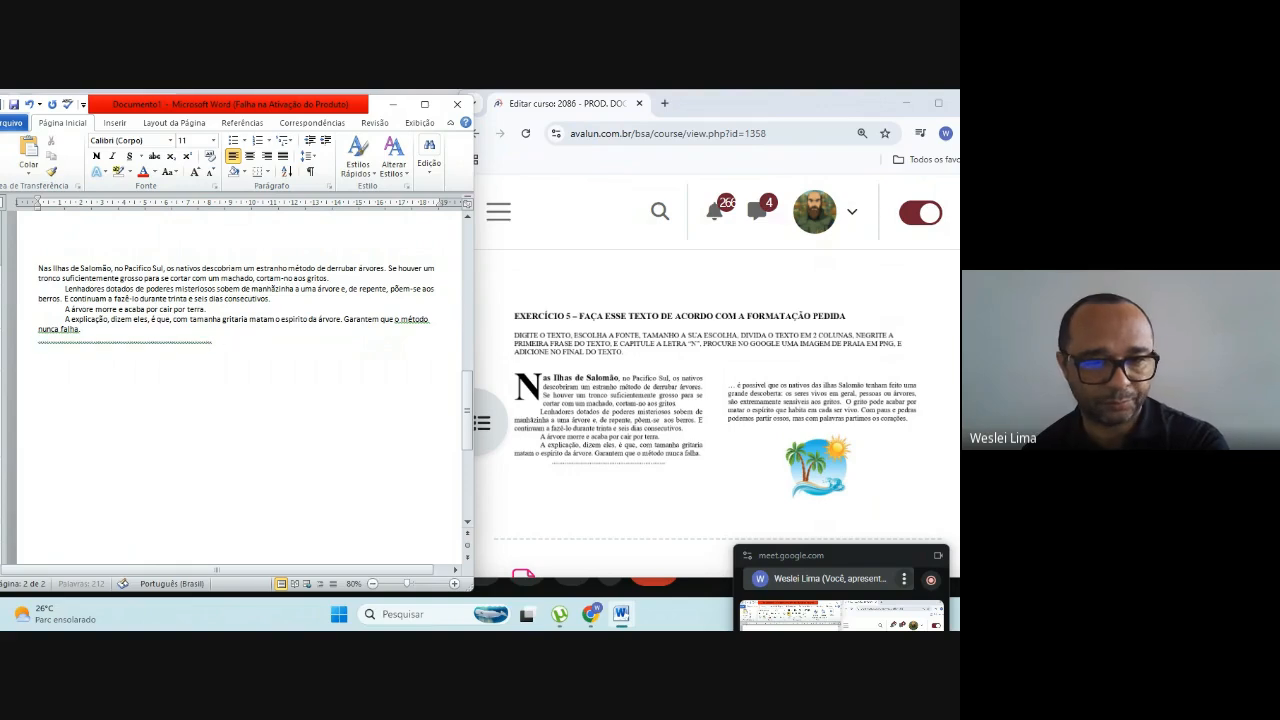
key(Return)
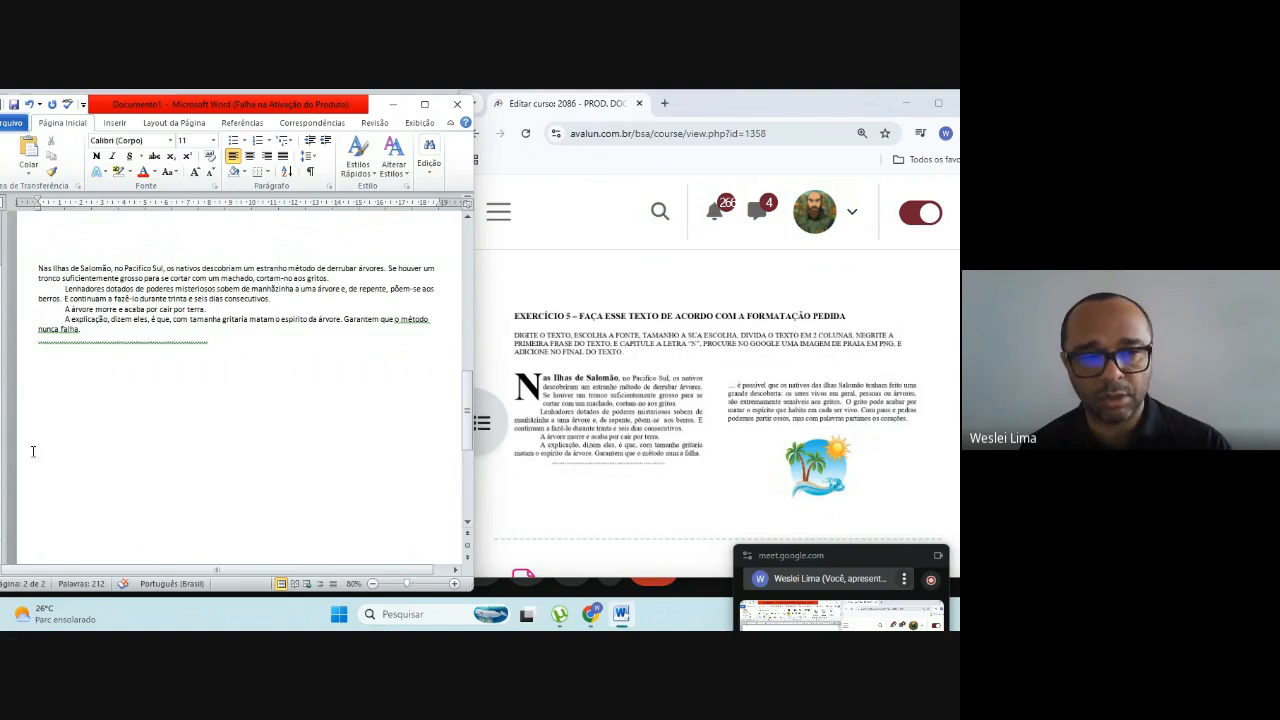
Step: Ignore the grammar suggestion for the sentence ending "o método nunca falha" and place the cursor below the dotted line
right_click(65, 332)
right_click(55, 338)
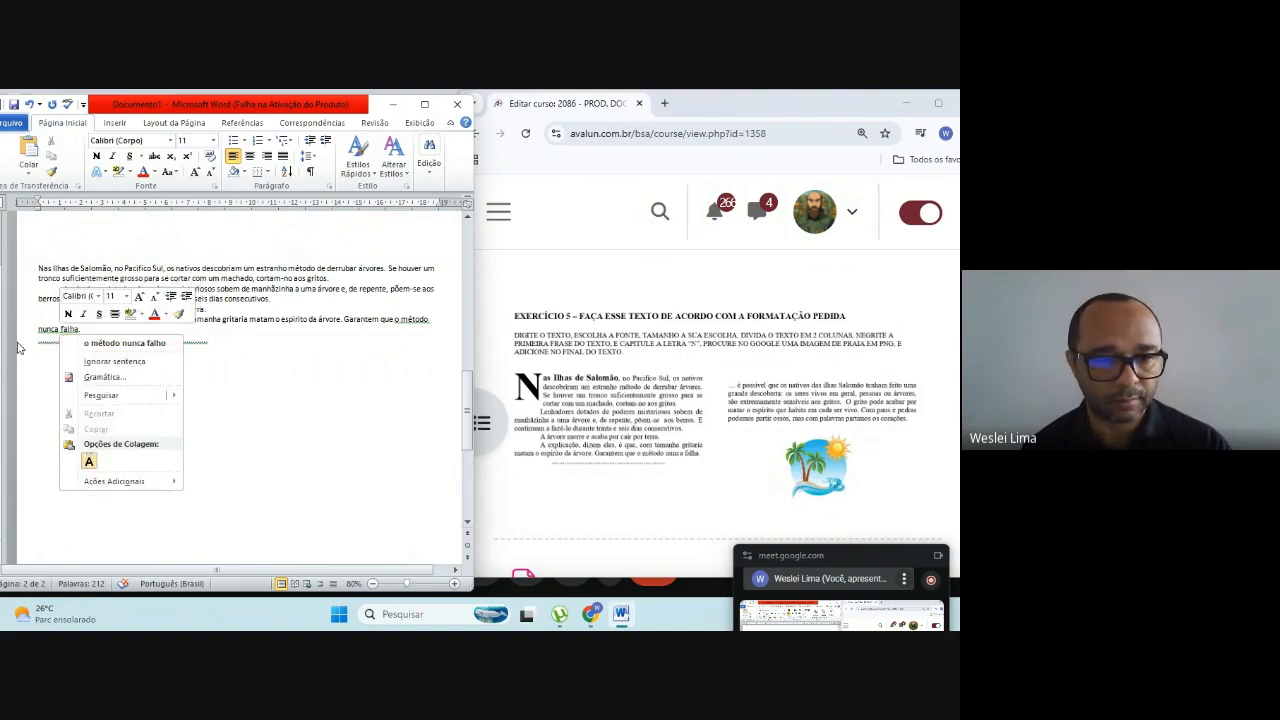
click(56, 360)
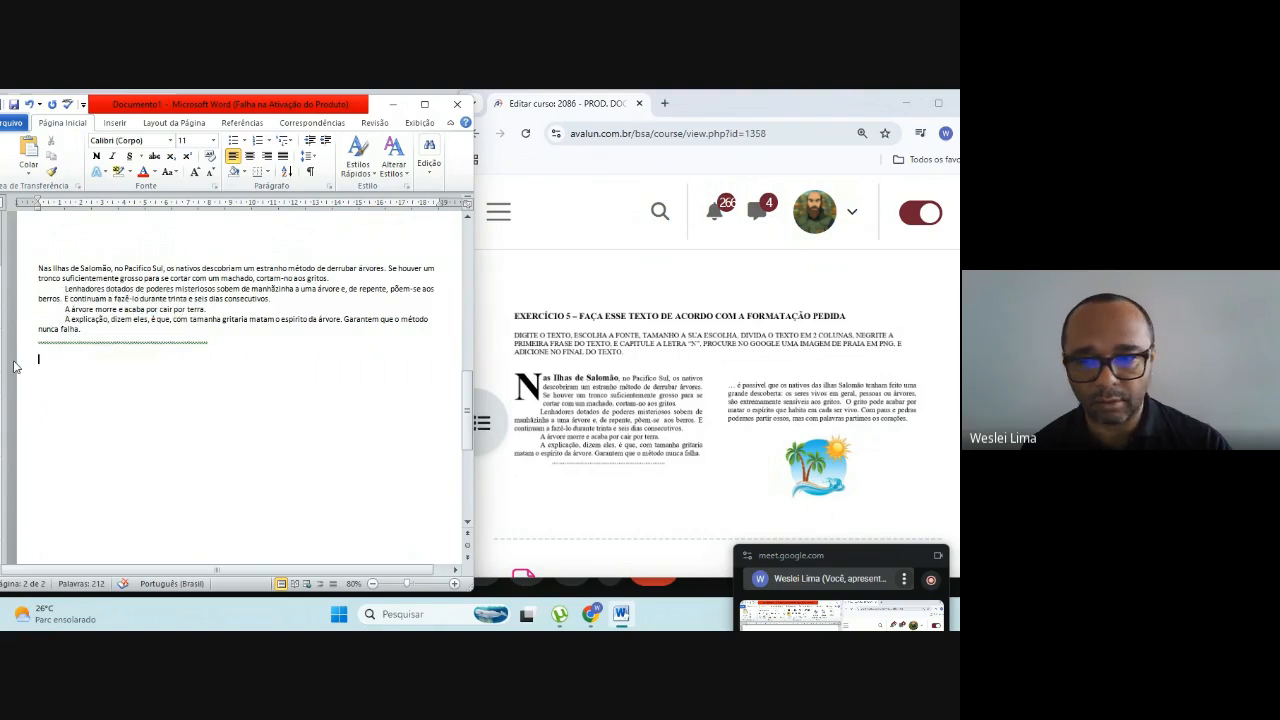
Step: Begin an unindented paragraph below the dotted line with "... é possível que os"
text(.)
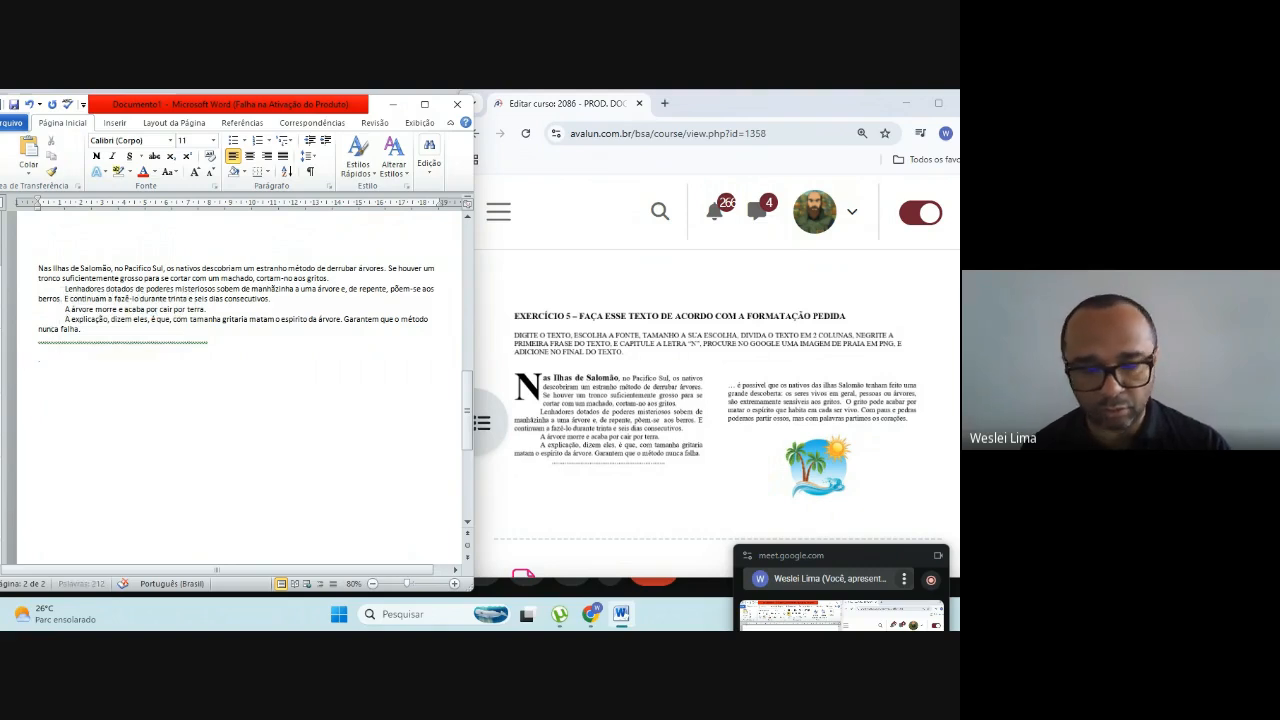
text(.)
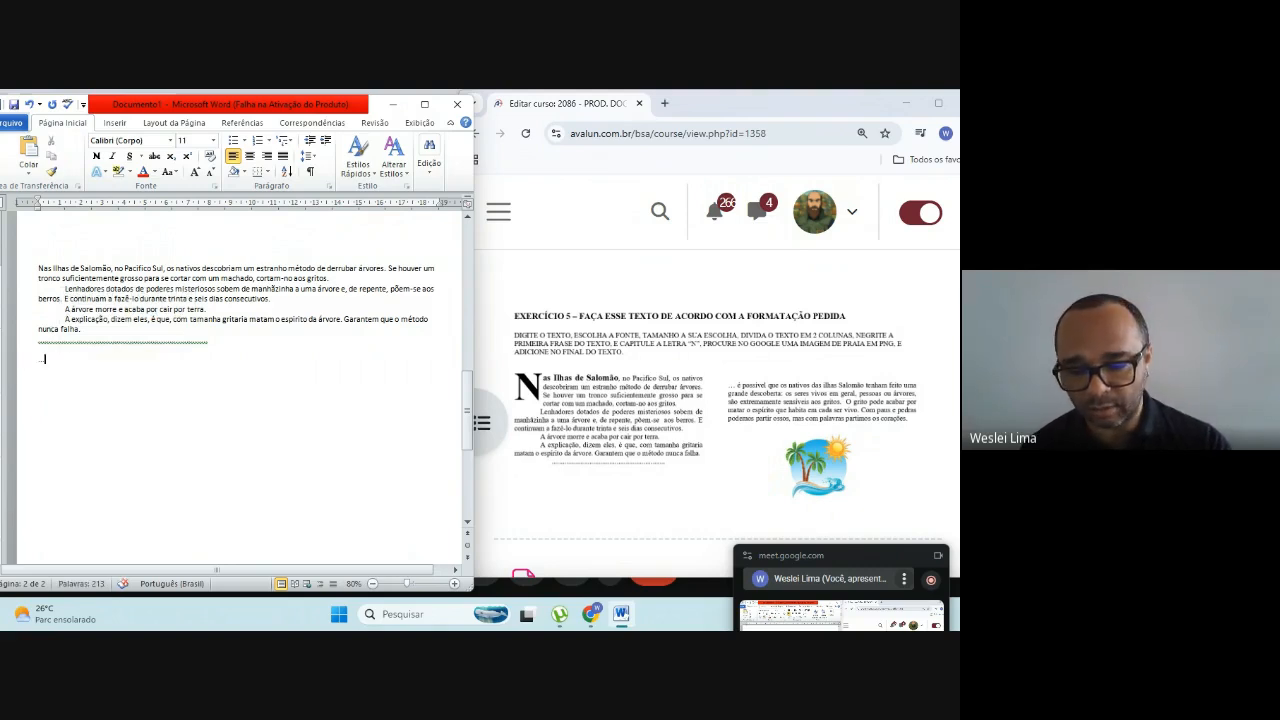
text(. é)
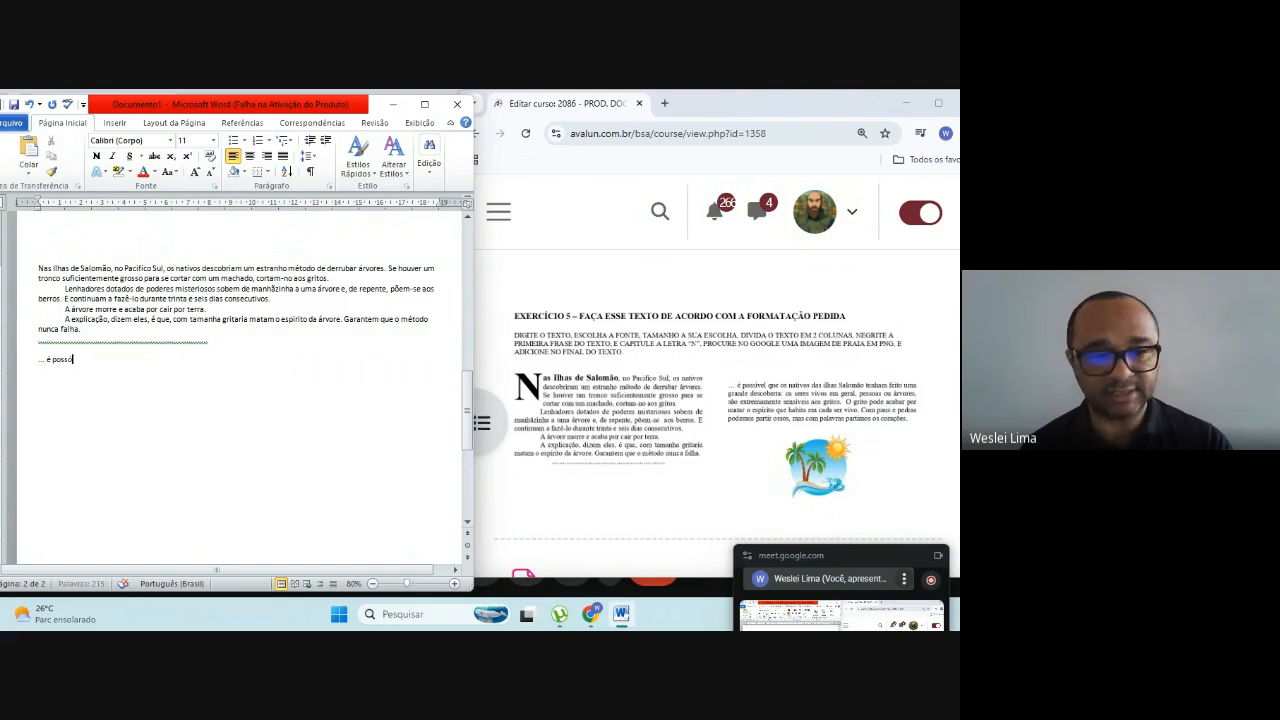
text( possí)
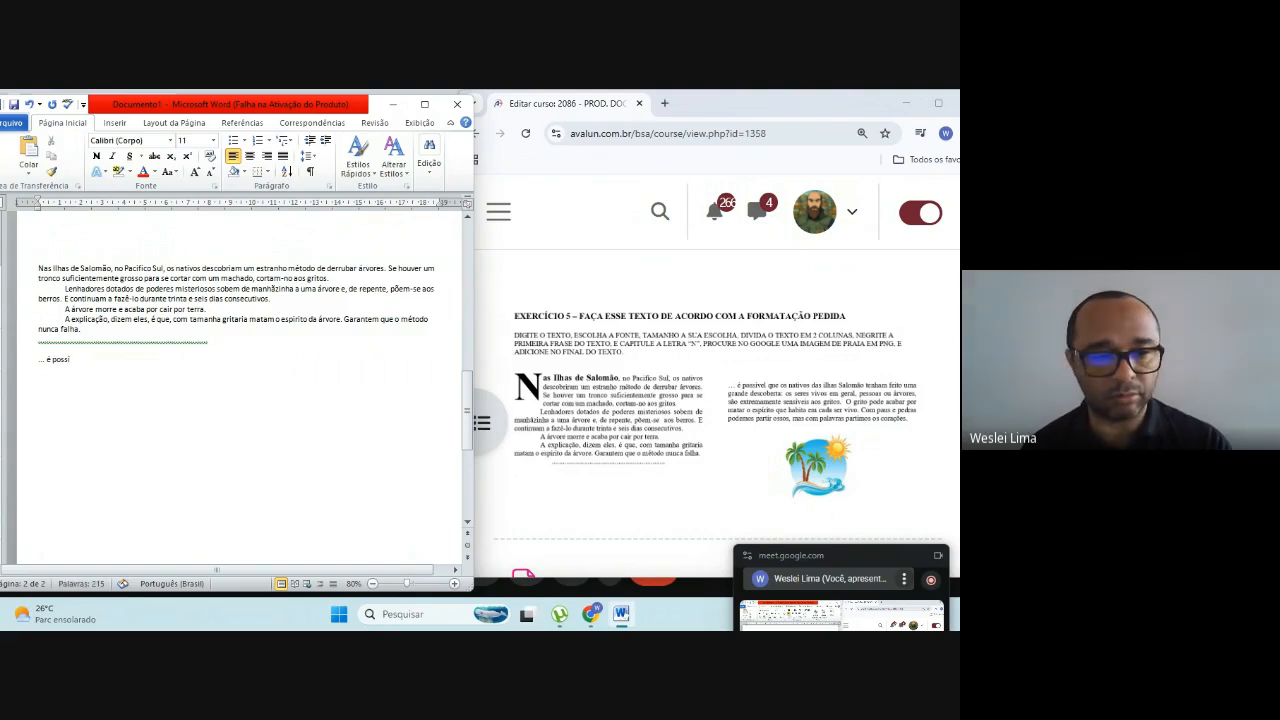
text(ve)
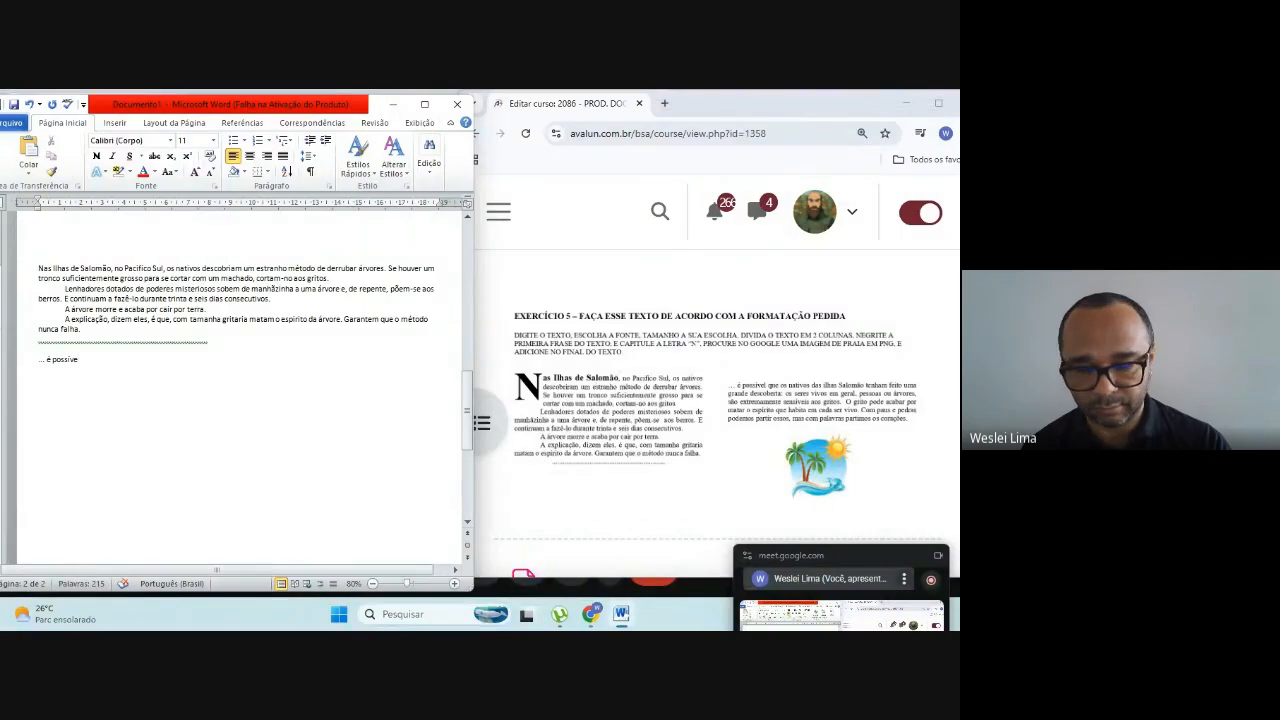
text(l que p)
key(BackSpace)
text(os )
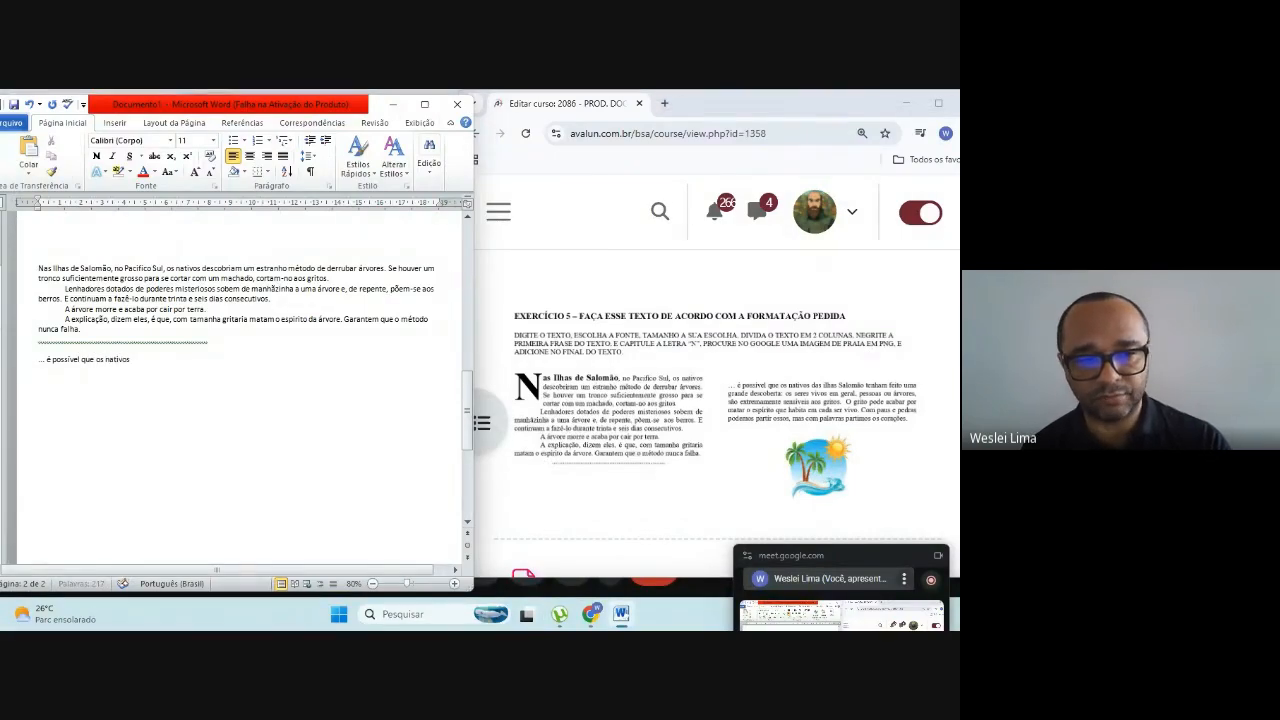
text(nativos da)
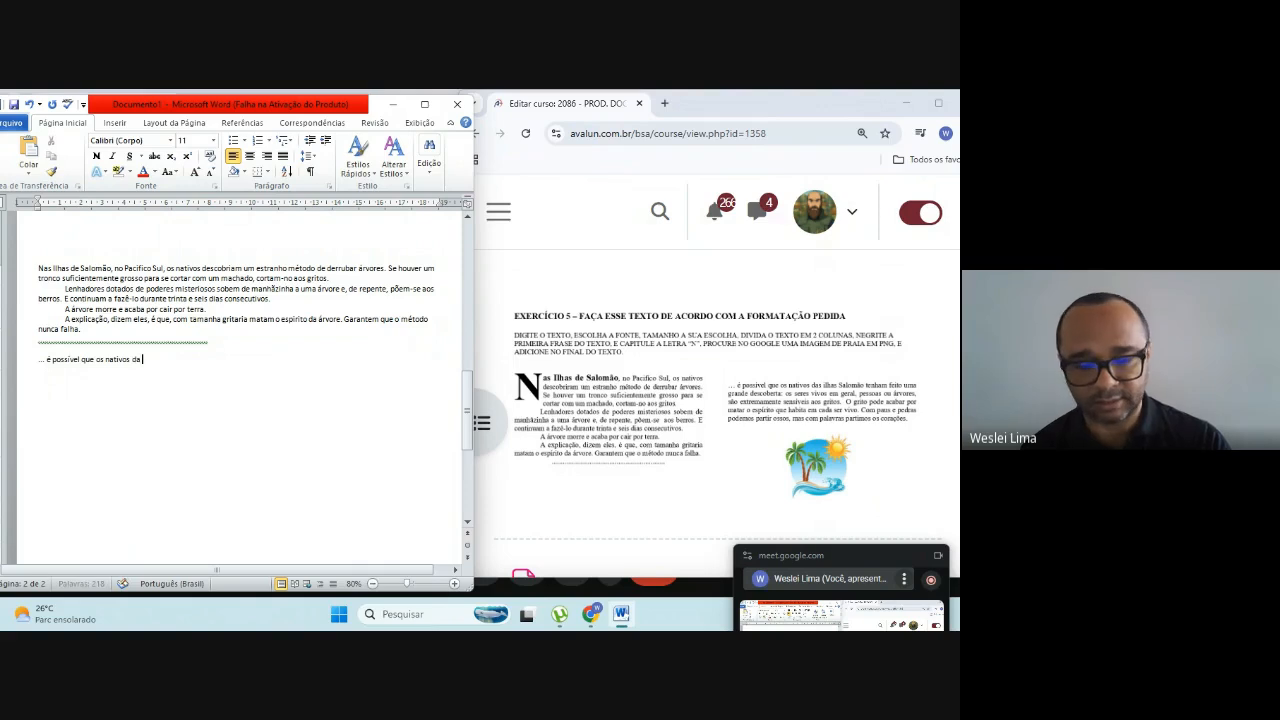
text(s)
text( i)
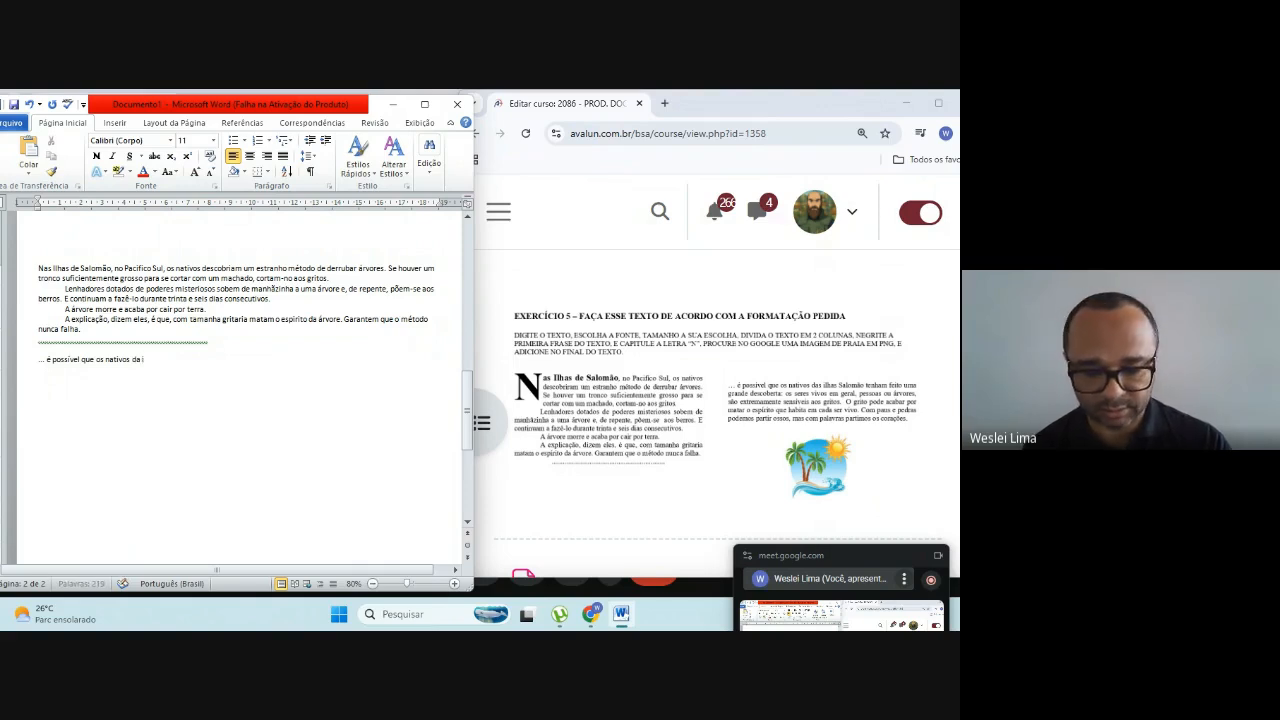
text(lhas d)
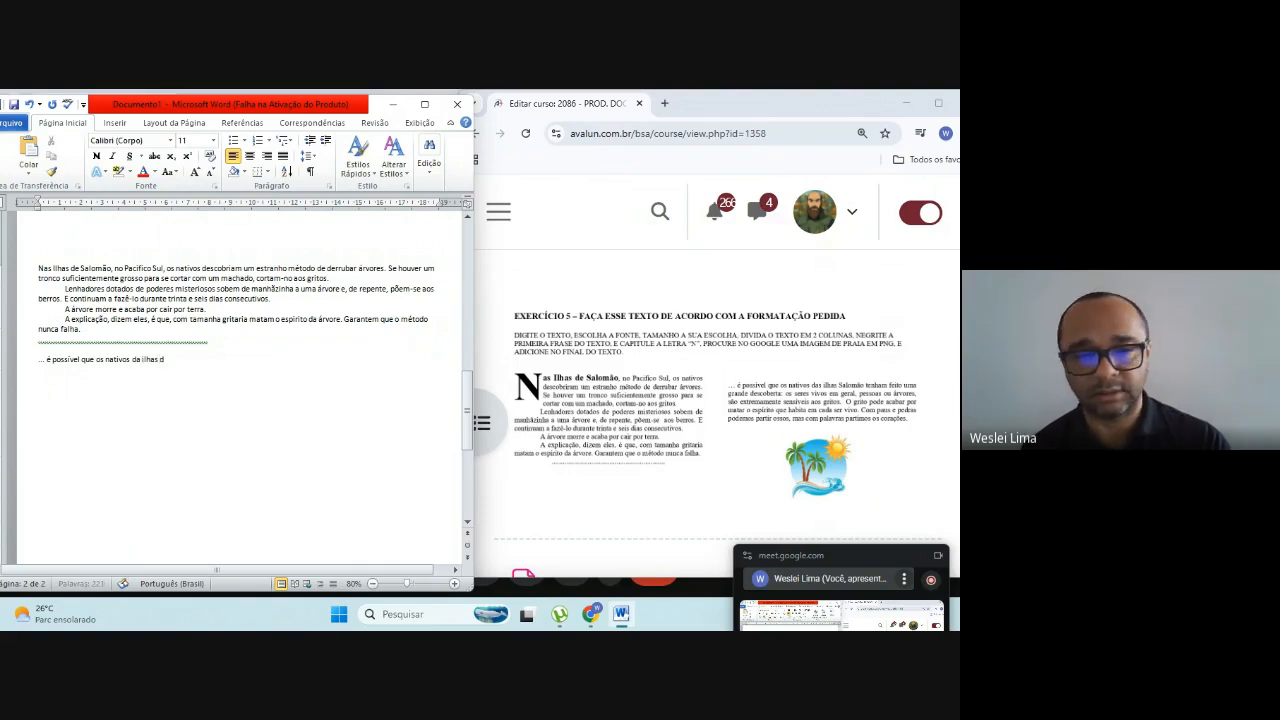
Step: Continue the sentence after "é possível que os" with "nativos da ilhas Salomão"
key(BackSpace)
text(Salomão)
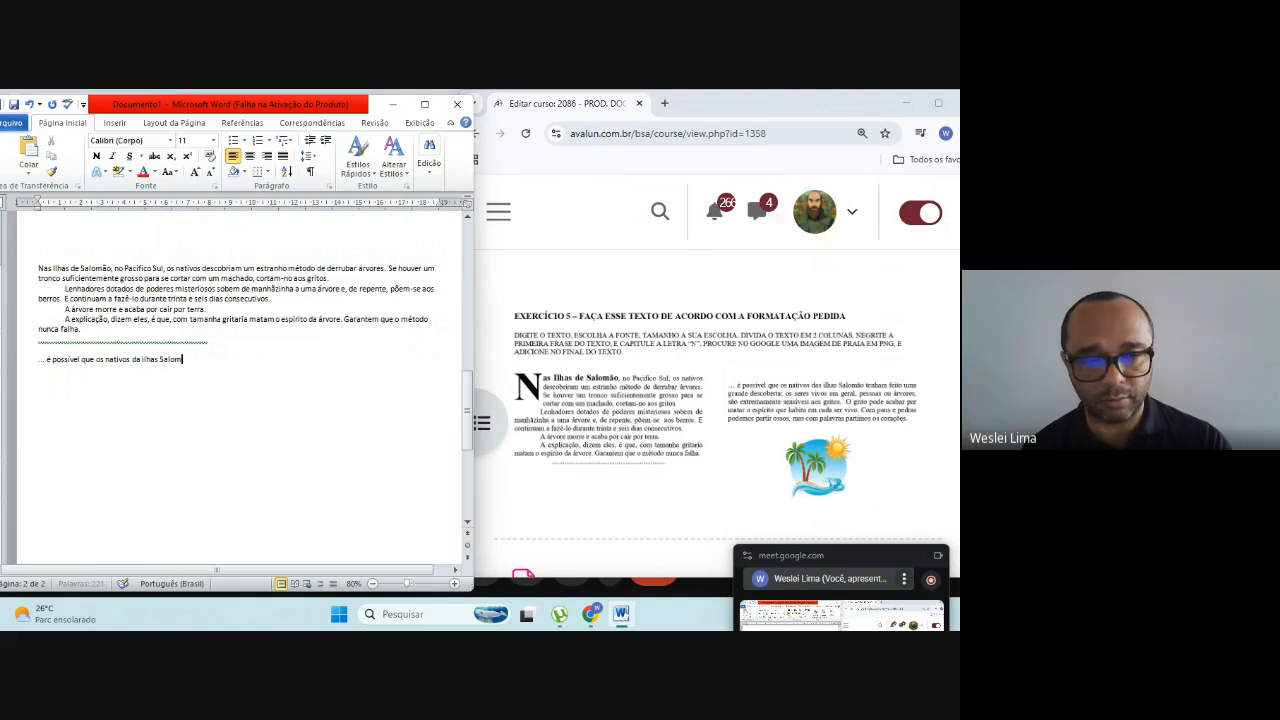
text( te)
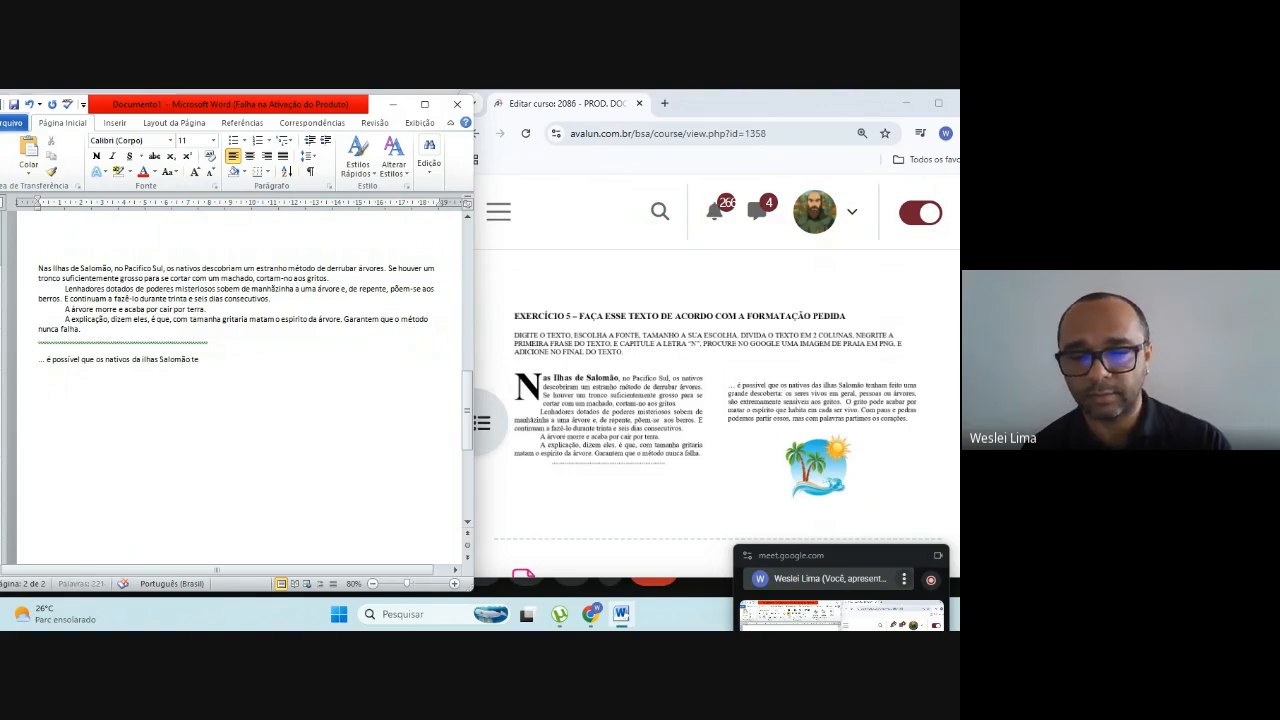
text(nham feito u)
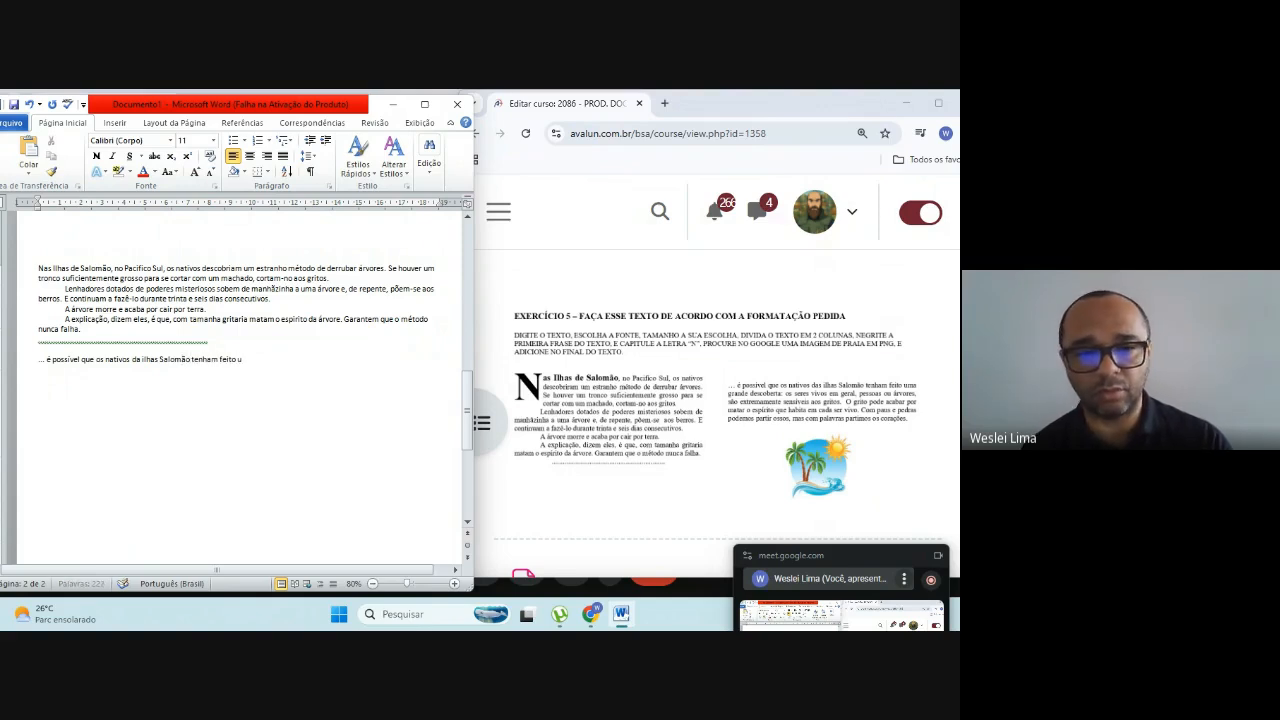
text(ma grande)
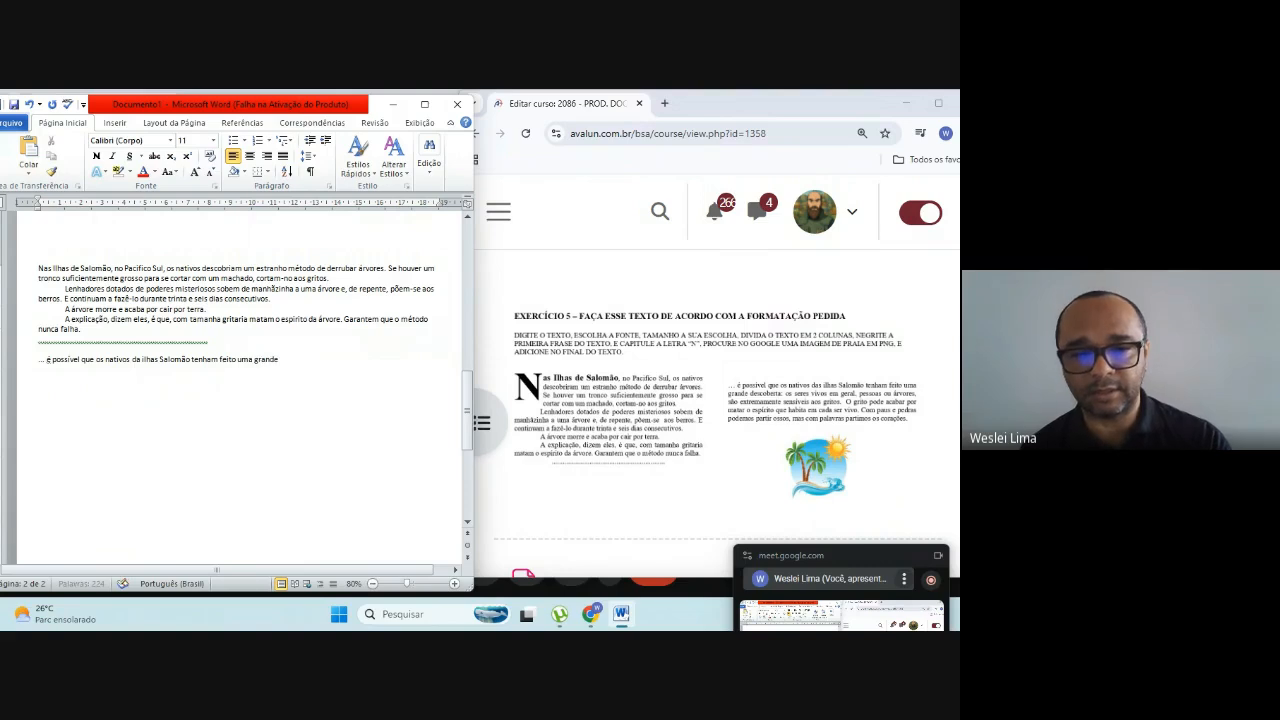
text( descoberta)
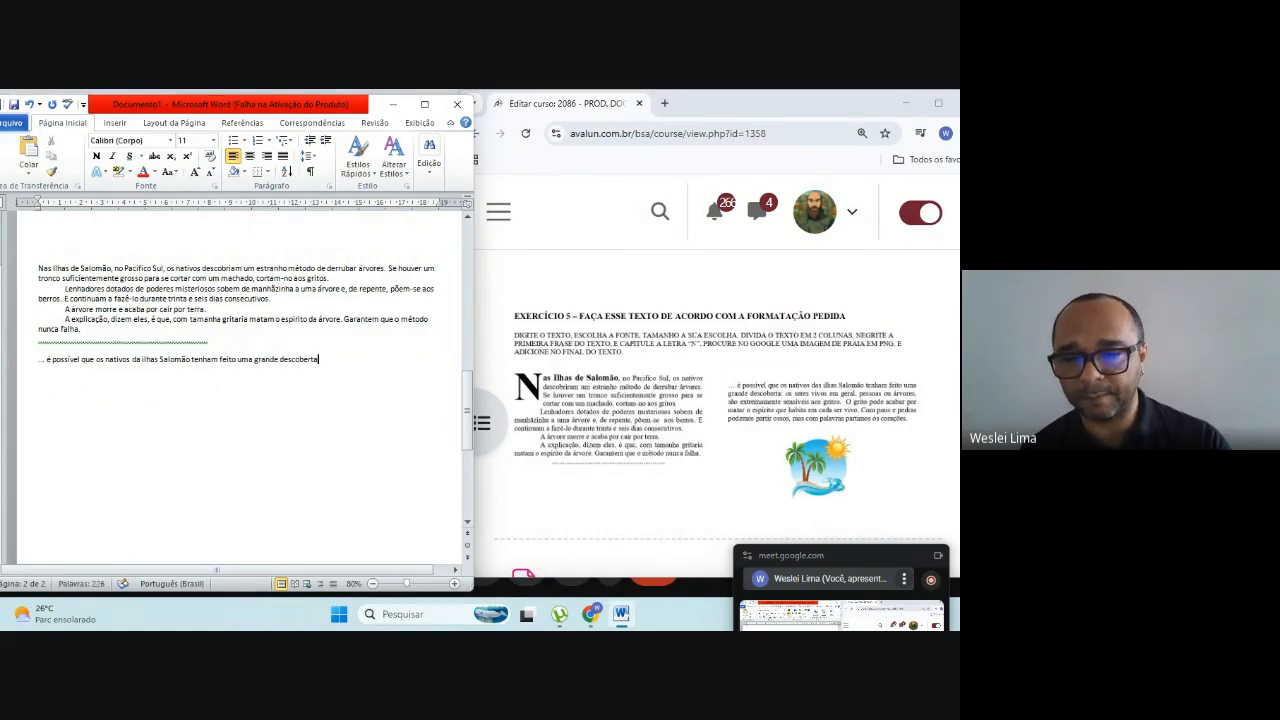
text(:)
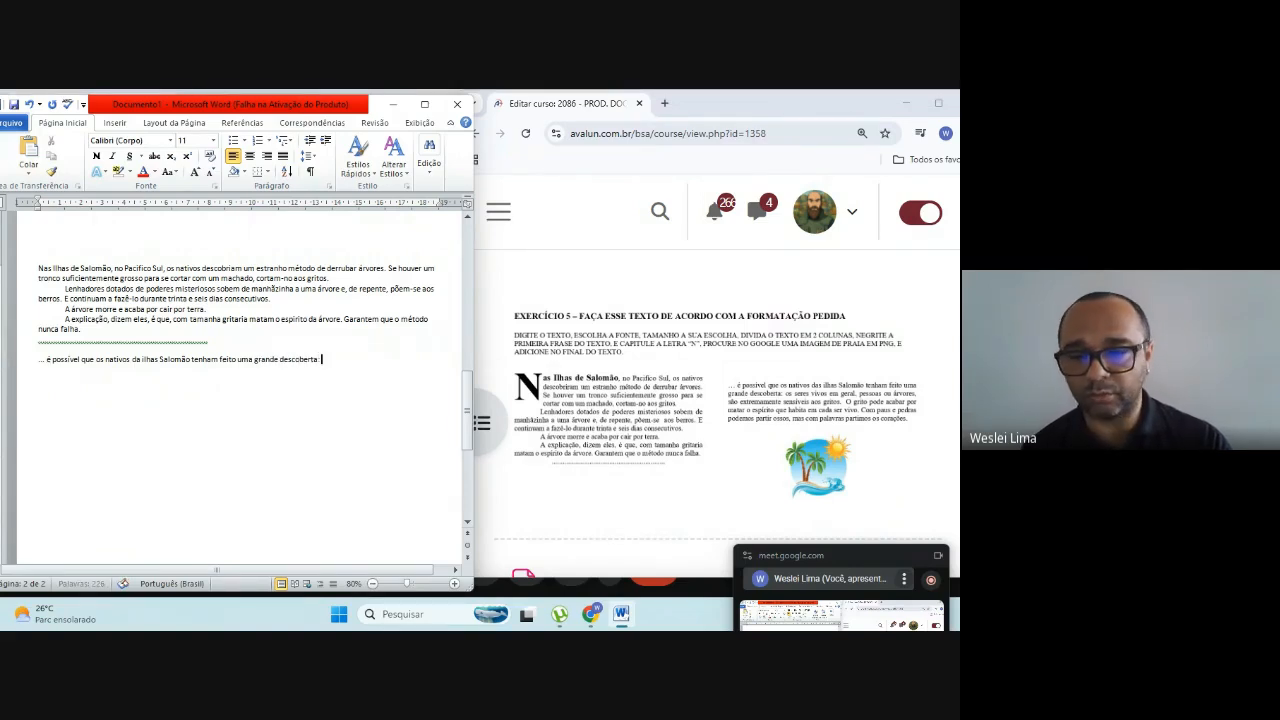
text( Os Se)
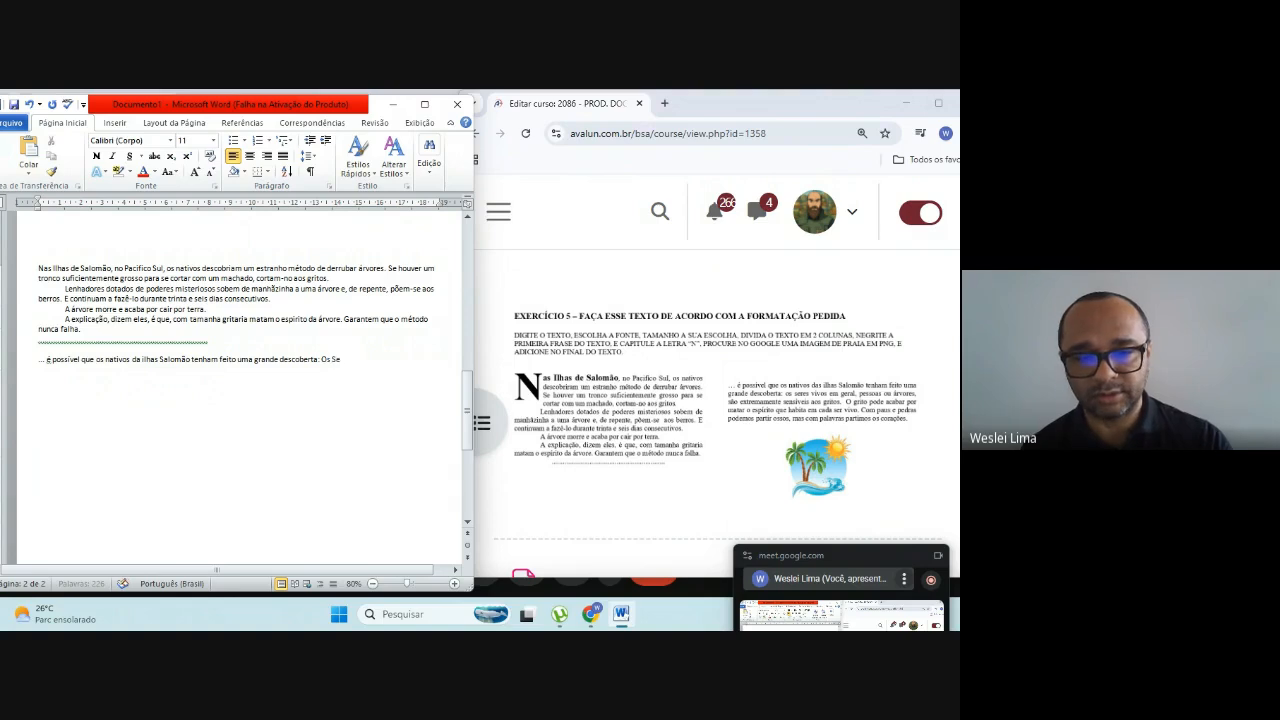
text(res vivo)
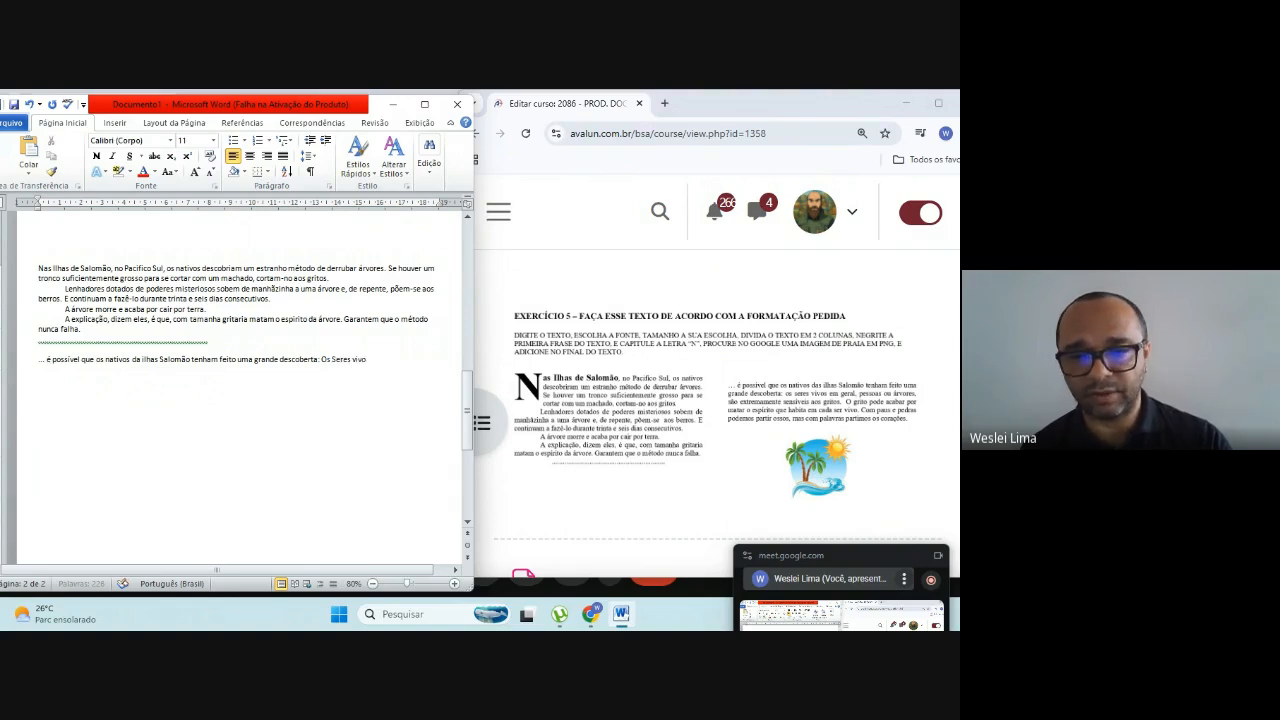
text(s em geral)
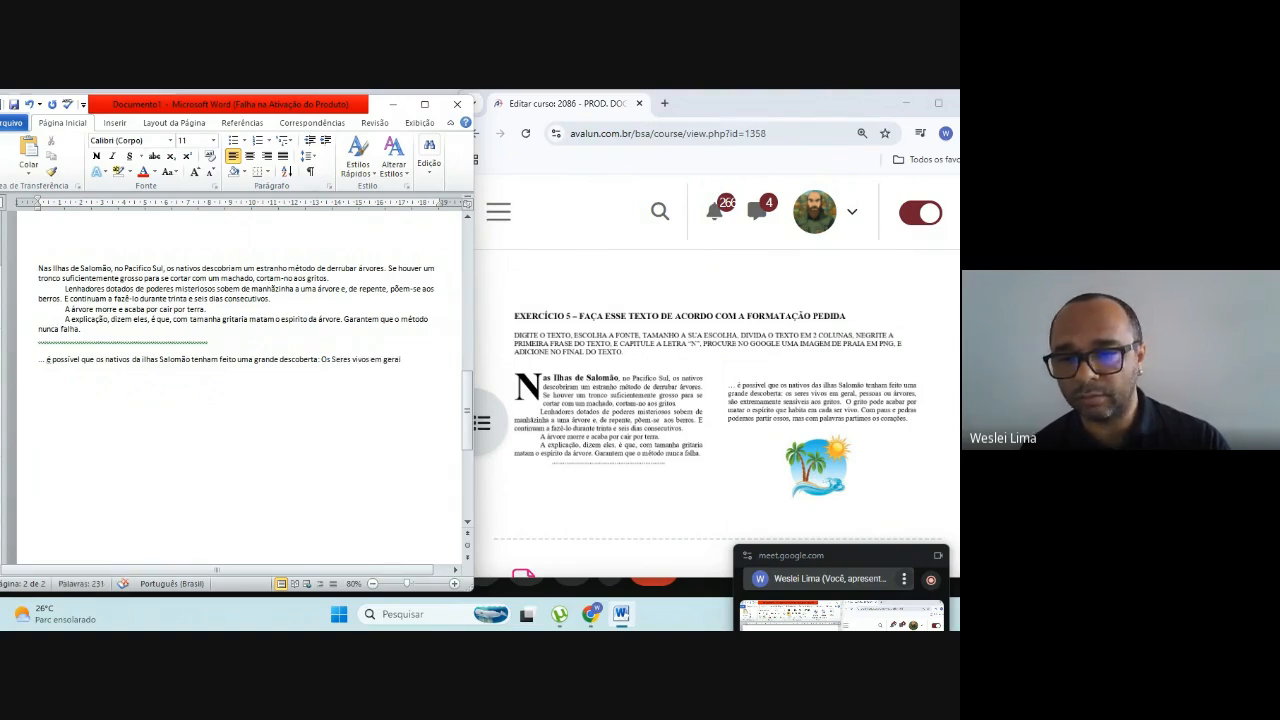
text(, pessoa)
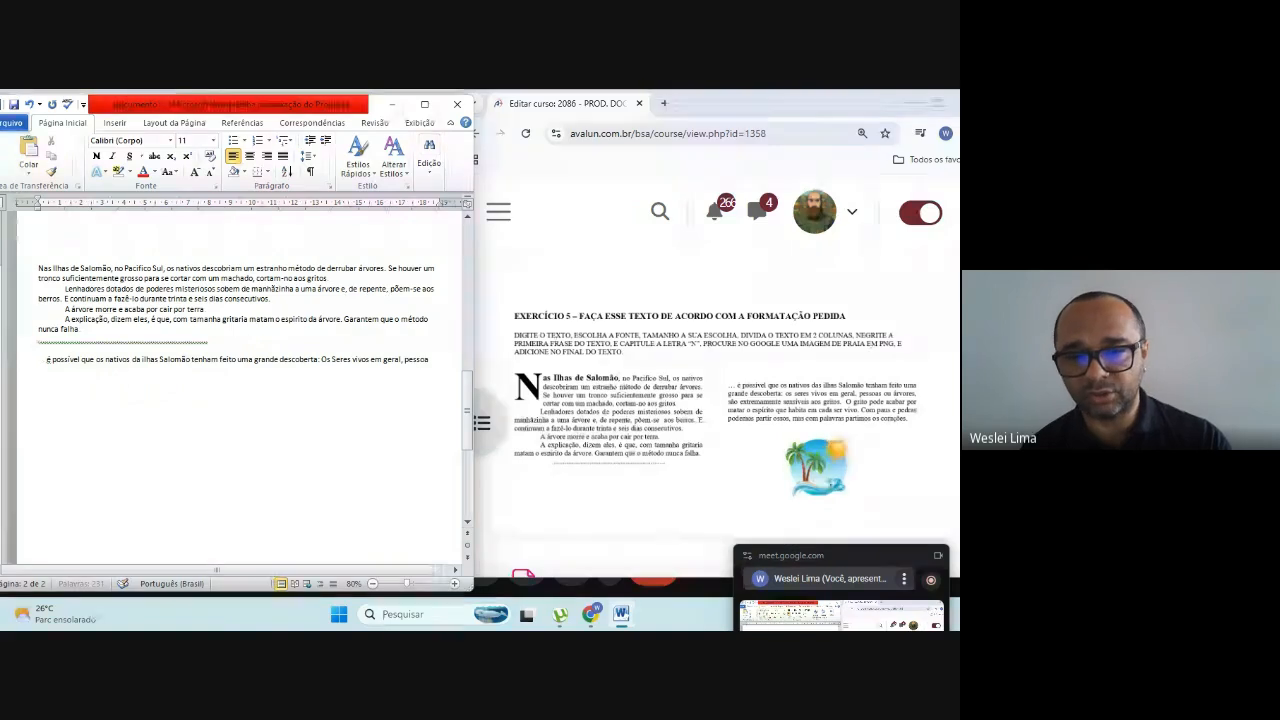
text(s ou)
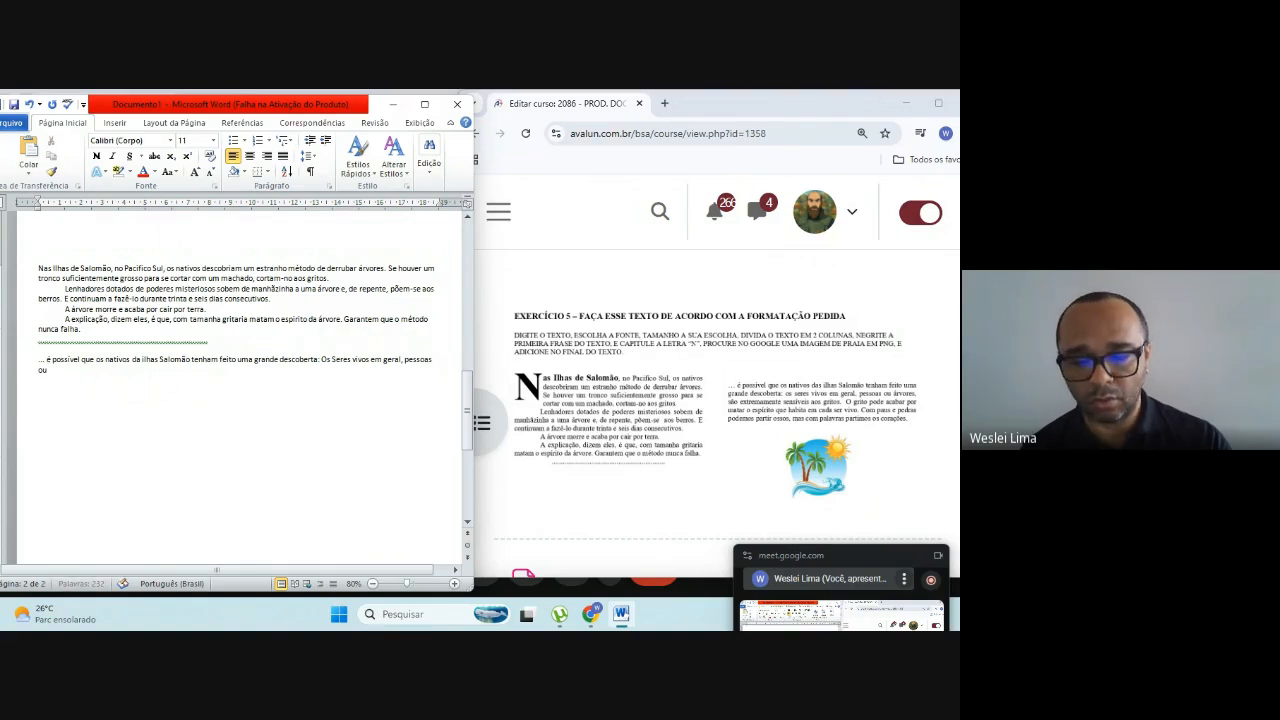
text( árvores)
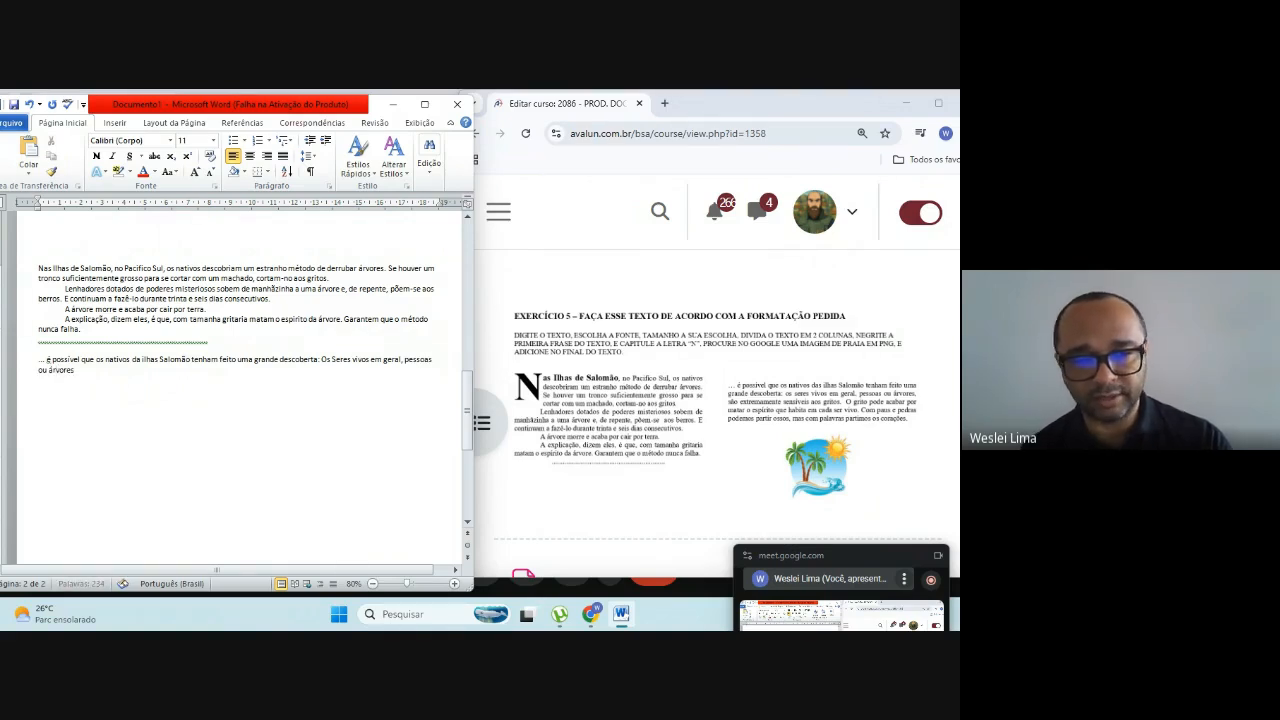
text(,)
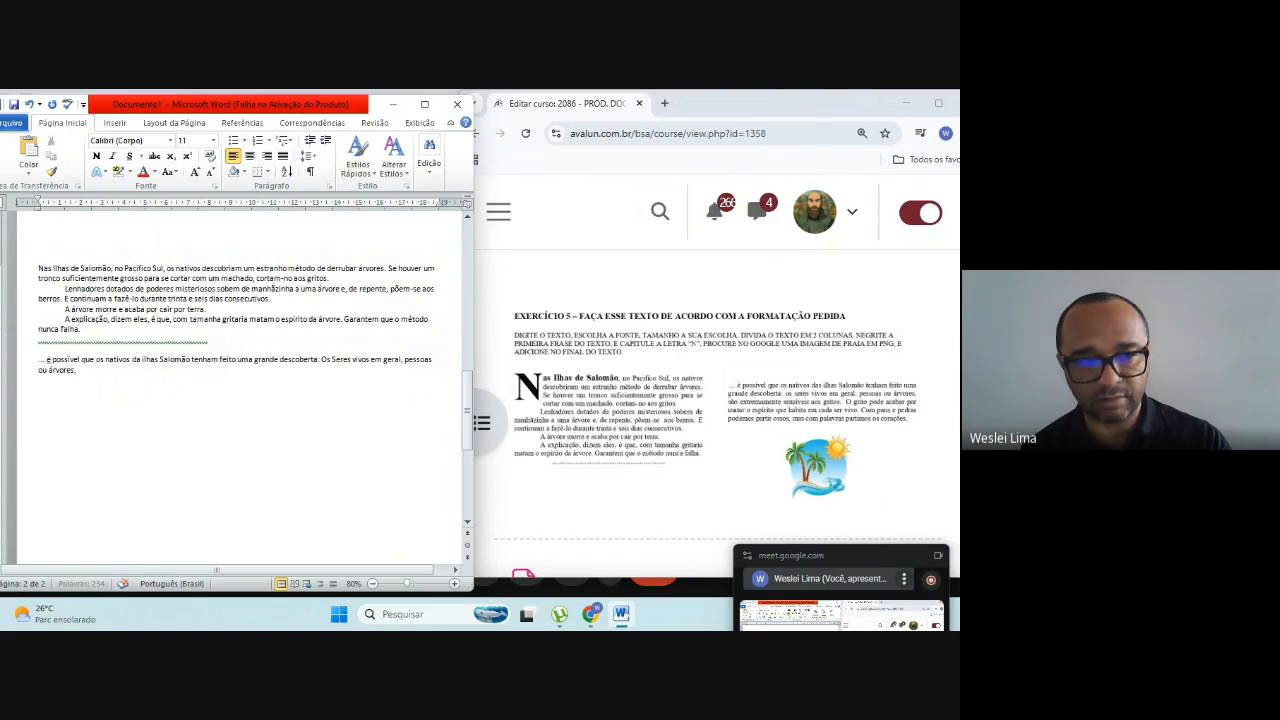
text( são ex)
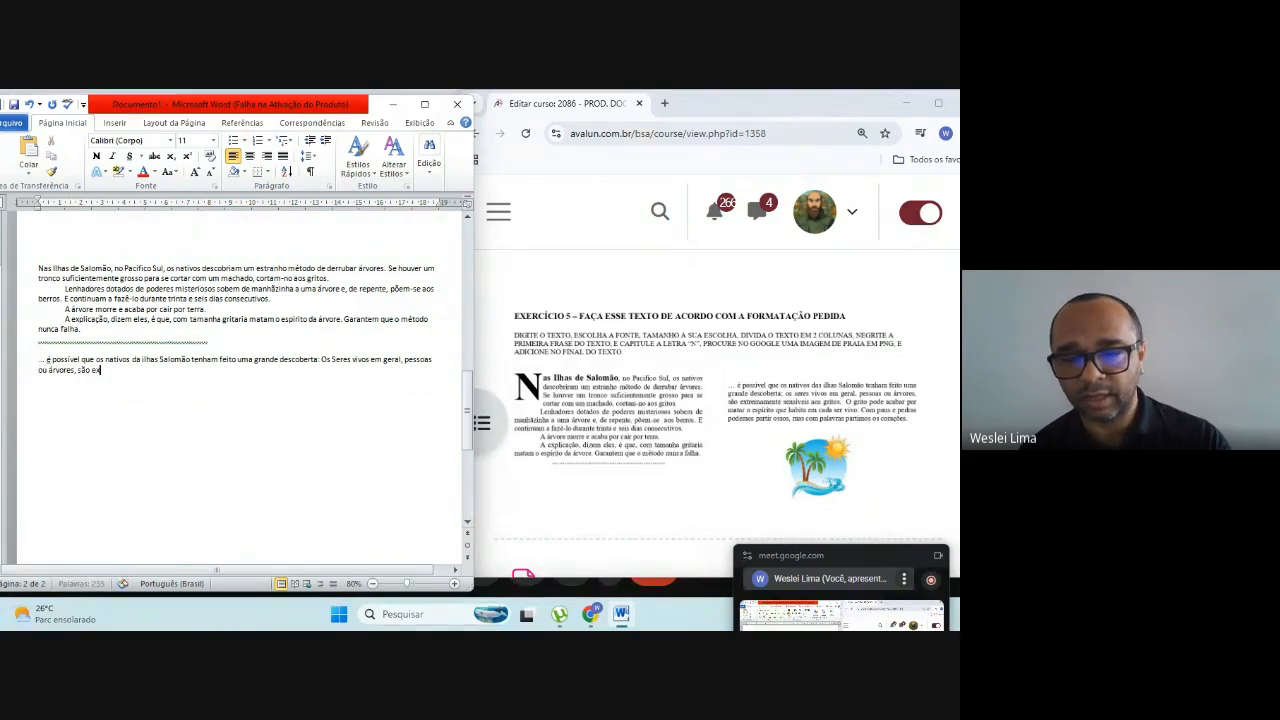
text(trema)
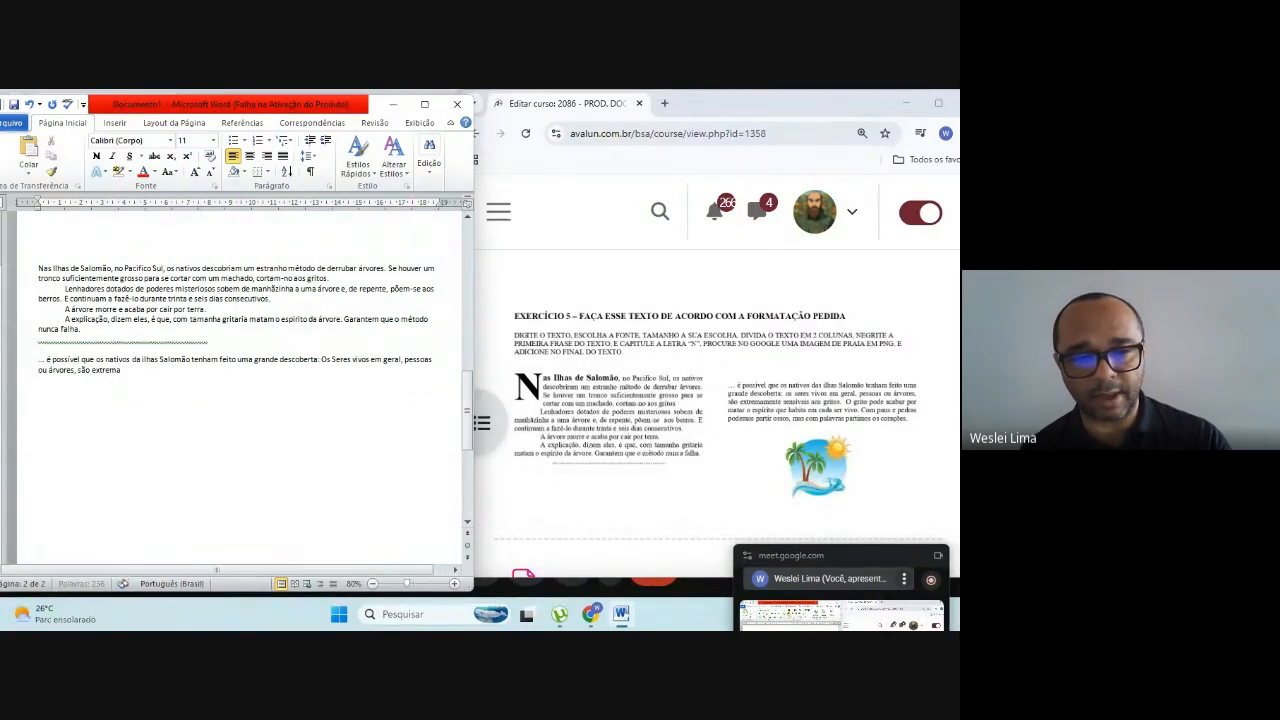
text(mente)
text( sensível)
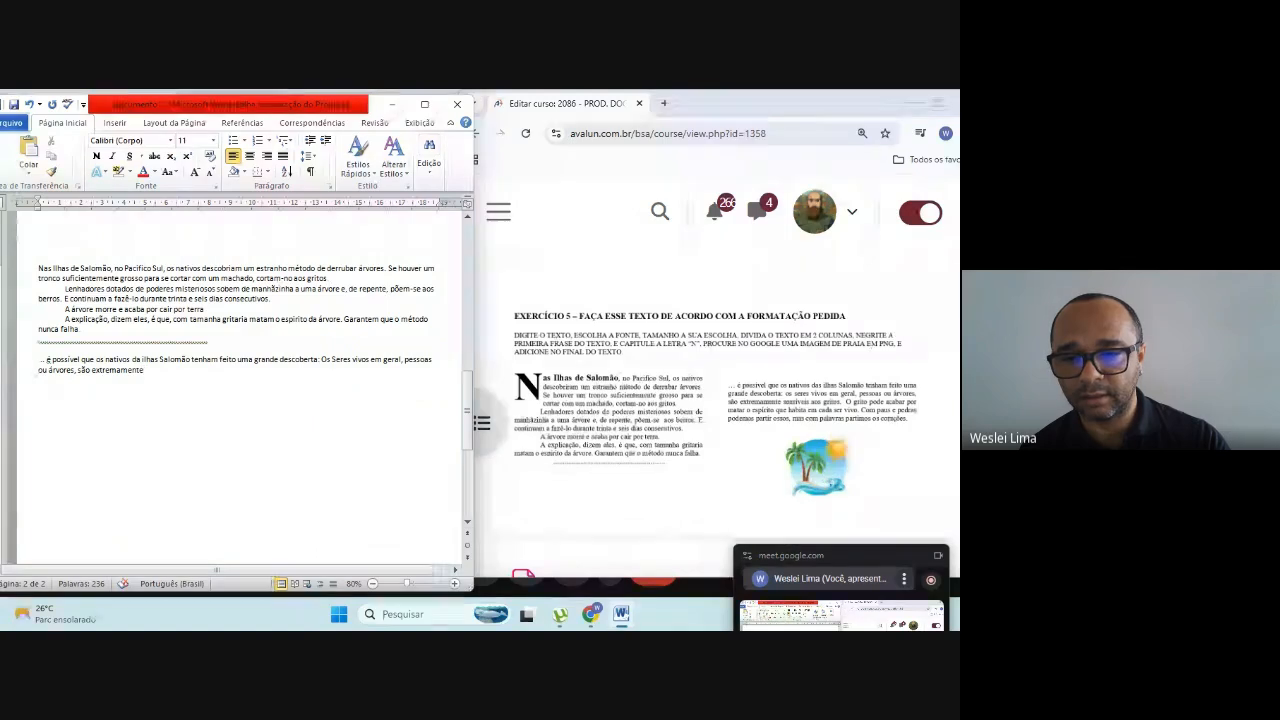
Step: Complete the sentence after "pessoas ou árvores," with "são extremamente sensíveis aos gritos."
key(BackSpace)
text(is )
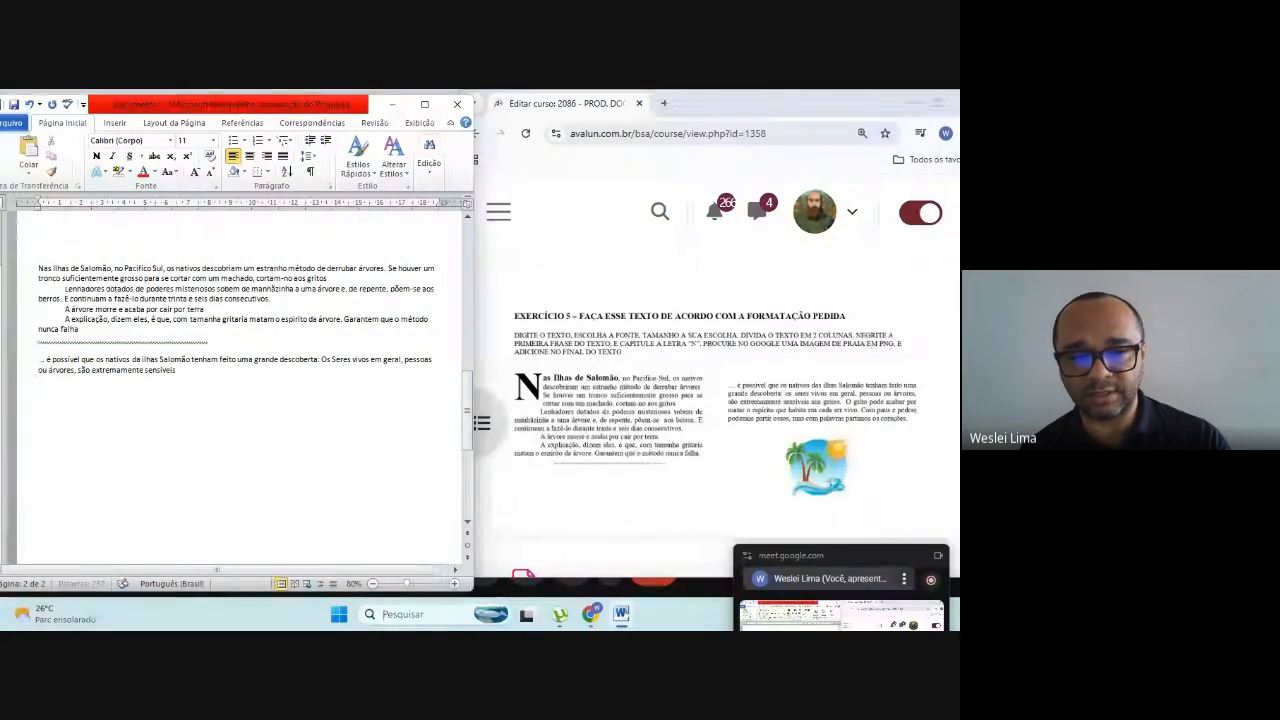
text(aos gritos)
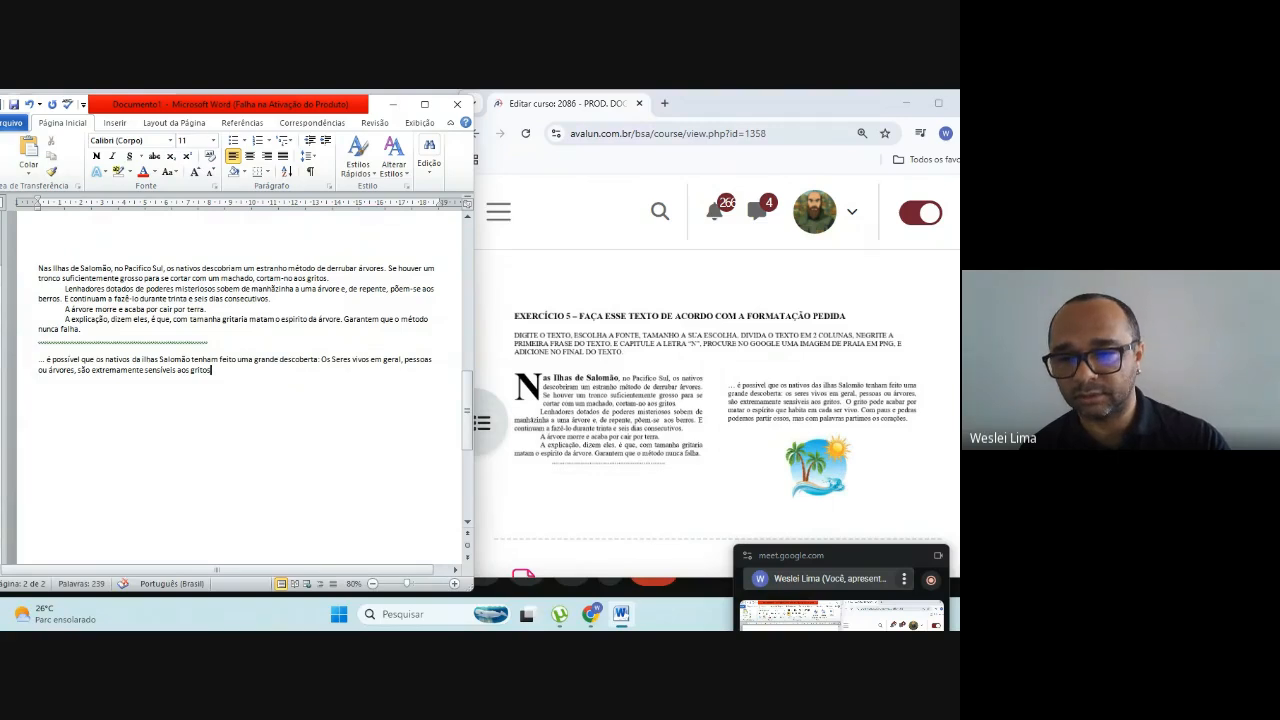
text(.)
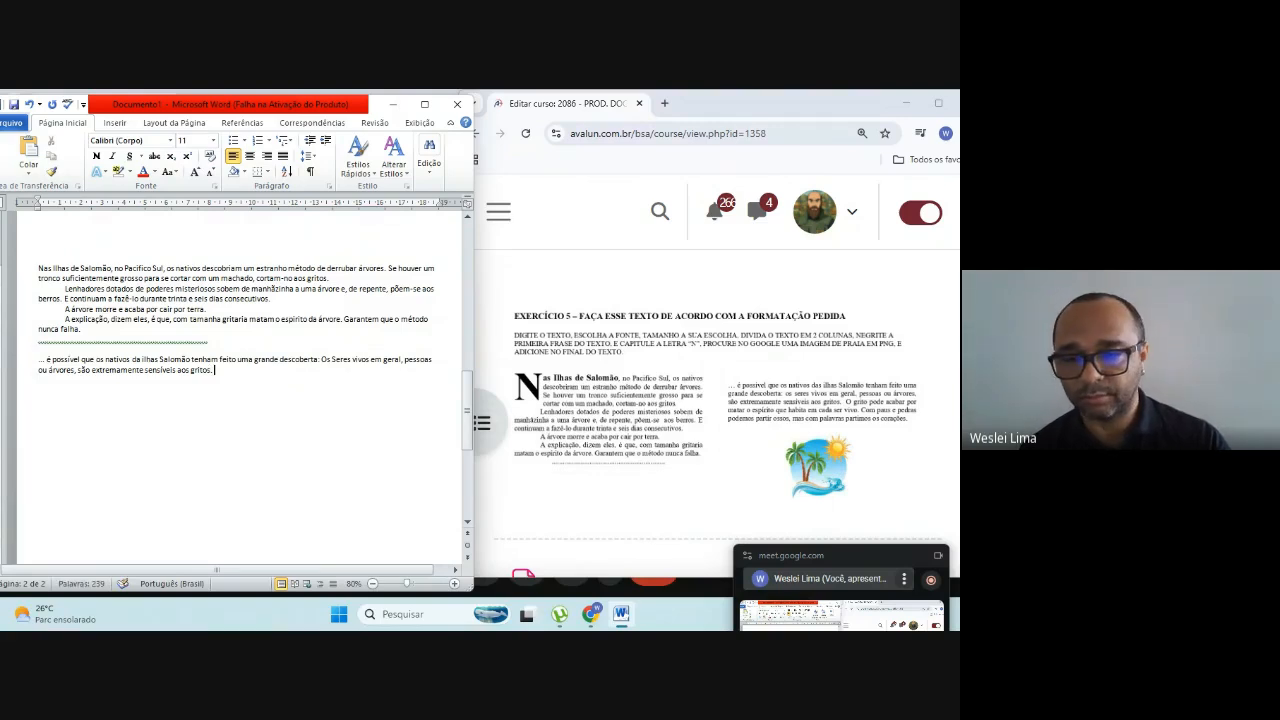
text( O grit)
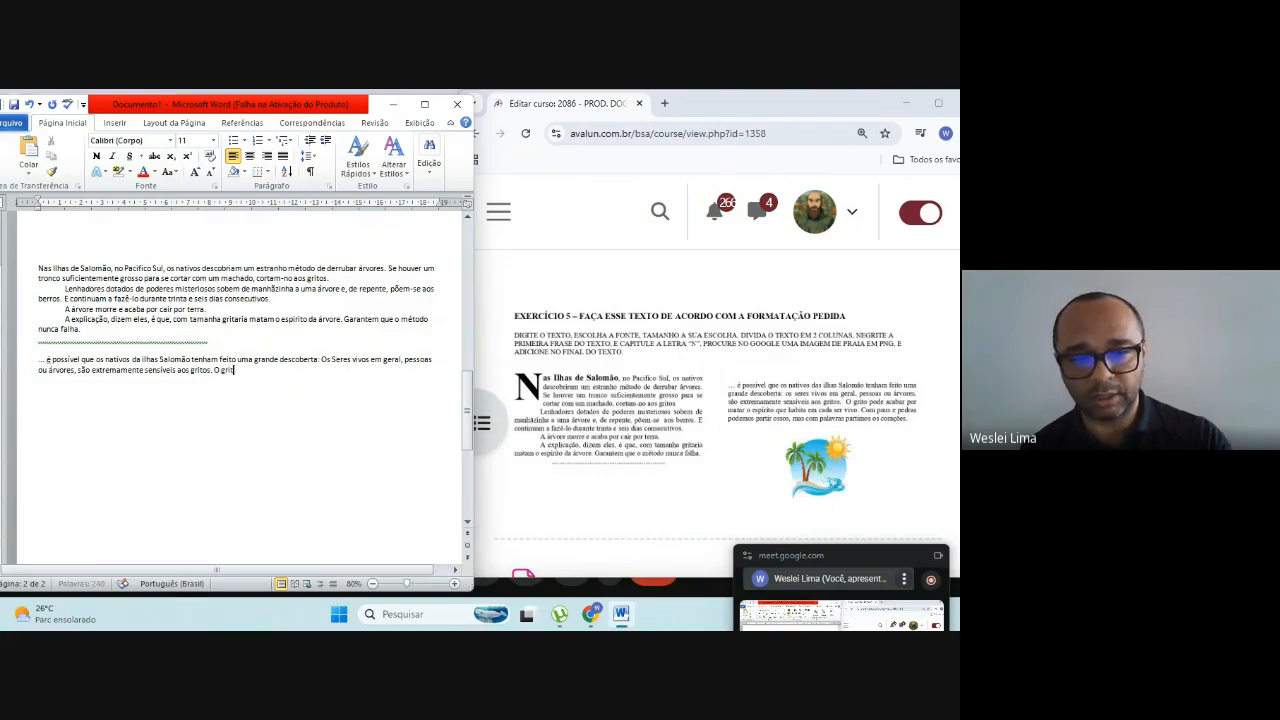
text(o pode)
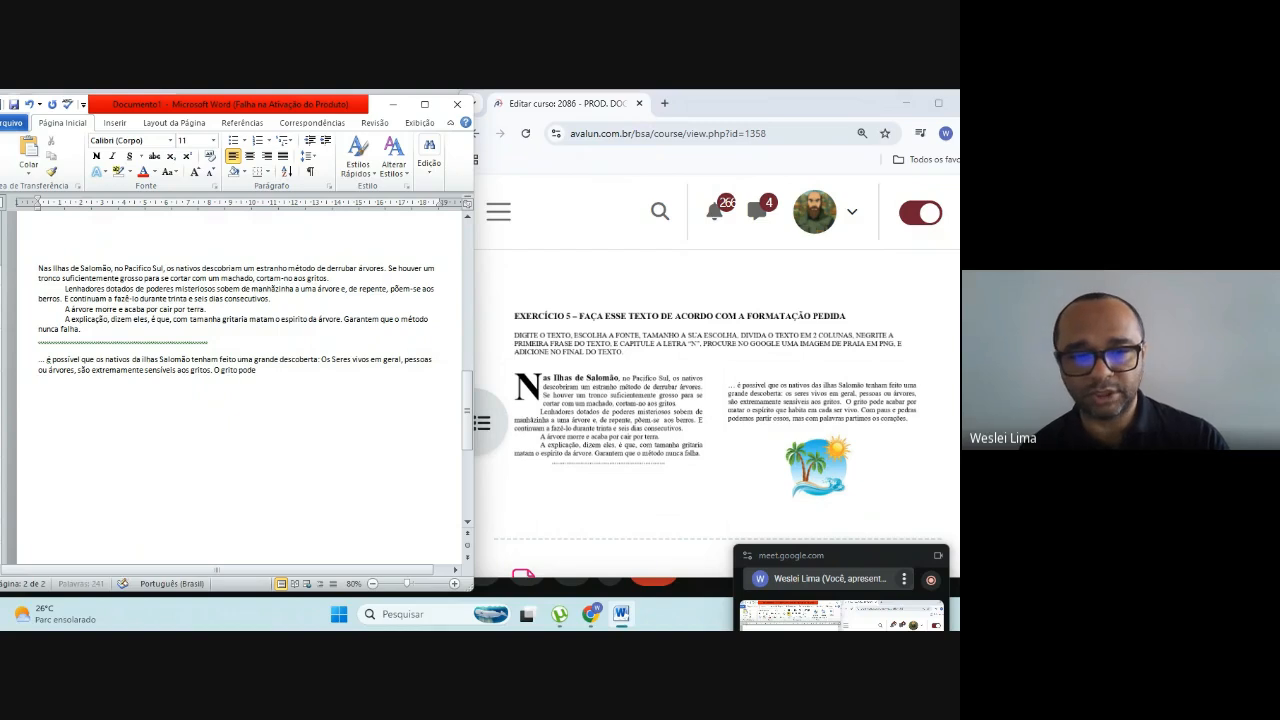
text( acabar por mata)
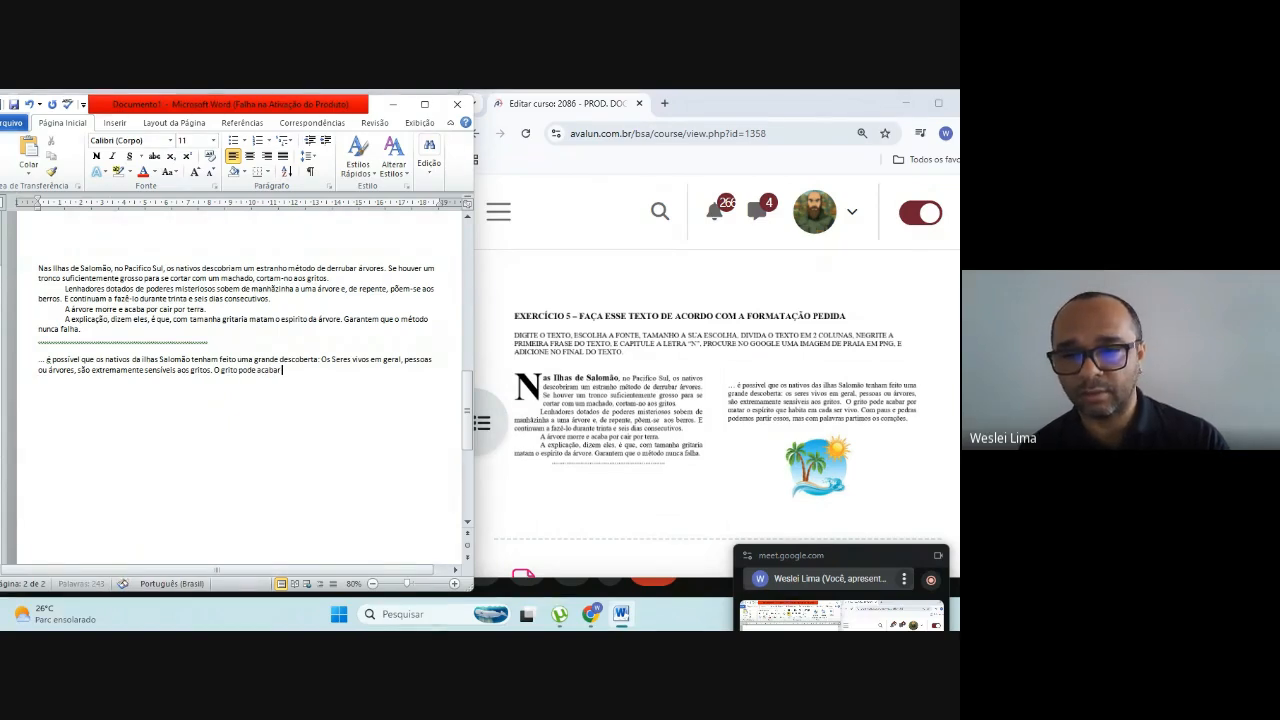
text(r)
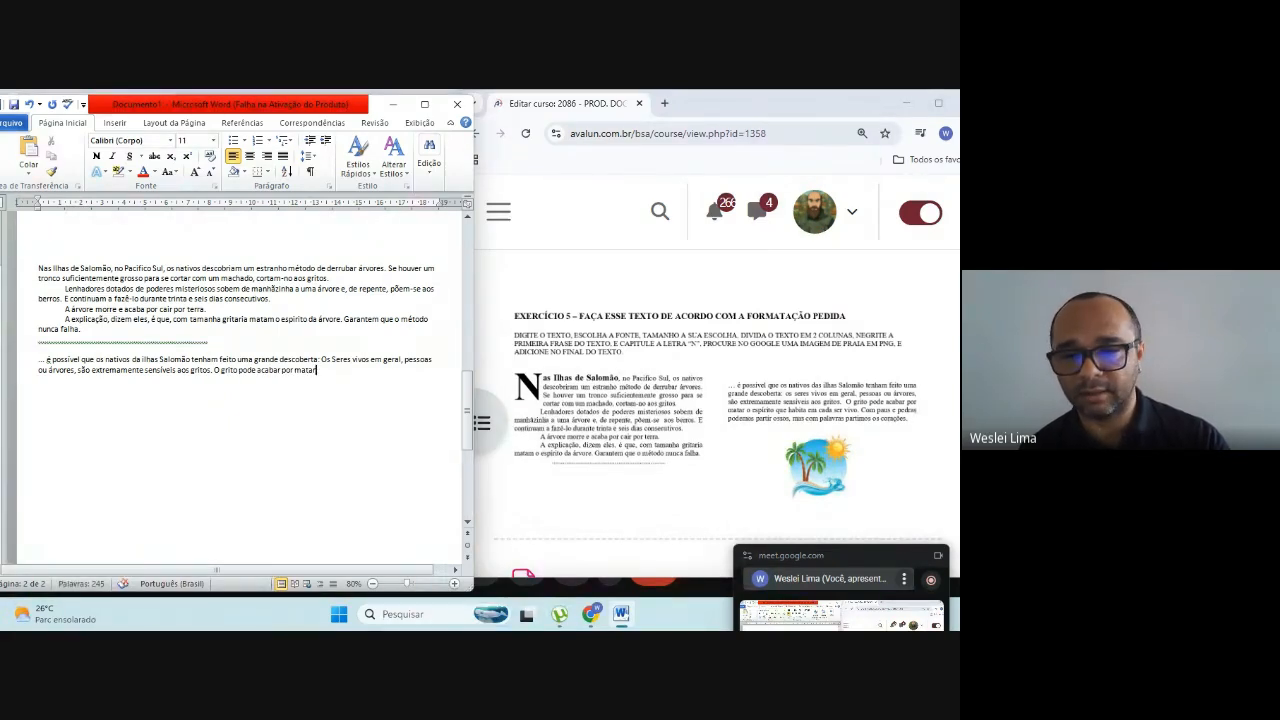
text( o espírito)
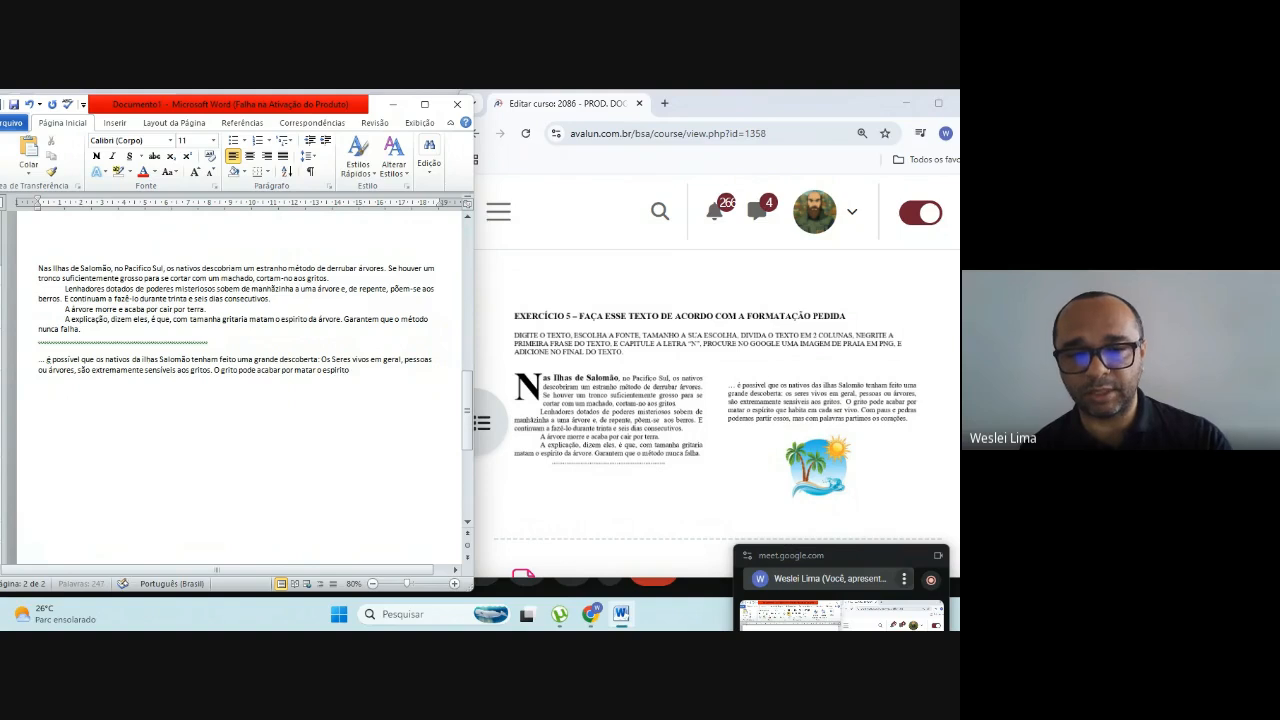
text( que)
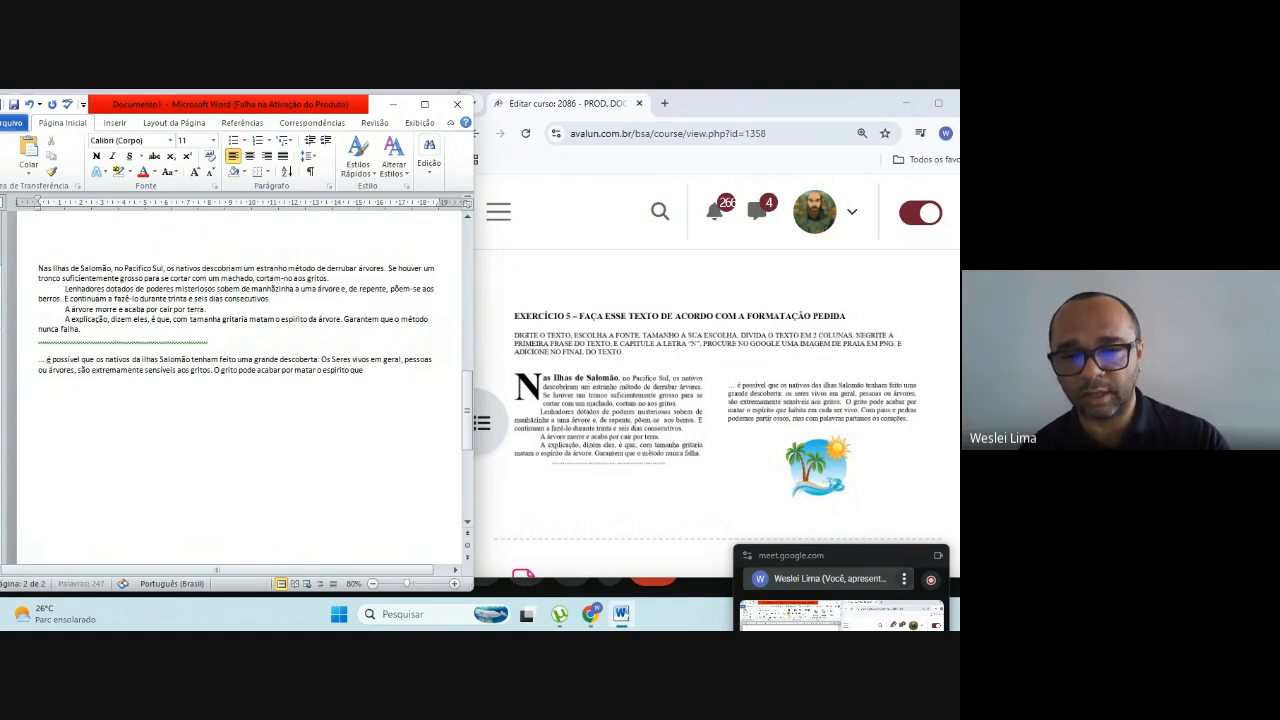
text( habita)
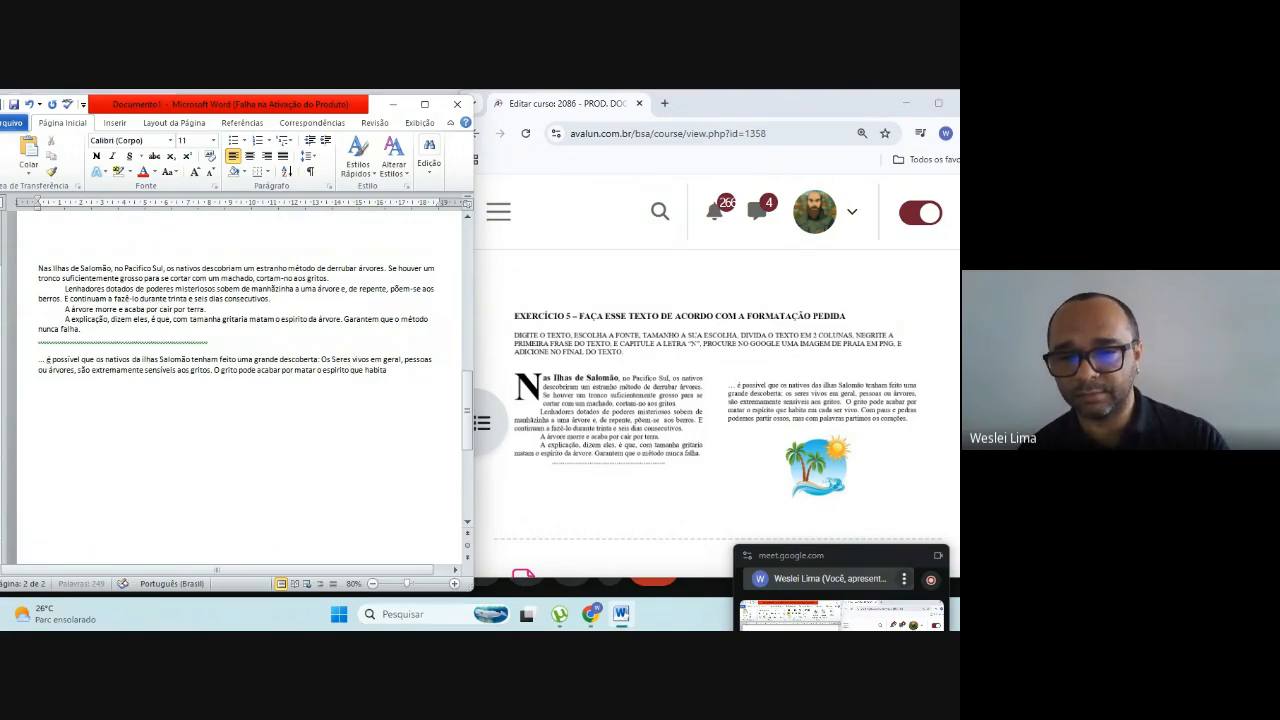
text( em cada s)
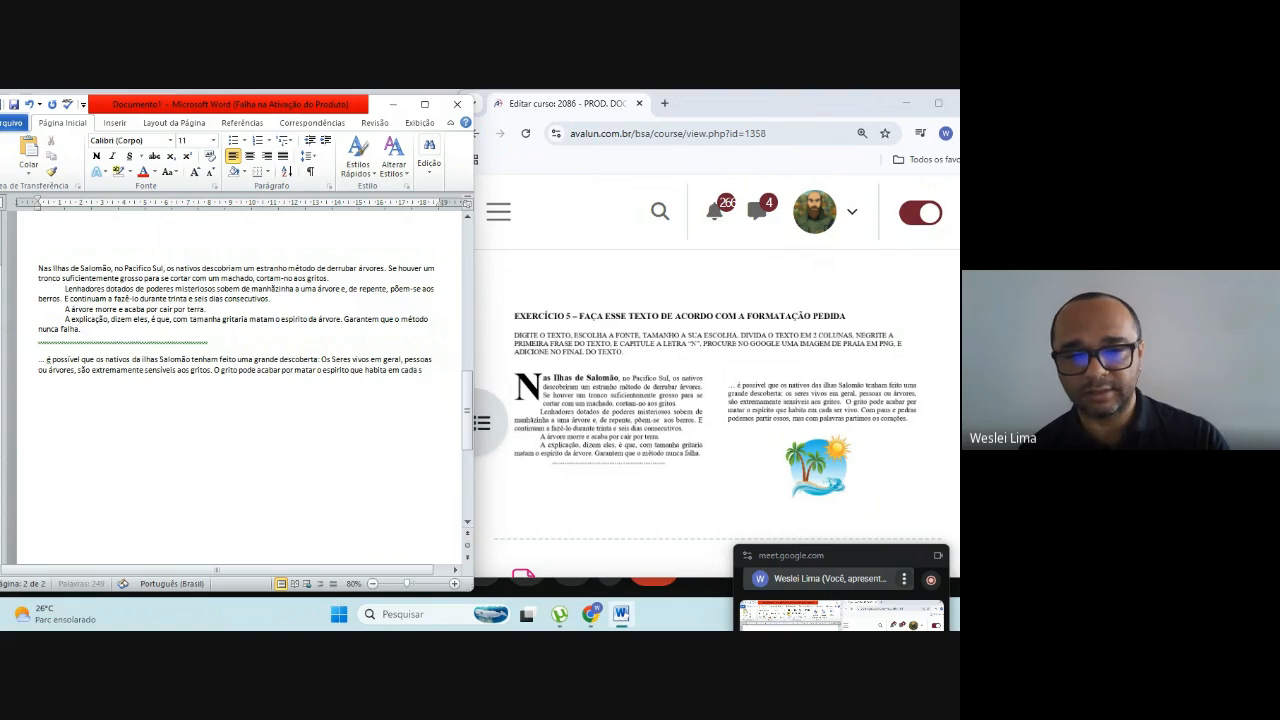
text(er vivo)
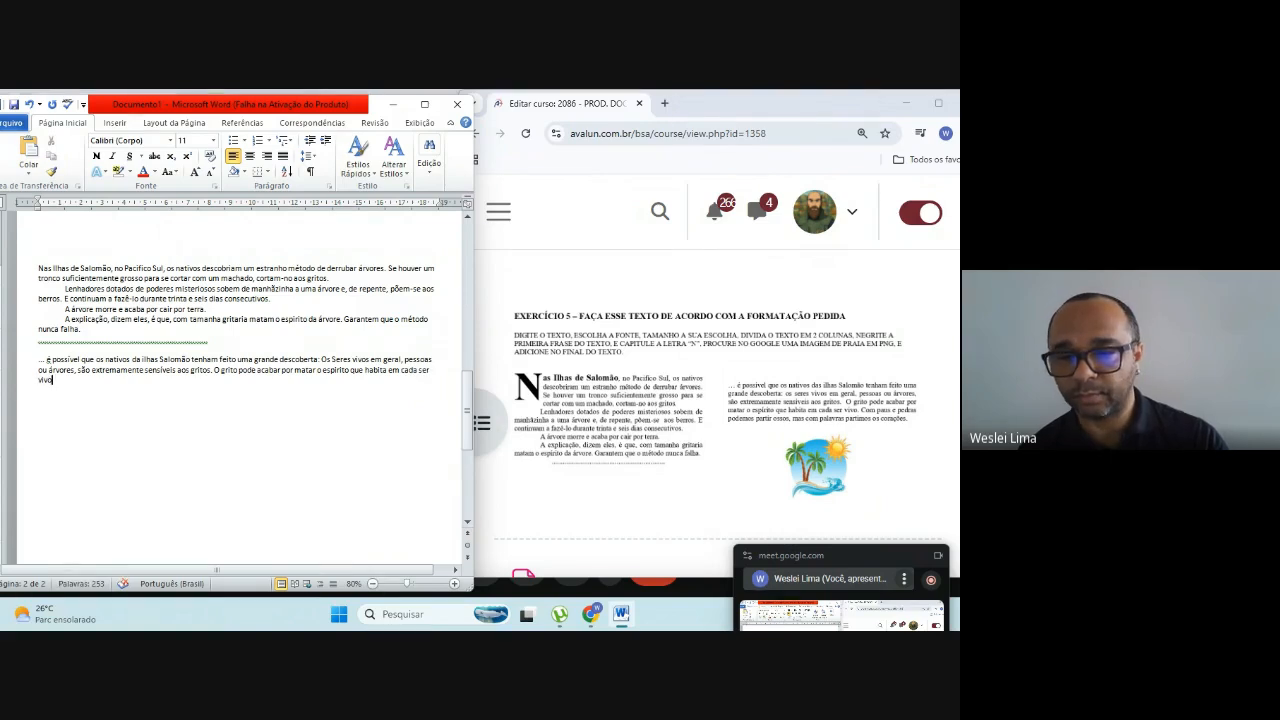
text(. Com)
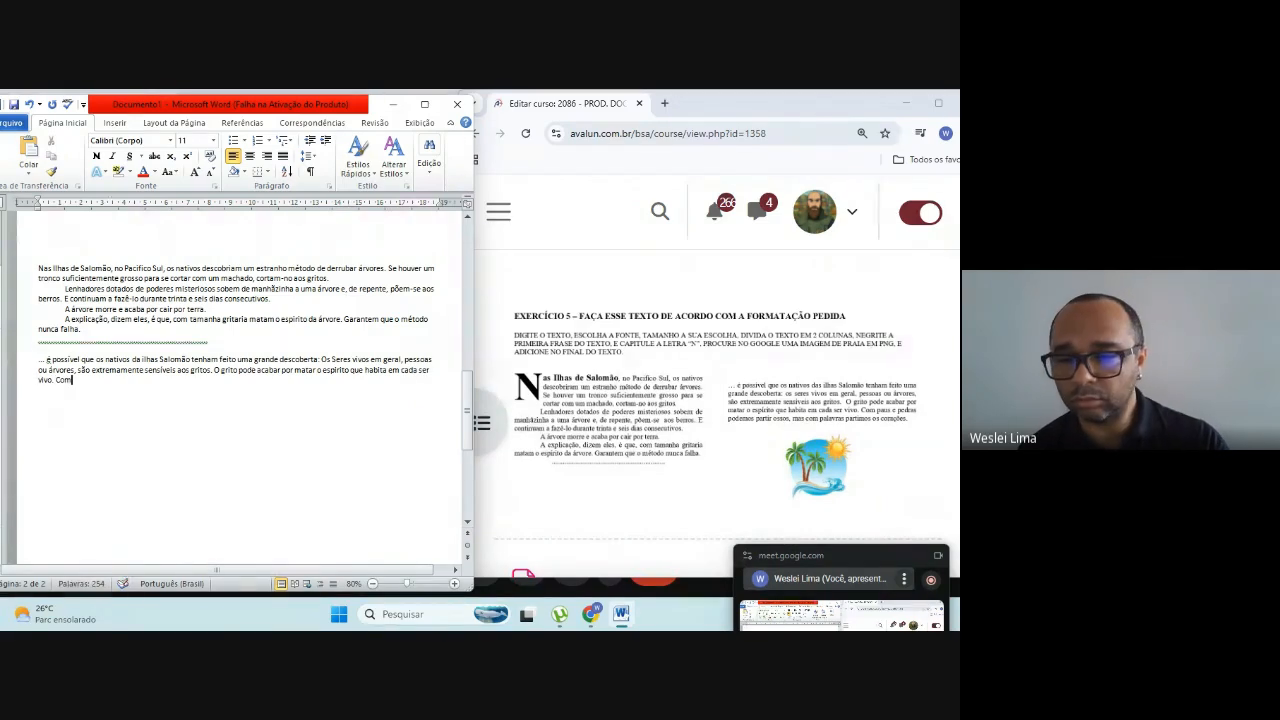
text( paus)
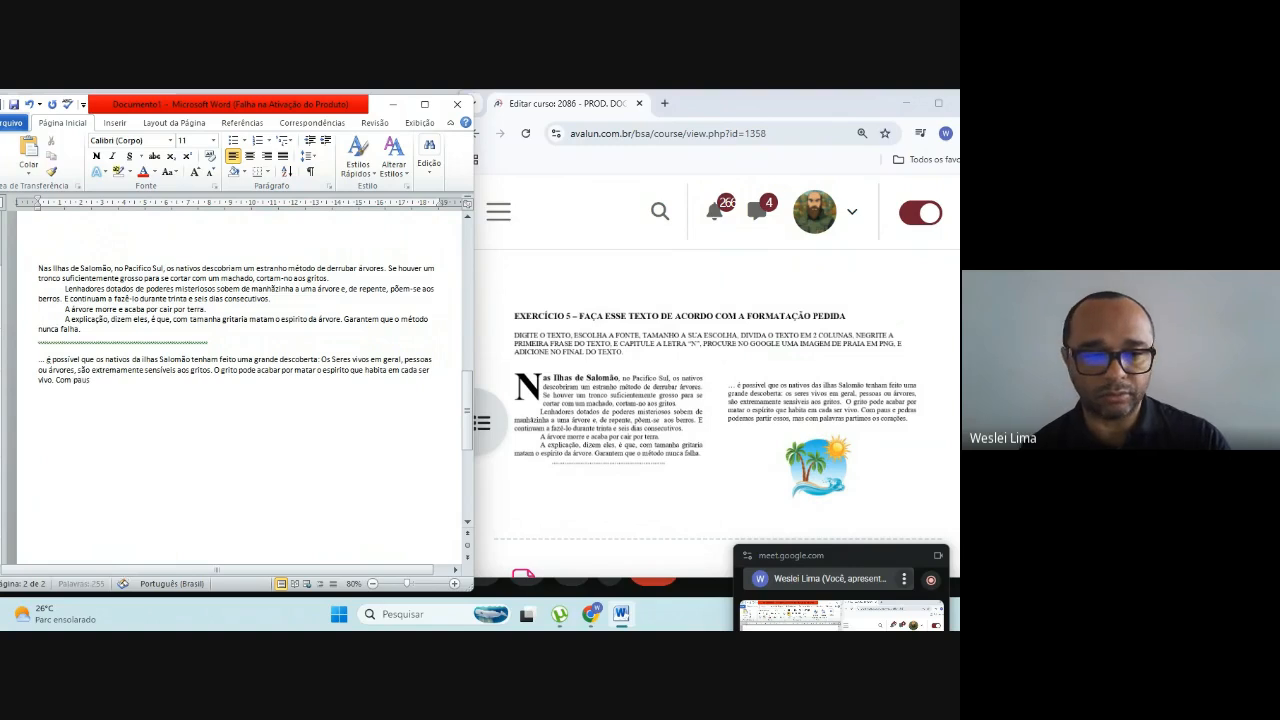
text( e pedras)
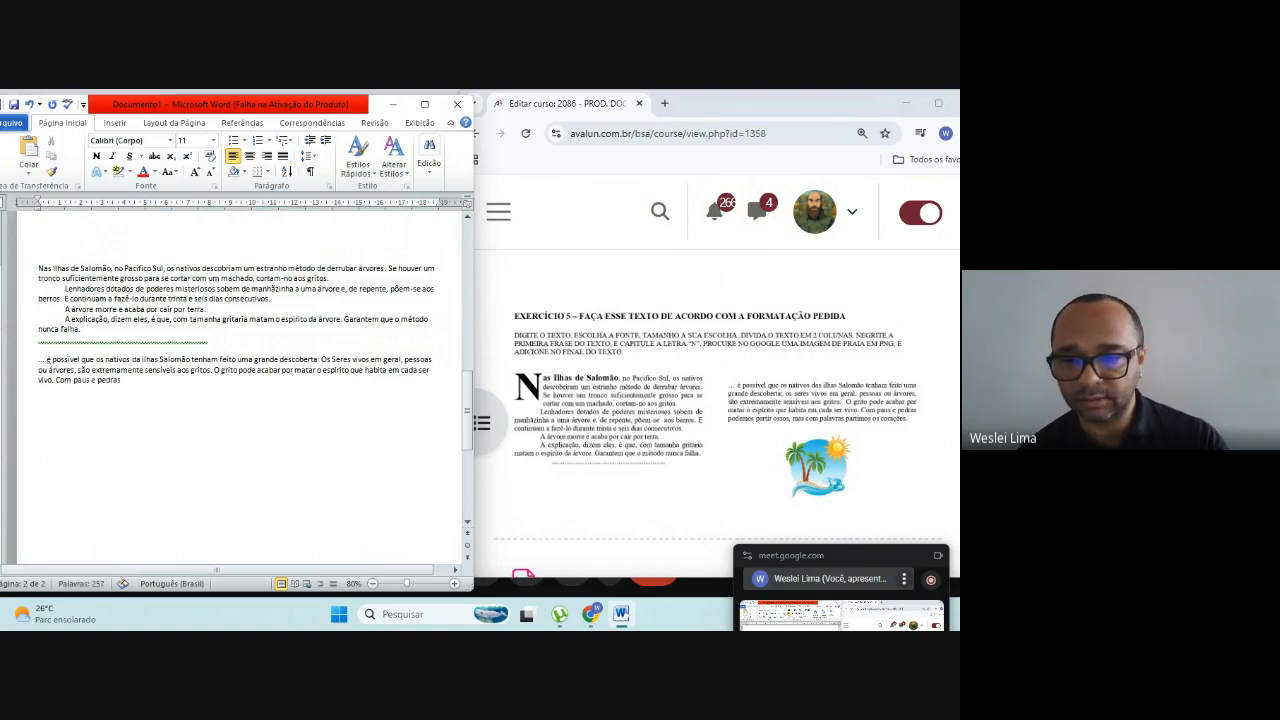
text( podemos)
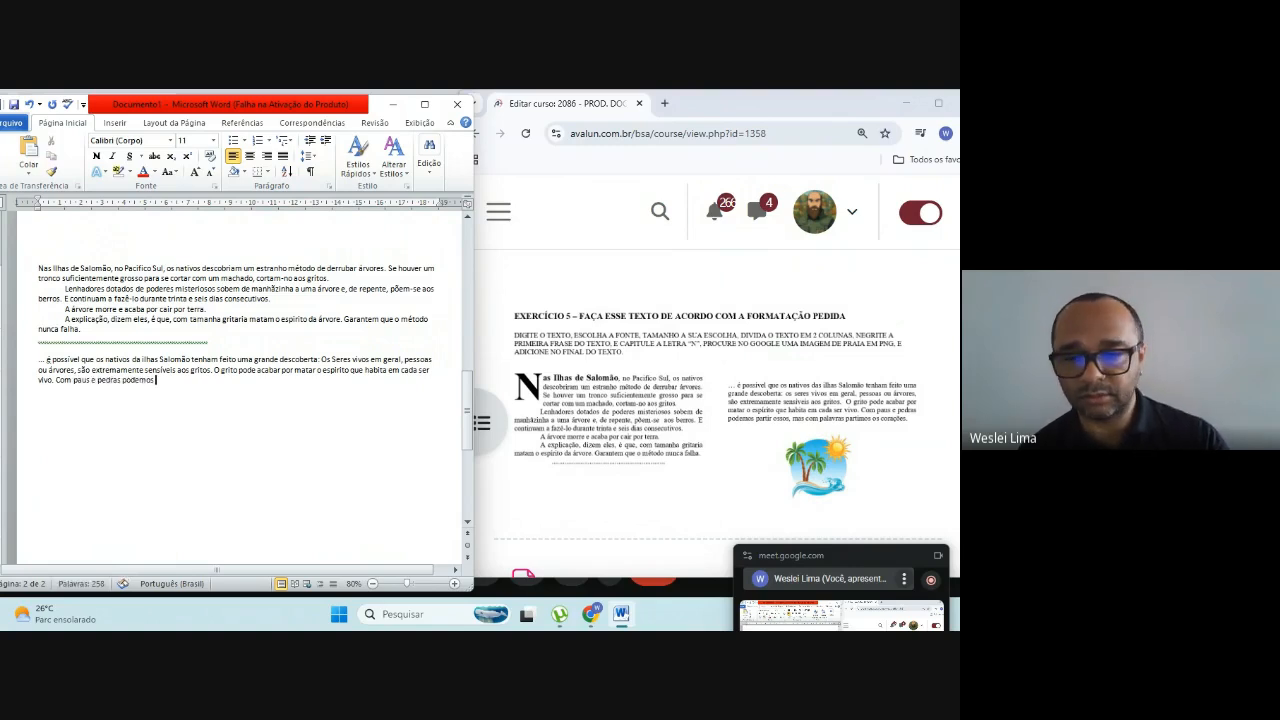
text( partir)
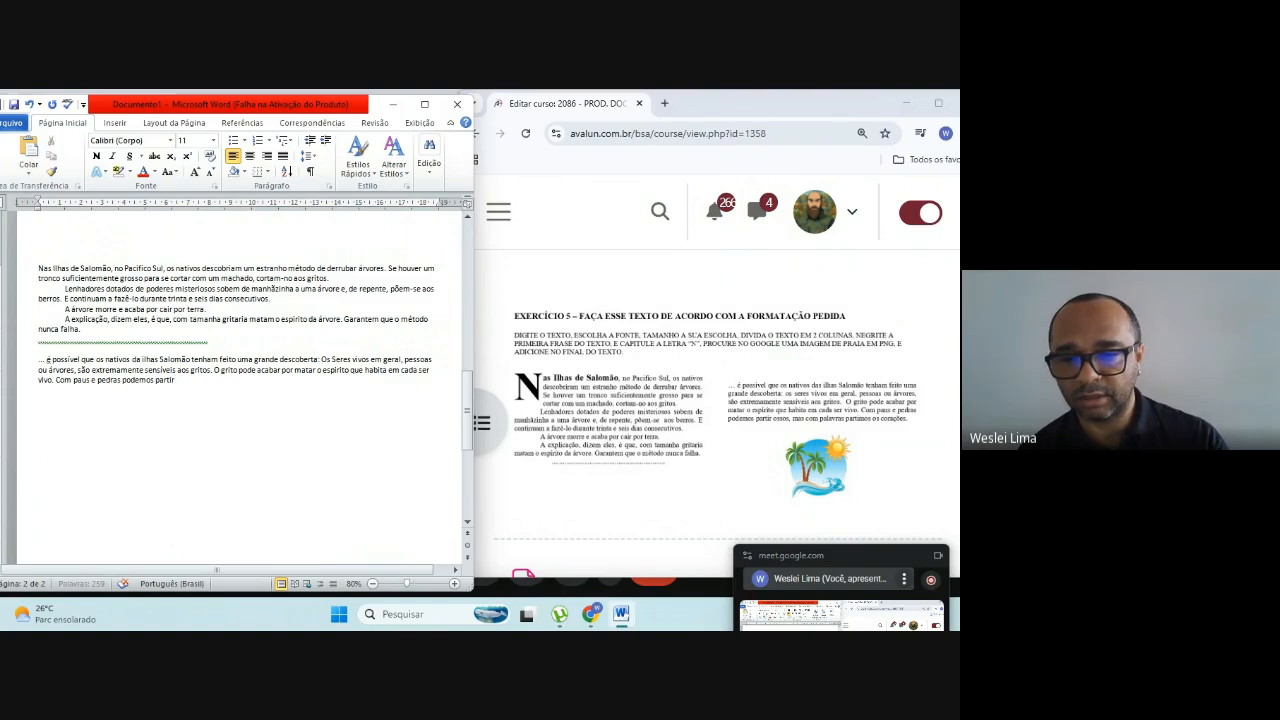
text( ossos)
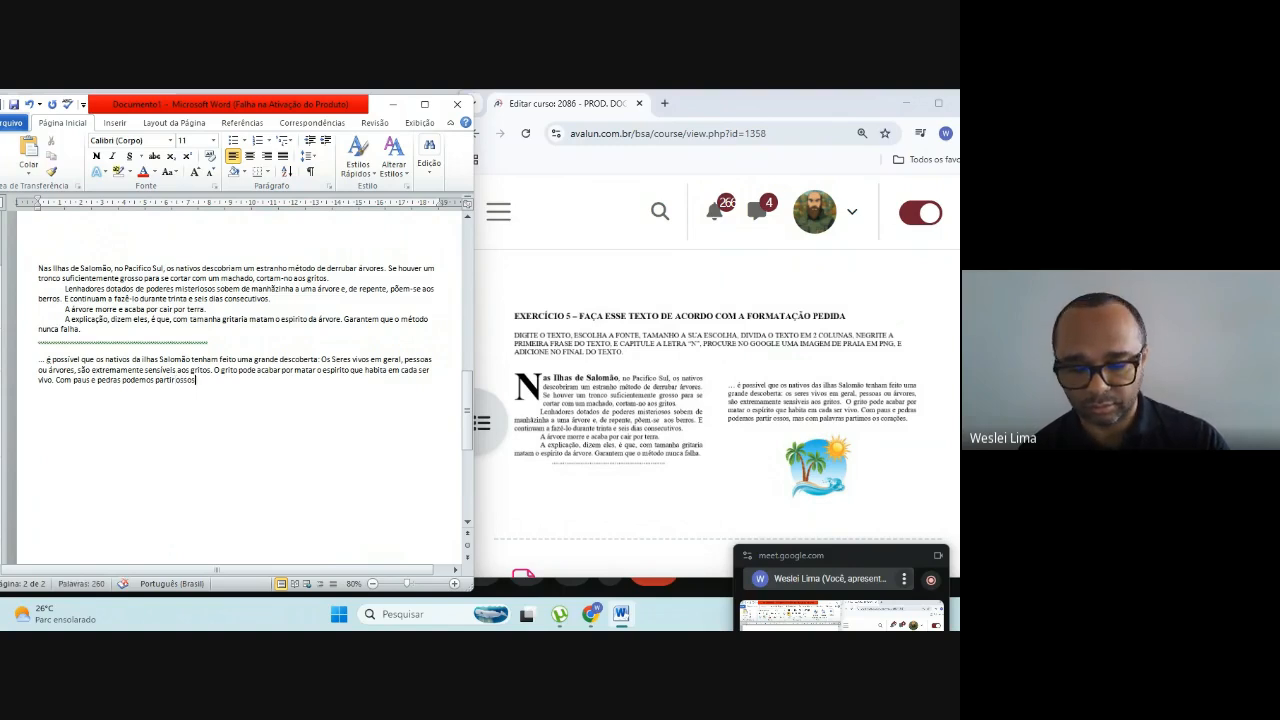
text(, mas)
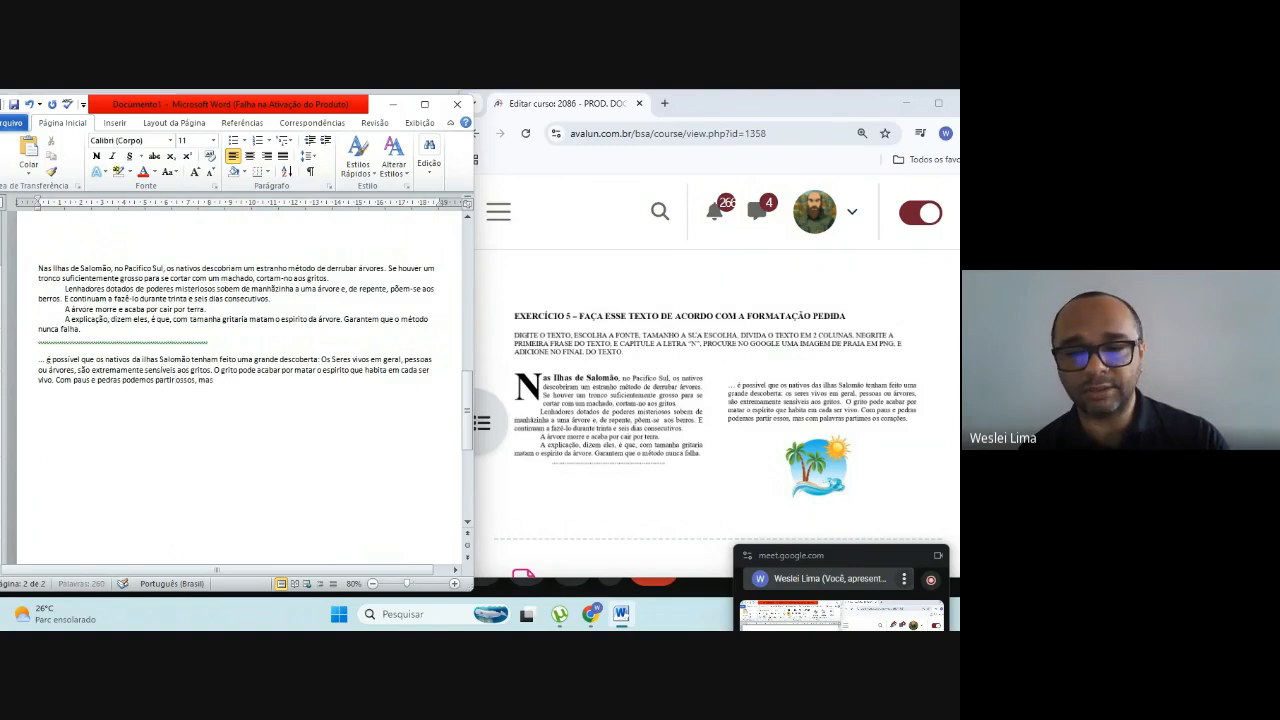
text( com palavras)
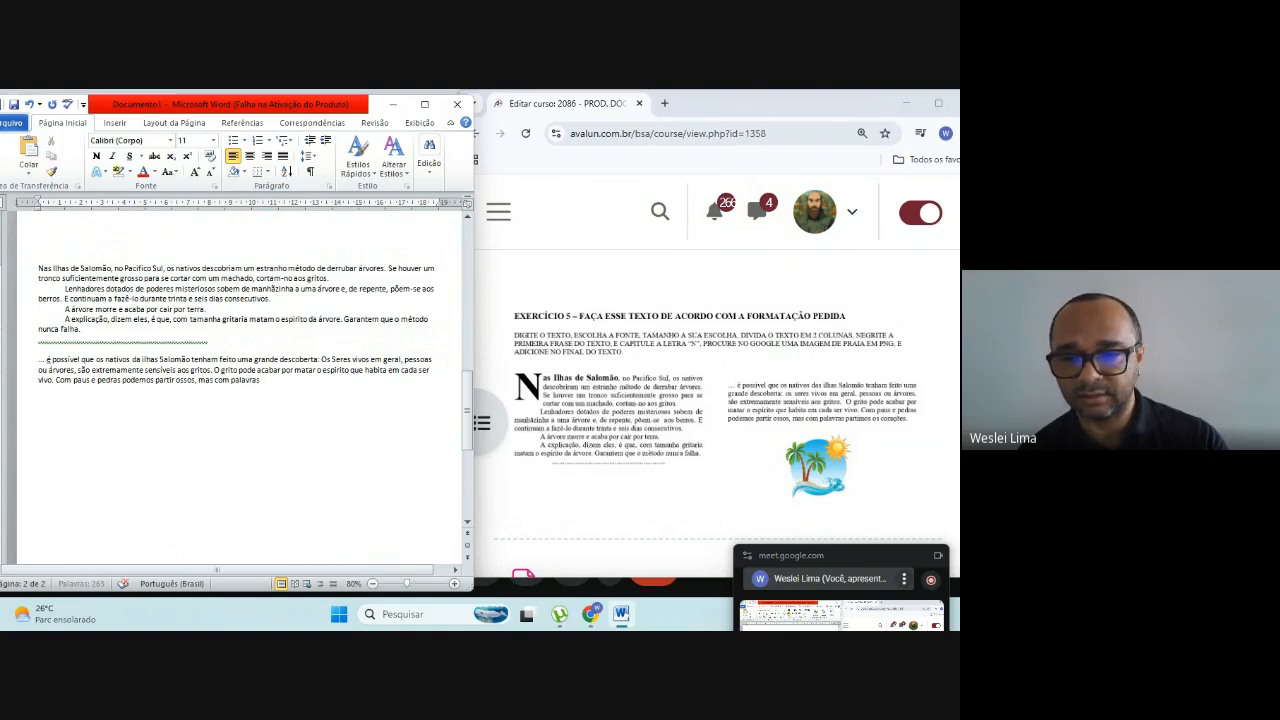
text( partimos )
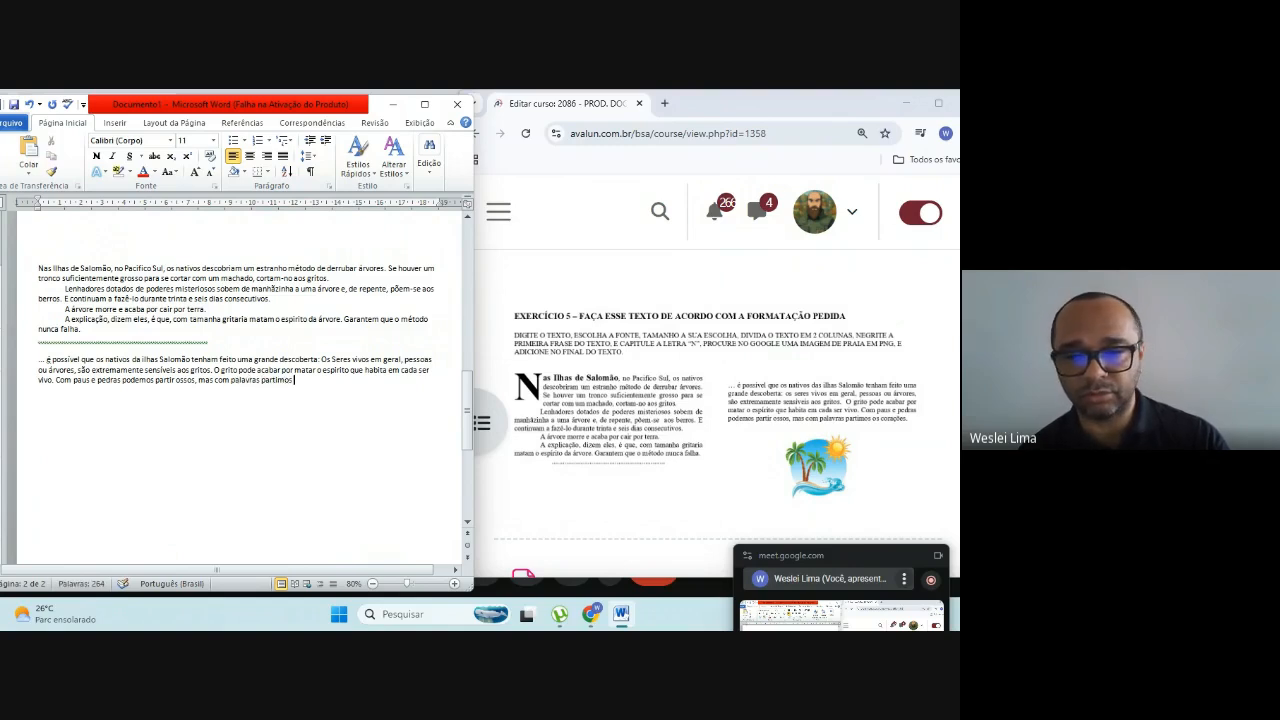
text(os cora)
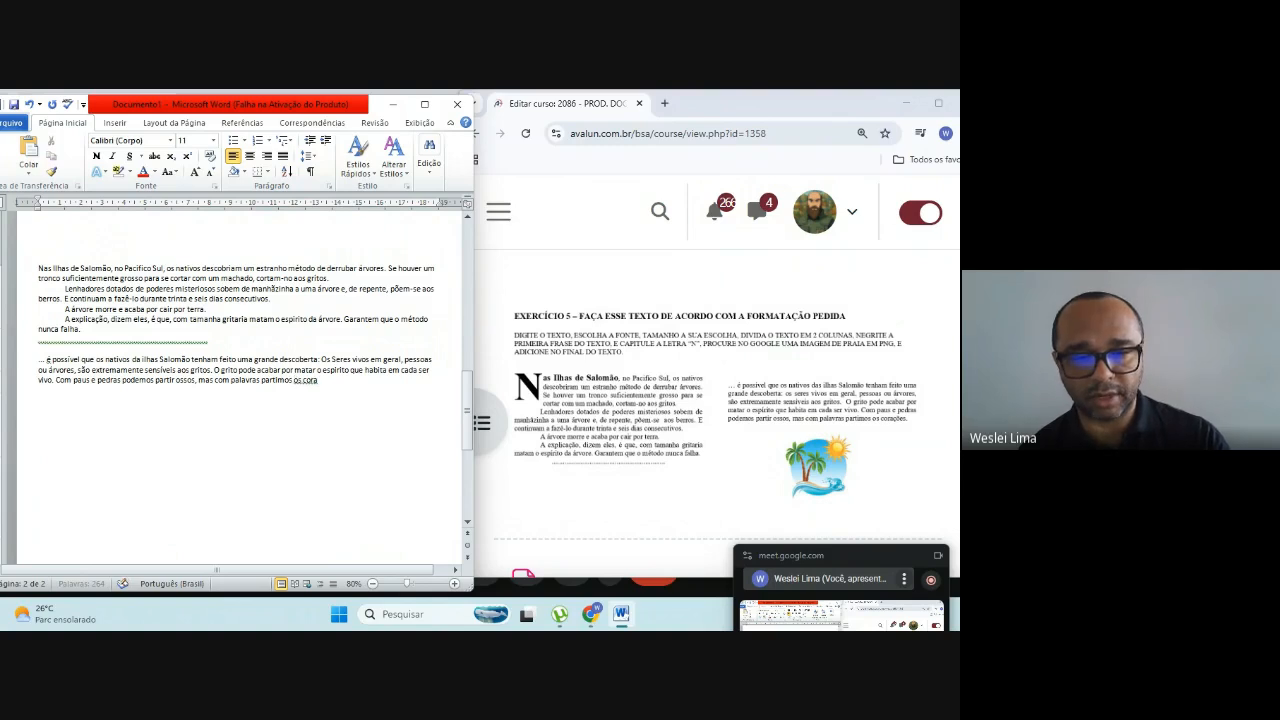
text(ções.)
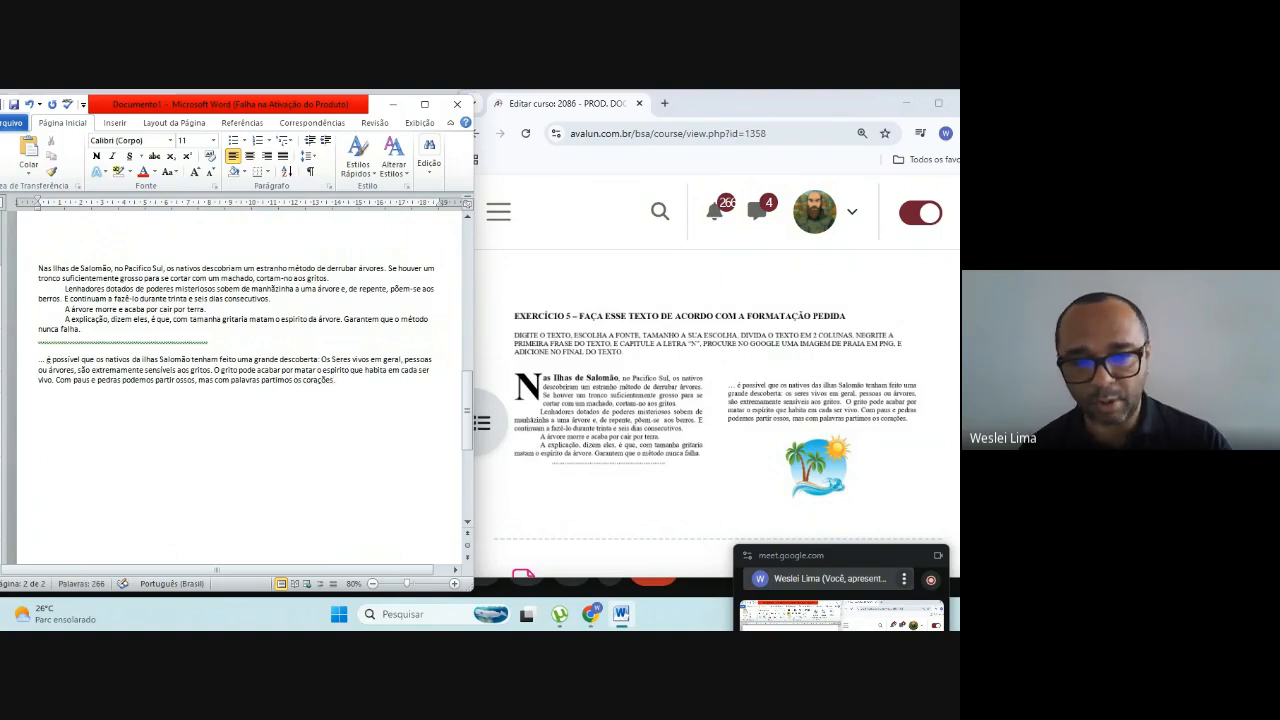
Step: Finish the closing paragraph with ", mas com palavras partimos os corações." and start a new line below it
key(Return)
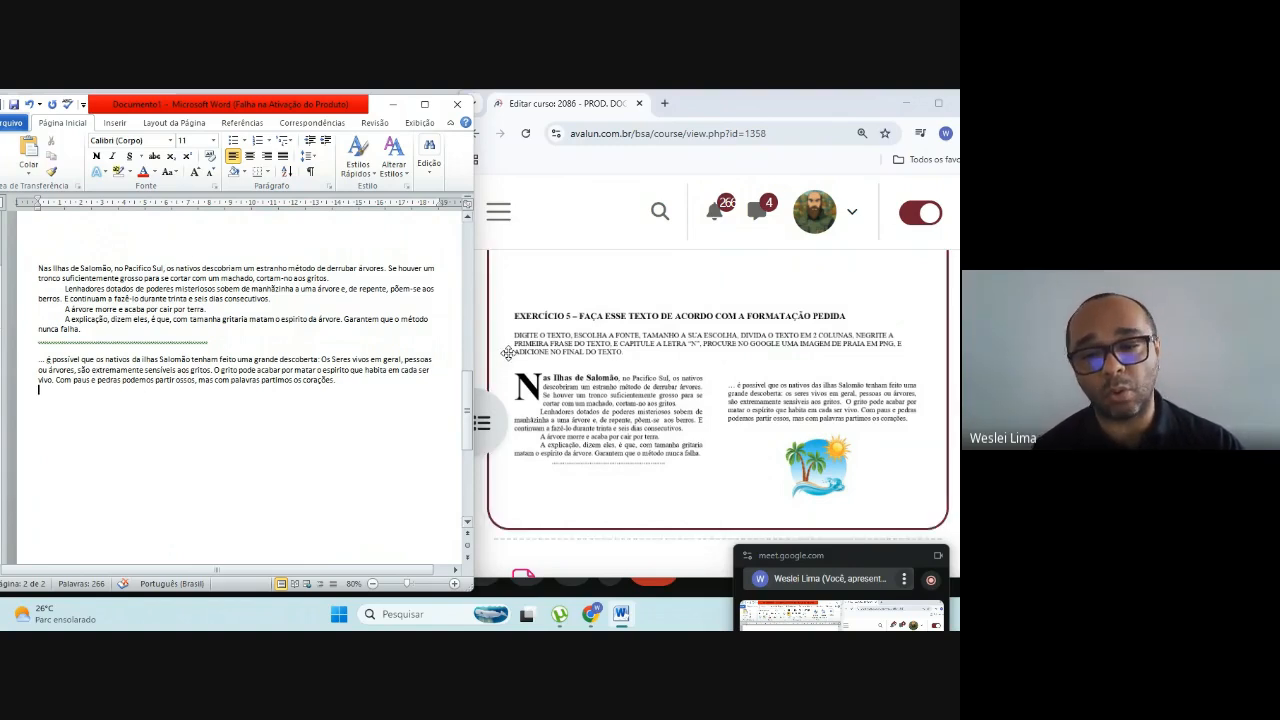
Step: Switch to Chrome and search Google Images for "desenho de praia png" in a new tab
click(664, 104)
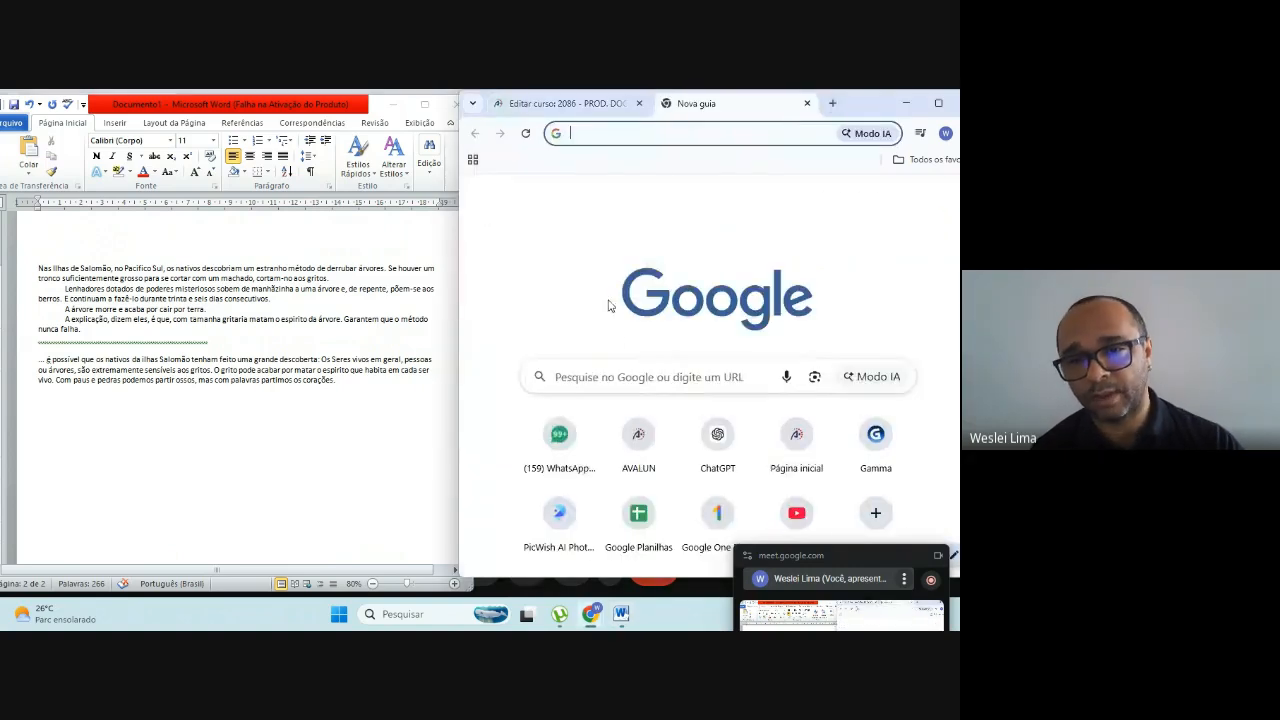
click(653, 375)
text(de)
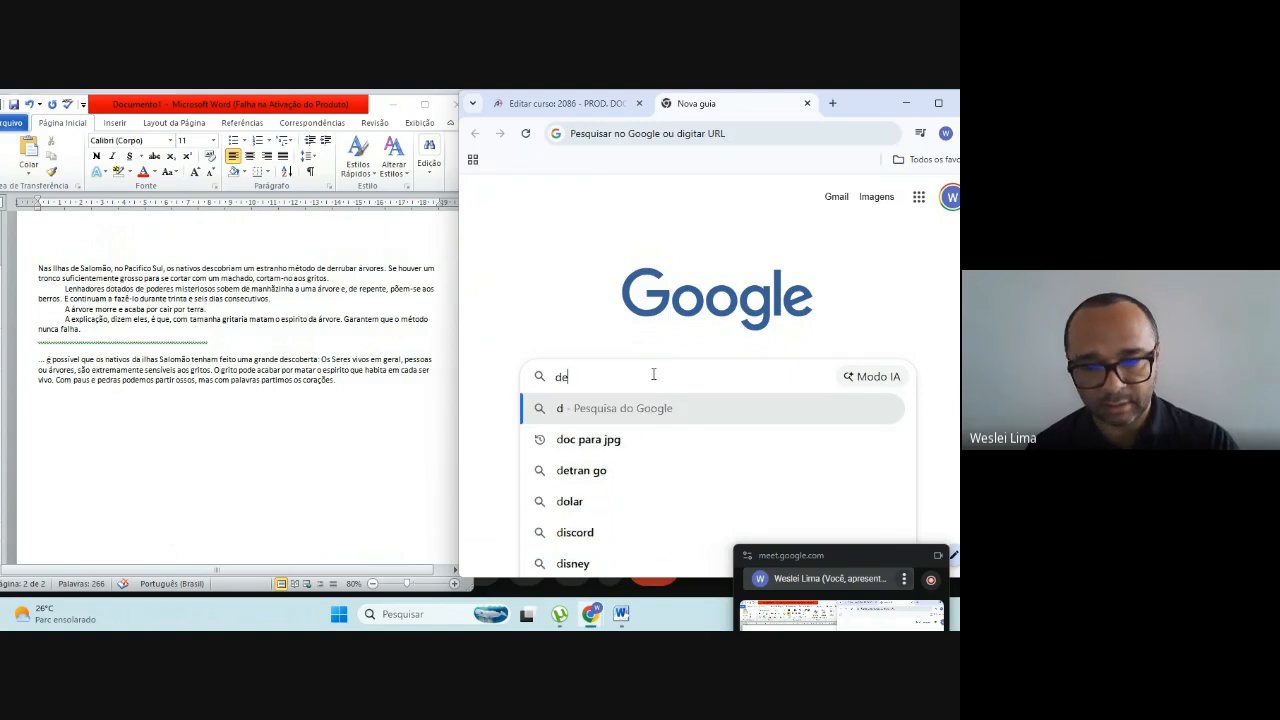
text(senho de pra)
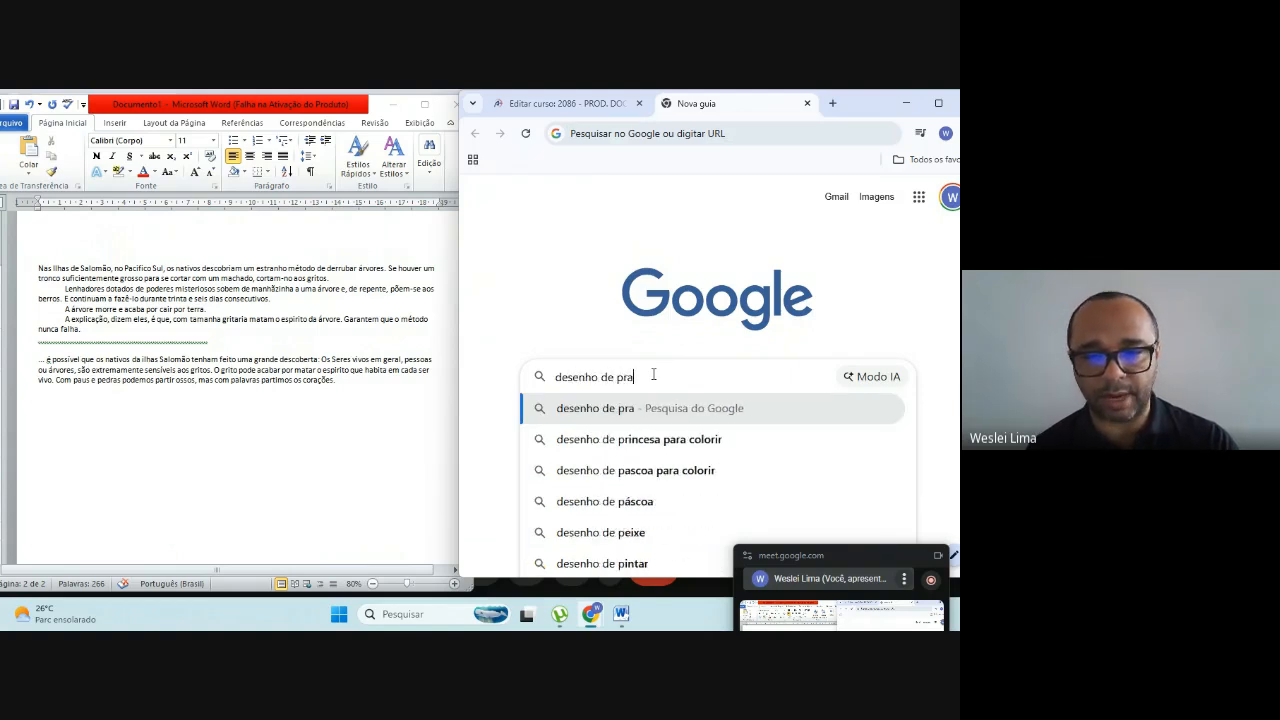
text(ia png)
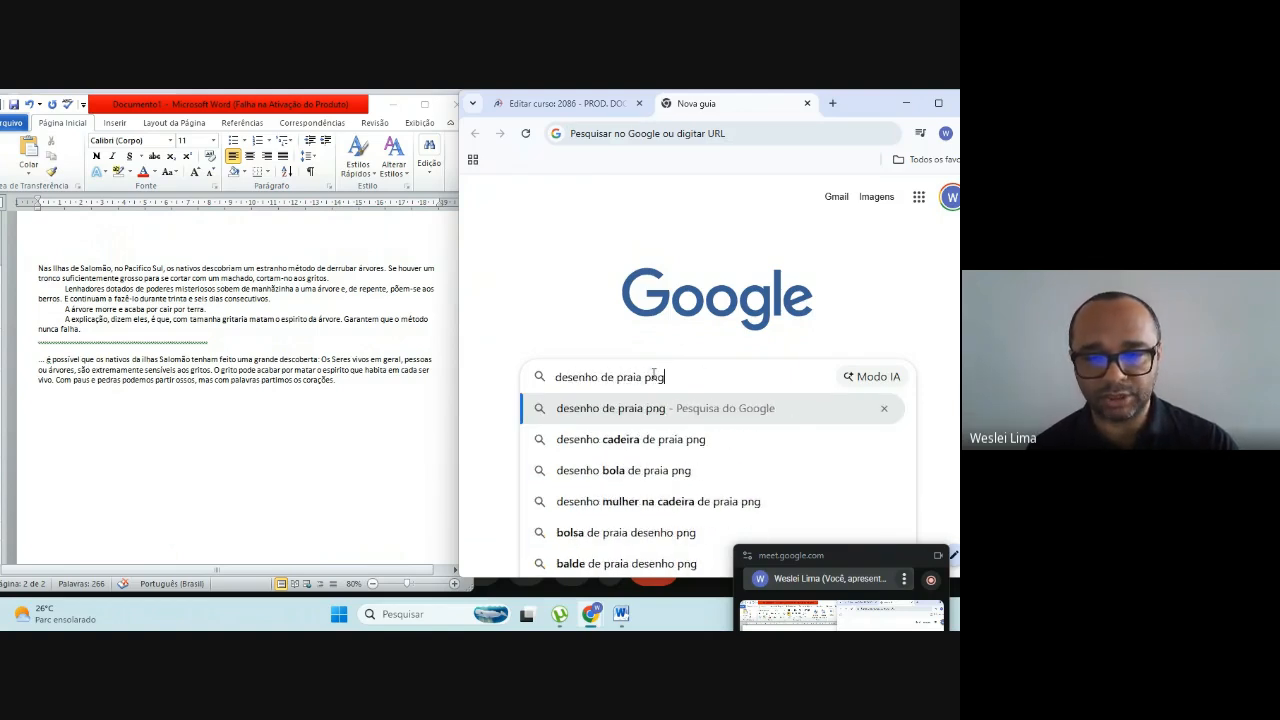
key(Return)
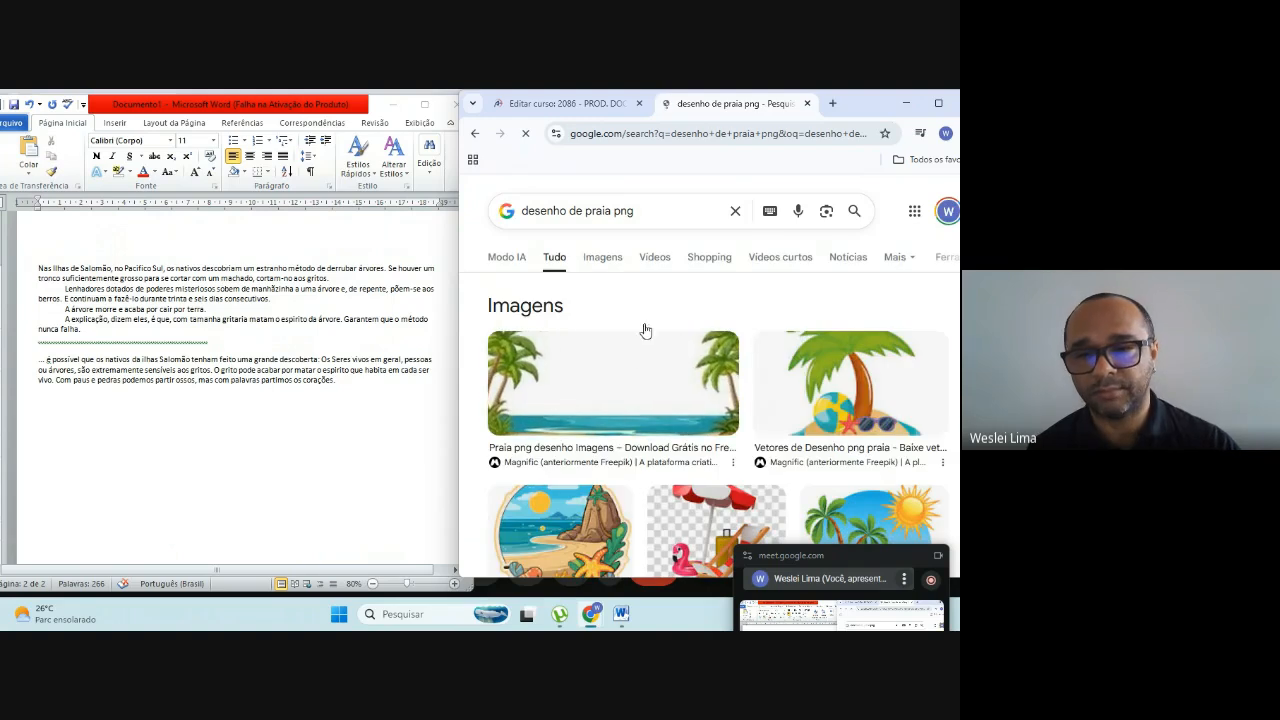
click(596, 259)
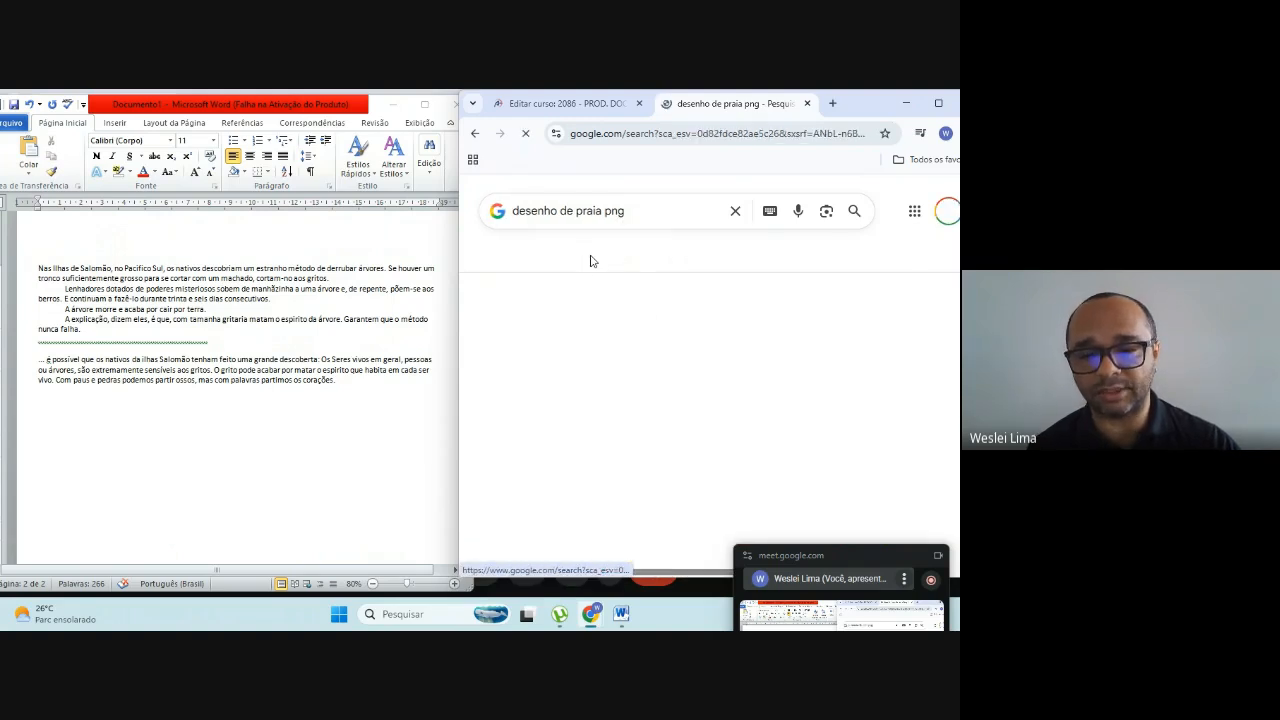
Step: Preview the PNGEgg beach picture with palm trees, sun and wave, and check its options for saving or copying the image
scroll(736, 386, down, 1)
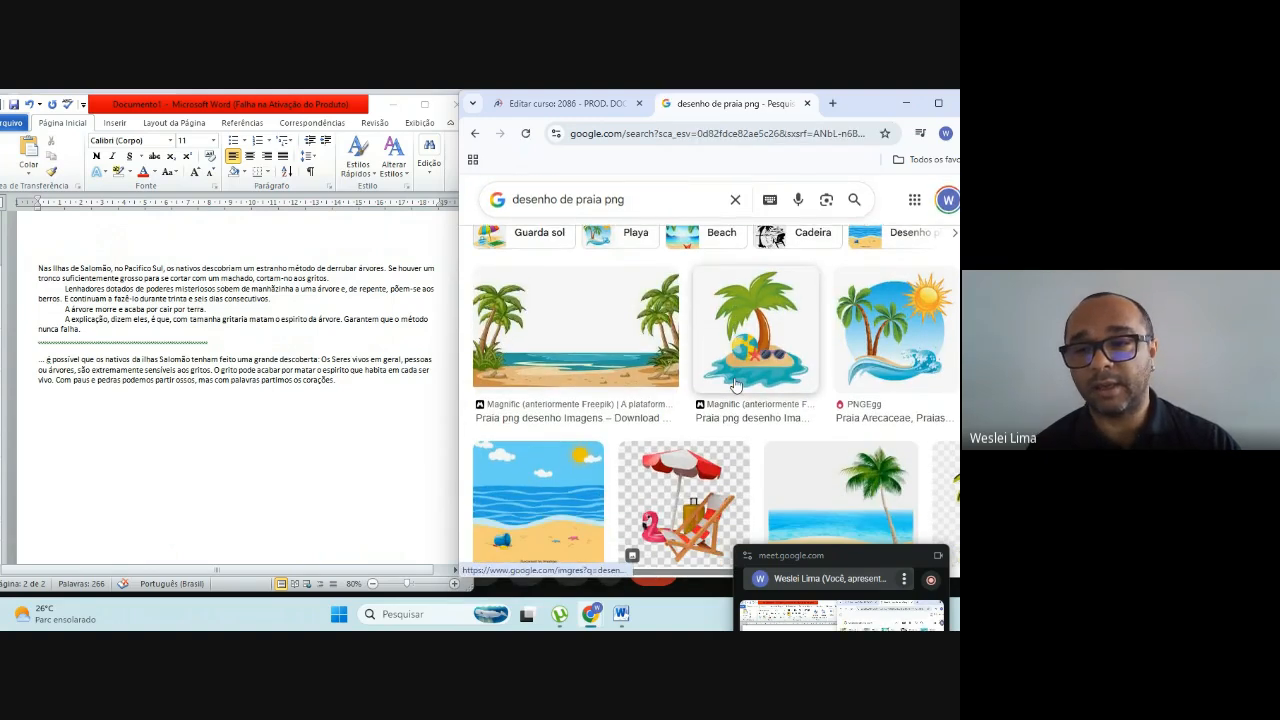
click(872, 325)
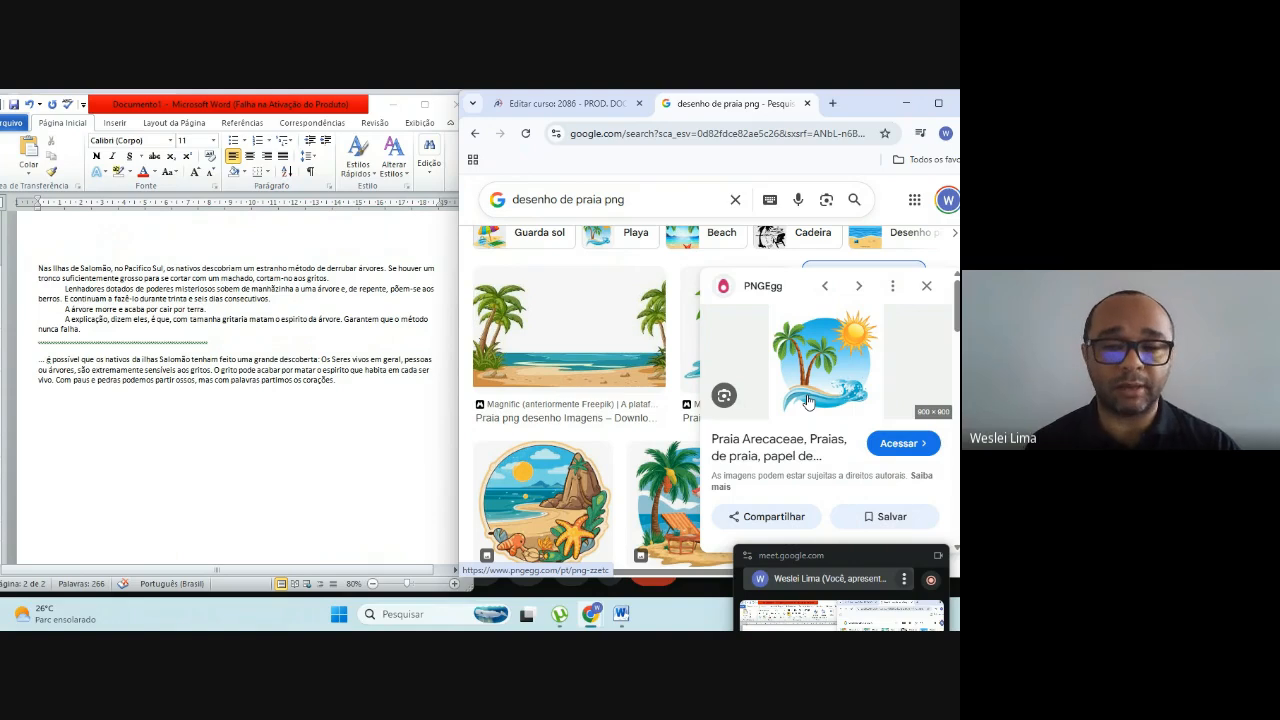
right_click(802, 326)
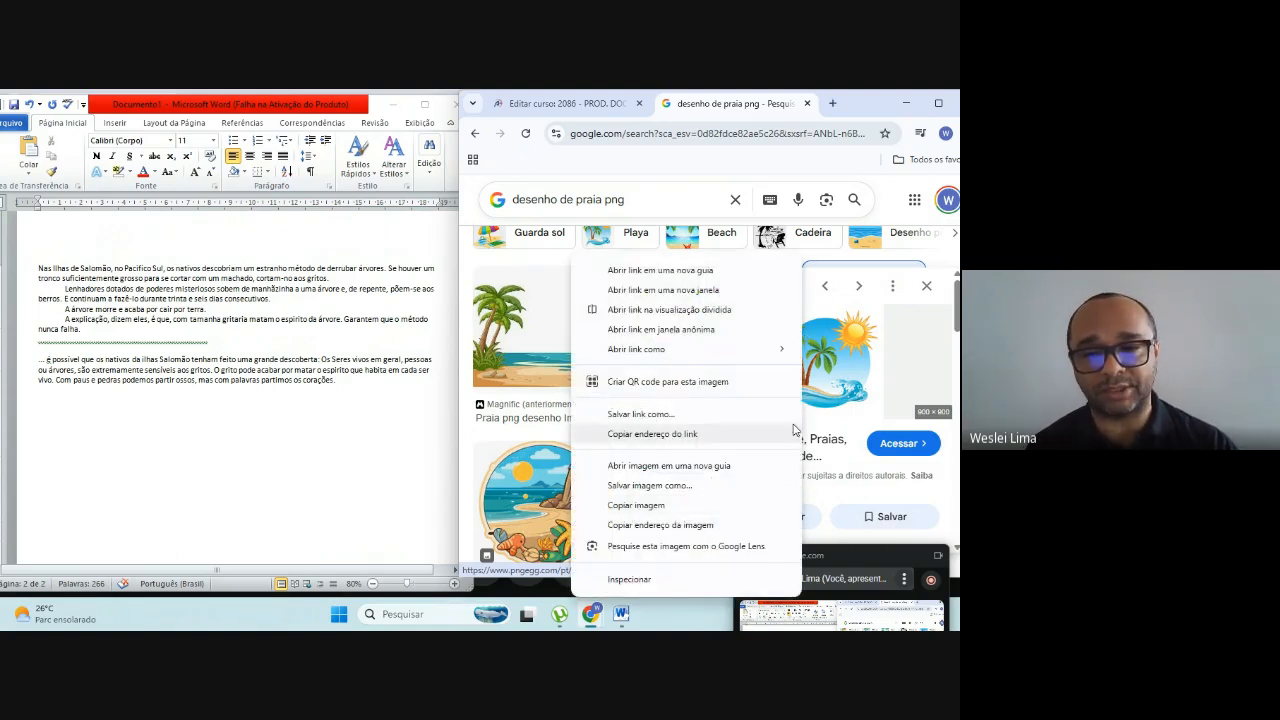
right_click(837, 362)
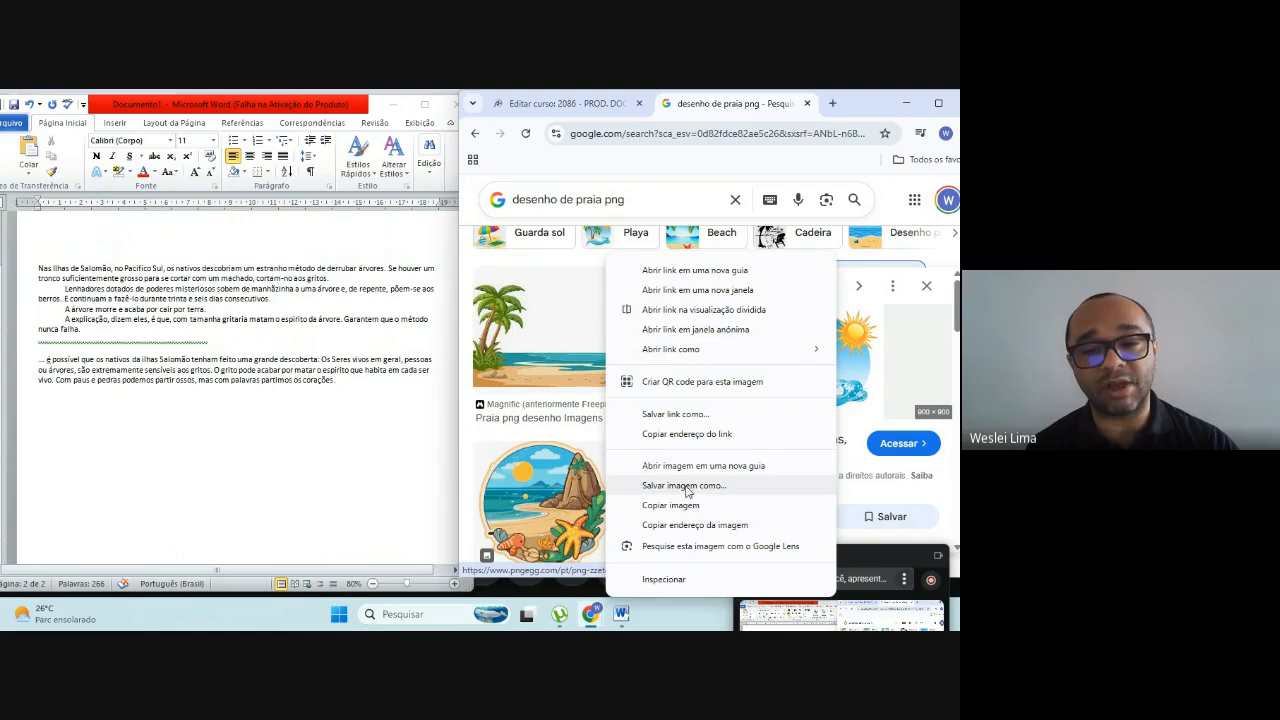
click(883, 104)
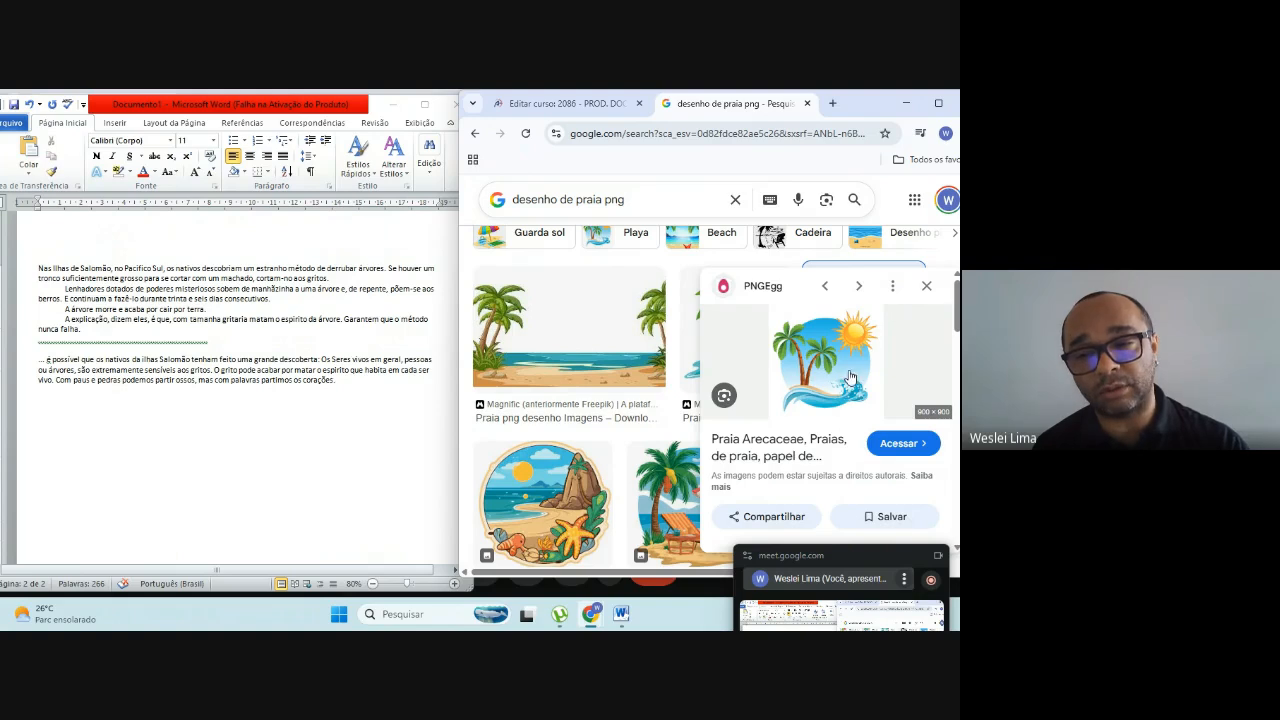
Step: Open the beach picture's PNGEgg page, proceed with the ad that unlocks its content, and move the floating meeting window aside
click(756, 449)
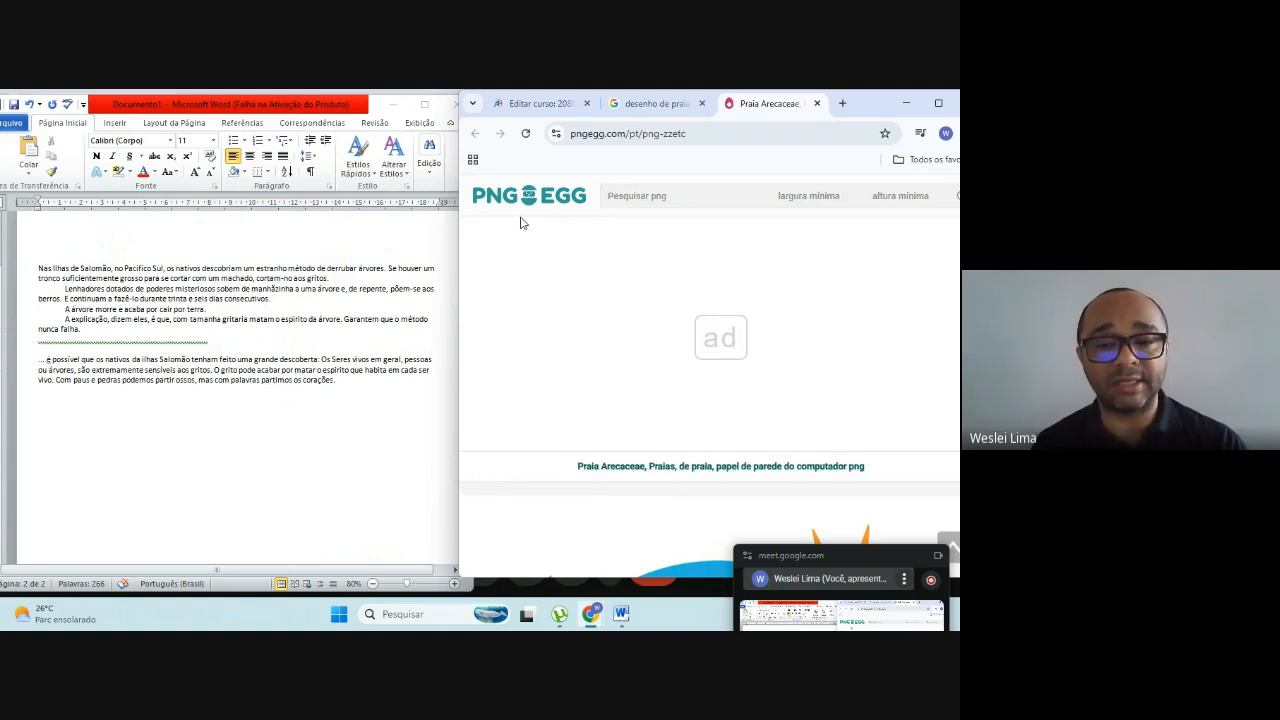
scroll(590, 280, down, 5)
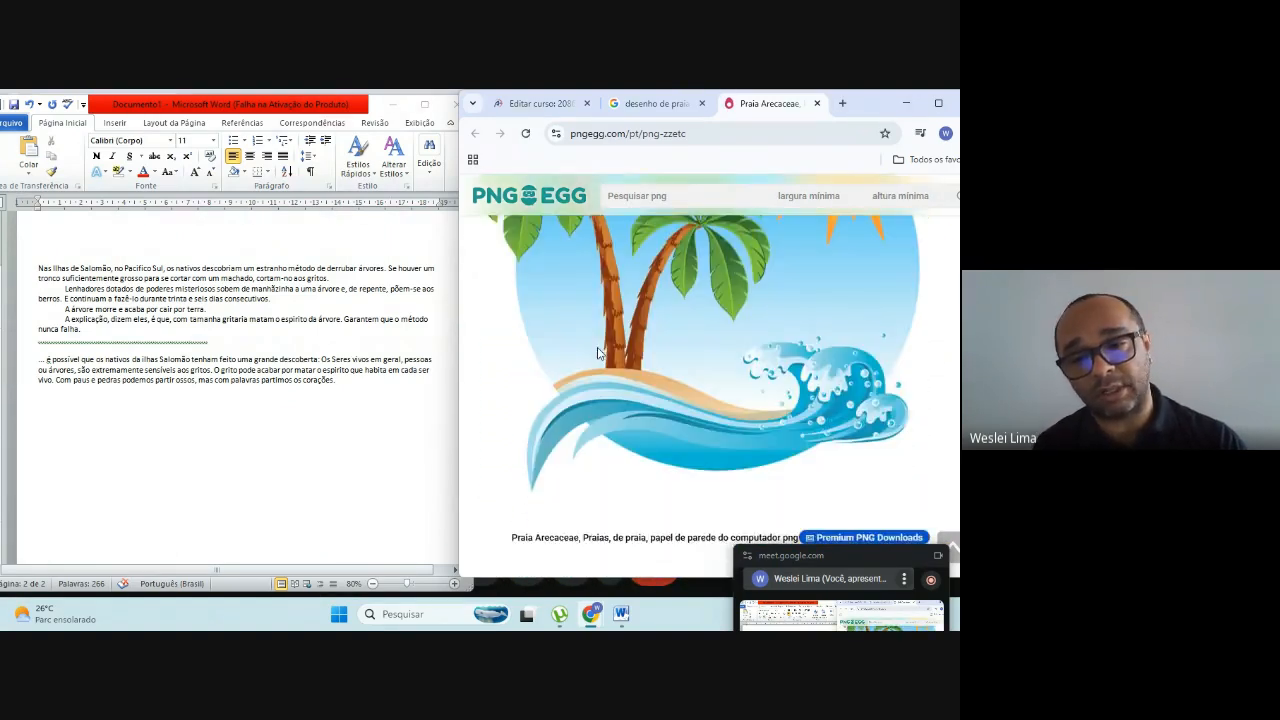
scroll(600, 354, down, 2)
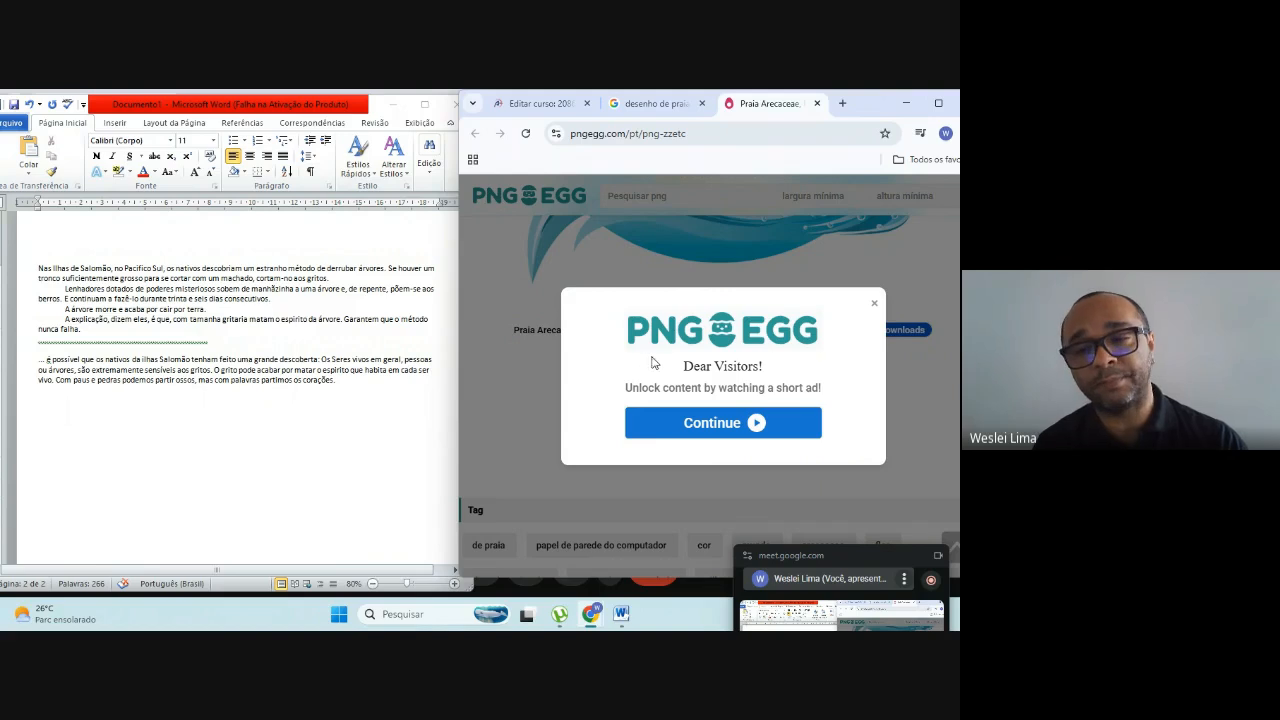
click(876, 308)
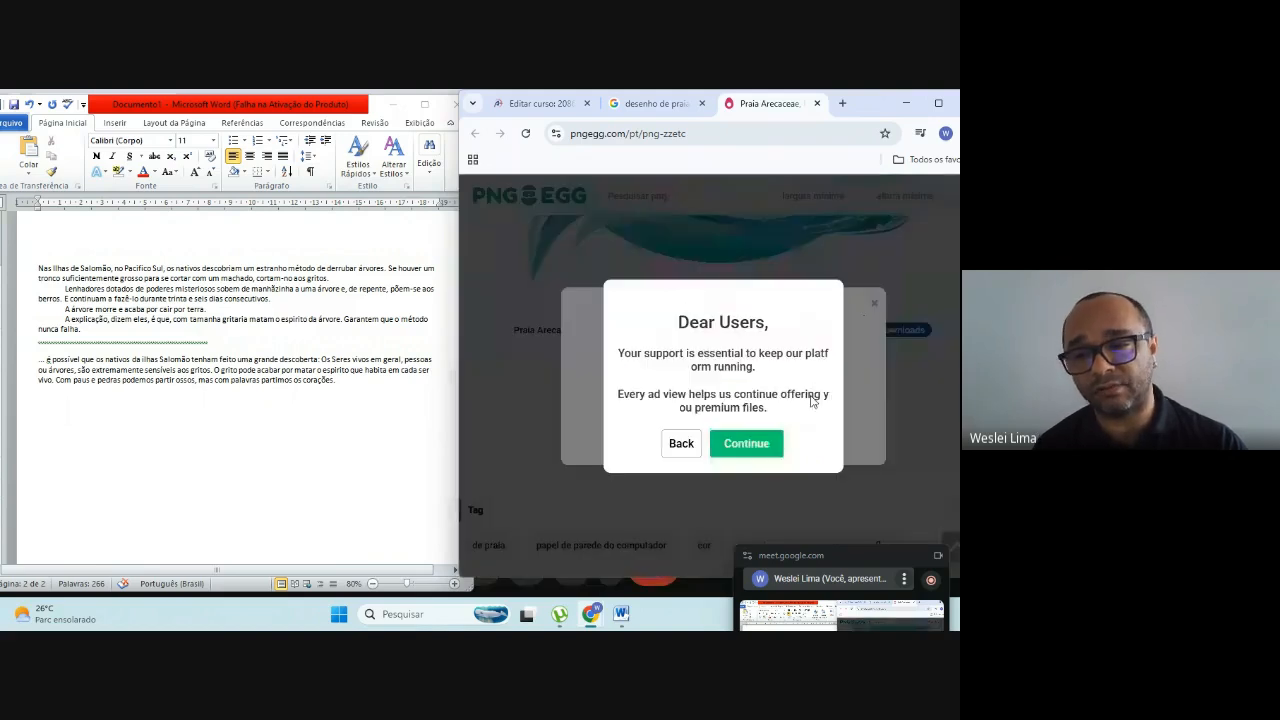
click(733, 444)
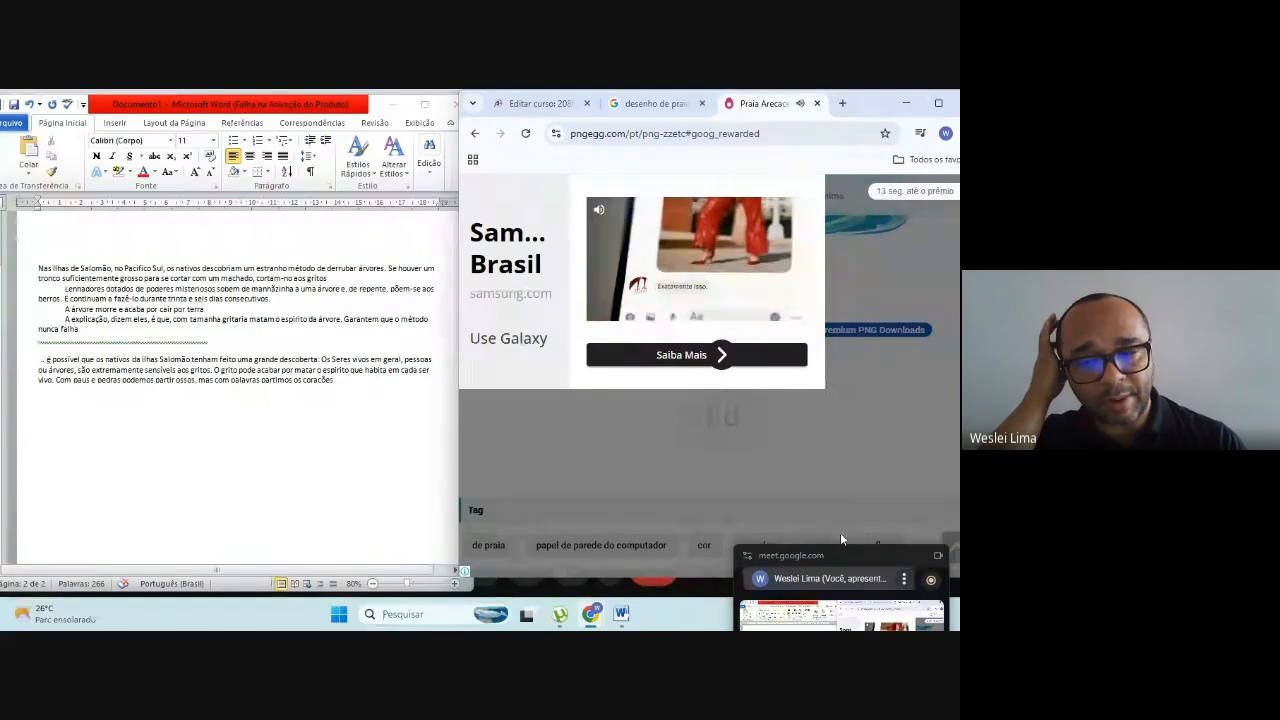
drag(847, 551, 836, 511)
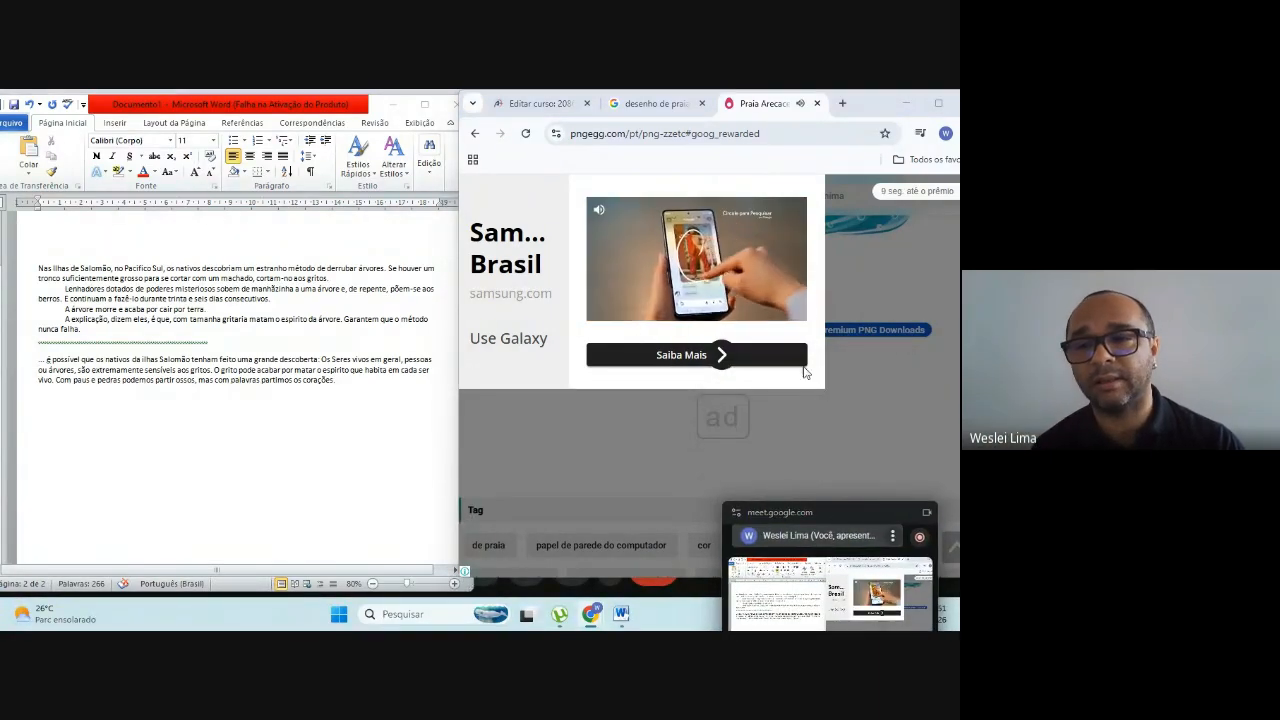
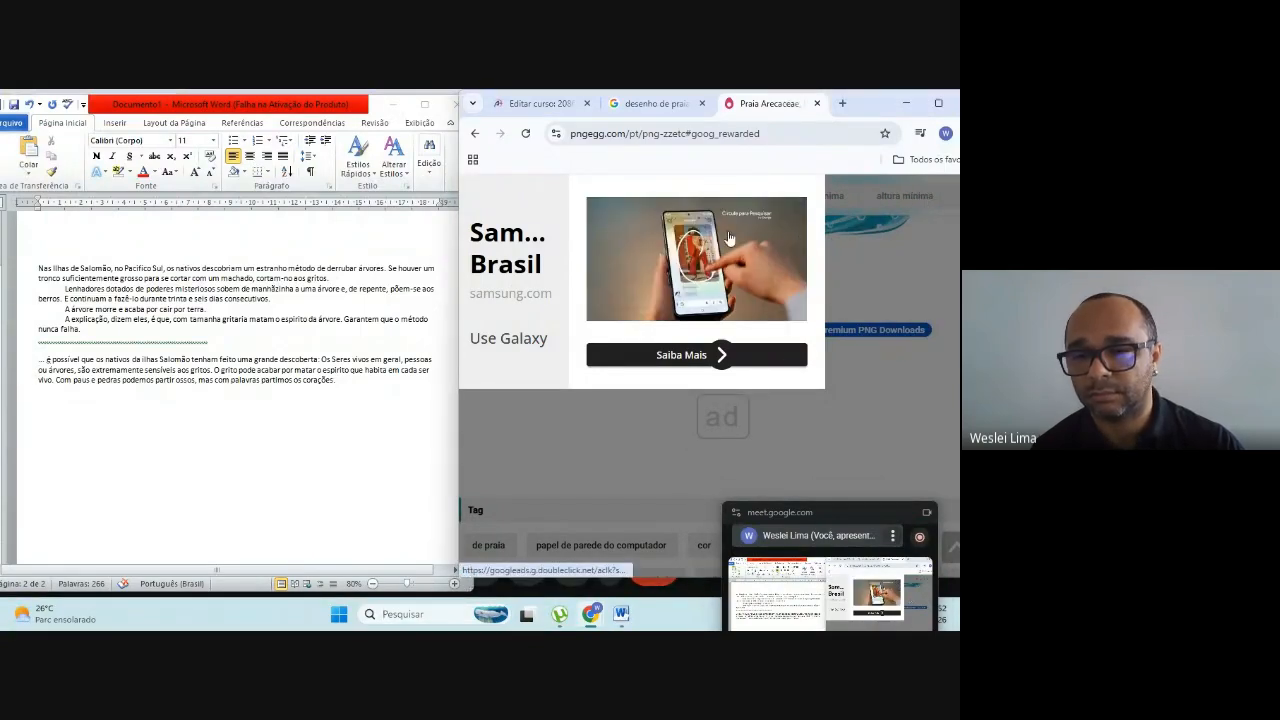
Step: Reduce the PNGEgg page zoom to 50%, maximize the browser window and close the ad covering the page
key(ctrl+minus)
key(ctrl+minus)
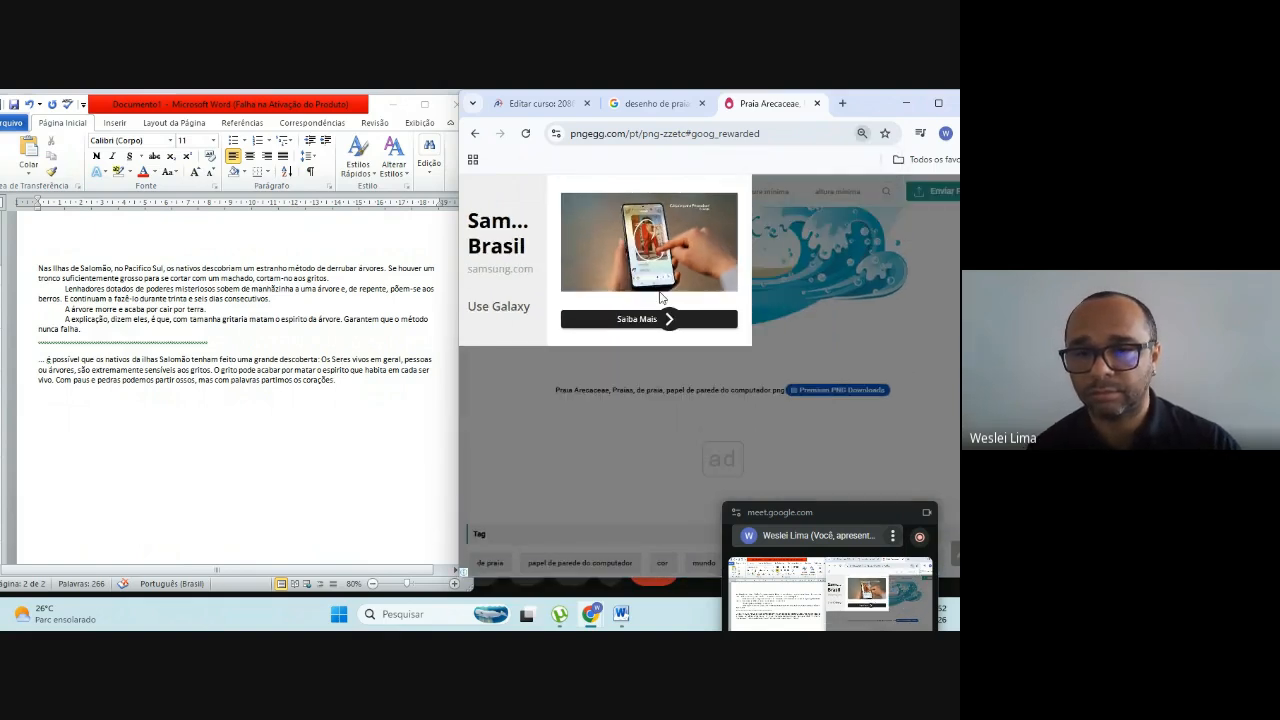
key(ctrl+minus)
key(ctrl+minus)
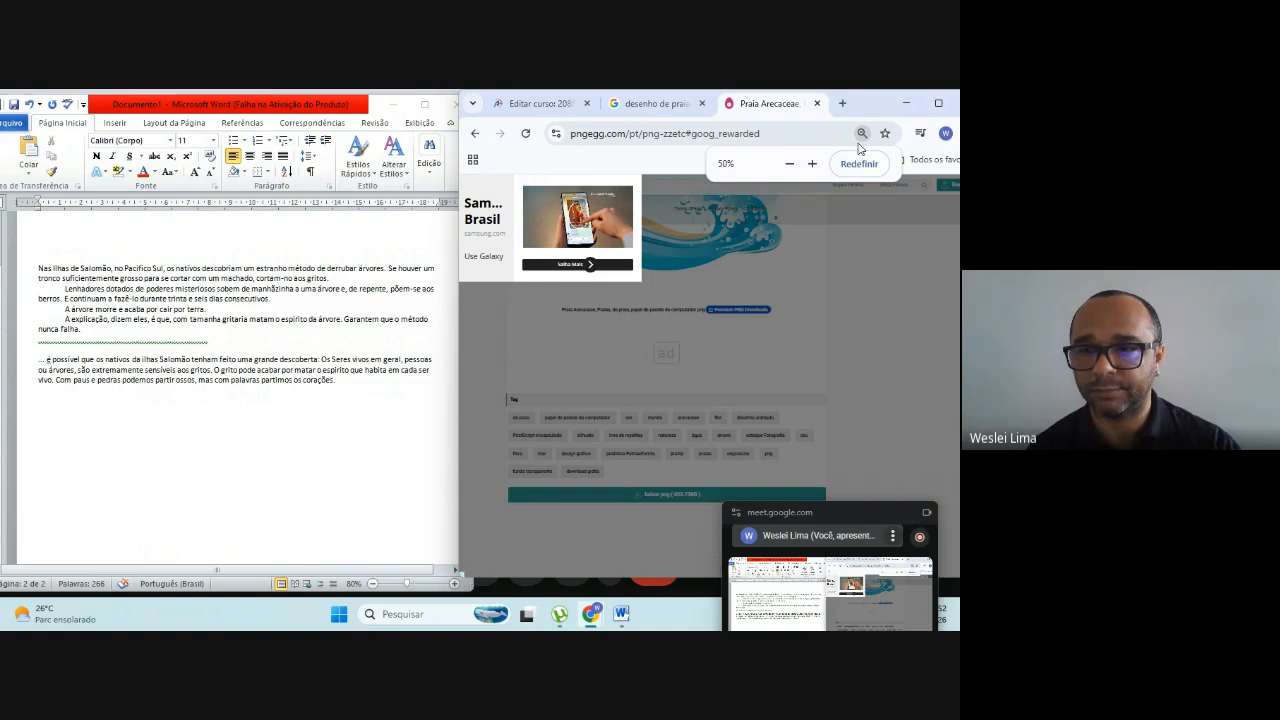
click(938, 103)
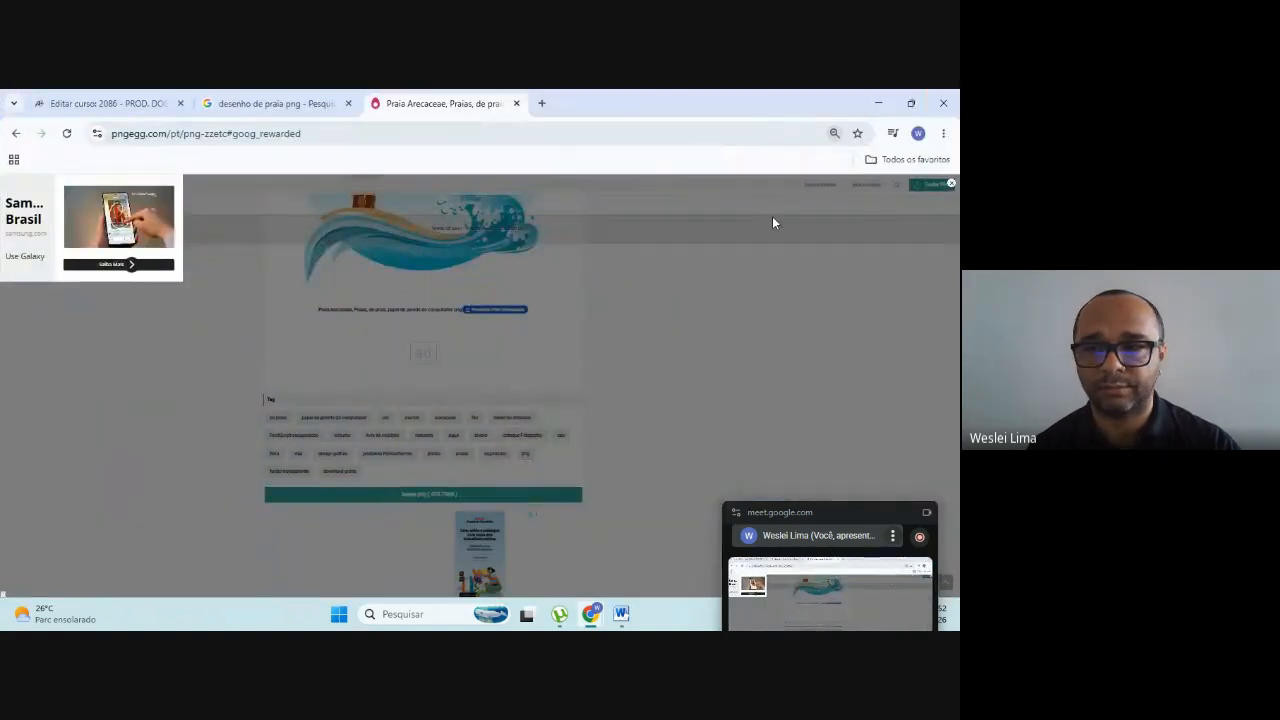
click(951, 186)
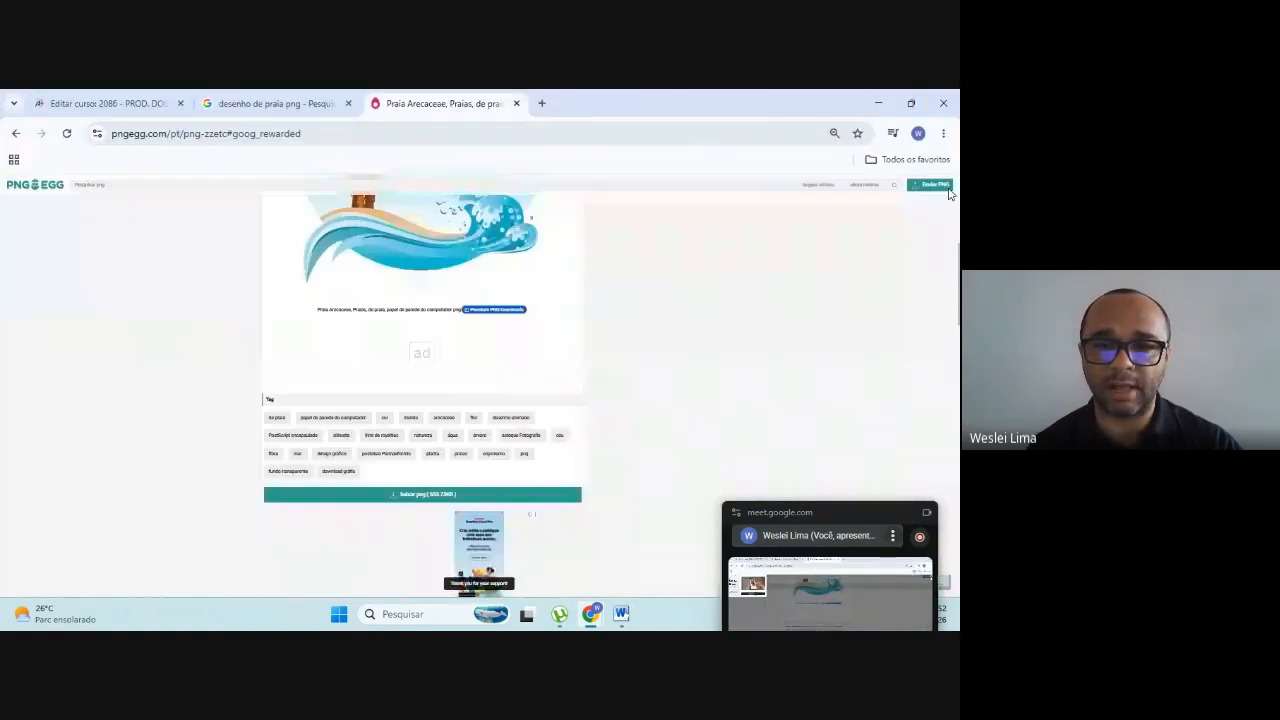
Step: Set the PNGEgg page zoom to 110% and restore the browser window to its smaller size beside the document
key(ctrl+plus)
key(ctrl+plus)
key(ctrl+plus)
key(ctrl+plus)
key(ctrl+plus)
key(ctrl+plus)
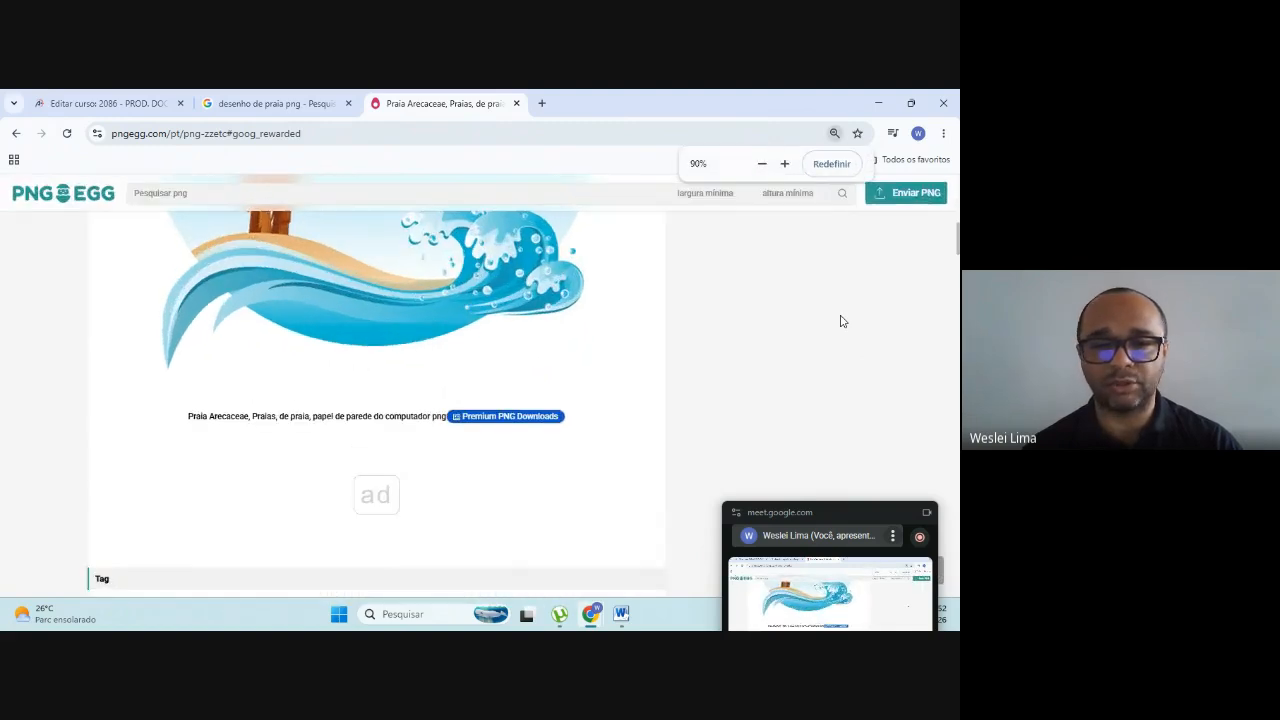
click(911, 103)
Step: Request the PNG download from the beach picture's page and close the ad that interrupts it
scroll(640, 350, down, 1)
scroll(630, 352, down, 1)
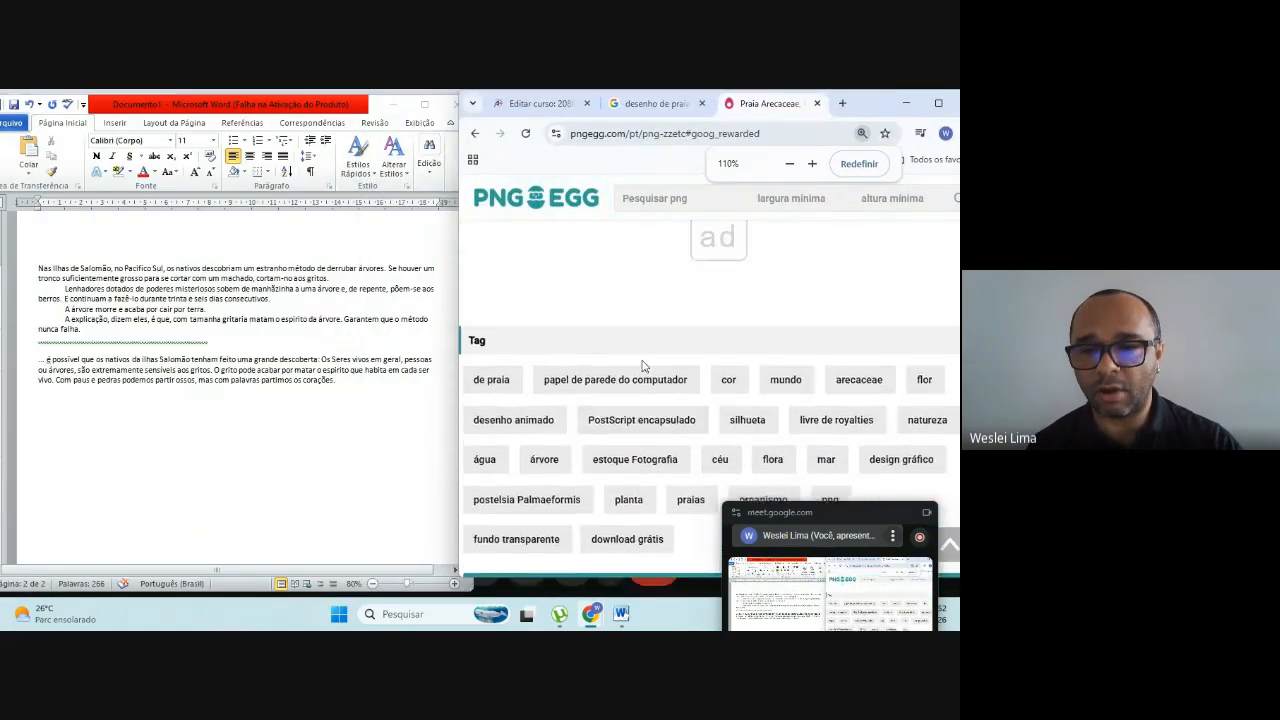
scroll(640, 360, up, 2)
scroll(643, 364, up, 3)
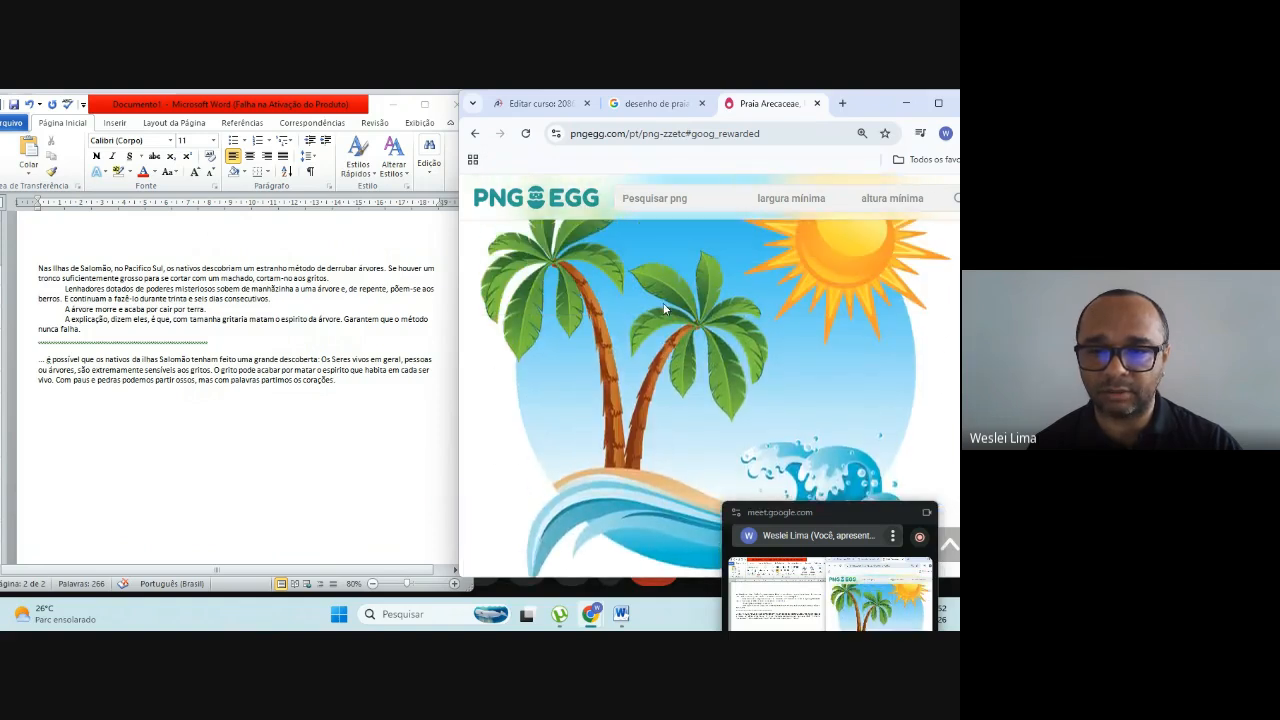
scroll(660, 311, down, 6)
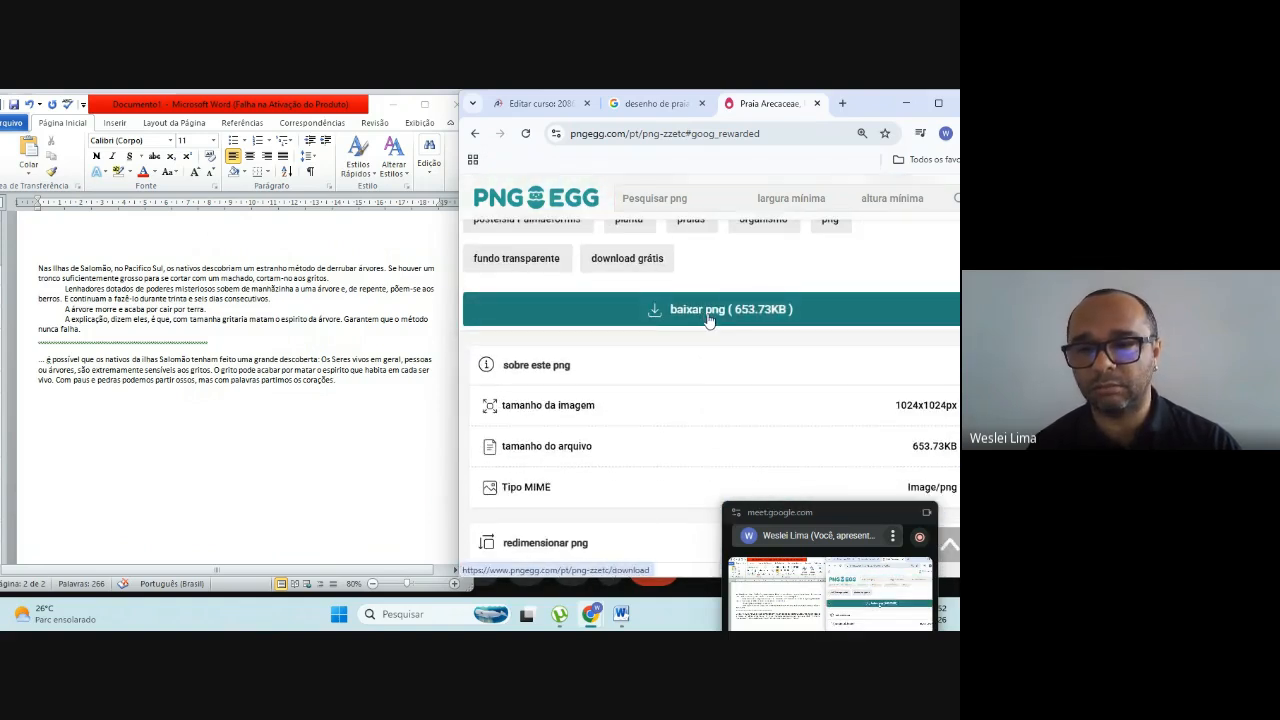
click(708, 318)
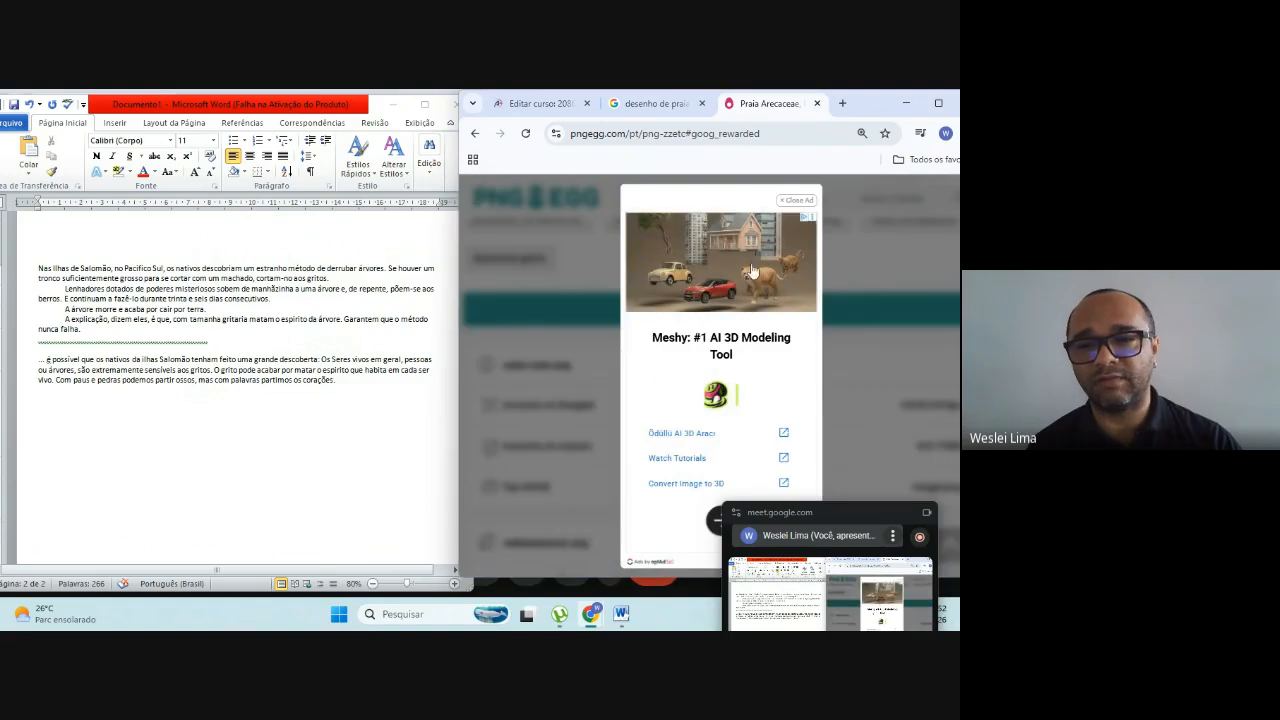
click(797, 201)
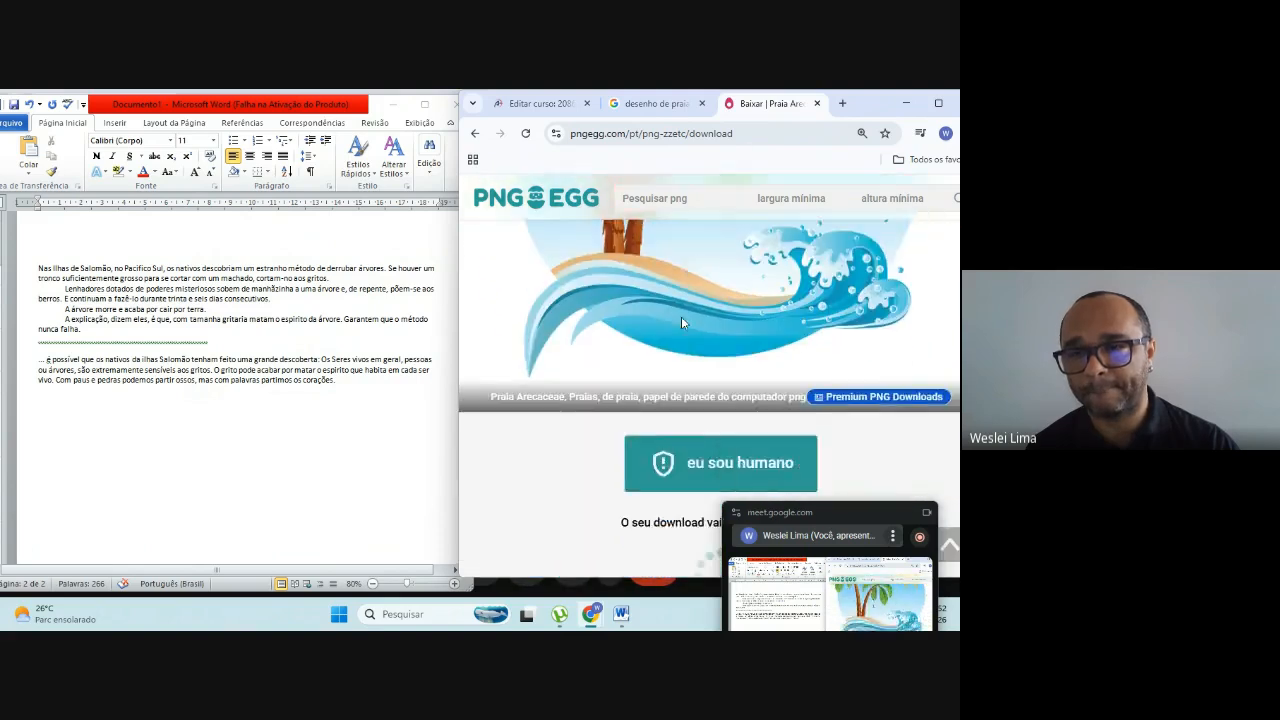
Step: Complete the human check by selecting the requested characters in order, so that the beach PNG downloads
scroll(680, 320, down, 2)
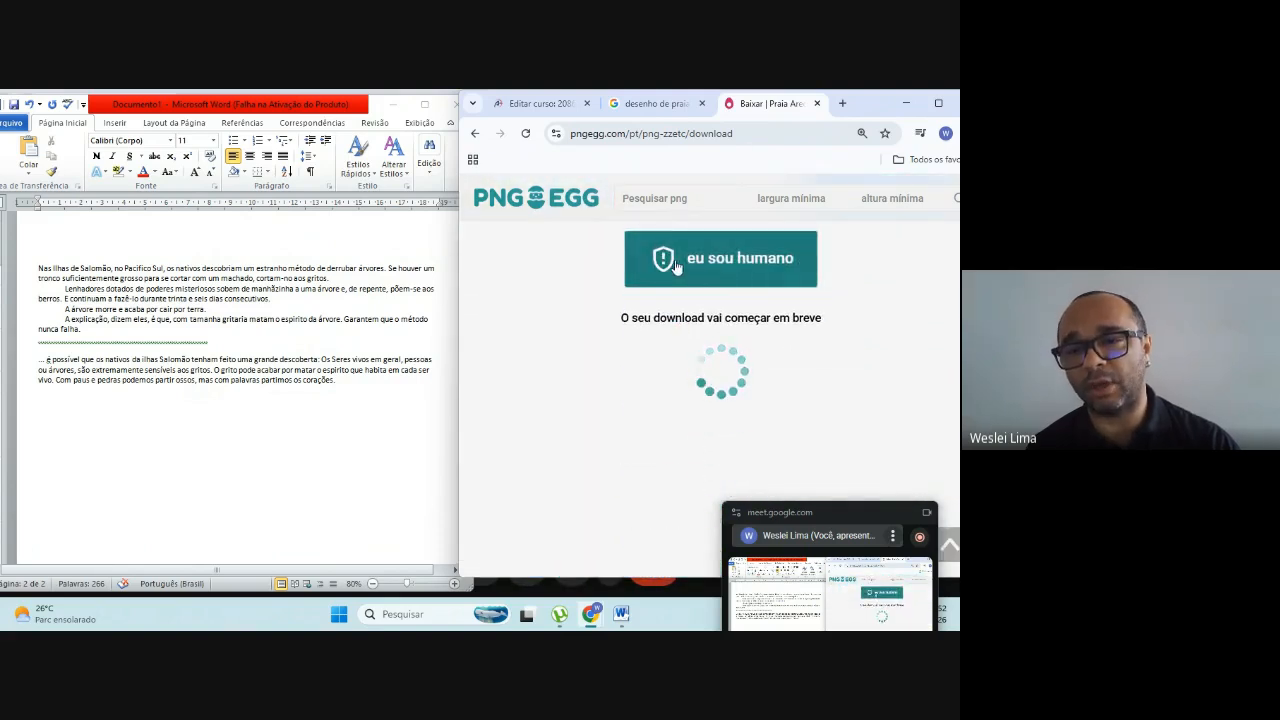
click(740, 264)
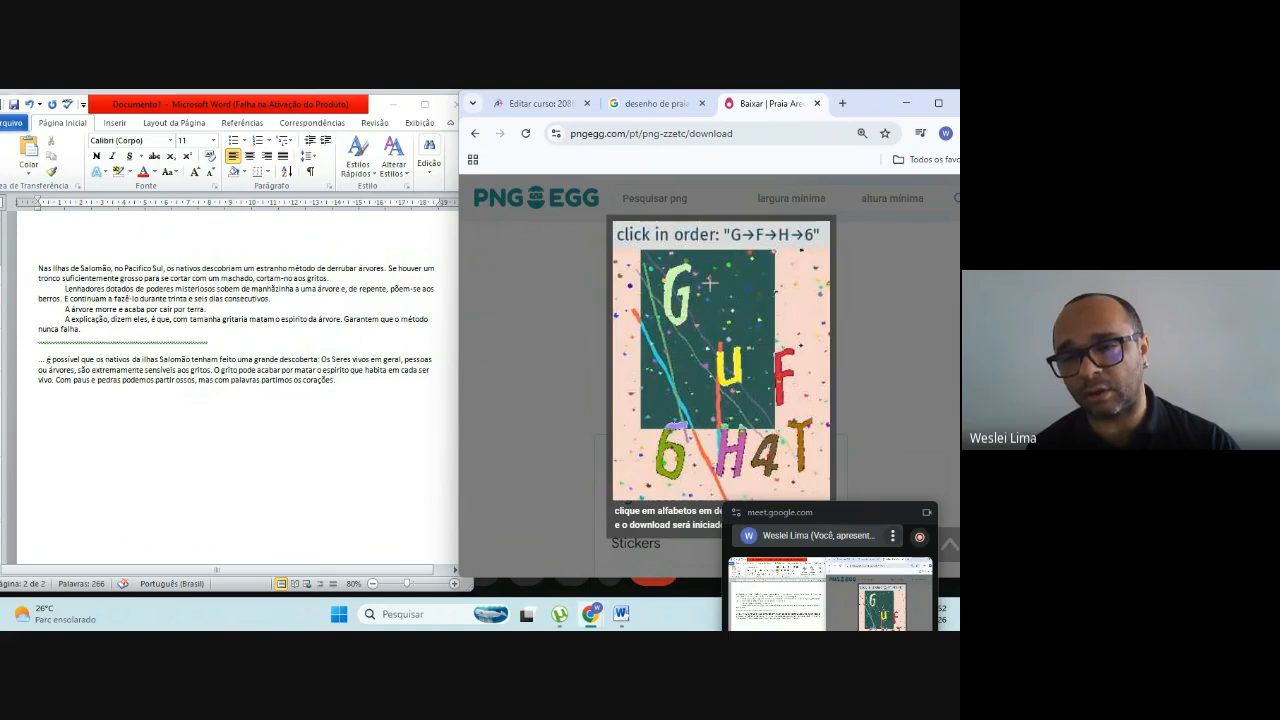
click(686, 315)
click(780, 397)
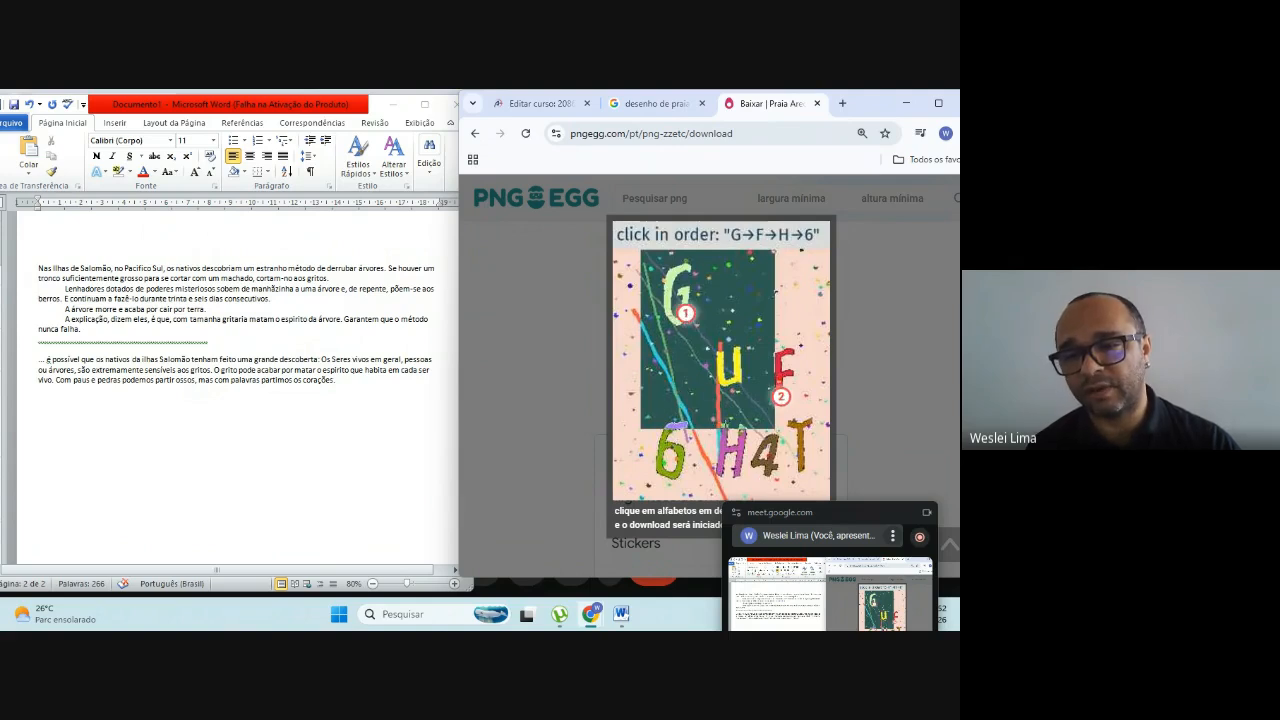
click(738, 462)
click(672, 456)
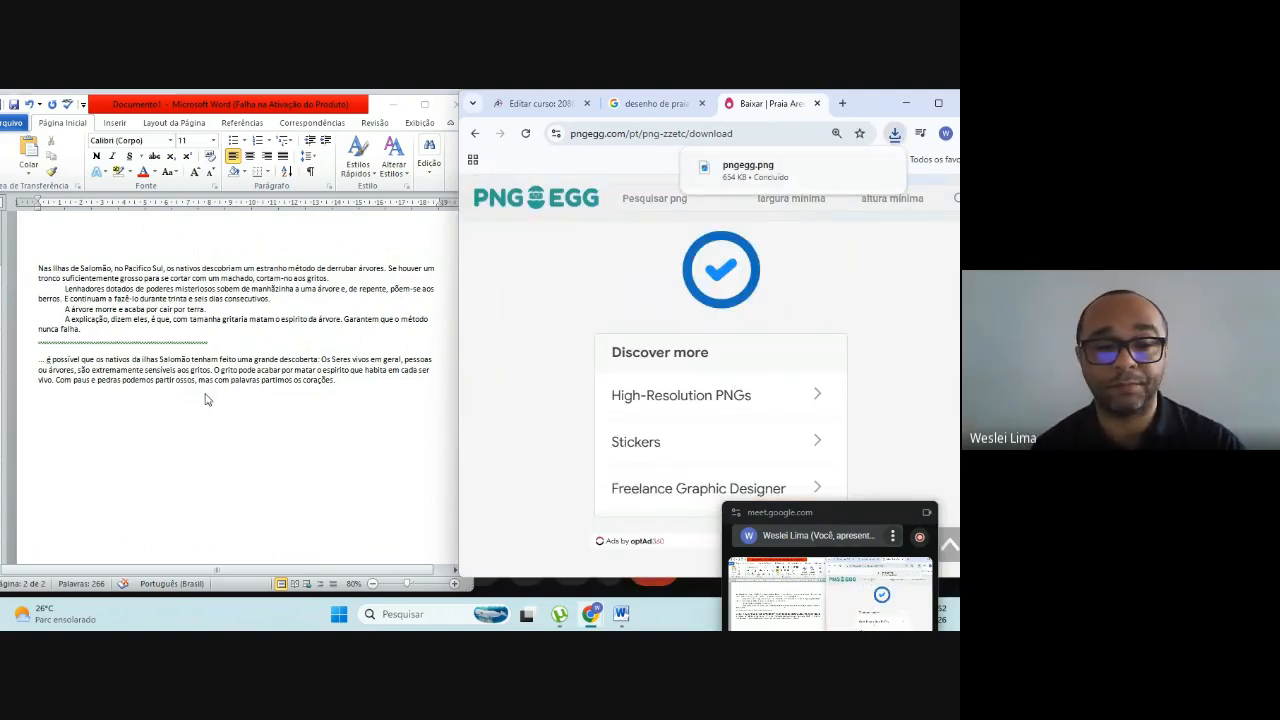
Step: Switch to Word and insert the pngegg picture from the Downloads folder on a new line below the closing paragraph
click(338, 393)
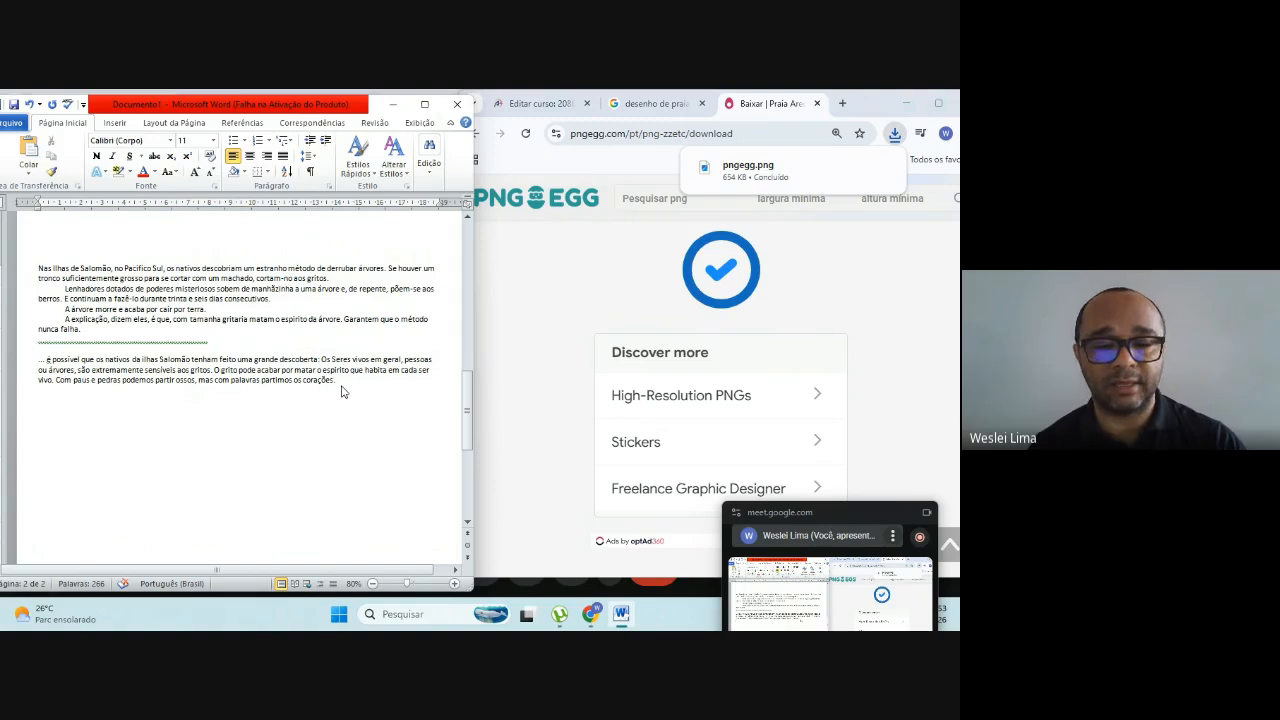
key(Return)
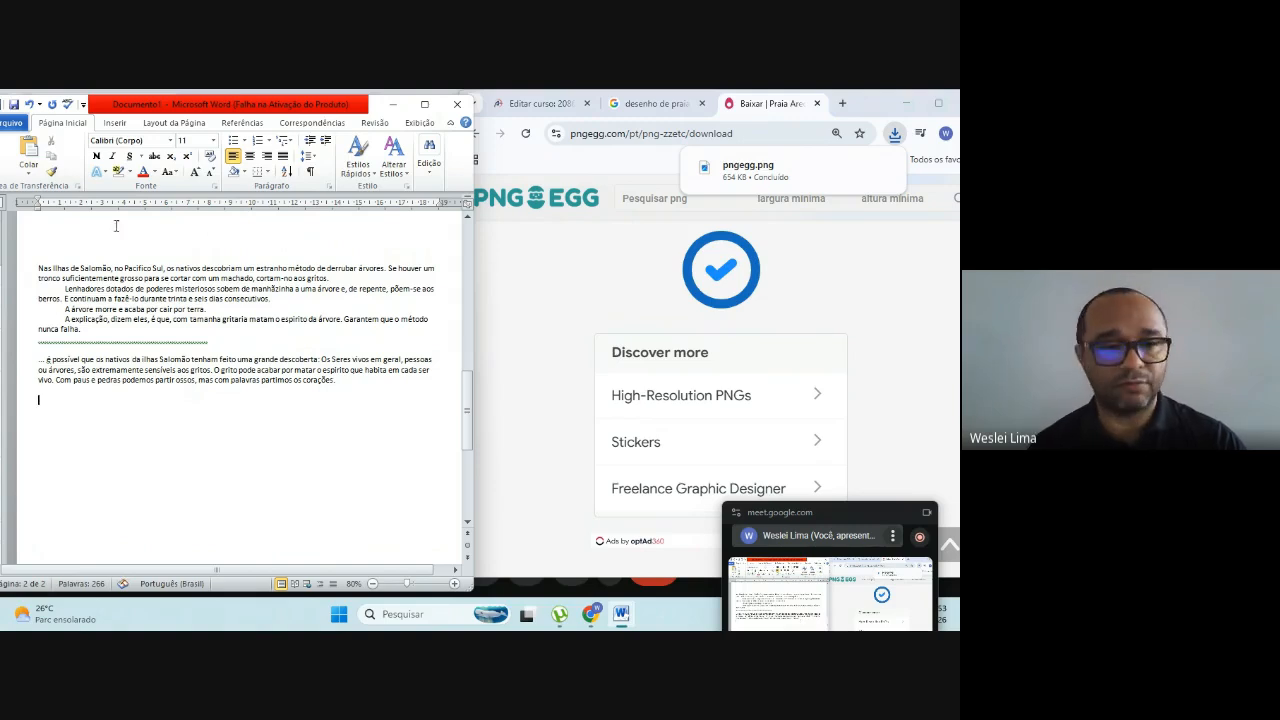
click(115, 122)
click(76, 165)
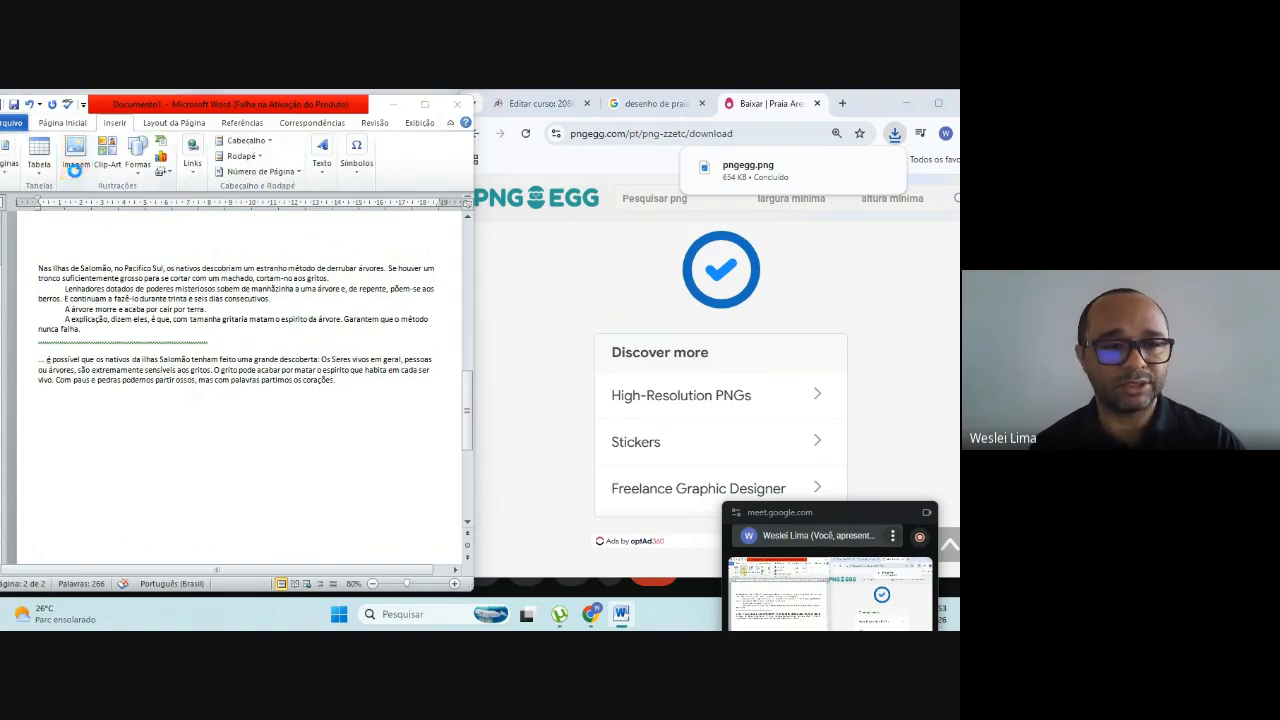
click(55, 257)
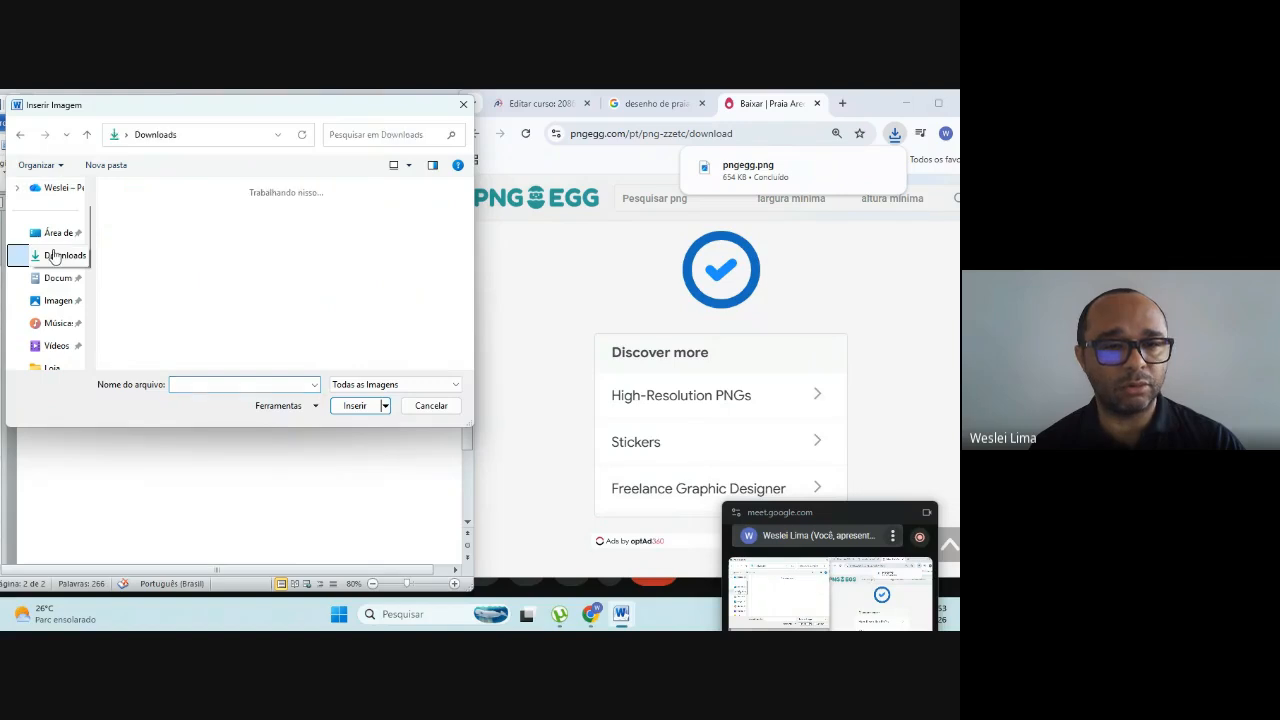
click(150, 232)
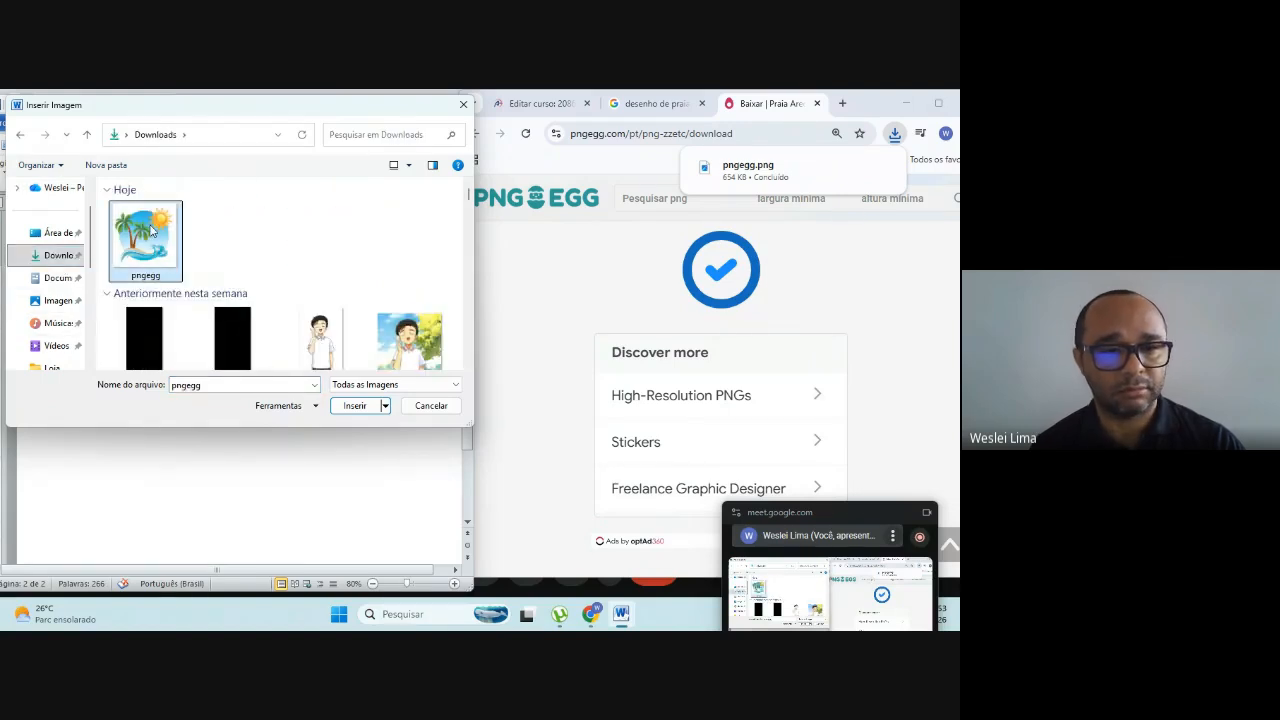
click(351, 412)
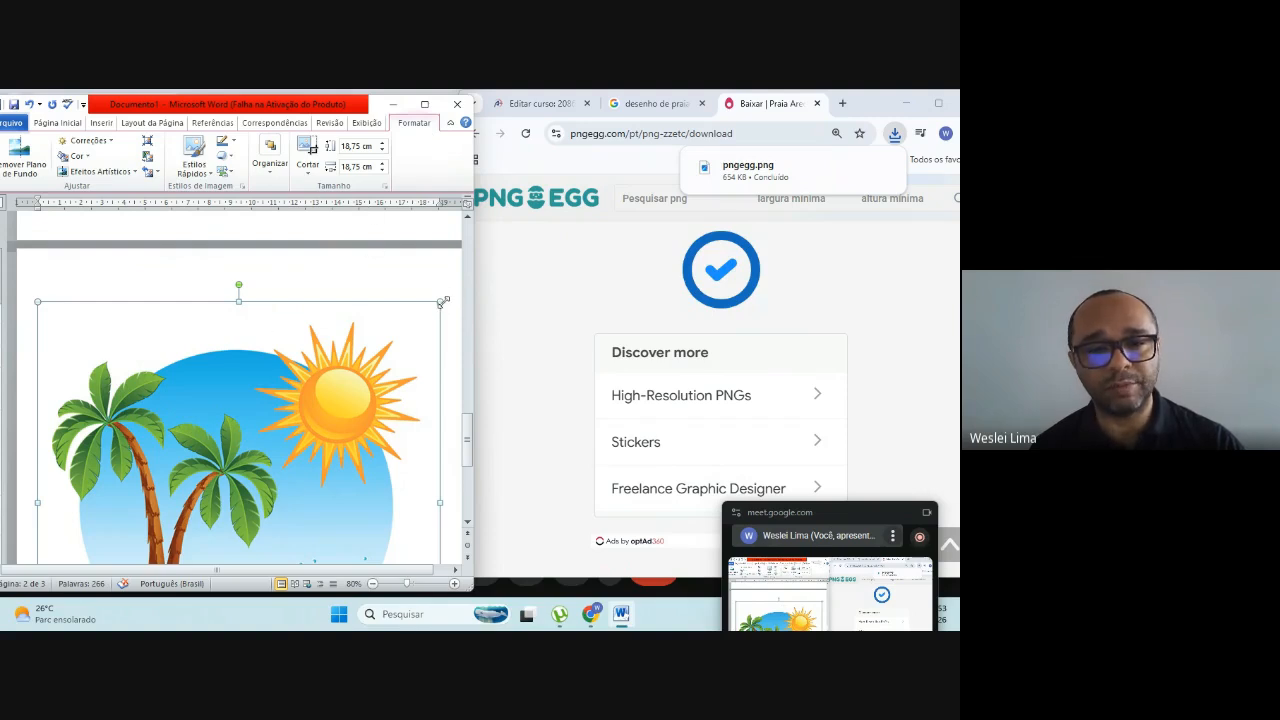
Step: Shrink the beach picture proportionally to about 6.23 × 6.23 cm below the text
drag(444, 301, 369, 354)
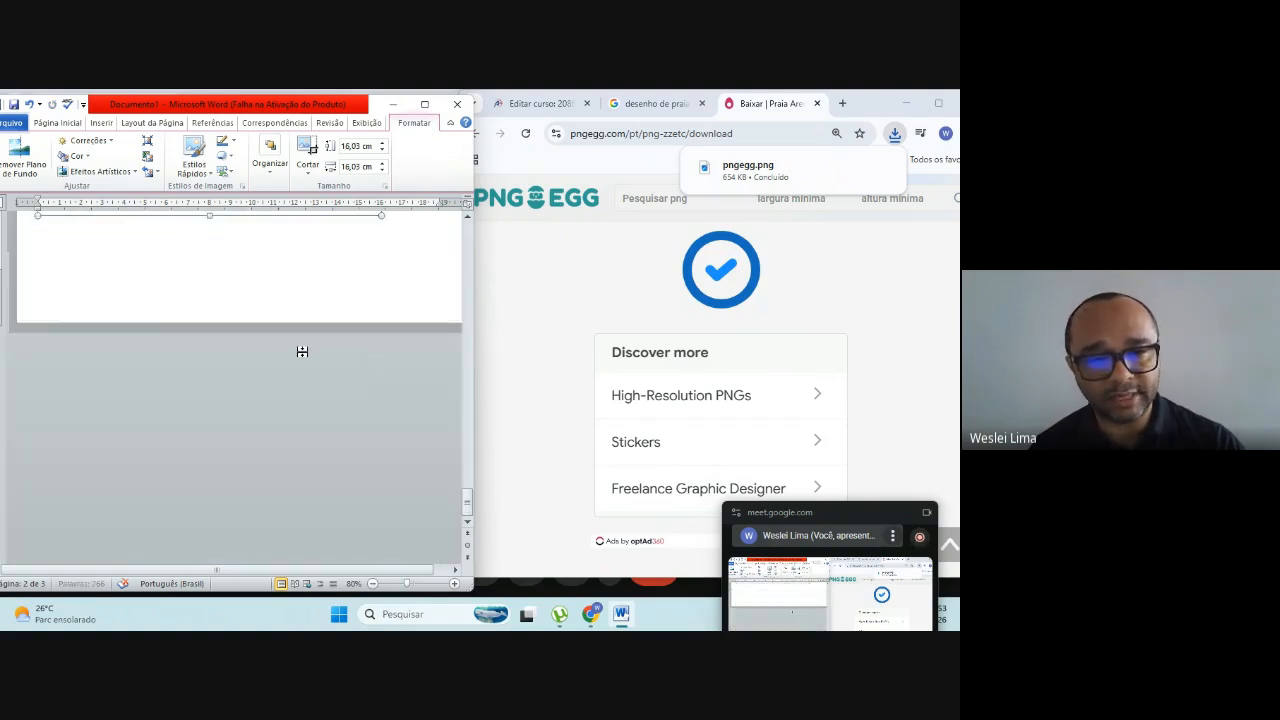
scroll(302, 351, up, 5)
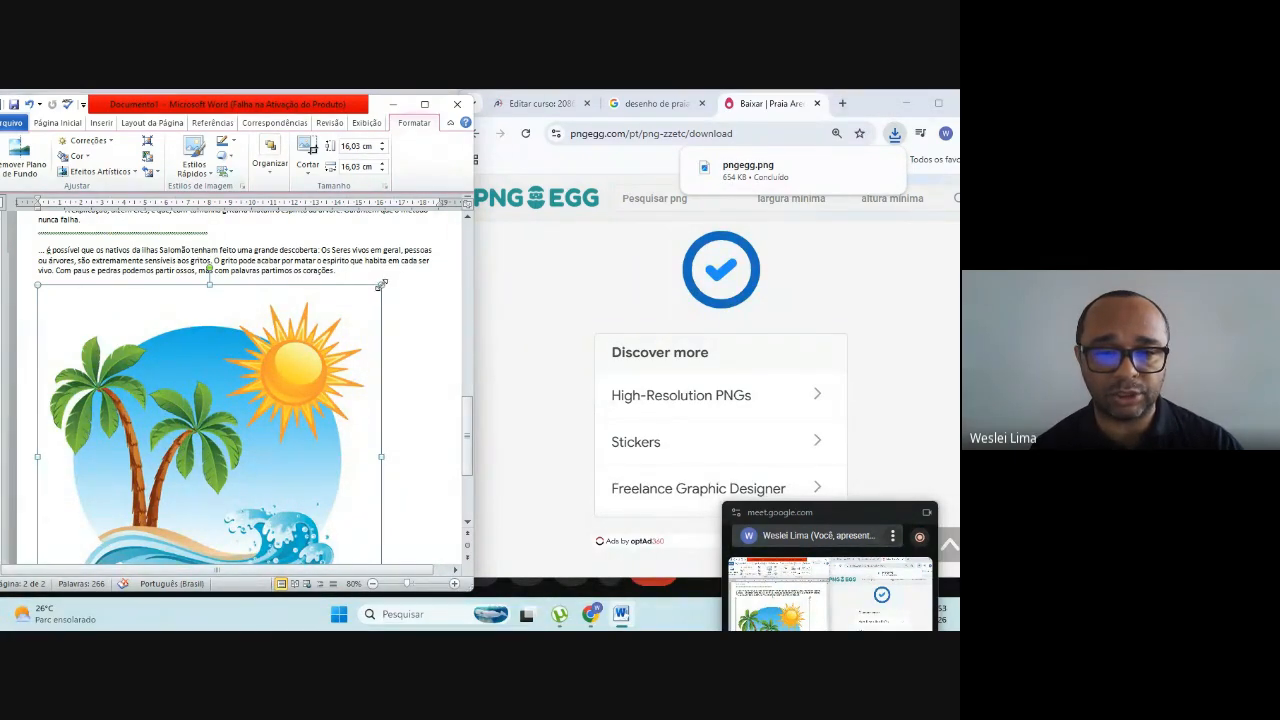
drag(381, 285, 213, 452)
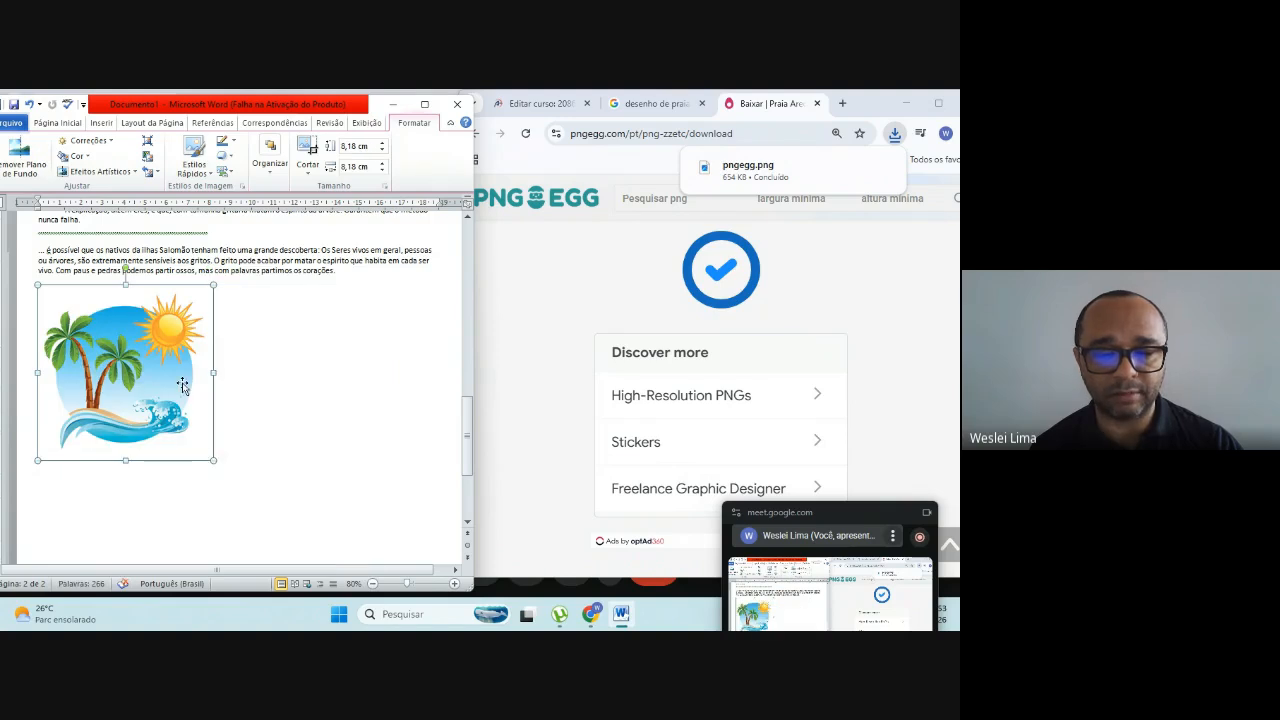
drag(213, 285, 172, 327)
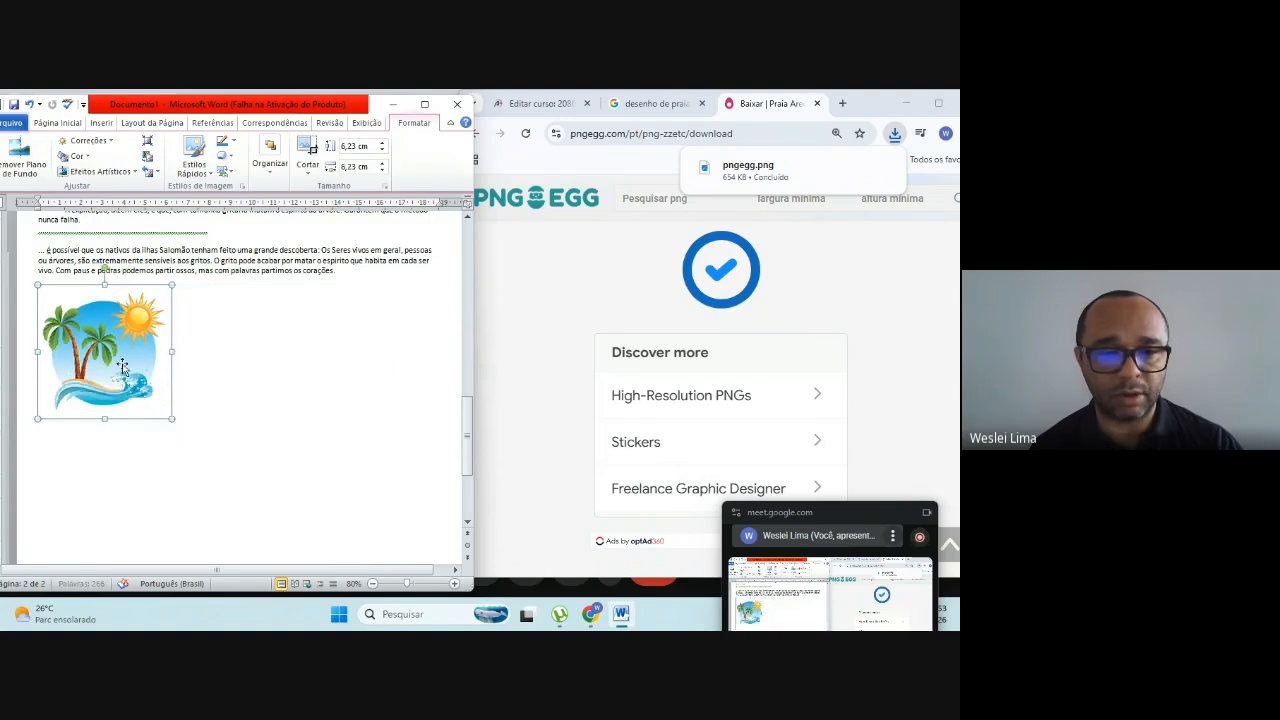
Step: Lay out the text from "Nas Ilhas de Salomão" to "partimos os corações." in two columns, leaving the picture out
scroll(158, 374, up, 1)
scroll(160, 380, up, 1)
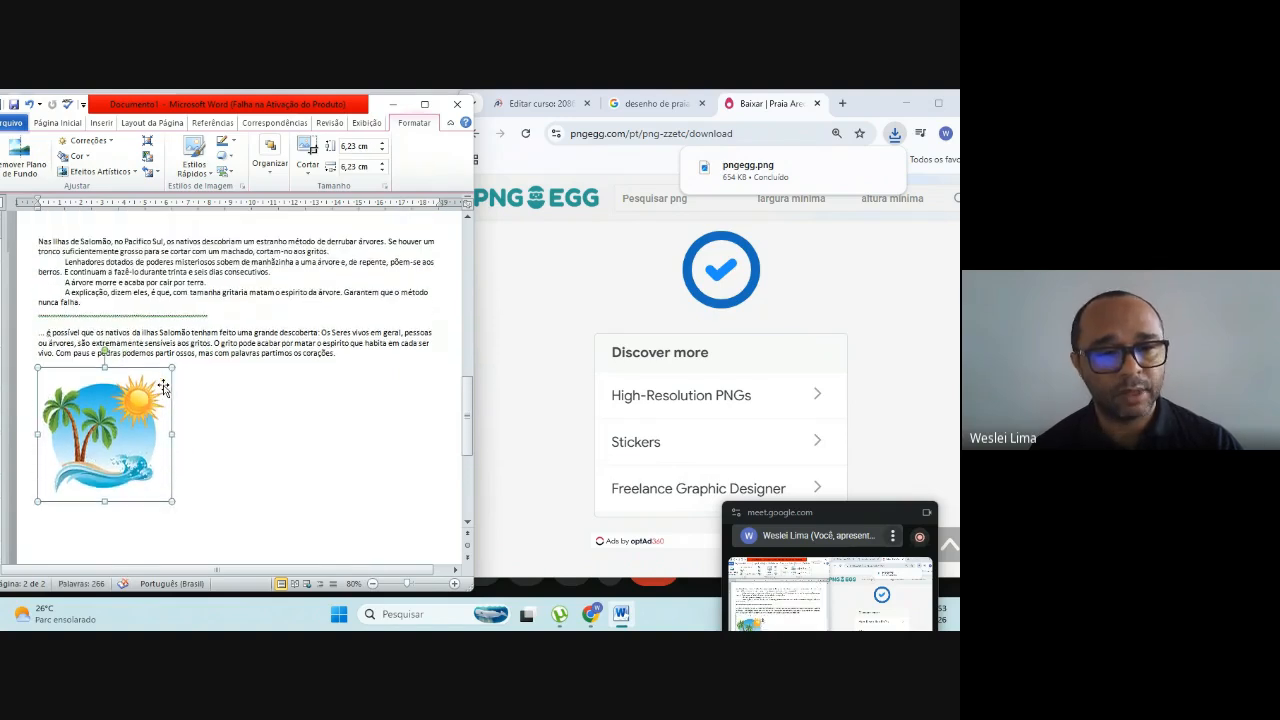
click(264, 420)
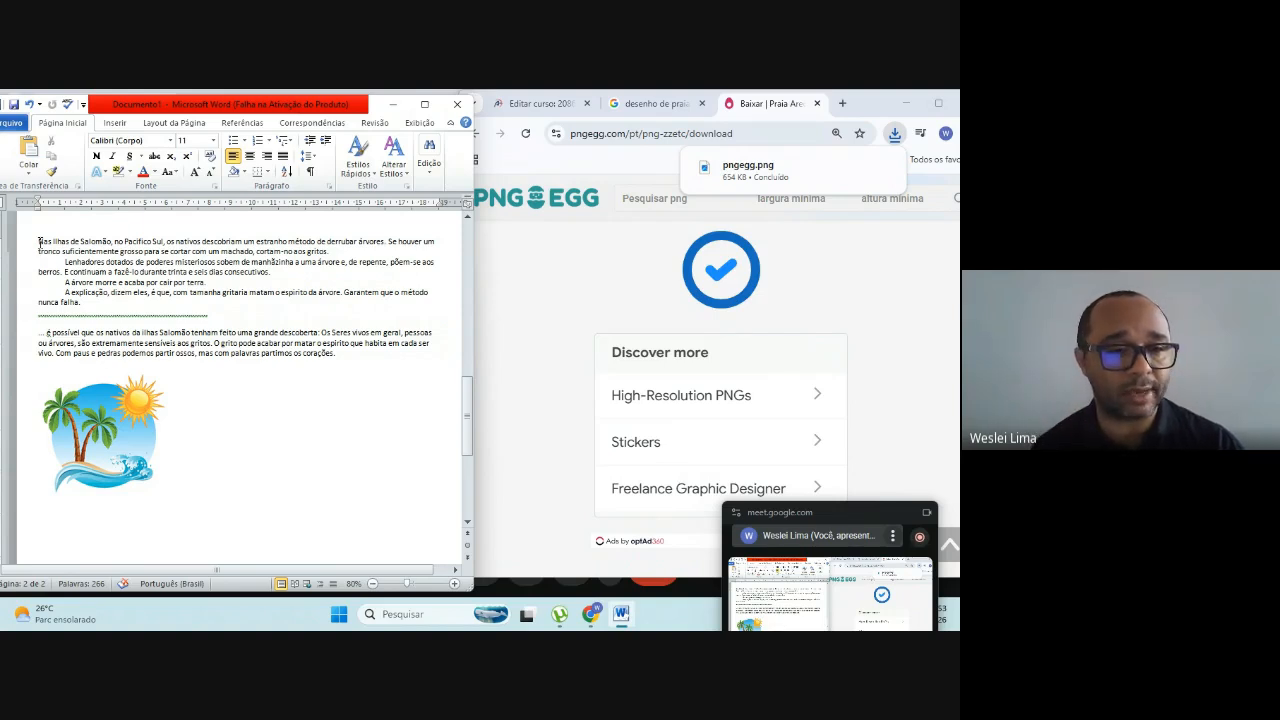
drag(38, 243, 340, 352)
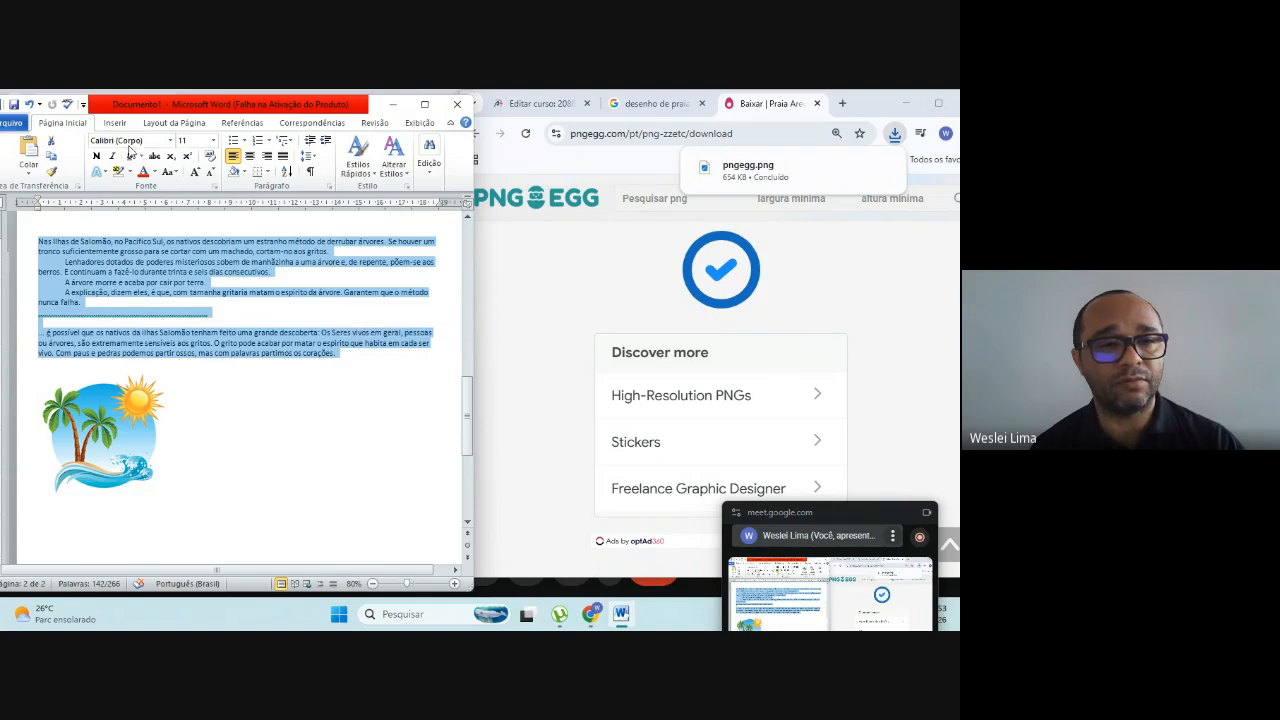
click(175, 123)
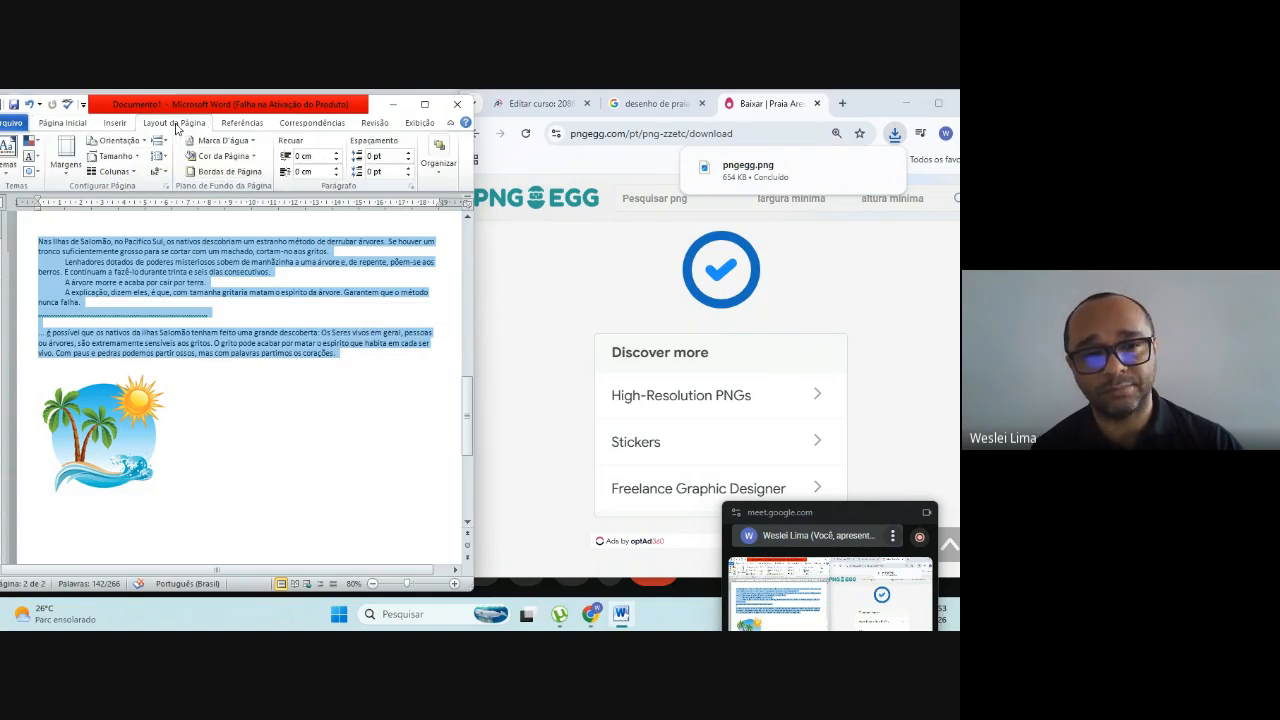
click(114, 172)
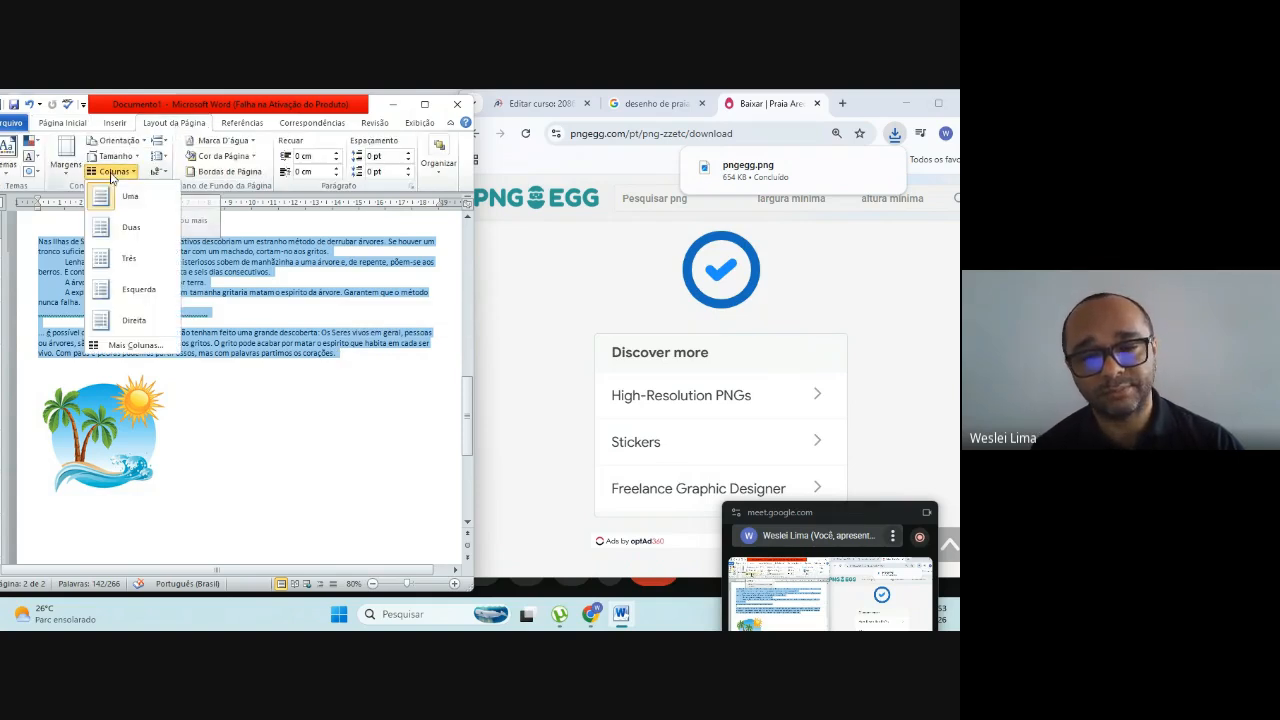
click(121, 228)
click(275, 372)
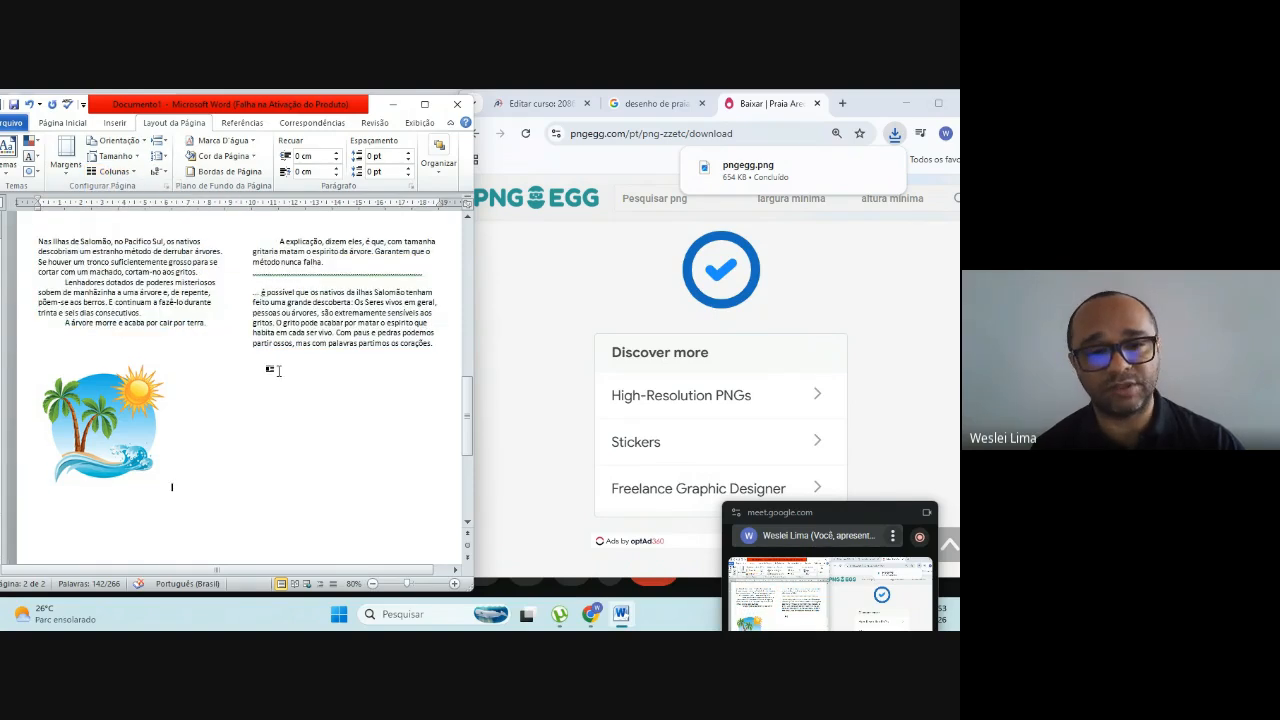
Step: Try to move the beach picture from below the first column toward the second column
click(110, 418)
drag(88, 417, 264, 404)
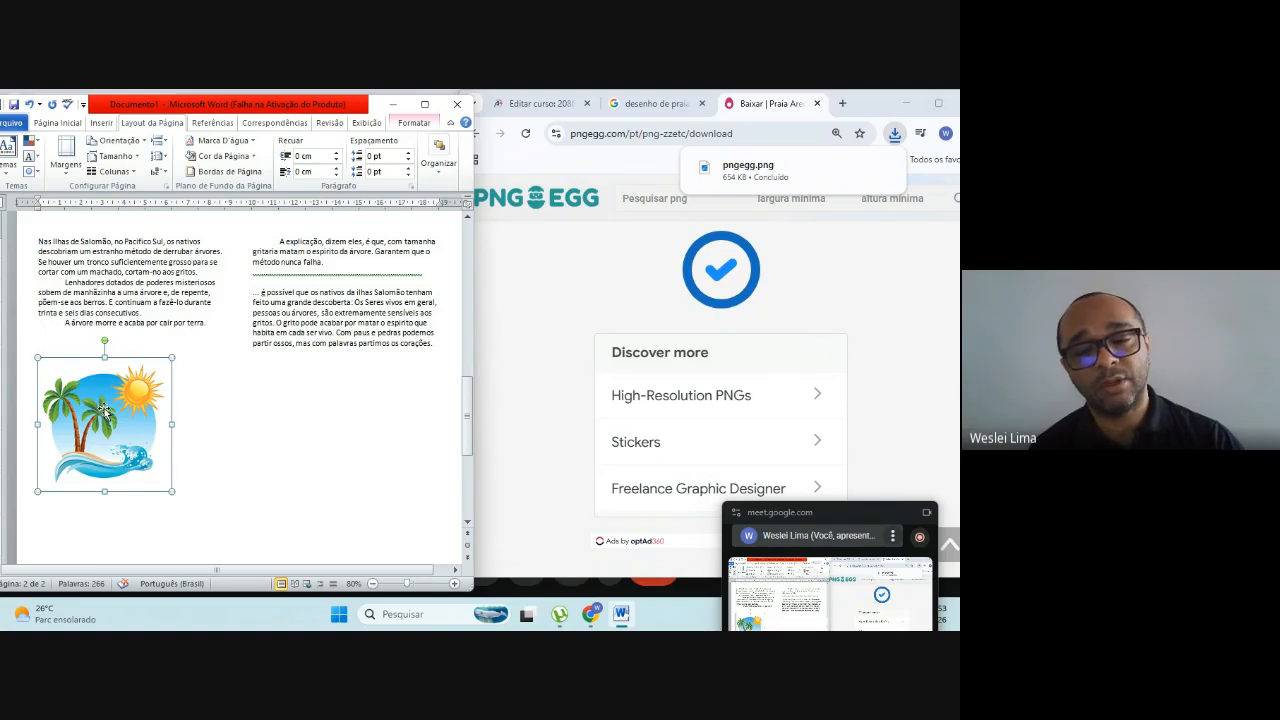
drag(100, 409, 209, 404)
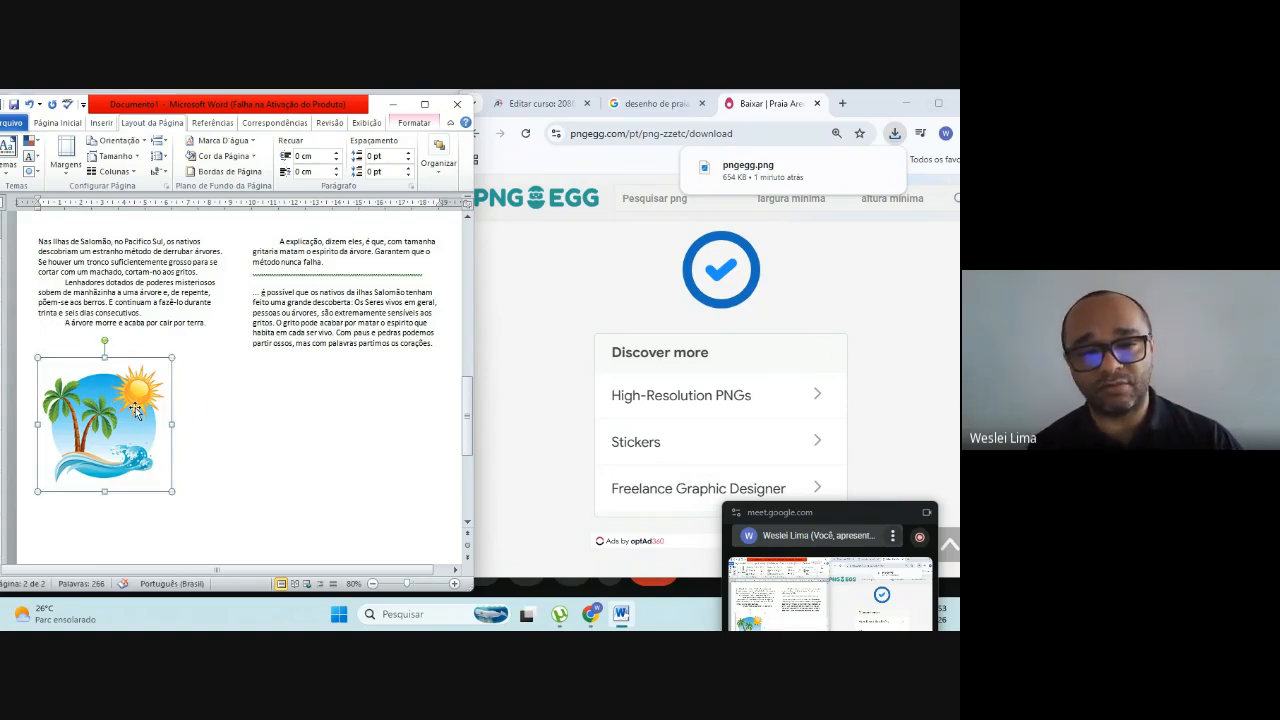
Step: Set the beach picture's text wrapping to Quadrado and move it below the text of the second column
click(414, 124)
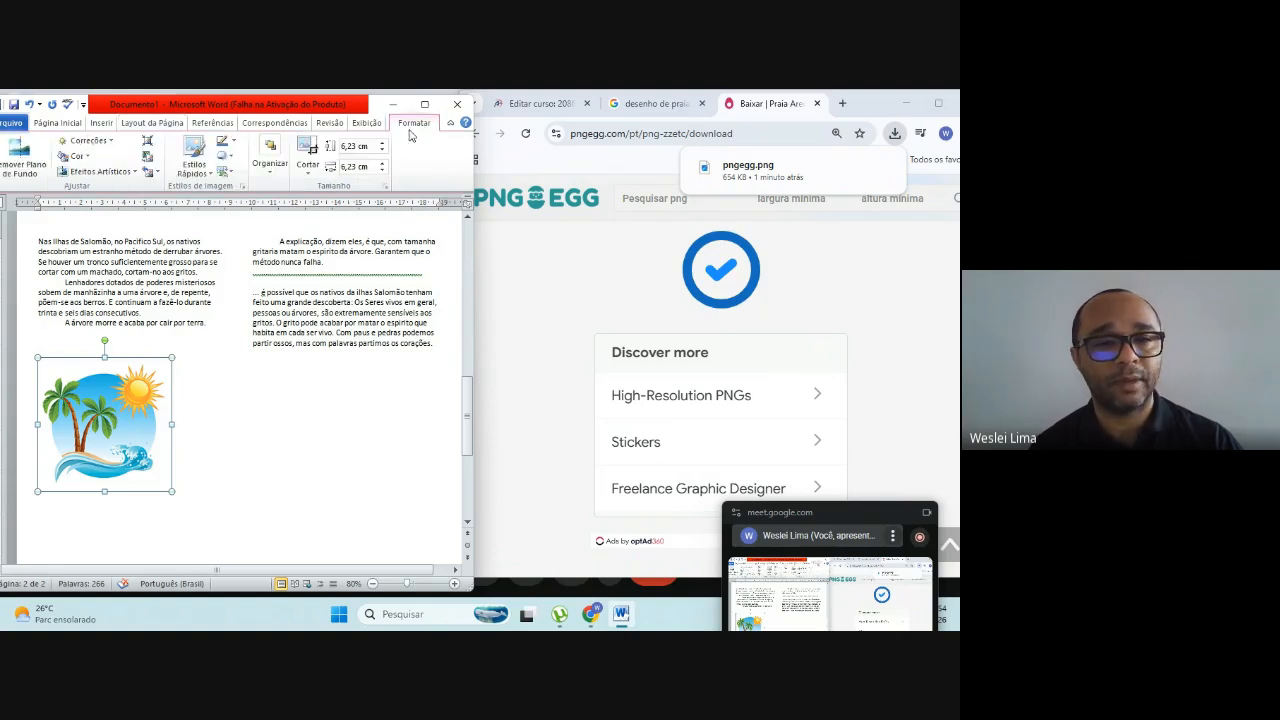
click(265, 164)
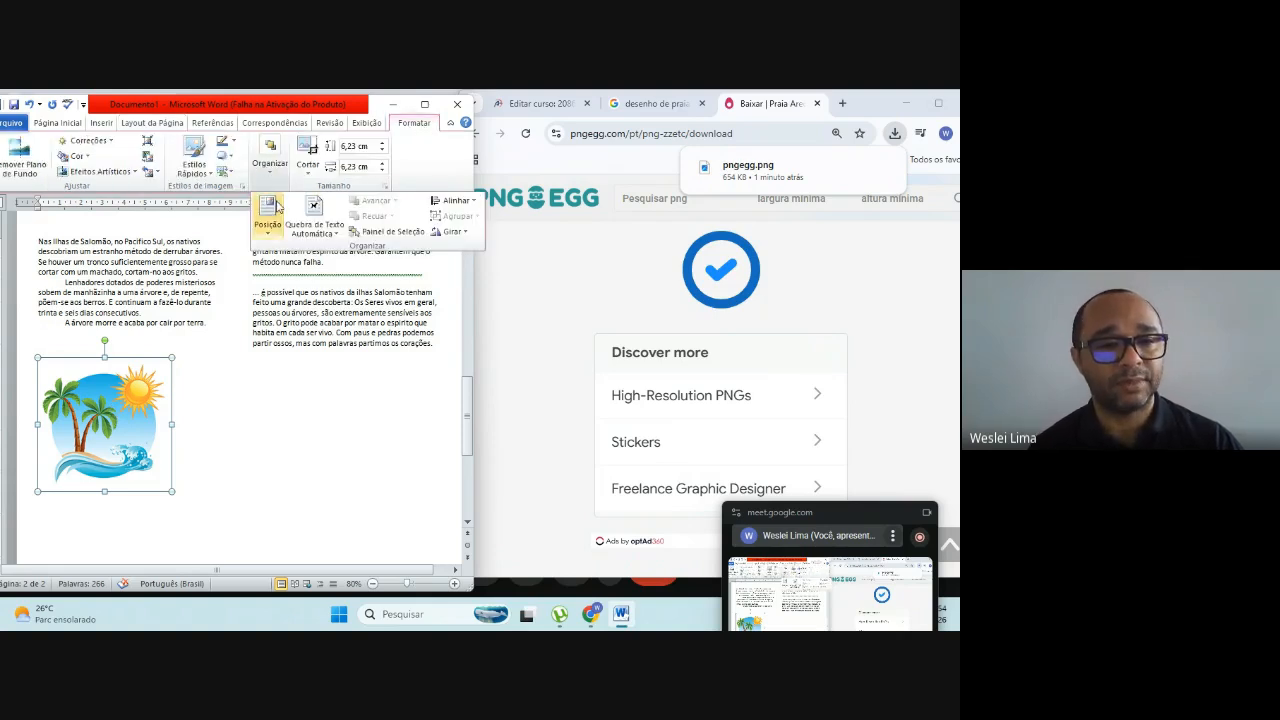
click(303, 216)
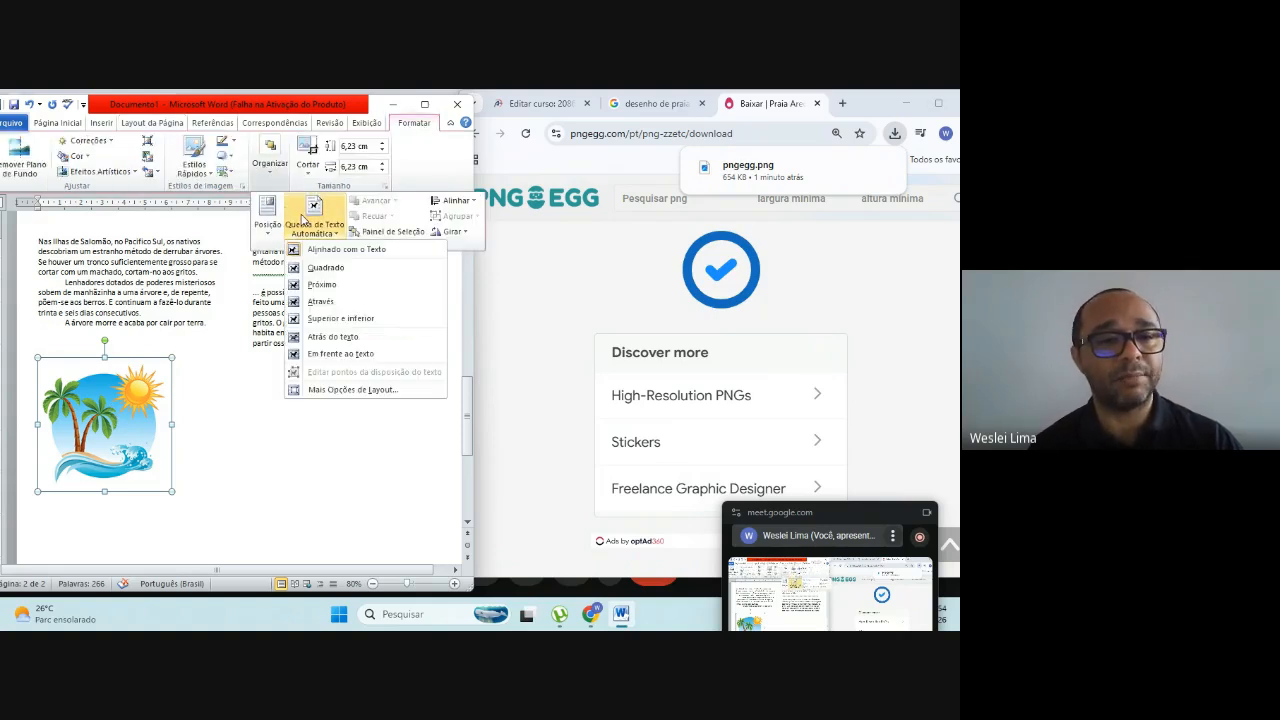
click(325, 267)
drag(125, 418, 348, 383)
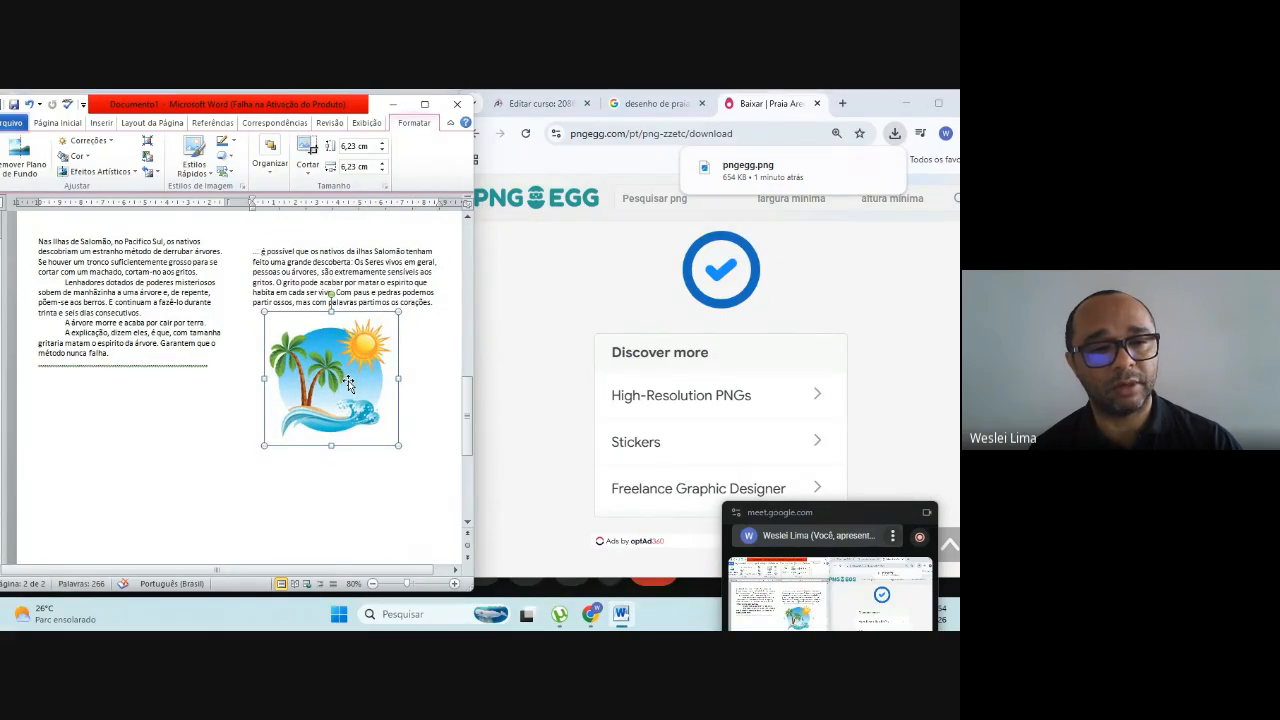
click(424, 406)
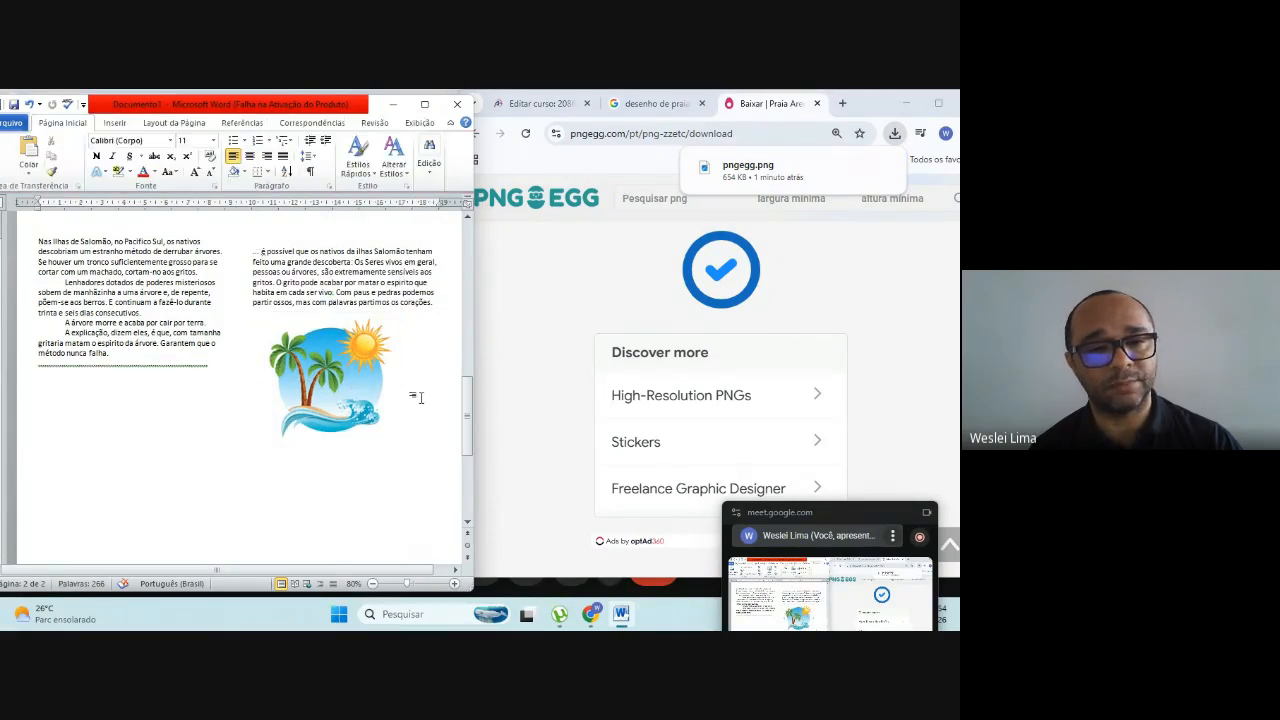
Step: Replace the line break before "... é possível" with two new ones and move the beach picture back under the second column's text
click(256, 251)
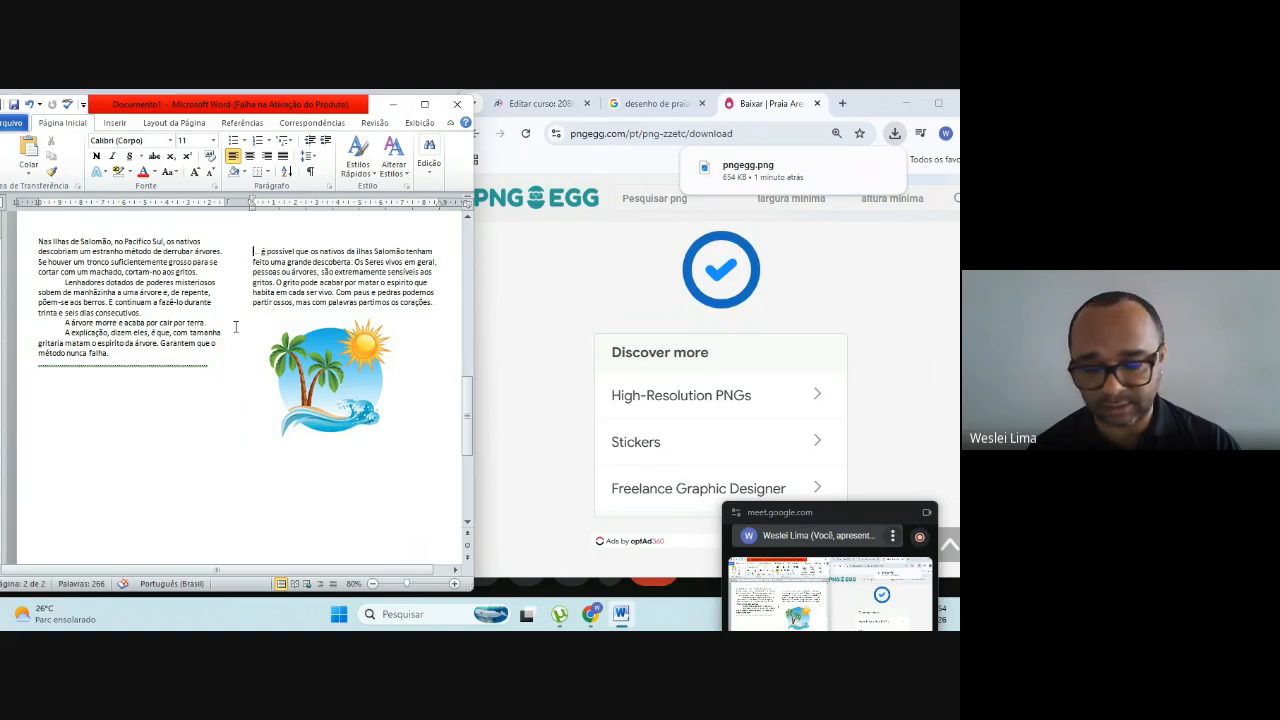
key(BackSpace)
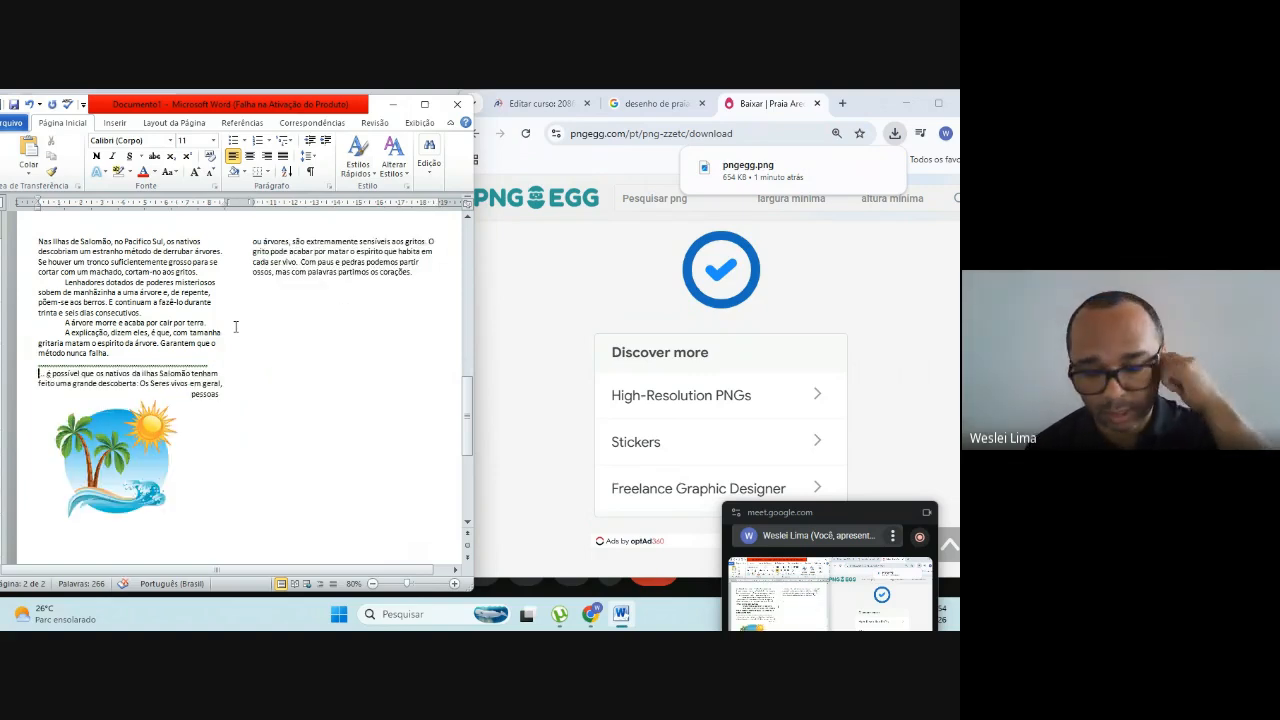
key(Return)
key(Return)
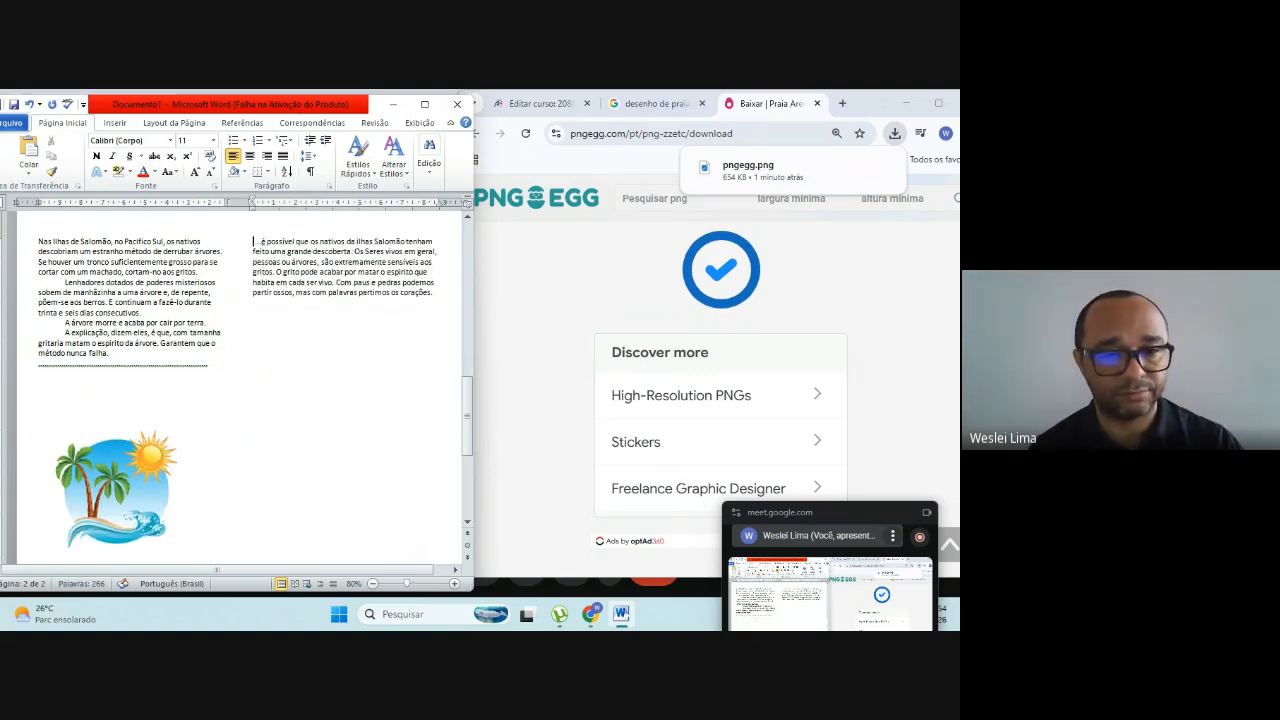
drag(133, 480, 343, 366)
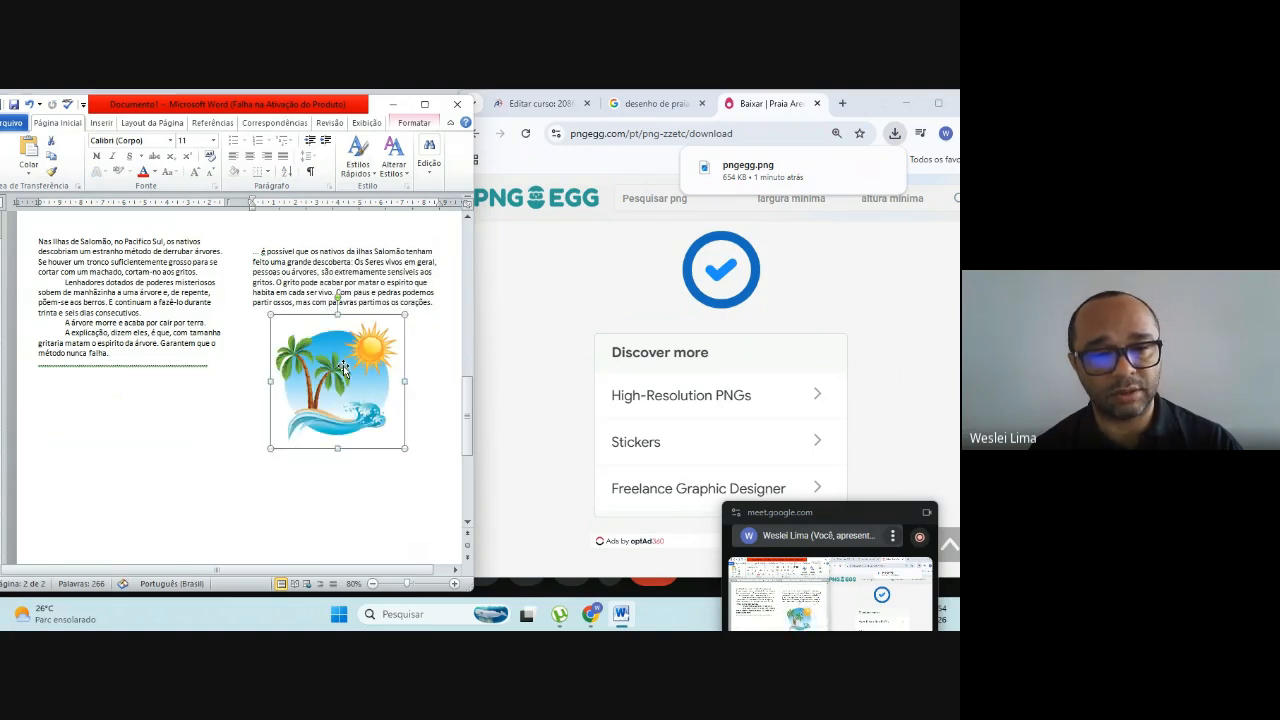
Step: Ignore the grammar flag on the dashed line below the first column
click(214, 410)
right_click(131, 364)
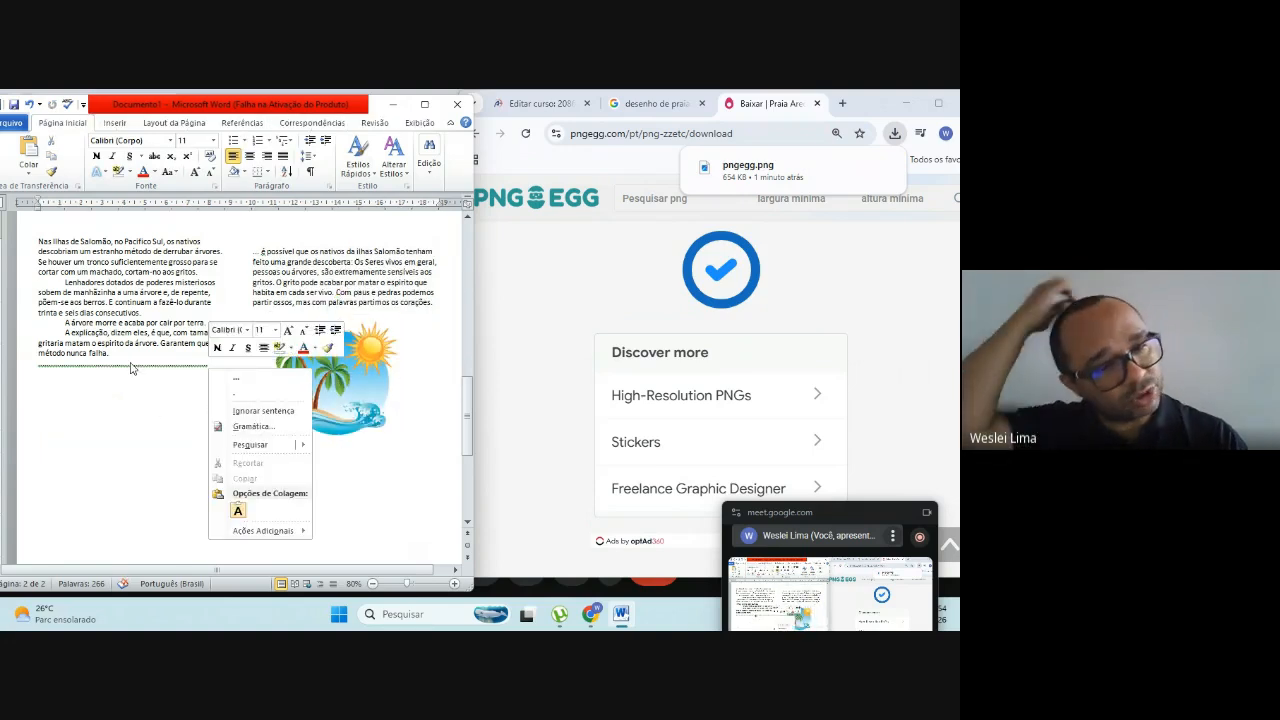
click(252, 413)
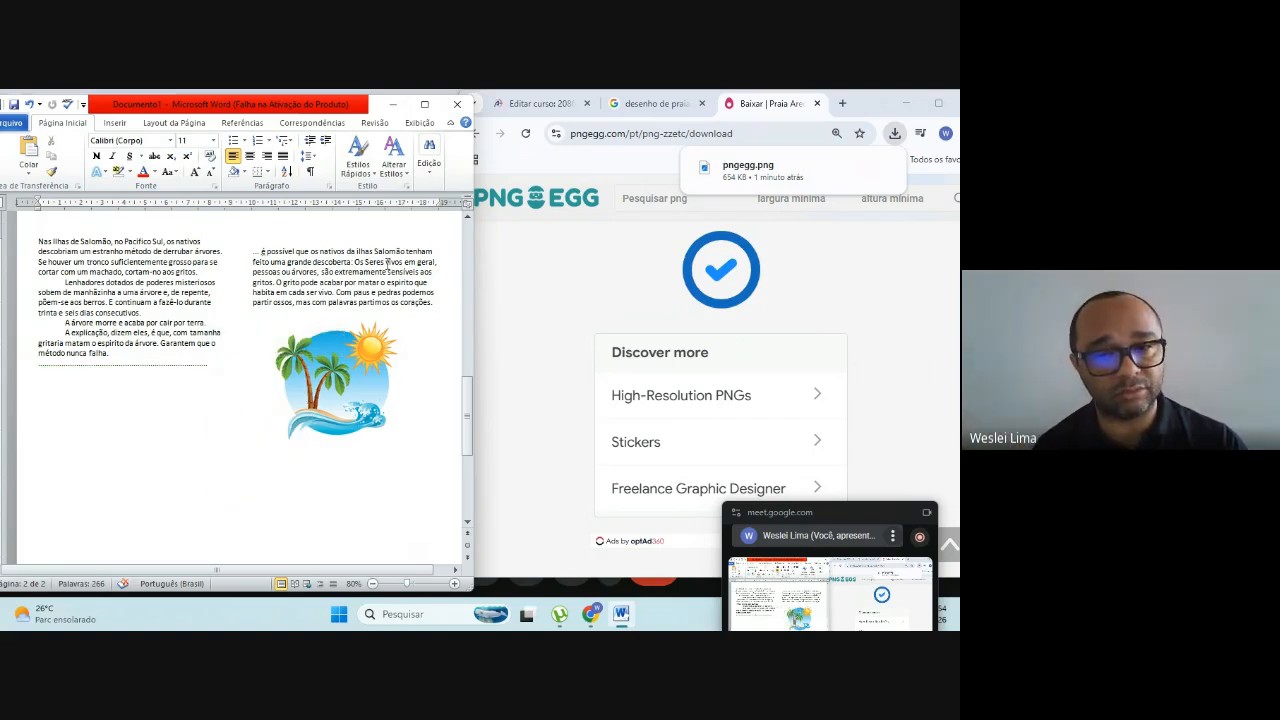
Step: Show exercise 5 on the course page in the browser and, back in Word, make "Nas Ilhas de Salomão" bold
click(560, 106)
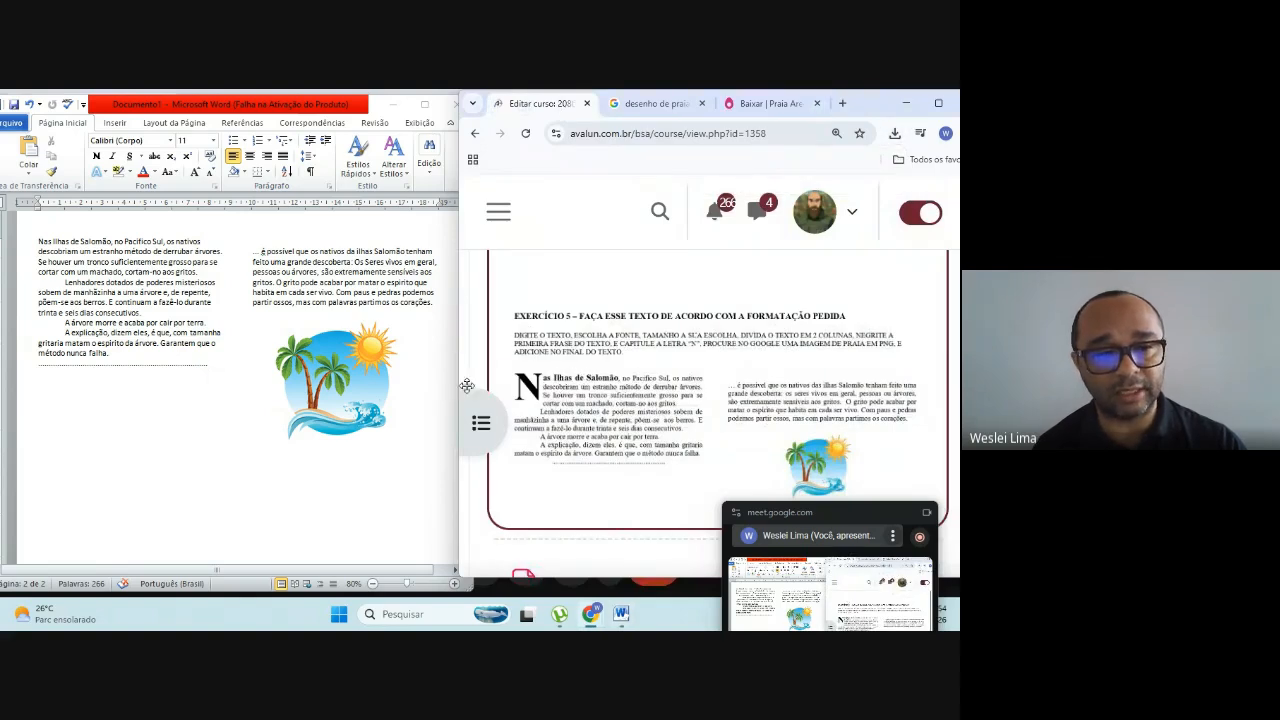
click(41, 245)
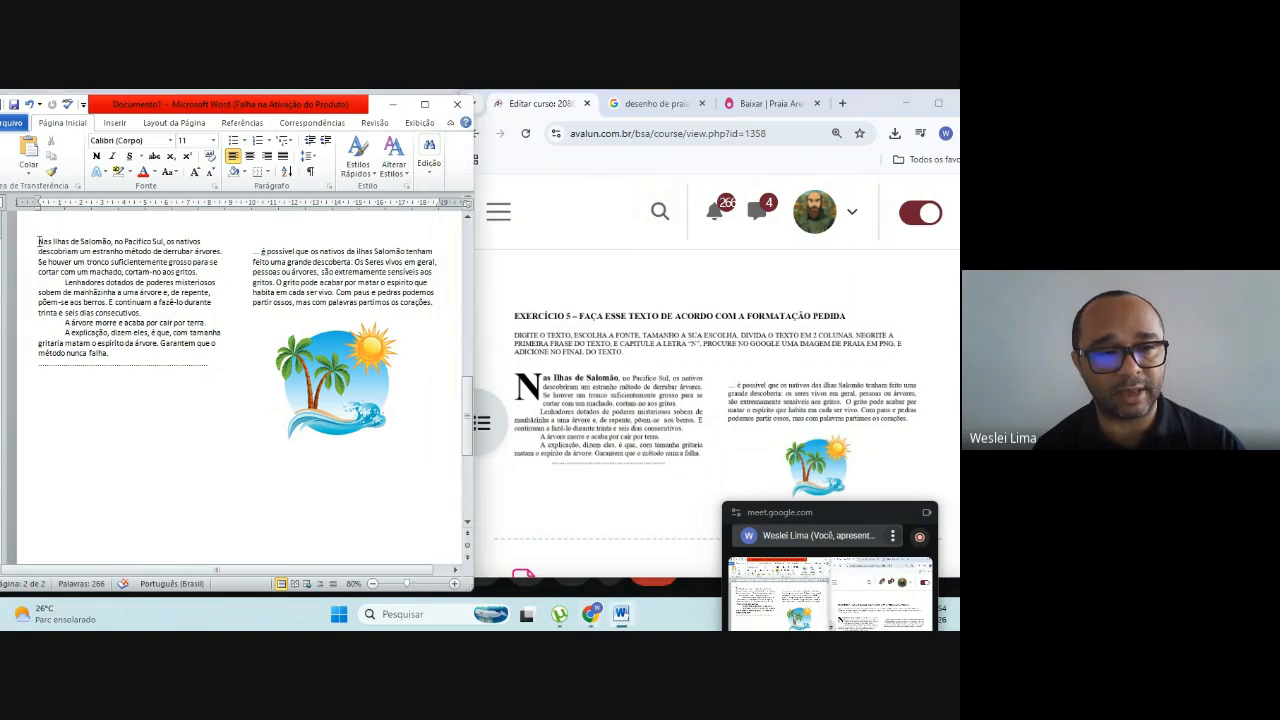
drag(39, 241, 104, 236)
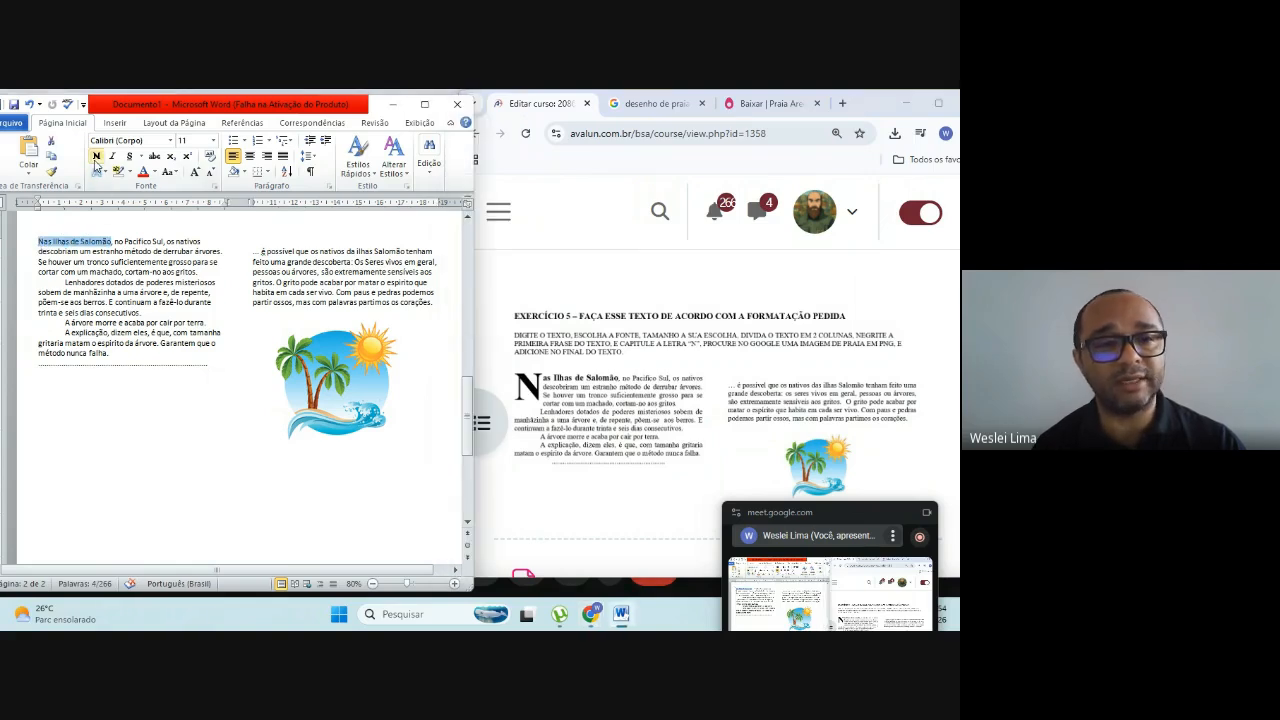
click(95, 160)
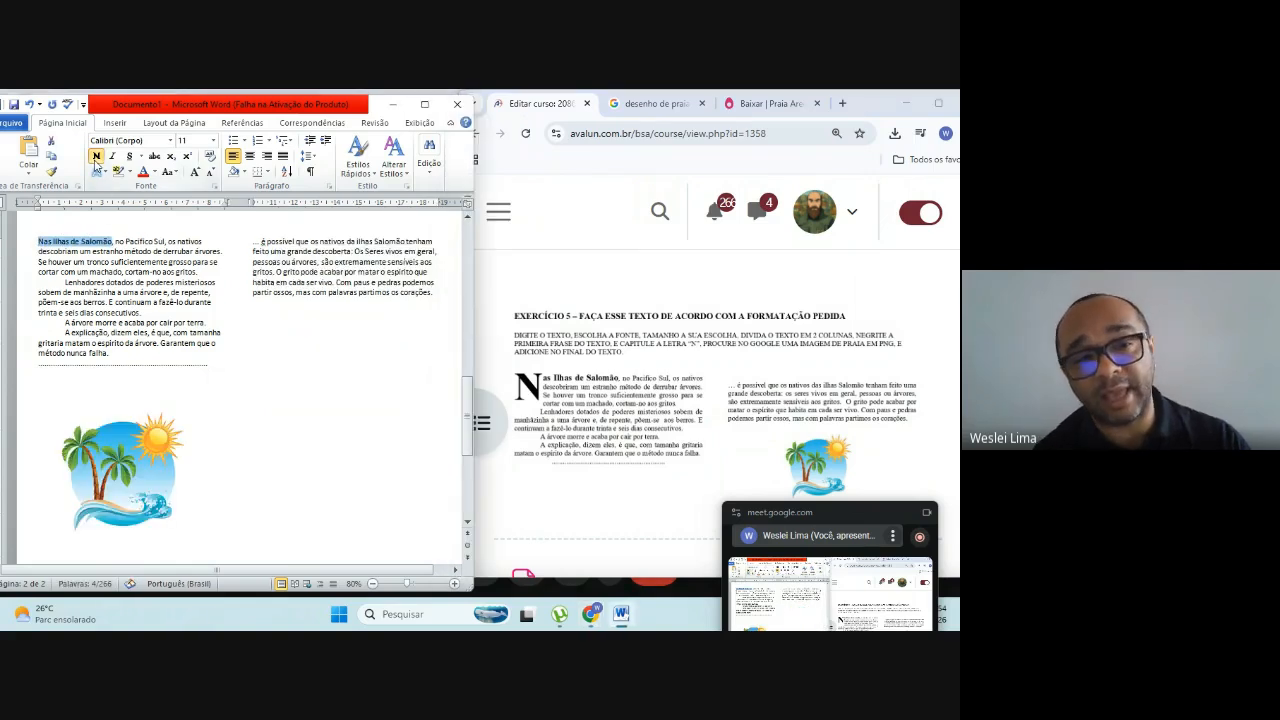
click(132, 321)
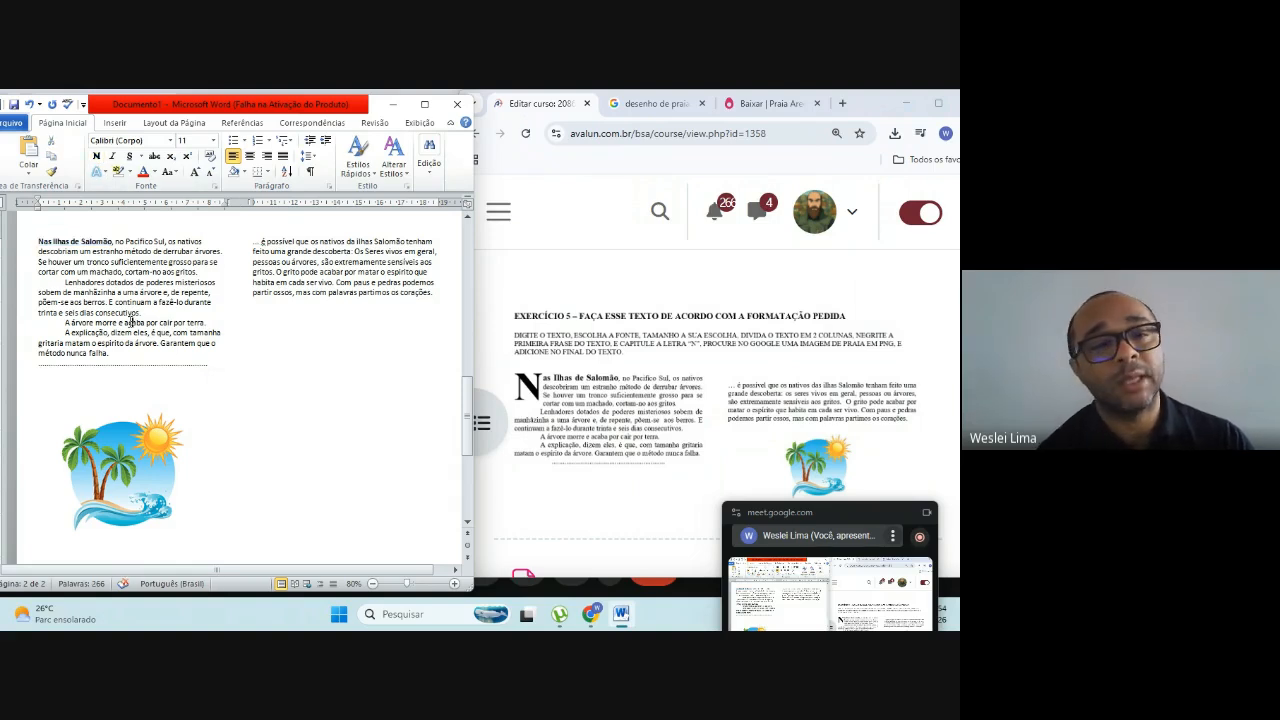
Step: Turn the initial "N" of "Nas Ilhas de Salomão" into a drop cap with the Capitular style
drag(38, 242, 46, 242)
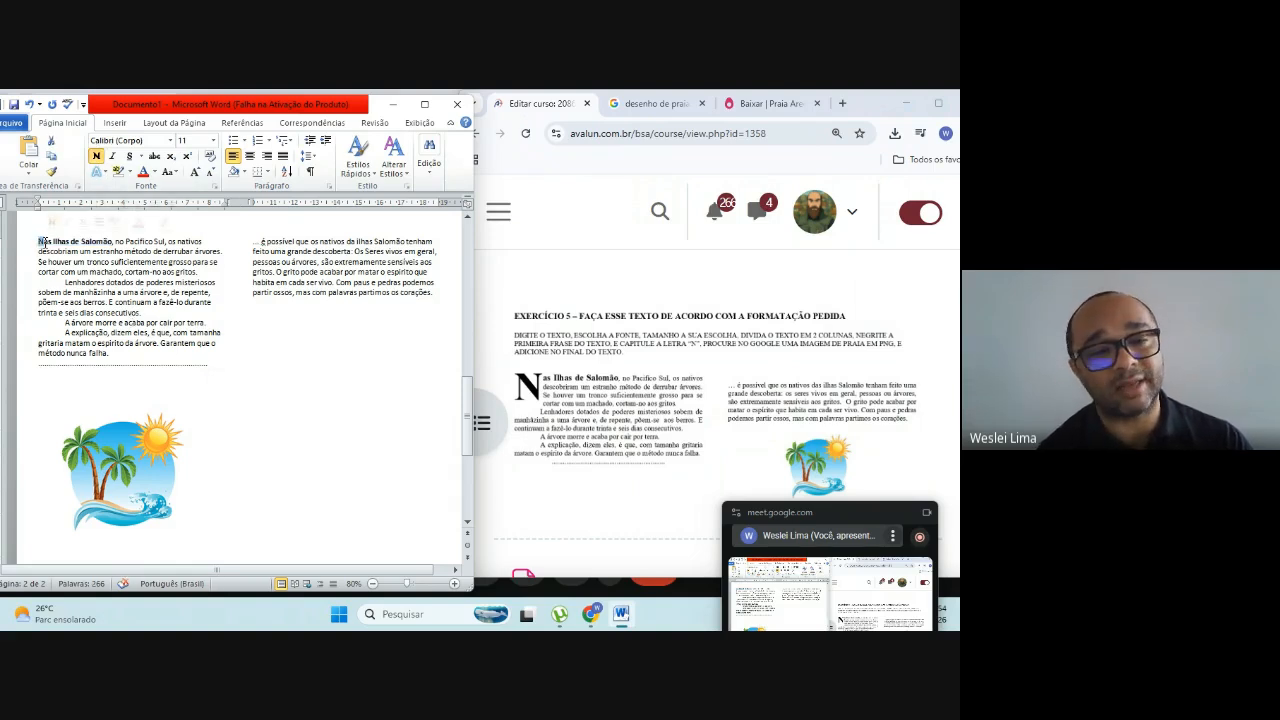
click(115, 123)
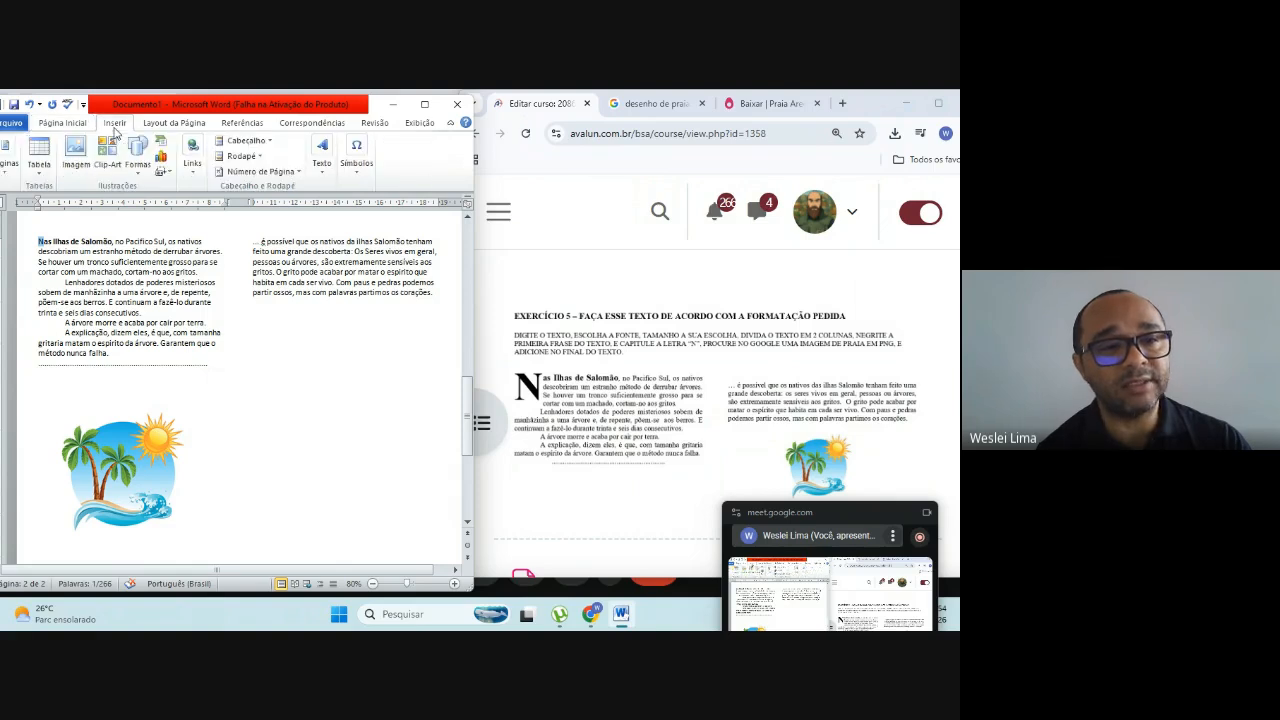
click(321, 177)
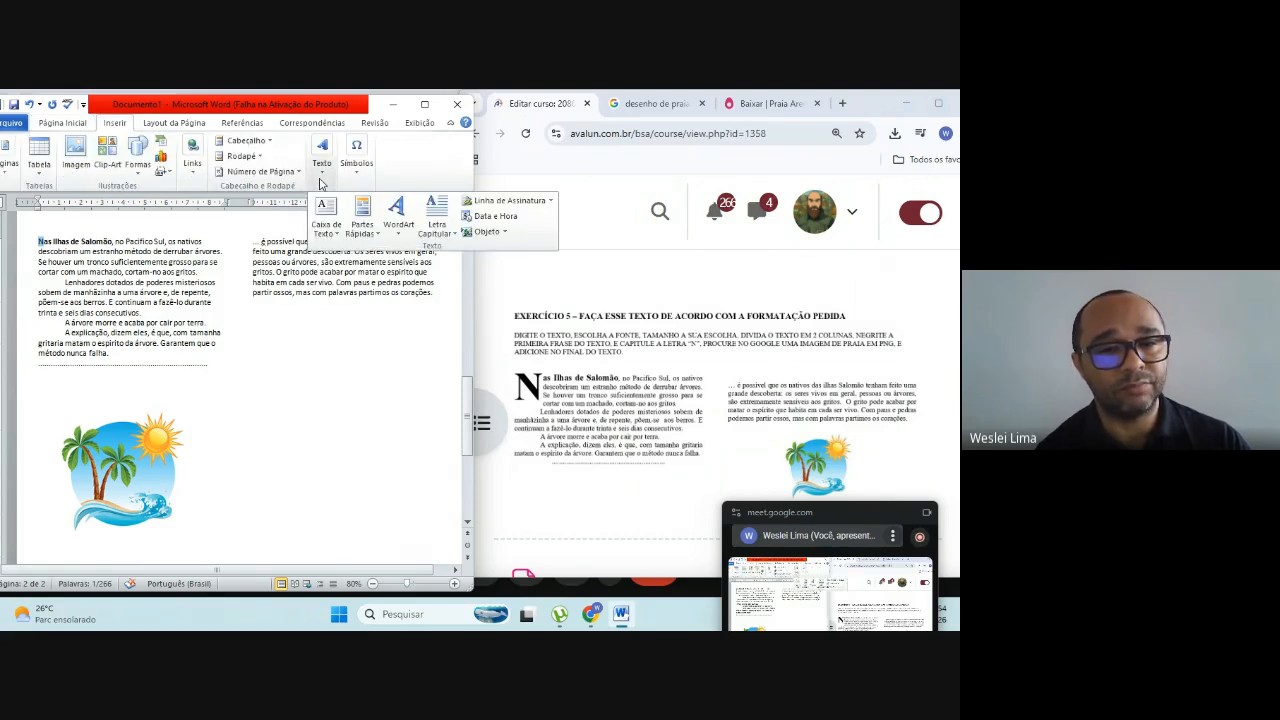
click(439, 217)
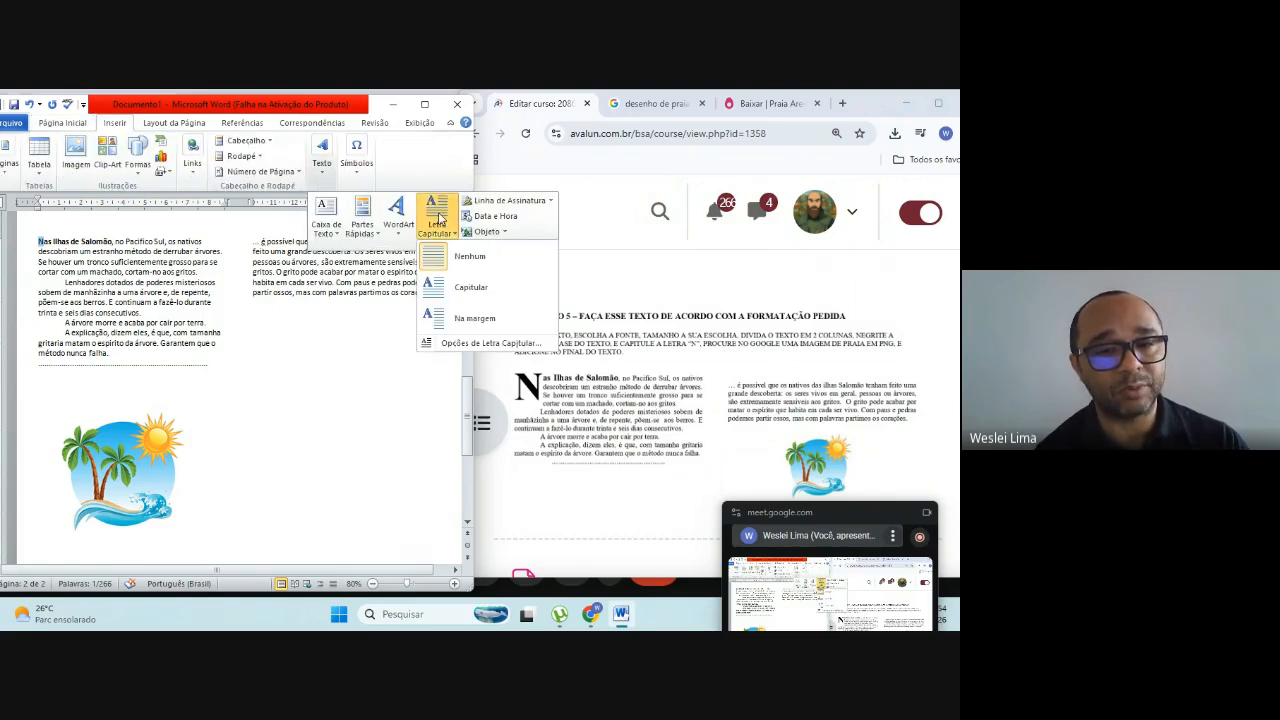
click(467, 285)
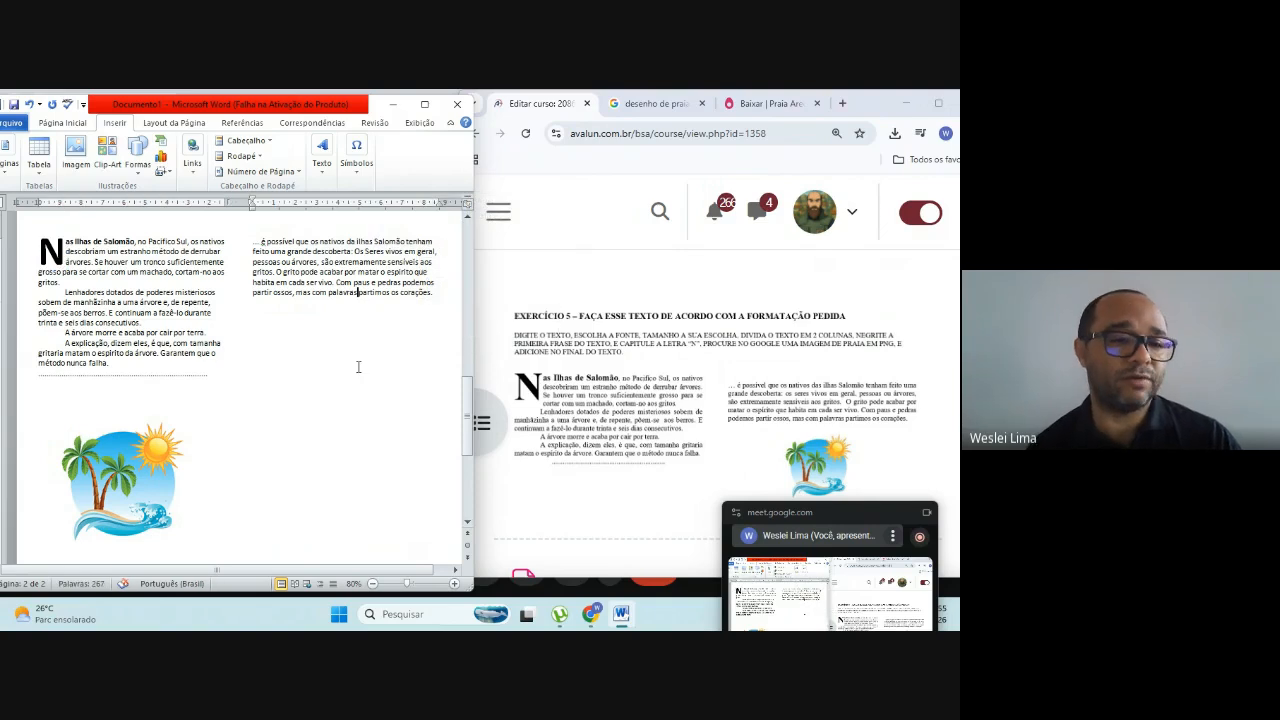
Step: Try to move the beach picture from the first column into the second column, and undo the attempts
drag(105, 485, 318, 410)
click(206, 424)
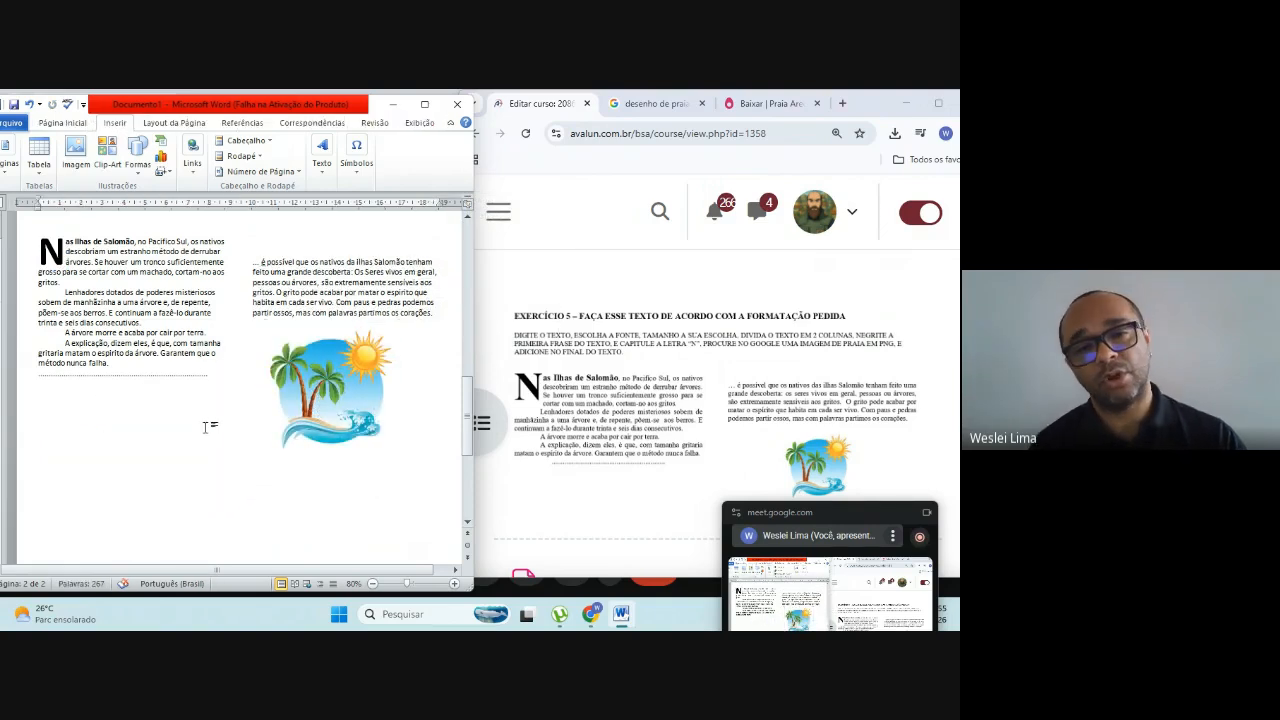
click(253, 264)
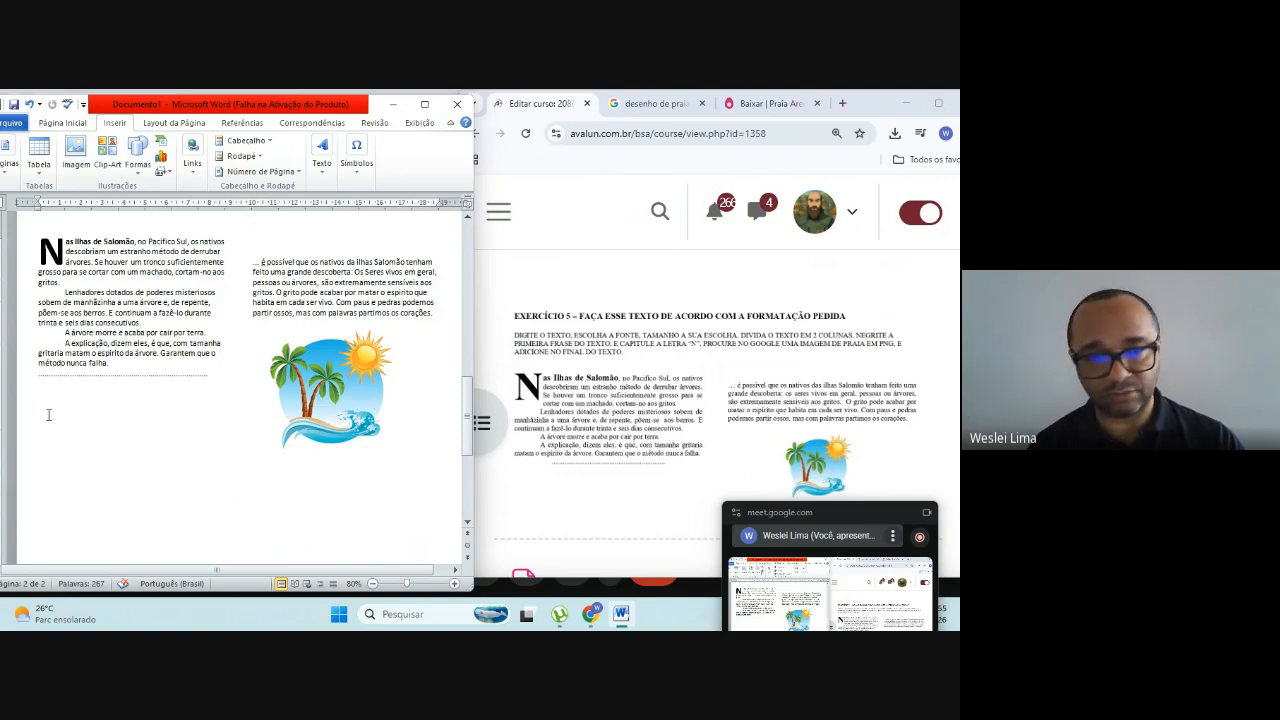
key(ctrl+z)
drag(107, 470, 316, 390)
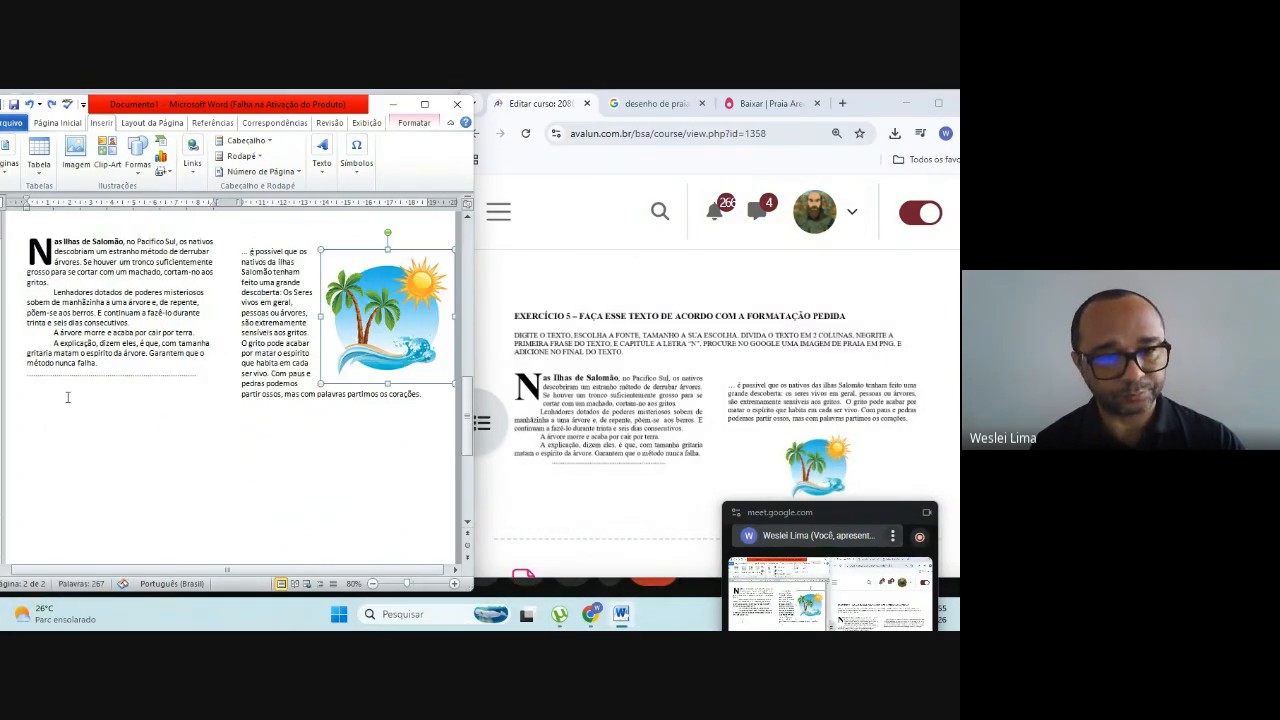
key(ctrl+z)
key(ctrl+z)
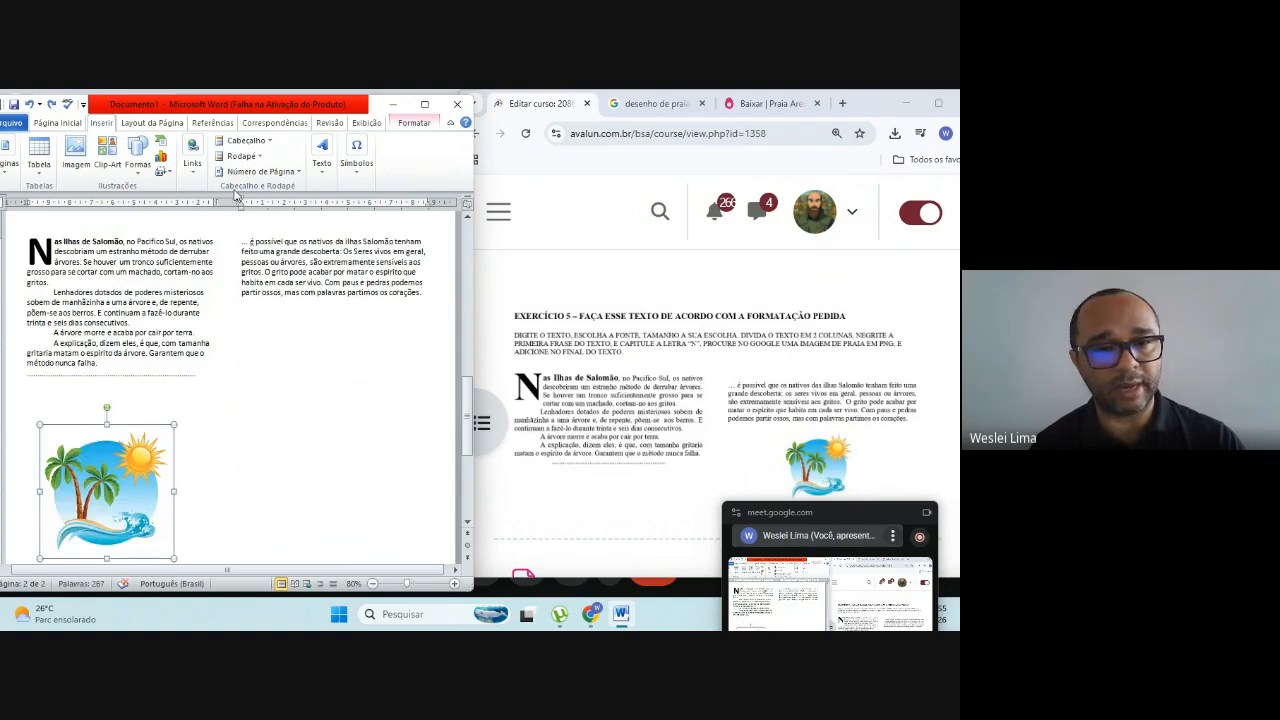
Step: Change the beach picture's text wrapping to Em frente ao texto and place it below the second column's text
click(410, 125)
click(270, 162)
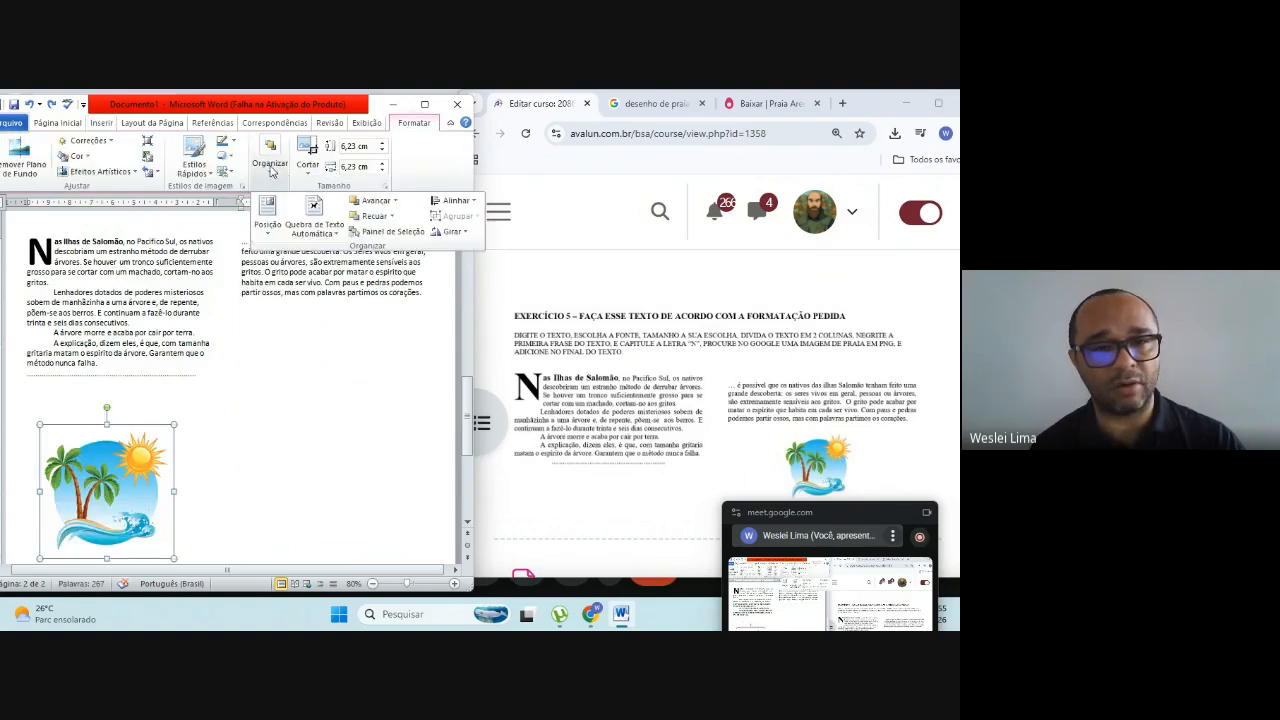
click(313, 222)
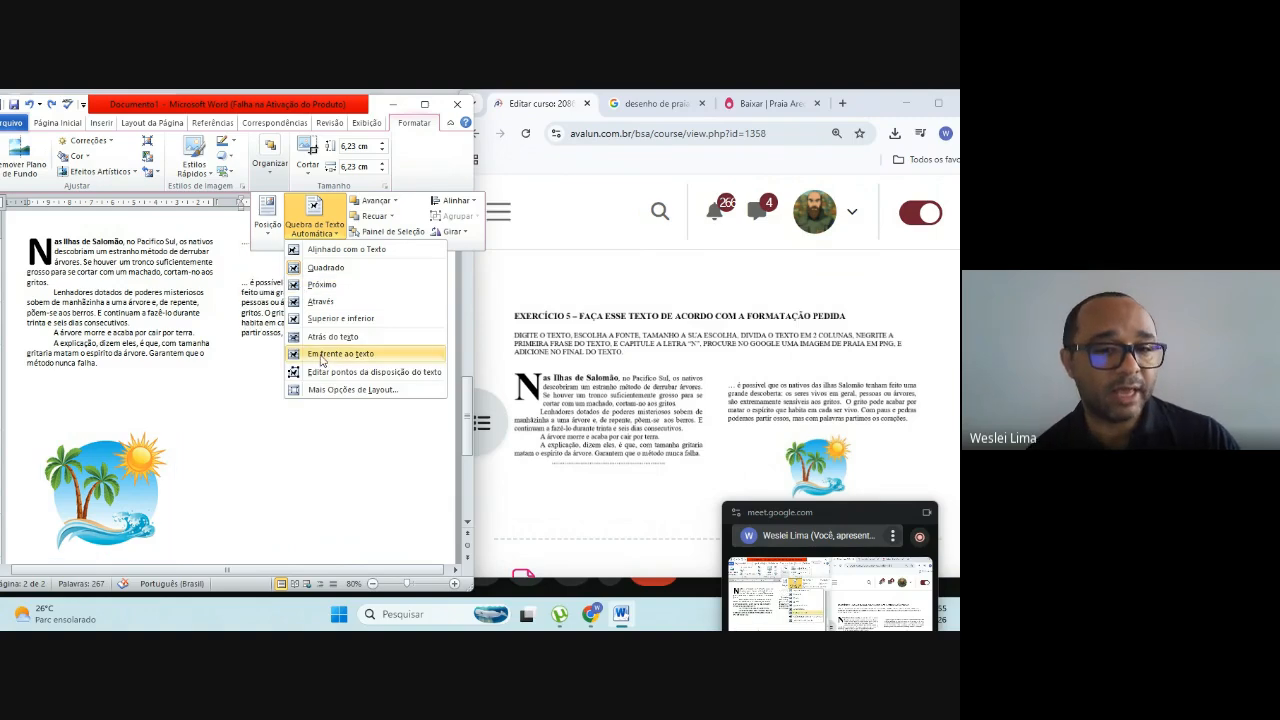
click(340, 353)
drag(94, 499, 301, 433)
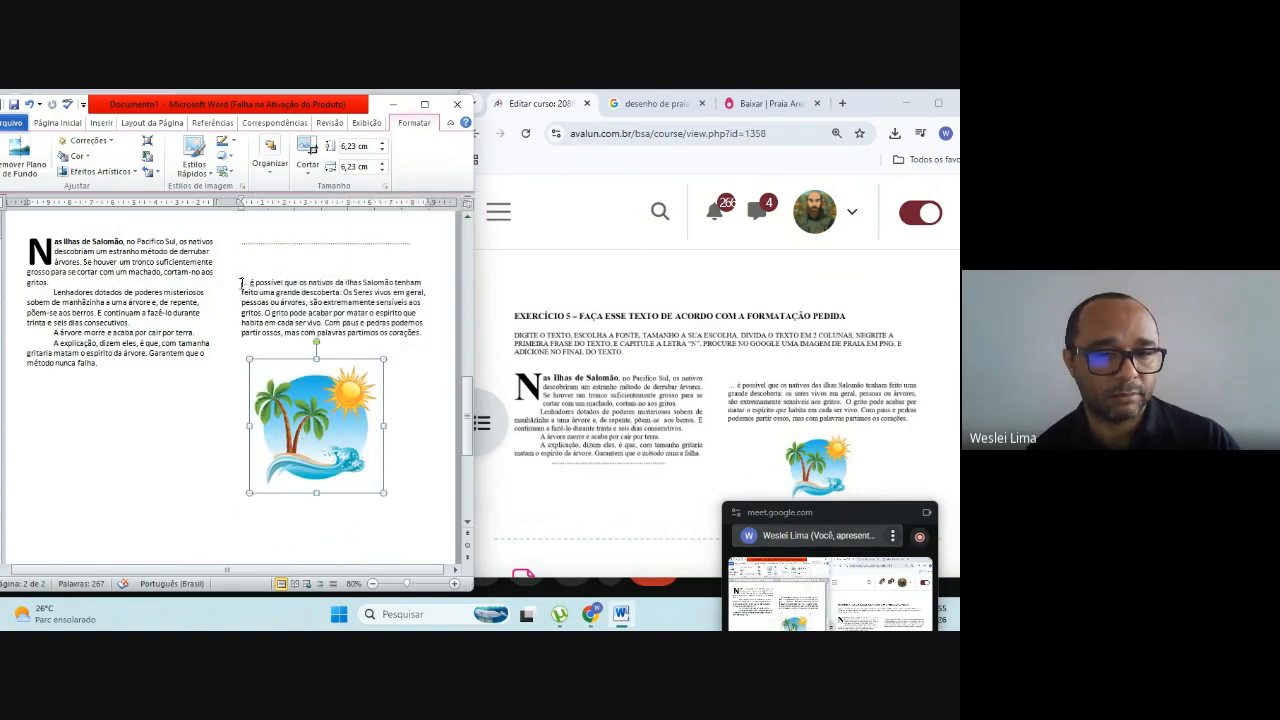
Step: Try to join the dashed line to the paragraph ending "método nunca falha.", and undo this along with the last picture move
click(241, 284)
click(106, 366)
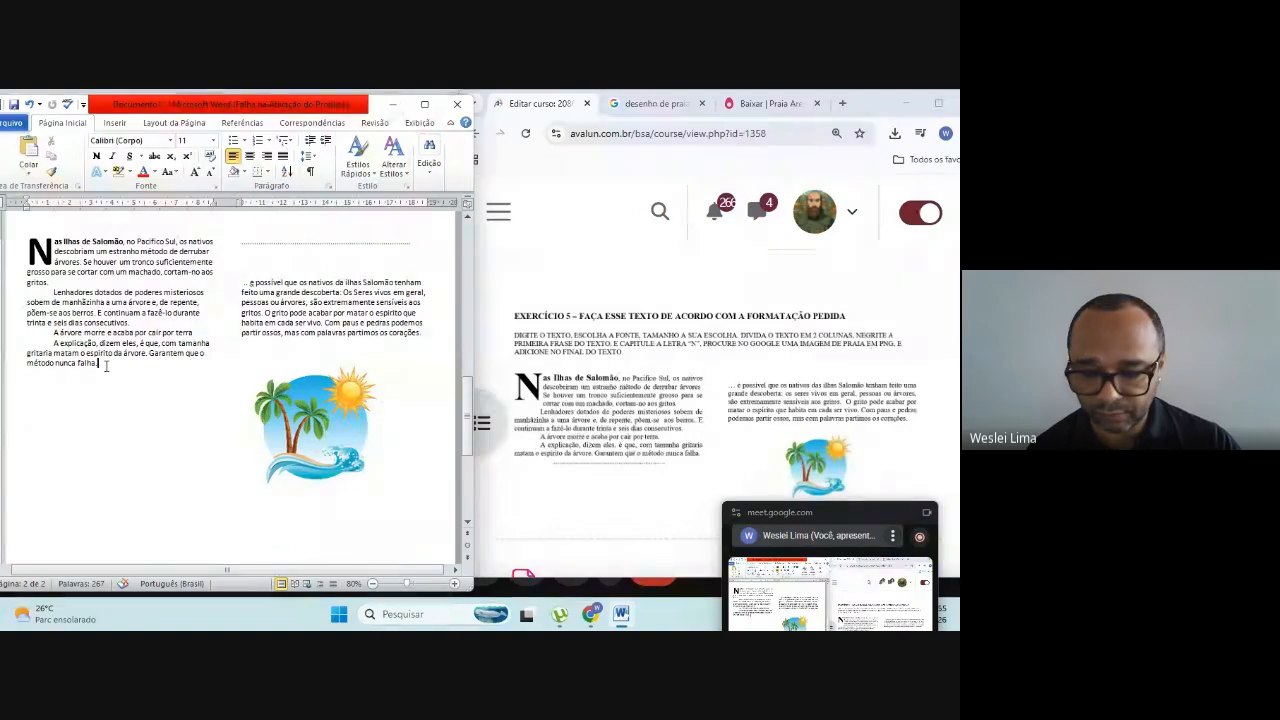
key(Delete)
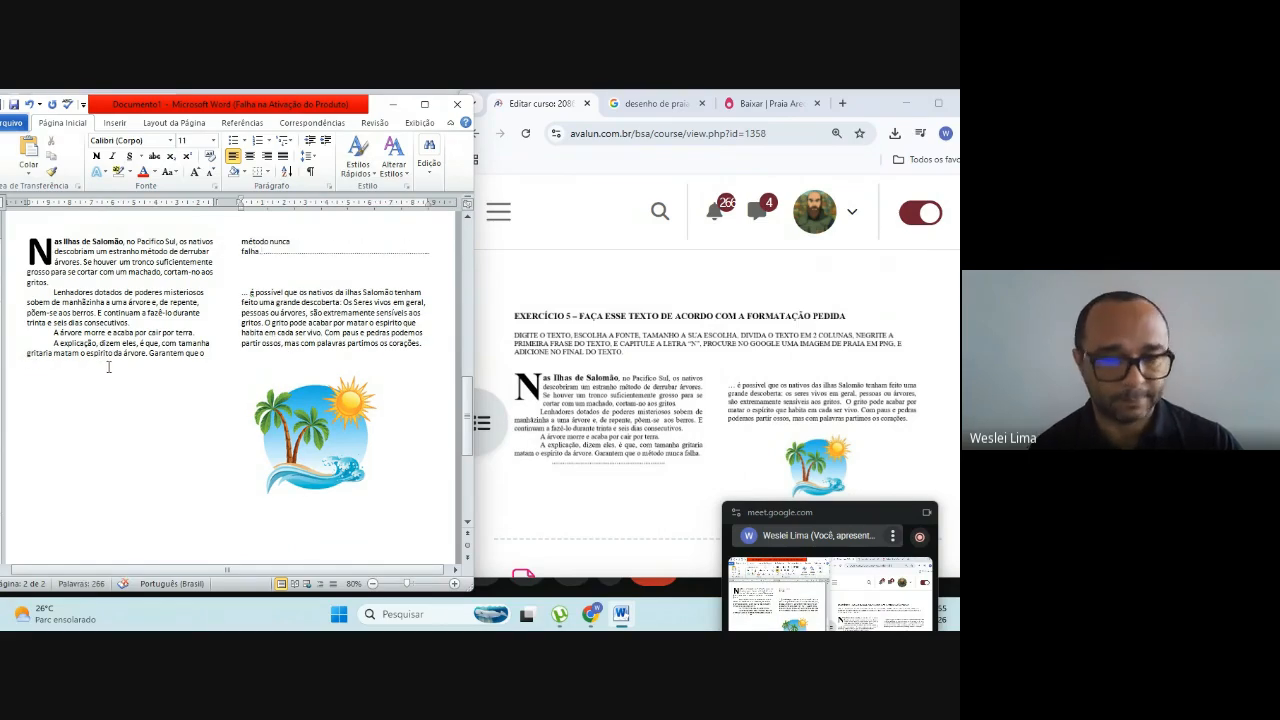
key(ctrl+z)
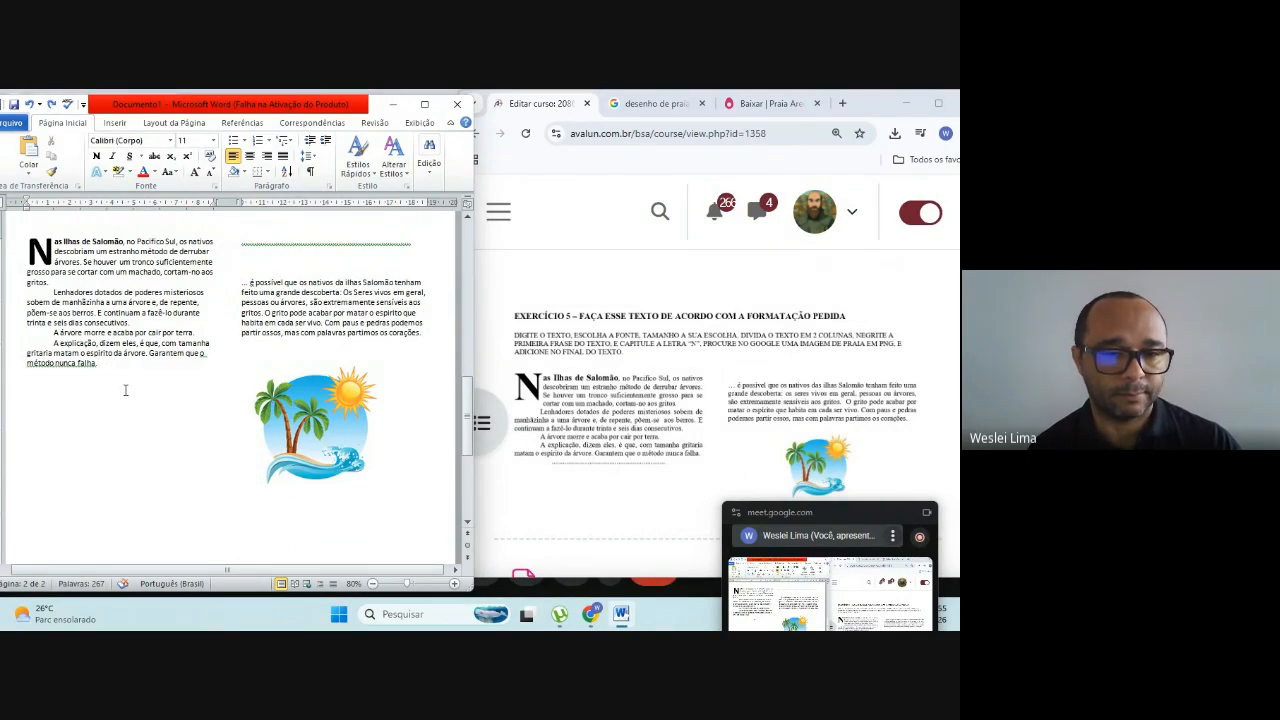
key(ctrl+z)
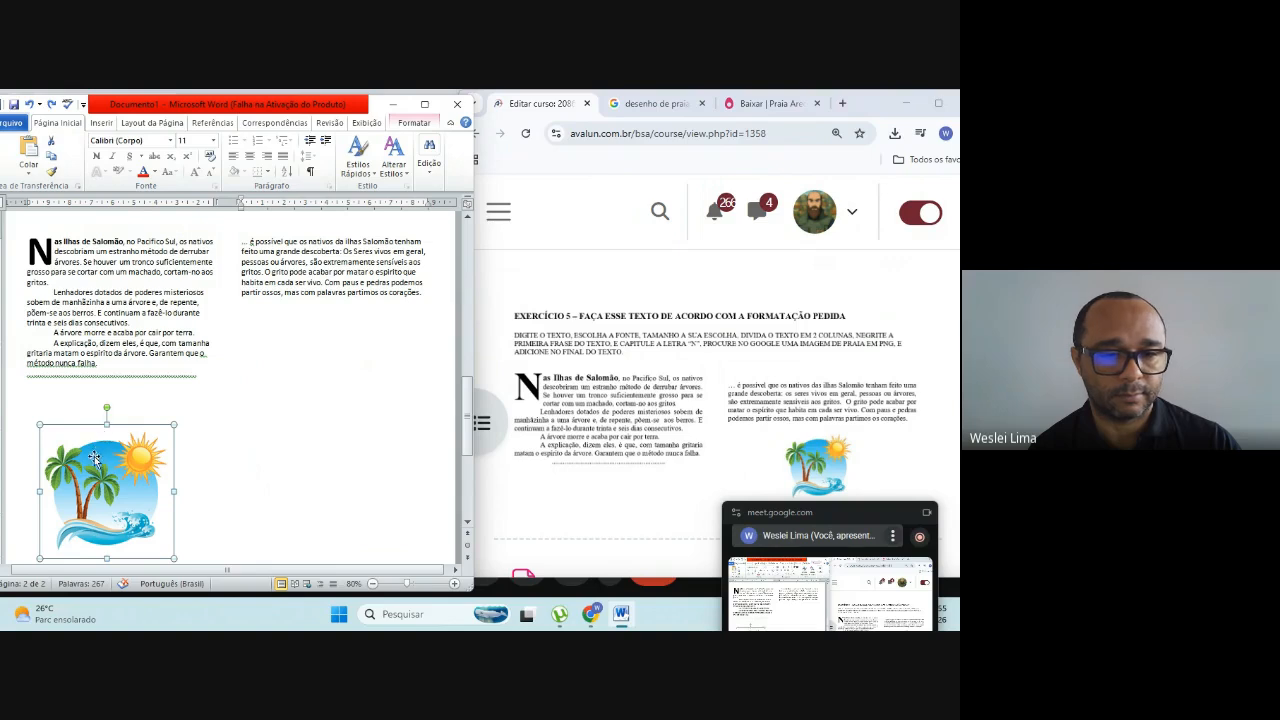
Step: Move the beach picture directly below the second column's text and maximize the Word window
drag(94, 457, 296, 391)
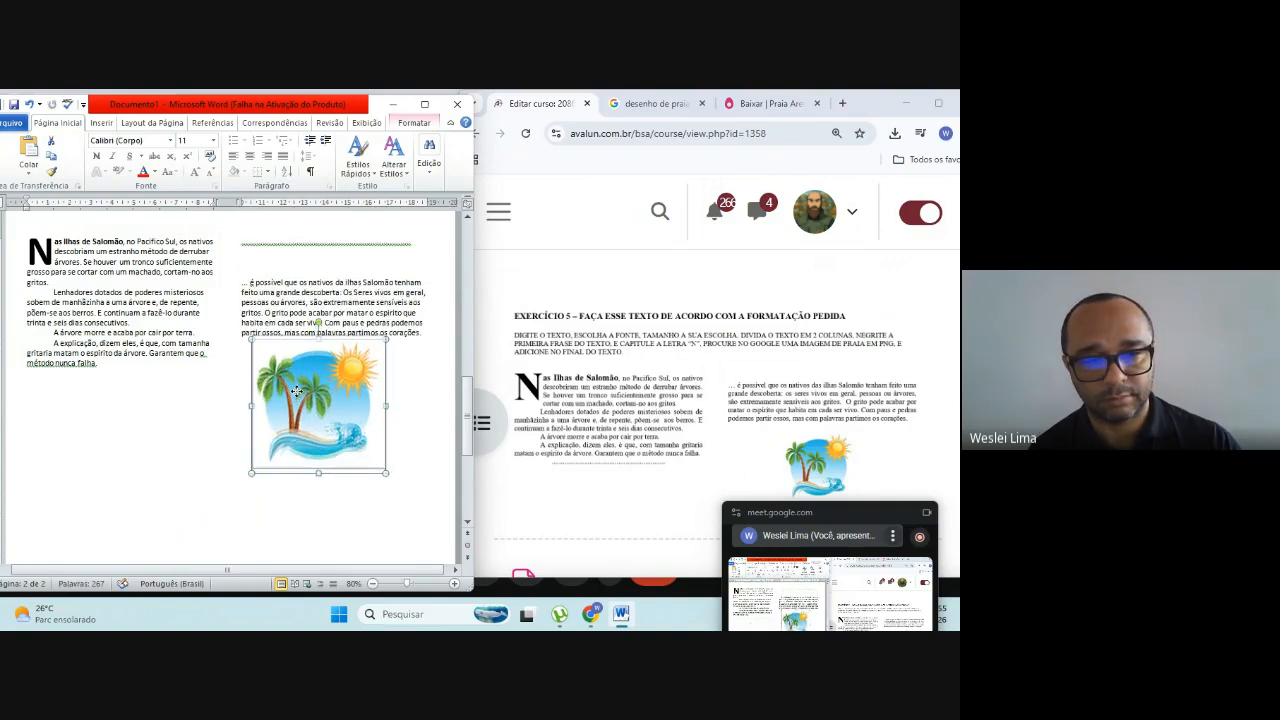
click(186, 404)
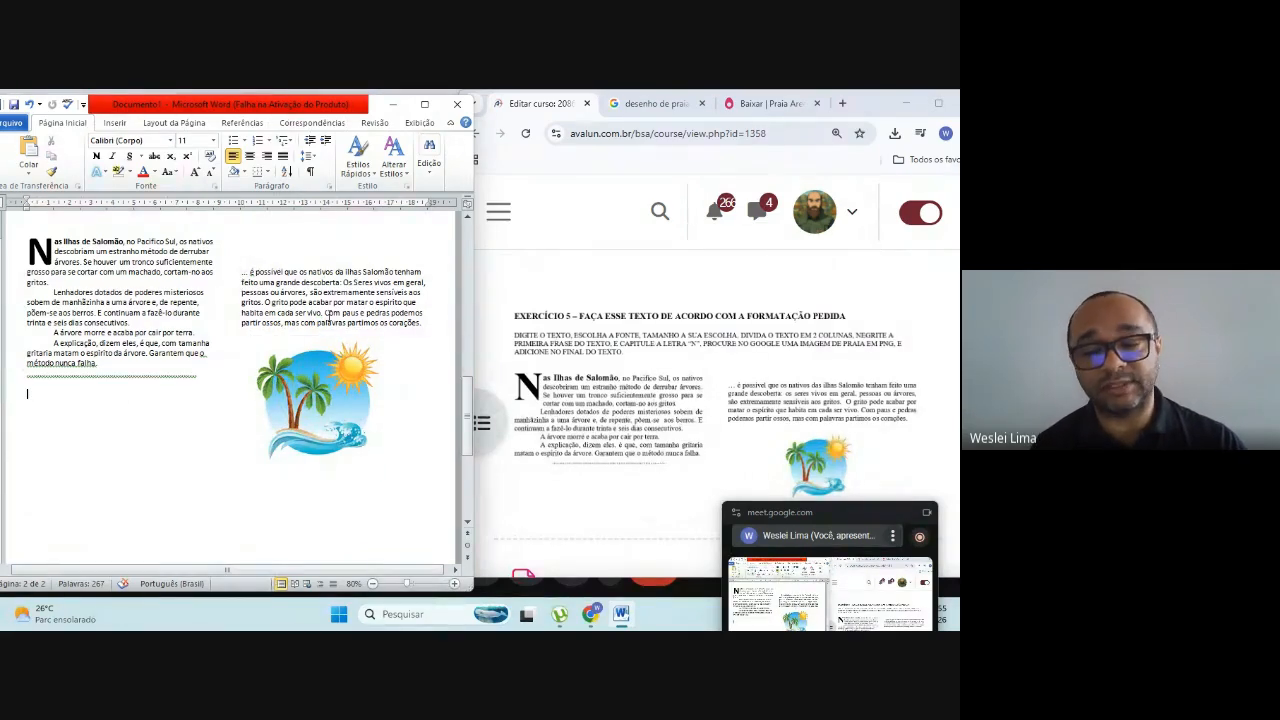
click(424, 104)
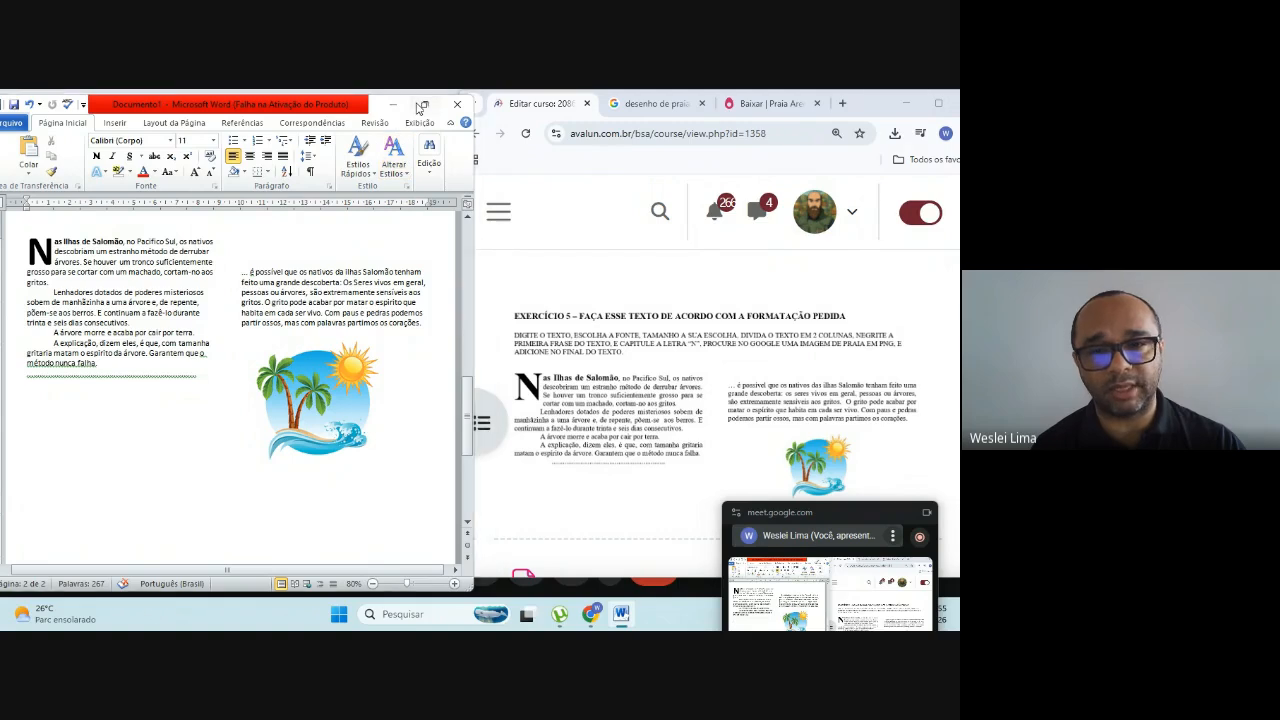
Step: Start saving the document with Salvar como and create a new folder inside Documentos
click(18, 115)
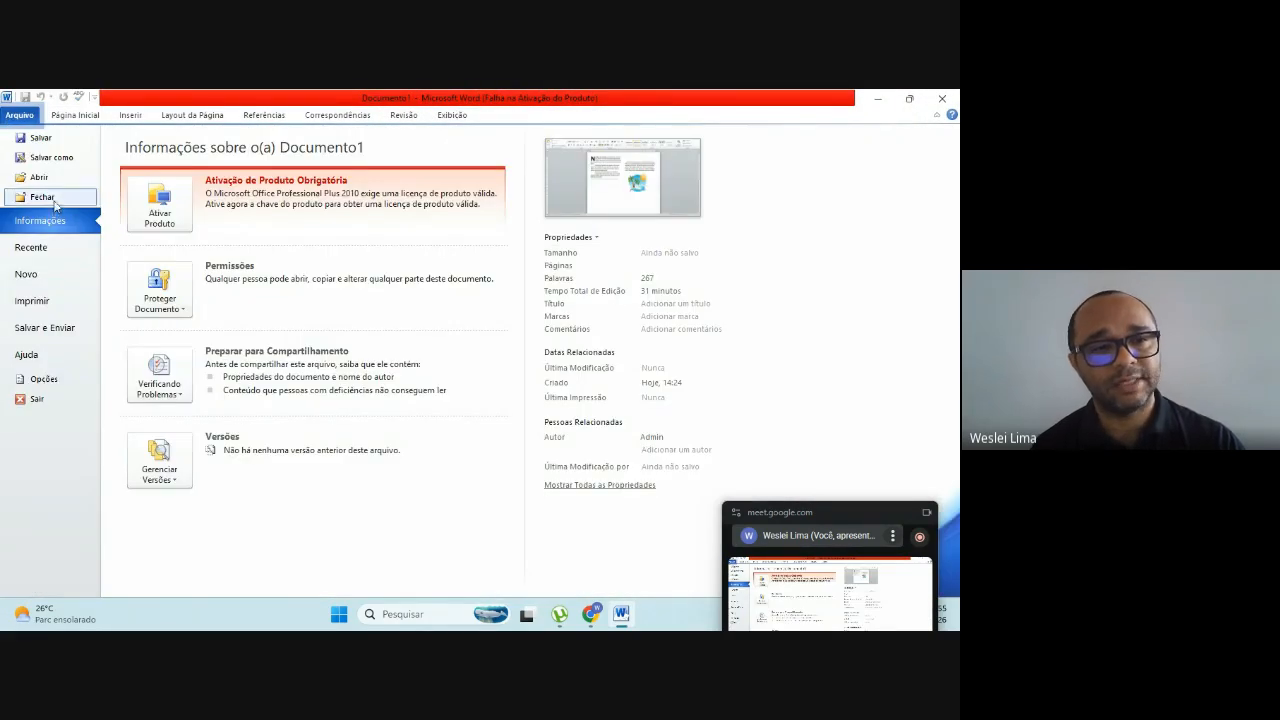
click(54, 160)
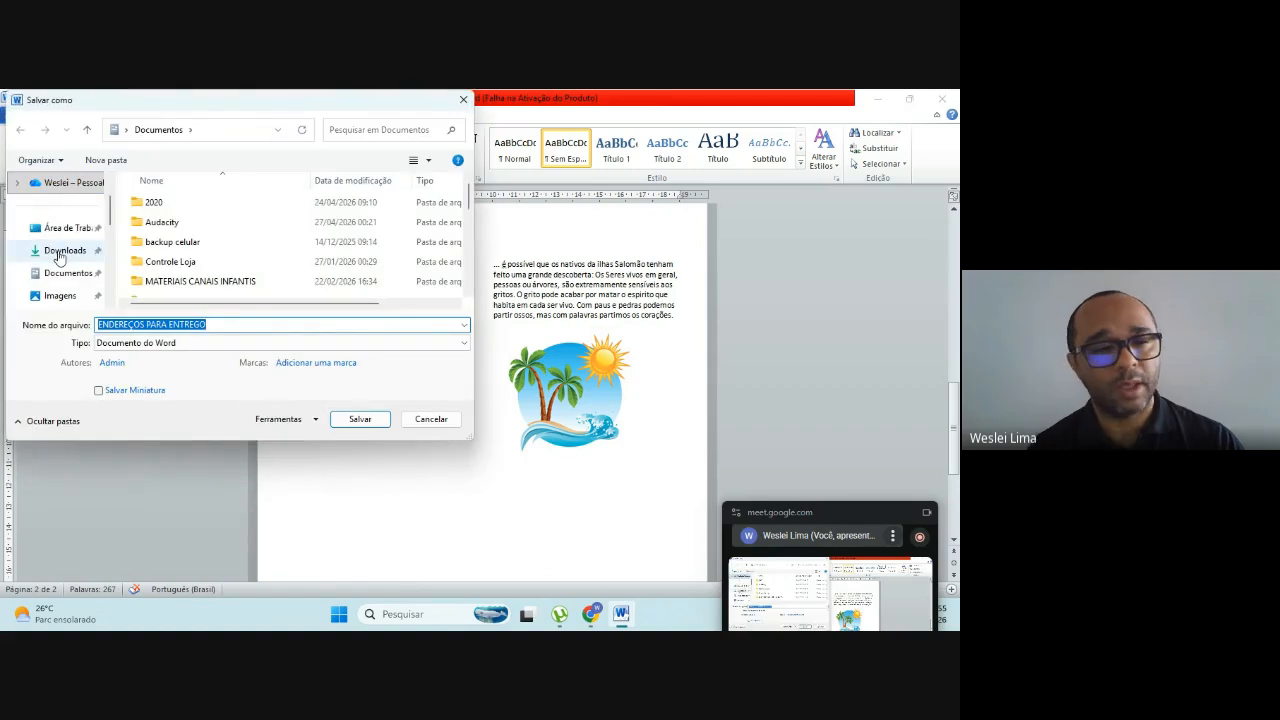
click(112, 162)
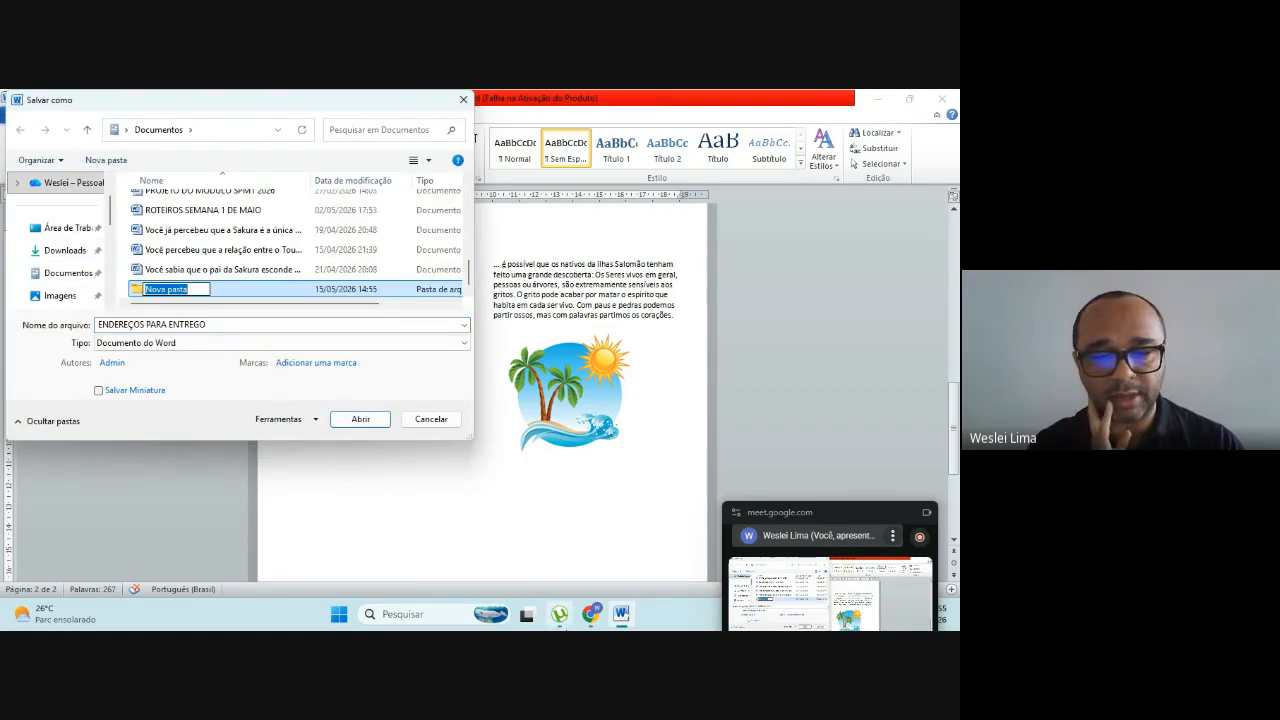
Step: Switch to Chrome, look up the class number in the "Maio/Junho Mapa e pautas 2026" spreadsheet, and return to Word
mouse_move(586, 618)
click(458, 555)
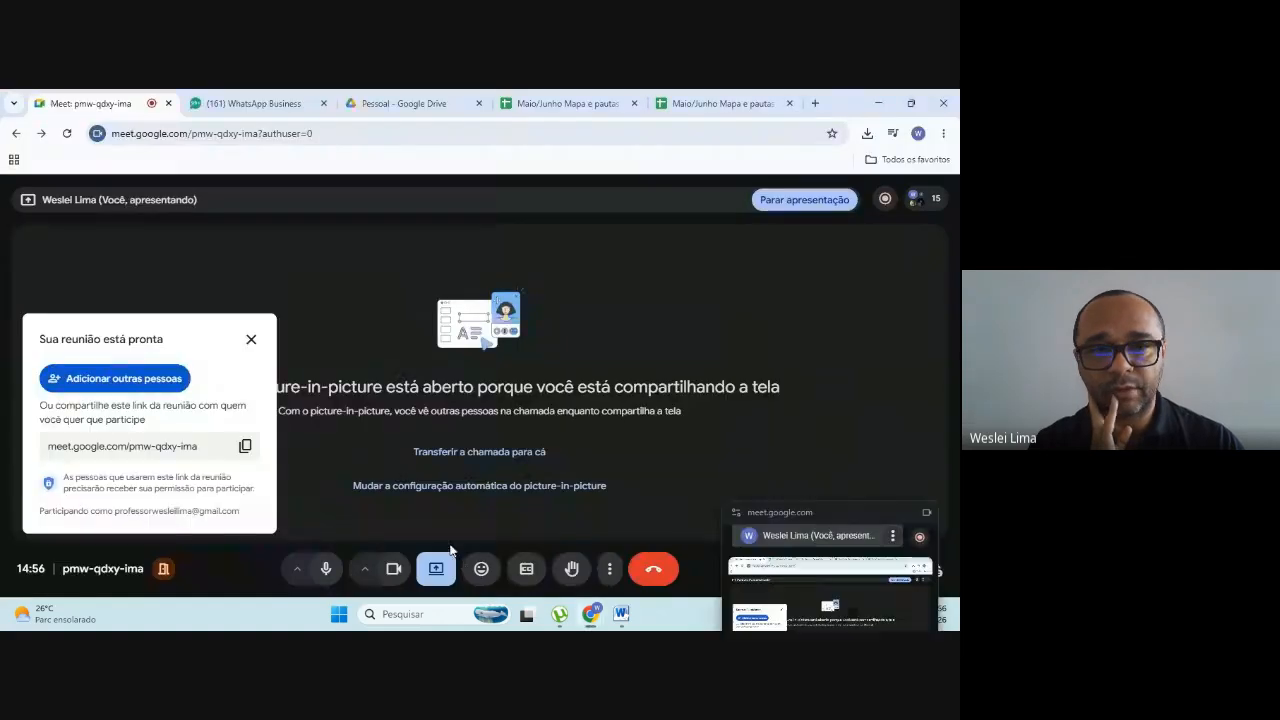
click(692, 106)
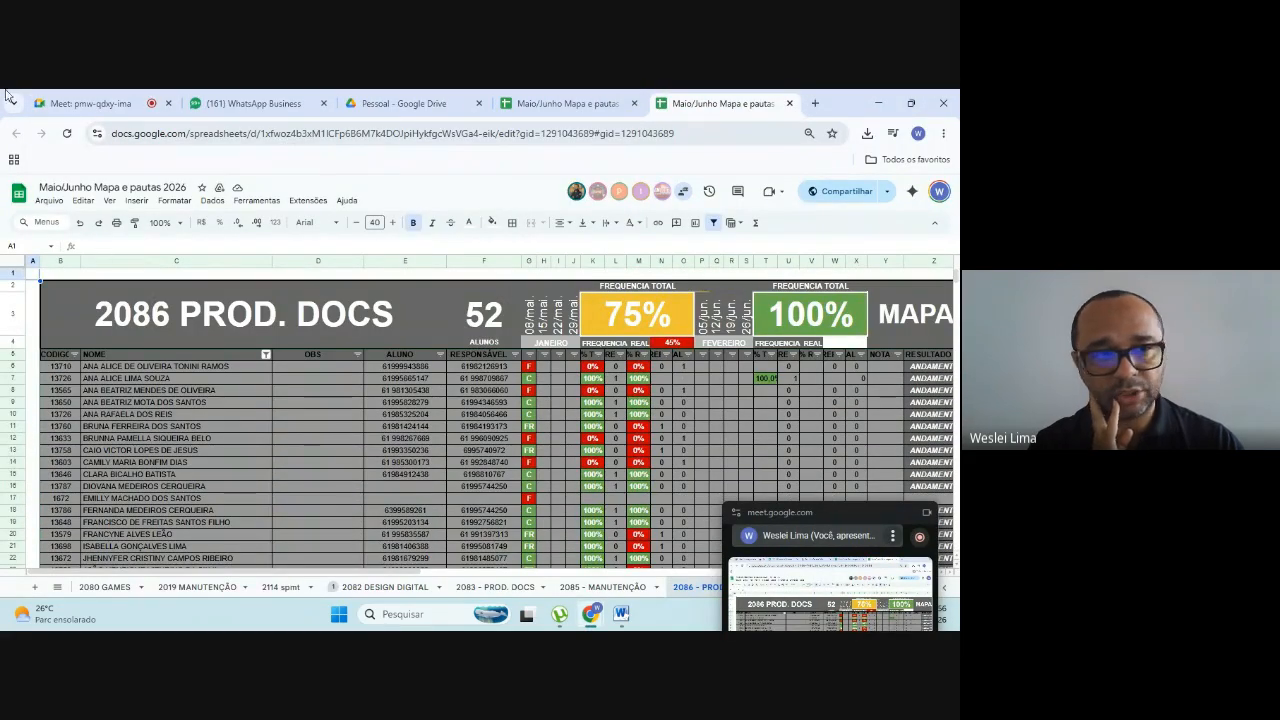
click(619, 617)
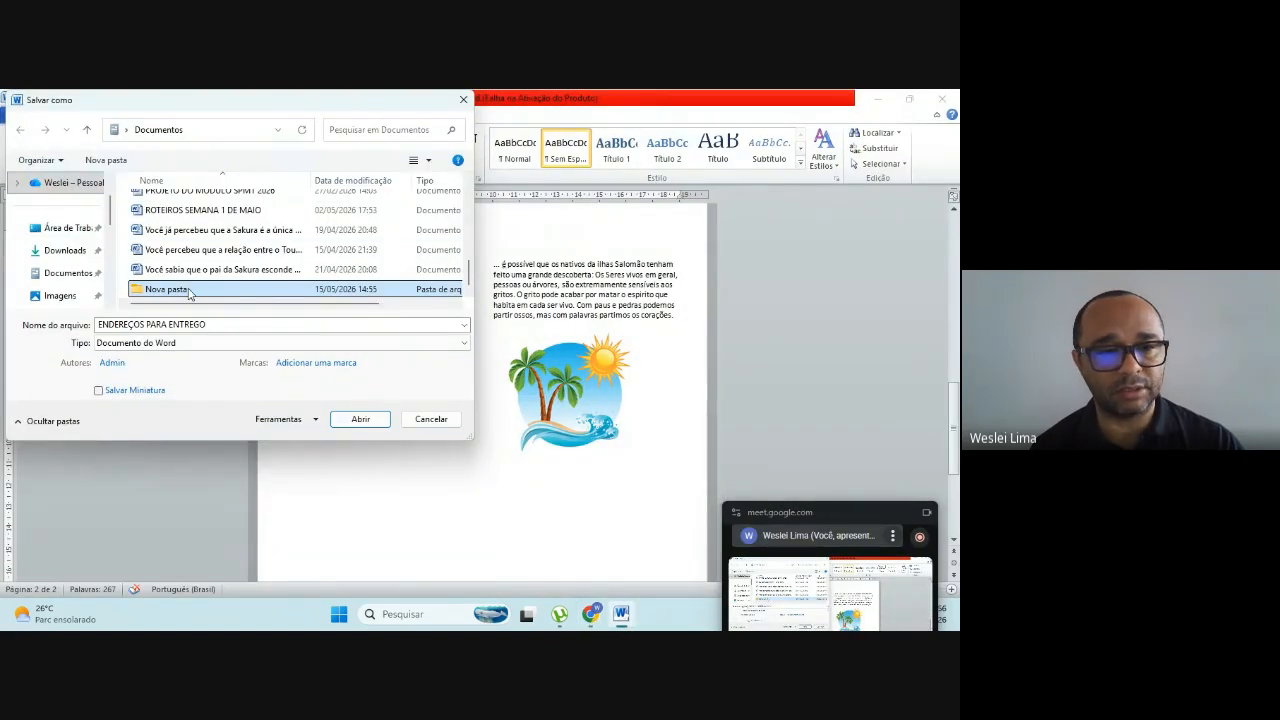
Step: Rename the new folder in Documentos as 2086
right_click(188, 291)
click(224, 562)
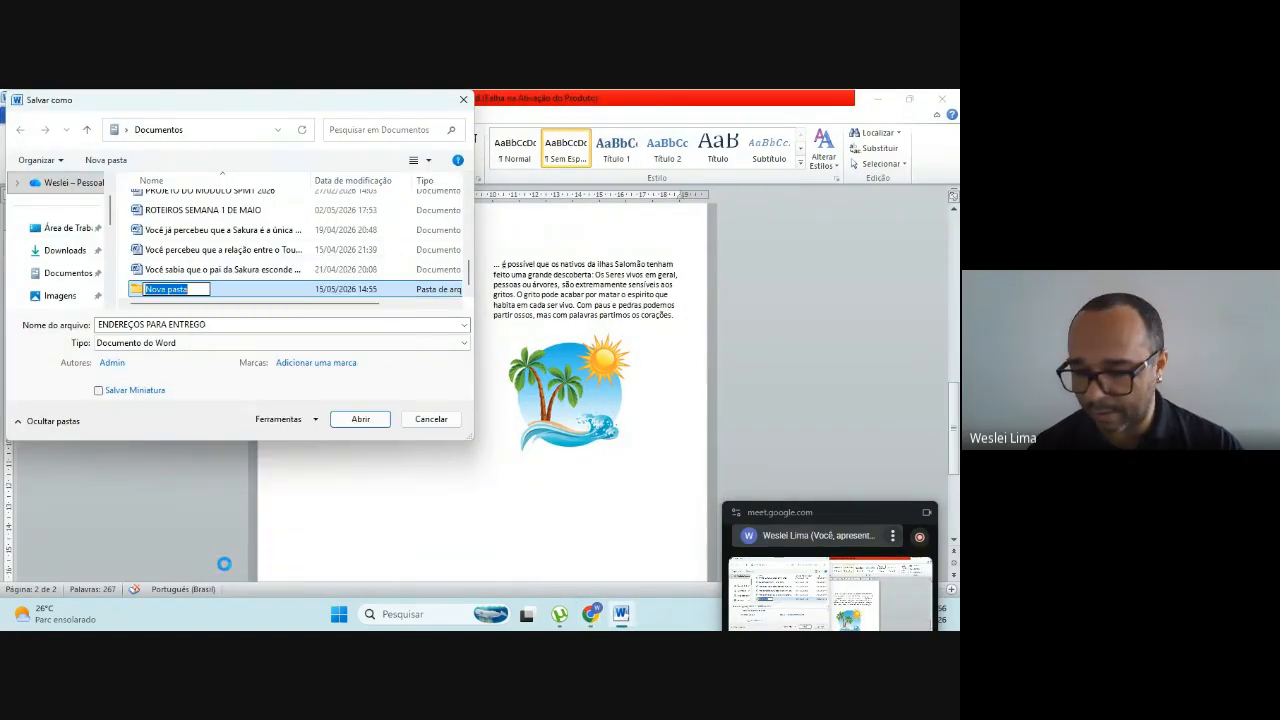
text(2)
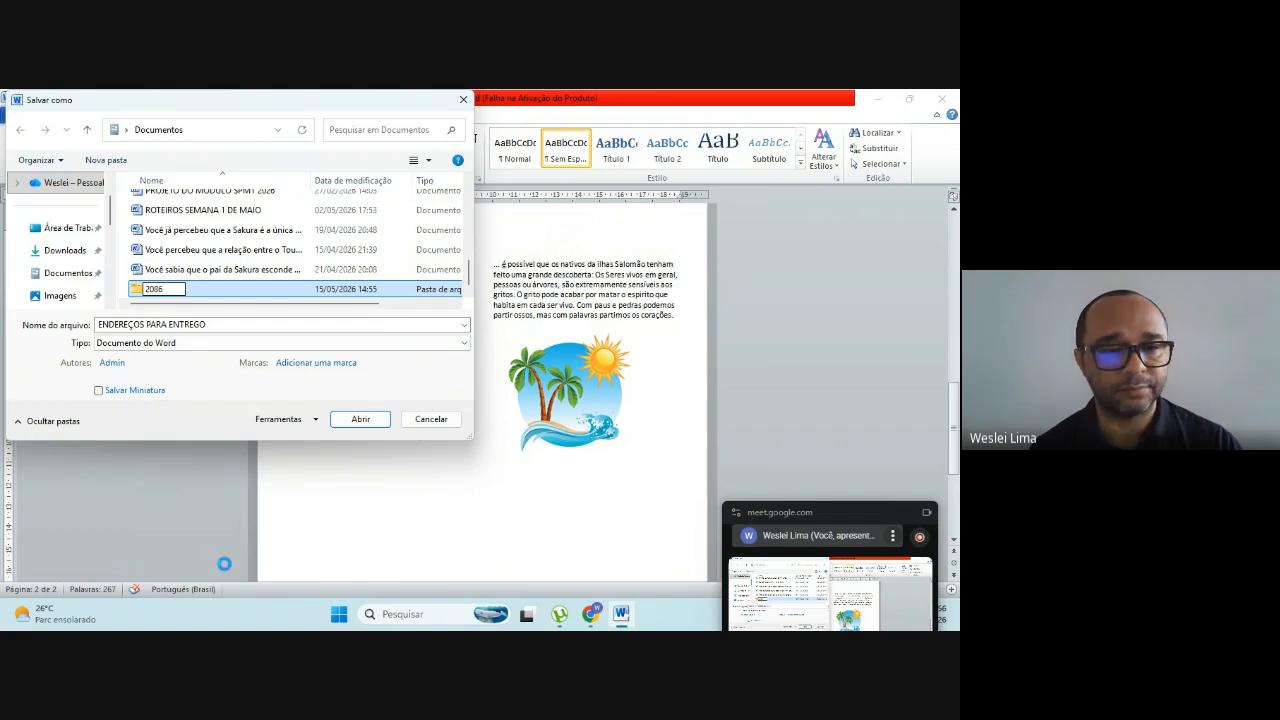
text(086)
key(Return)
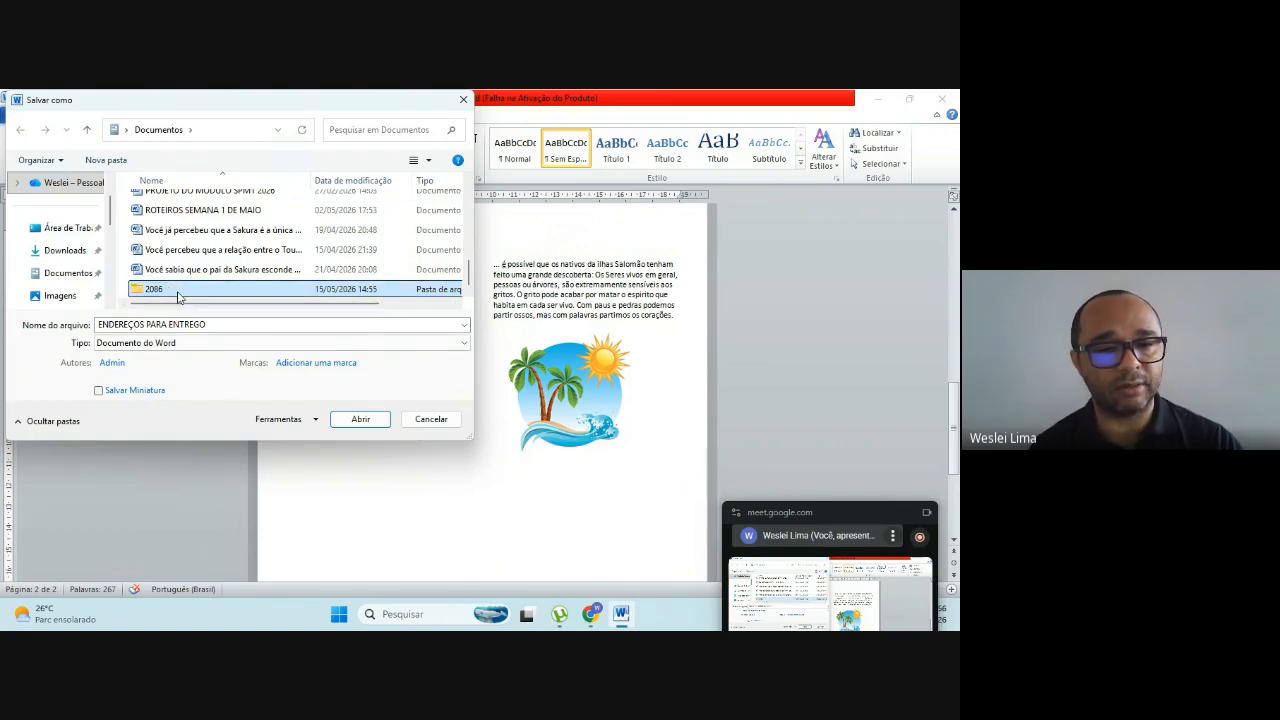
Step: Save the document inside the 2086 folder with the file name ENDEREÇOS PARA ENTREGA
click(358, 420)
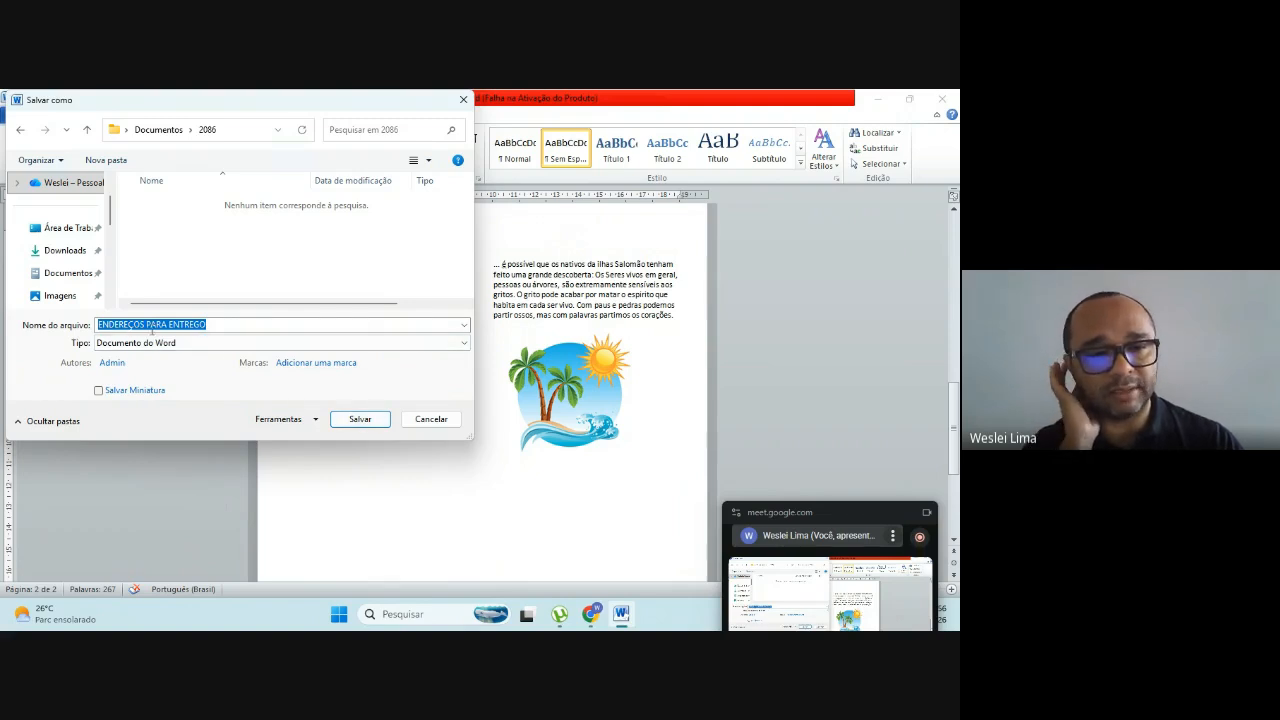
key(BackSpace)
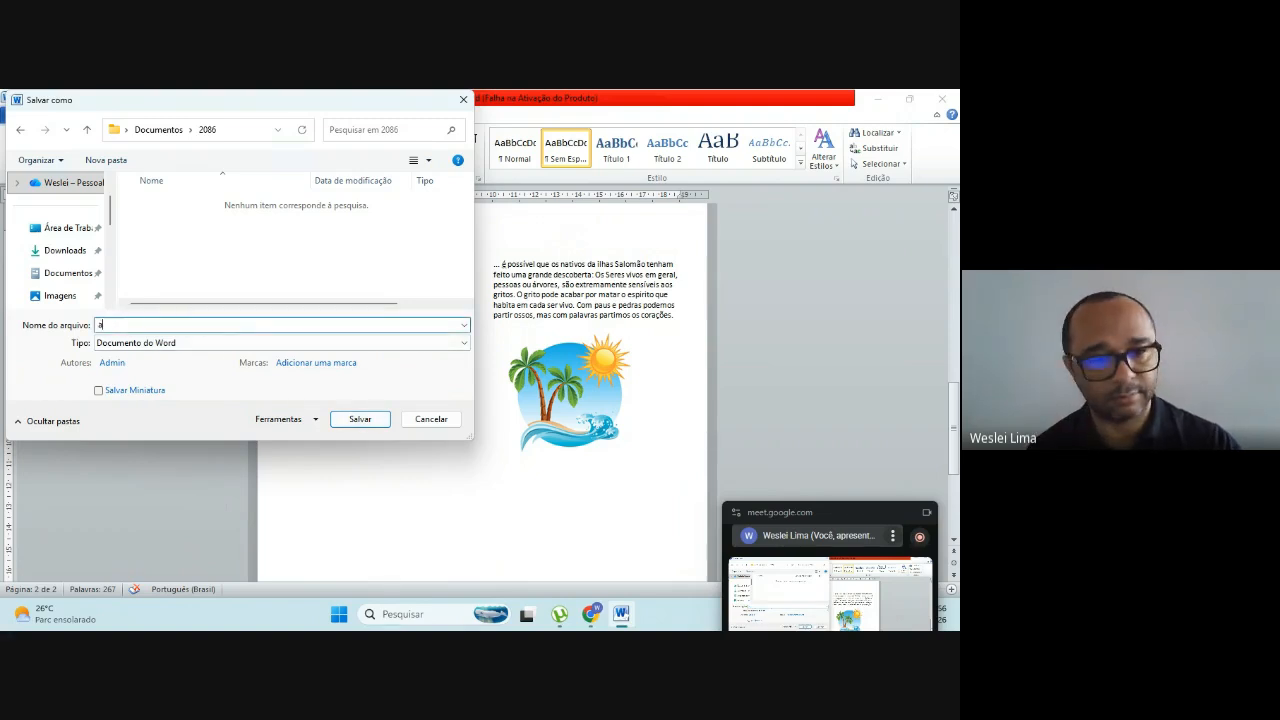
key(ctrl+z)
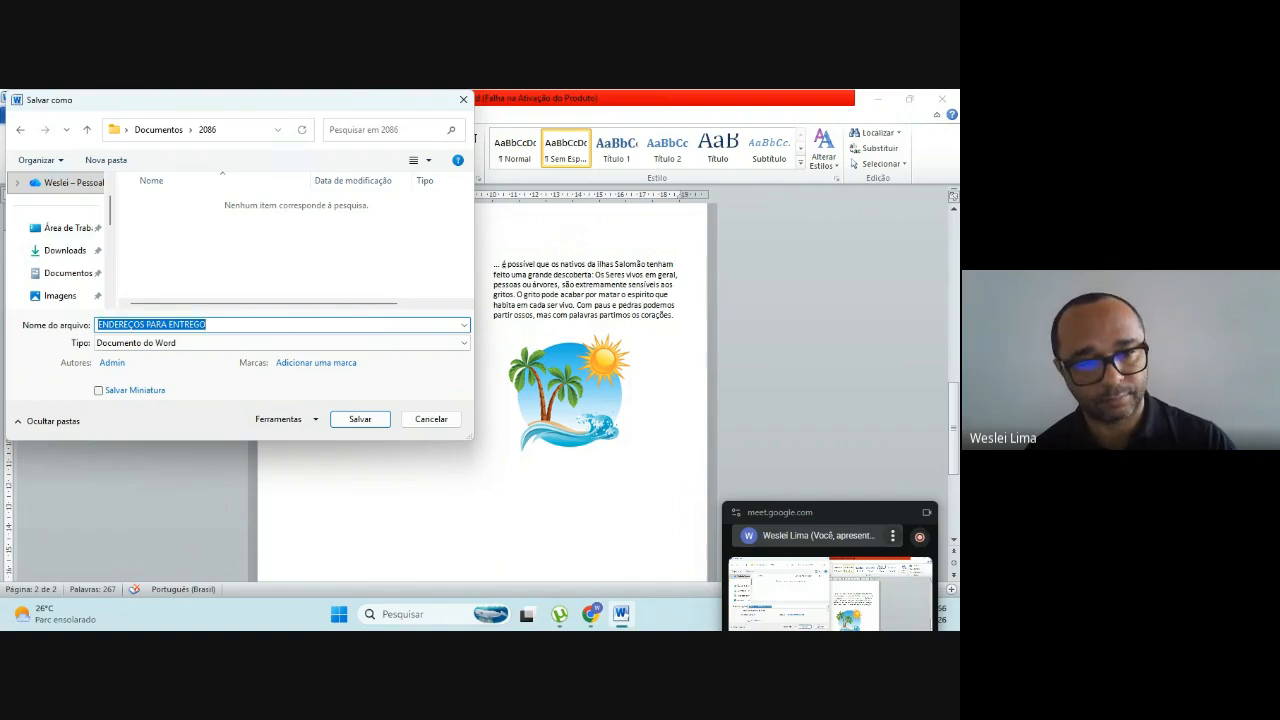
key(Right)
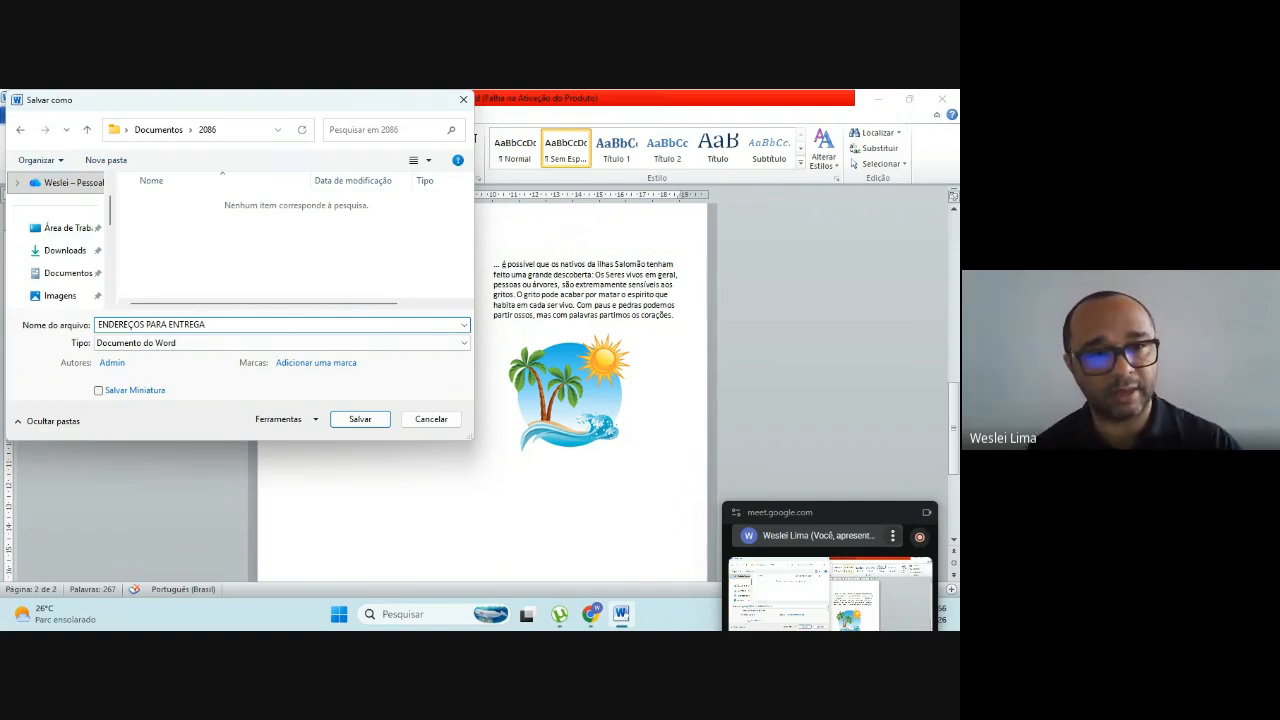
click(362, 419)
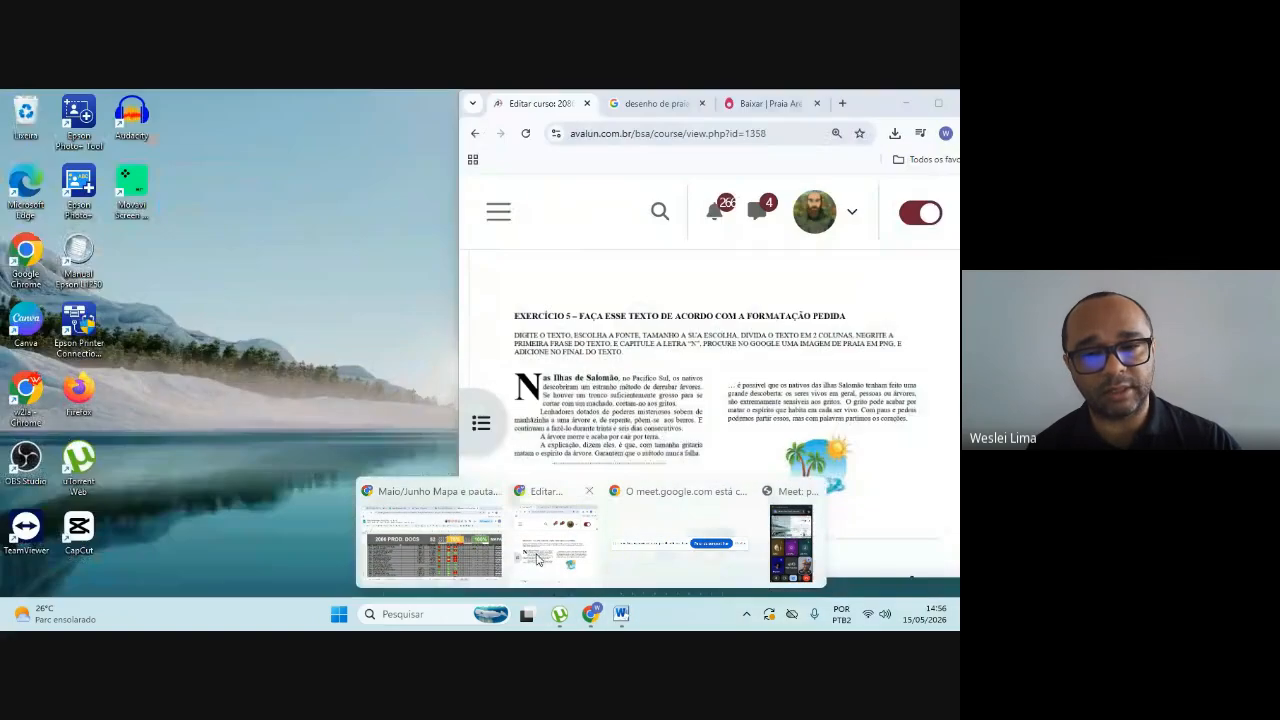
Step: Switch to the course page in Chrome and open the ATIVIDADE AULA 02 assignment below exercise 5
click(560, 520)
scroll(597, 373, up, 3)
scroll(596, 372, down, 4)
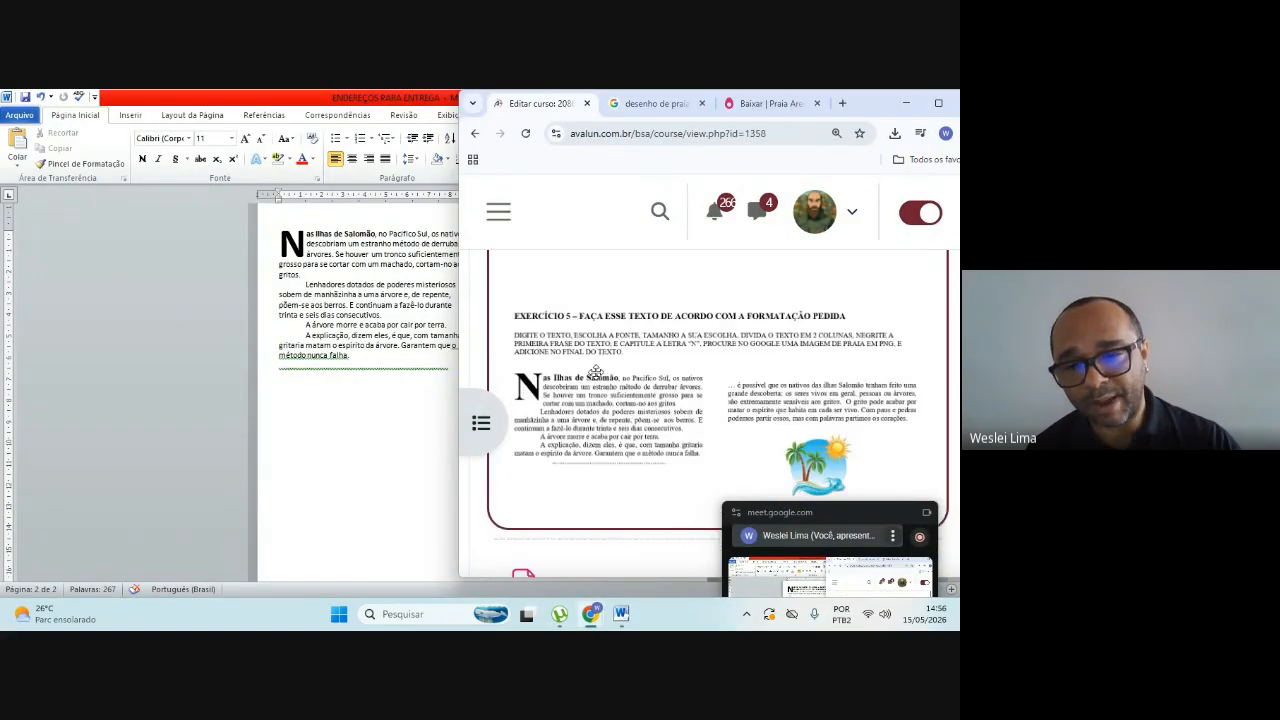
scroll(594, 372, down, 2)
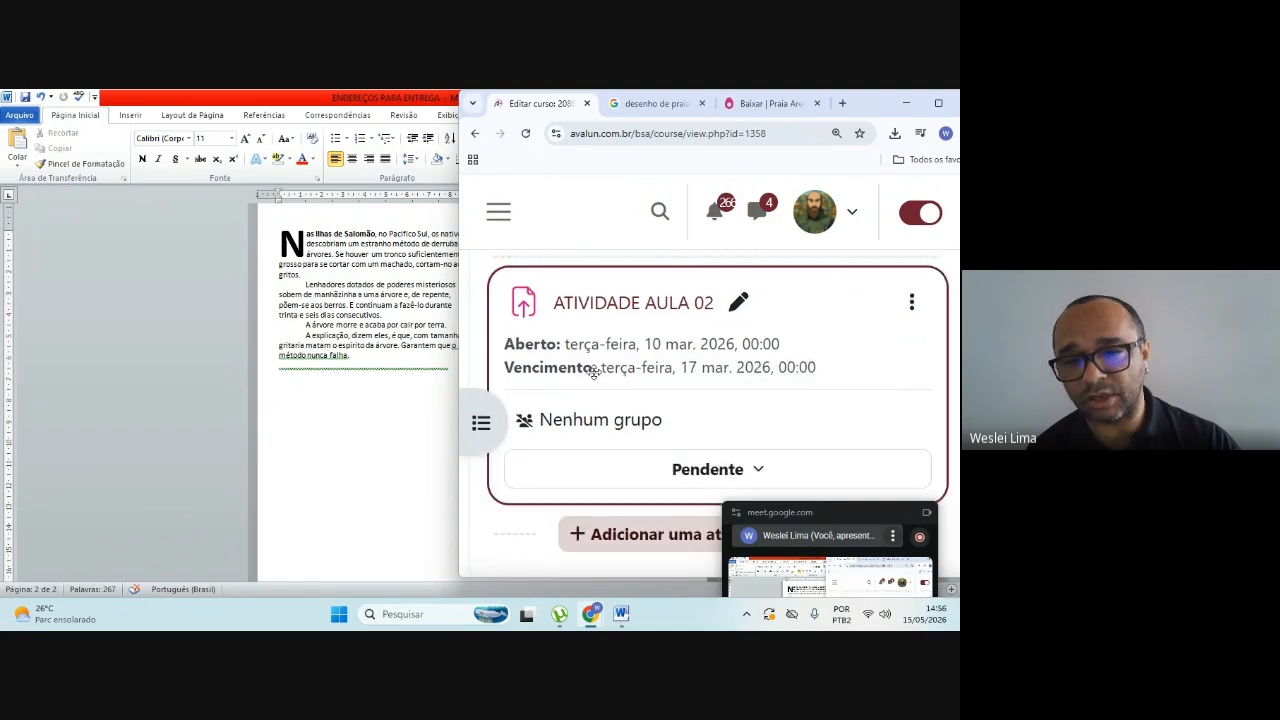
scroll(594, 372, down, 1)
scroll(594, 372, down, 2)
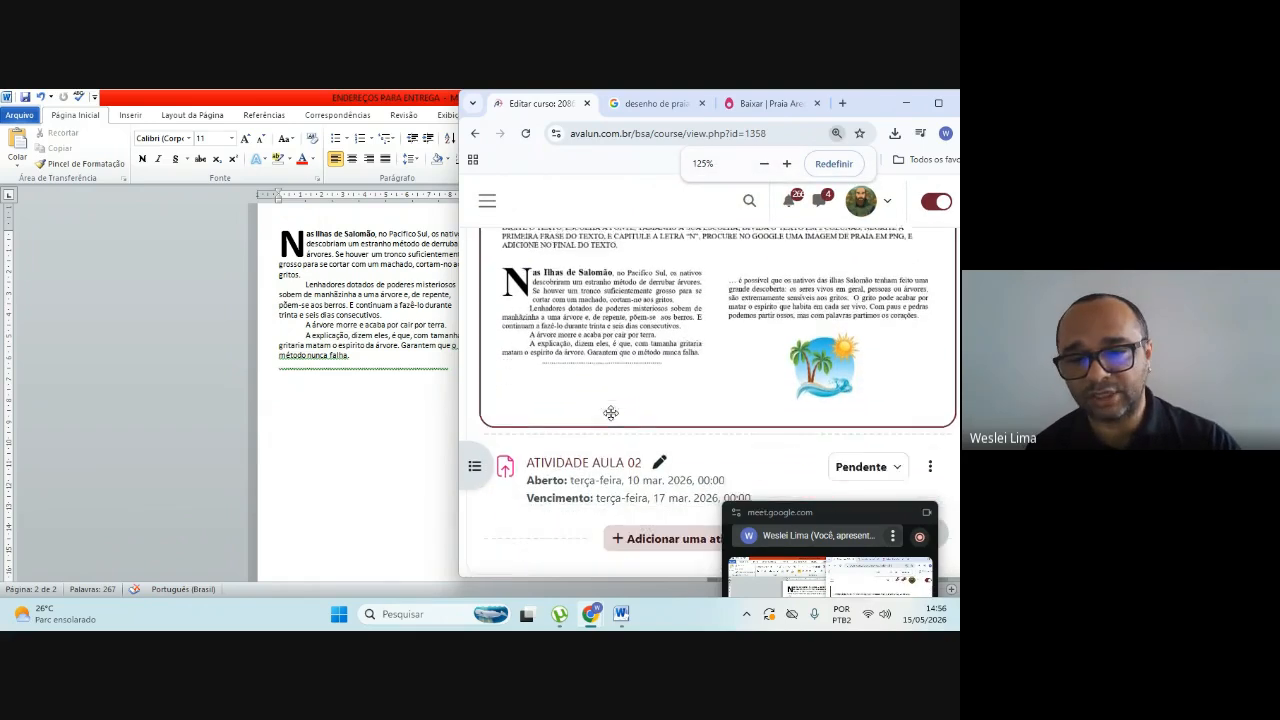
click(562, 402)
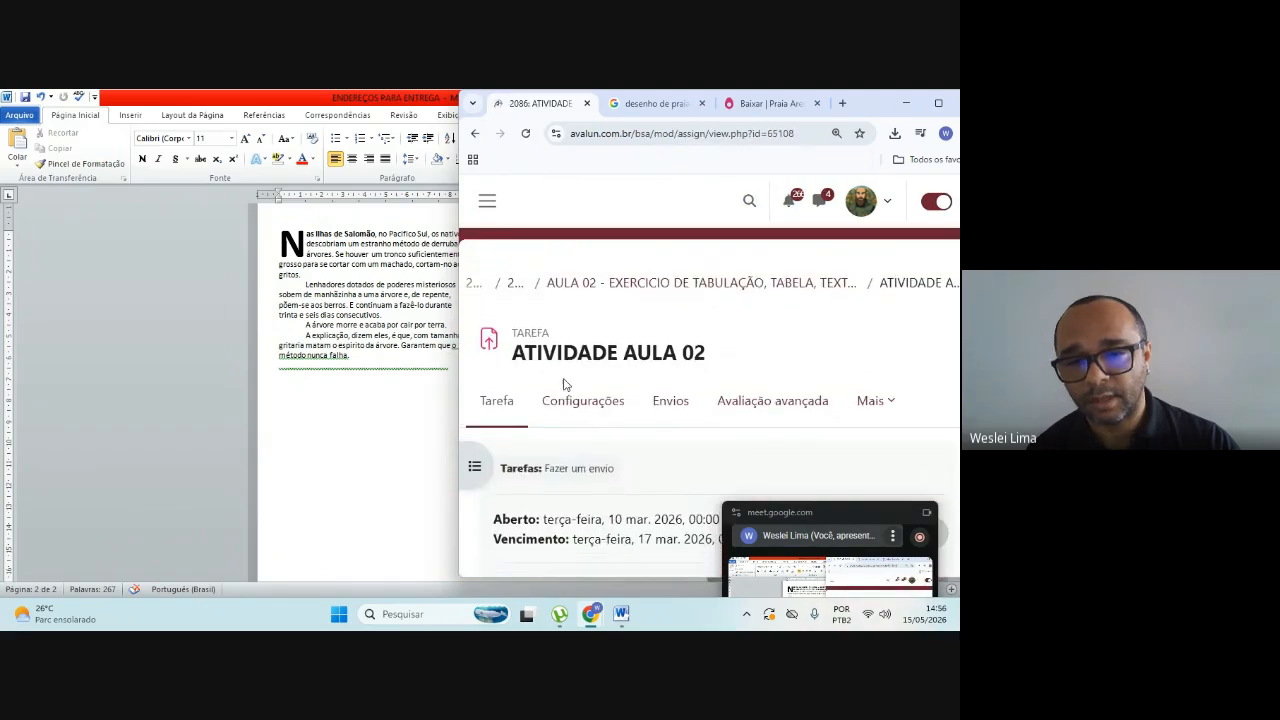
Step: Start adding a submission to ATIVIDADE AULA 02 and maximize the Chrome window
scroll(564, 385, down, 3)
scroll(566, 378, down, 3)
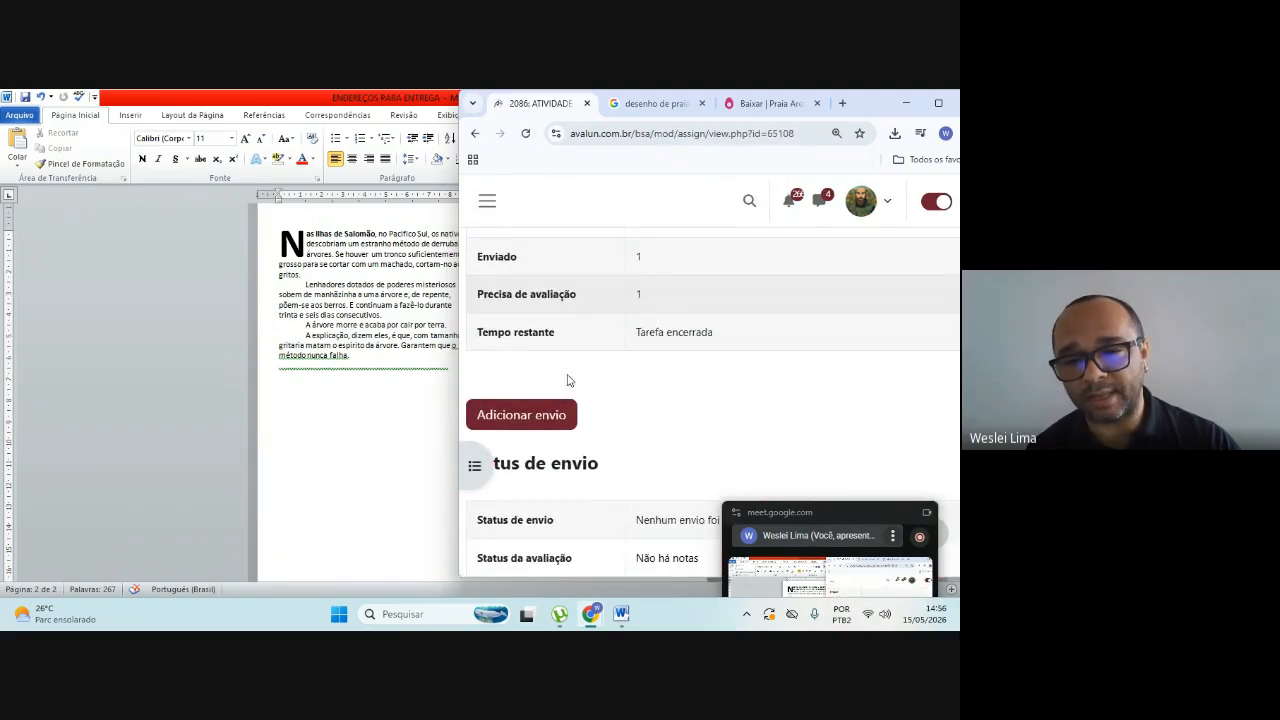
click(519, 418)
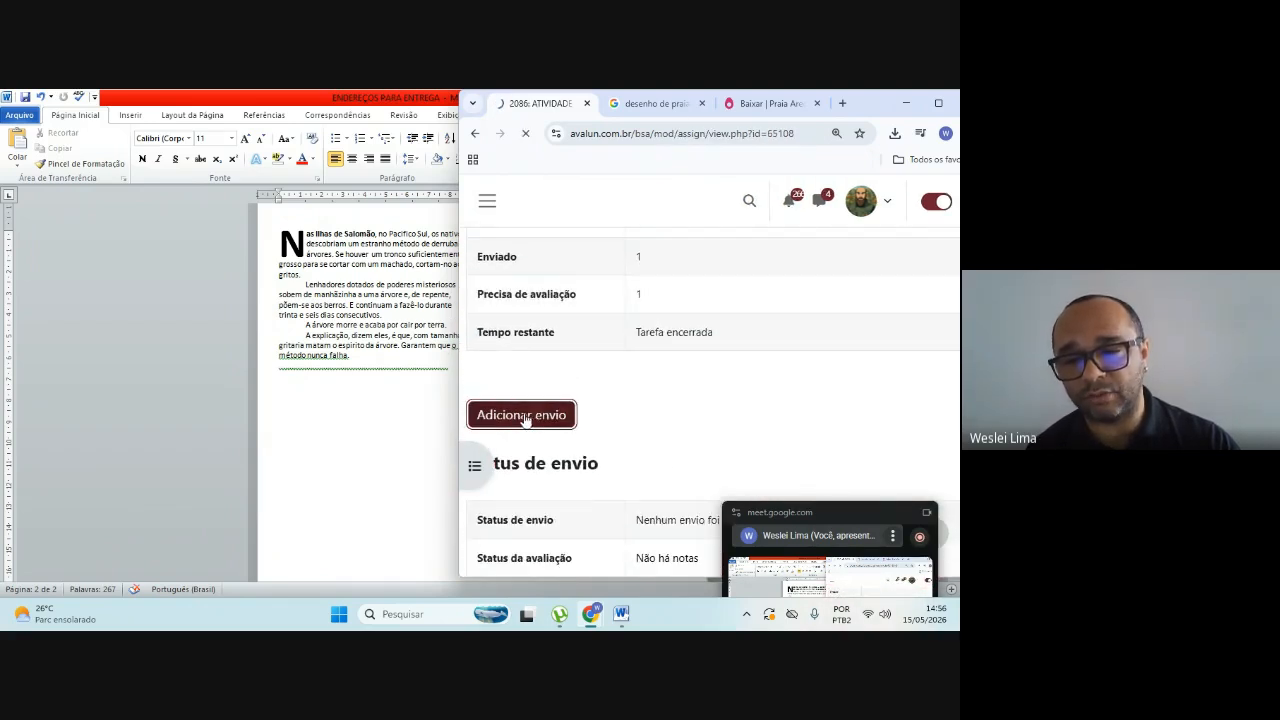
click(935, 103)
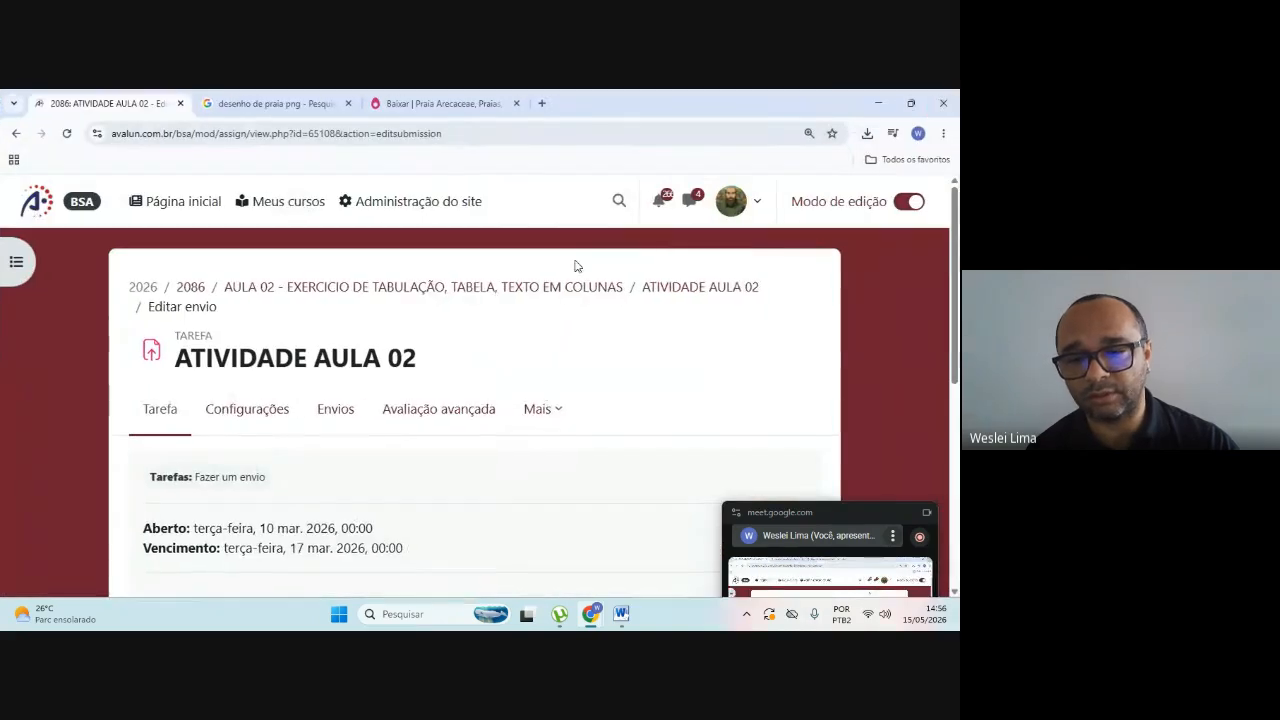
mouse_move(849, 512)
mouse_down()
mouse_move(839, 448)
mouse_move(841, 498)
mouse_up()
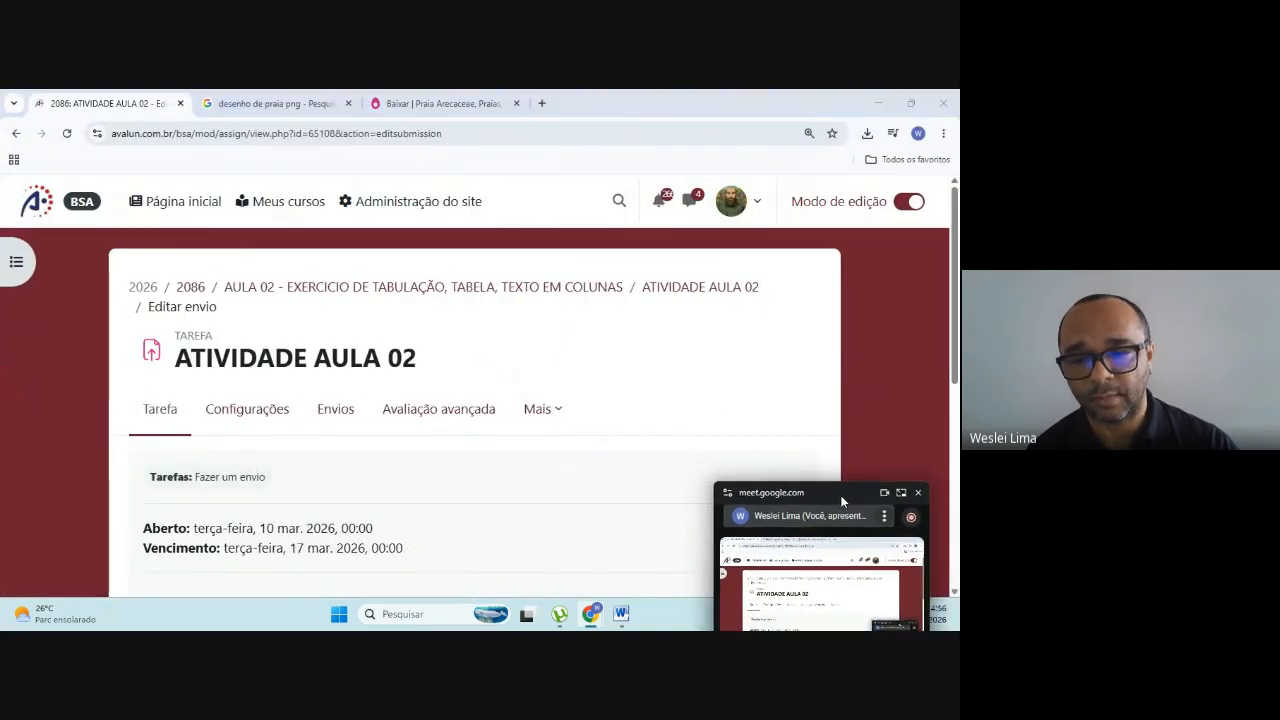
Step: Choose ENDEREÇOS PARA ENTREGA from the 2086 folder in Documentos as the submission's file attachment
scroll(323, 406, down, 4)
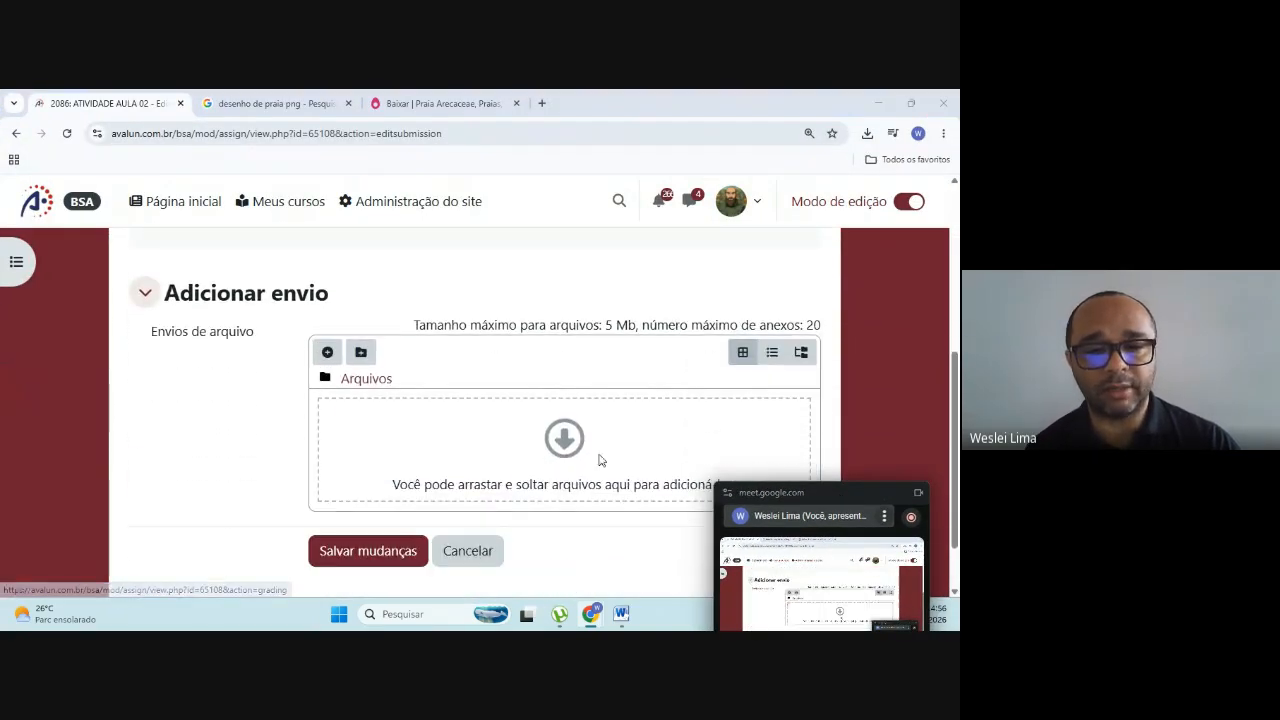
click(564, 438)
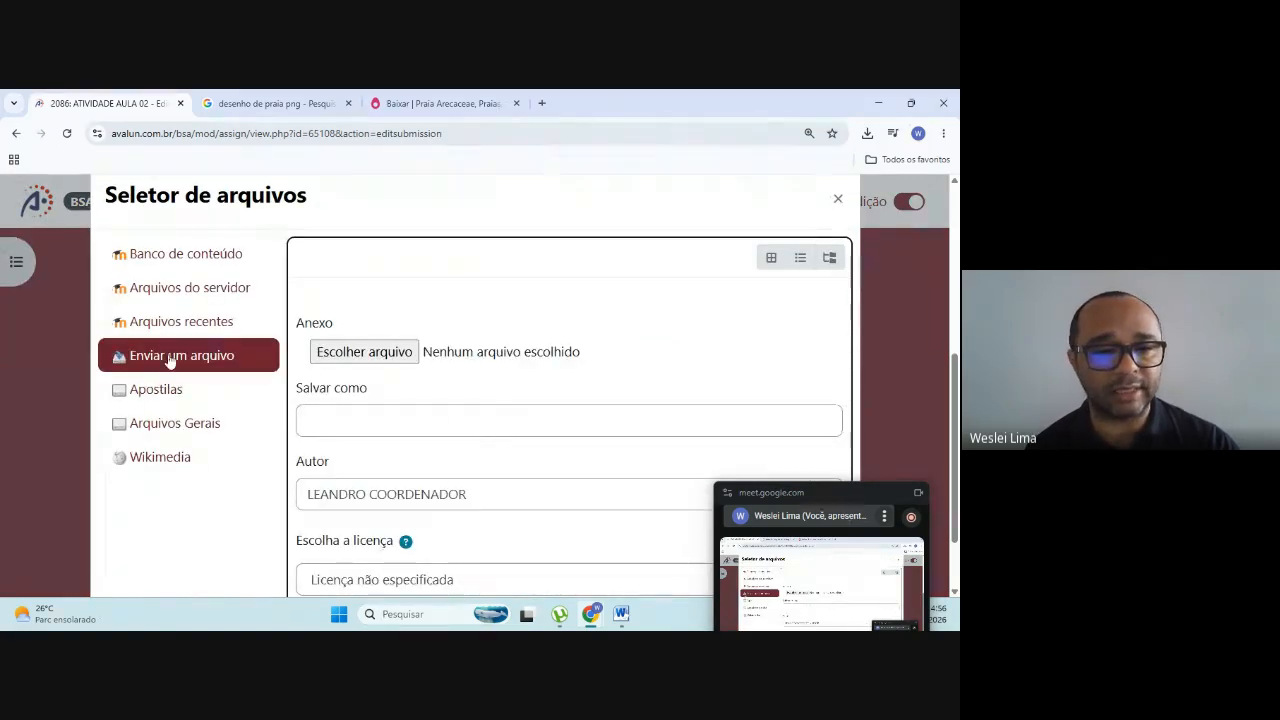
click(342, 358)
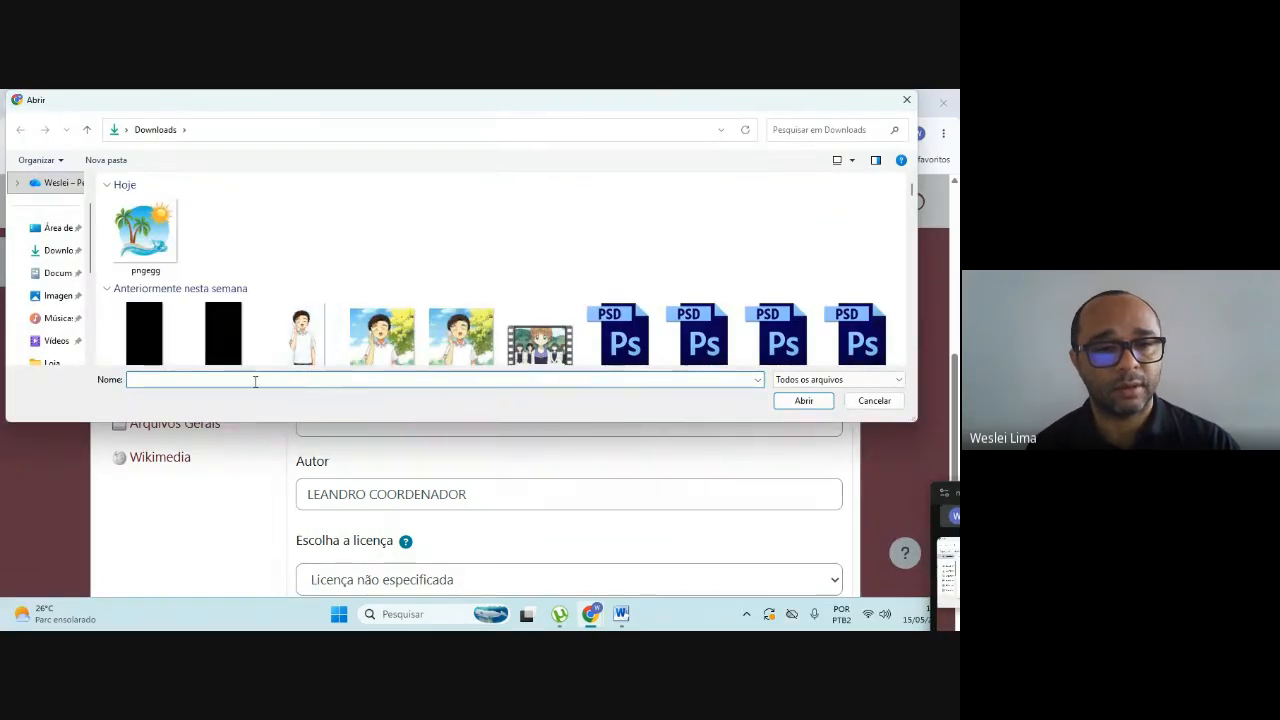
click(49, 276)
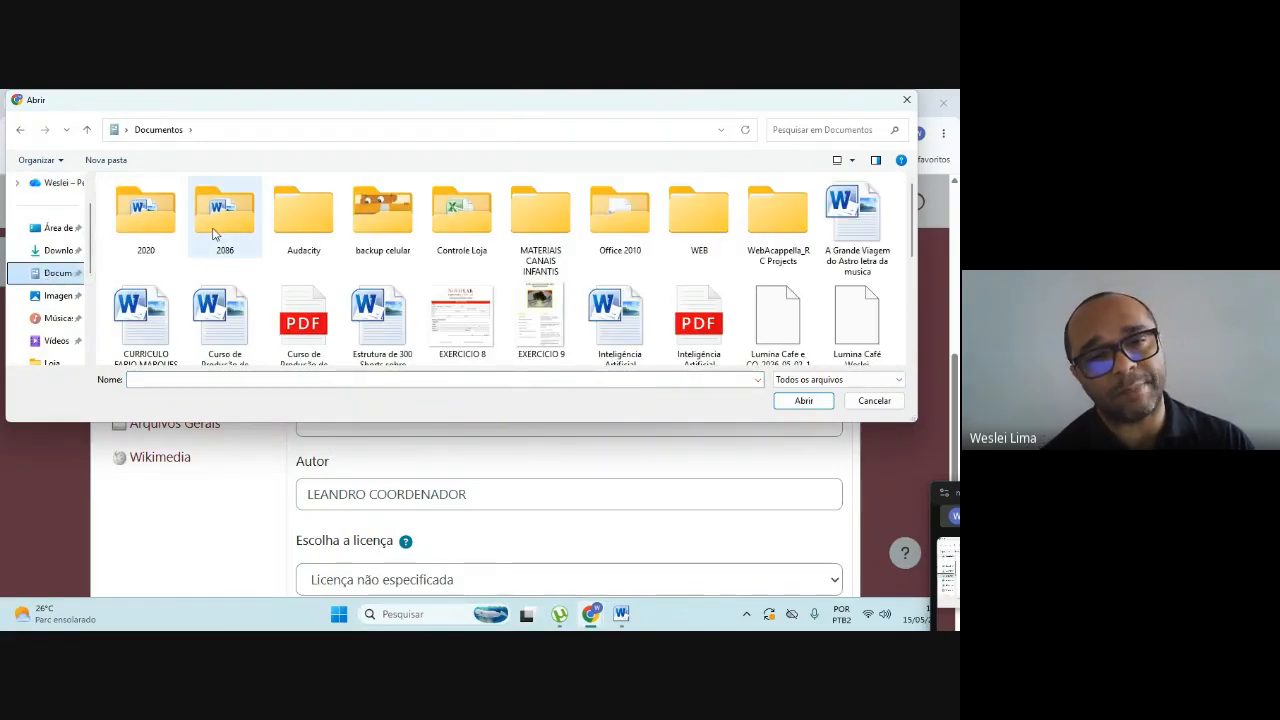
double_click(213, 233)
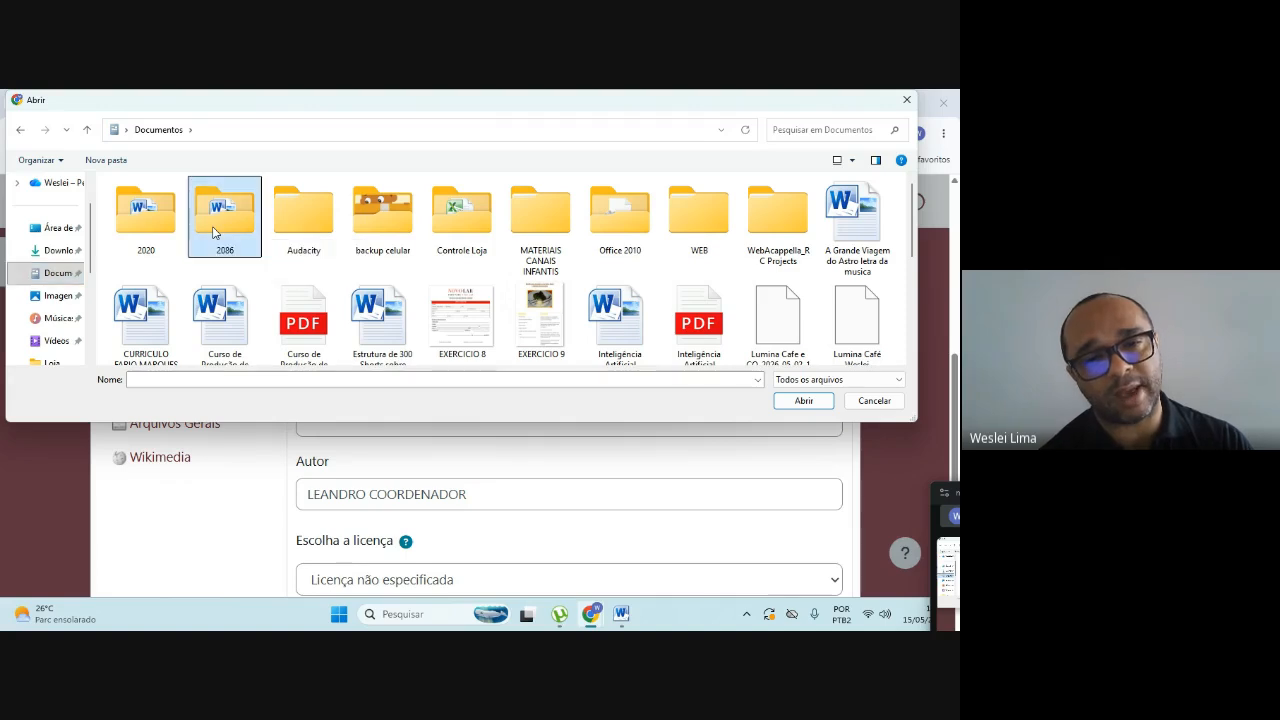
click(163, 210)
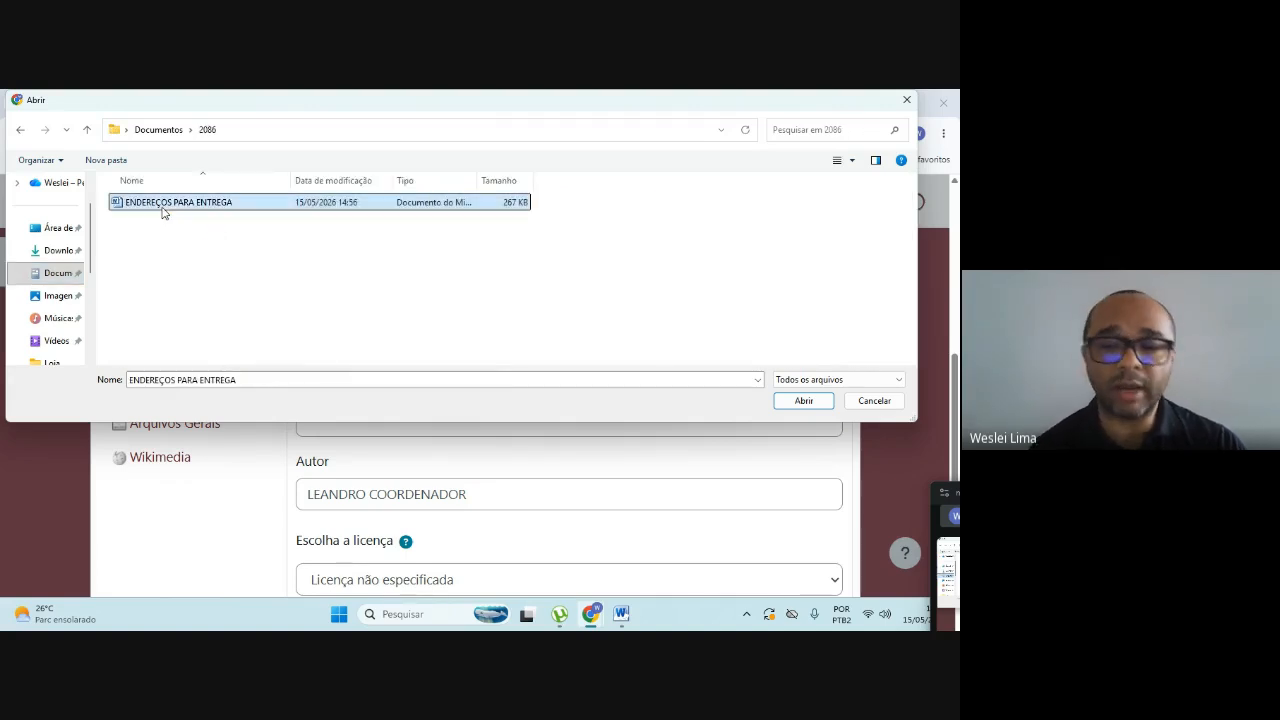
click(801, 400)
Step: Upload the chosen document to the submission and save the changes
scroll(540, 410, down, 1)
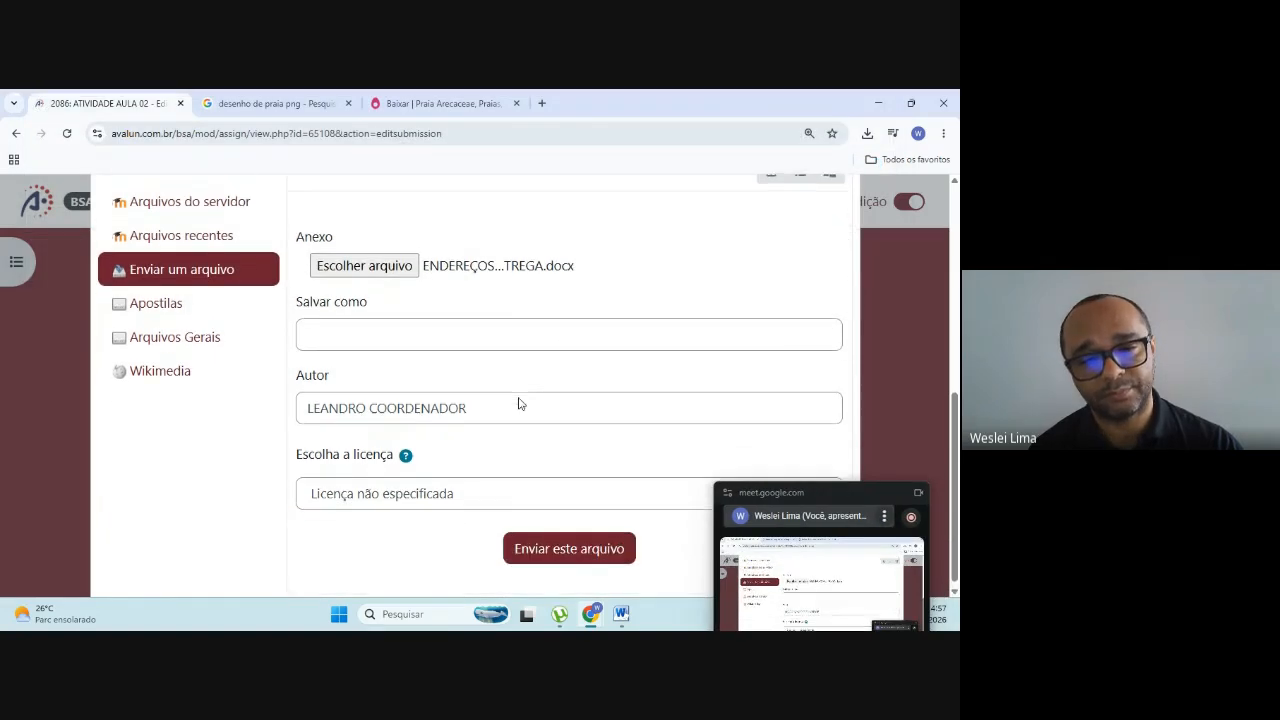
click(554, 546)
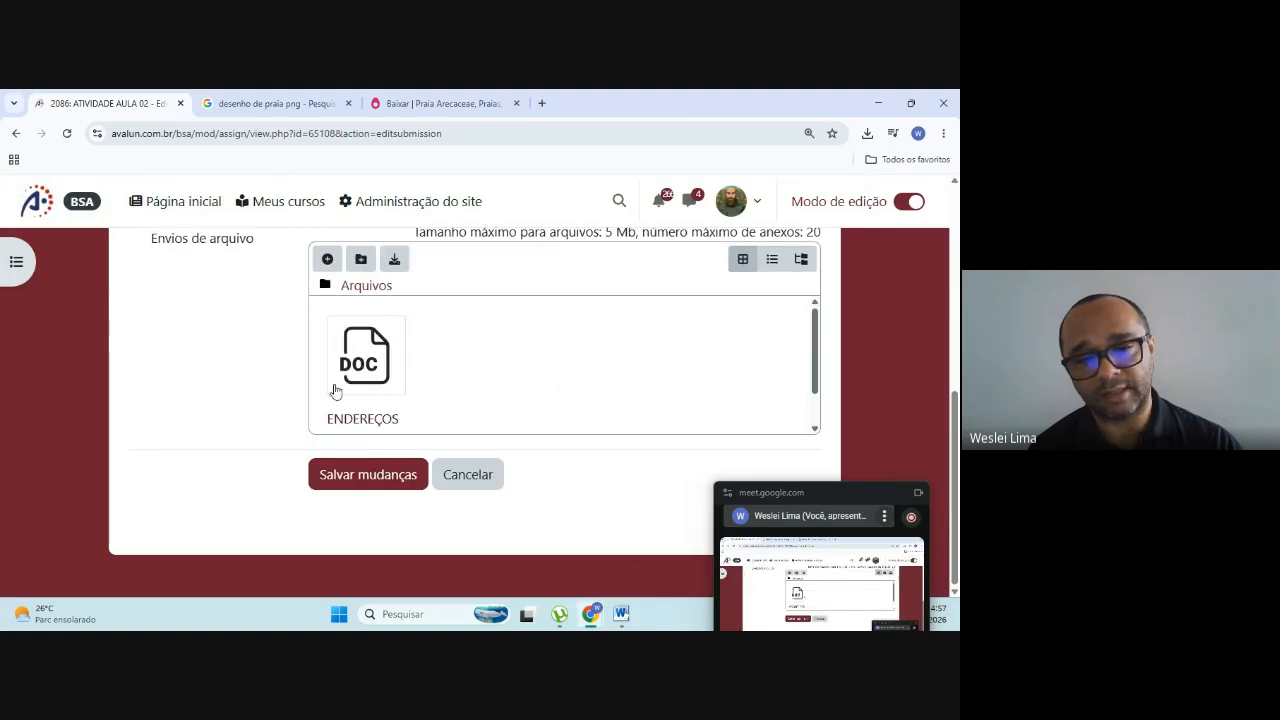
click(352, 482)
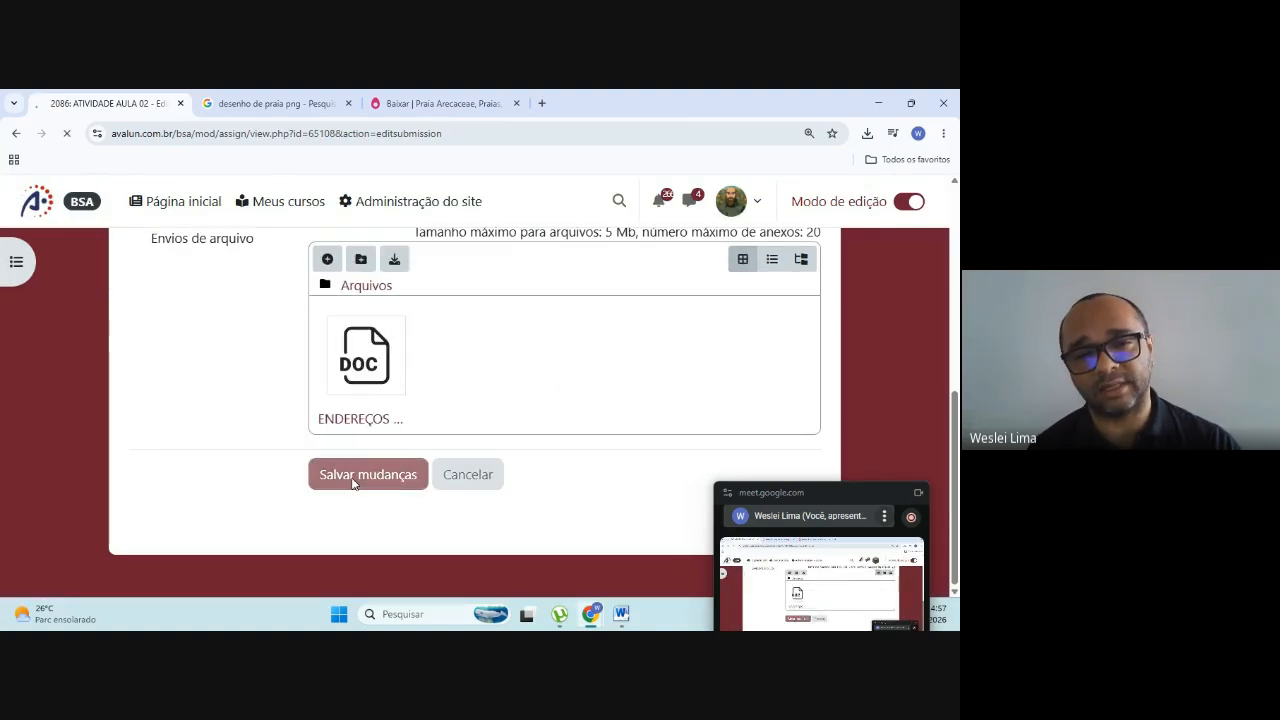
Step: Examine the students' submission statuses in the ATIVIDADE AULA 02 submissions table
scroll(360, 472, down, 4)
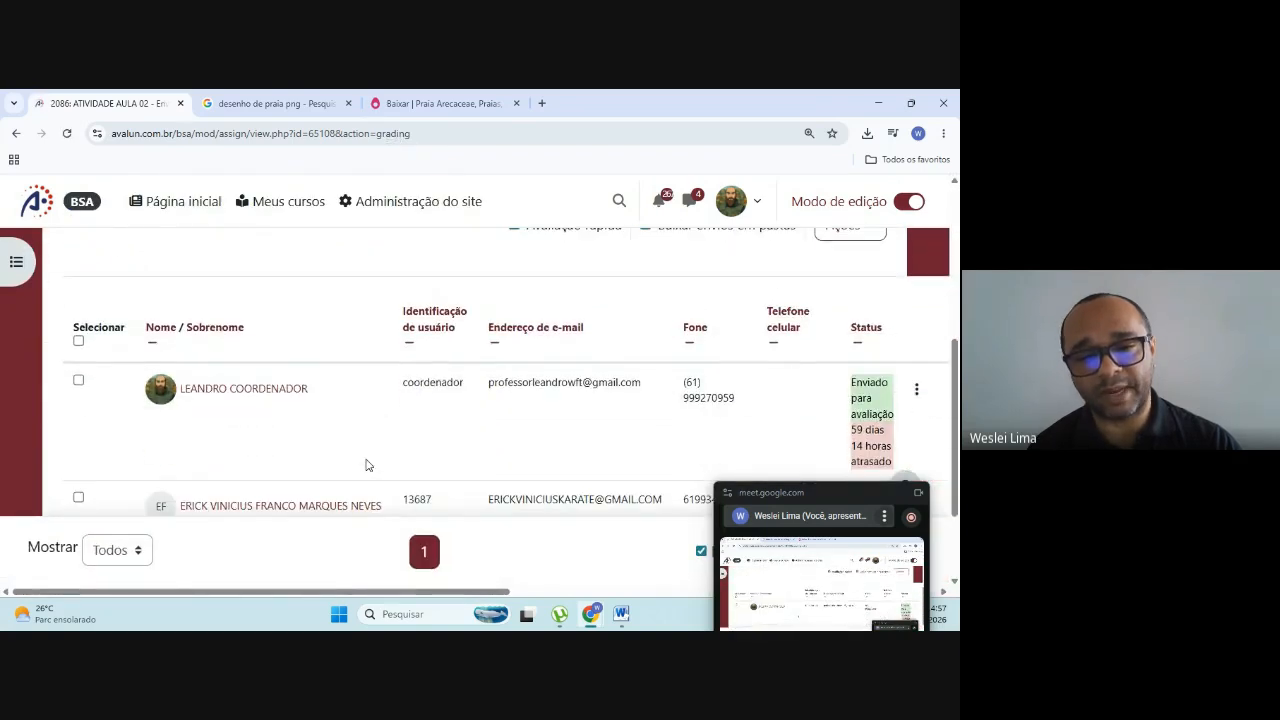
scroll(366, 465, down, 1)
scroll(406, 372, down, 1)
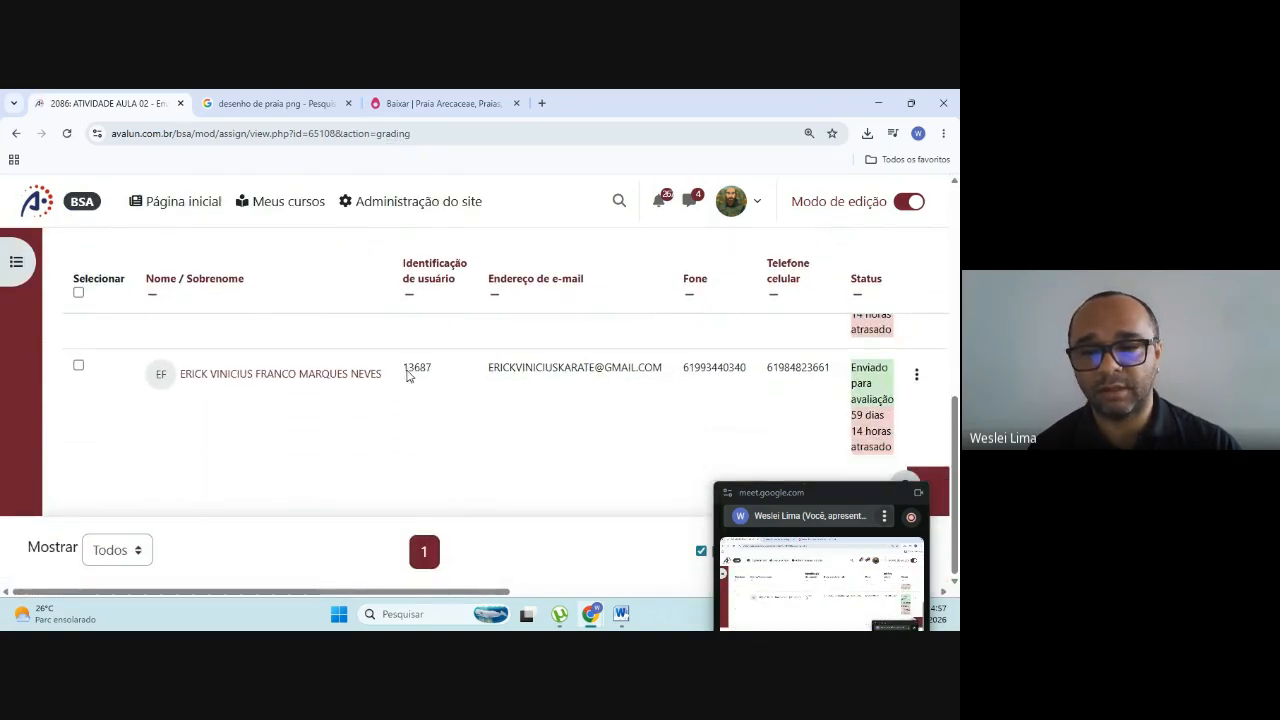
scroll(602, 433, up, 1)
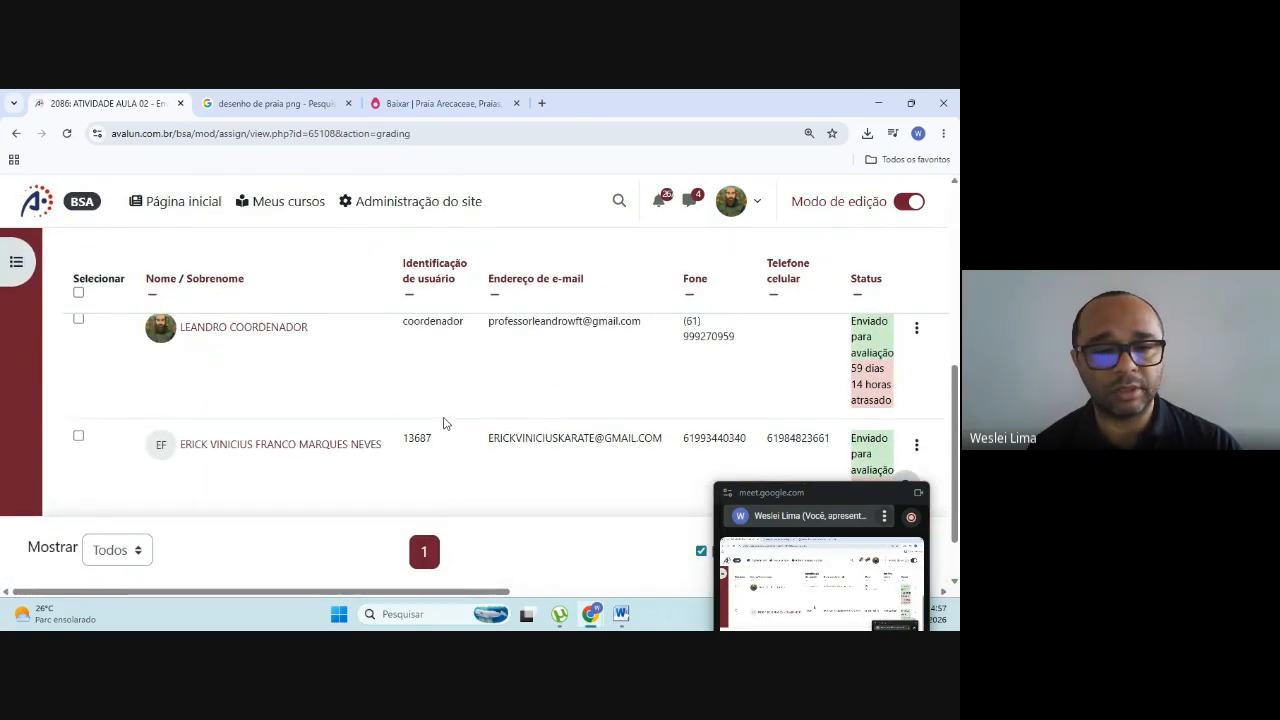
scroll(438, 423, up, 1)
scroll(392, 460, down, 1)
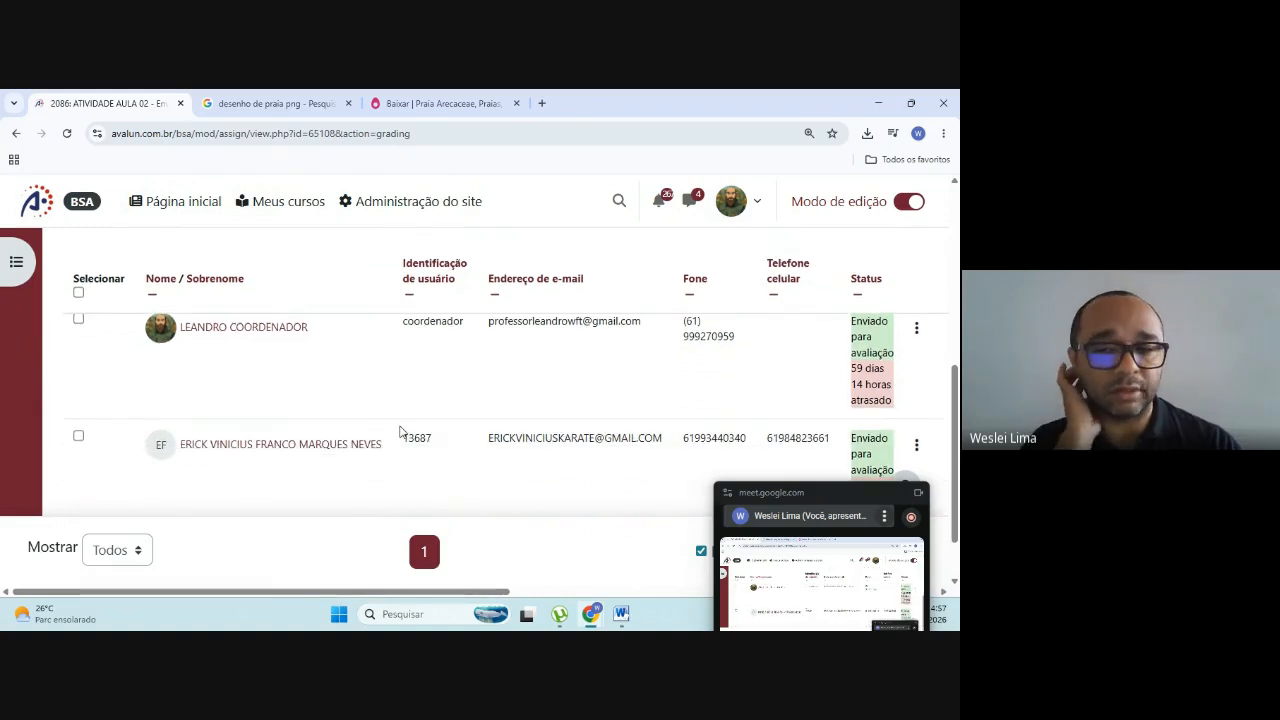
Step: Switch to the Google Meet call in the other Chrome window and move its floating call window up to expose the call controls
scroll(400, 431, up, 1)
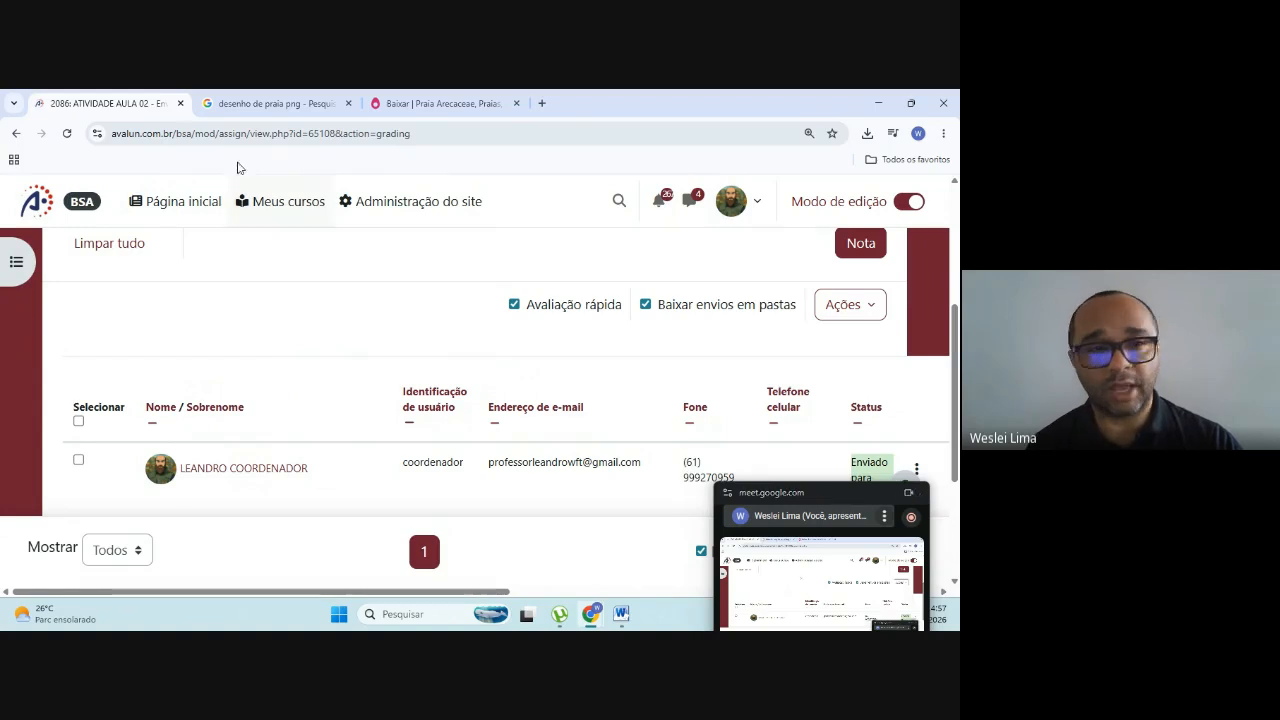
mouse_move(590, 612)
click(430, 540)
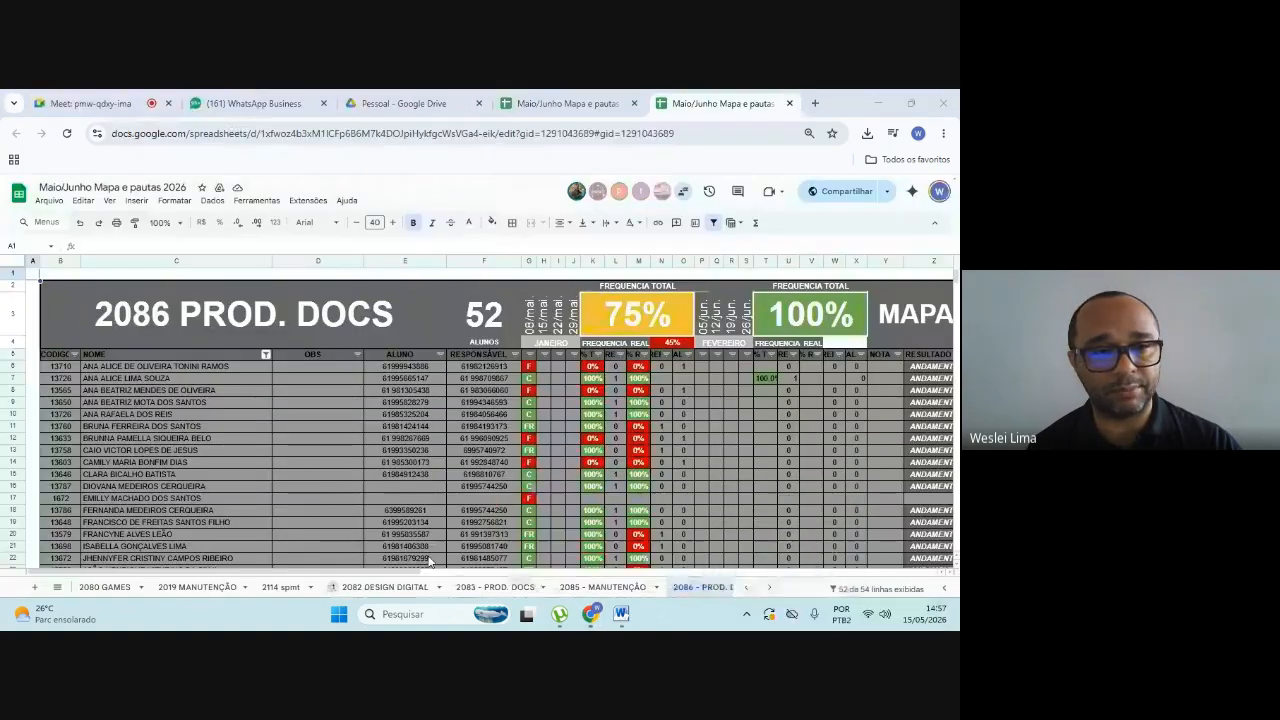
click(76, 96)
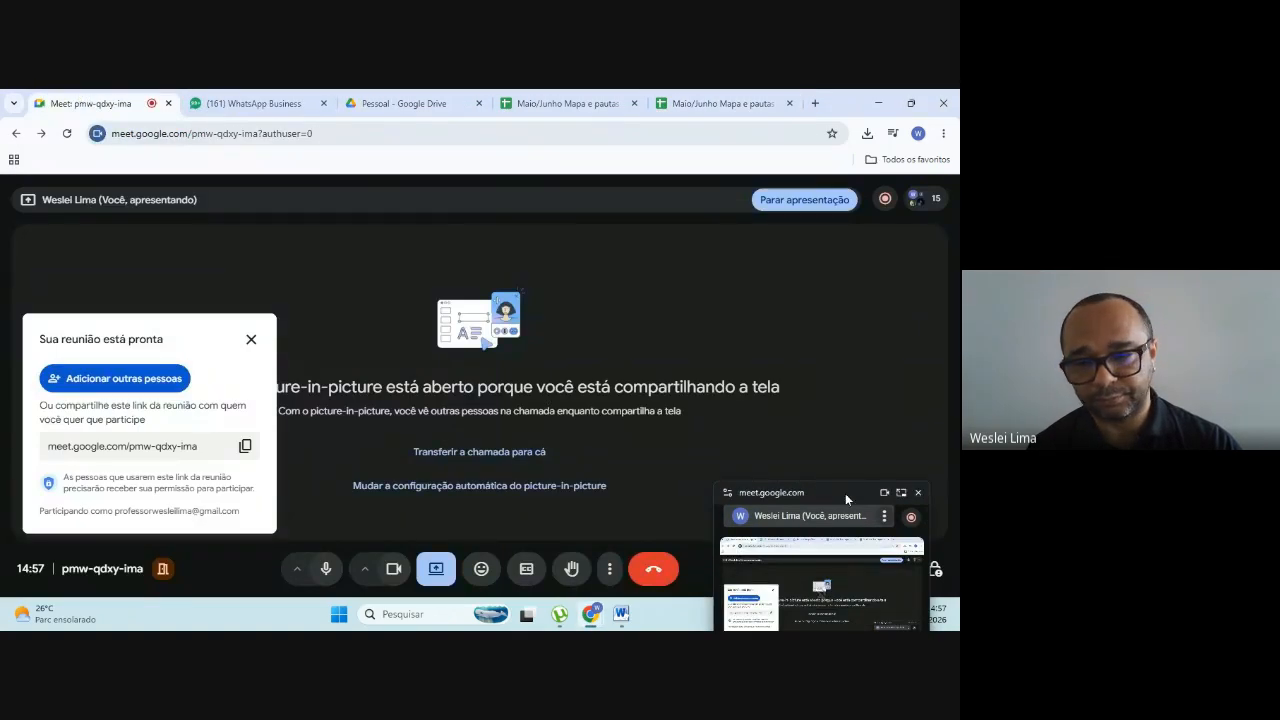
drag(845, 493, 845, 204)
click(829, 567)
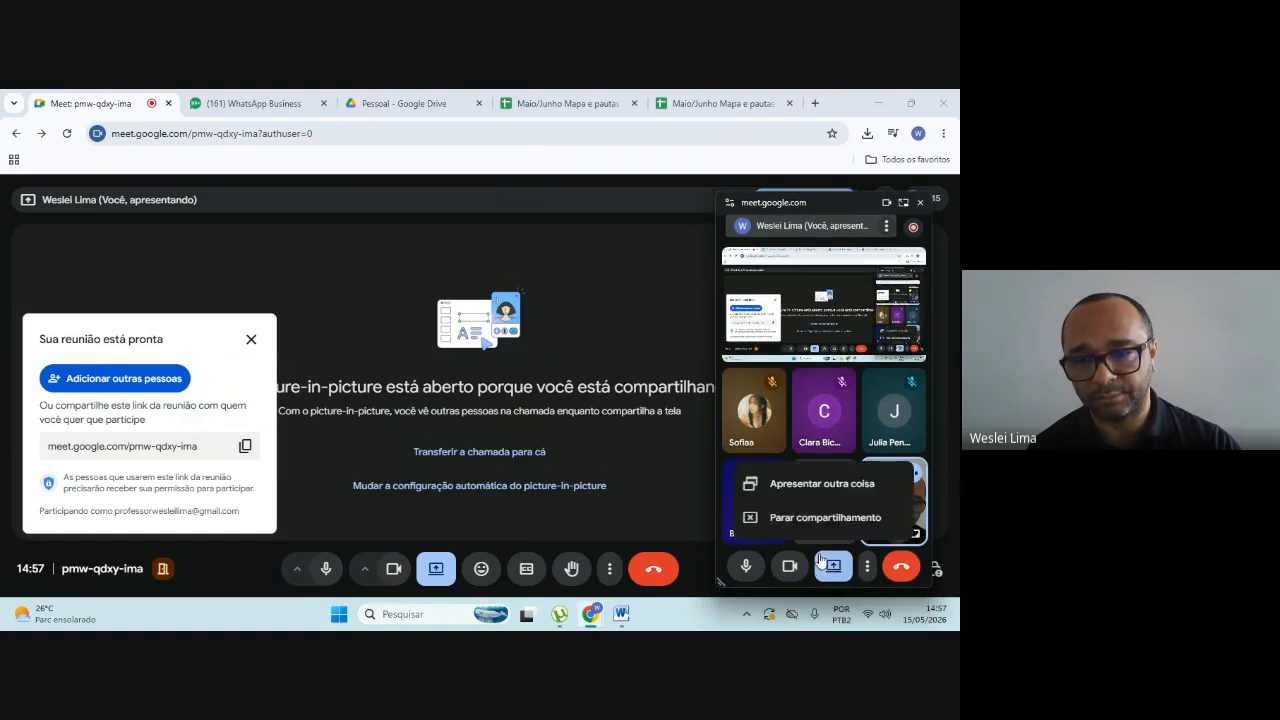
click(805, 484)
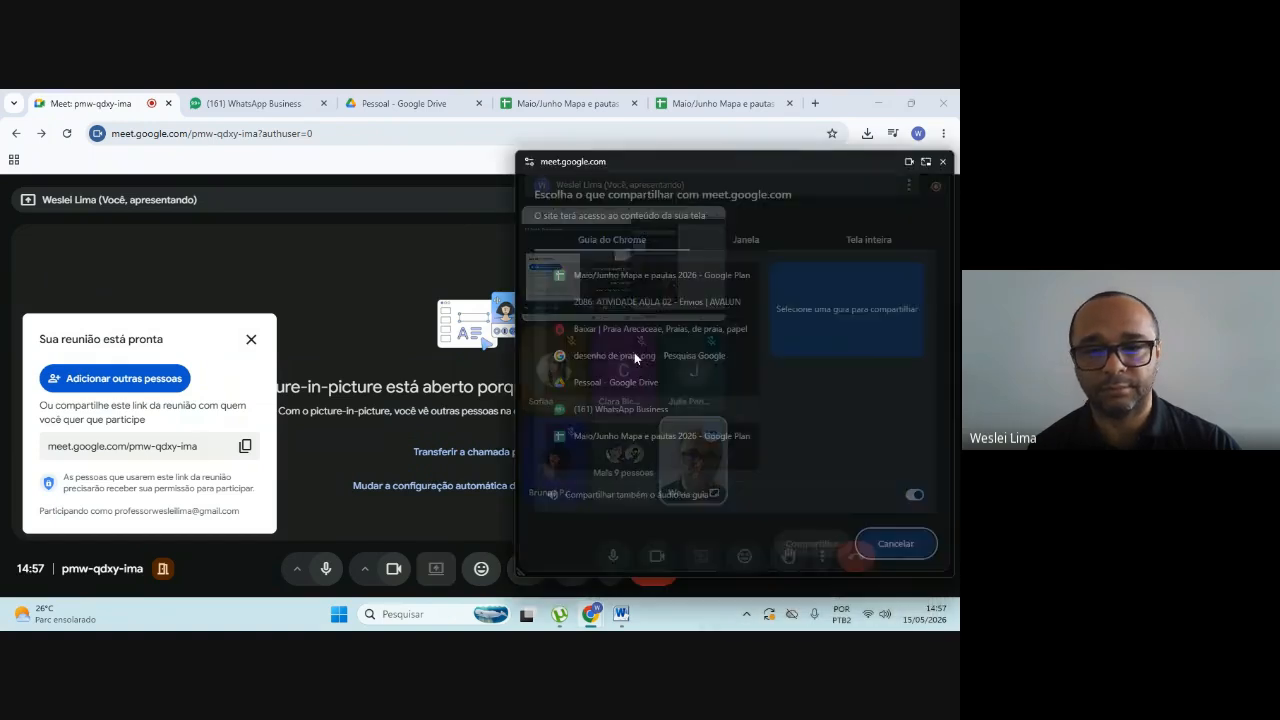
click(741, 240)
click(838, 319)
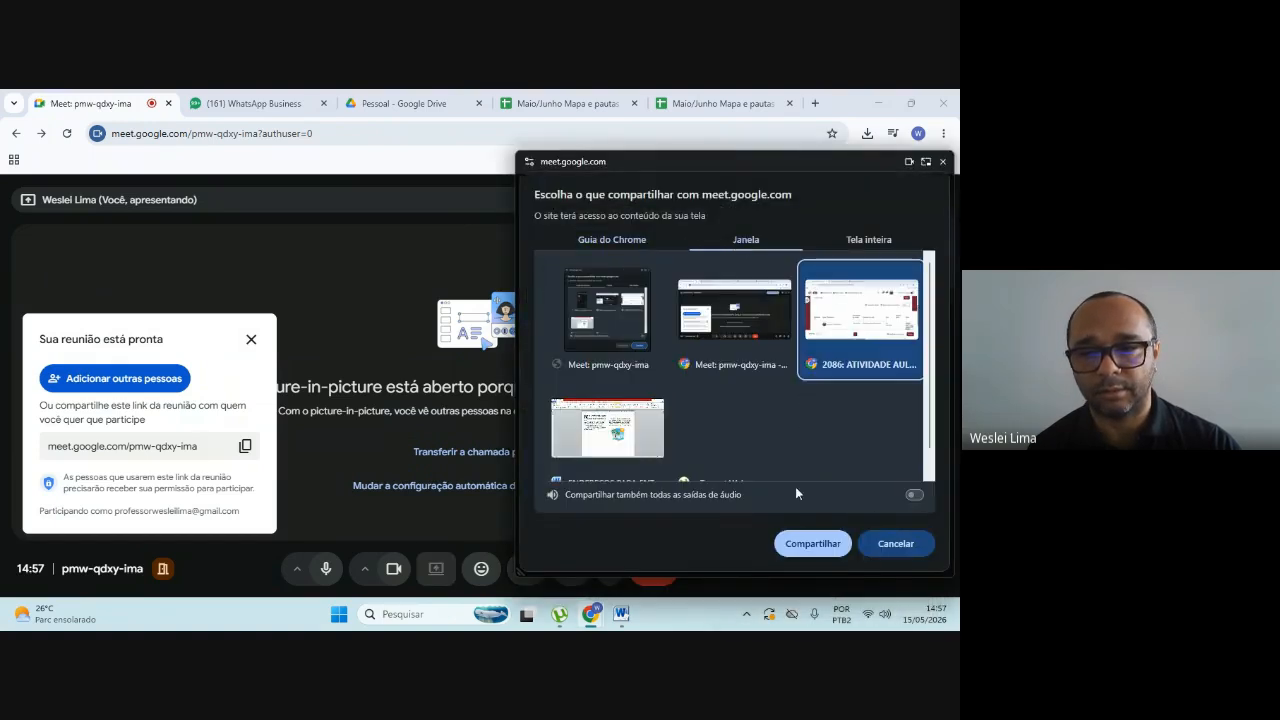
click(887, 543)
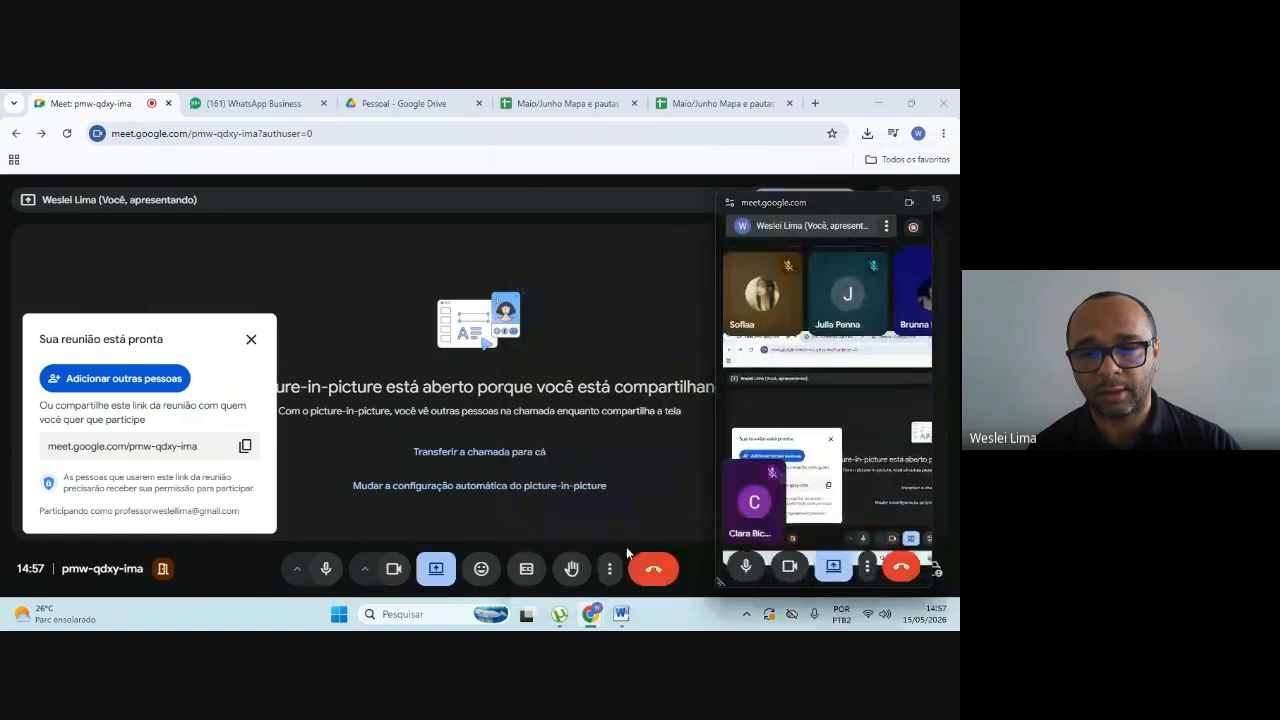
Step: Open the screen-sharing options for the current presentation in the Meet call
click(435, 571)
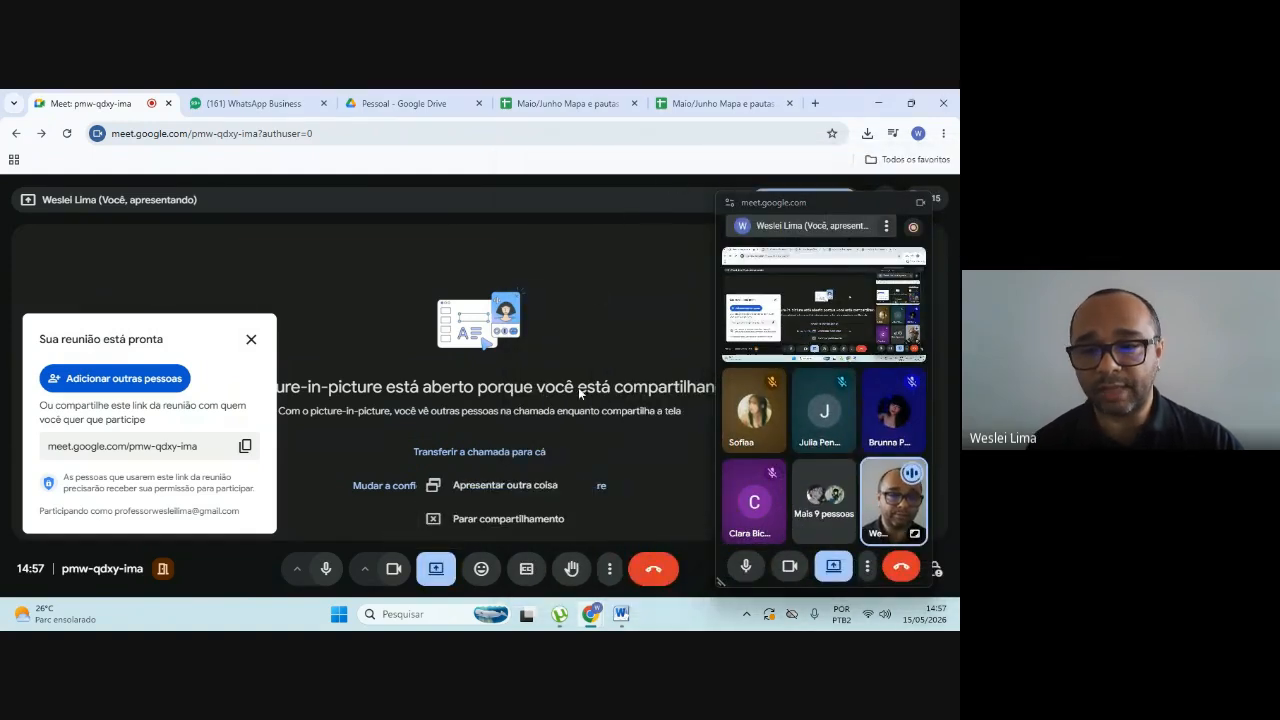
click(435, 570)
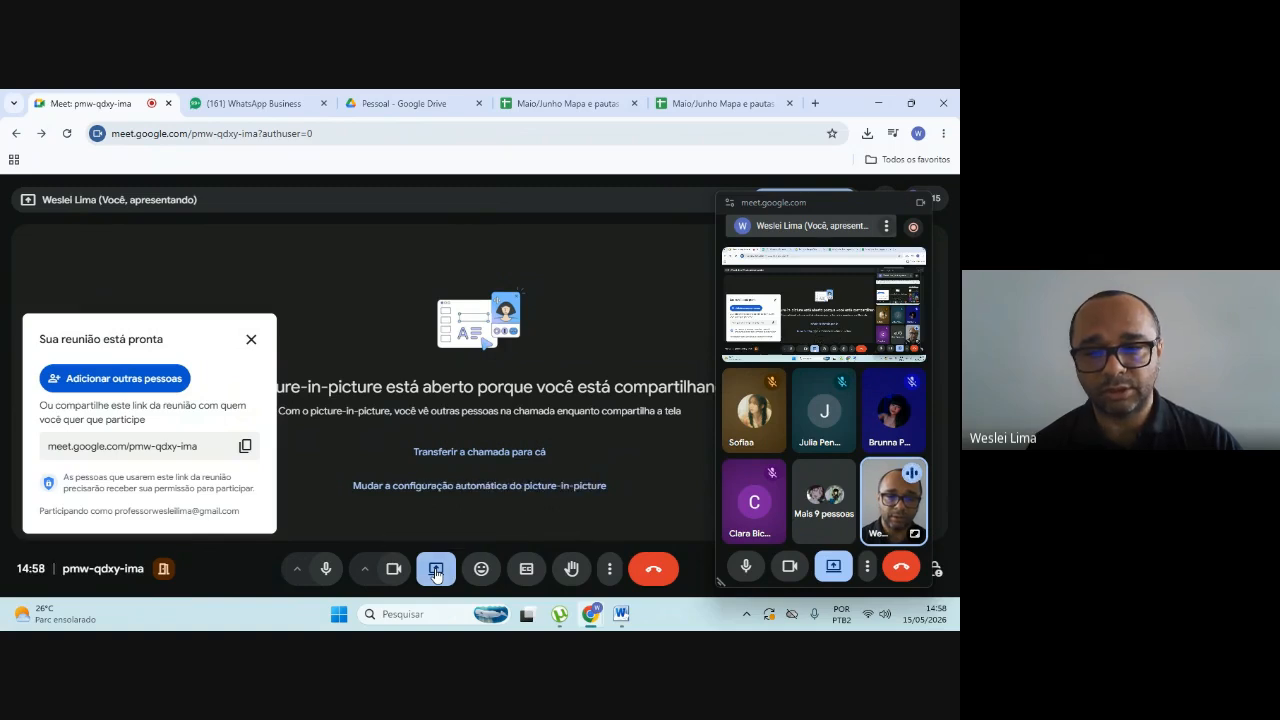
click(436, 570)
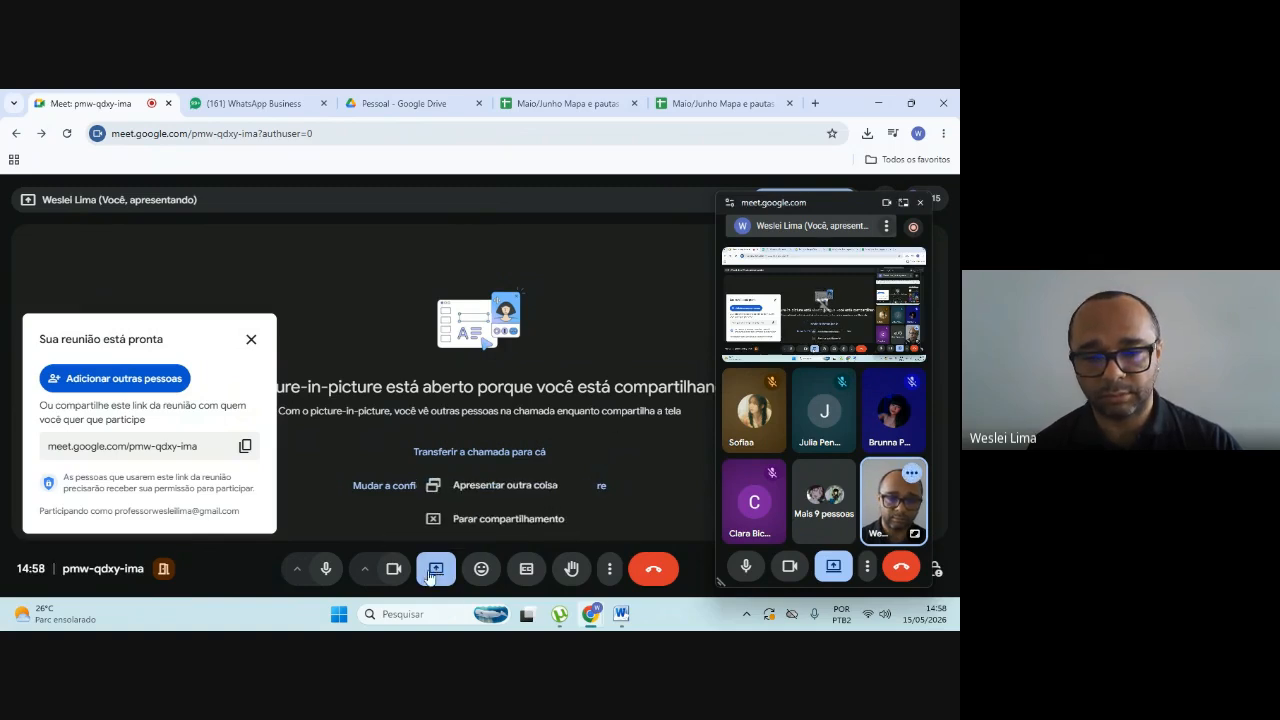